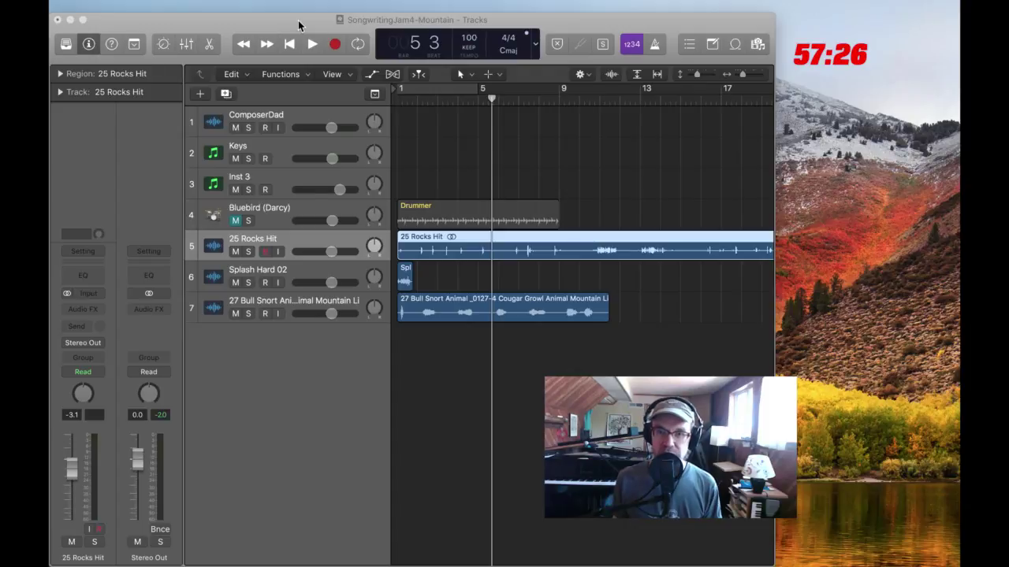
Select the Keys track and enable it for recording
click(299, 26)
click(834, 278)
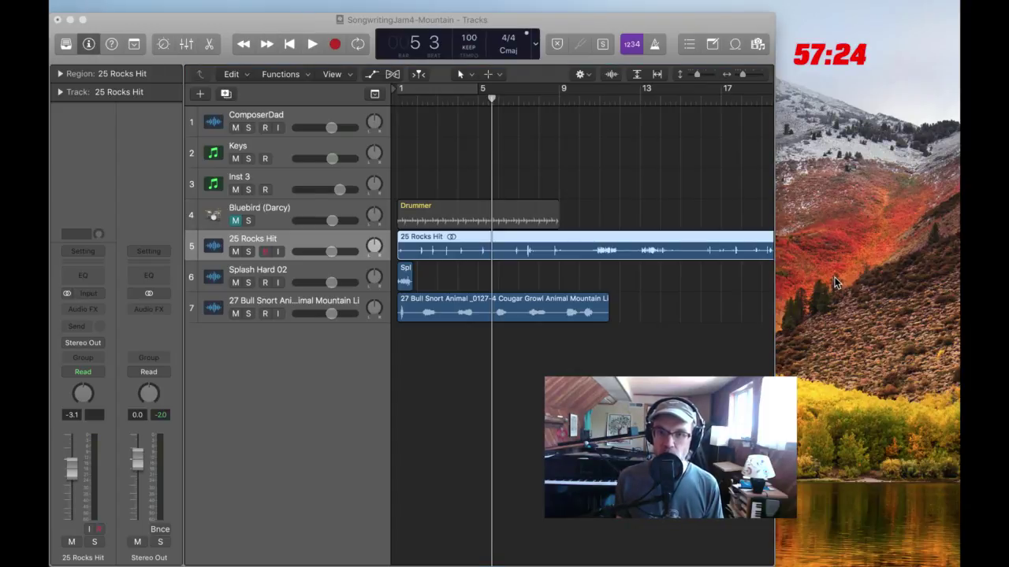
click(384, 22)
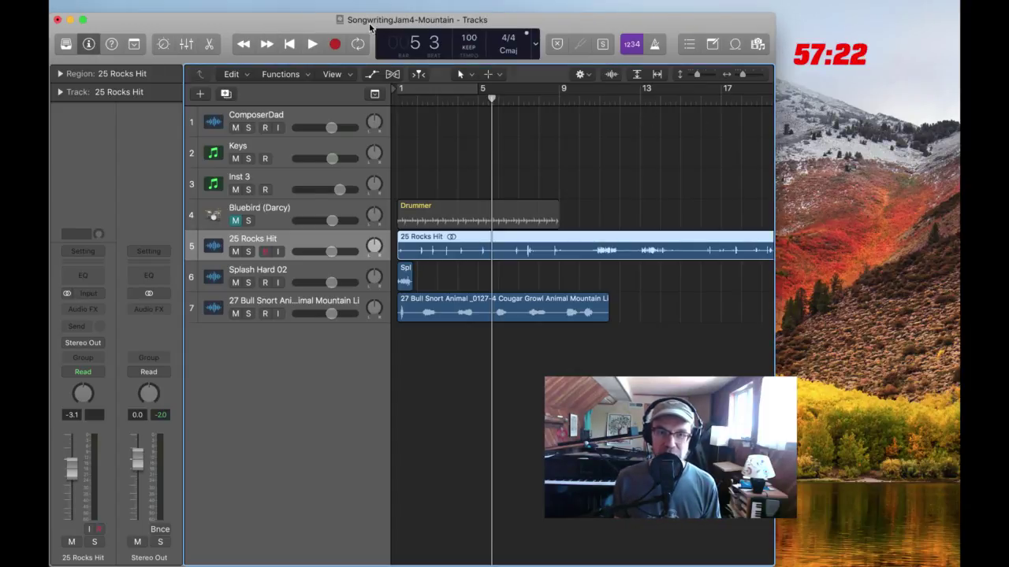
click(264, 156)
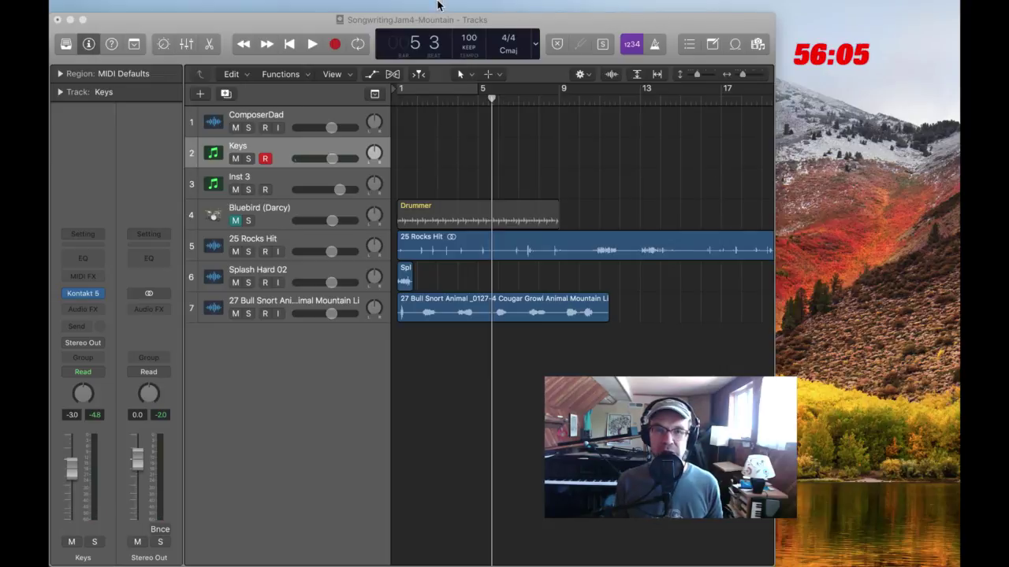
click(539, 26)
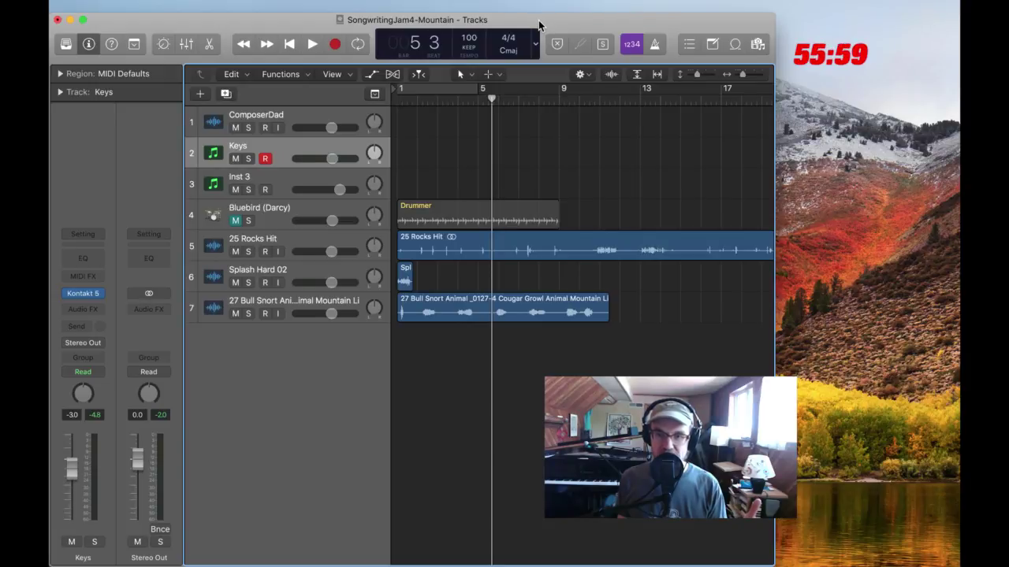
click(821, 75)
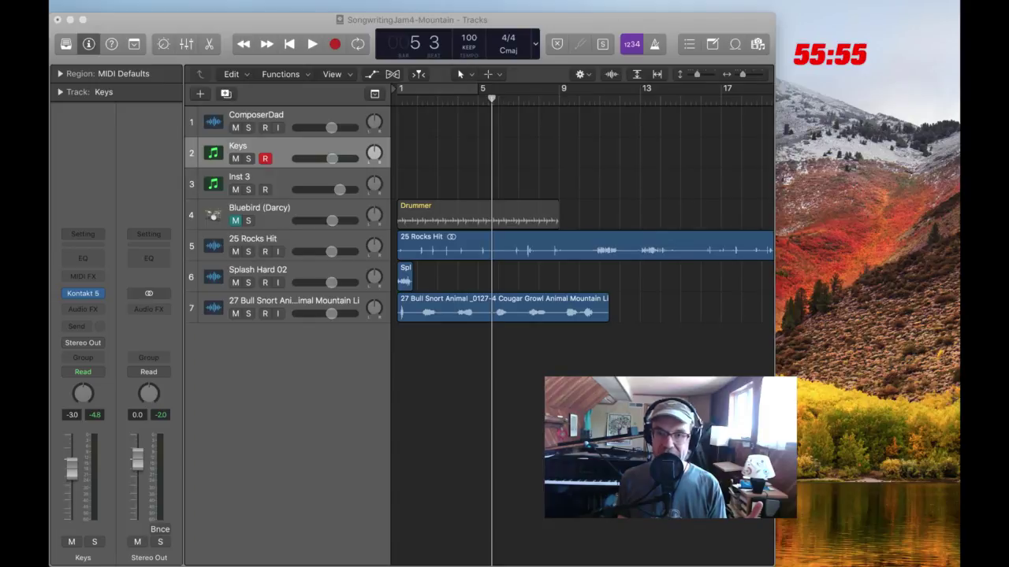
click(621, 277)
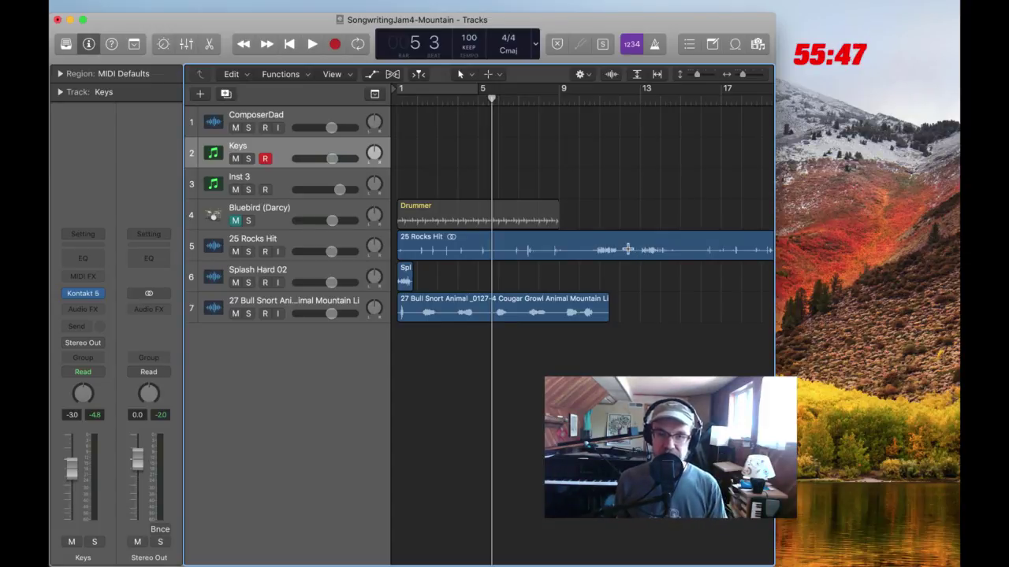
Solo the 25 Rocks Hit track and play it from the beginning of the project
click(297, 241)
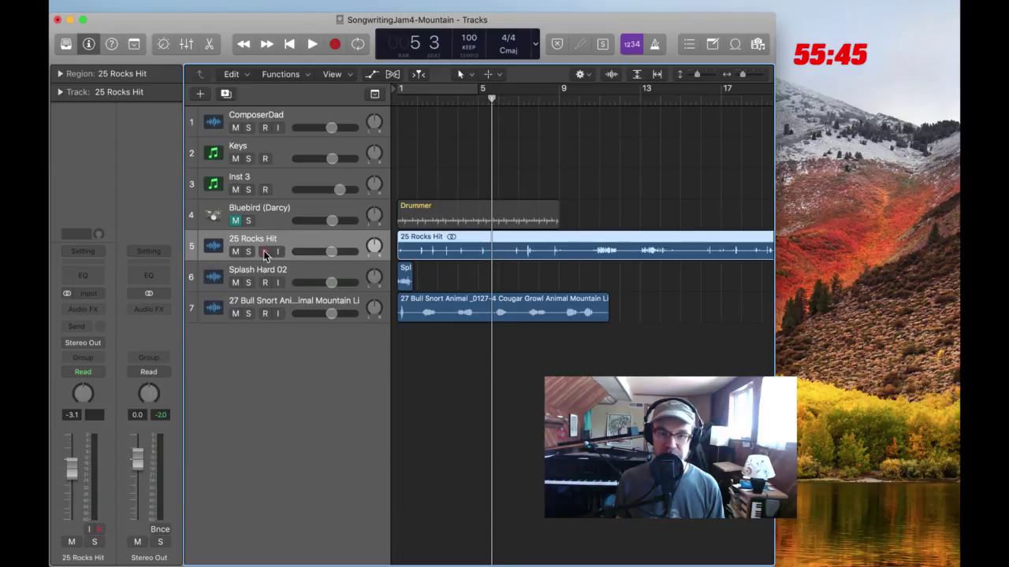
click(251, 252)
key(Return)
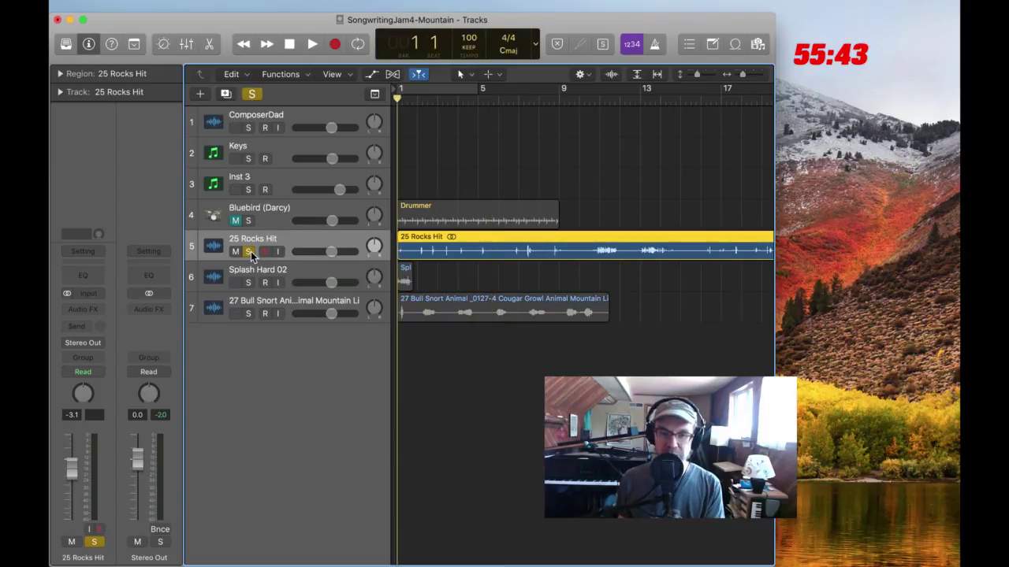
key(space)
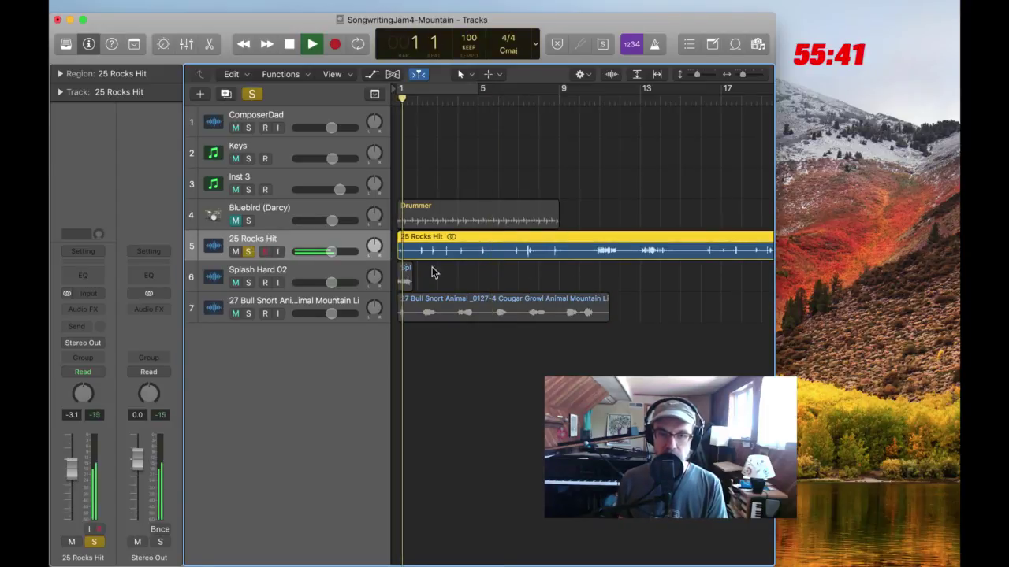
Raise the 25 Rocks Hit track's volume to 0.1 dB, stop playback and turn off its solo
drag(334, 252, 341, 252)
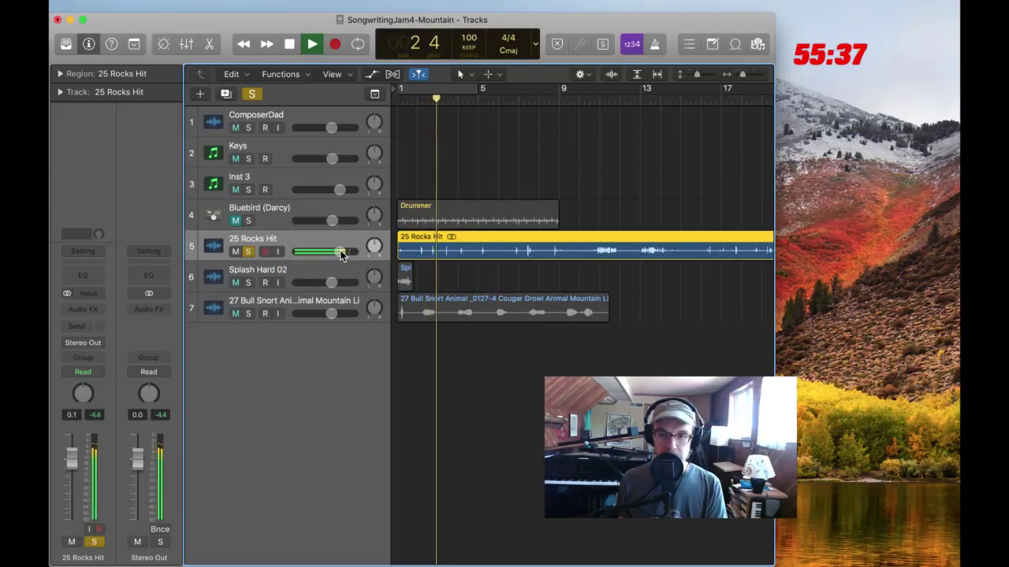
click(305, 49)
click(247, 251)
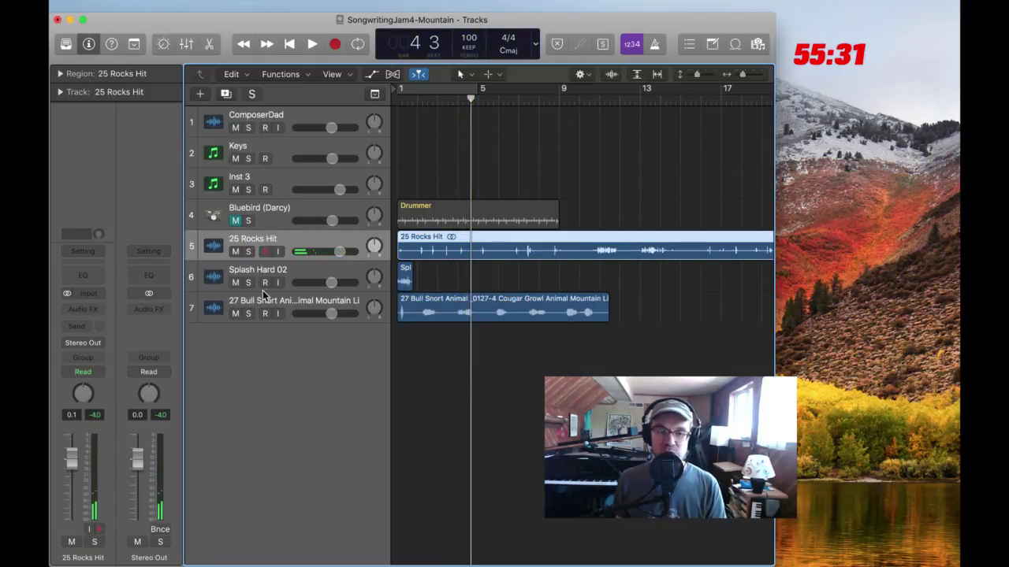
Try to record-enable the Splash Hard 02 track, select it and return the playhead to the beginning of the project
click(264, 282)
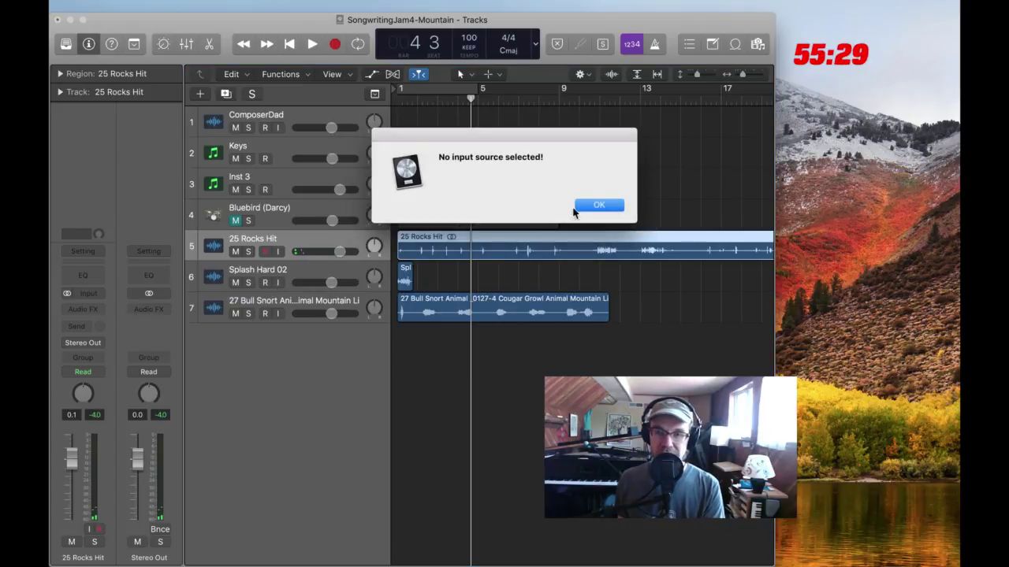
click(592, 205)
click(263, 282)
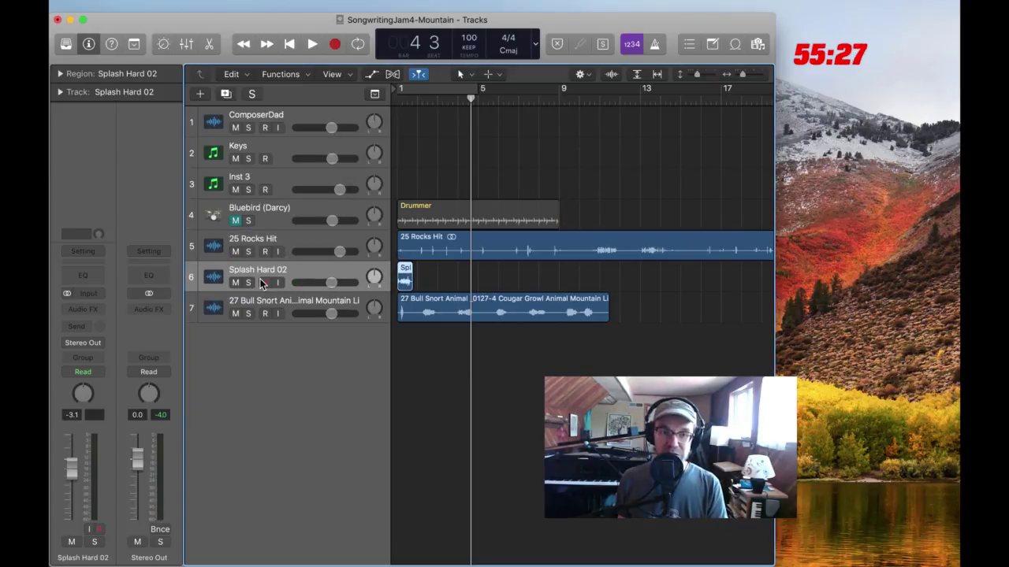
key(Return)
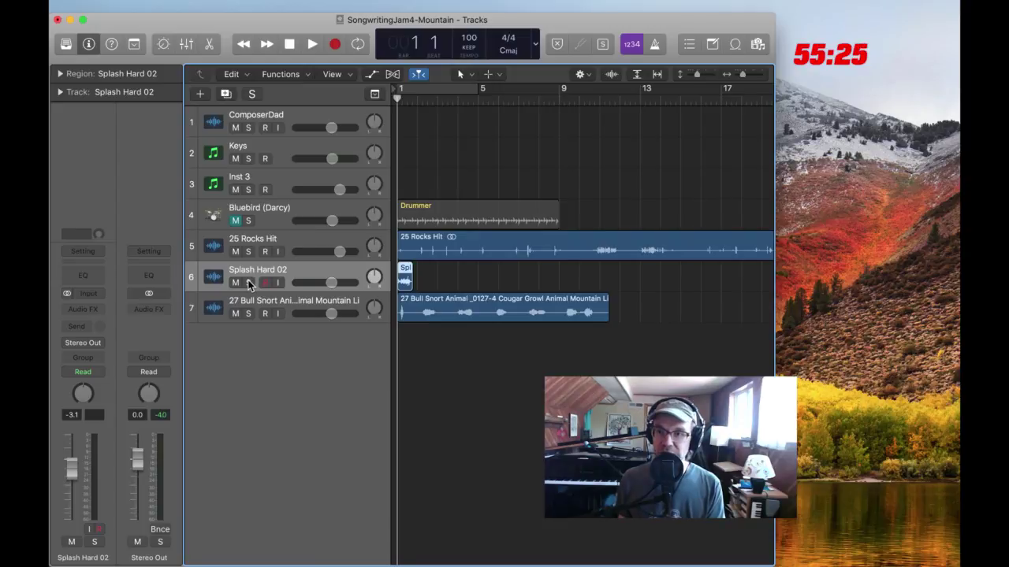
Try again to arm the Splash Hard 02 track for recording
click(841, 270)
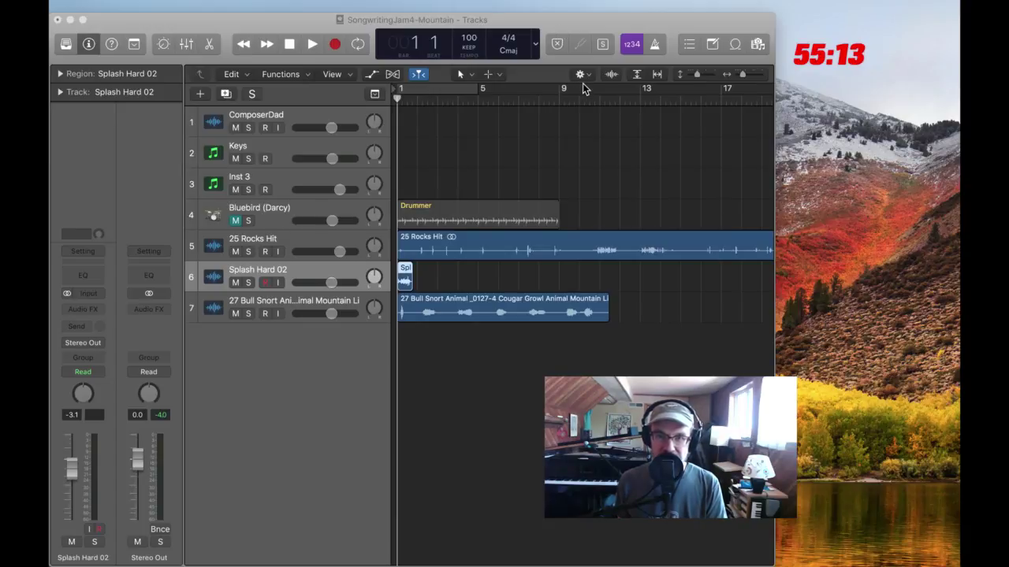
click(327, 21)
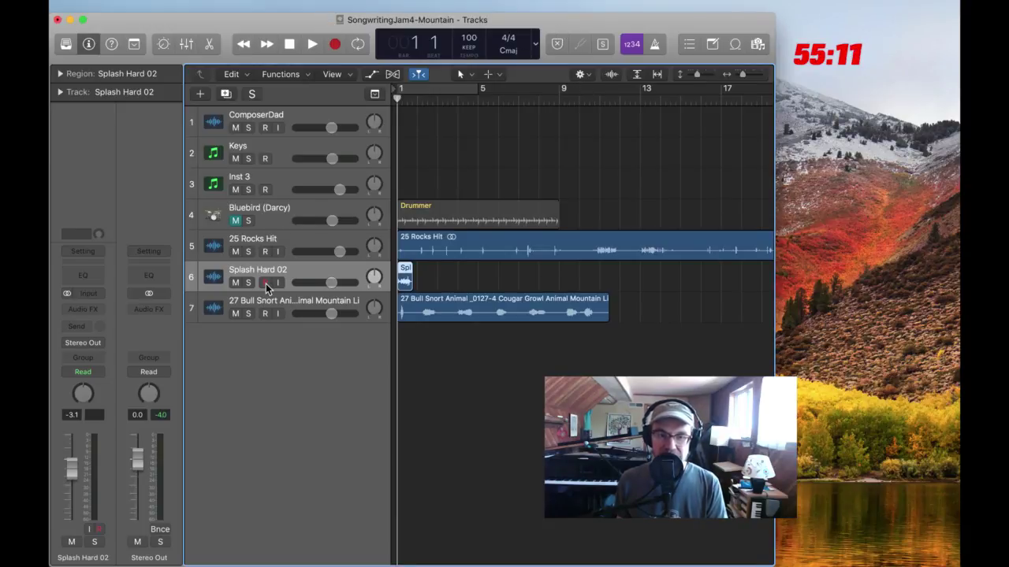
key(r)
click(603, 205)
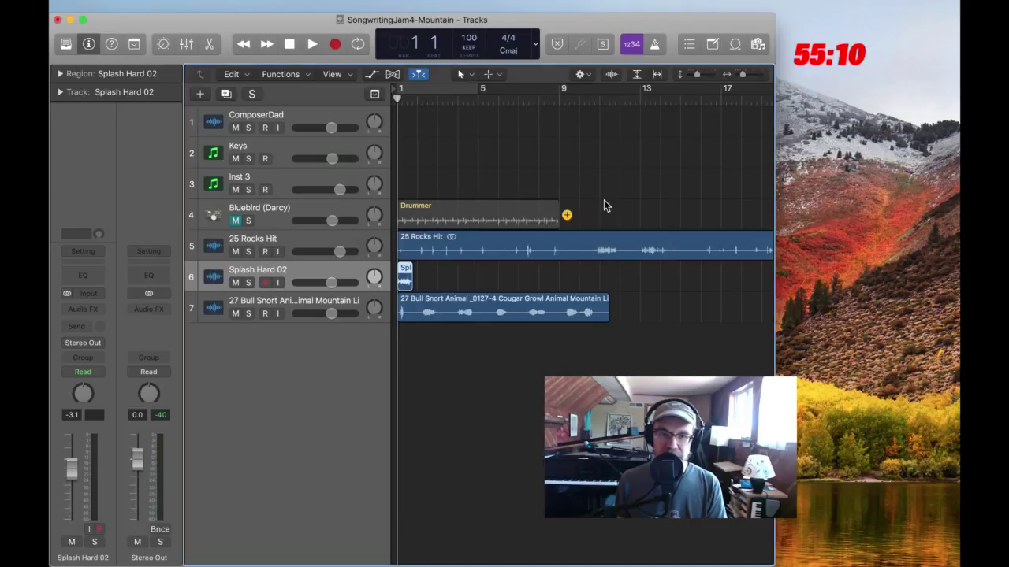
Create one new audio track directly below Splash Hard 02
click(196, 94)
click(408, 59)
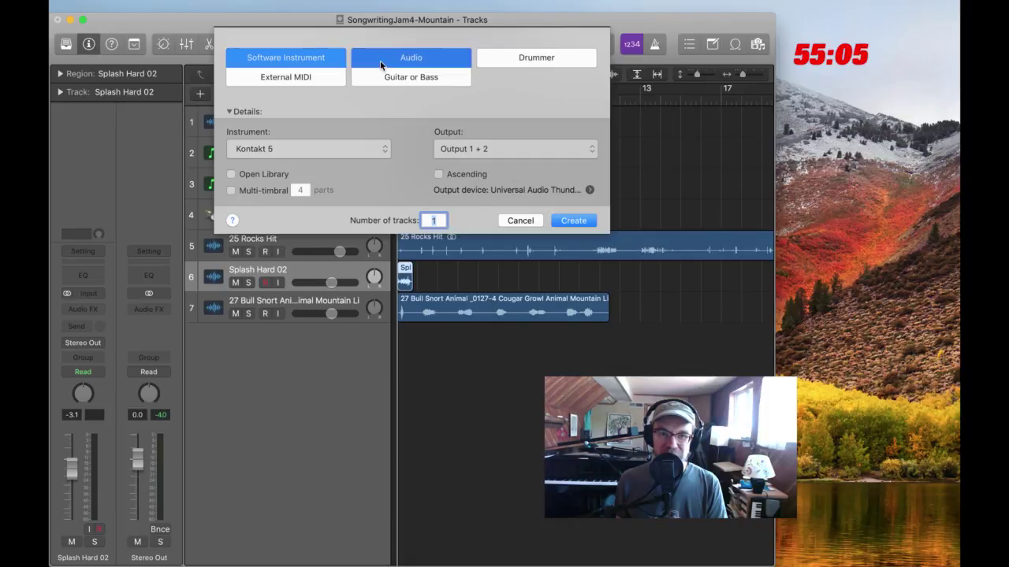
click(569, 255)
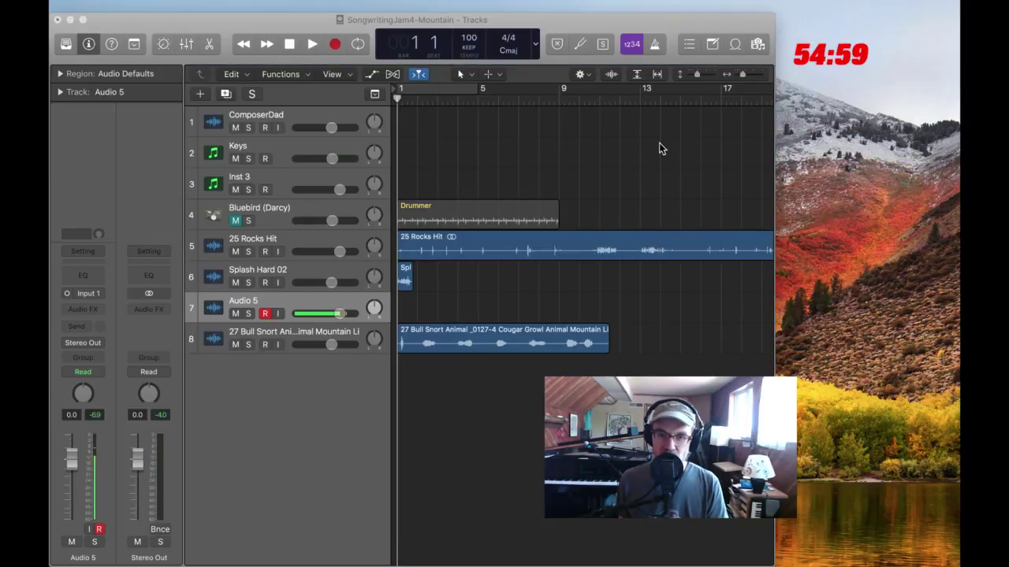
click(327, 32)
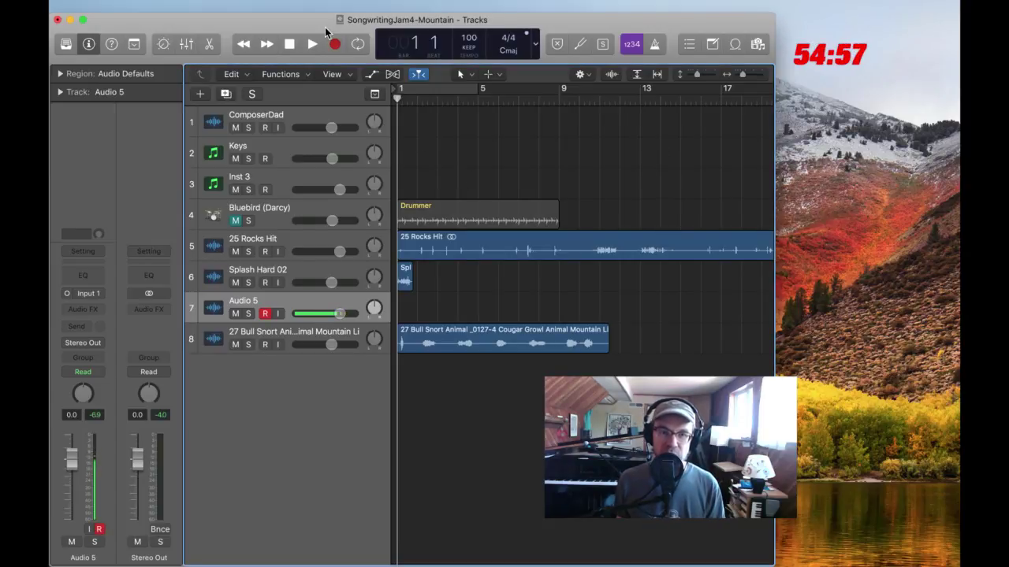
Select the Inst 3 and Keys tracks in turn to audition their instruments
click(265, 159)
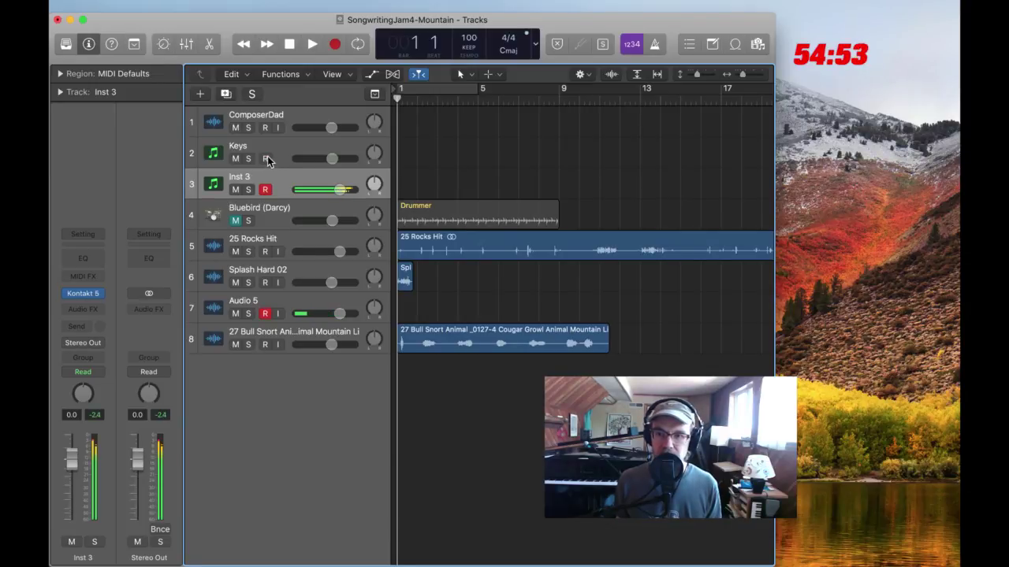
click(274, 152)
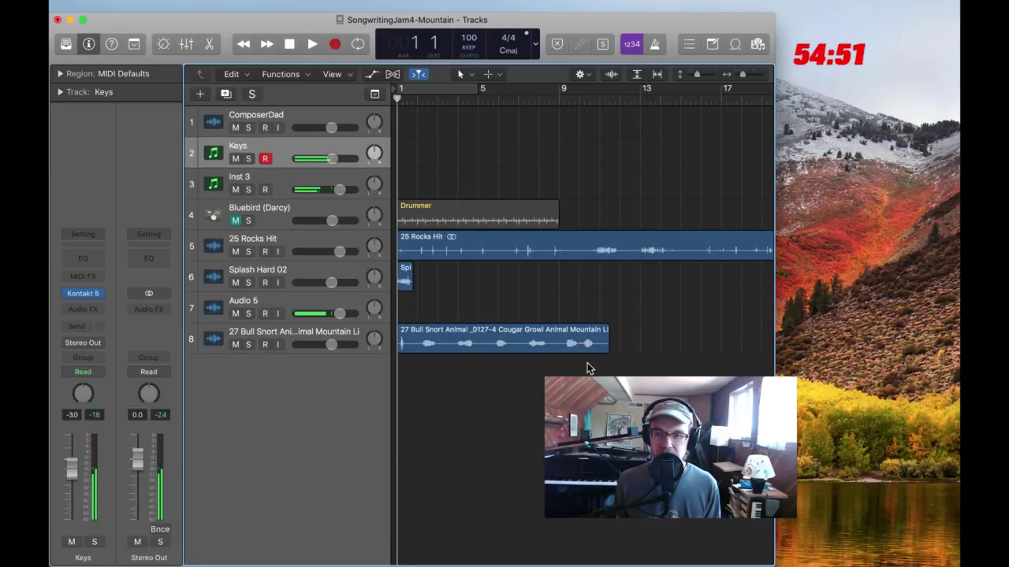
click(825, 427)
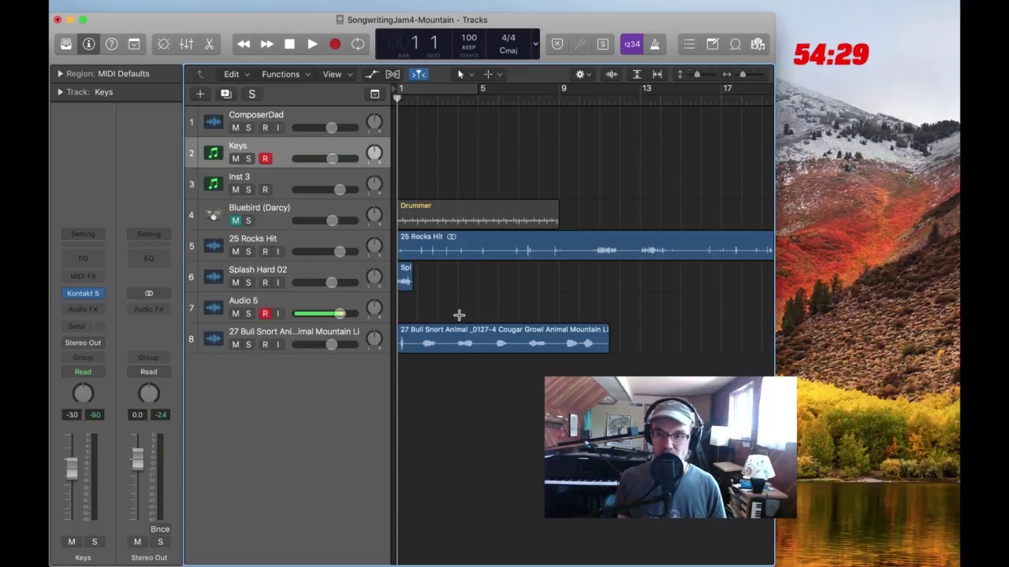
click(807, 419)
click(303, 23)
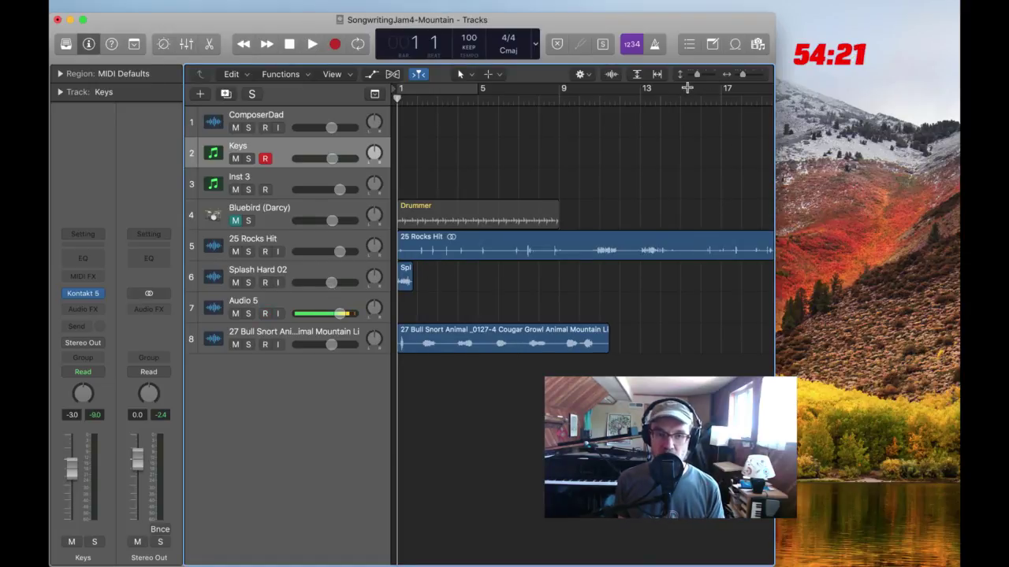
Audition the Splash Hard 02 track in solo from the beginning, stop playback and turn its solo off
click(289, 273)
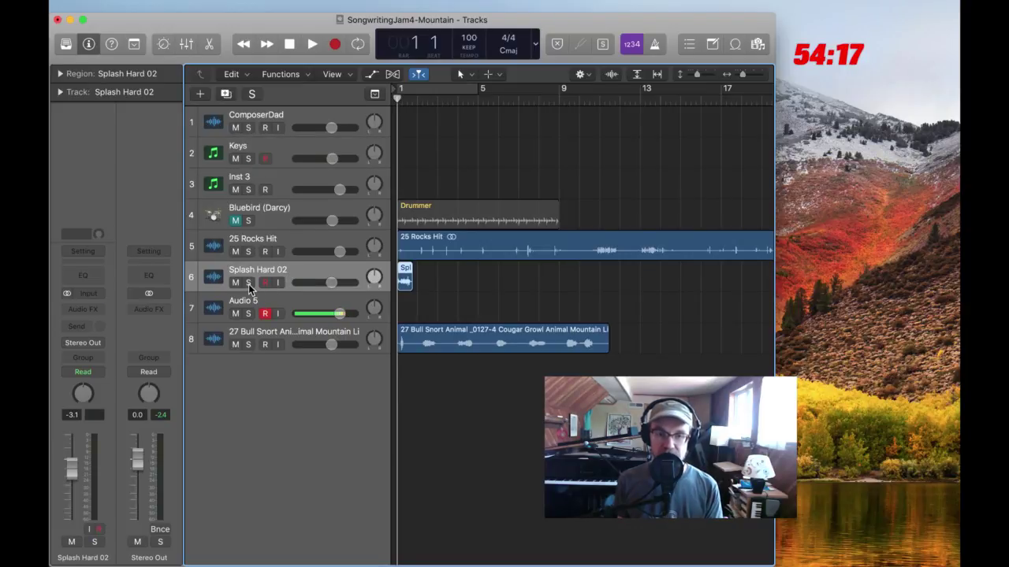
click(248, 283)
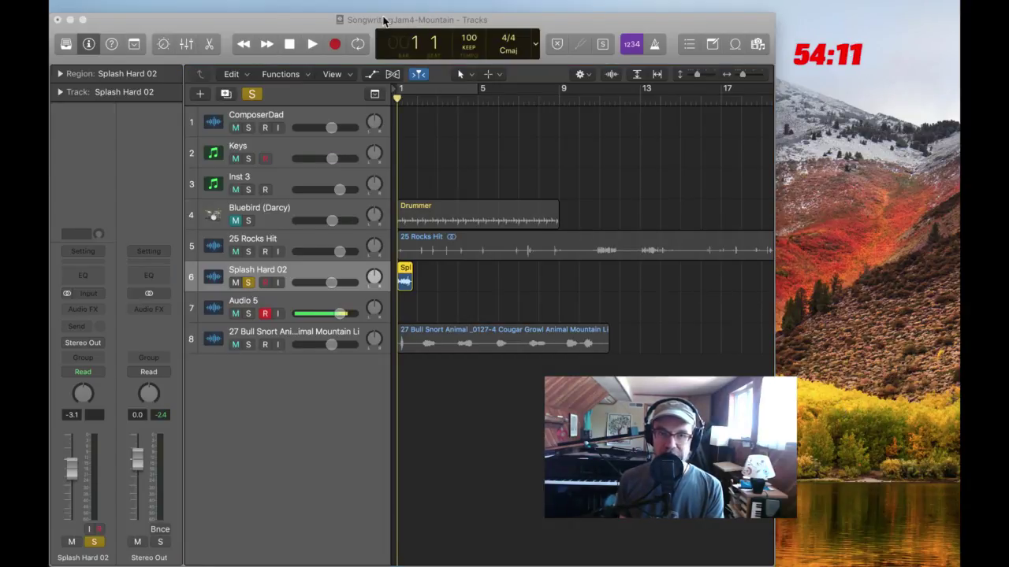
click(301, 100)
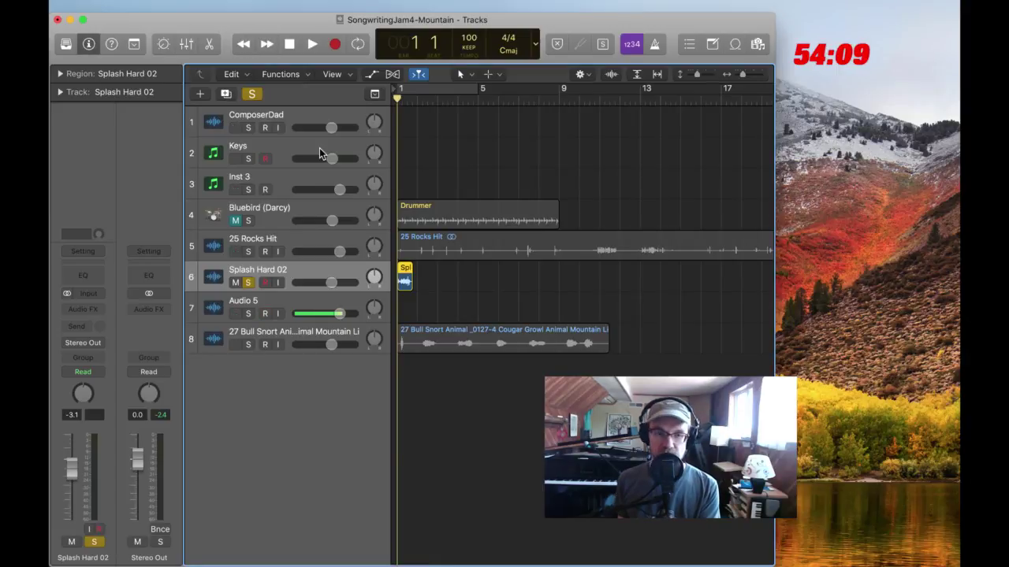
key(space)
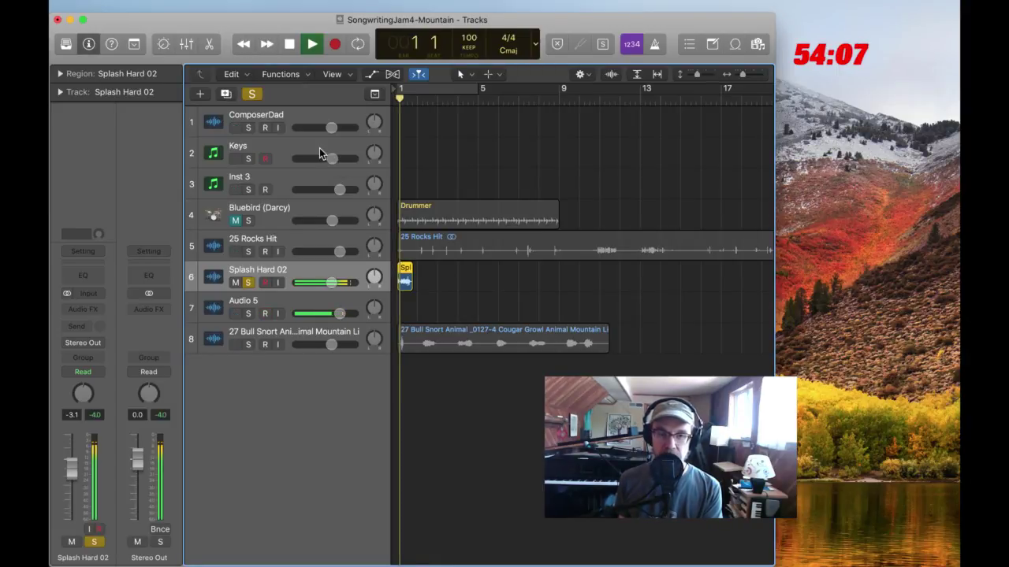
key(space)
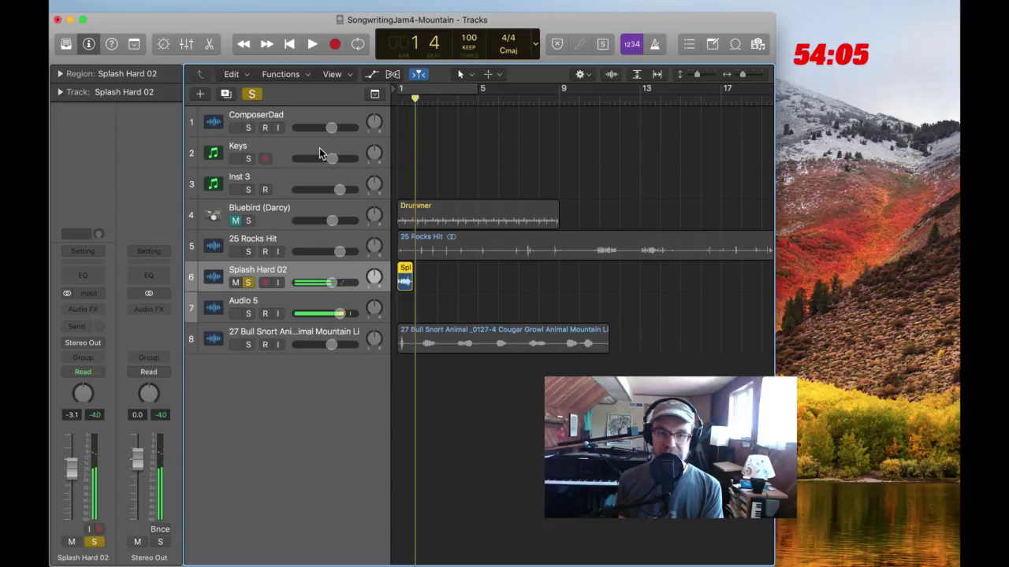
click(249, 283)
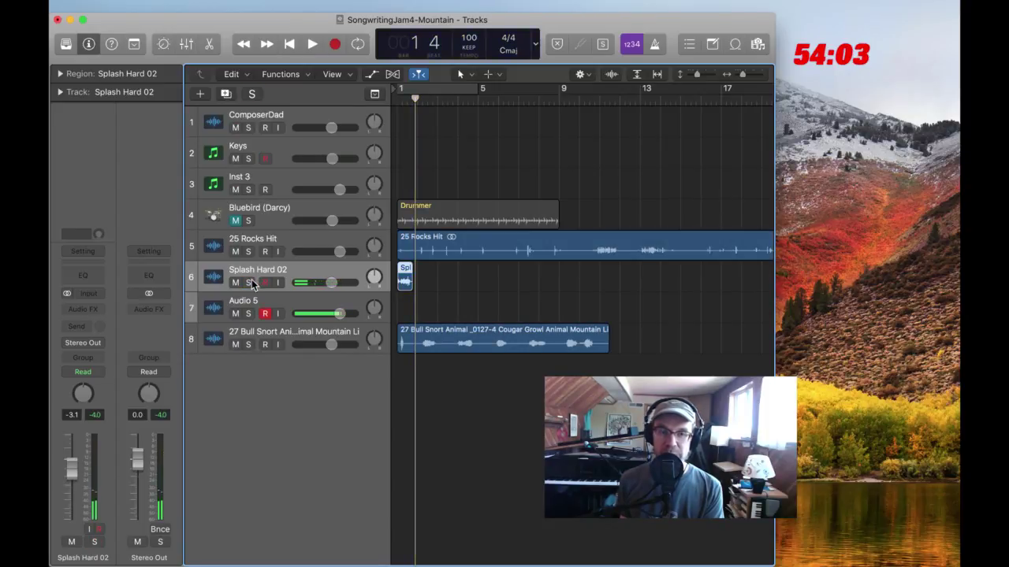
Select the 27 Bull Snort Animal track, listen to the project from the beginning with all unmuted tracks, and stop playback
click(281, 327)
key(Return)
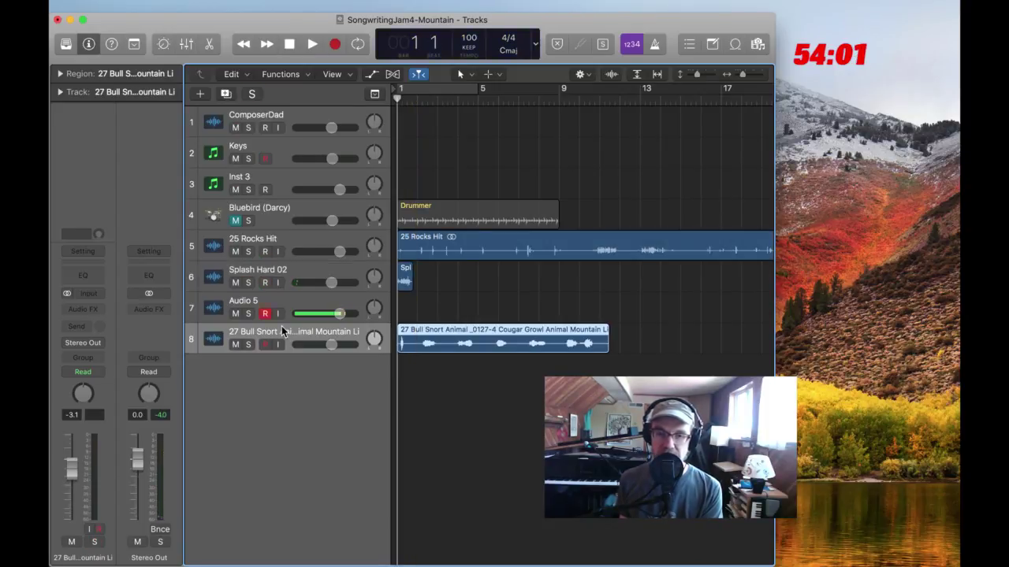
key(space)
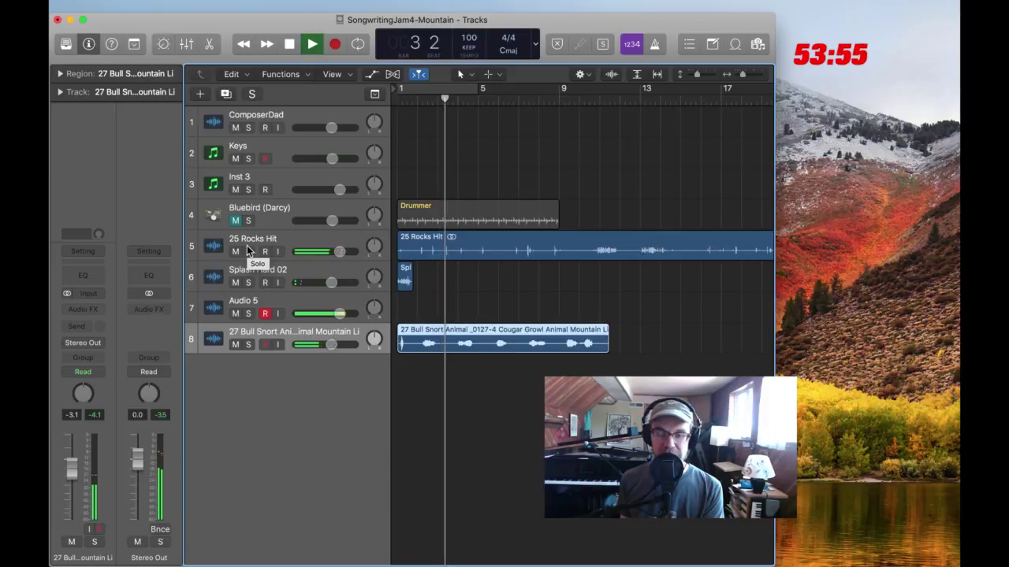
click(264, 313)
click(264, 313)
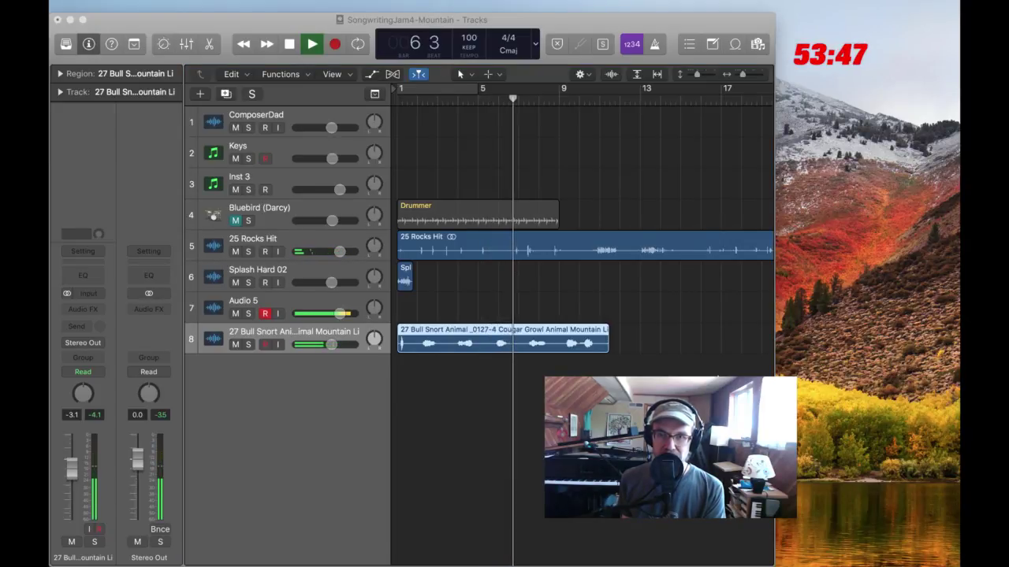
click(268, 24)
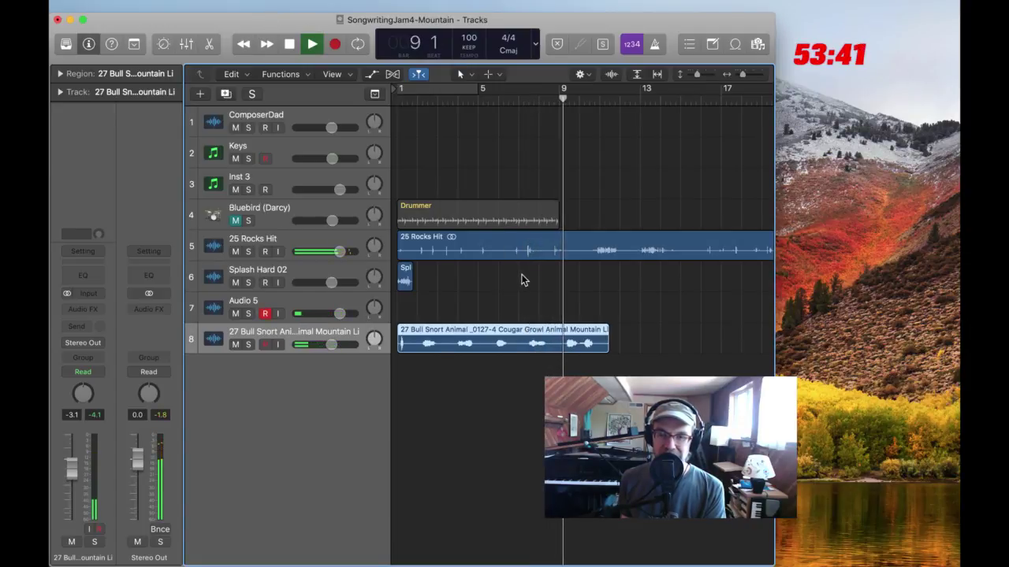
click(536, 297)
key(space)
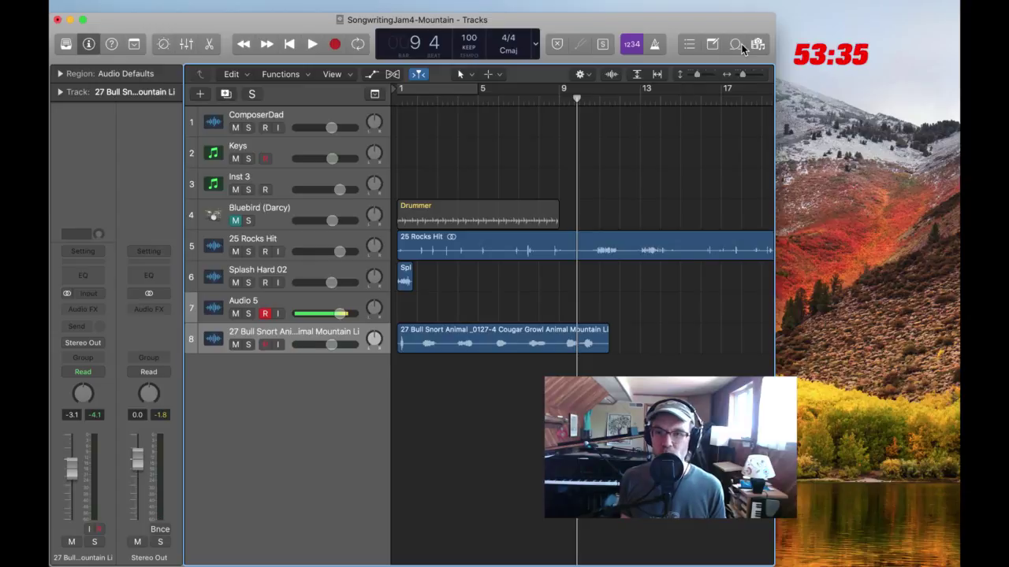
Select the 25 Rocks Hit track with the playhead at the beginning, and widen the project window to fit its whole region
click(292, 242)
key(r)
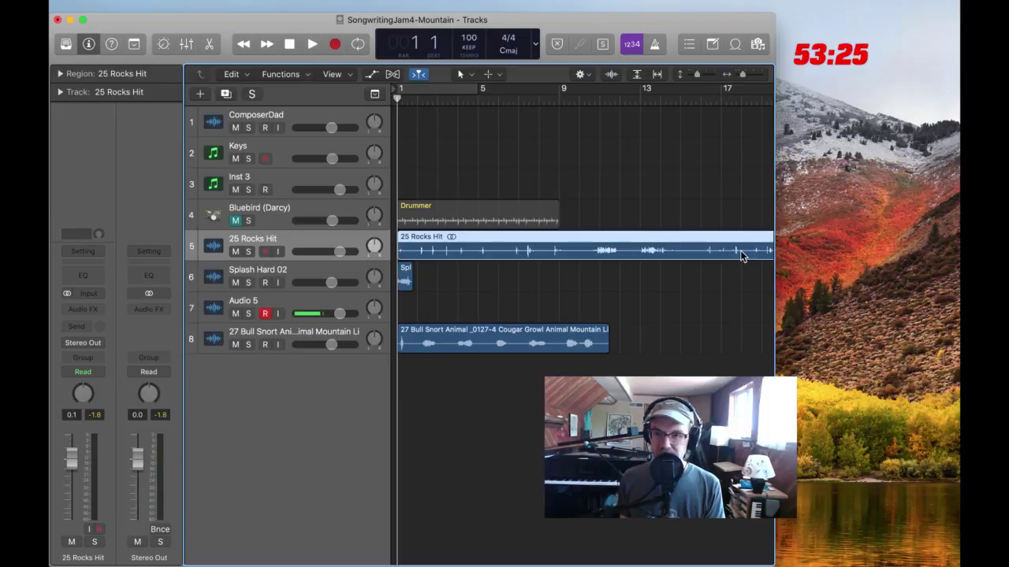
drag(774, 177, 810, 177)
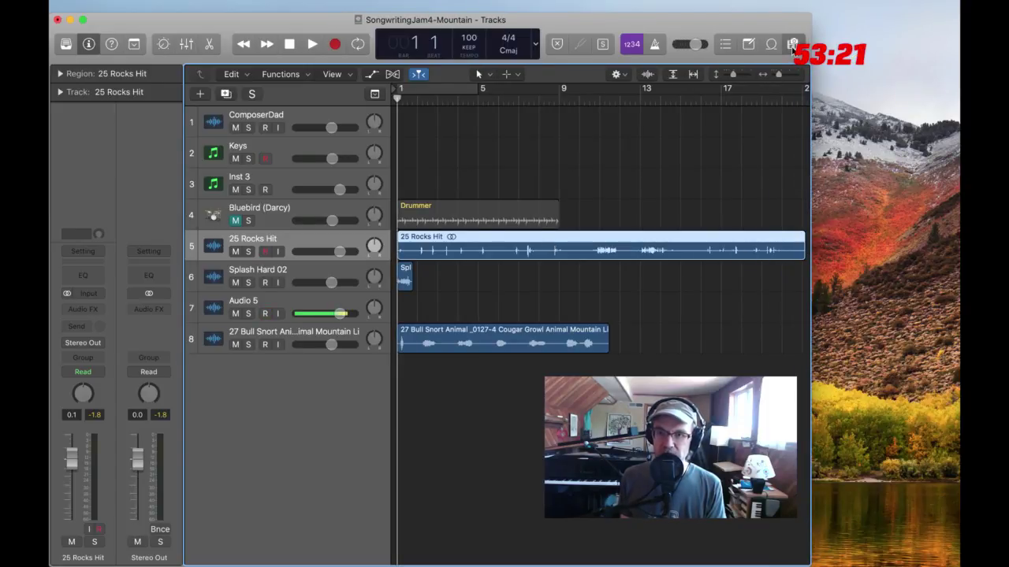
Search all files in the jmtr-samples-current folder for birds
click(791, 46)
click(609, 142)
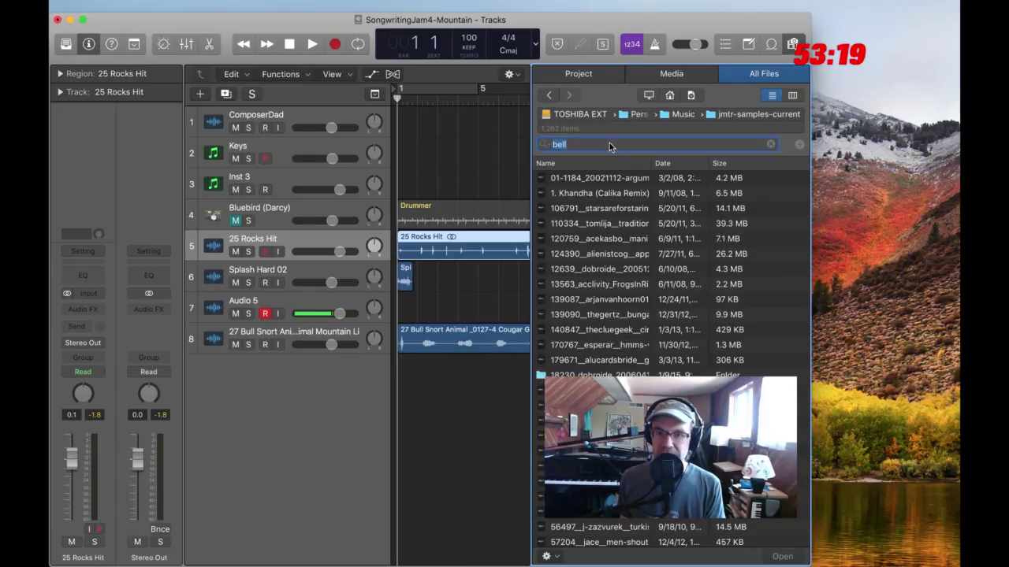
text(birds)
key(Return)
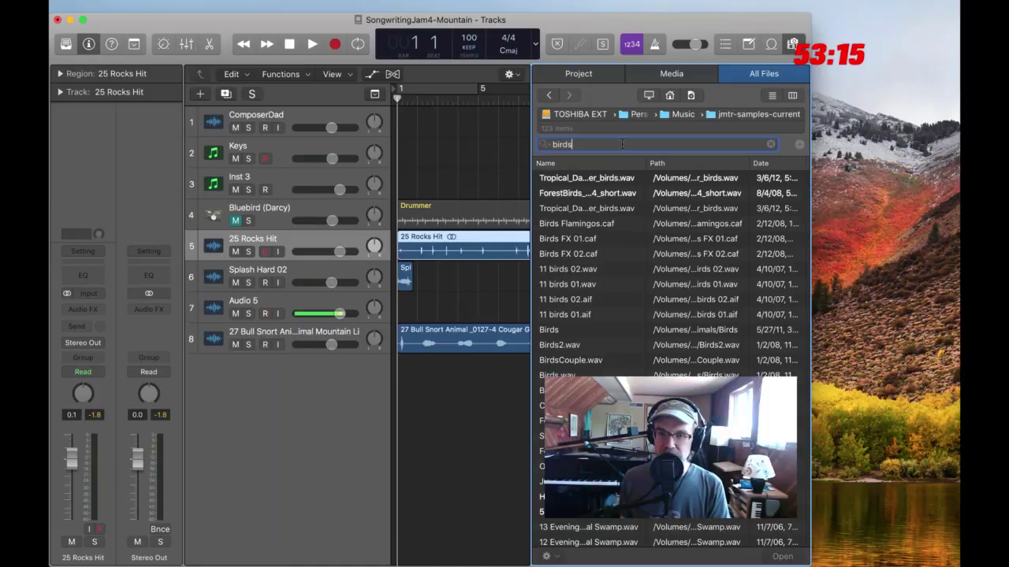
click(831, 428)
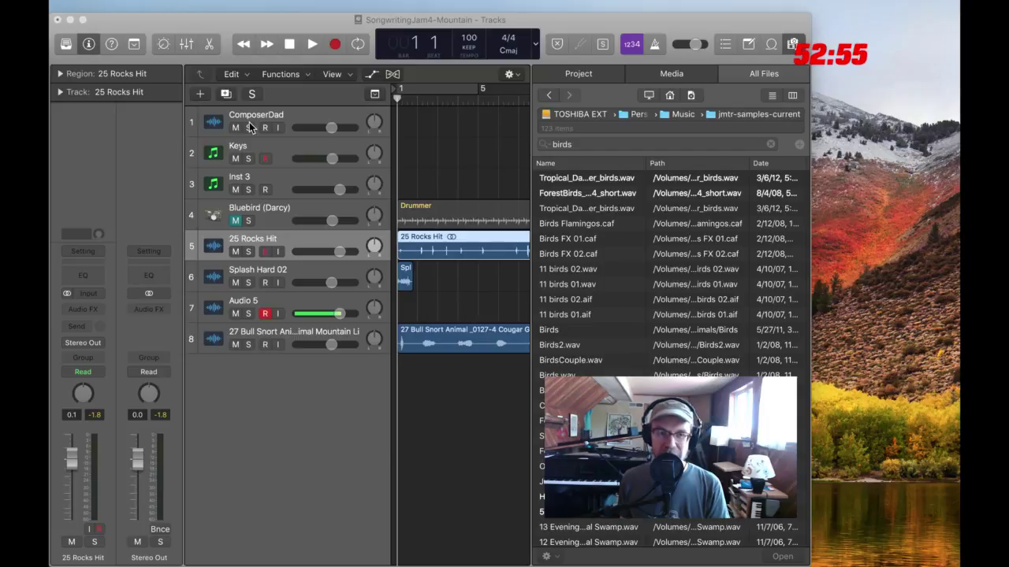
click(291, 23)
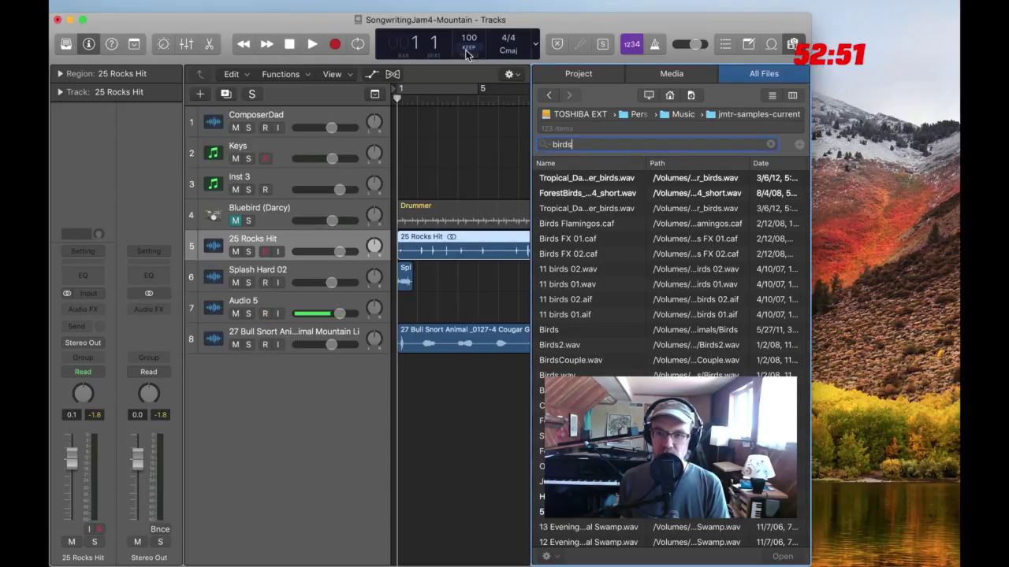
Preview 11 birds 01.aif and add it at bar 1 on a new track below the existing ones
click(560, 314)
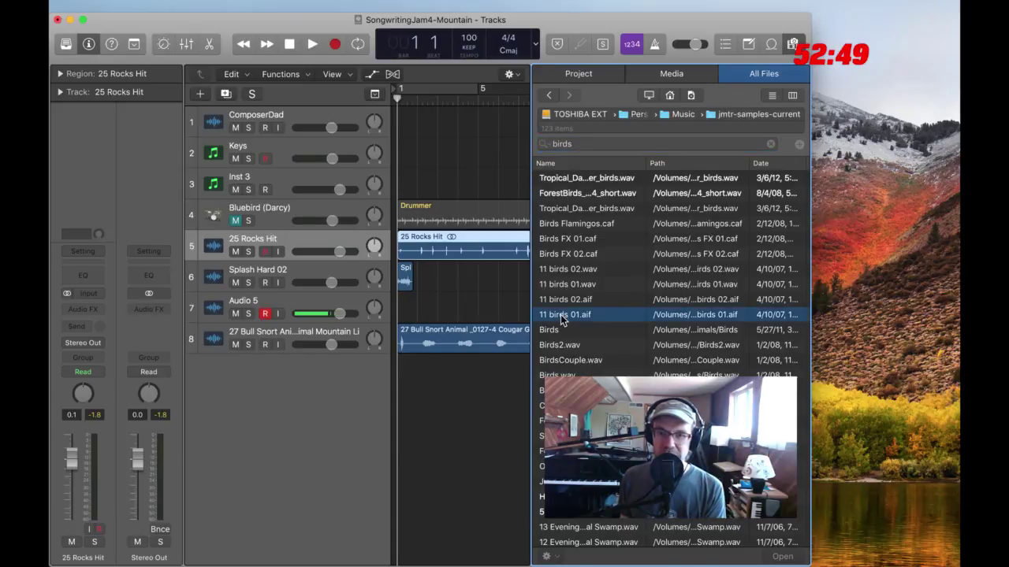
click(579, 556)
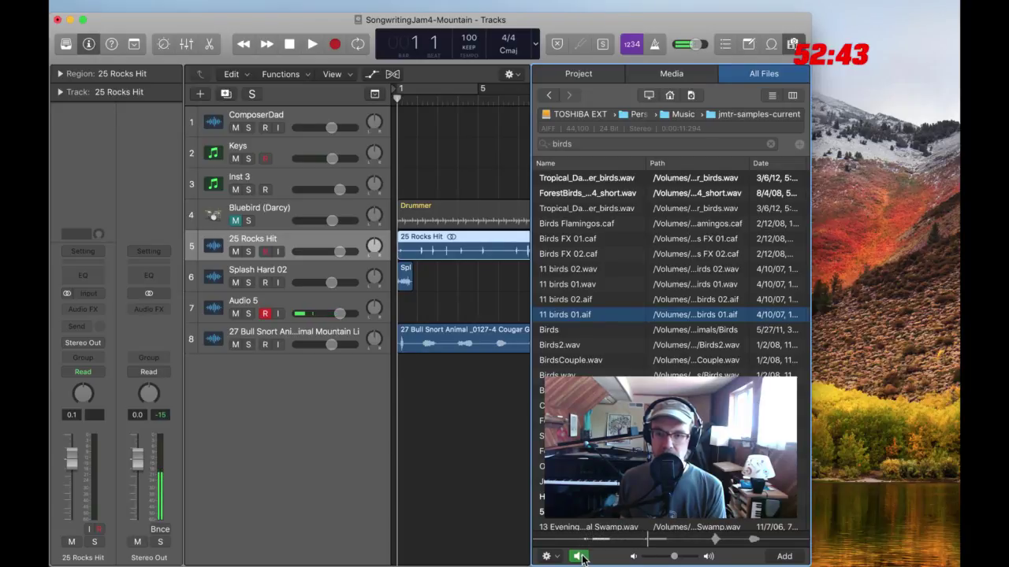
click(579, 556)
drag(556, 314, 272, 316)
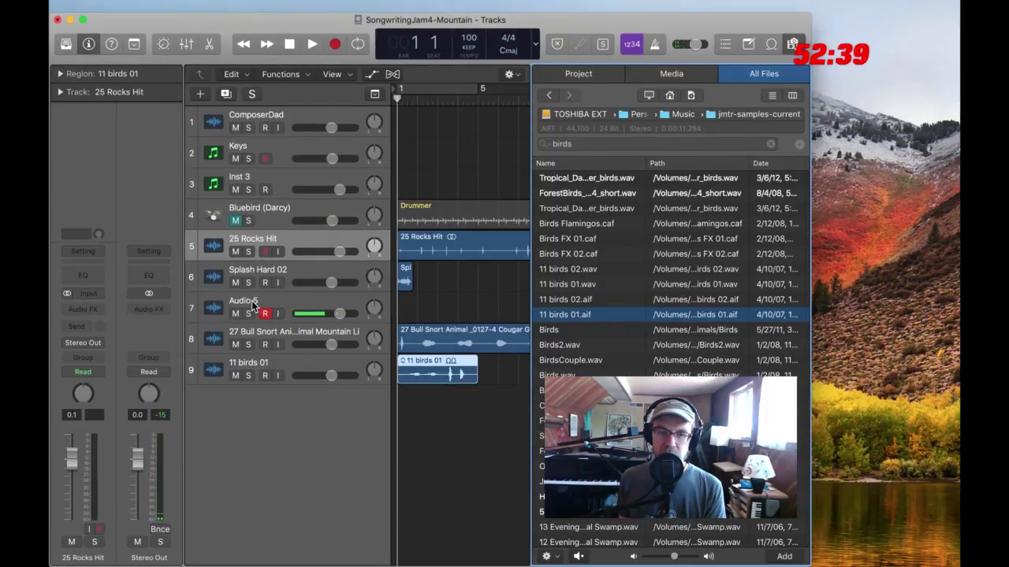
Rename the Audio 5 track as JR and hide the file browser
double_click(252, 300)
key(BackSpace)
text(JR)
key(Return)
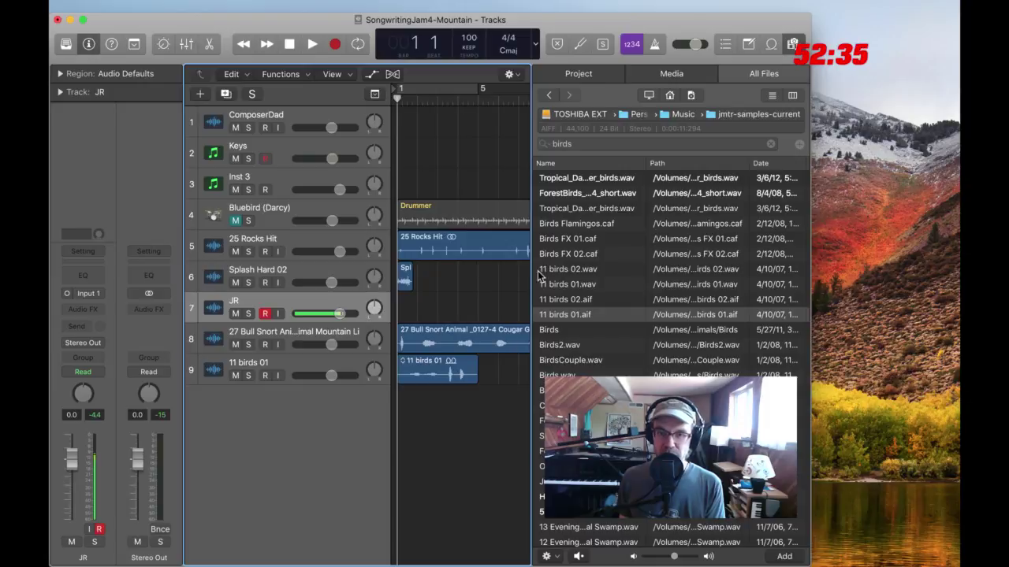
click(792, 44)
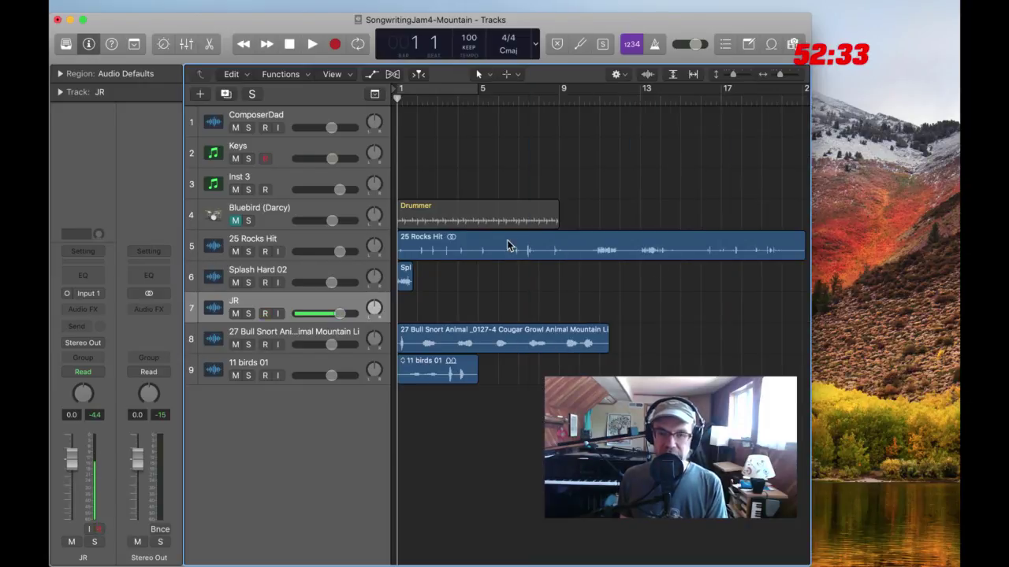
click(906, 67)
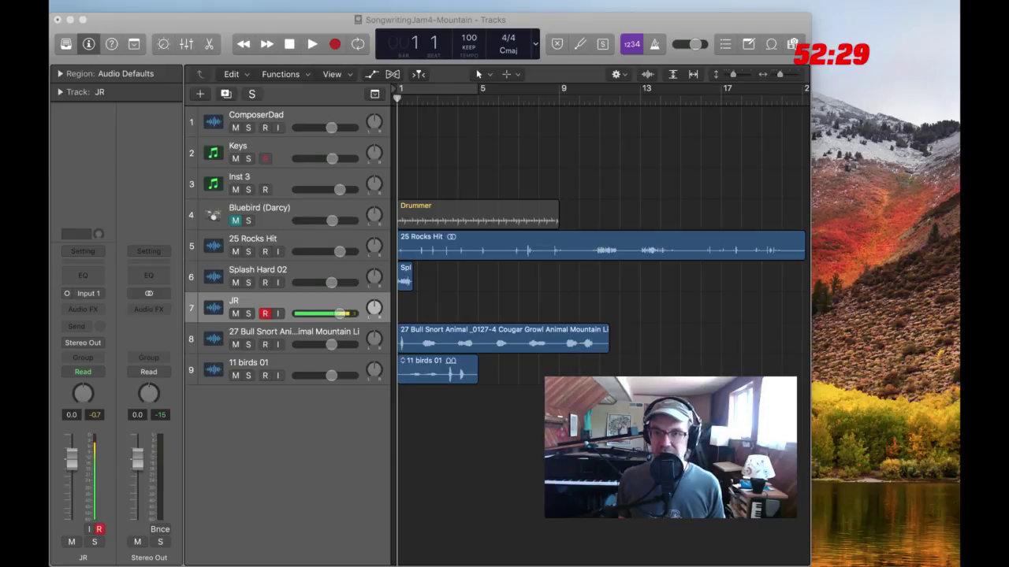
click(796, 63)
Search the jmtr-samples-current folder for wind and preview Wind 12.caf
click(792, 44)
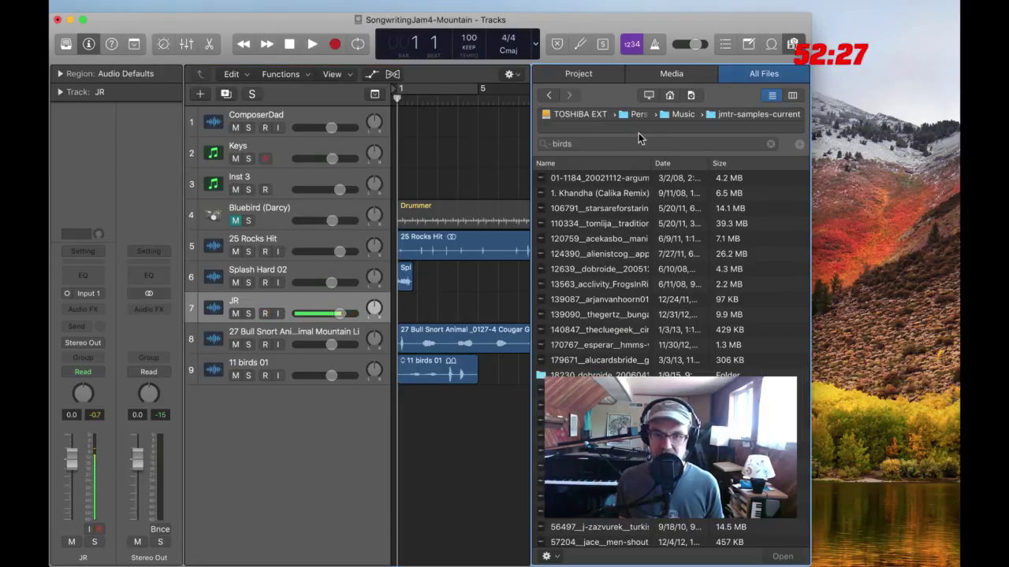
click(632, 138)
text(wind)
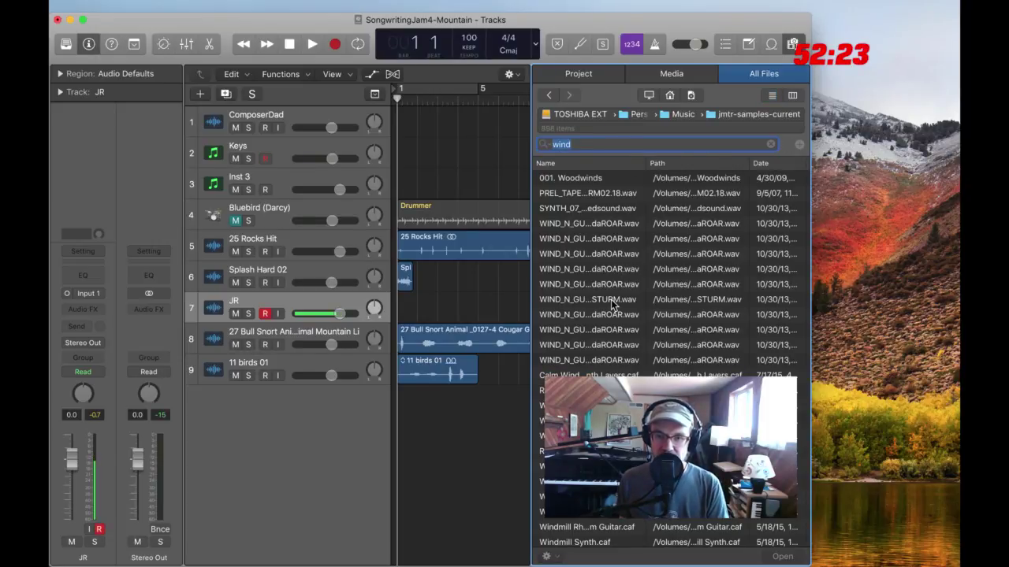
scroll(611, 299, down, 6)
click(568, 454)
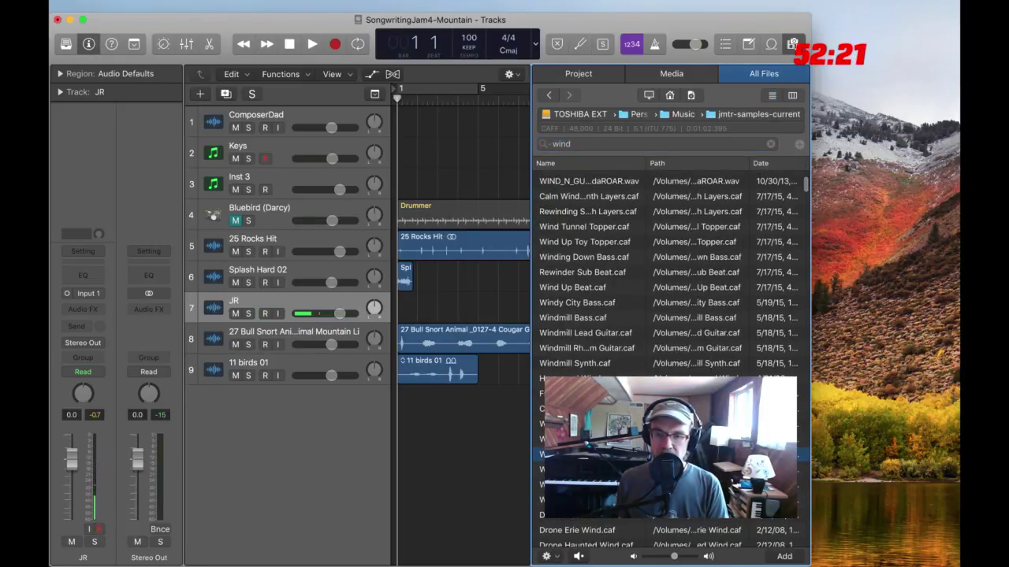
click(577, 556)
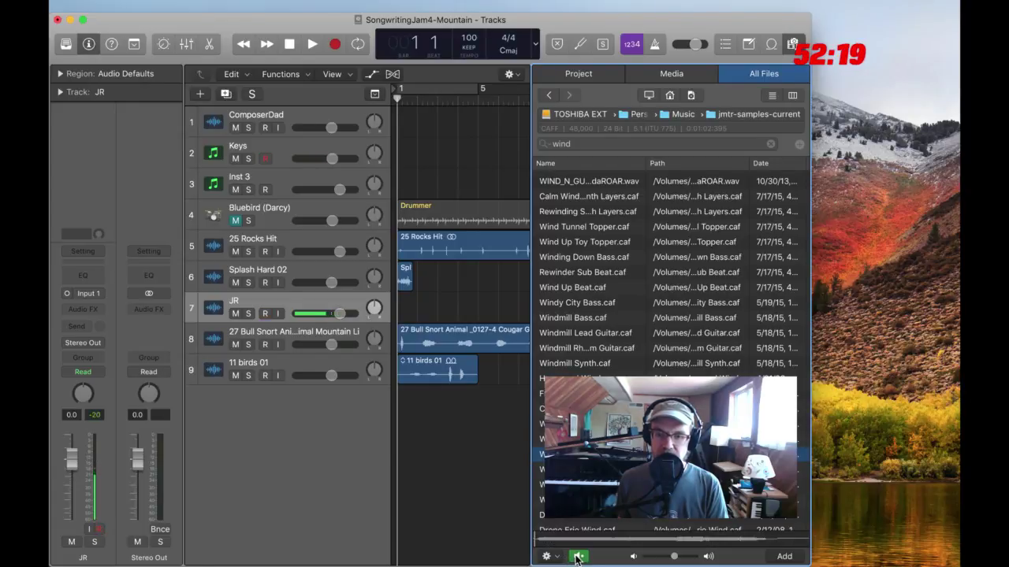
click(578, 557)
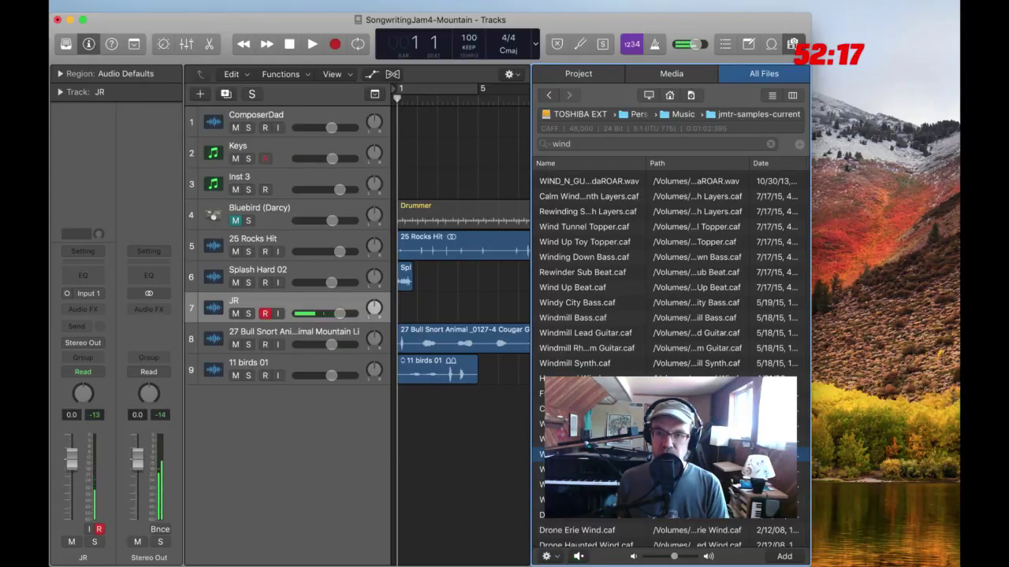
Add Wind 12.caf on a new track below 11 birds 01, starting at about bar 3 beat 3, and select that track
drag(567, 455, 449, 406)
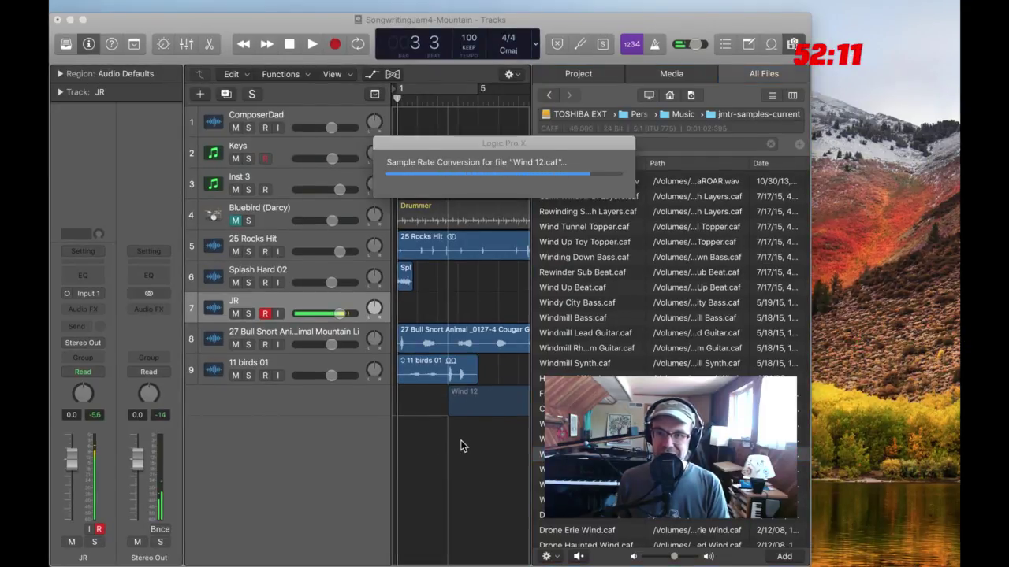
click(461, 439)
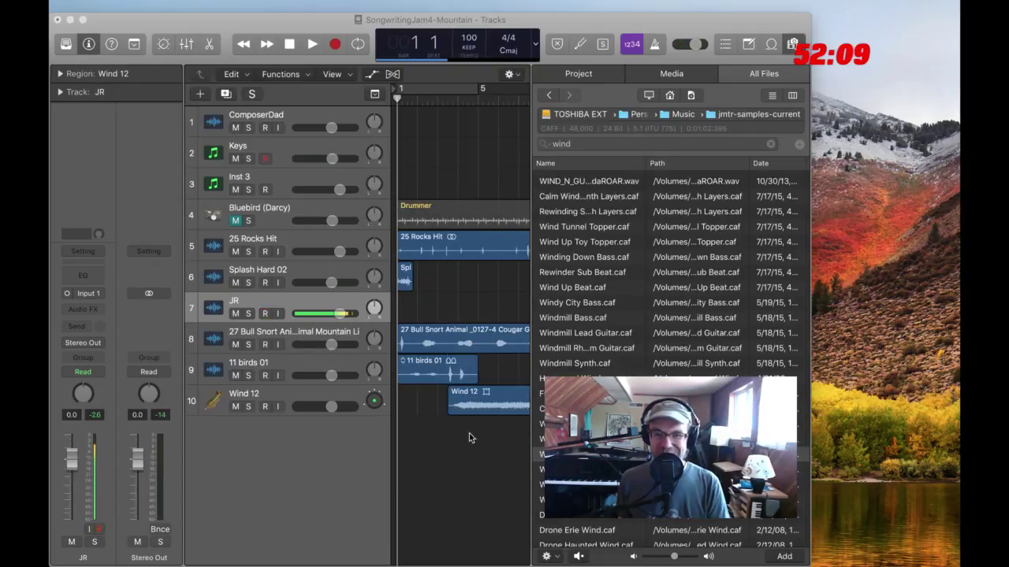
click(312, 398)
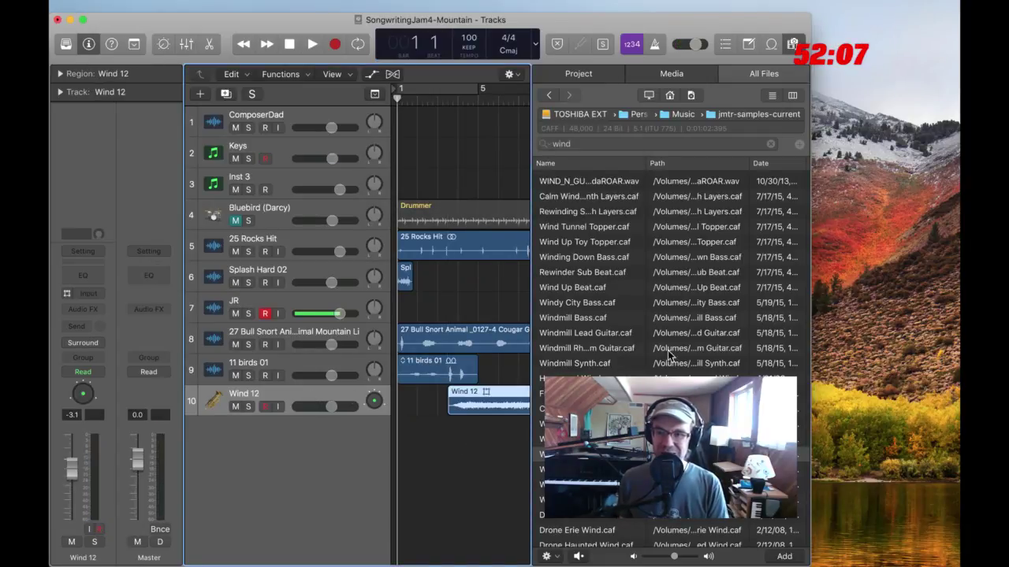
Route the Wind 12 track's output to Stereo Output and deselect its region
click(874, 312)
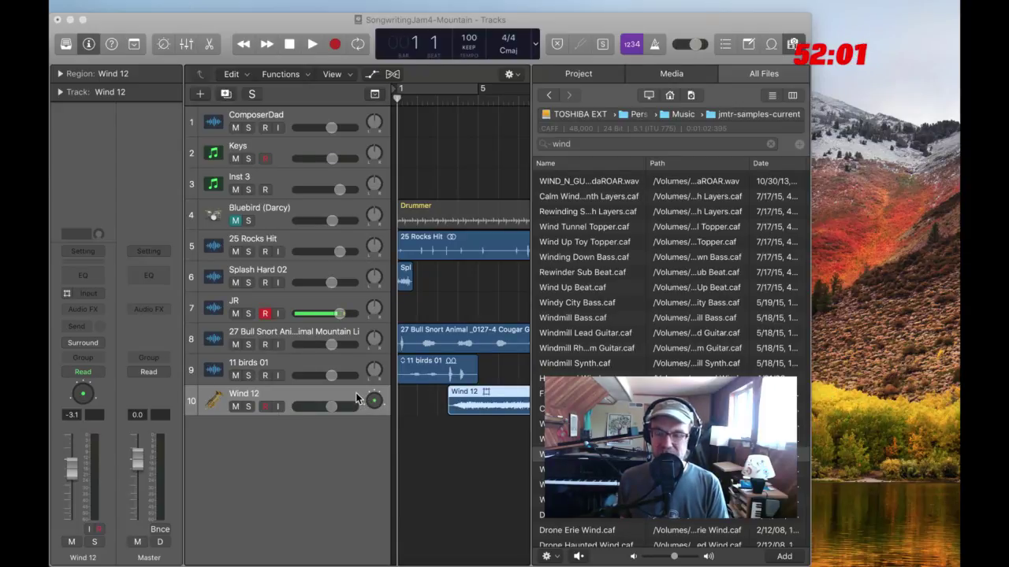
click(85, 343)
mouse_move(88, 377)
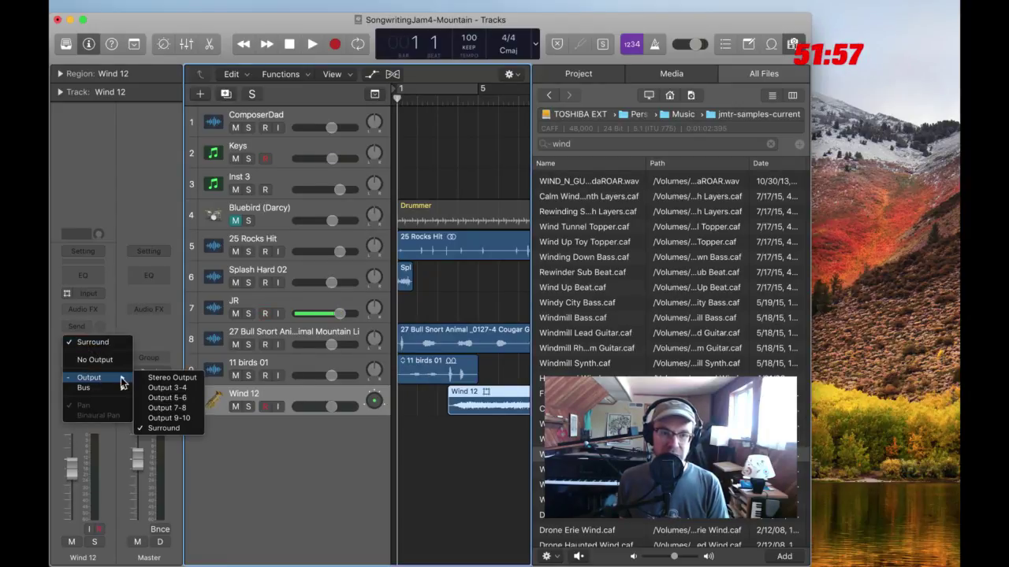
click(169, 376)
click(495, 155)
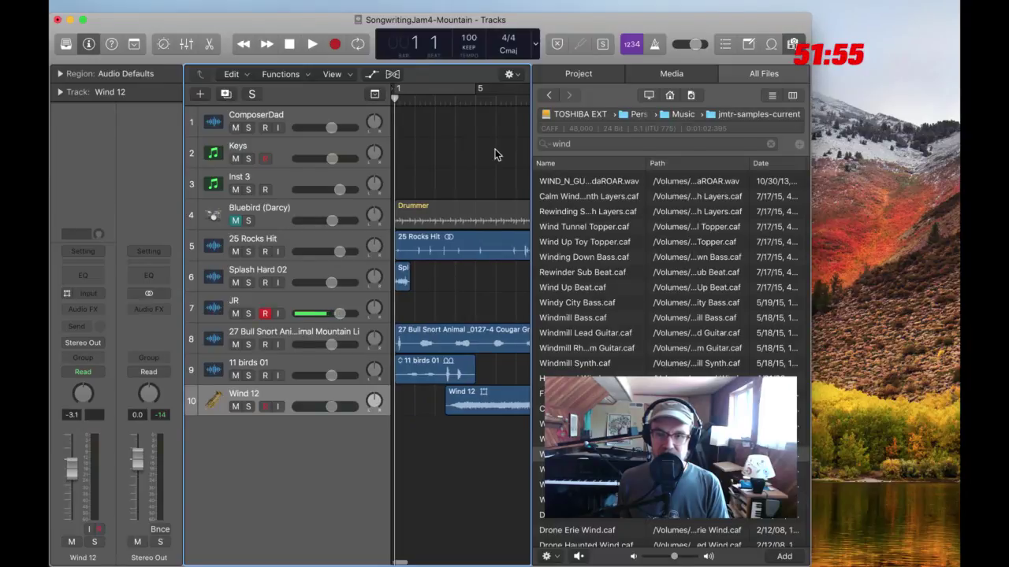
Play the arrangement briefly from about bar 4 to check the wind sound, and stop playback
click(838, 444)
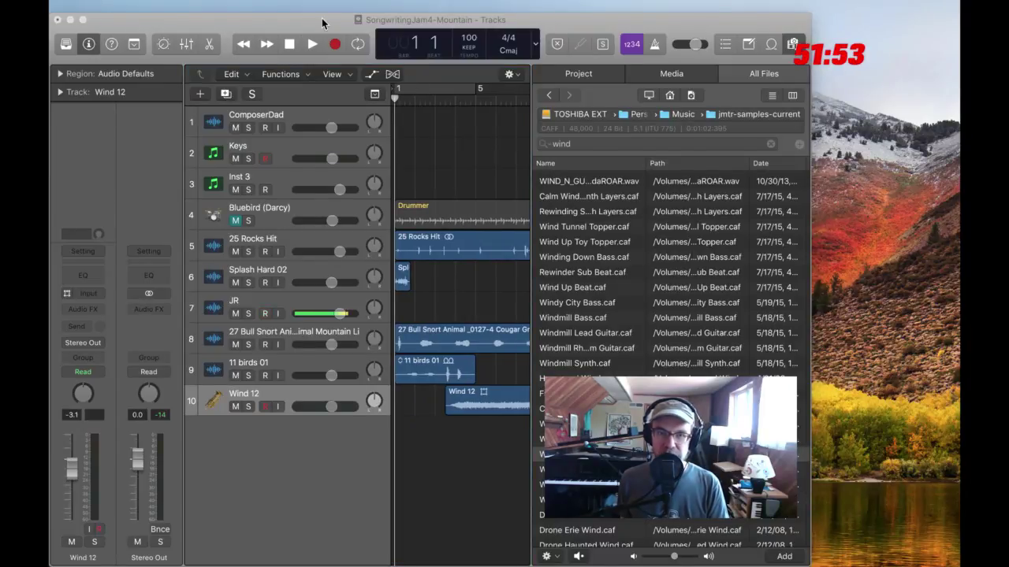
click(282, 490)
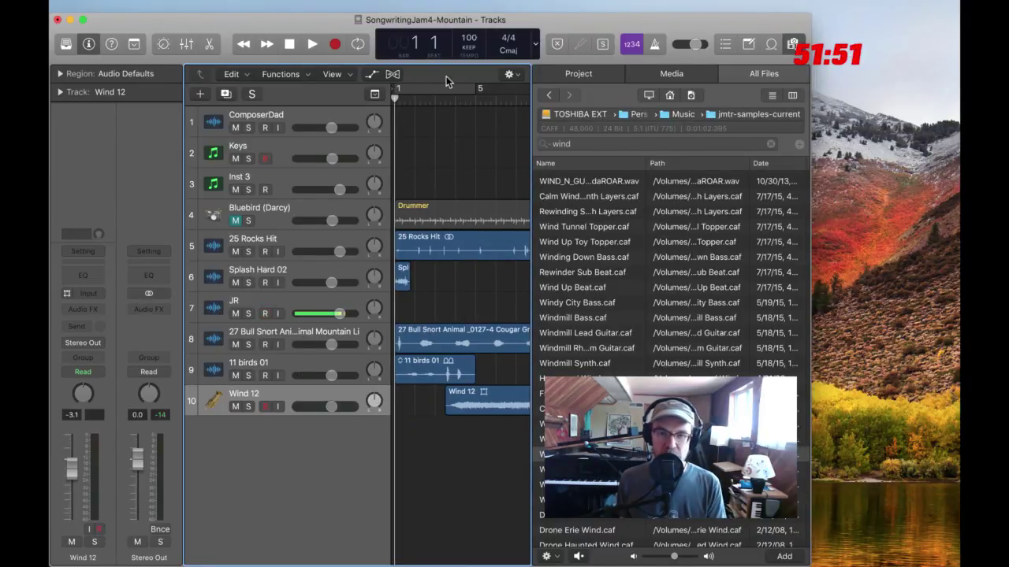
click(461, 96)
key(space)
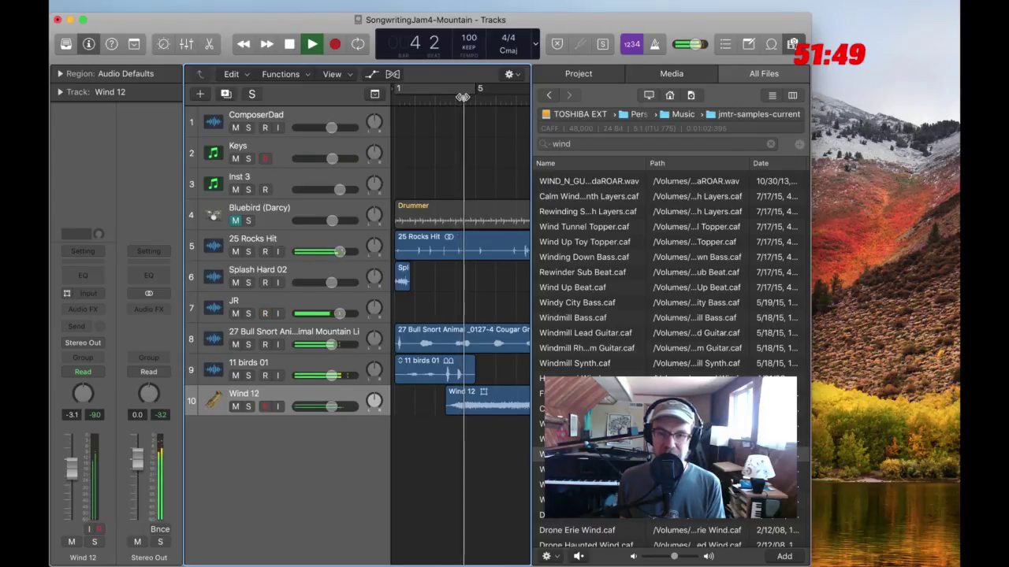
key(space)
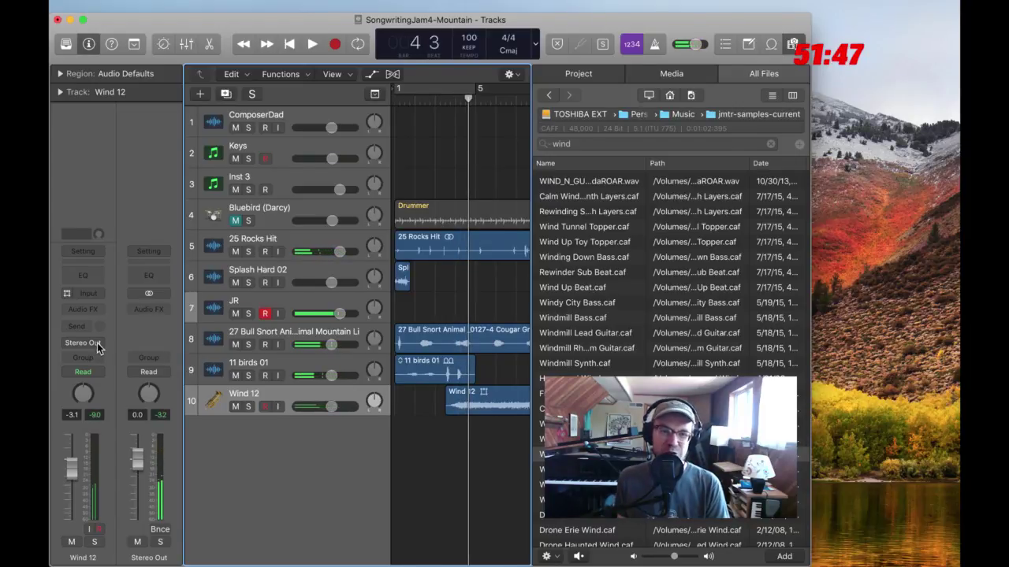
Set the Wind 12 channel's input format to Stereo, check it with a short playback, and lower its volume to -6.6 dB
click(68, 293)
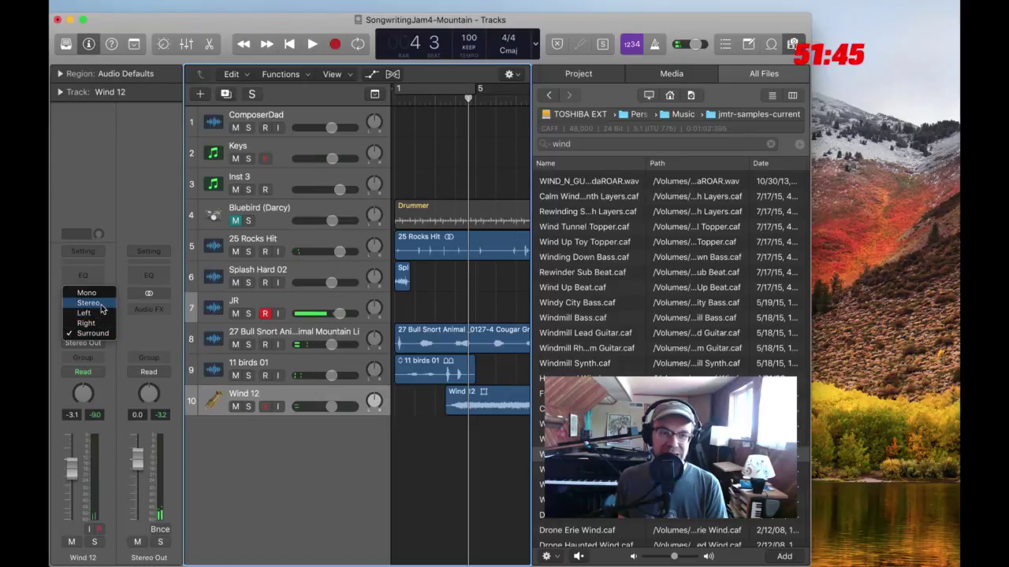
click(88, 323)
key(space)
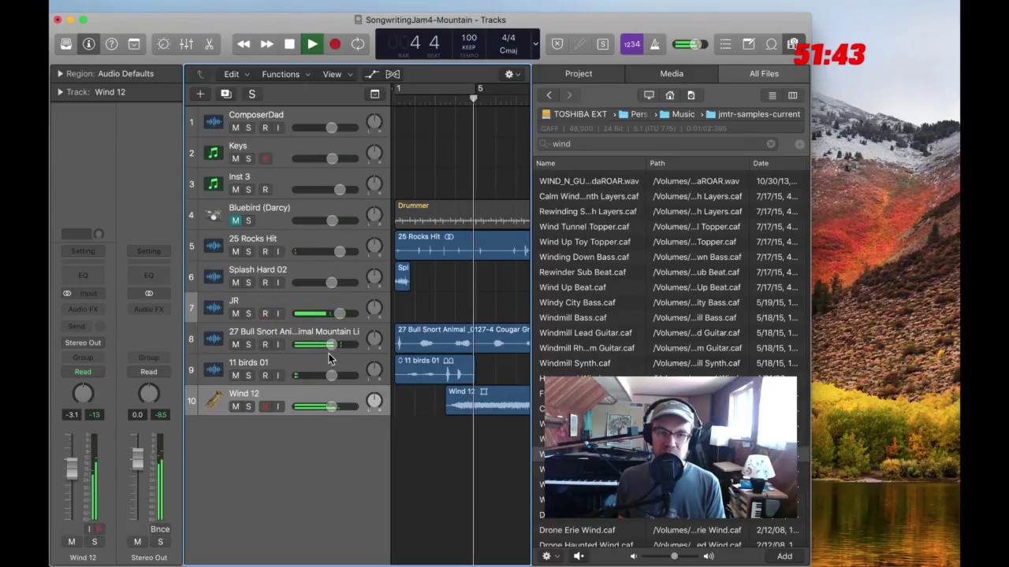
key(space)
drag(331, 406, 323, 407)
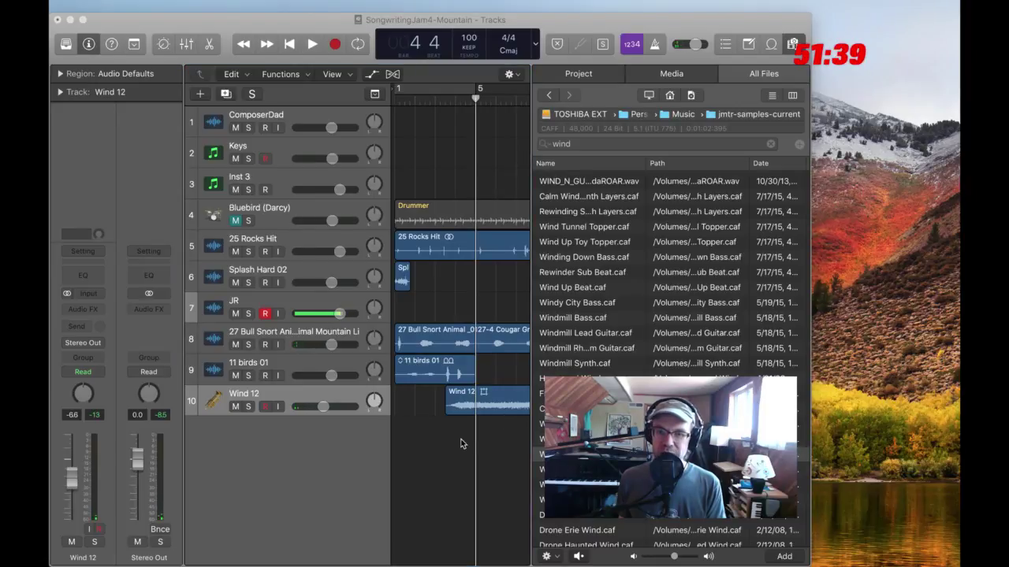
Search the jmtr-samples-current folder for twigs
click(649, 145)
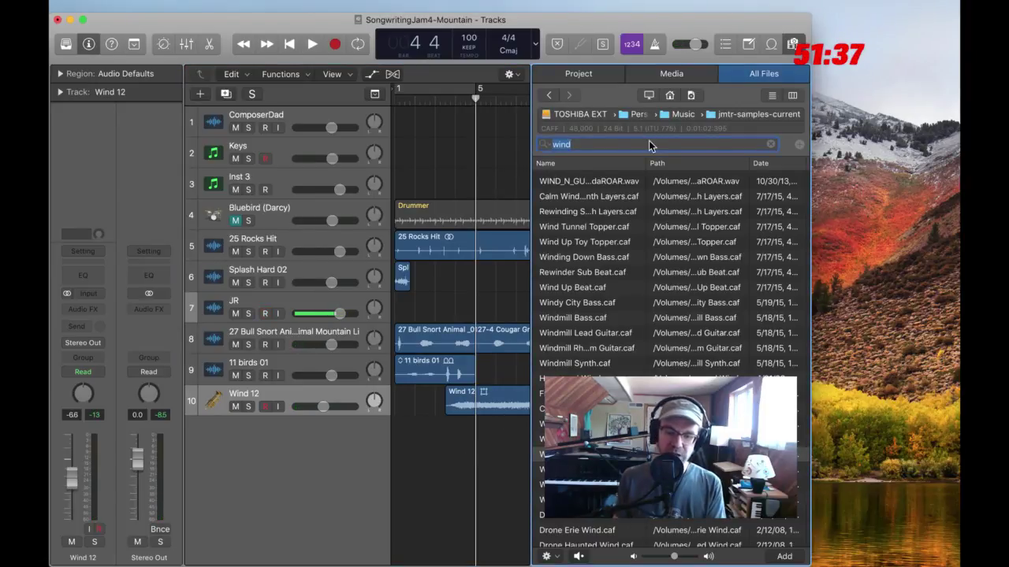
text(twigs)
key(Return)
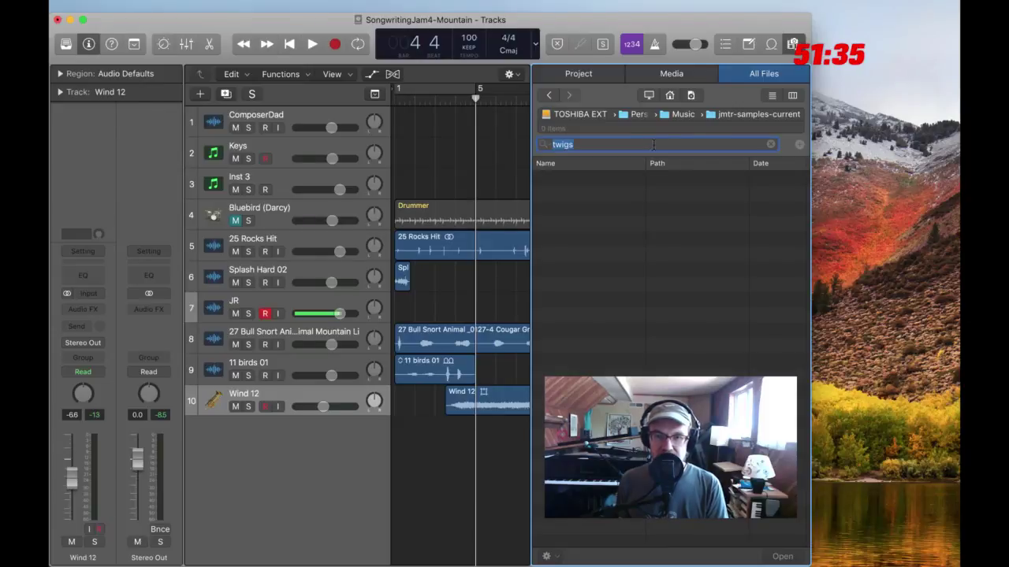
Replace the search term with wood to look for wood sounds in the same sample folder
click(587, 147)
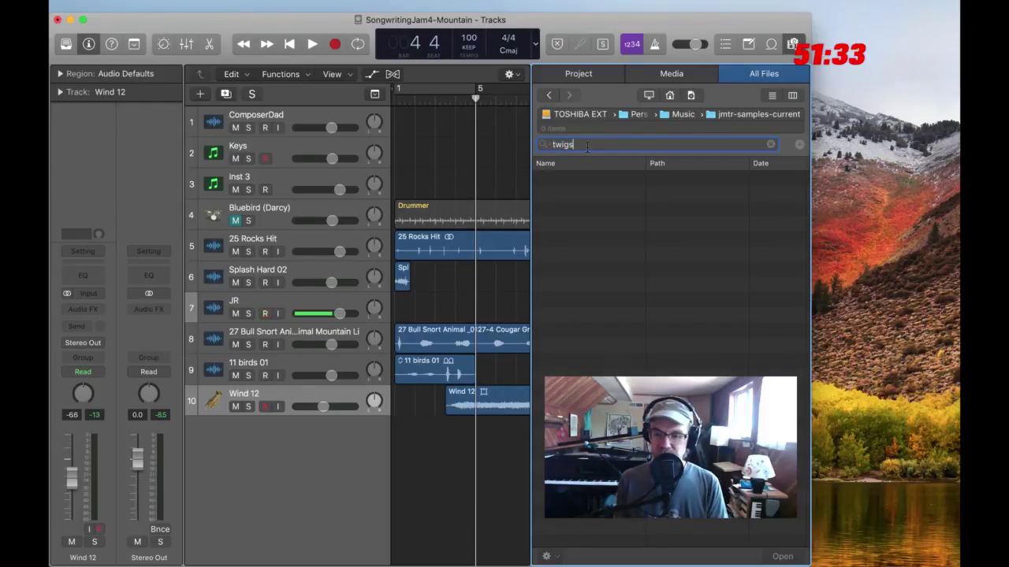
drag(587, 147, 539, 142)
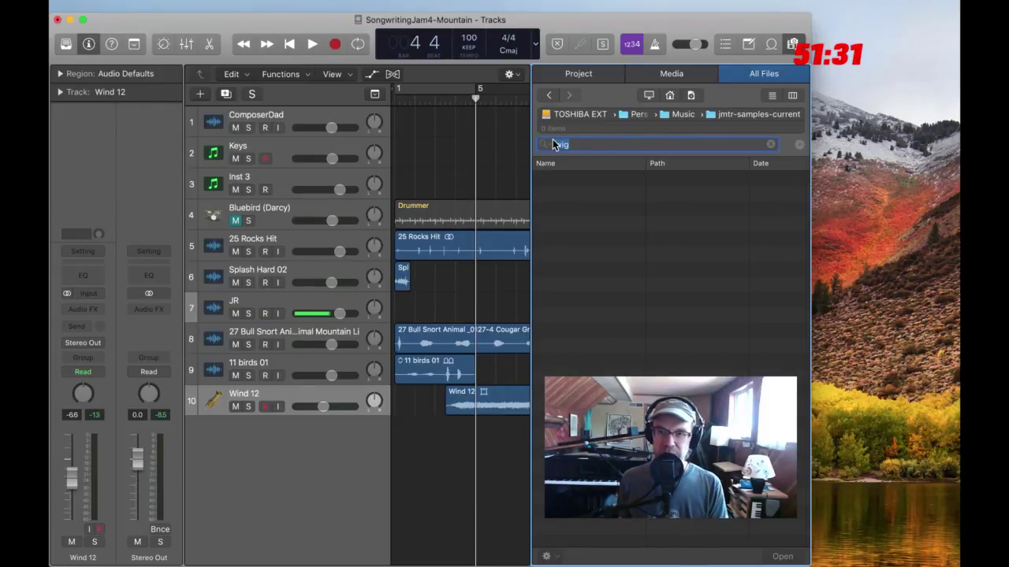
text(wood)
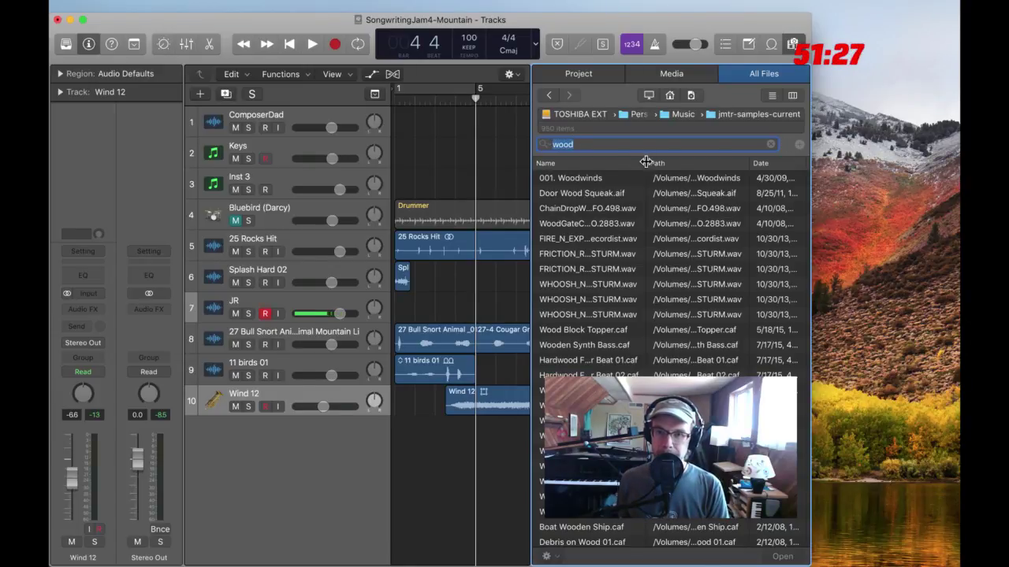
Widen the Name column, browse the wood search results and audition Debris on Wood 04.caf
drag(648, 164, 733, 163)
scroll(630, 371, down, 1)
scroll(630, 372, down, 3)
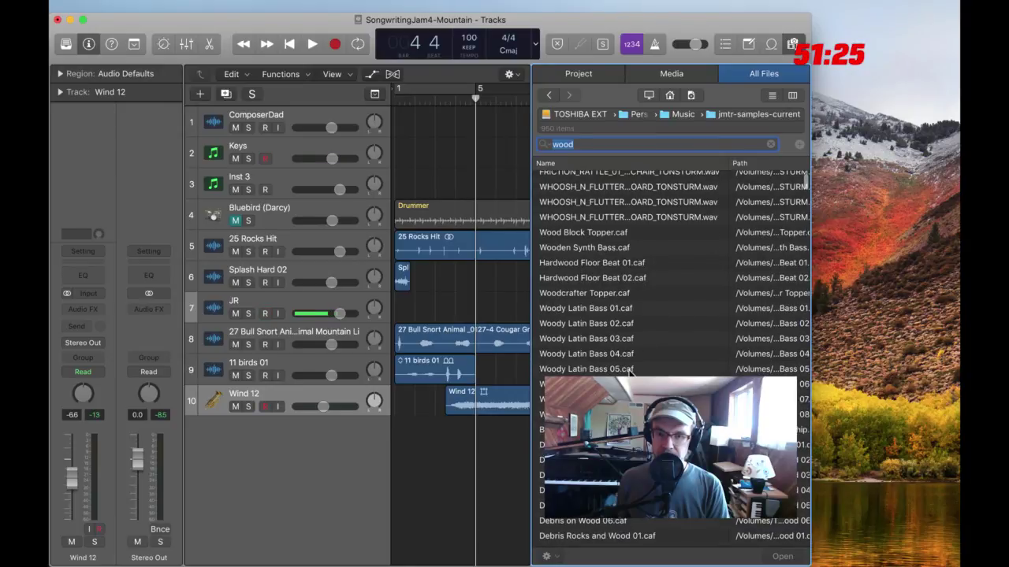
scroll(670, 441, down, 1)
click(669, 470)
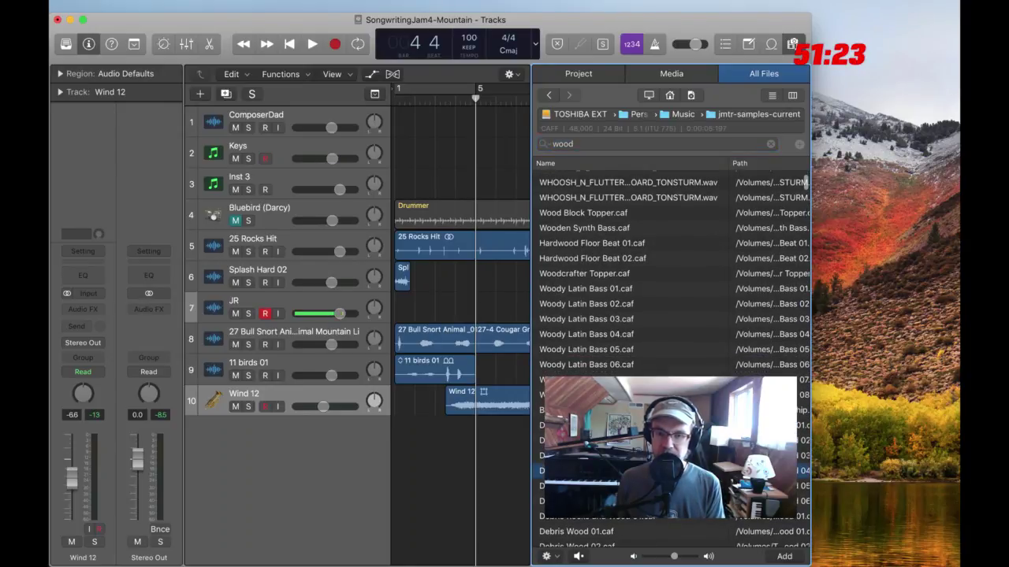
click(576, 557)
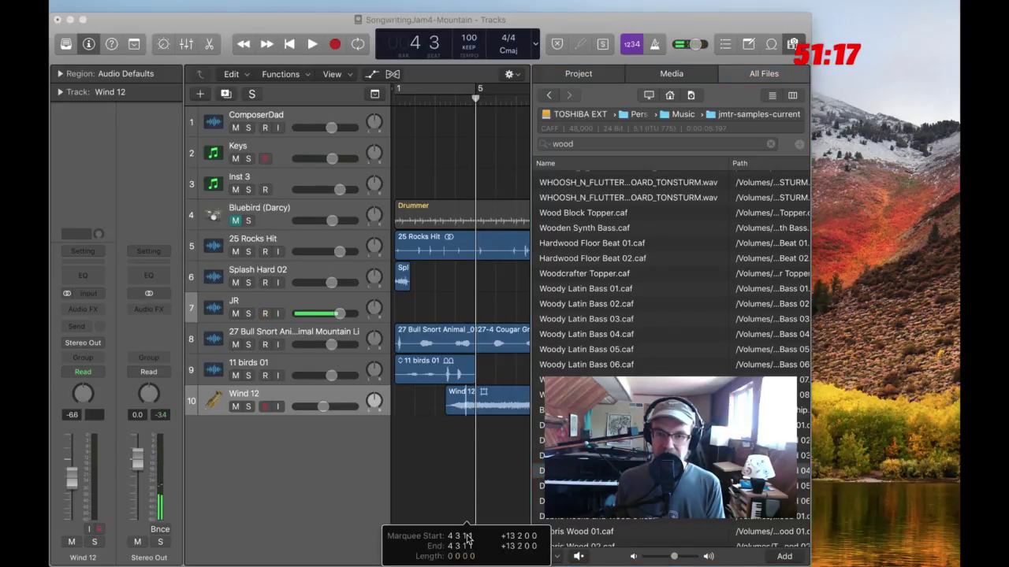
scroll(670, 276, down, 5)
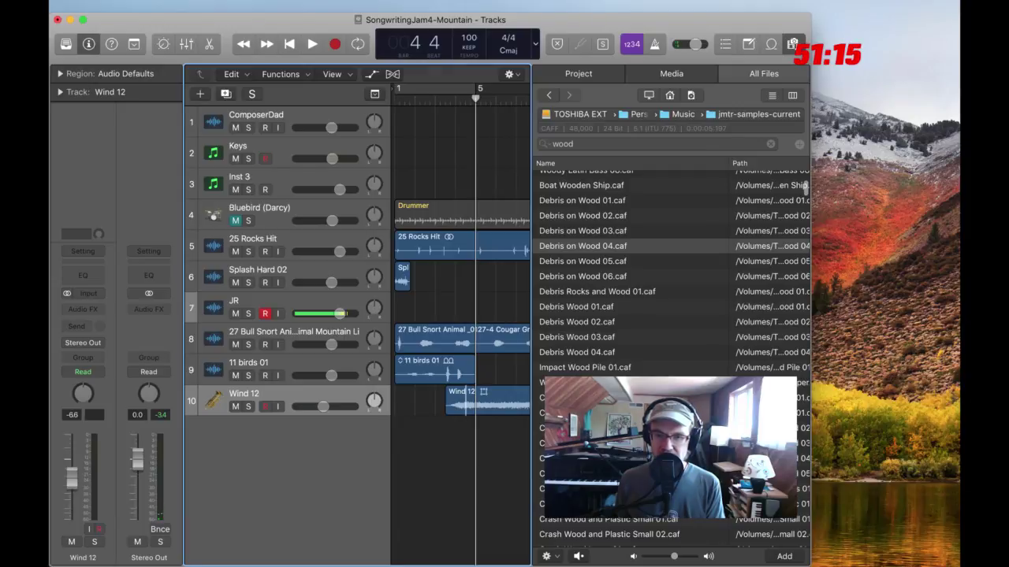
Search the sample folder for crack and audition Bone_Cracking.wav
double_click(556, 145)
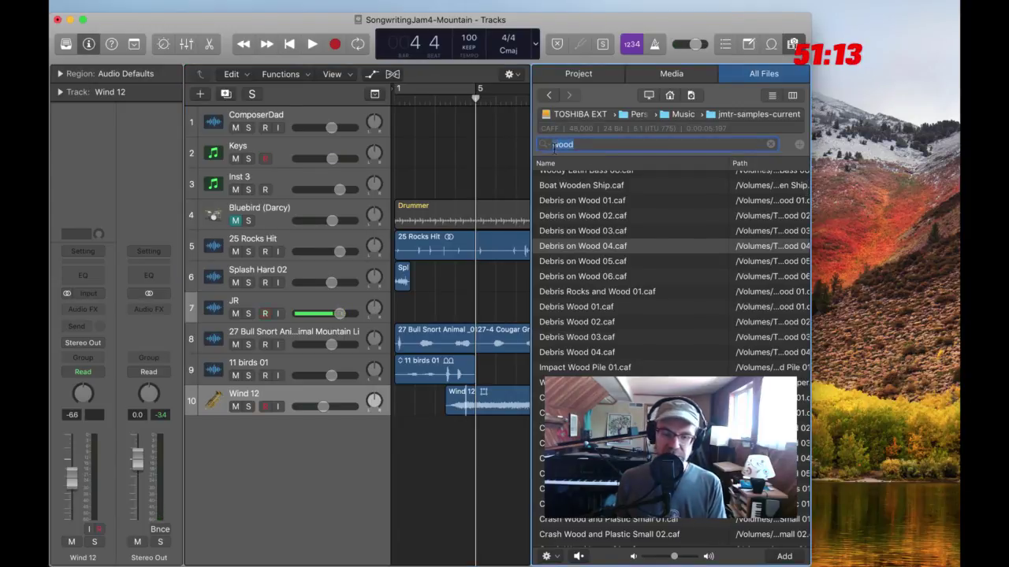
text(crack)
key(Return)
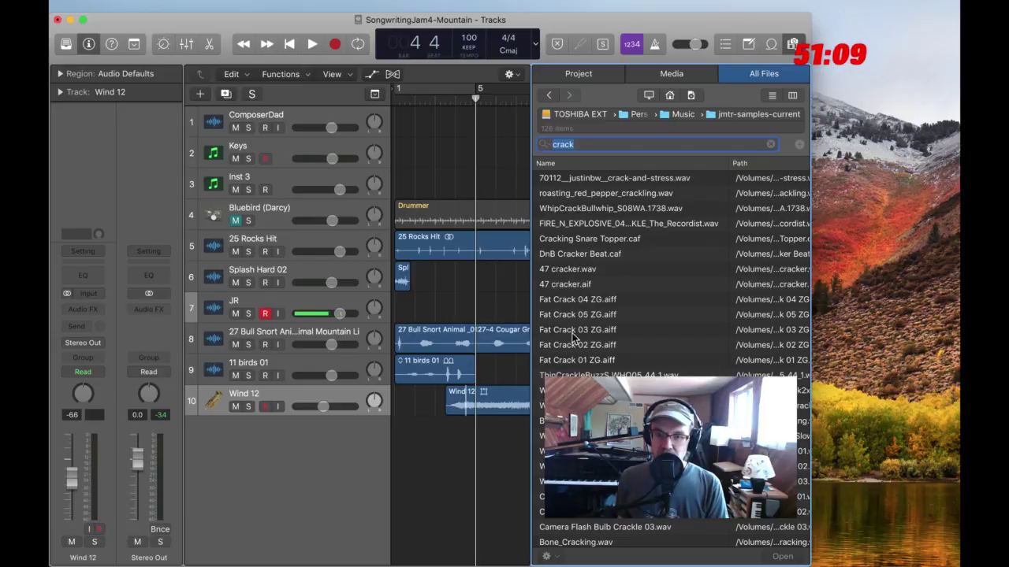
click(567, 421)
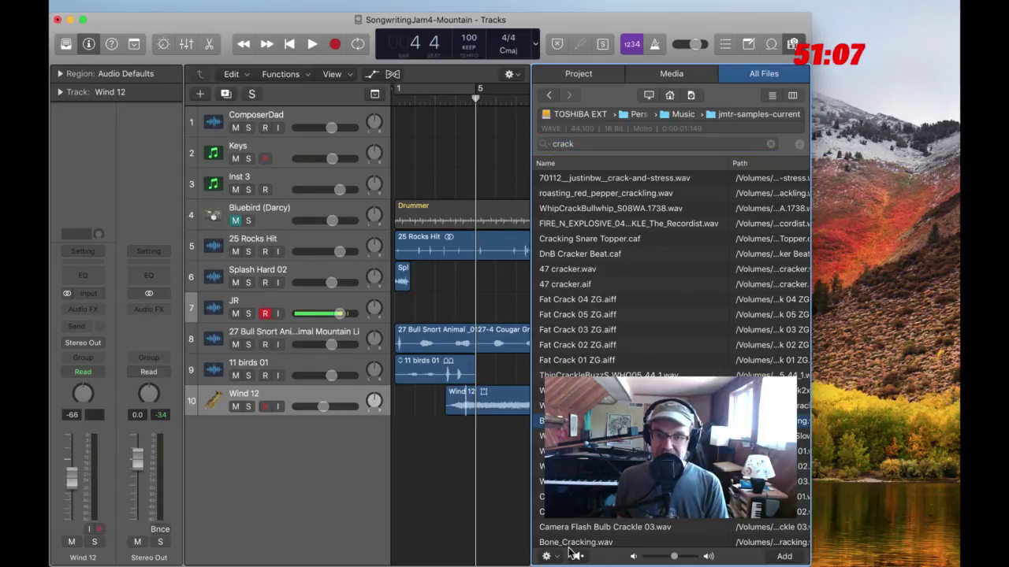
click(578, 556)
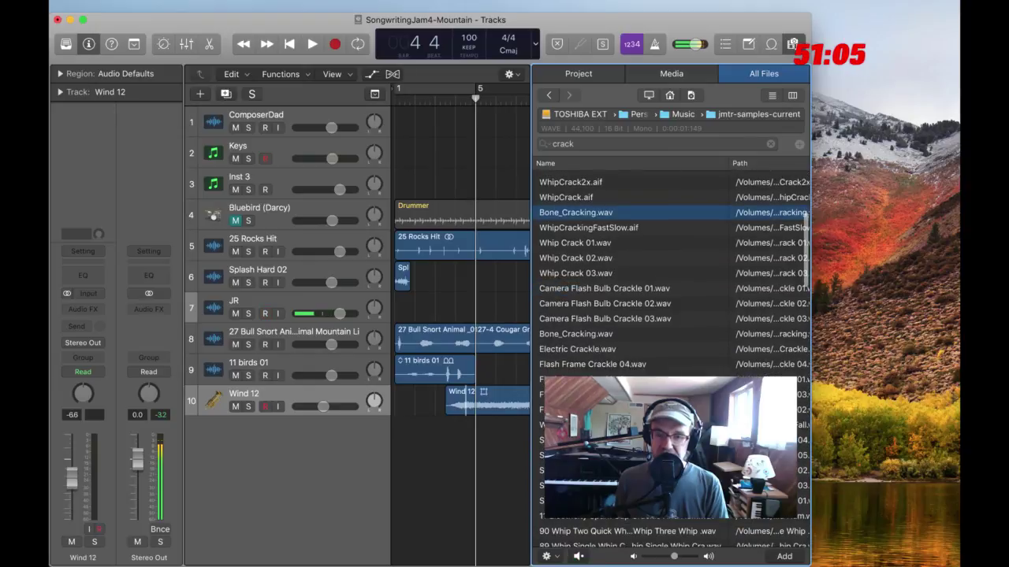
Audition Wood Tree Crack & Fall.wav and add it on a new track, starting midway through bar 1
click(567, 425)
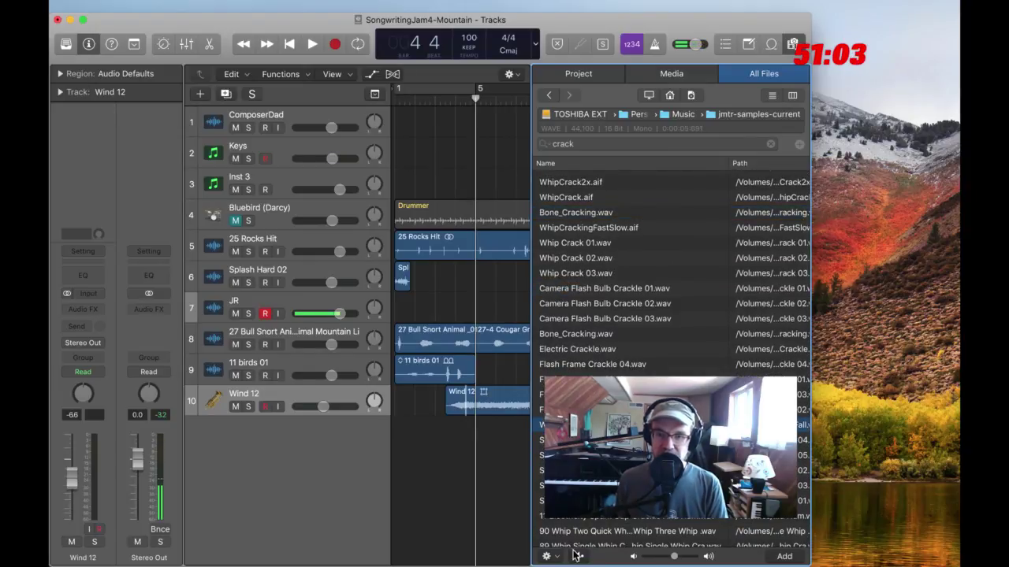
click(577, 556)
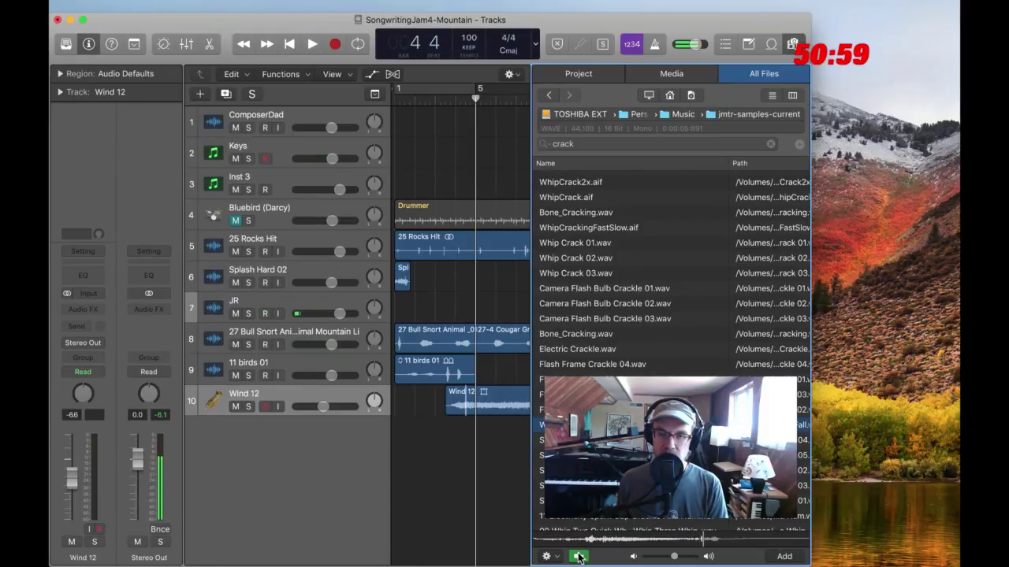
drag(551, 425, 409, 462)
Audition a wood crack sample from the crack results and add Wood Crack 02 on a new track at about bar 4
scroll(671, 360, down, 3)
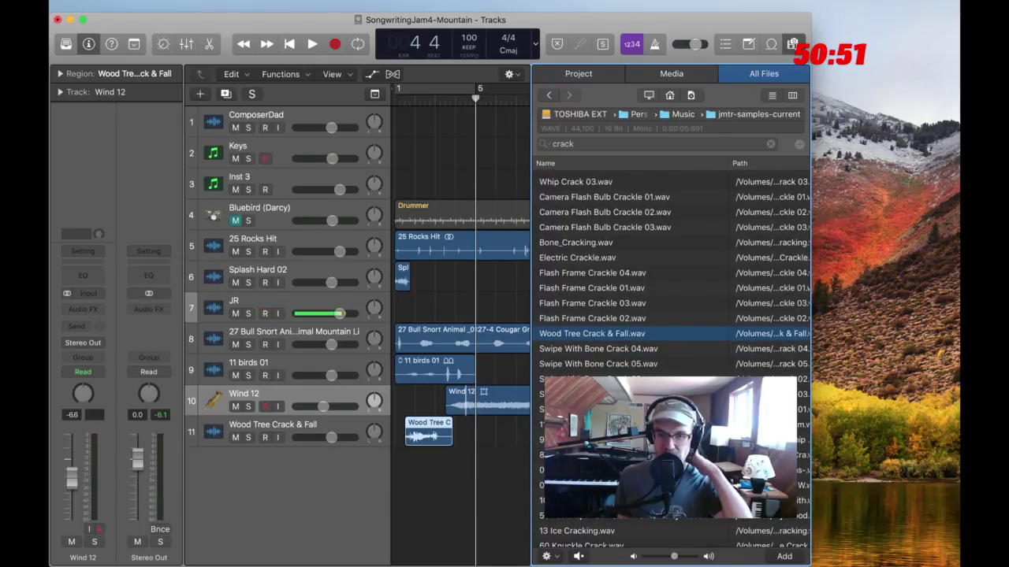
scroll(672, 360, down, 3)
click(571, 517)
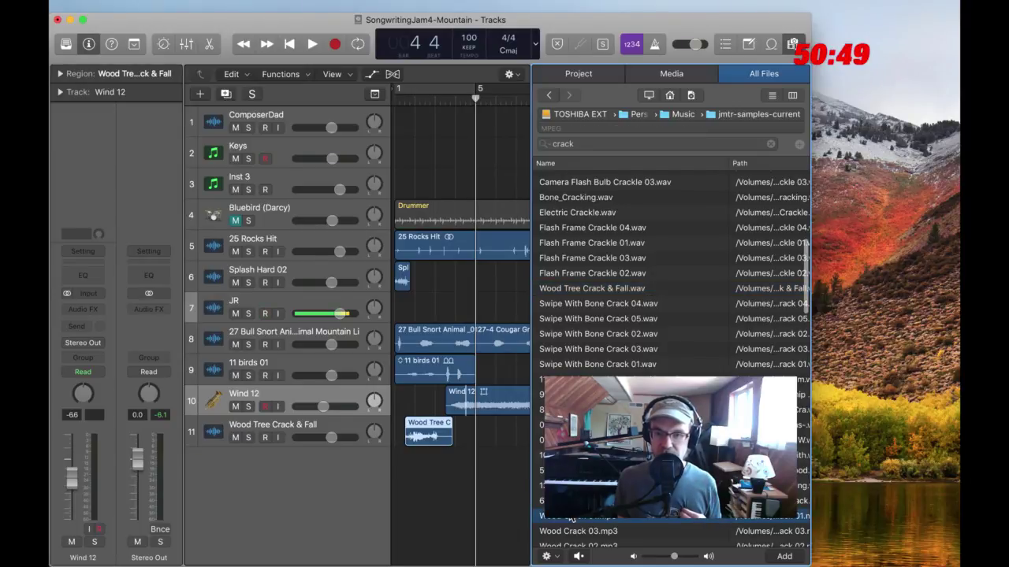
click(575, 556)
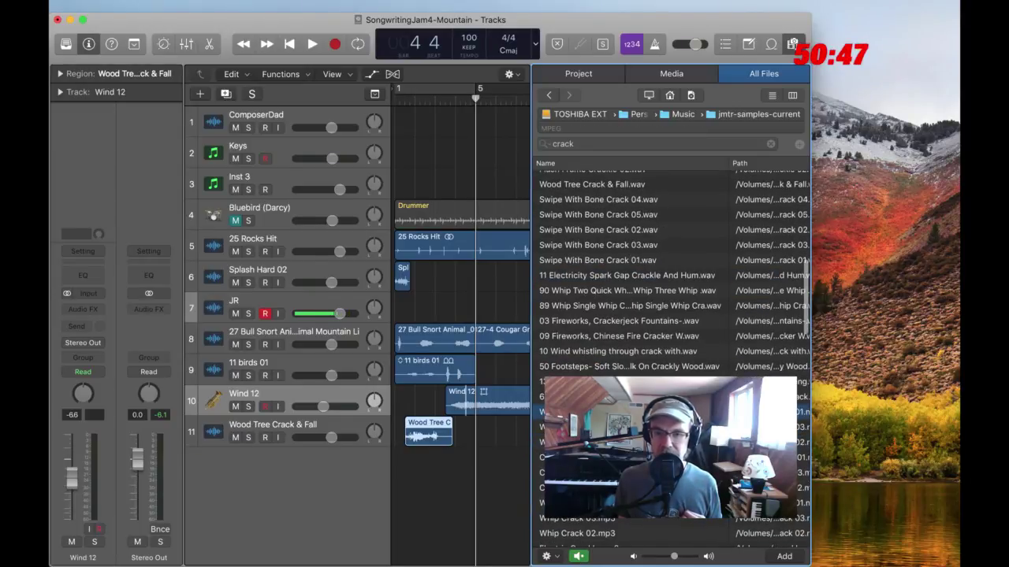
drag(599, 442, 461, 464)
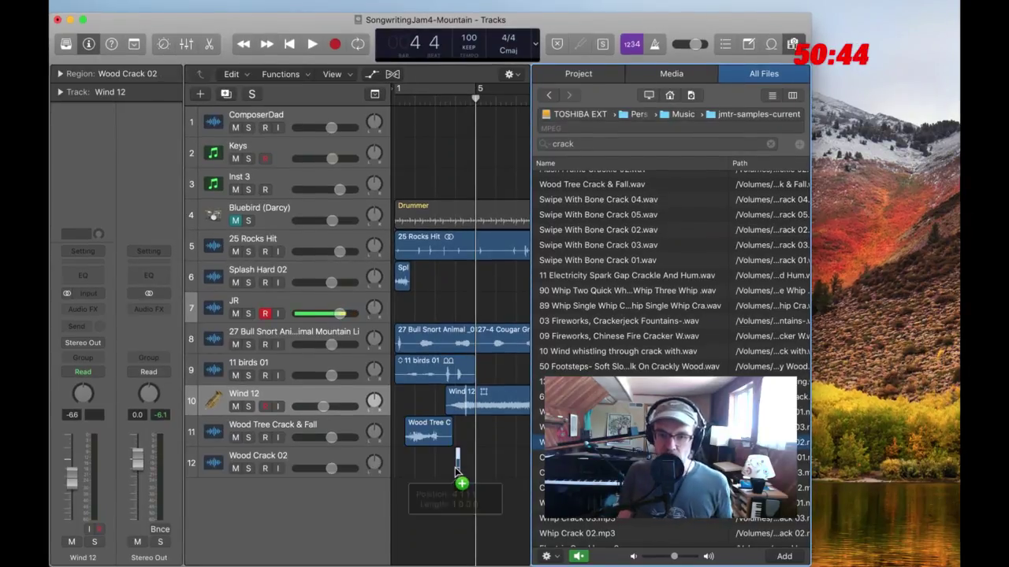
click(957, 306)
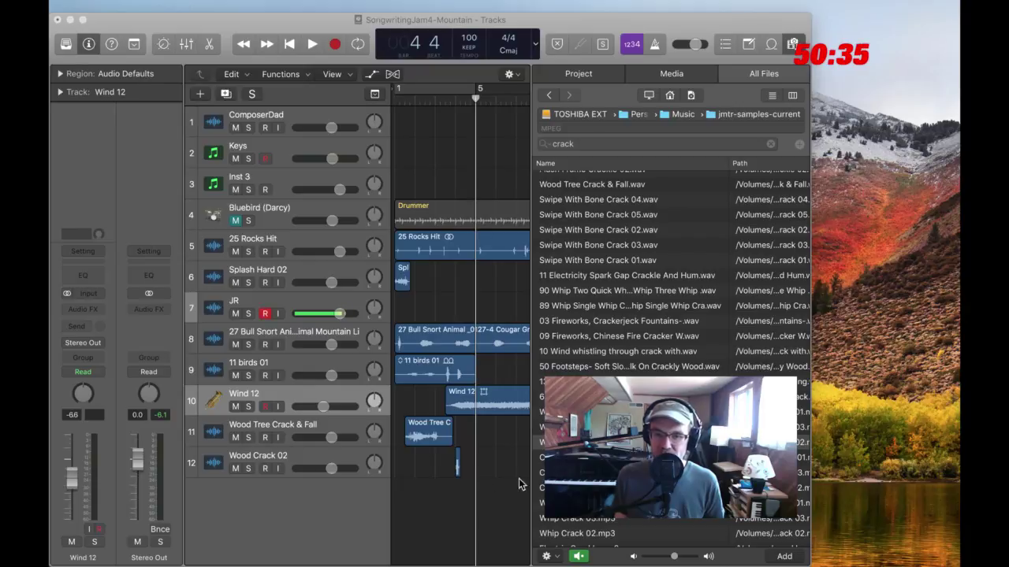
Replace the sample folder's search term with gravel
click(592, 146)
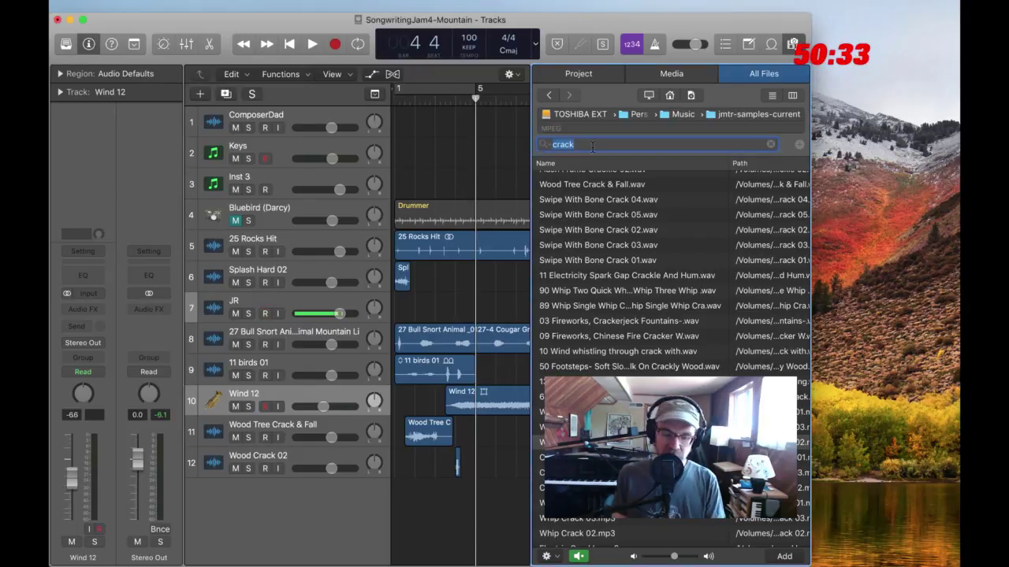
text(gravel)
key(Return)
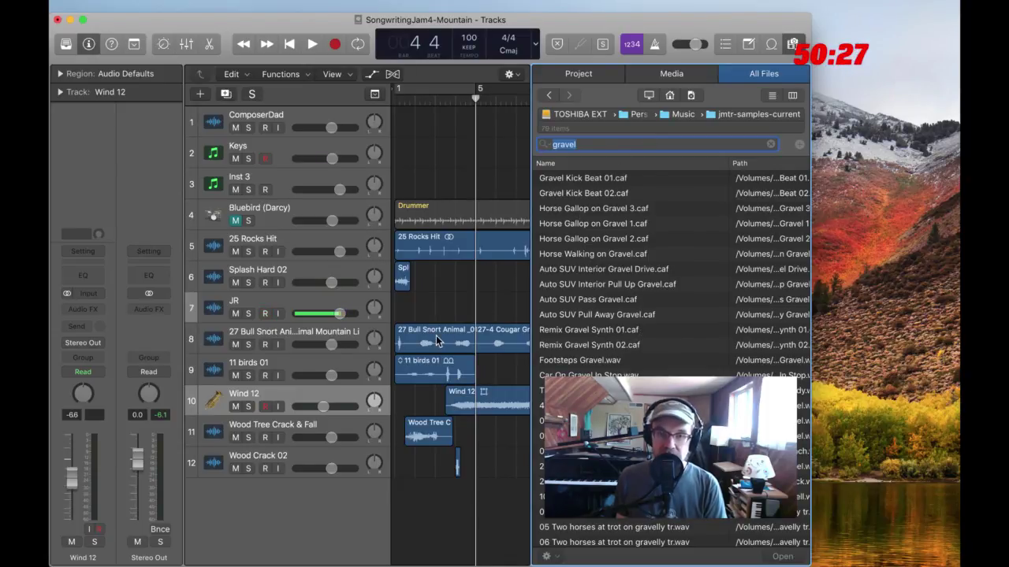
Solo the 27 Bull Snort animal track for a short playback, then unsolo it and stop
click(249, 345)
key(space)
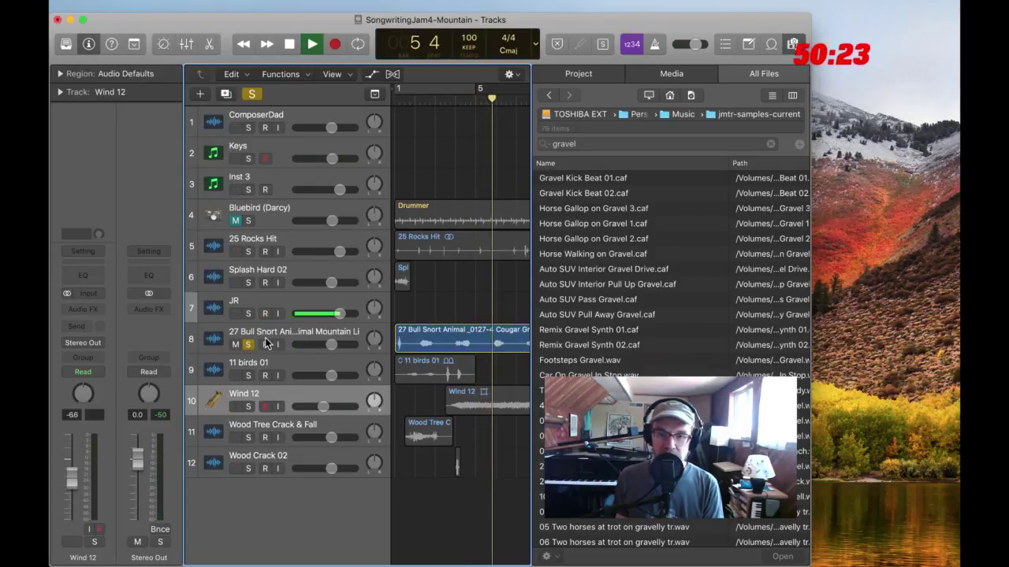
click(247, 344)
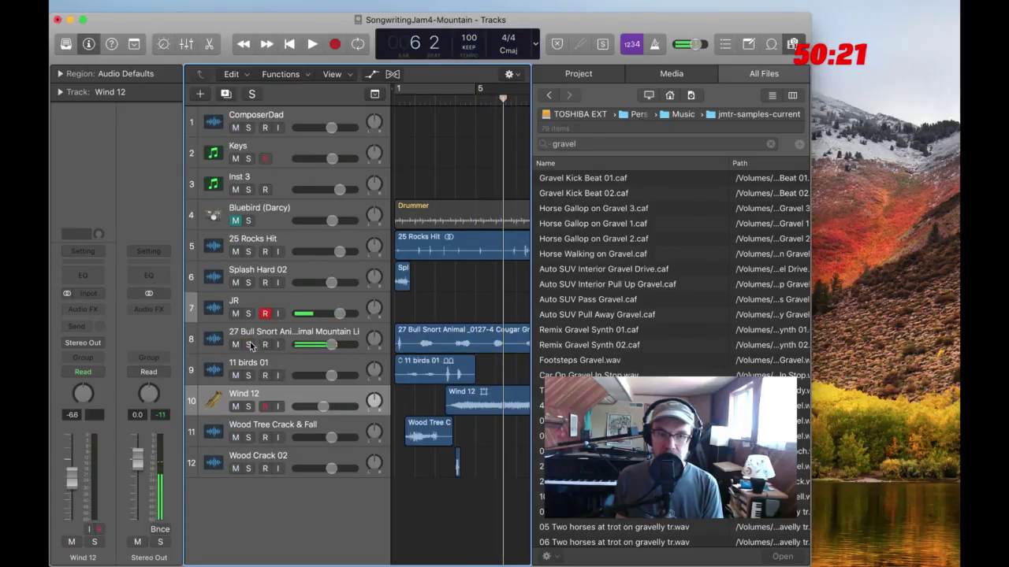
key(space)
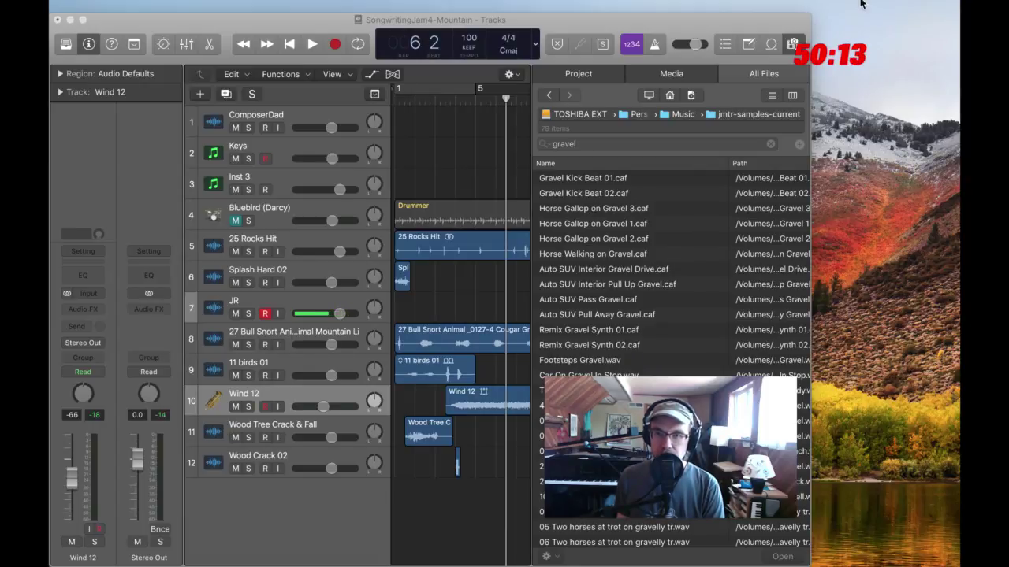
click(751, 24)
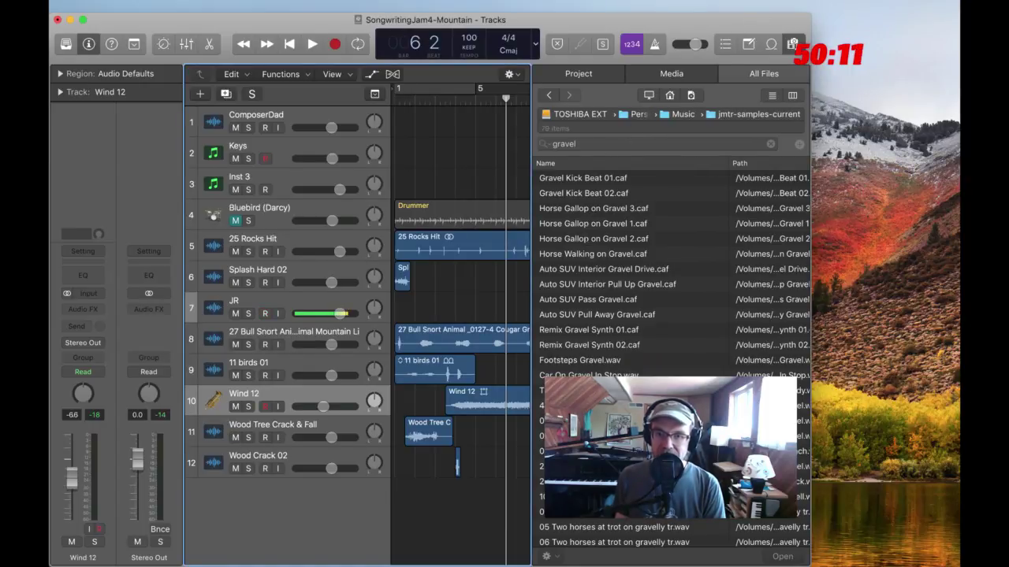
Audition sounds from the gravel results and add 26 Rocks Gravel on a new track starting at bar 1
scroll(631, 276, down, 15)
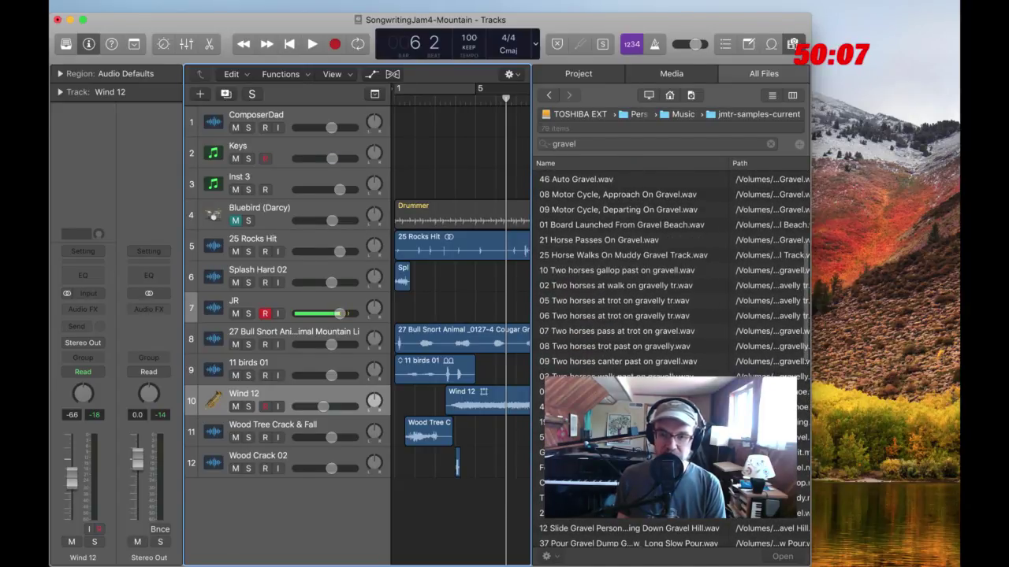
click(614, 468)
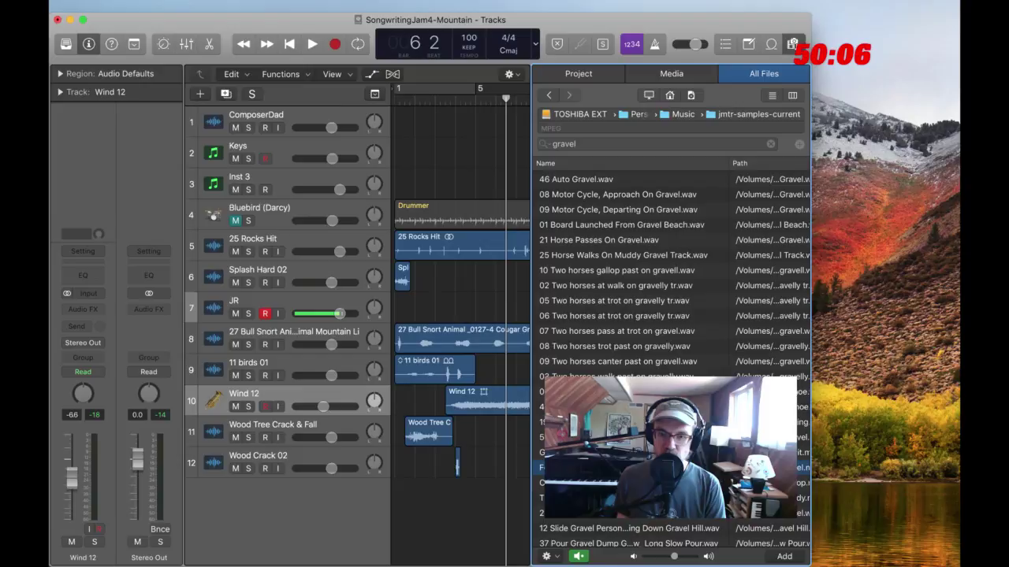
click(594, 516)
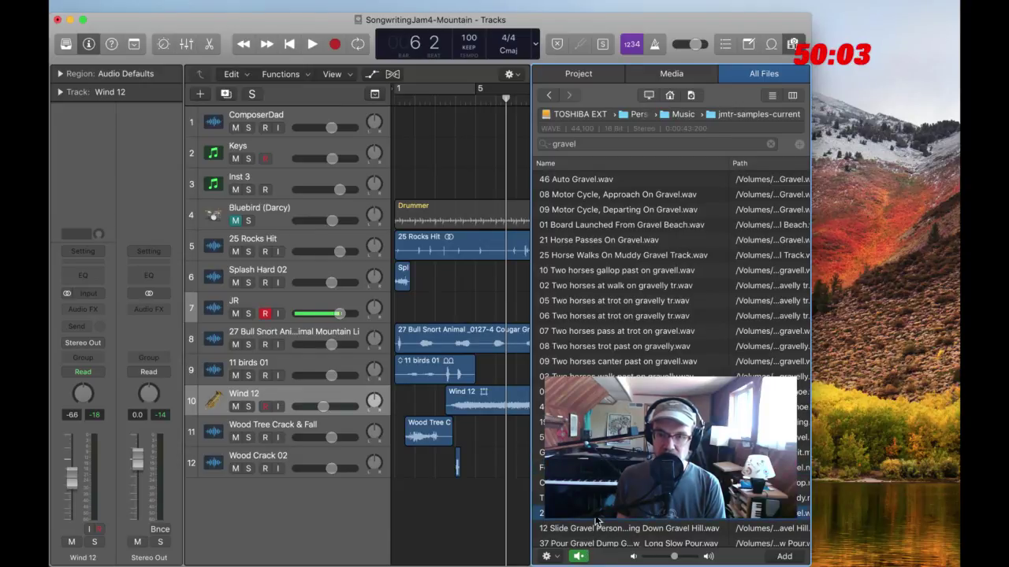
click(580, 556)
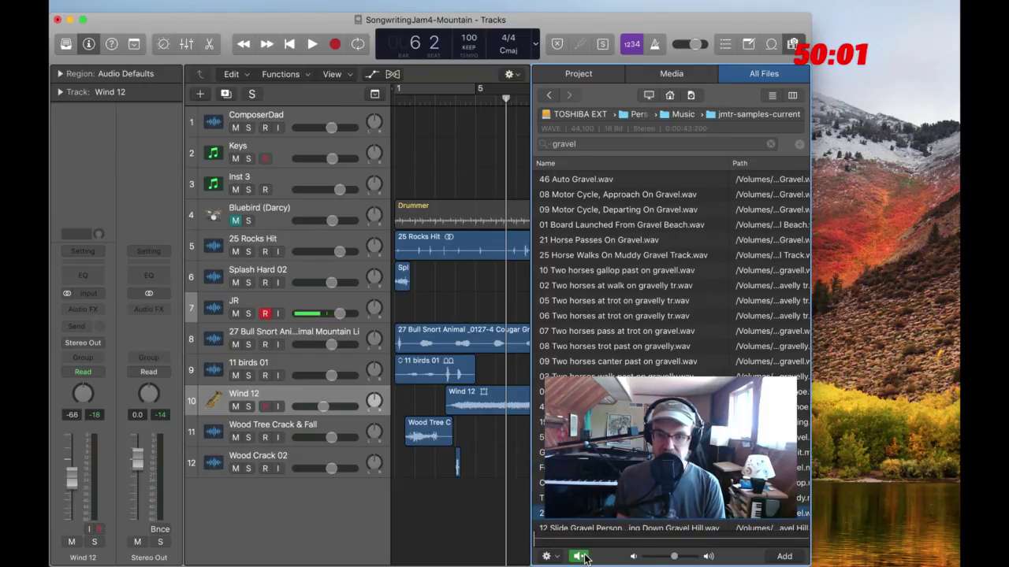
drag(587, 524, 413, 516)
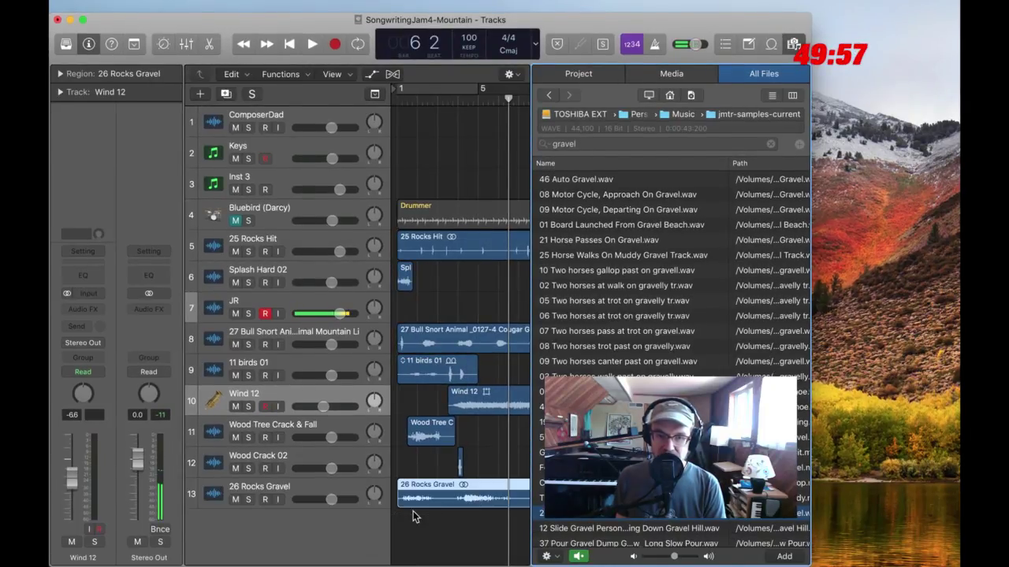
Search the jmtr-samples-current folder for volcano
double_click(580, 144)
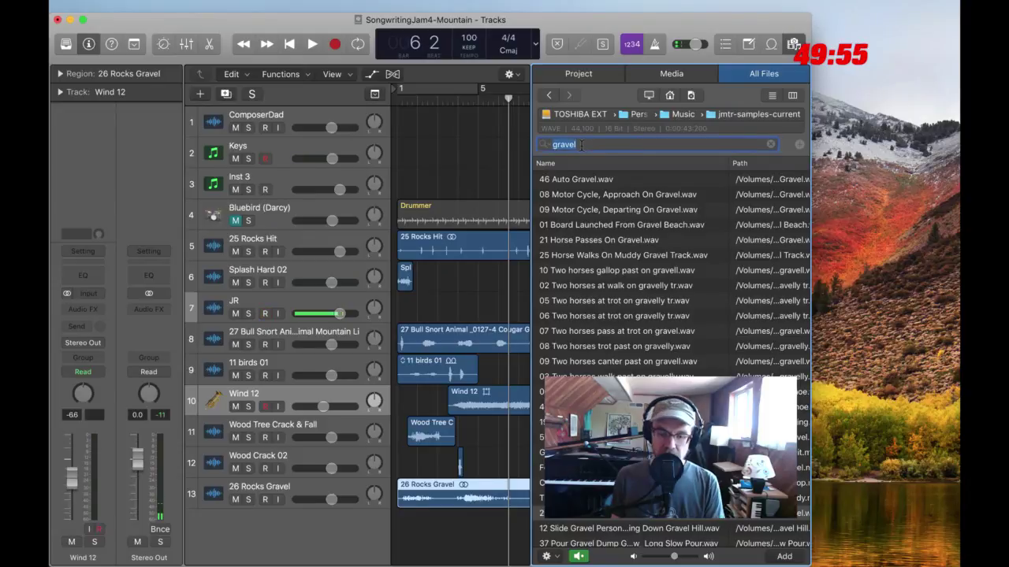
text(volcano)
key(Return)
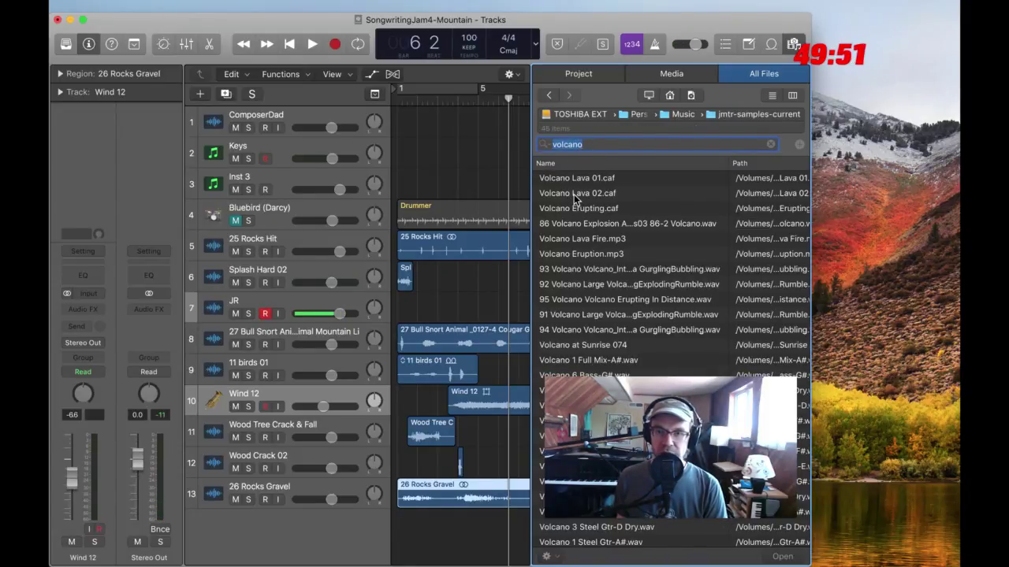
Pick Volcano Erupting.caf from the results and add it on a new track starting at about bar 15
click(574, 194)
click(574, 208)
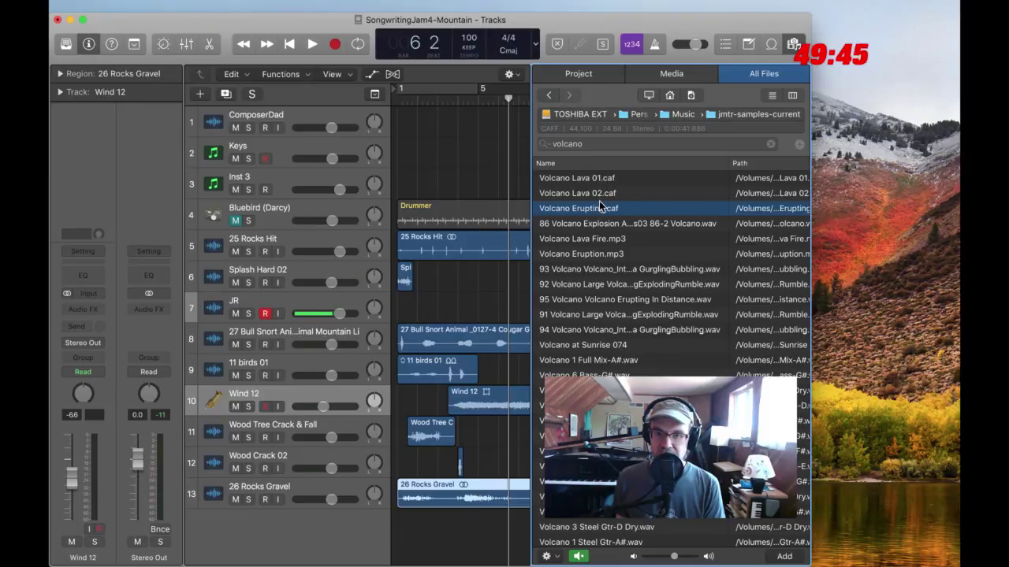
drag(597, 205, 495, 527)
Play the arrangement briefly from bar 17 to check the volcano sound, and stop playback
drag(526, 107, 640, 112)
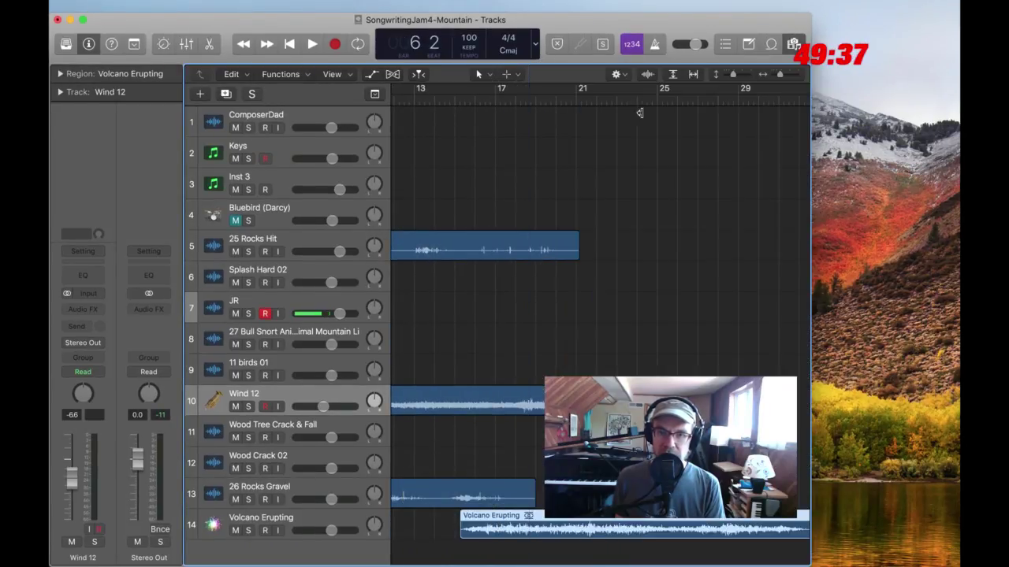
click(498, 98)
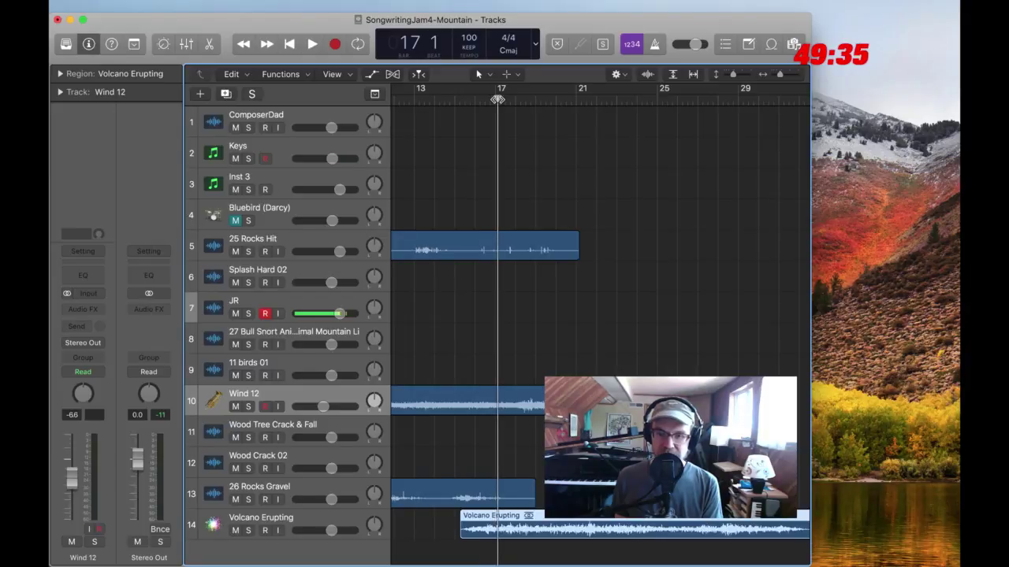
key(space)
key(space)
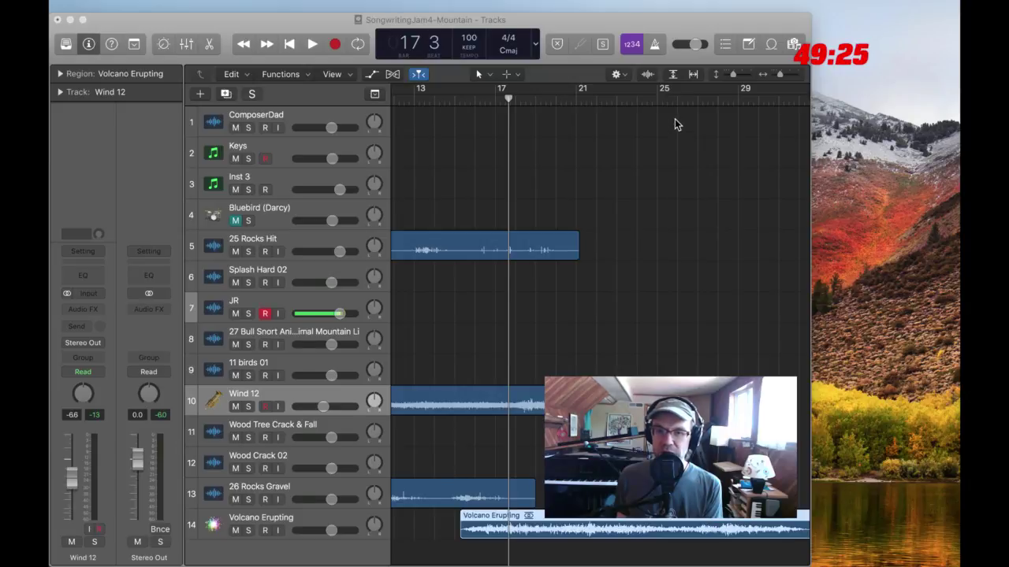
click(750, 29)
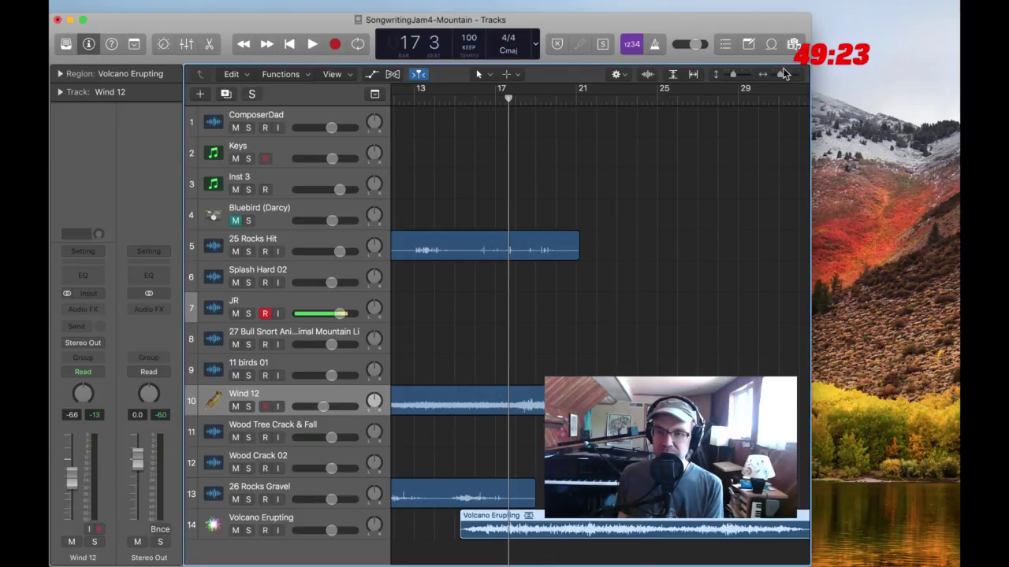
Search the jmtr-samples-current folder for avalanche
click(793, 43)
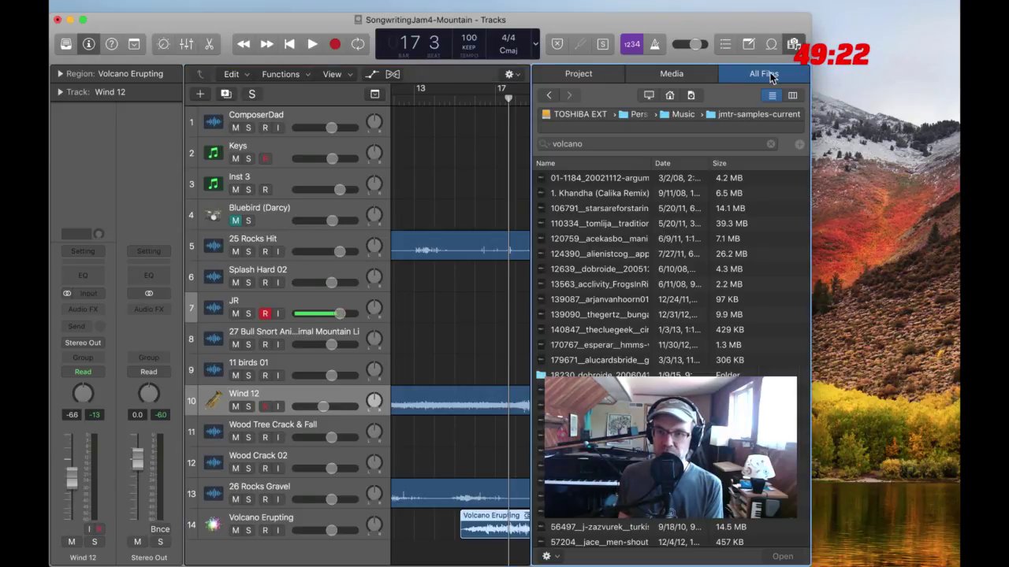
click(689, 141)
text(avalanche)
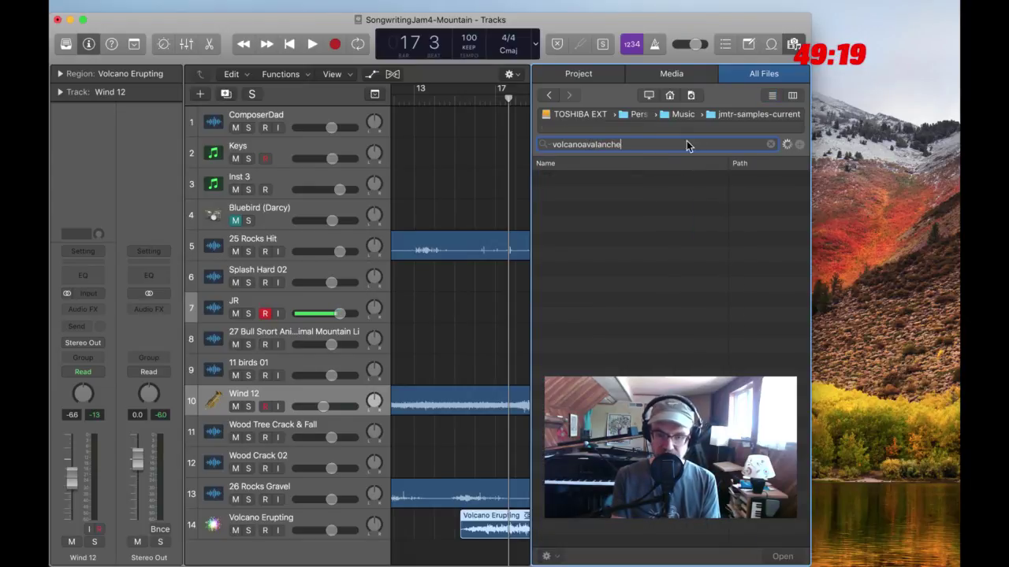
key(super+a)
text(avala)
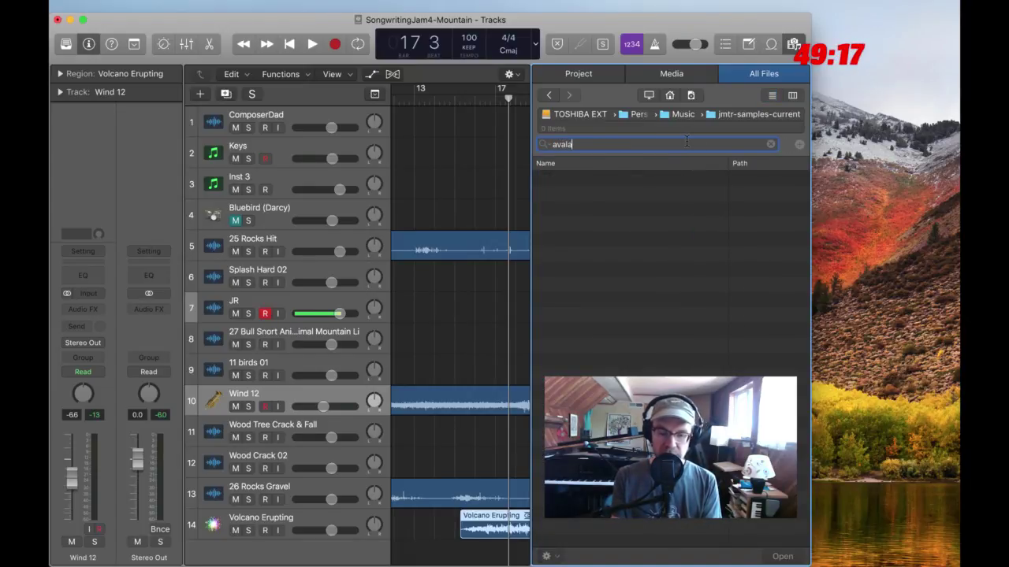
text(nche)
key(Return)
Audition the avalanche results, including 48 Avalanche Ice Break, 49 Avalanche Heavy and several passages of 52 Rumble- With Avalanche.wav
click(610, 270)
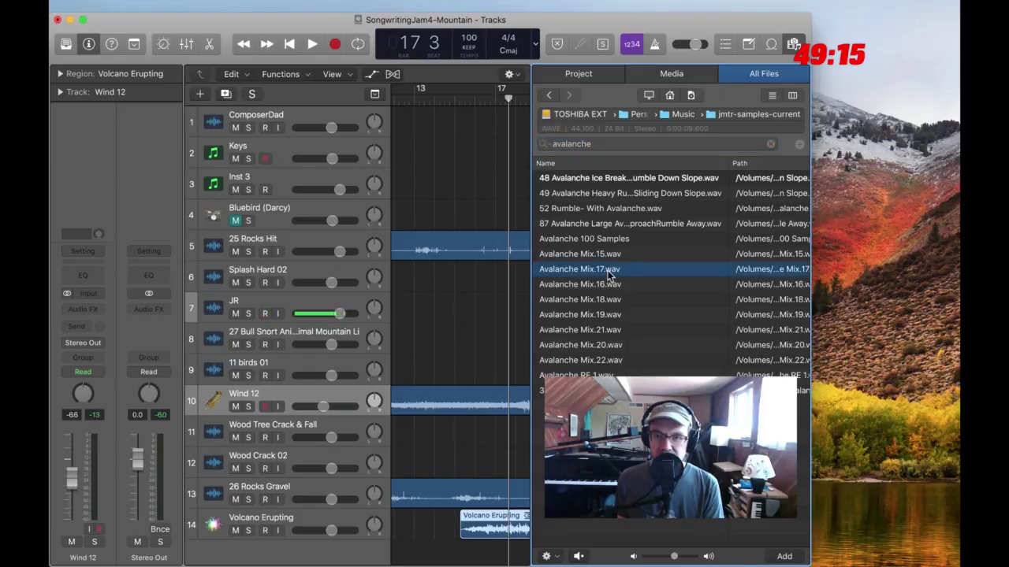
click(609, 195)
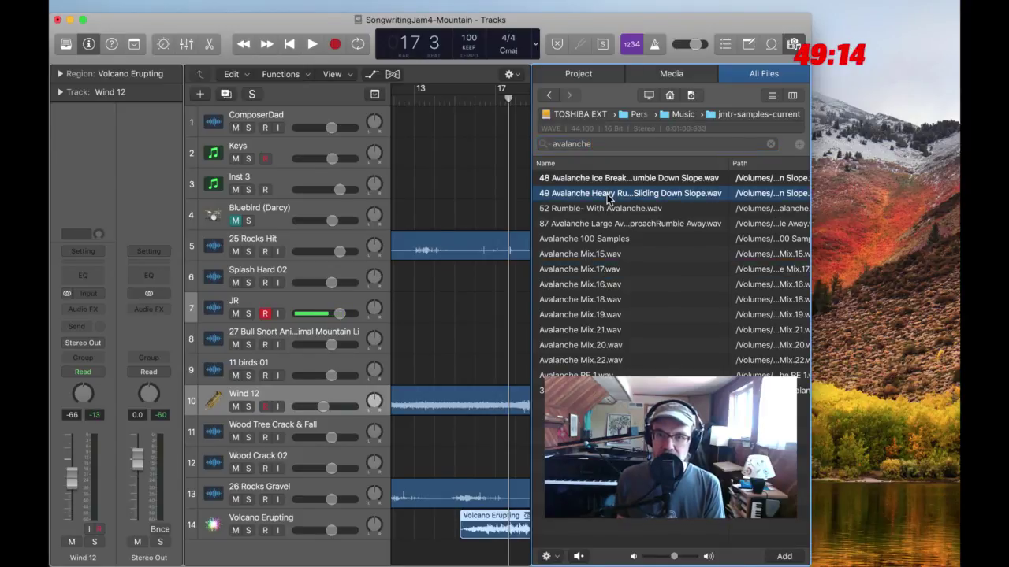
click(578, 557)
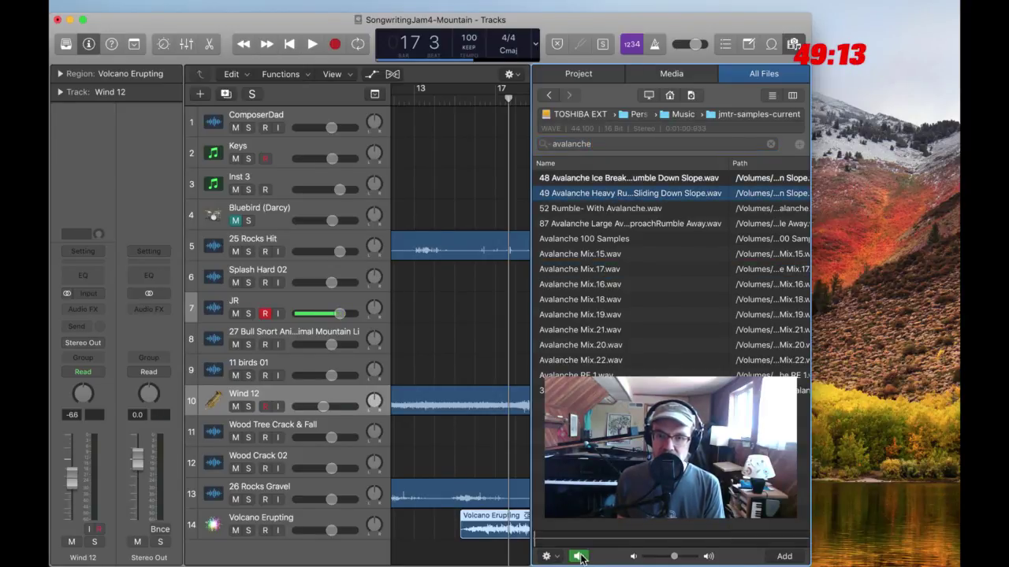
click(642, 178)
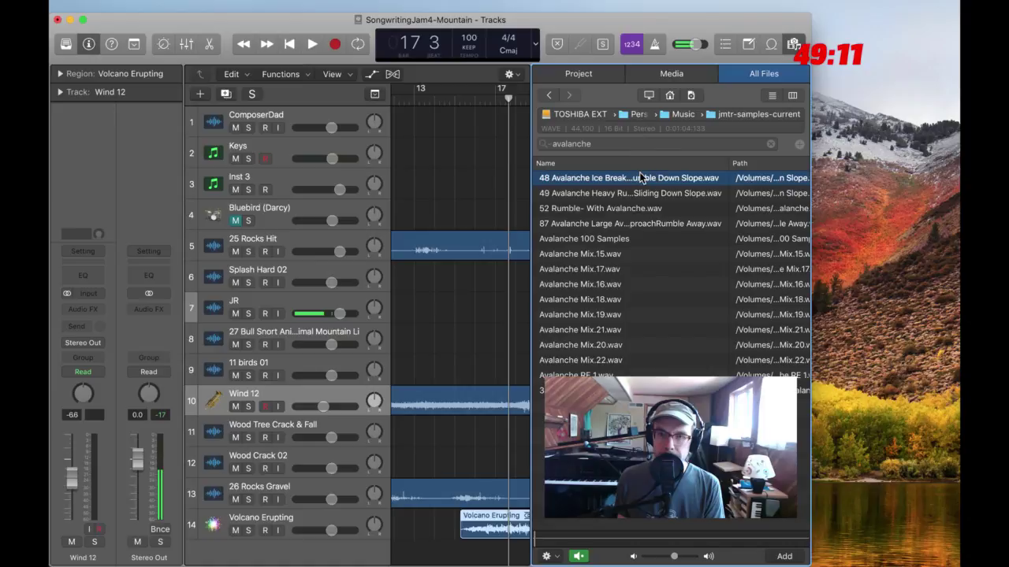
click(622, 209)
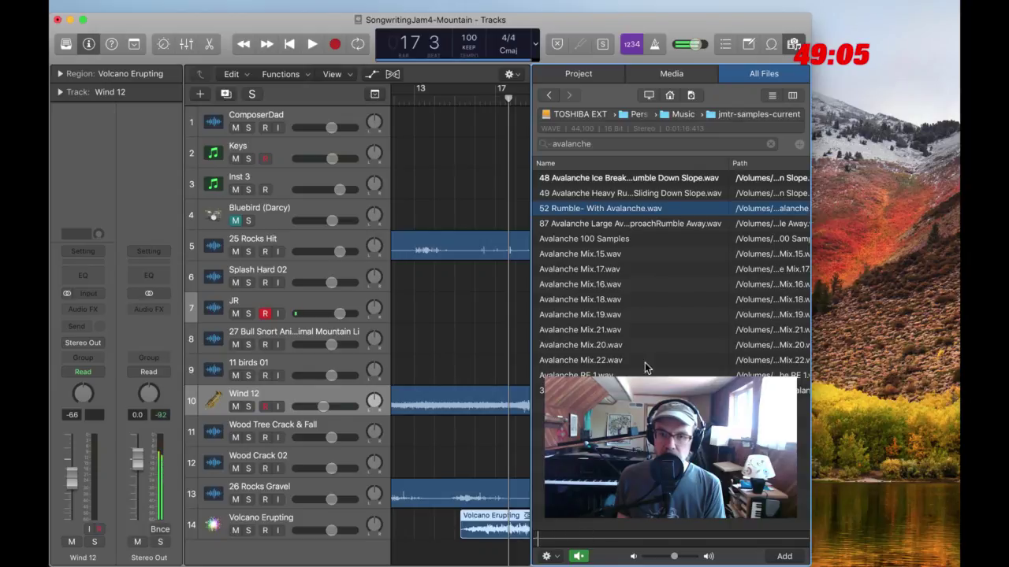
click(603, 541)
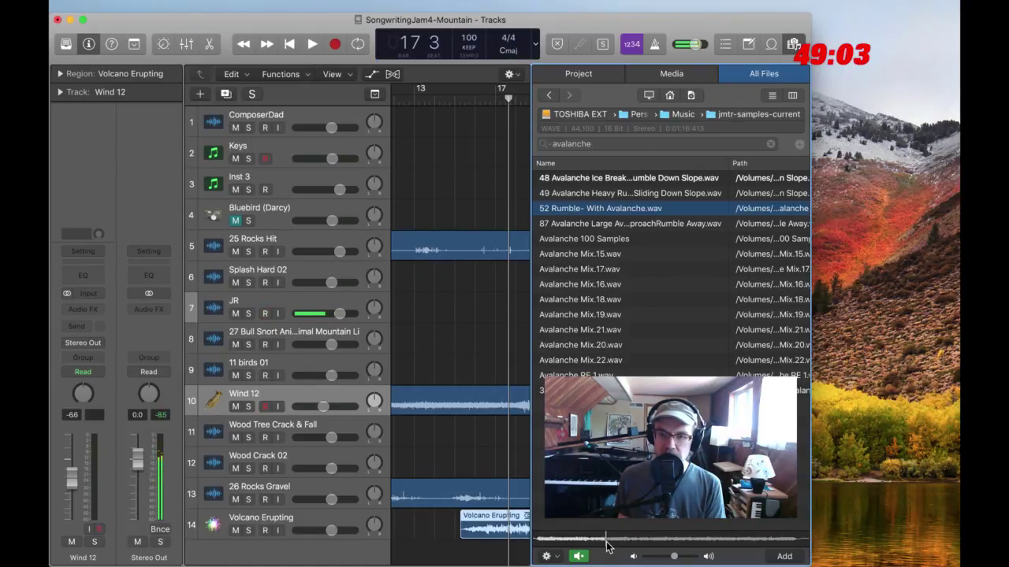
click(630, 541)
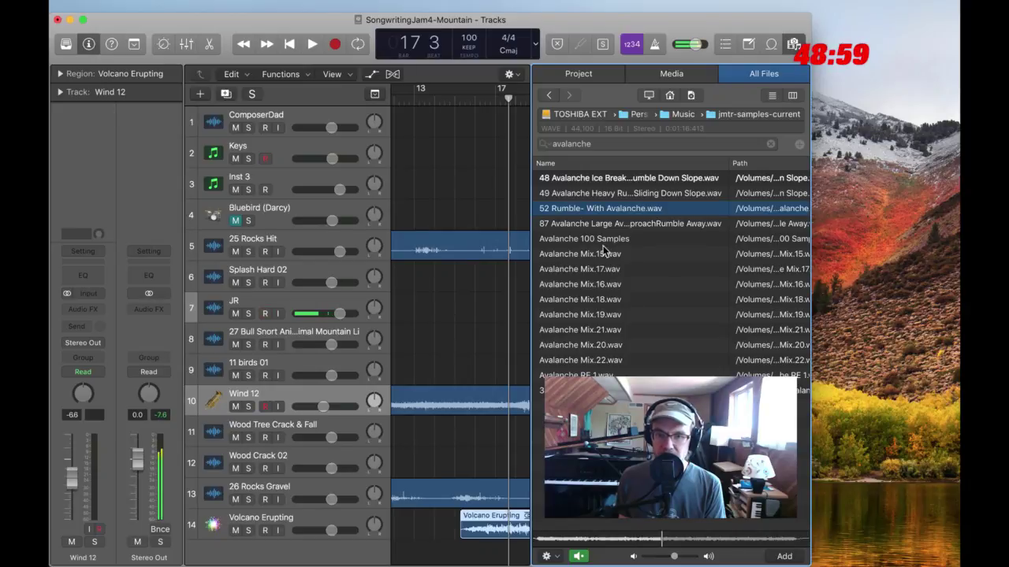
click(591, 390)
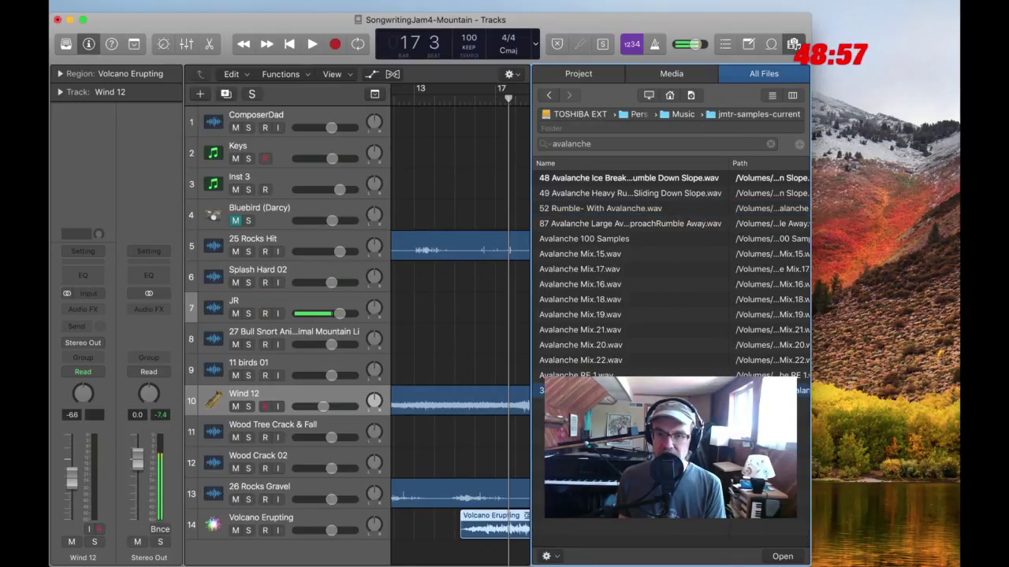
click(607, 212)
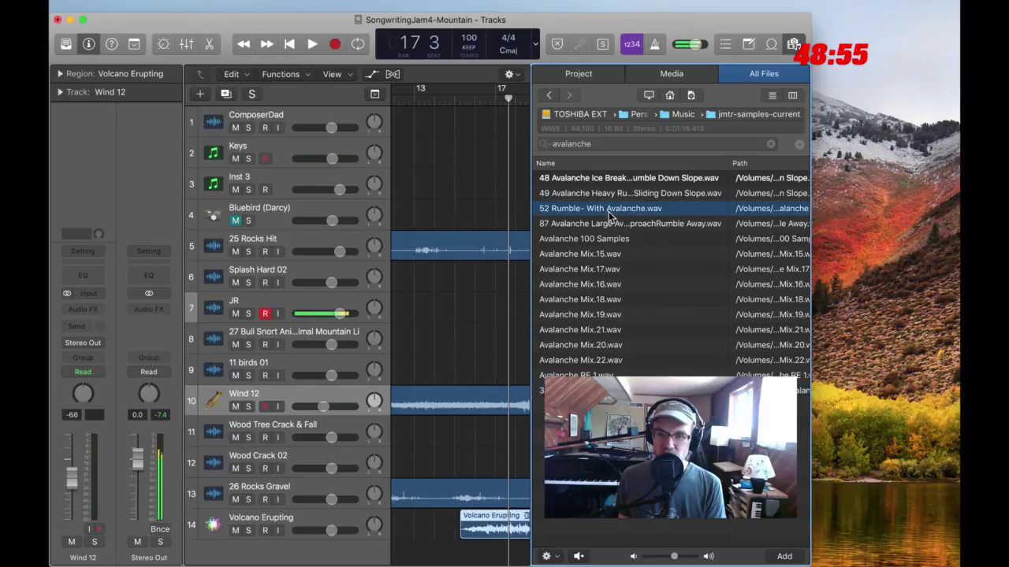
click(577, 556)
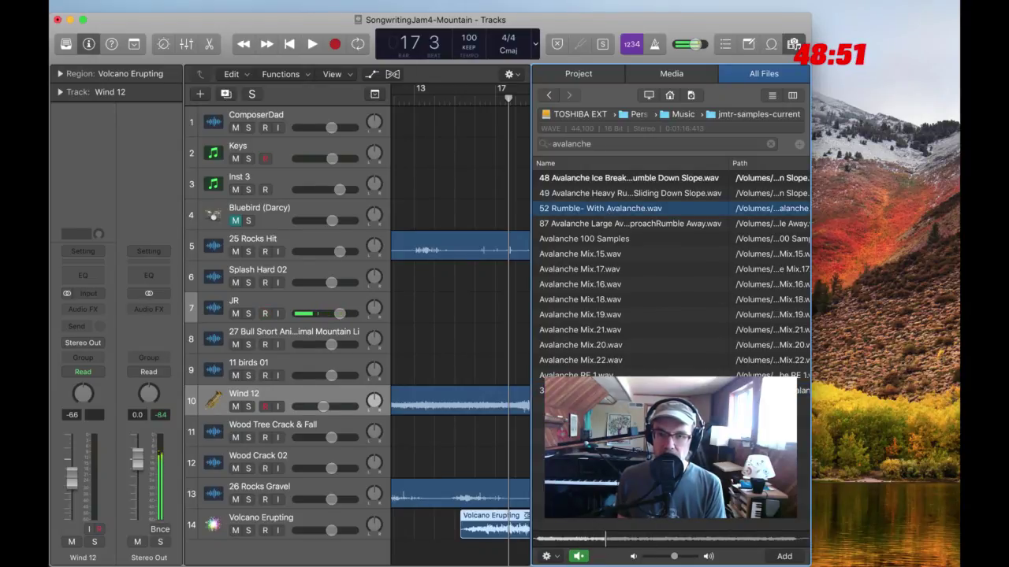
Preview 87 Avalanche Large from the results and add it on a new track starting at about bar 13
click(592, 225)
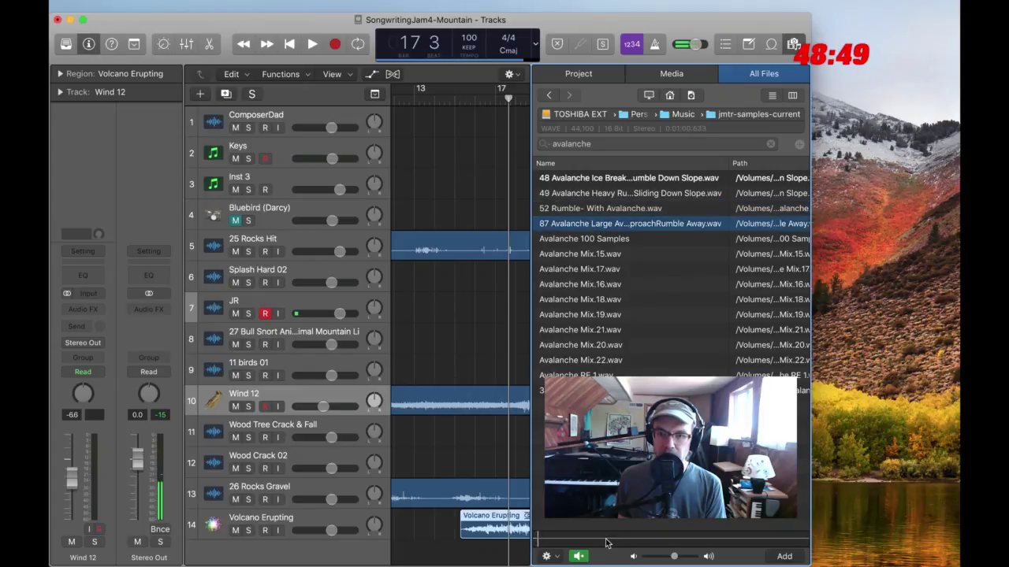
click(579, 557)
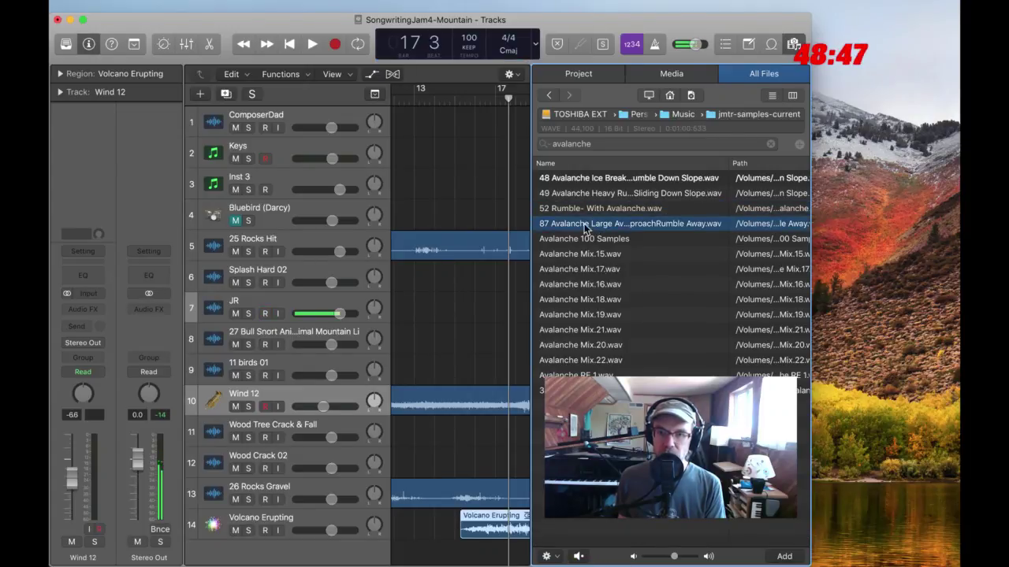
drag(587, 224, 426, 549)
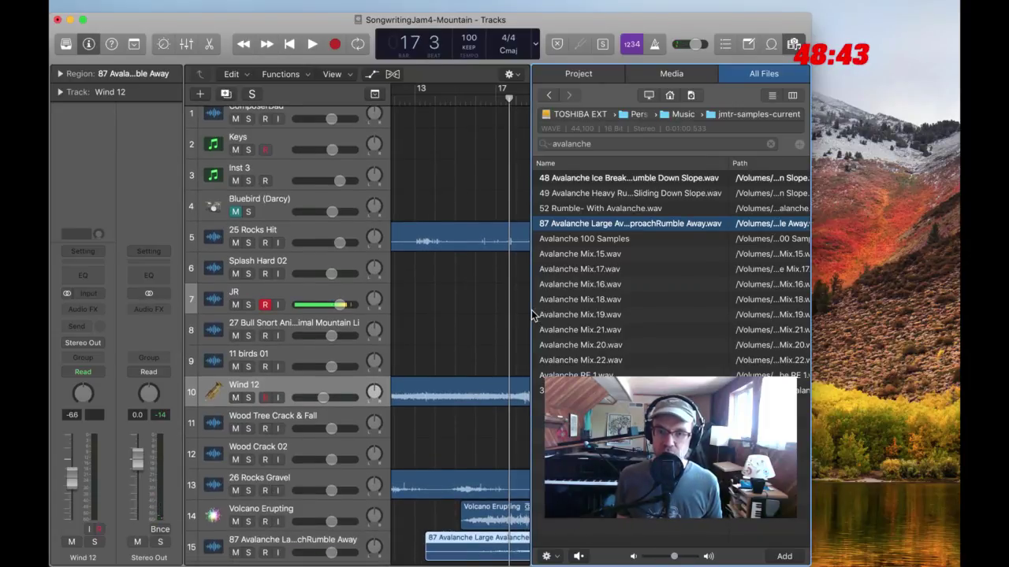
key(f)
key(z)
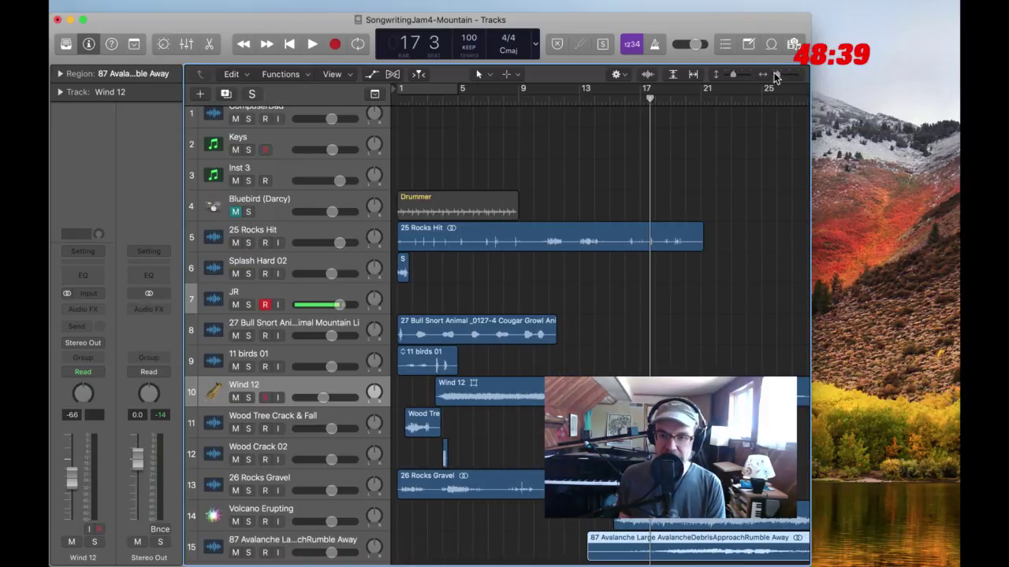
click(822, 515)
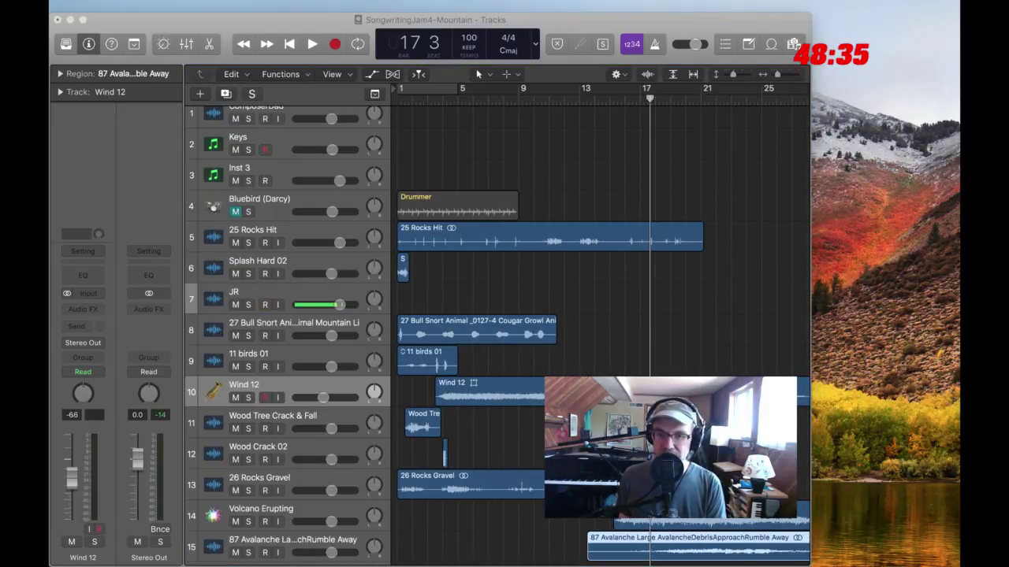
drag(534, 477, 683, 151)
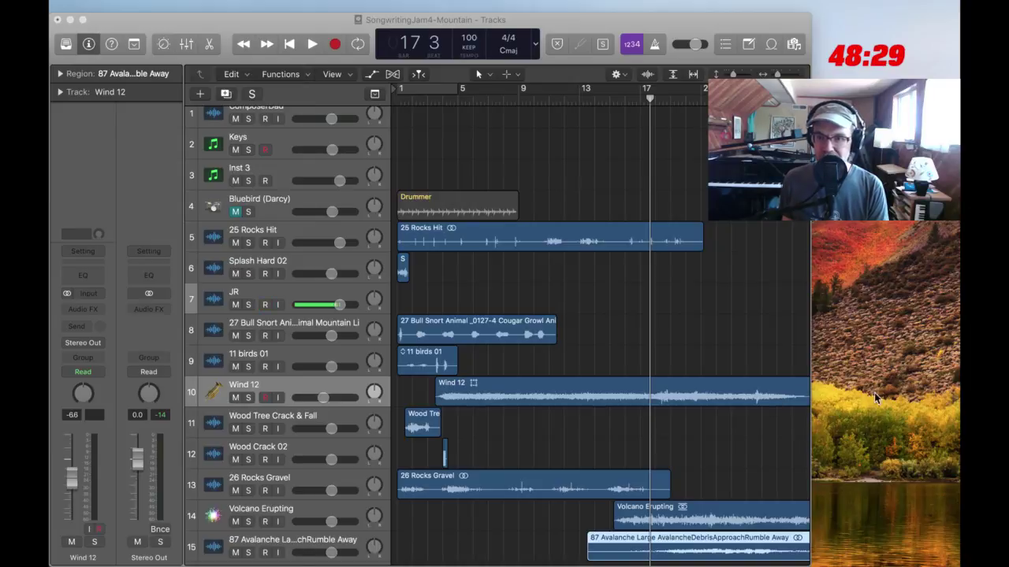
click(587, 32)
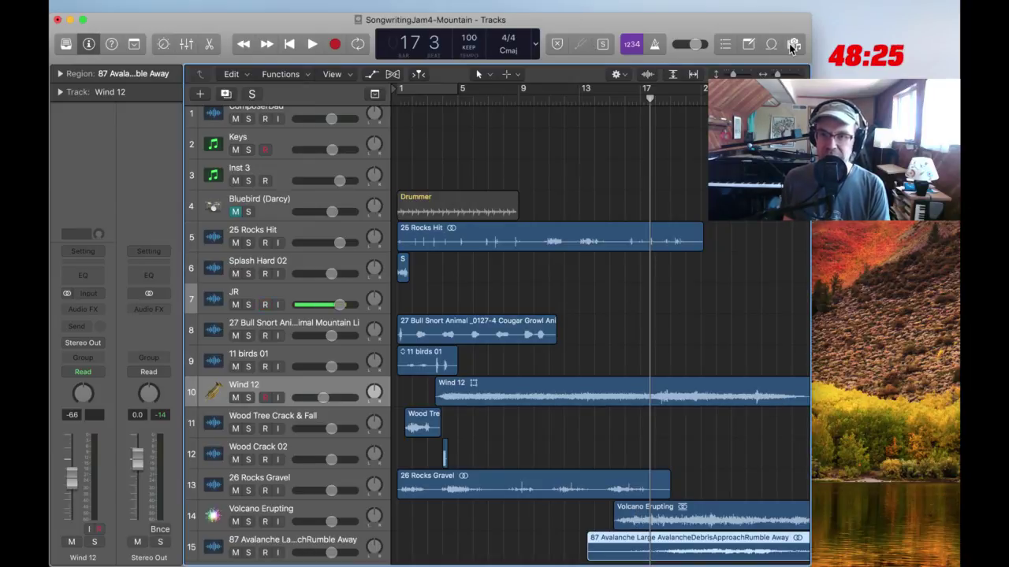
Search the jmtr-samples-current folder for waterfall
click(794, 43)
double_click(624, 142)
text(waterfall)
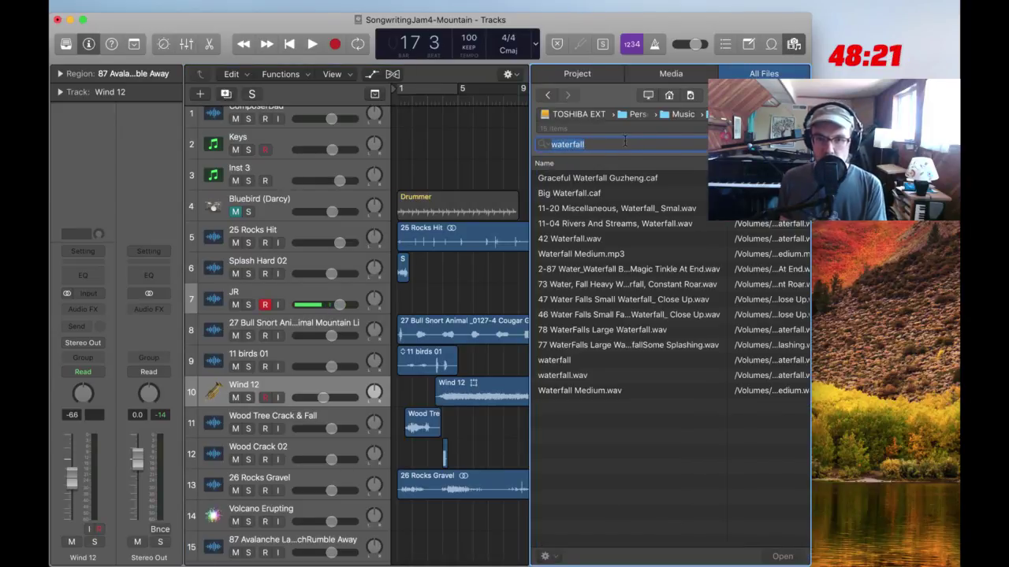
Add Big Waterfall.caf from the results to the Volcano Erupting track, starting at about bar 8
click(578, 194)
drag(578, 195, 509, 506)
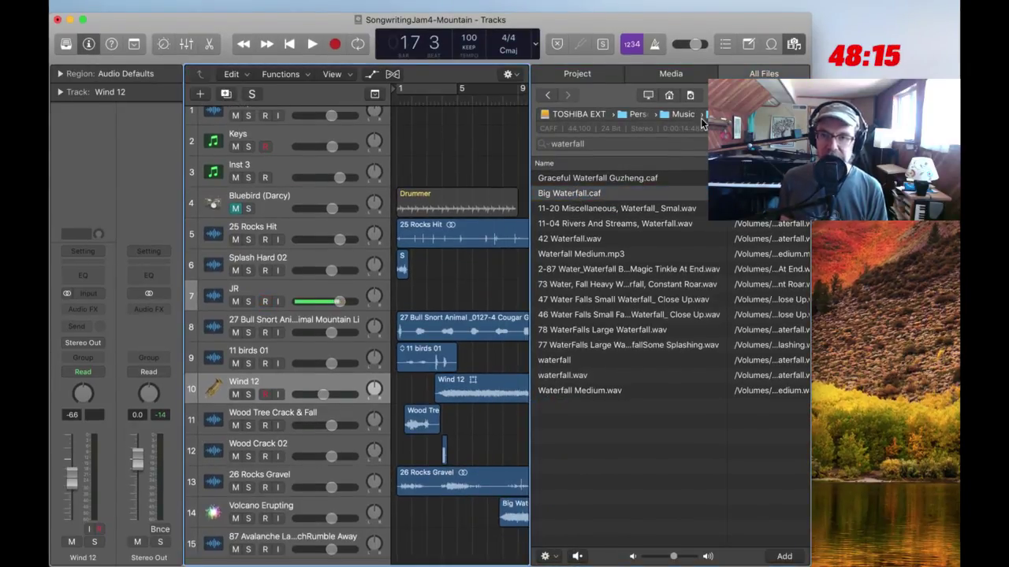
click(794, 43)
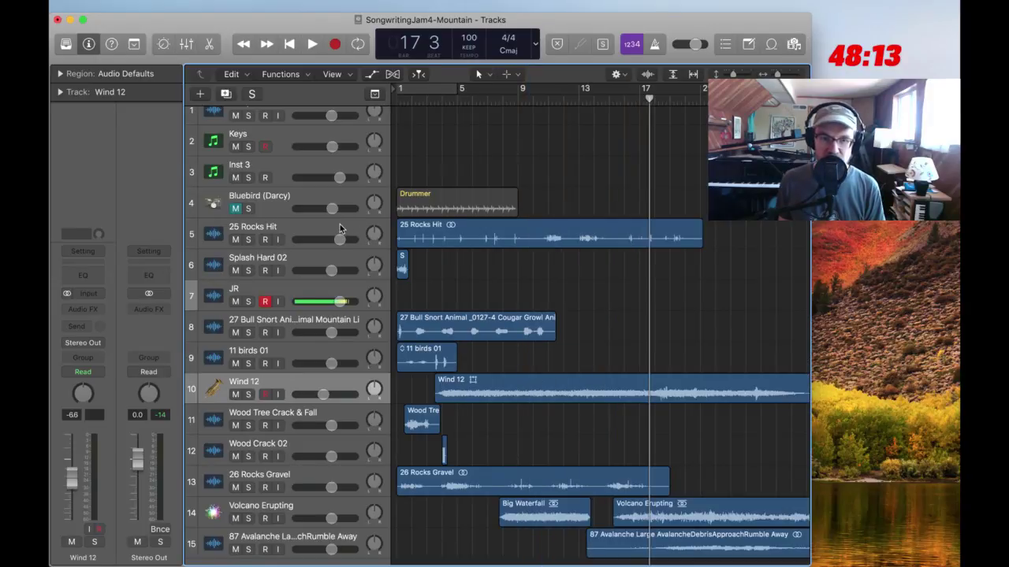
Convert the 25 Rocks Hit region to a new sampler track, creating zones from transient markers under the instrument name 25 Rocks Hit
click(341, 228)
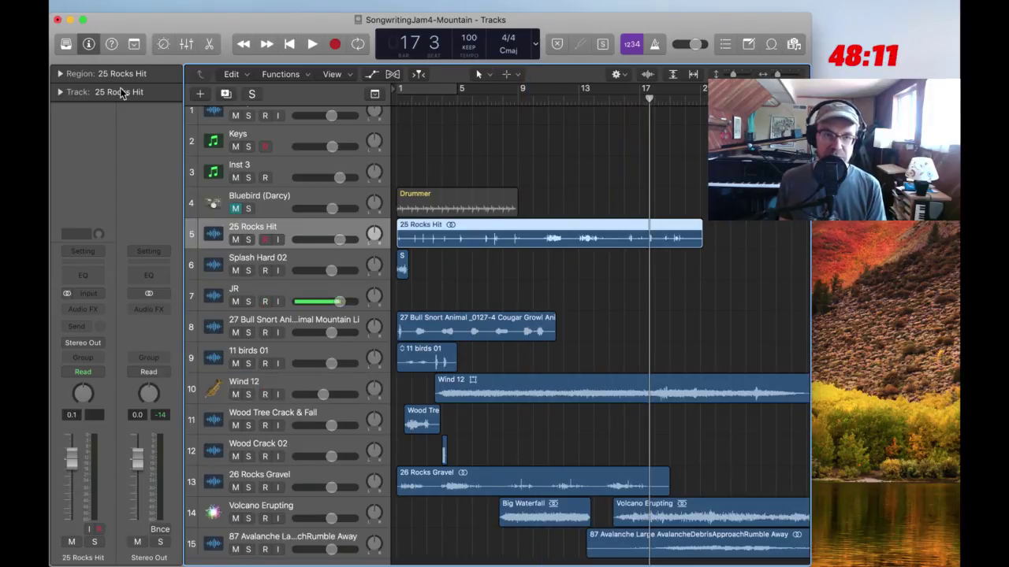
right_click(510, 233)
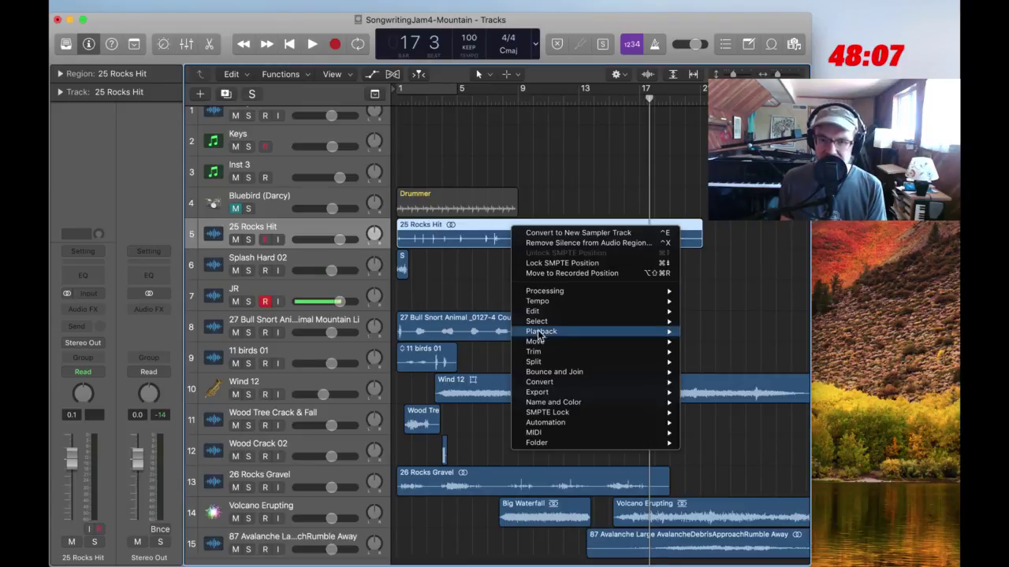
mouse_move(542, 353)
mouse_move(546, 382)
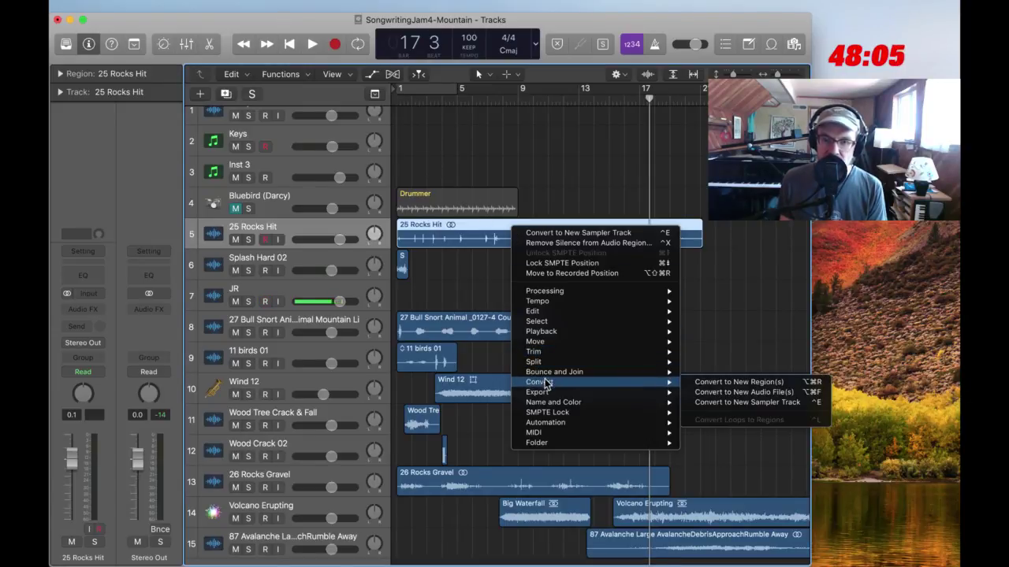
click(746, 402)
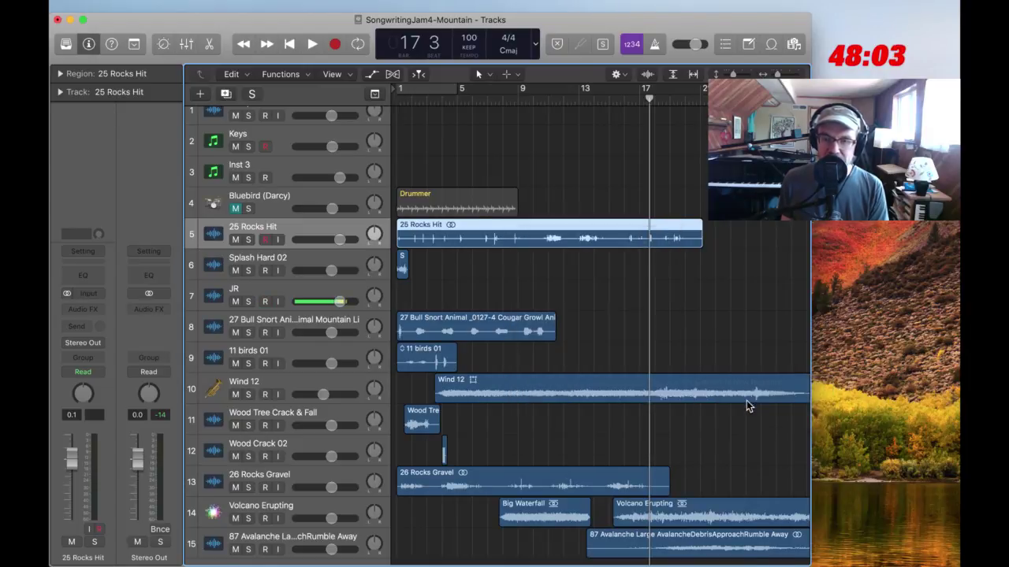
click(392, 79)
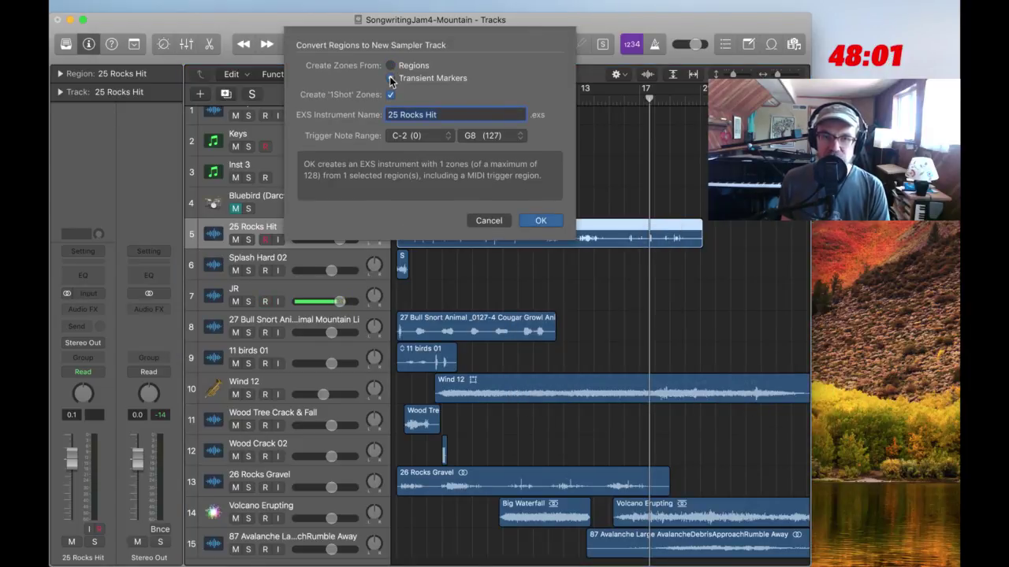
click(537, 217)
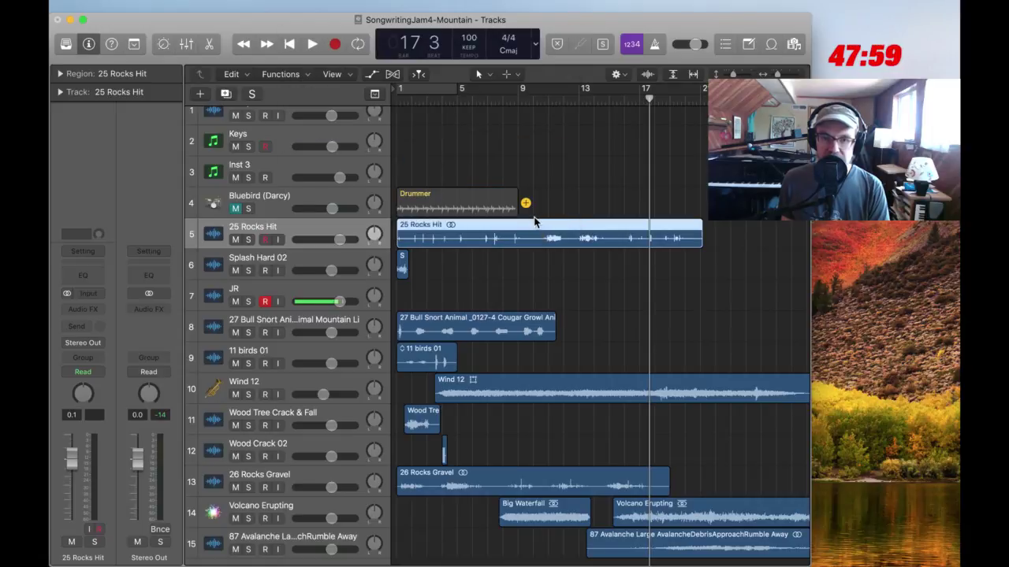
click(311, 234)
click(264, 238)
click(602, 207)
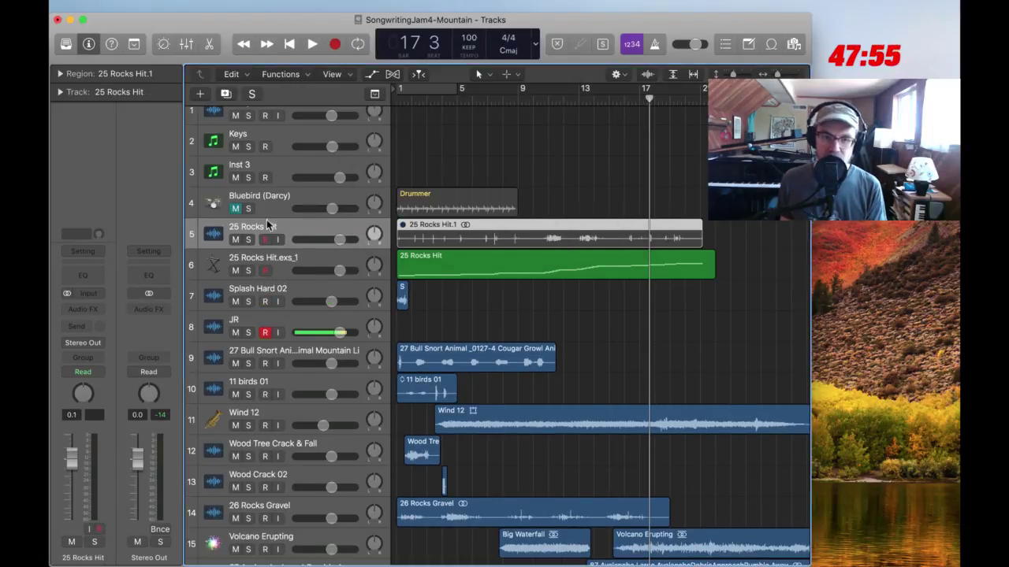
Solo the 25 Rocks Hit and JR tracks and play briefly from bar 17
click(247, 239)
click(247, 331)
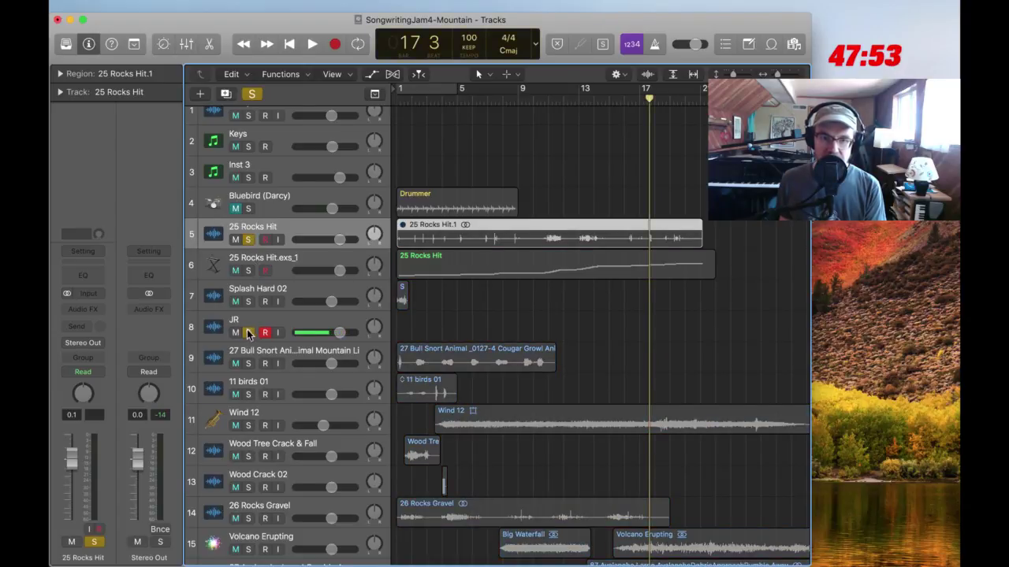
key(space)
key(space)
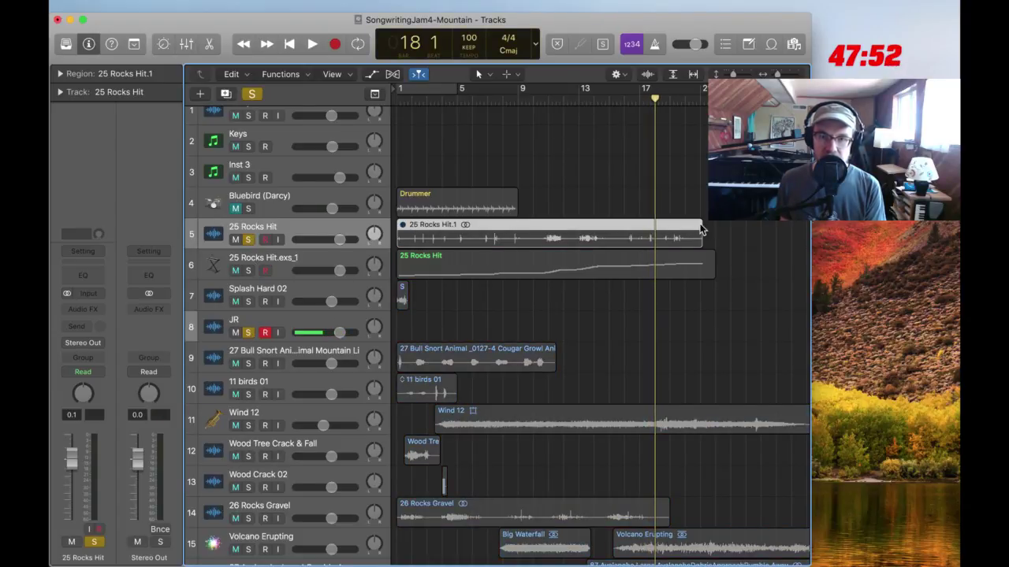
Unmute the 25 Rocks Hit.1 region and play the soloed tracks from about bar 3
click(644, 226)
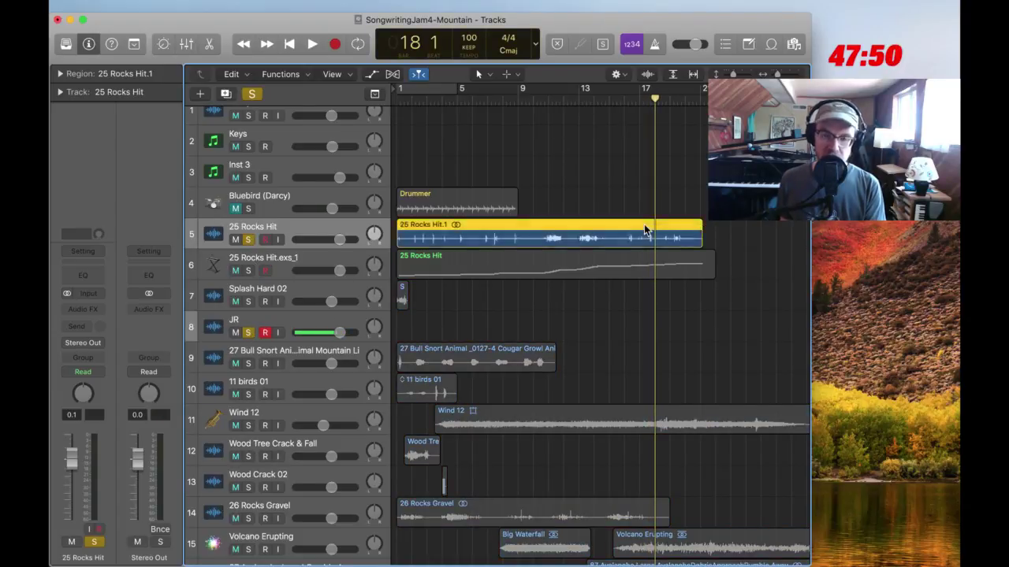
click(430, 101)
key(space)
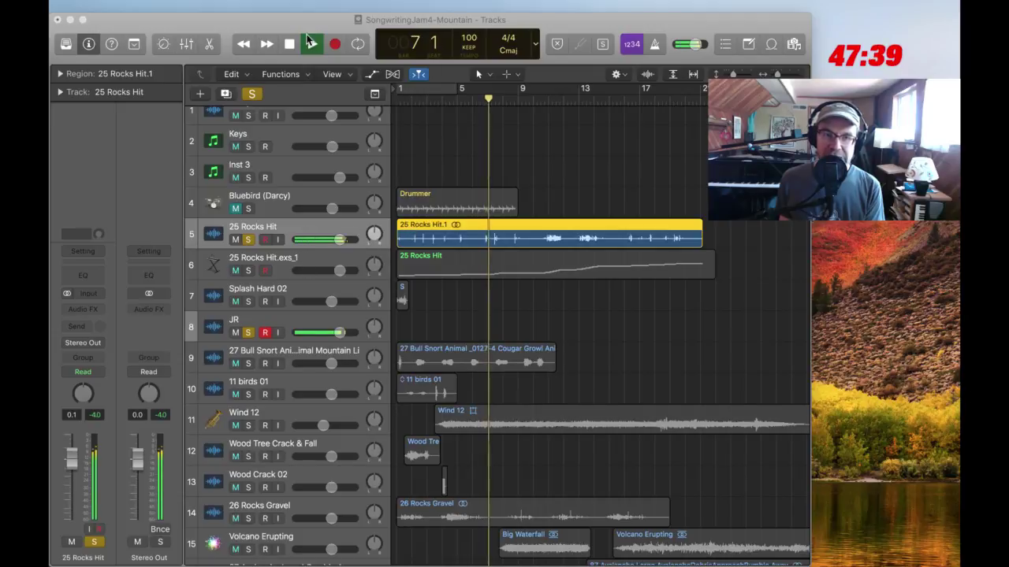
Turn off solo on the 25 Rocks Hit audio track and stop playback
click(249, 240)
click(249, 239)
key(space)
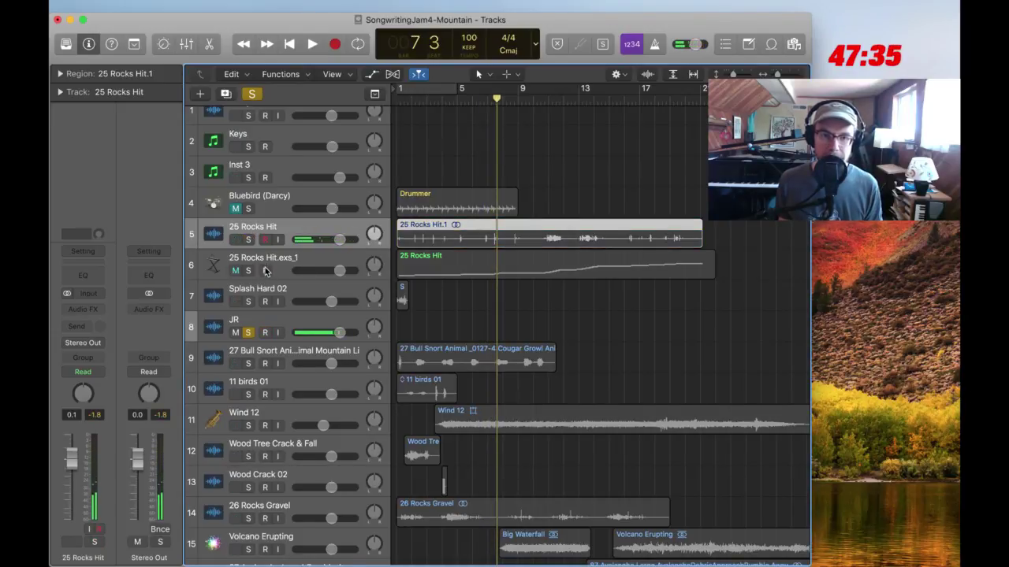
Solo the 25 Rocks Hit.exs_1 sampler track and raise its volume to 4.9 dB
click(266, 270)
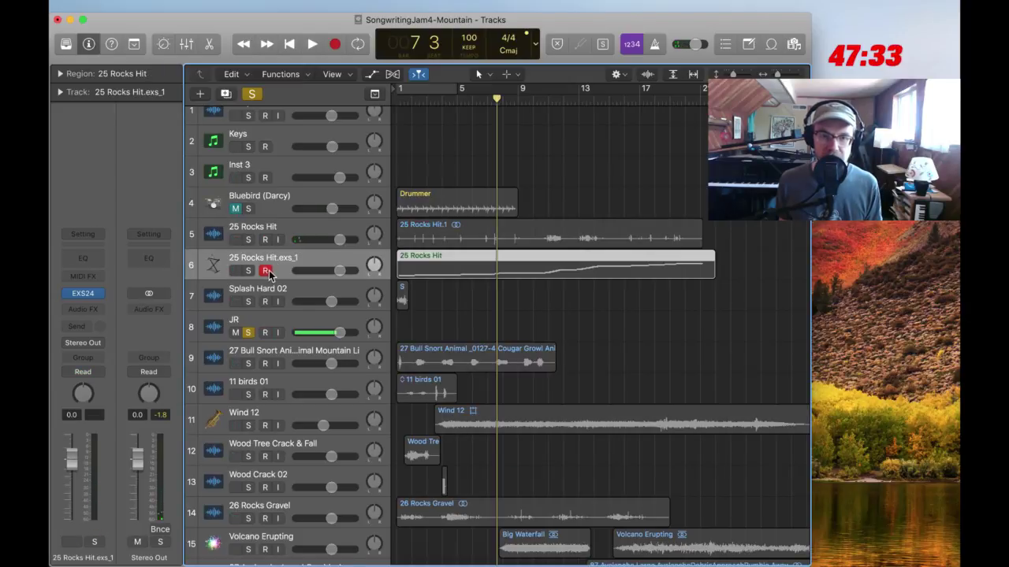
click(249, 271)
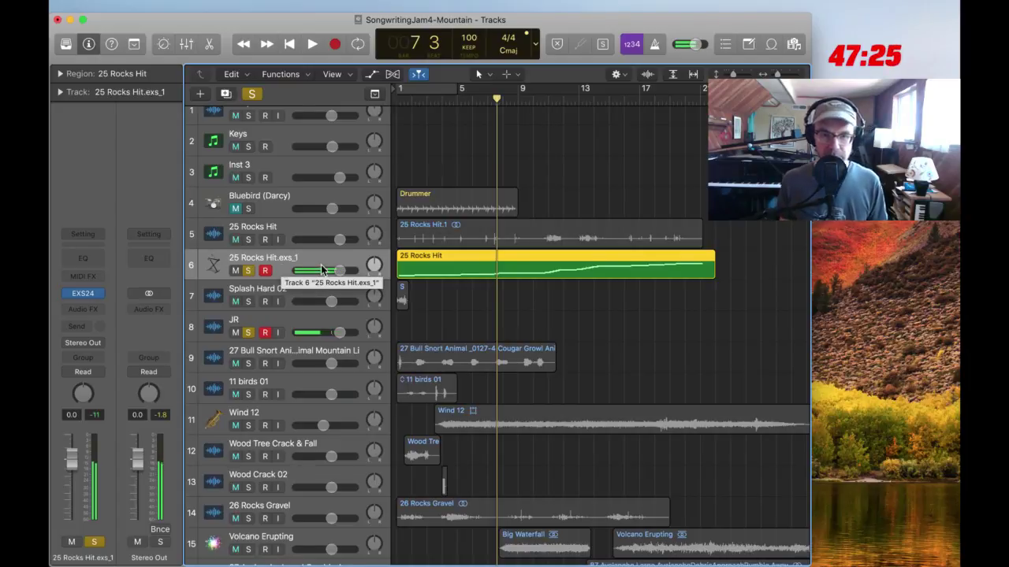
drag(340, 270, 352, 270)
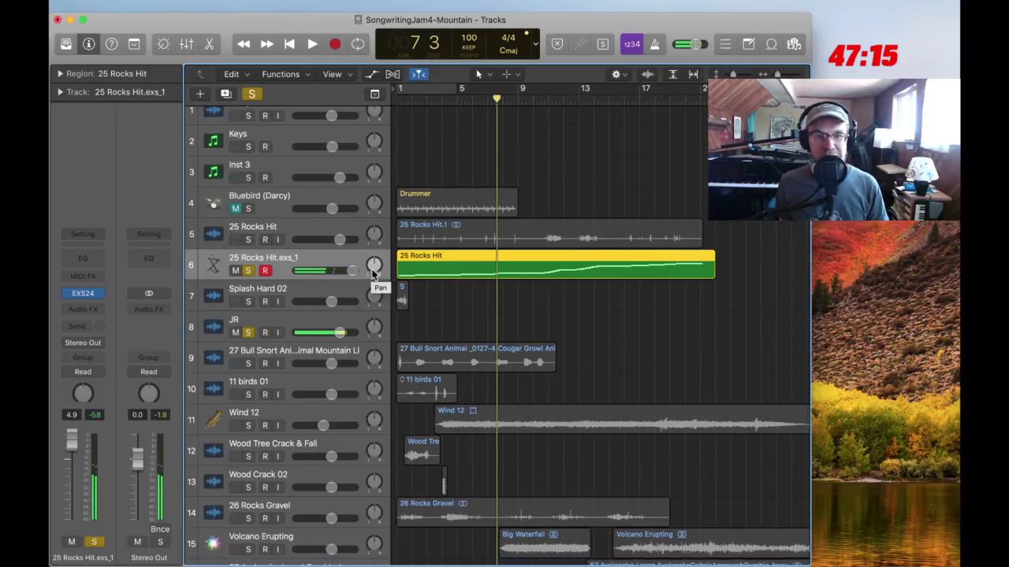
Rename the 25 Rocks Hit.exs_1 sampler track as ROCK INSTRUMENT
double_click(286, 258)
text(ROCK)
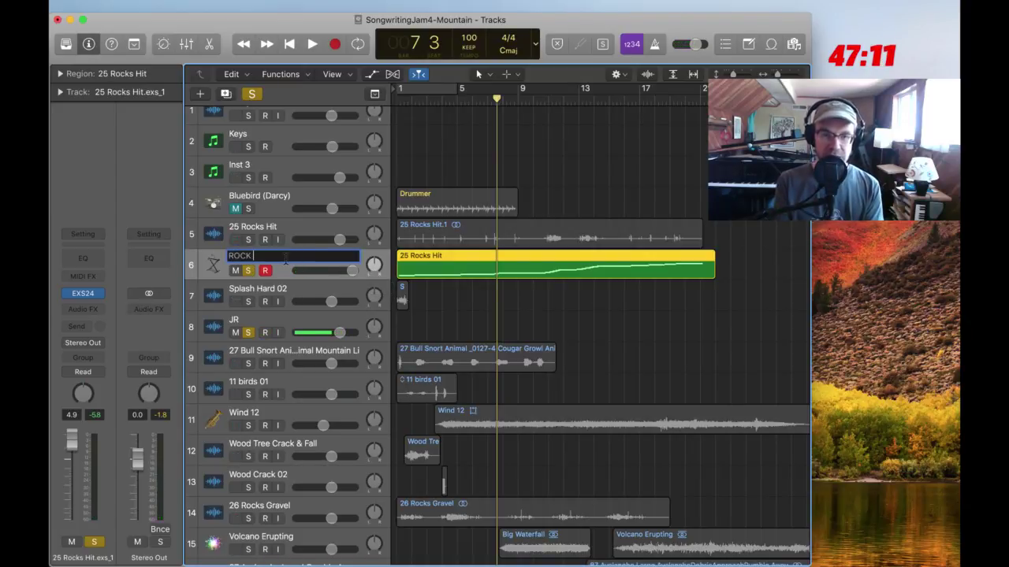
text( INSTRUMENT)
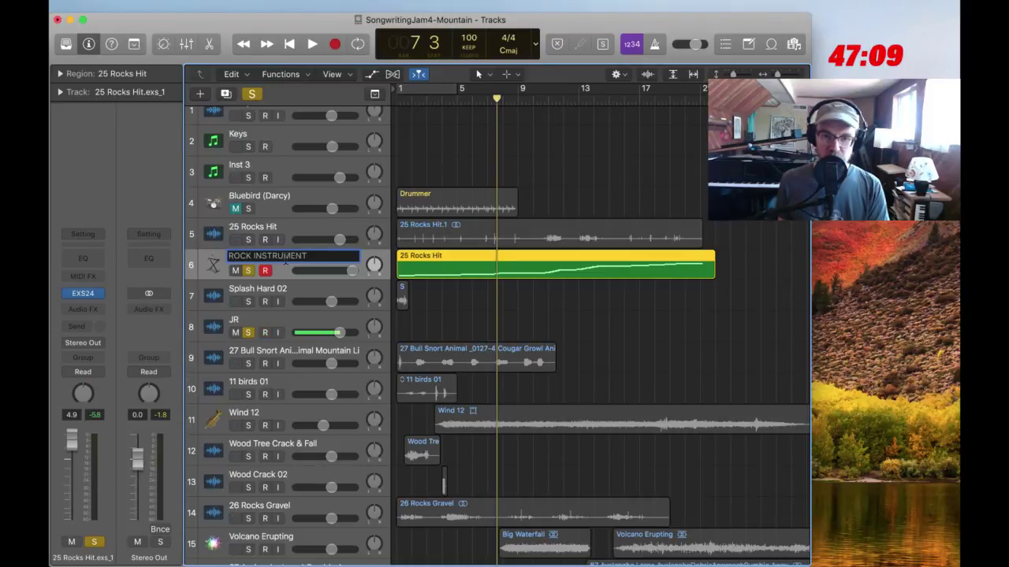
click(475, 299)
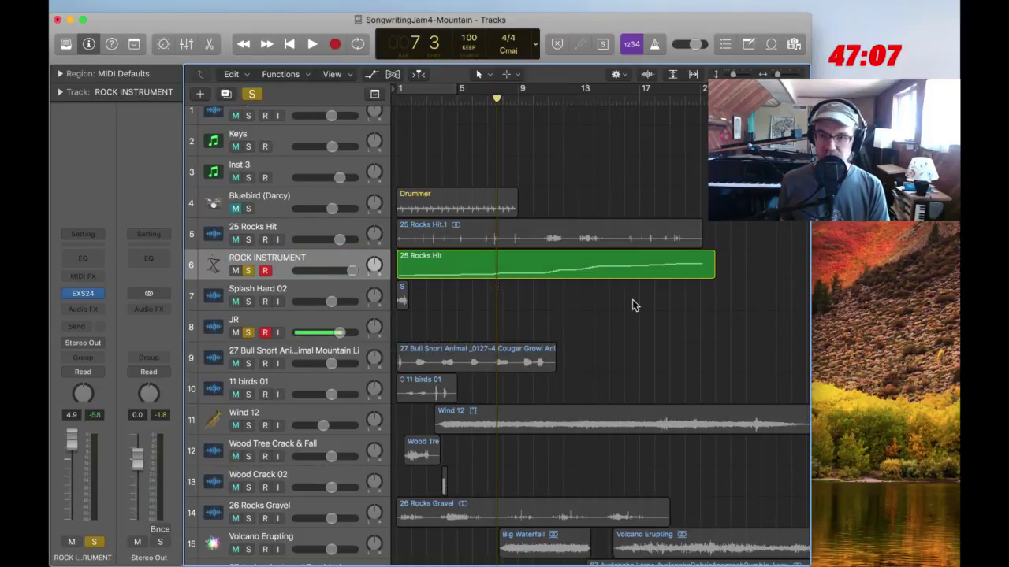
click(858, 343)
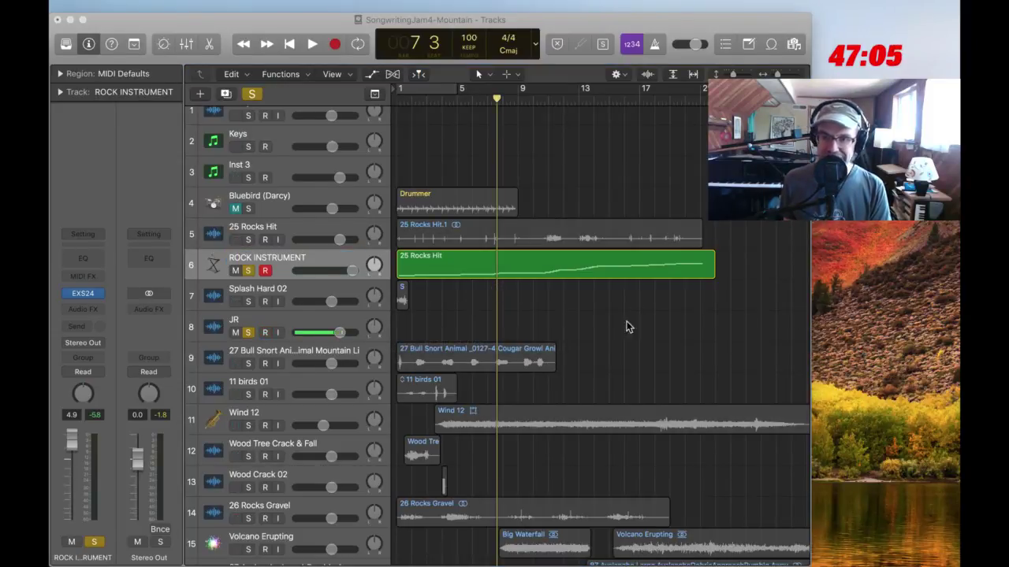
click(592, 286)
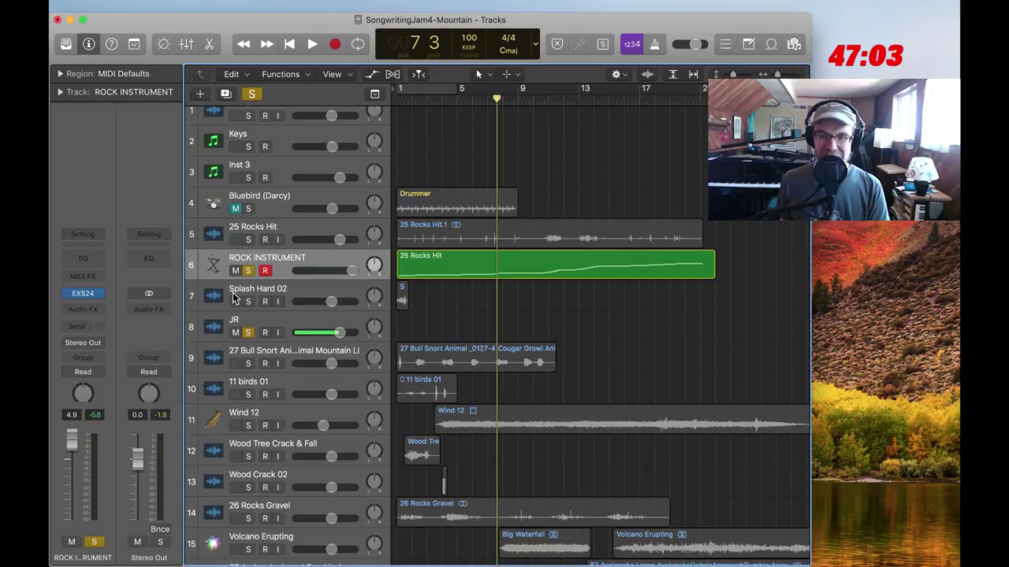
click(916, 343)
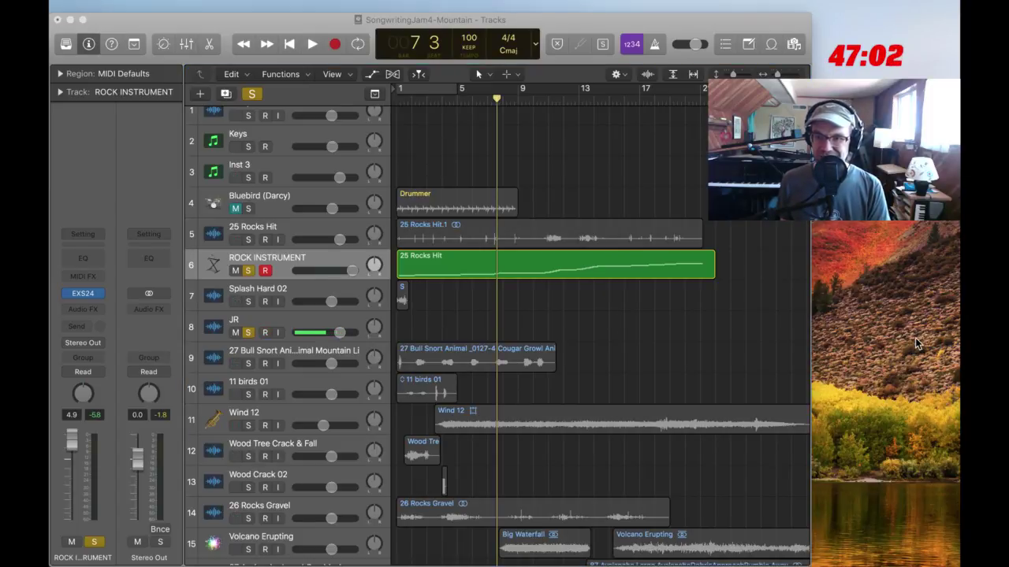
click(471, 293)
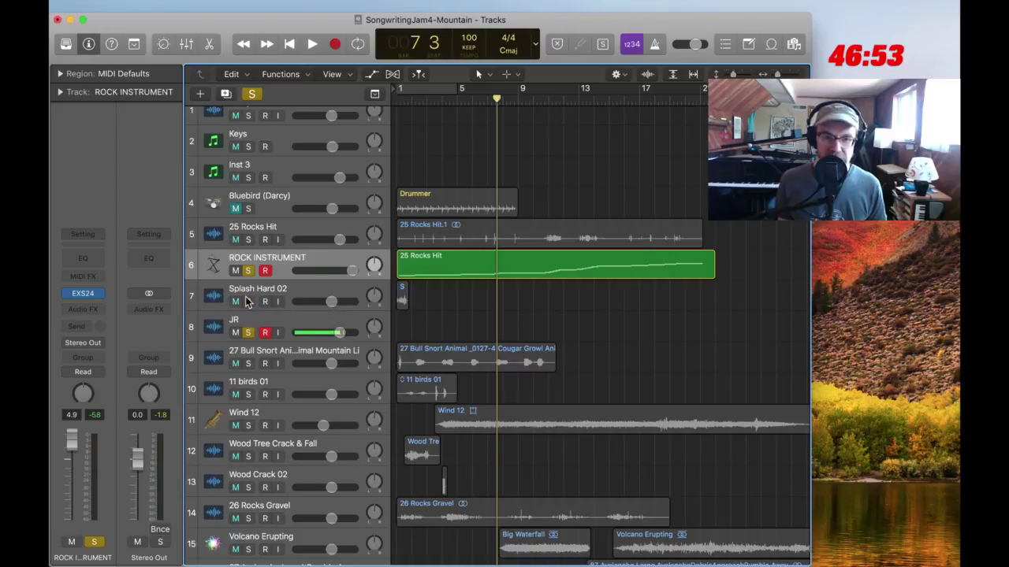
Turn off solo on the ROCK INSTRUMENT track and solo the 11 birds 01 audio track instead
click(248, 271)
scroll(299, 362, down, 1)
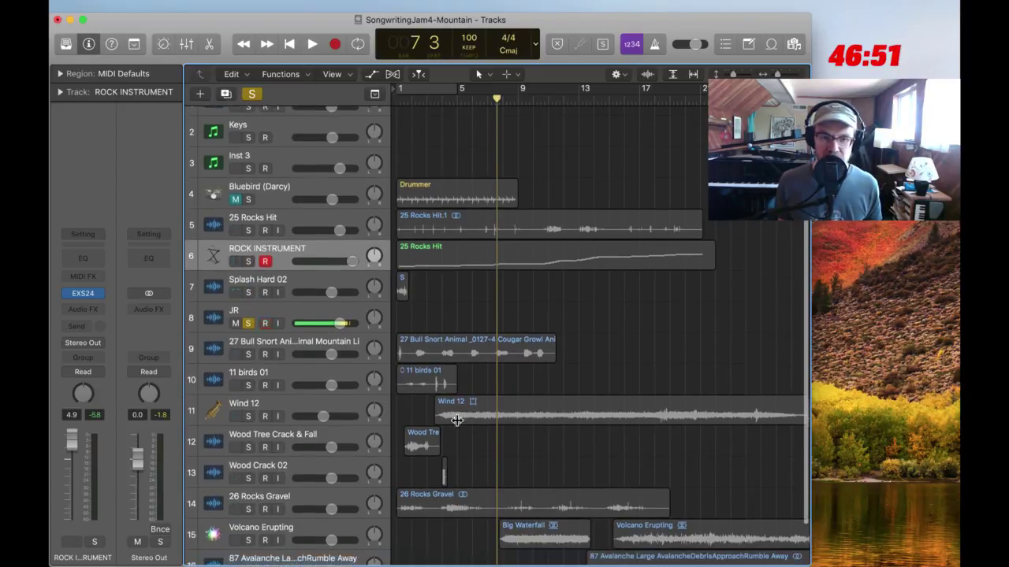
click(300, 371)
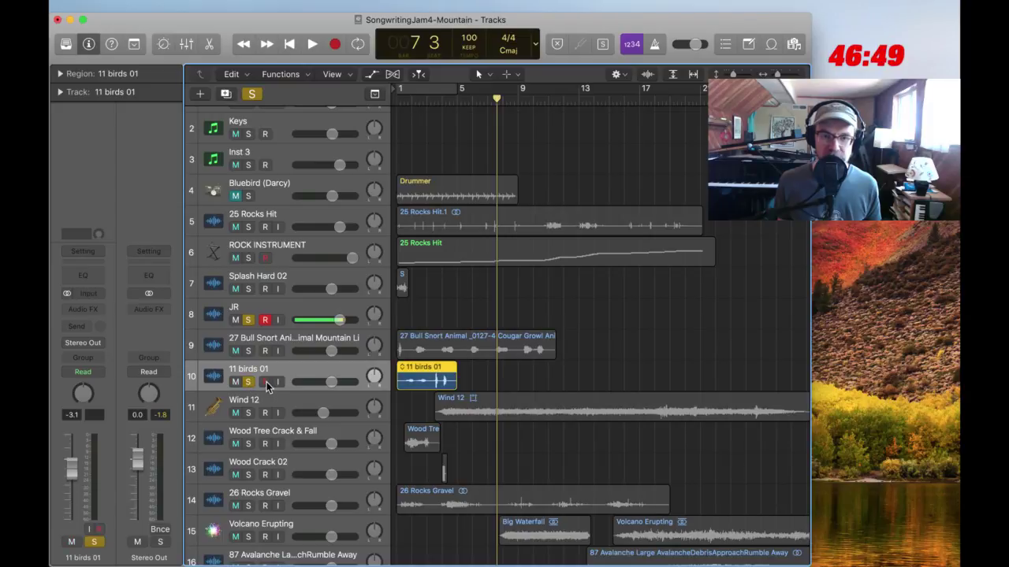
click(265, 383)
click(586, 204)
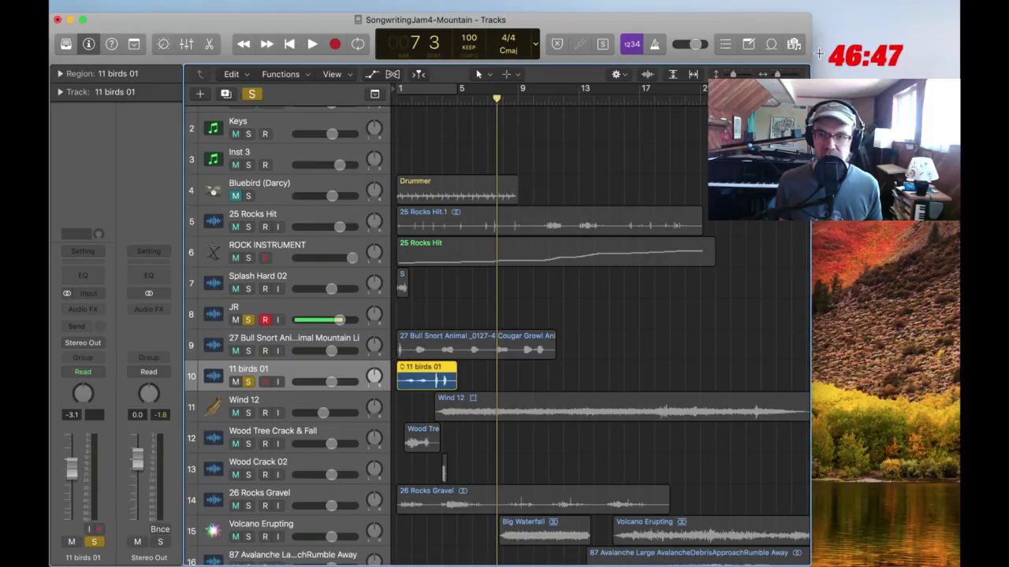
Remove silence from the 11 birds 01 region with a 4.0 % threshold and 0.1000 sec minimum silence time
click(793, 73)
drag(793, 73, 782, 76)
click(645, 364)
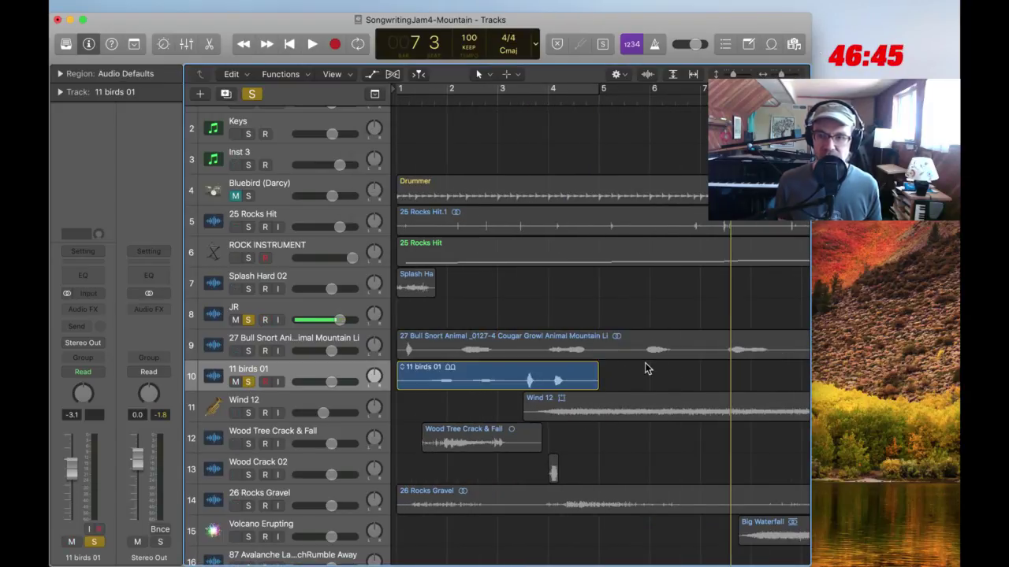
click(488, 369)
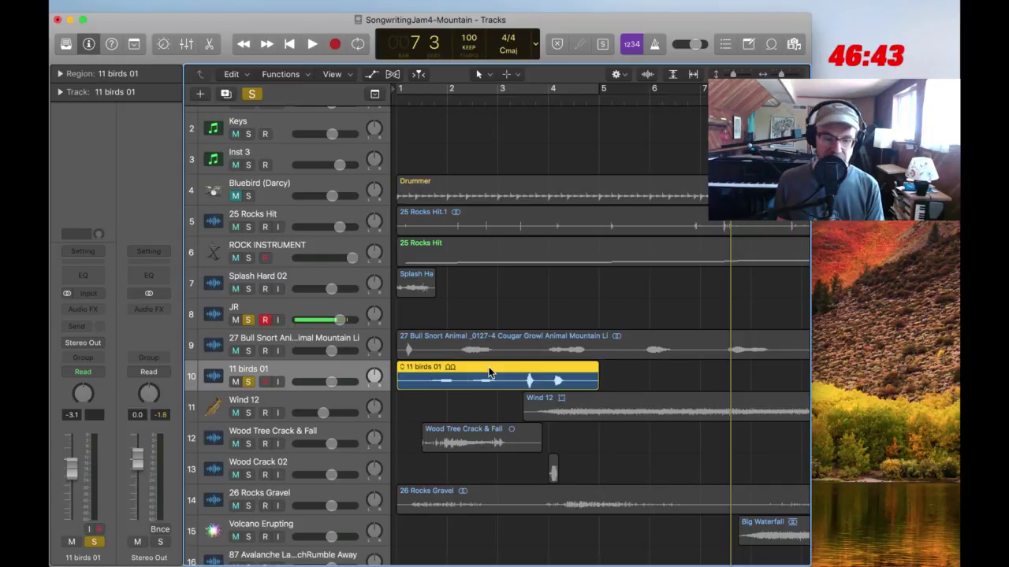
right_click(489, 373)
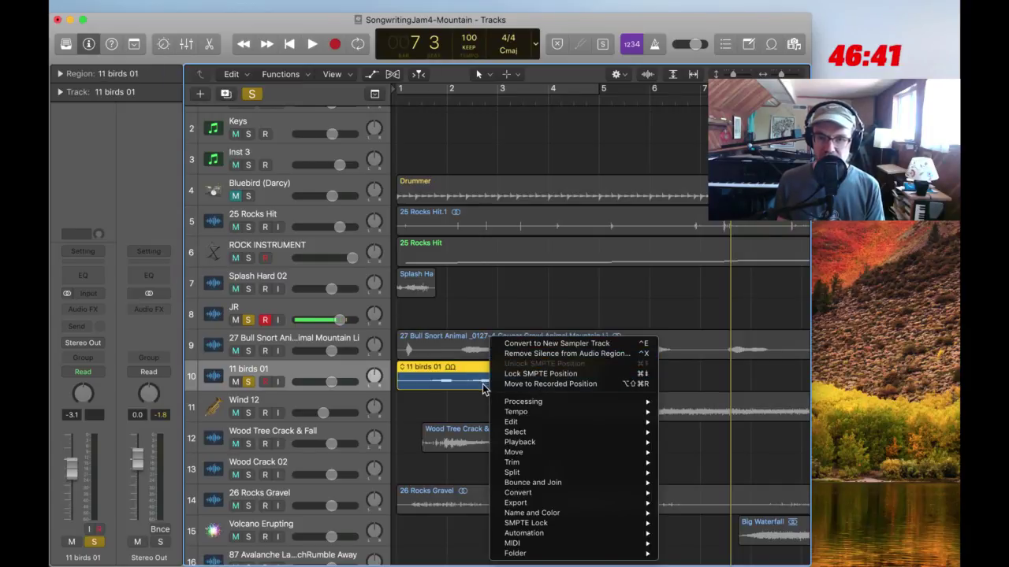
mouse_move(517, 464)
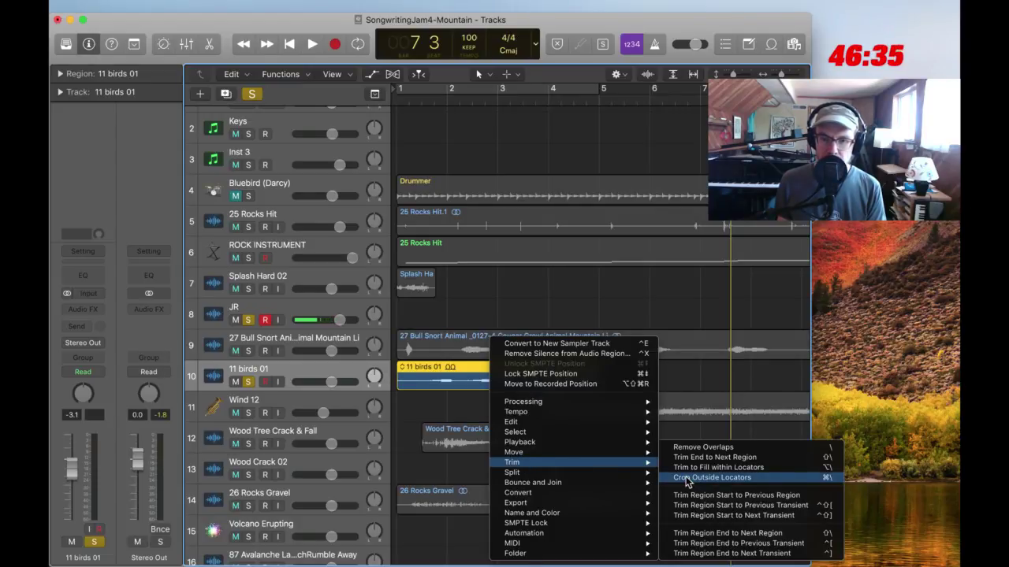
mouse_move(606, 432)
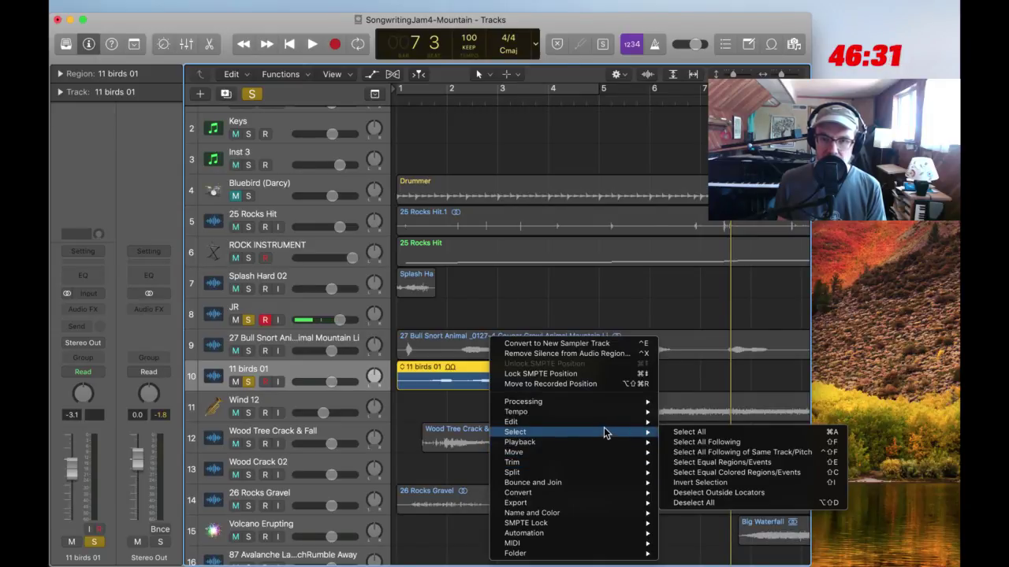
click(608, 353)
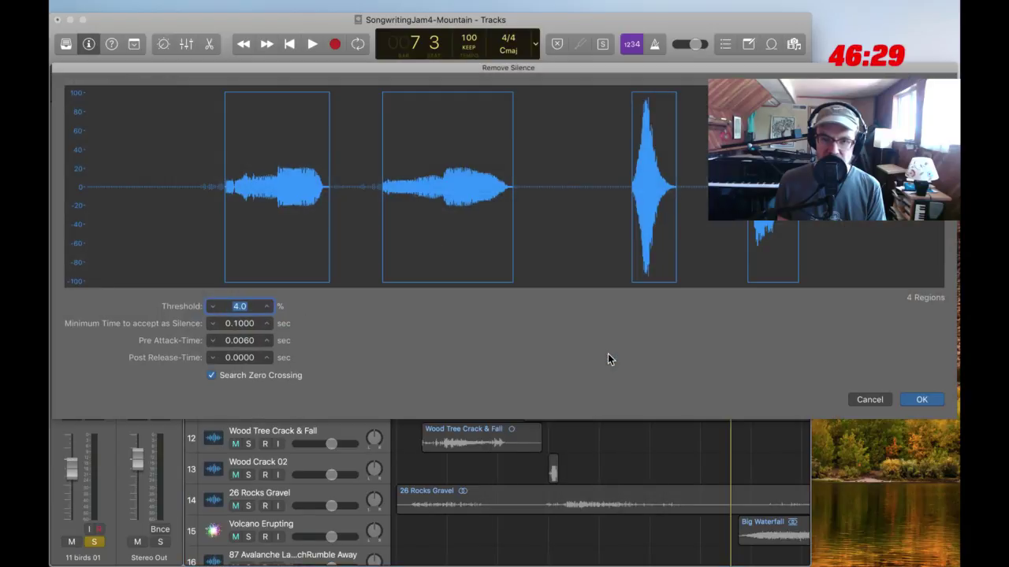
click(918, 399)
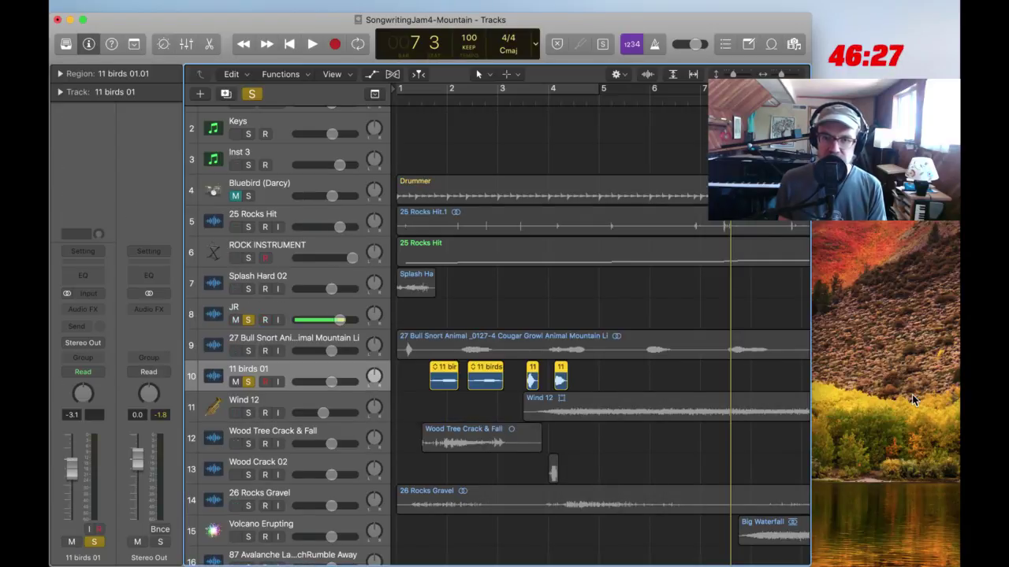
Play the separated bird call regions from about bar 1 through the last one, and stop playback
click(422, 100)
key(space)
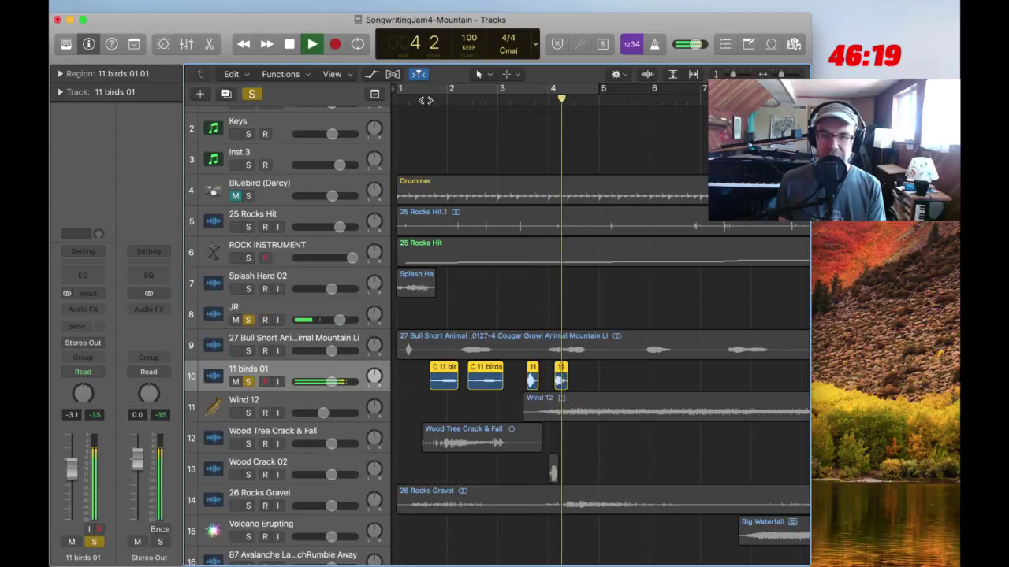
key(space)
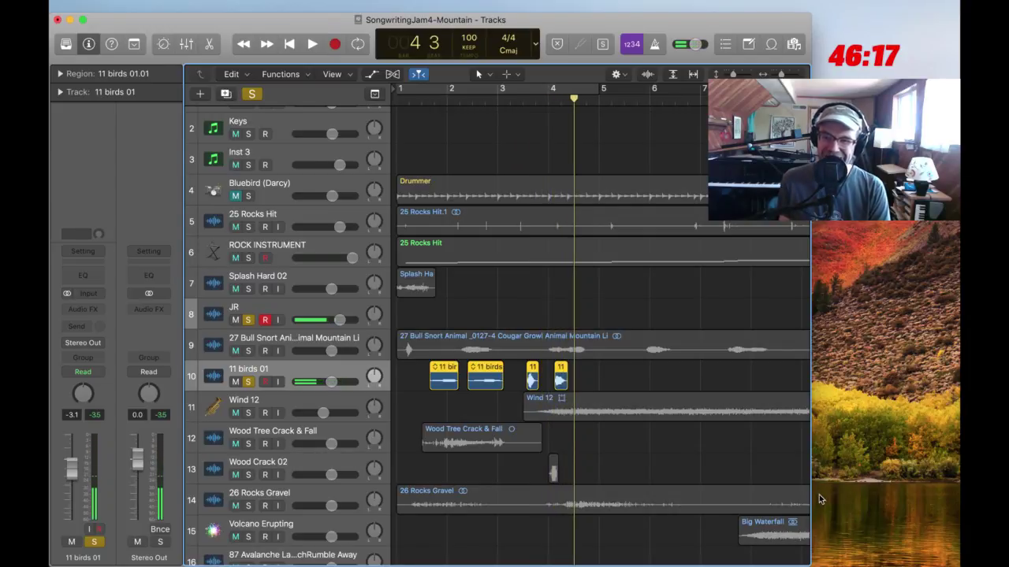
click(820, 500)
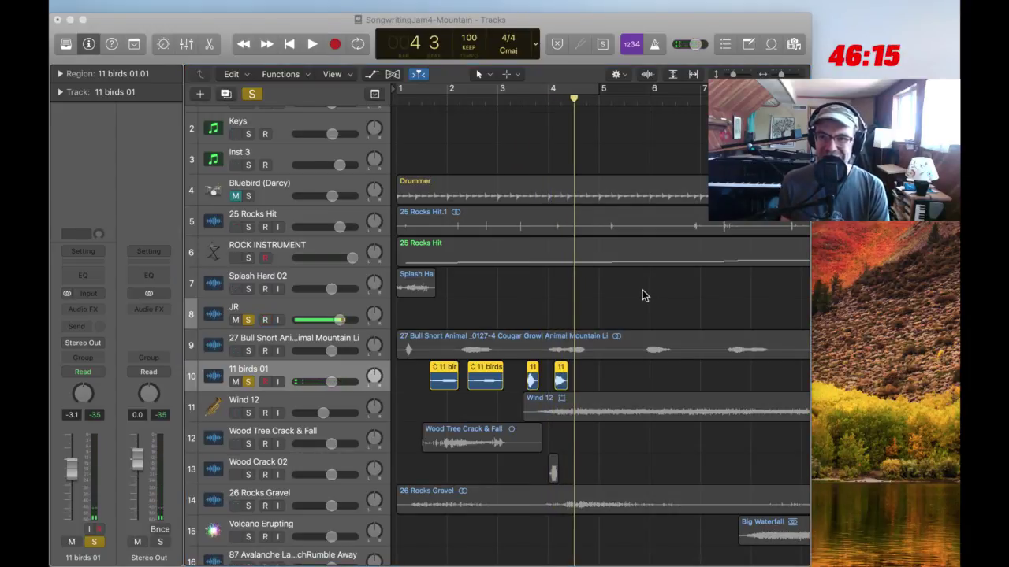
click(340, 27)
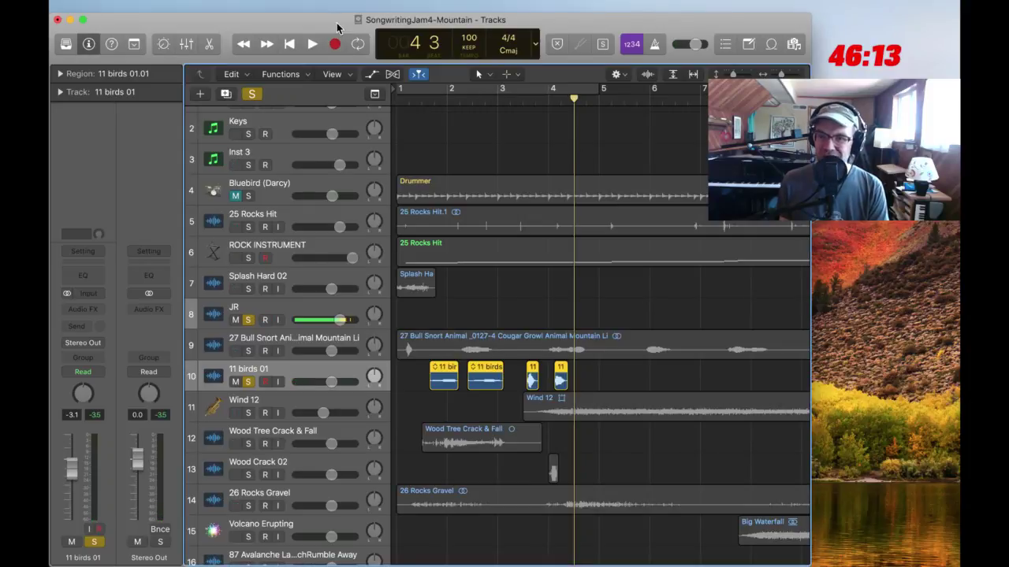
Convert the four 11 birds 01 regions to a new sampler track, creating zones from regions under the instrument name 11 birds 01
click(417, 372)
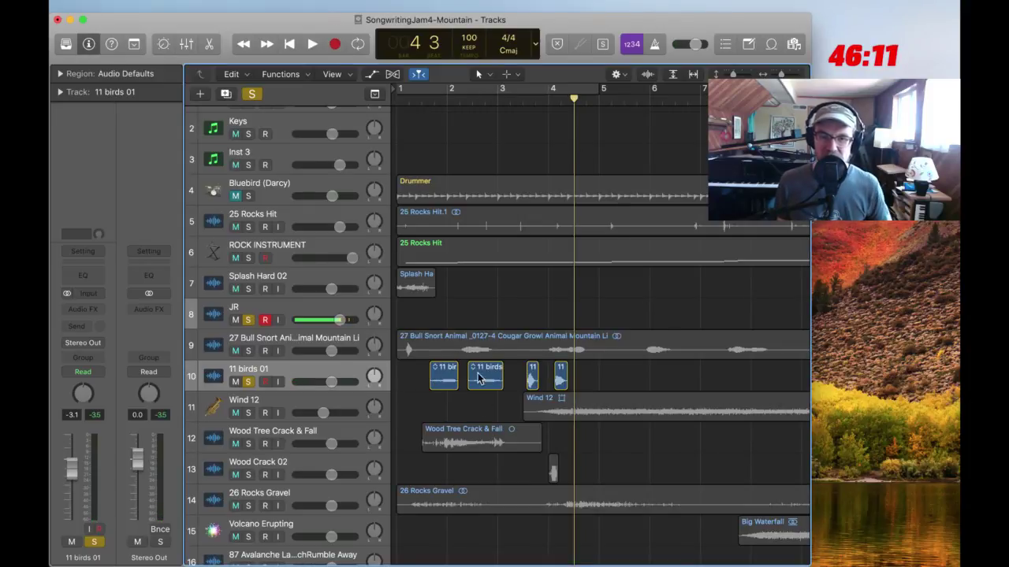
drag(592, 374, 456, 373)
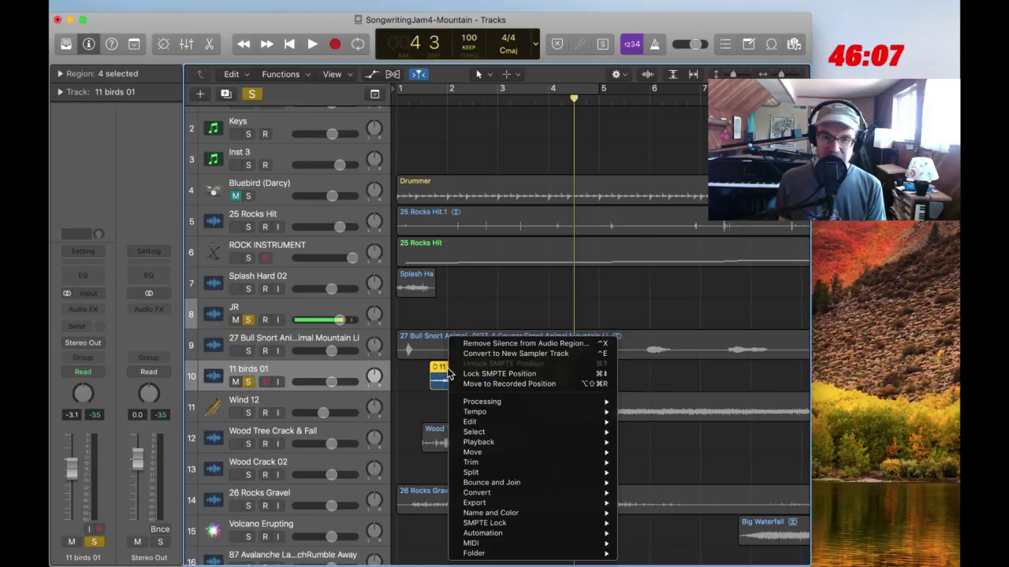
right_click(451, 372)
click(510, 354)
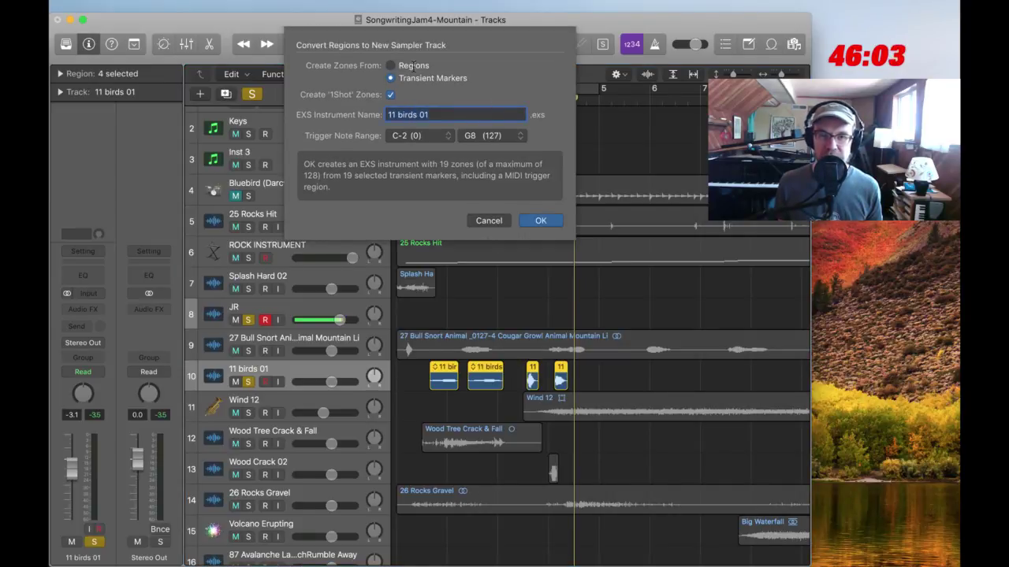
click(401, 68)
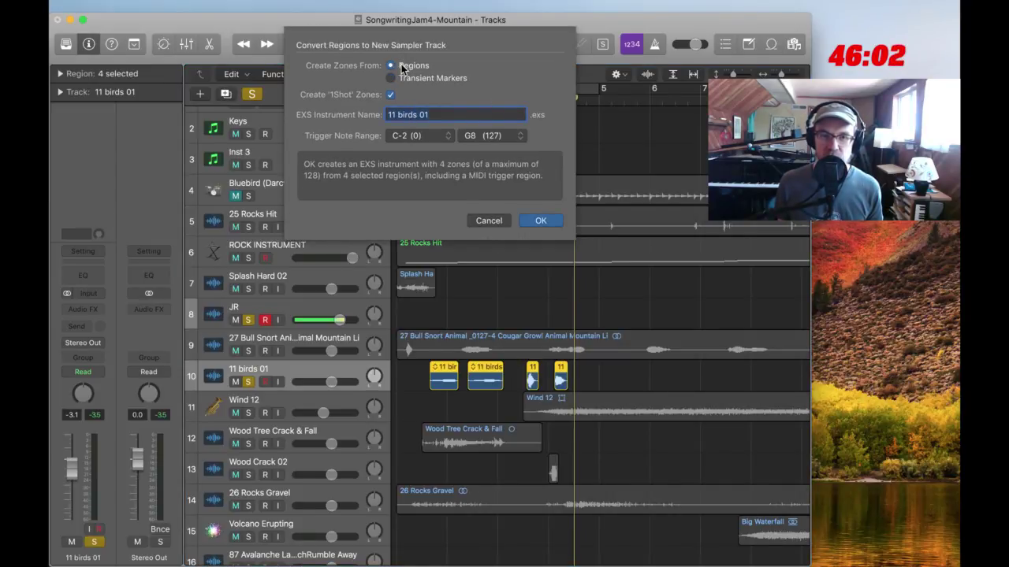
click(541, 220)
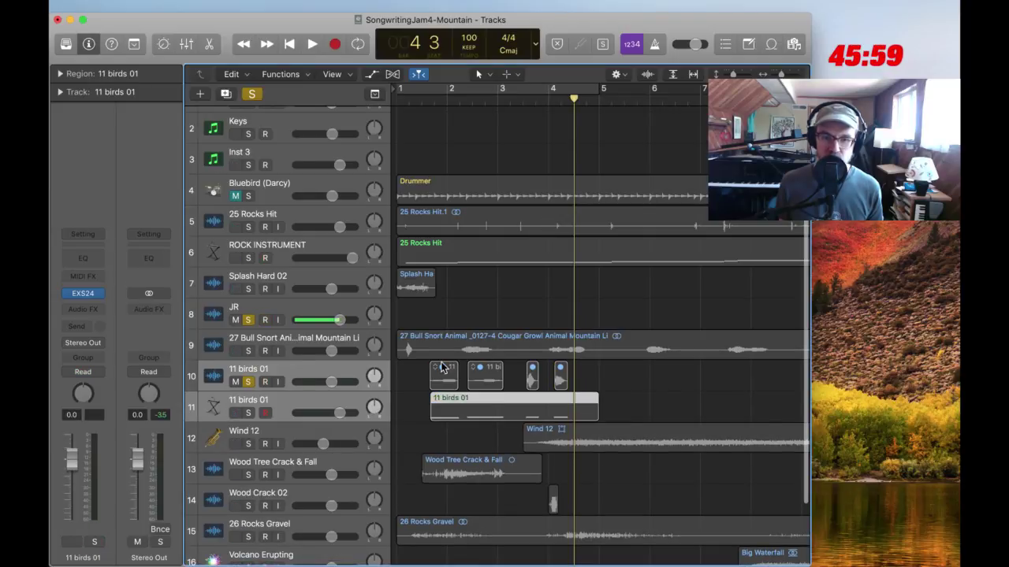
Solo both 11 birds 01 tracks, the audio track and the sampler track
click(253, 412)
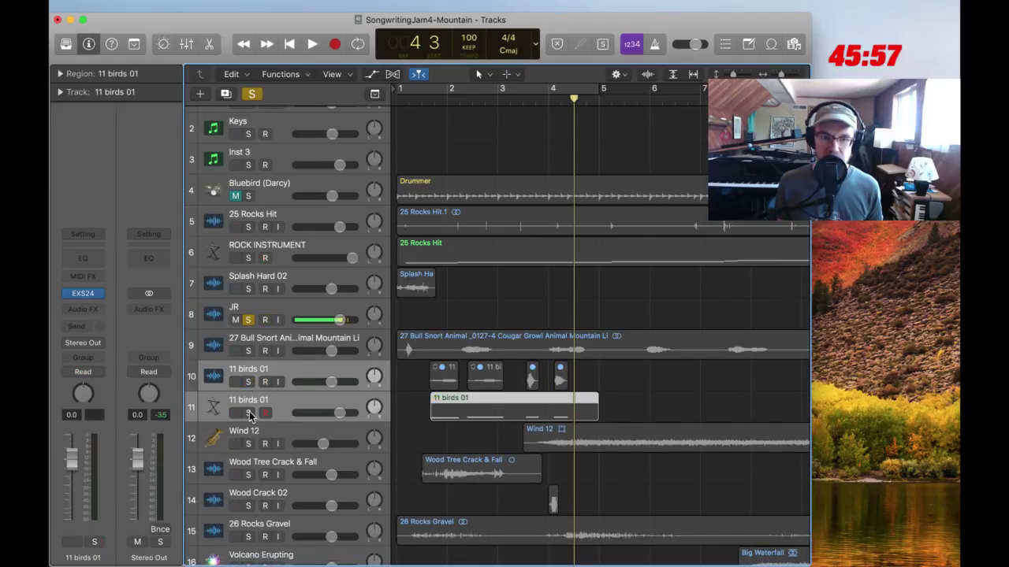
click(249, 411)
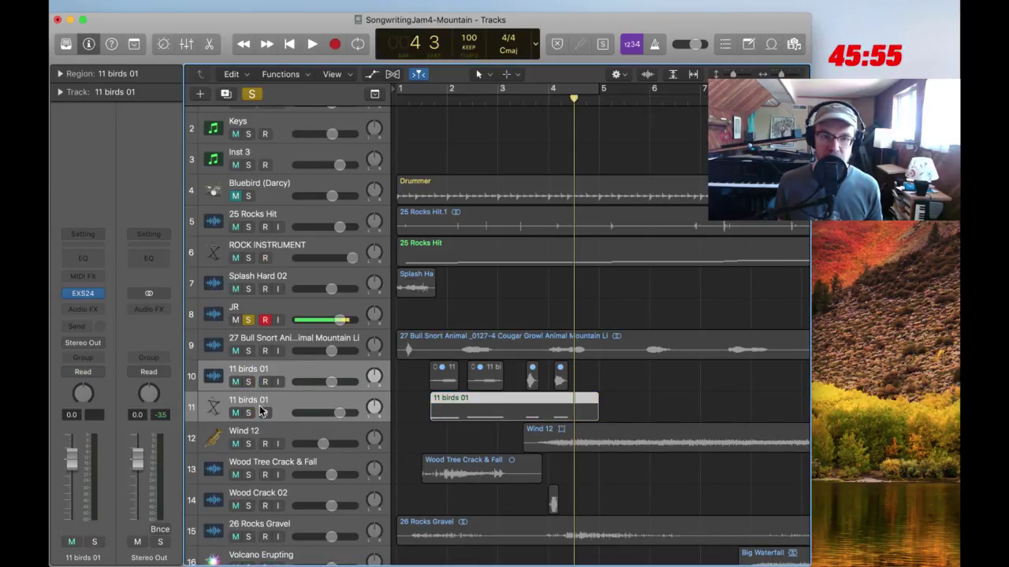
click(250, 413)
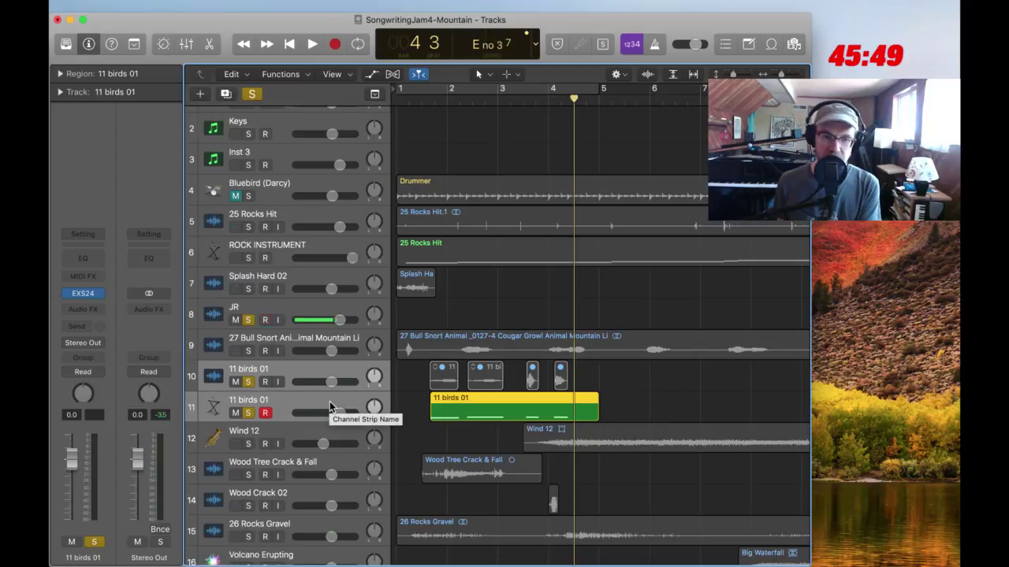
Open the EXS24 plug-in of the 11 birds 01 sampler track and its instrument editor showing the zones
click(416, 403)
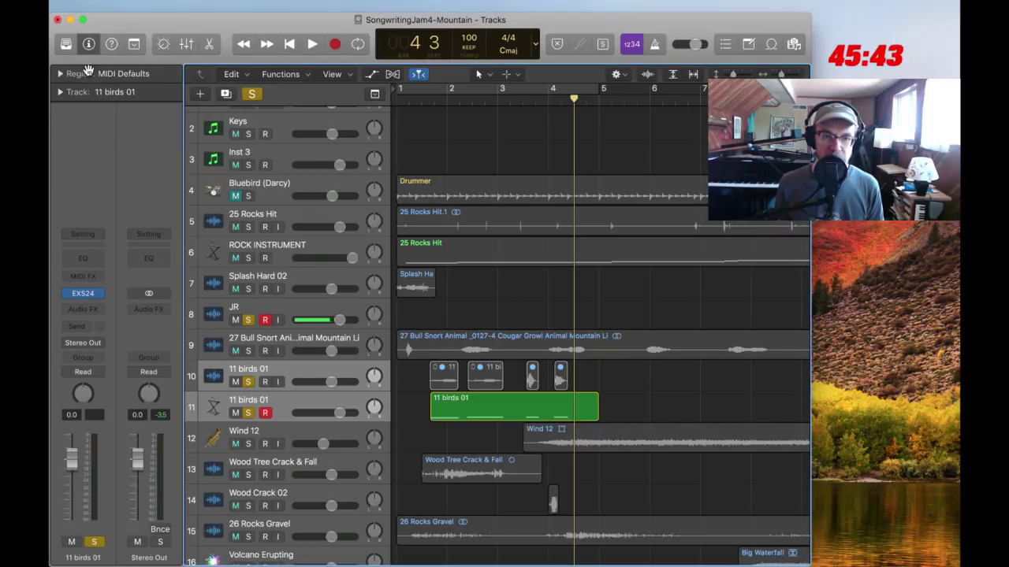
click(85, 294)
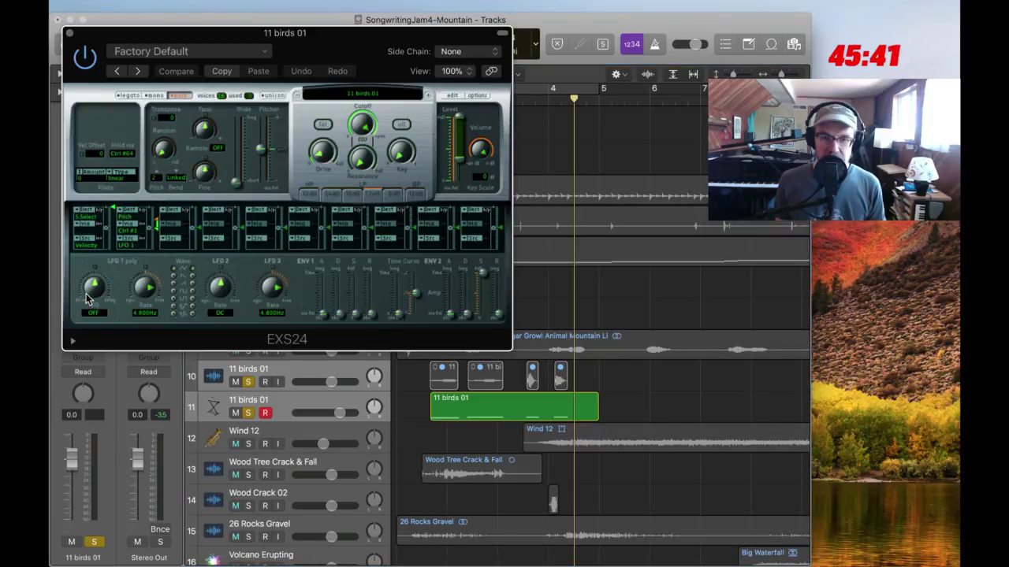
click(449, 95)
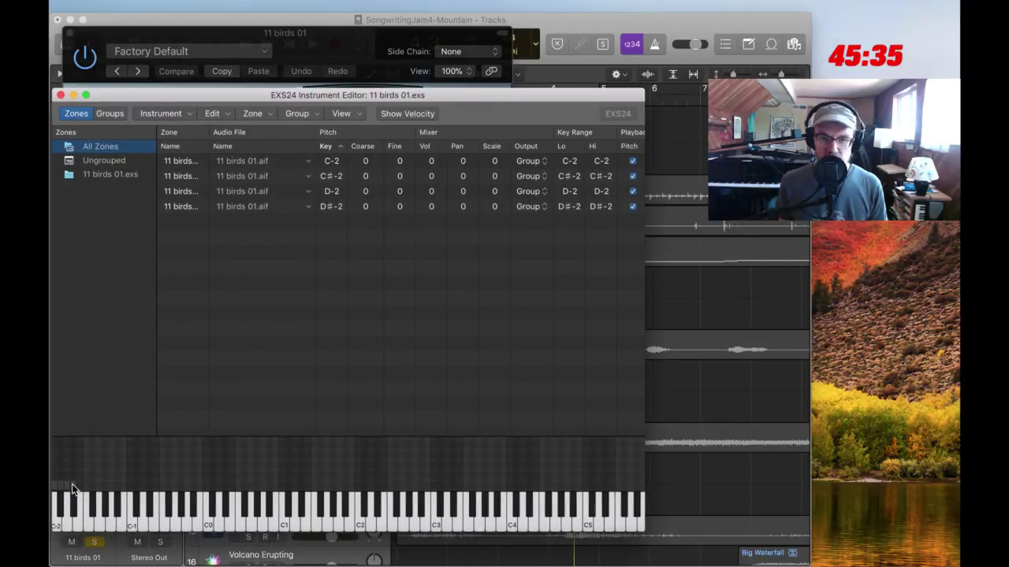
Set the pitch keys of the four 11 birds 01 zones, from first to fourth, to C4, C3, C5 and C6
double_click(331, 162)
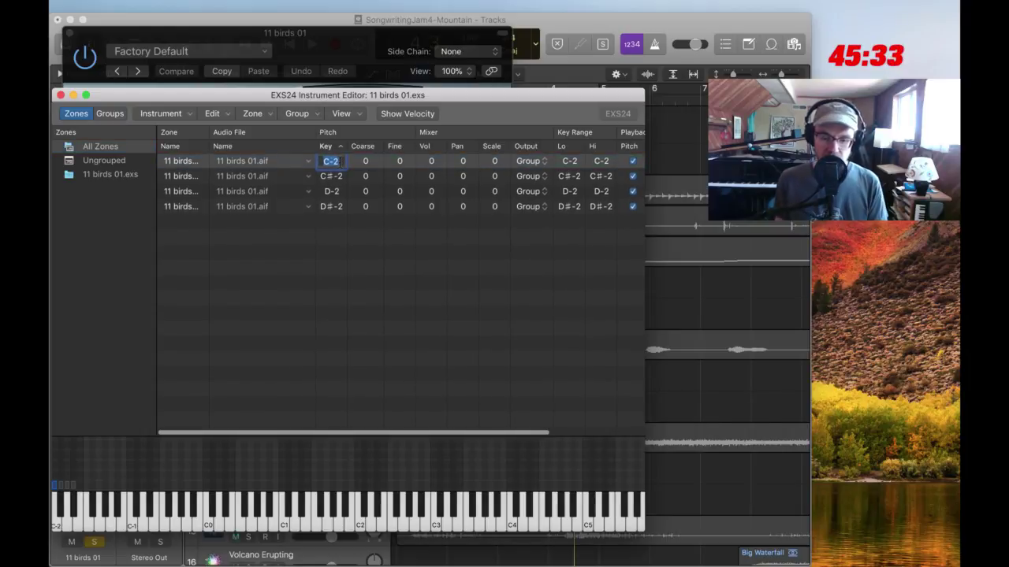
text(C4)
key(Return)
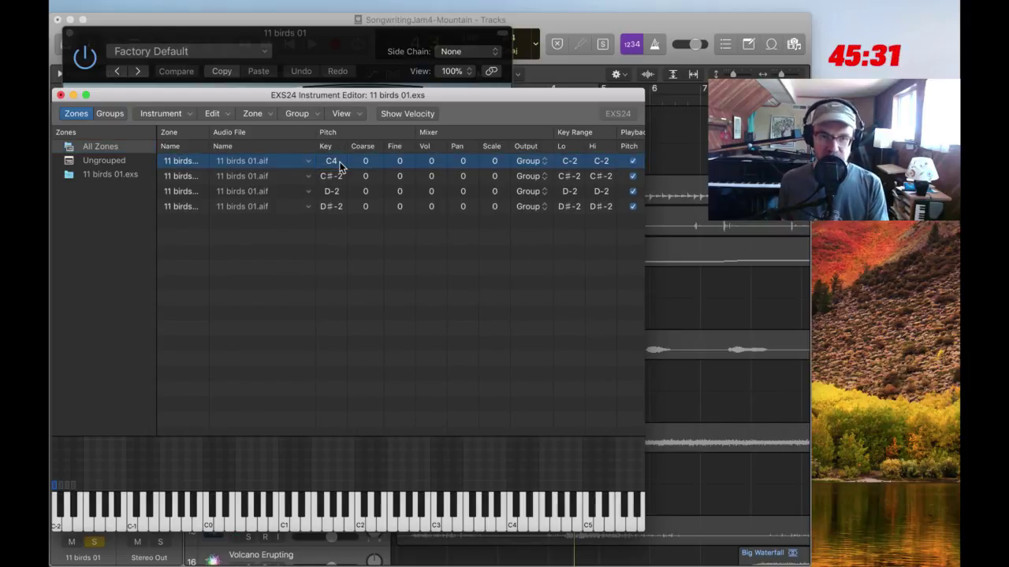
double_click(323, 176)
text(C3)
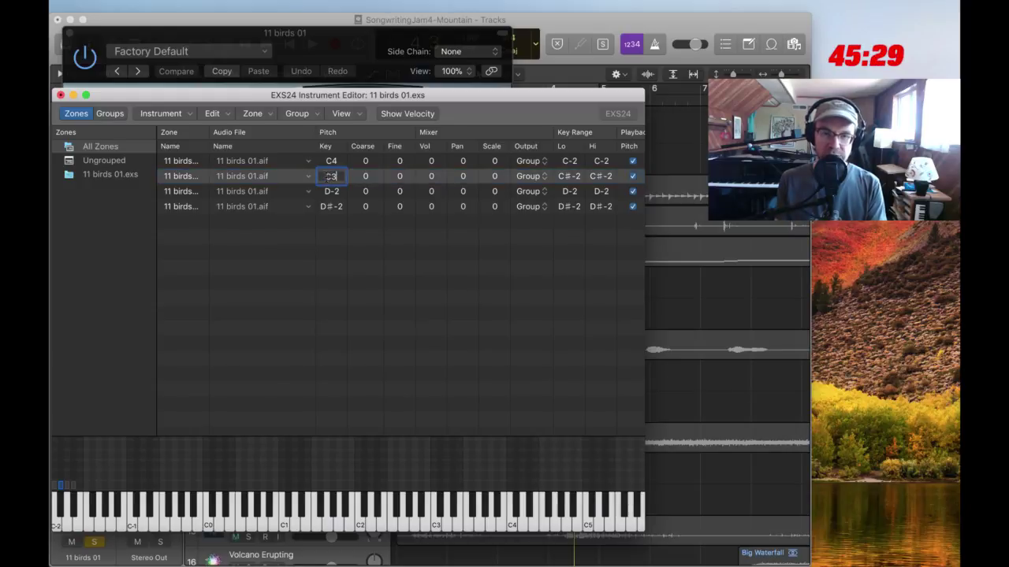
key(Return)
double_click(331, 192)
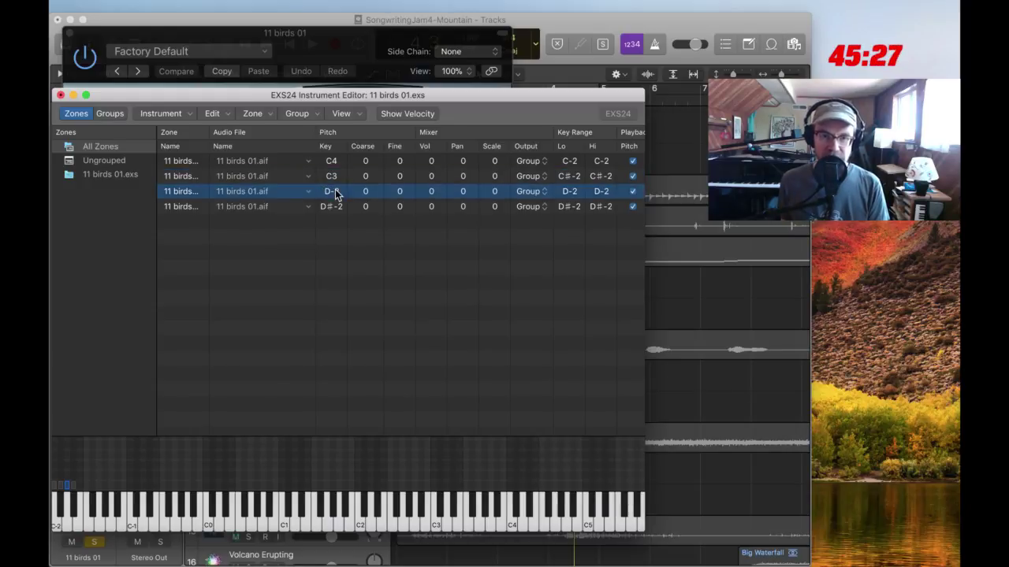
key(Return)
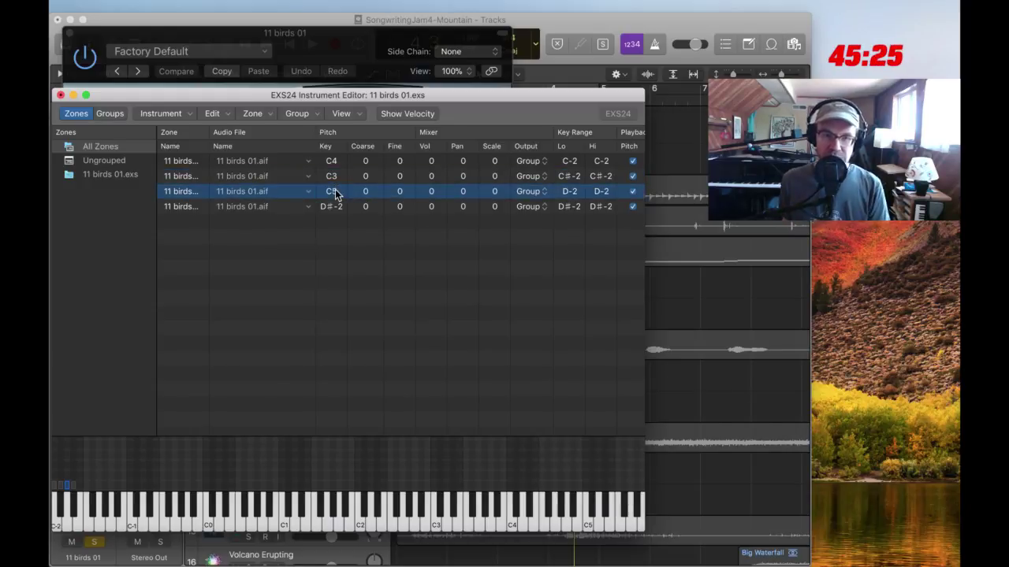
double_click(334, 206)
text(C6)
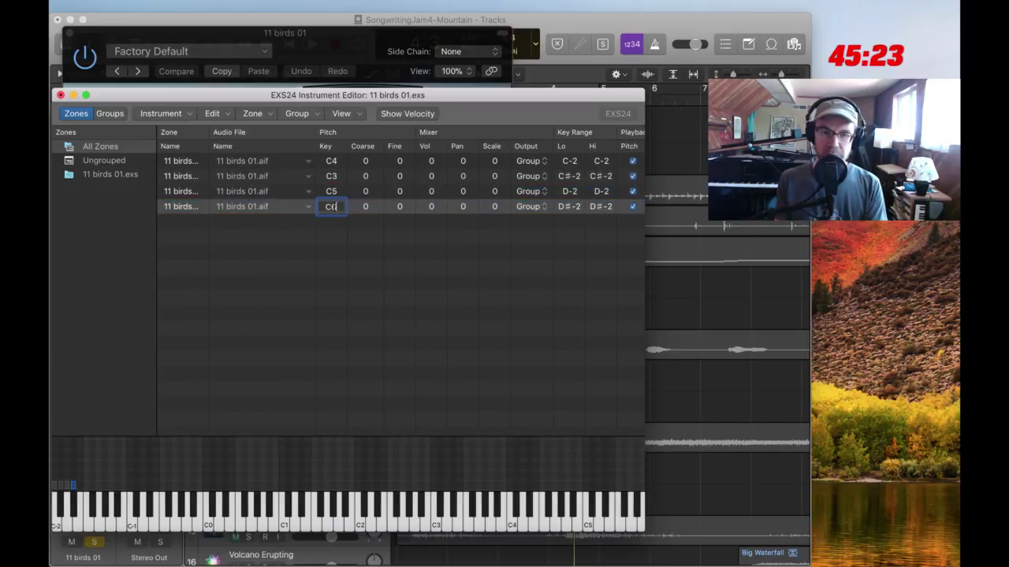
key(Return)
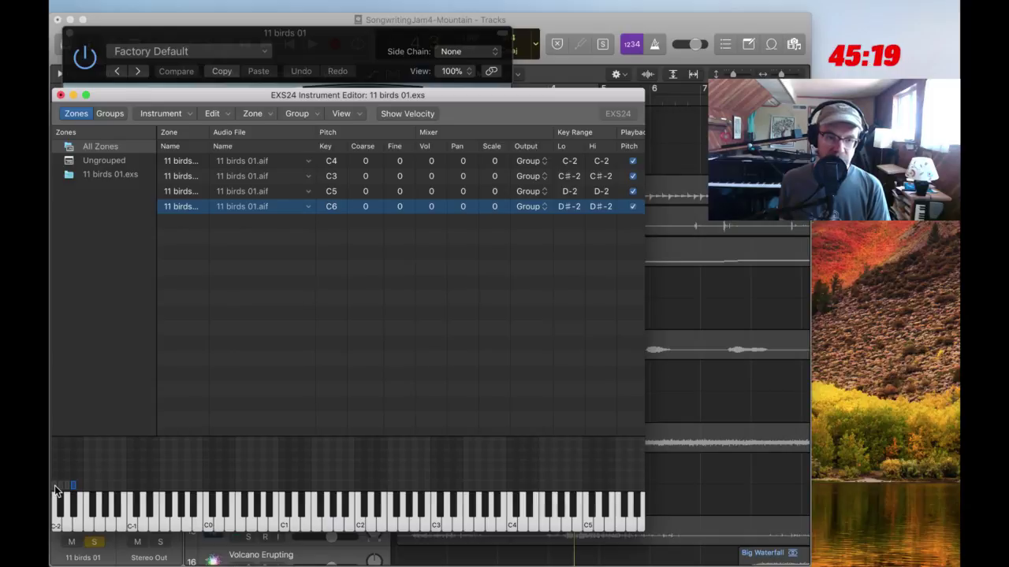
Map the first zone to the key range C4 to A#4 and the second zone to C3 to A#3
drag(55, 485, 512, 511)
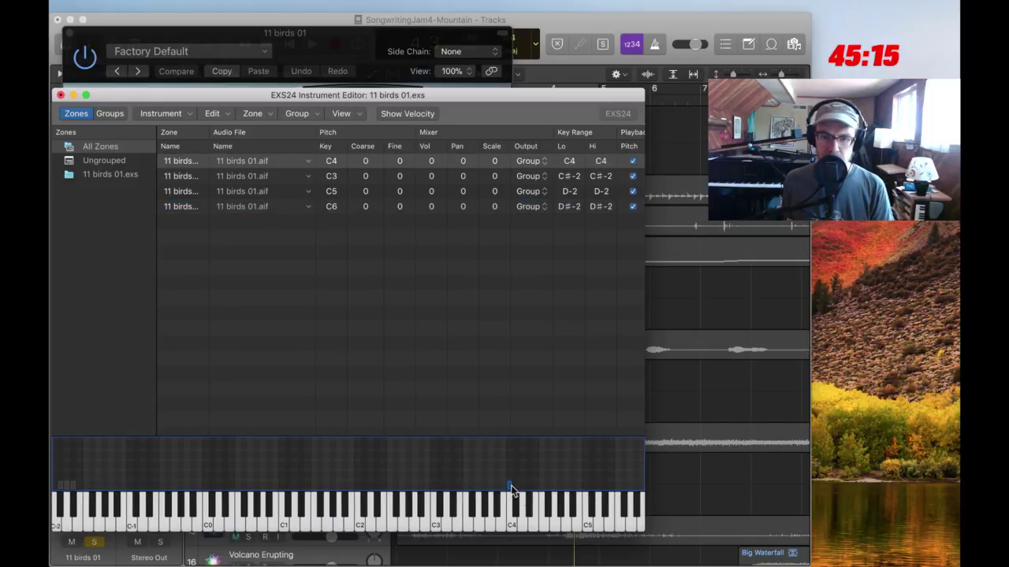
drag(510, 485, 572, 488)
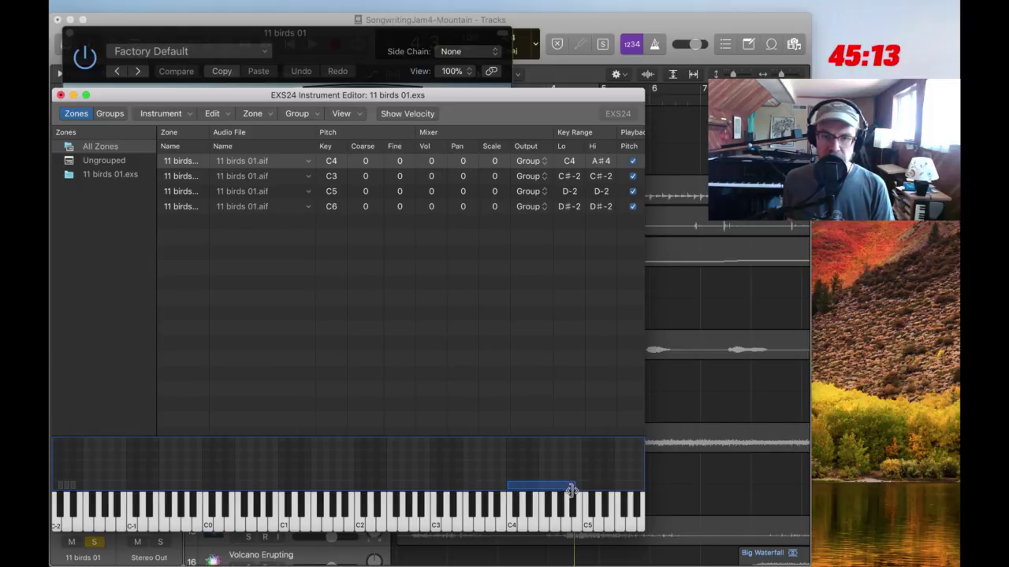
click(59, 484)
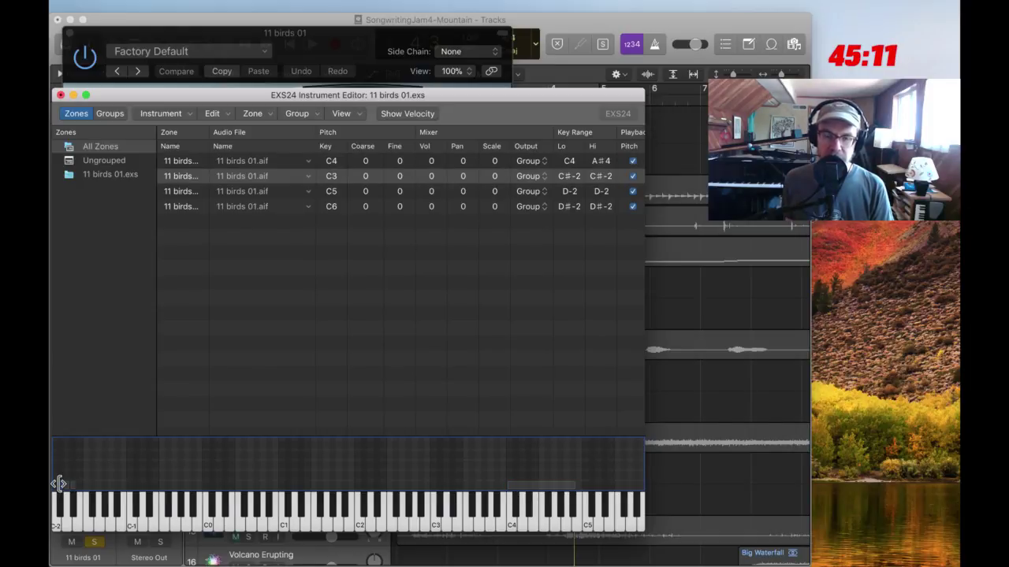
drag(59, 484, 427, 486)
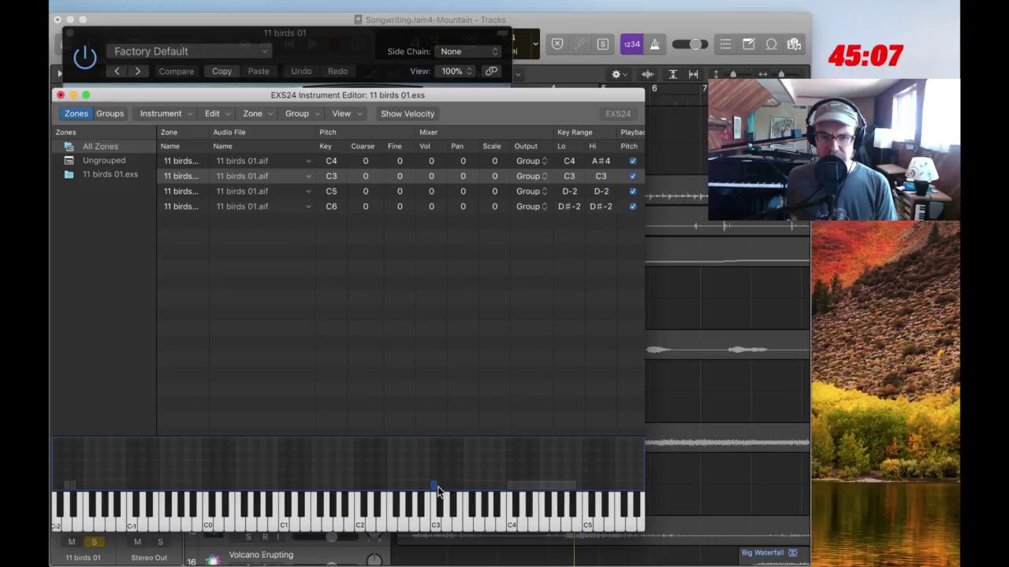
drag(436, 486, 496, 490)
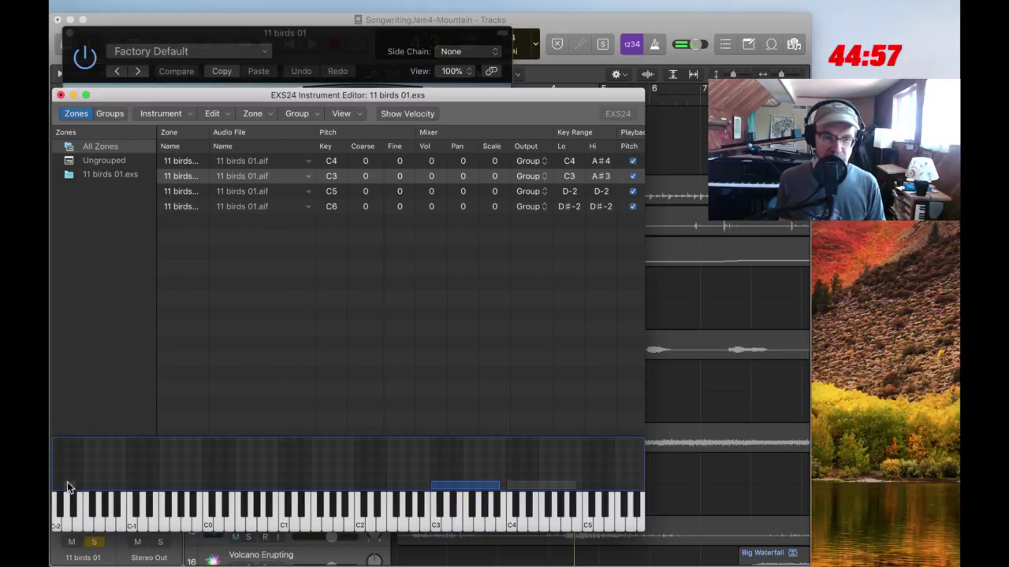
Map the third zone to the key range A4 to E6, and shorten the first zone's range to end at G#4
drag(68, 483, 352, 488)
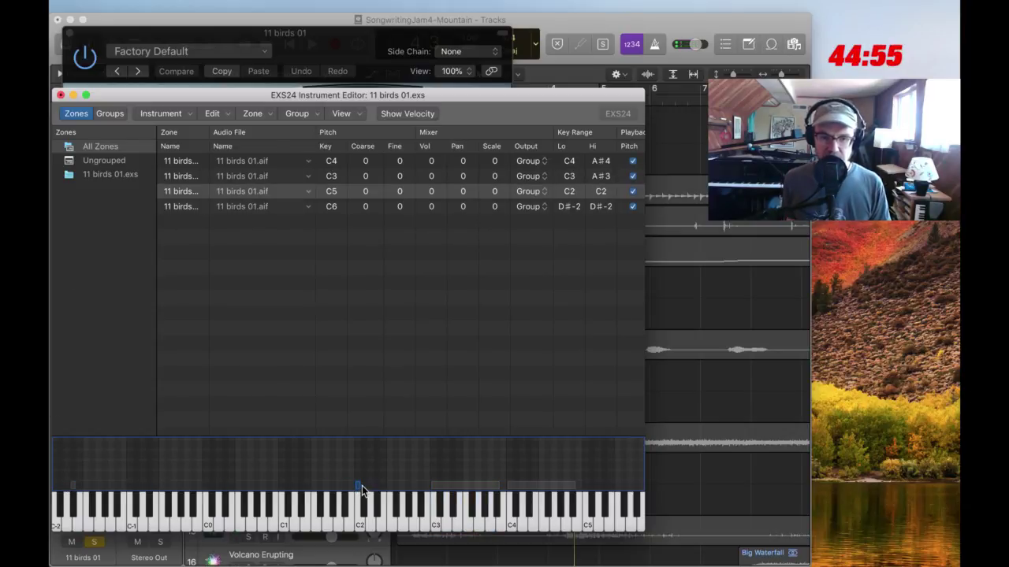
drag(359, 488, 310, 485)
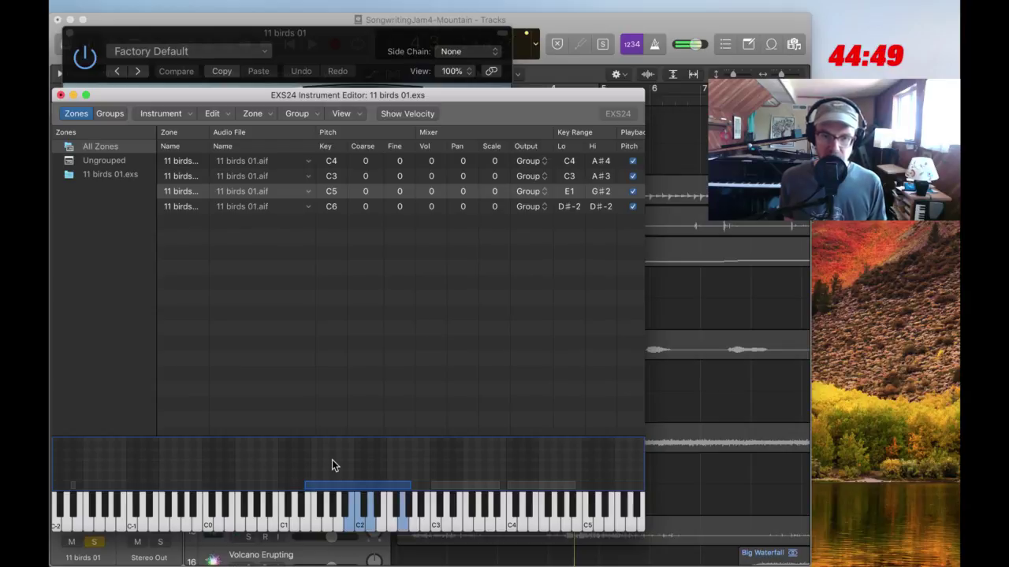
drag(331, 487, 610, 493)
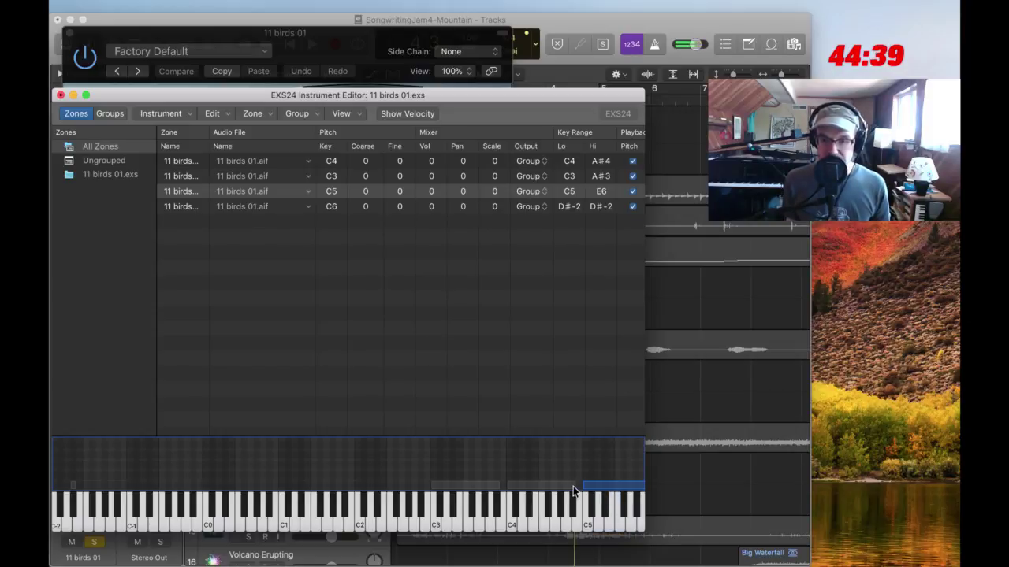
mouse_move(574, 486)
mouse_down()
mouse_move(559, 486)
mouse_move(587, 487)
mouse_move(565, 487)
mouse_up()
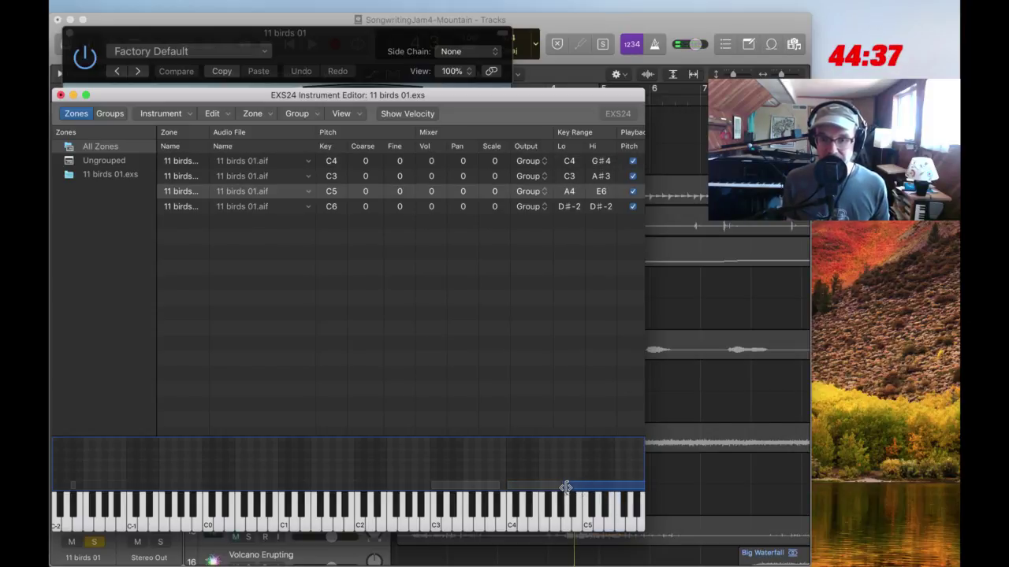
Set the fourth zone's pitch key to C2 and map it to the key range E1 to A2
click(188, 203)
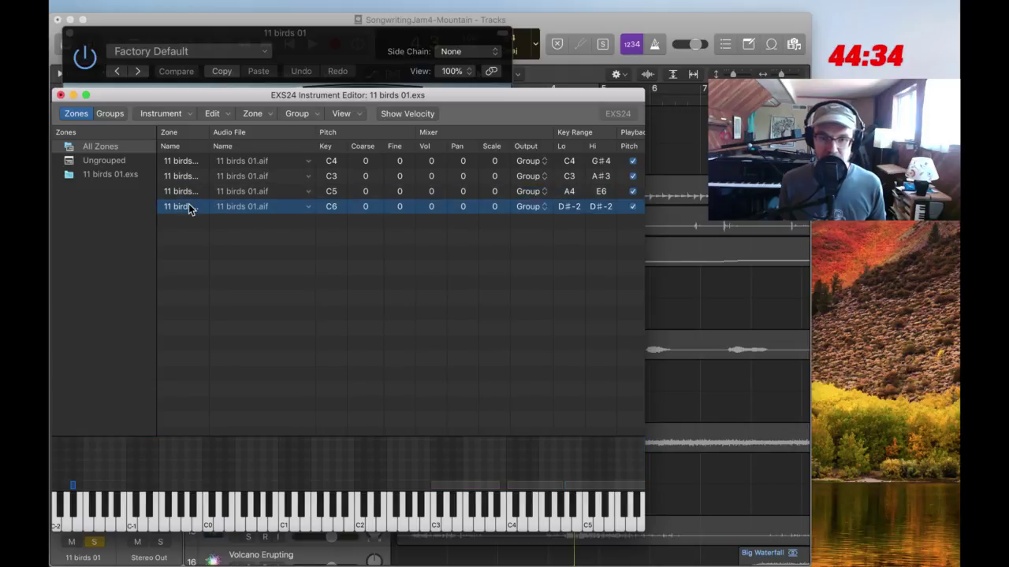
double_click(331, 207)
text(C2)
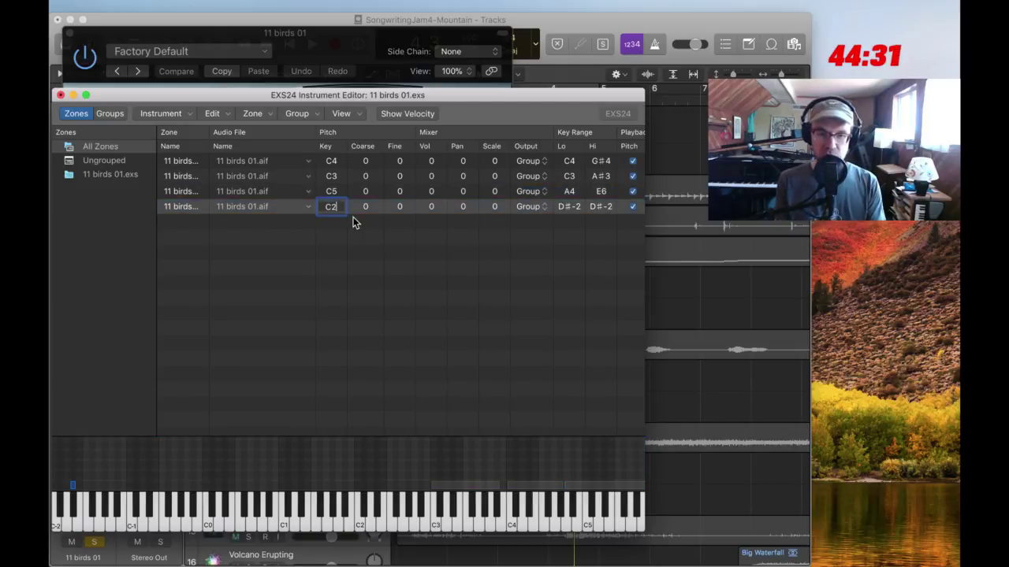
key(Return)
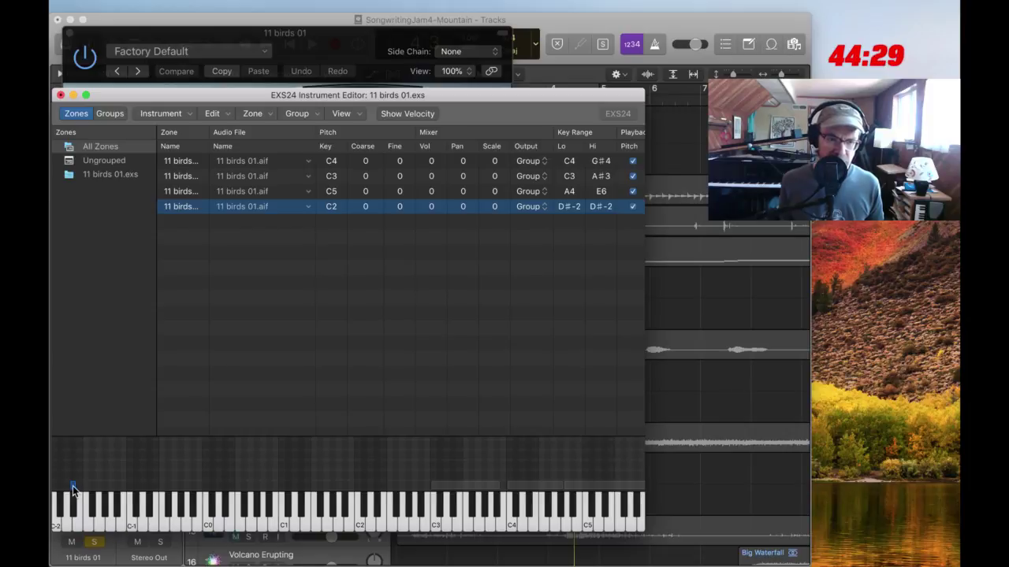
mouse_move(72, 486)
mouse_down()
mouse_move(339, 487)
mouse_move(357, 502)
mouse_move(335, 485)
mouse_move(305, 485)
mouse_move(416, 485)
mouse_up()
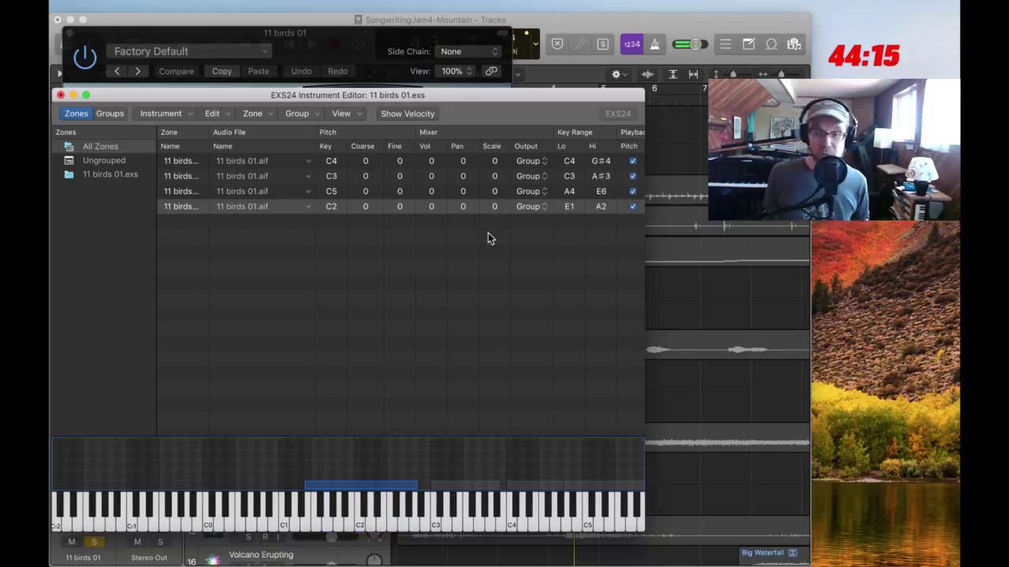
Close the instrument editor, saving the changes to 11 birds 01.exs, and close the EXS24 plug-in window
click(60, 95)
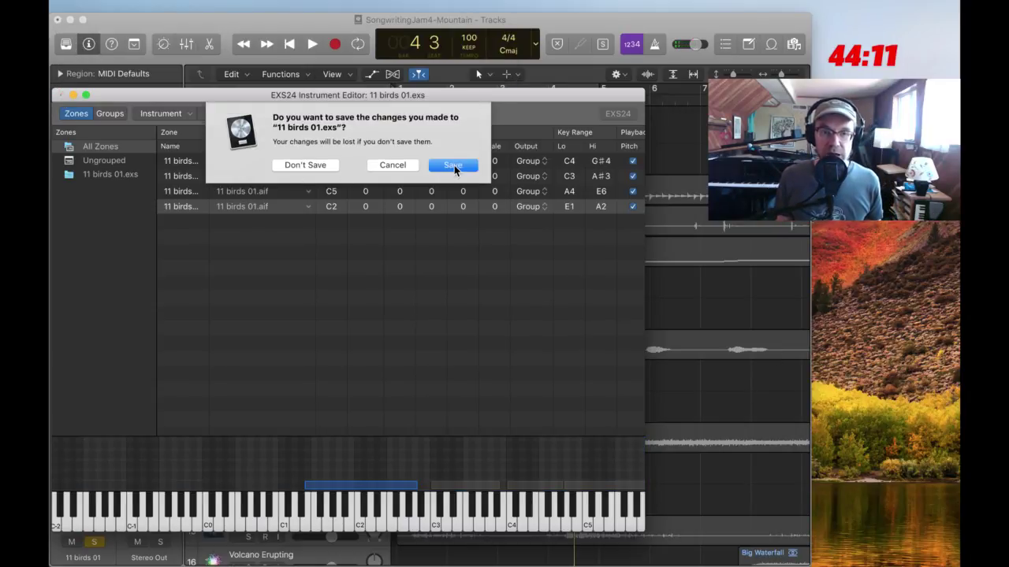
click(453, 165)
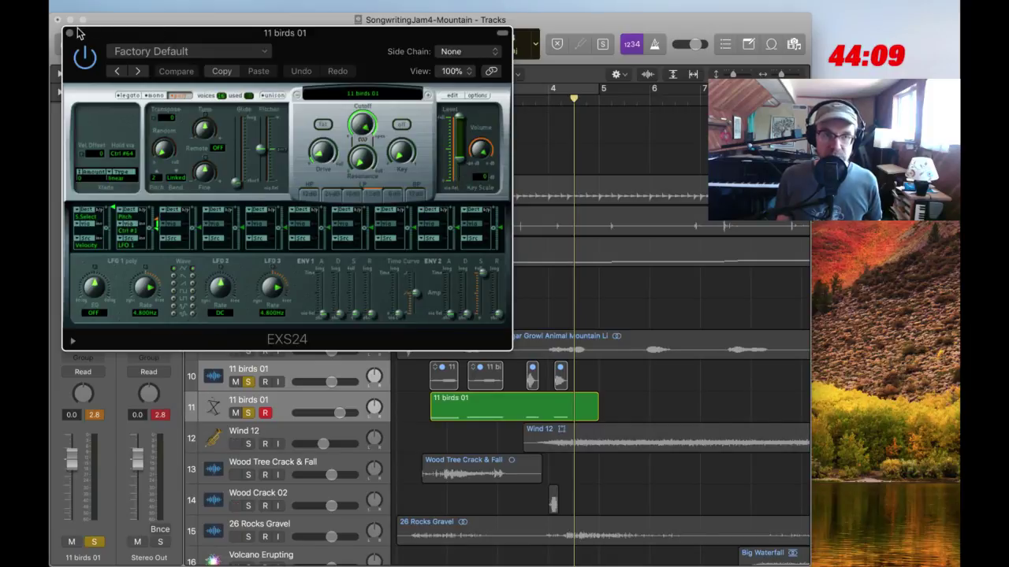
click(69, 34)
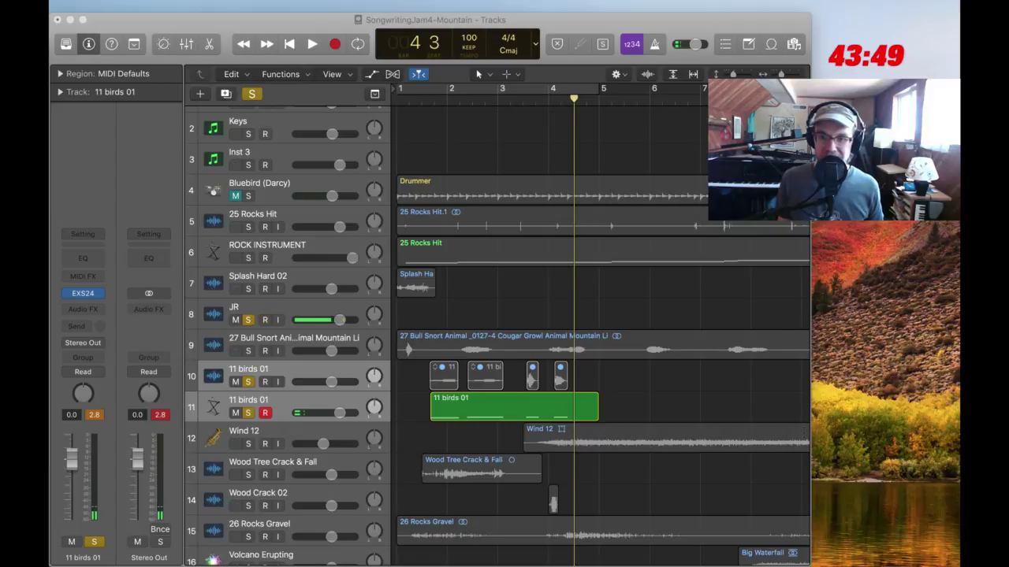
Move the 11 birds 01 sampler track directly below the ROCK INSTRUMENT track
click(248, 381)
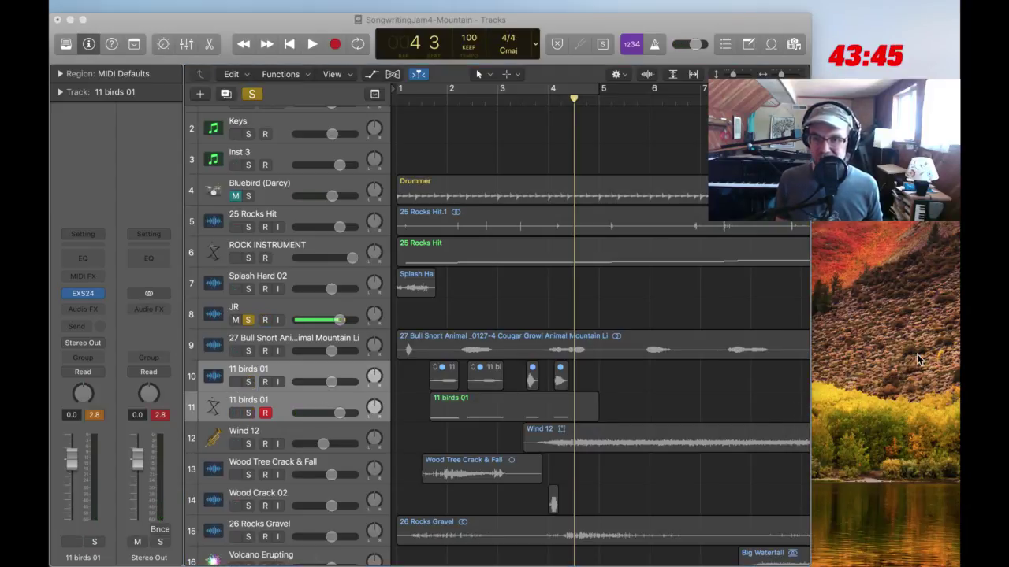
click(247, 413)
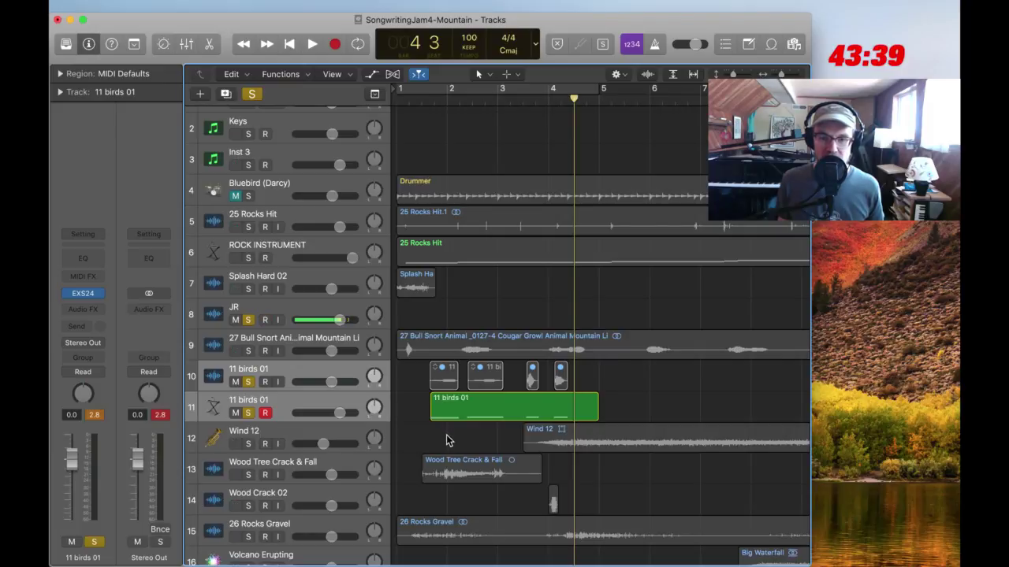
click(294, 405)
drag(291, 405, 293, 281)
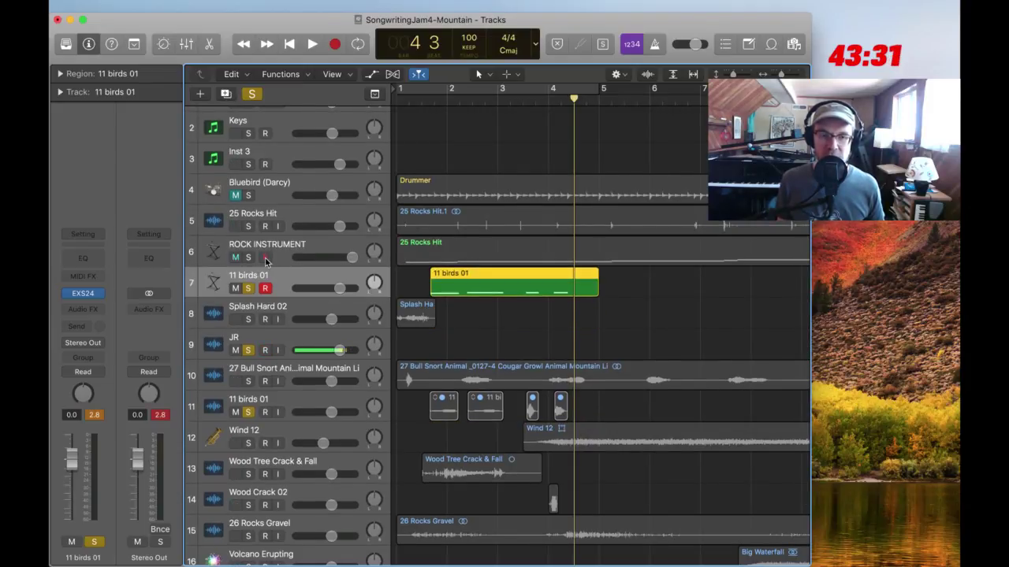
Select and solo the Inst 3 track, view its Kontakt 5 Balafon 2 instrument, and close the plug-in window
scroll(276, 244, up, 2)
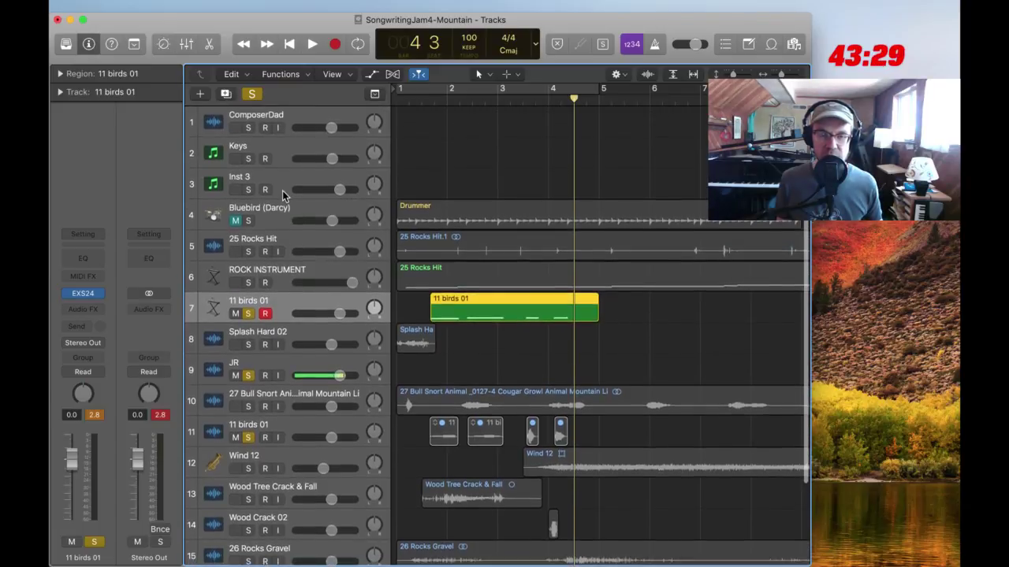
click(270, 169)
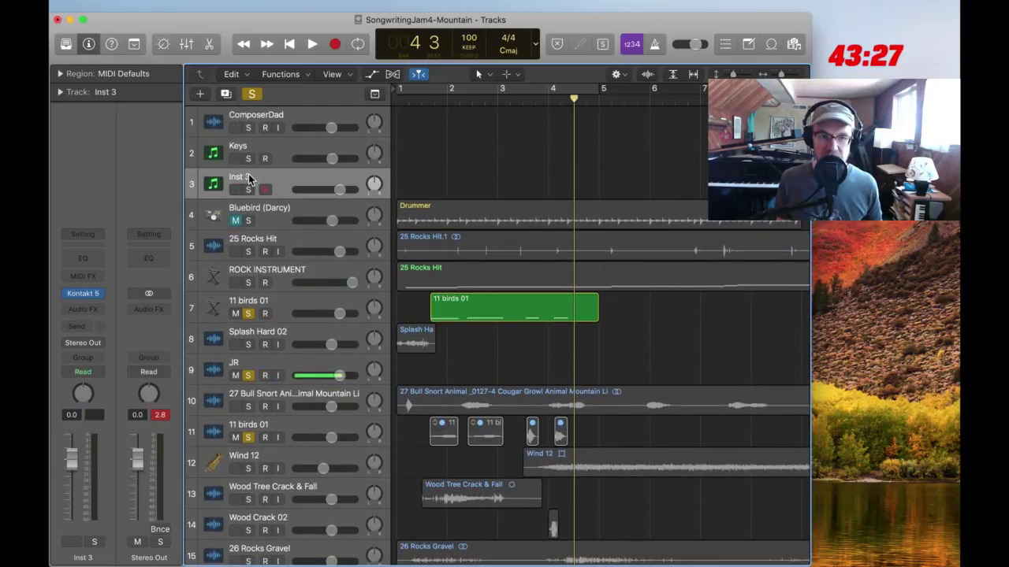
mouse_move(91, 298)
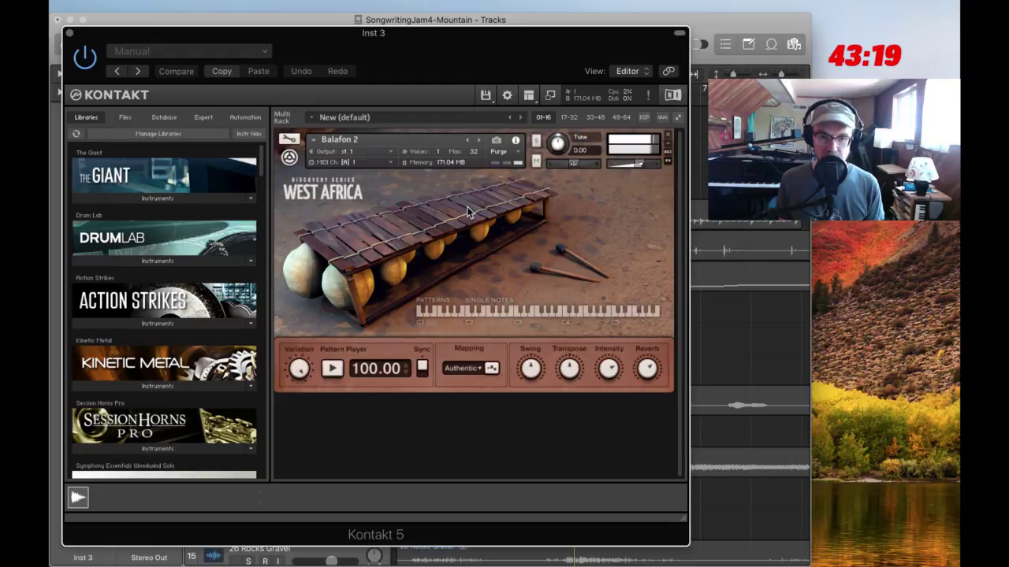
drag(89, 38, 633, 98)
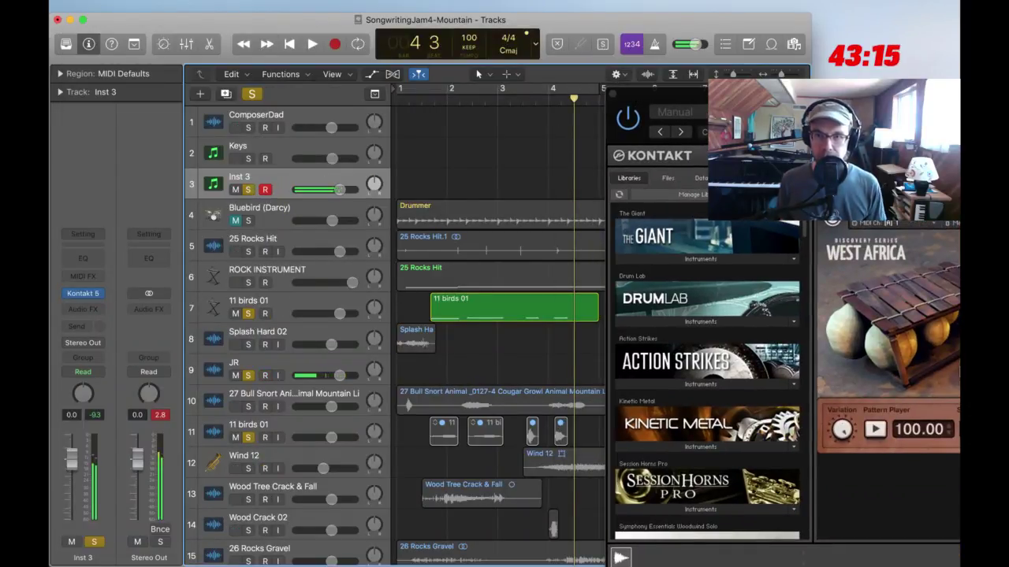
drag(780, 94, 279, 41)
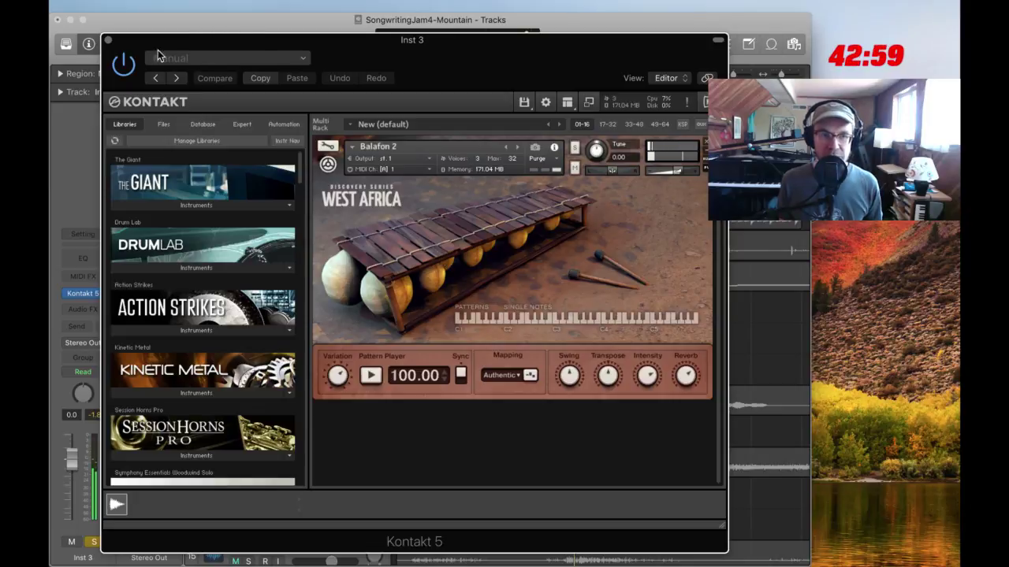
click(109, 40)
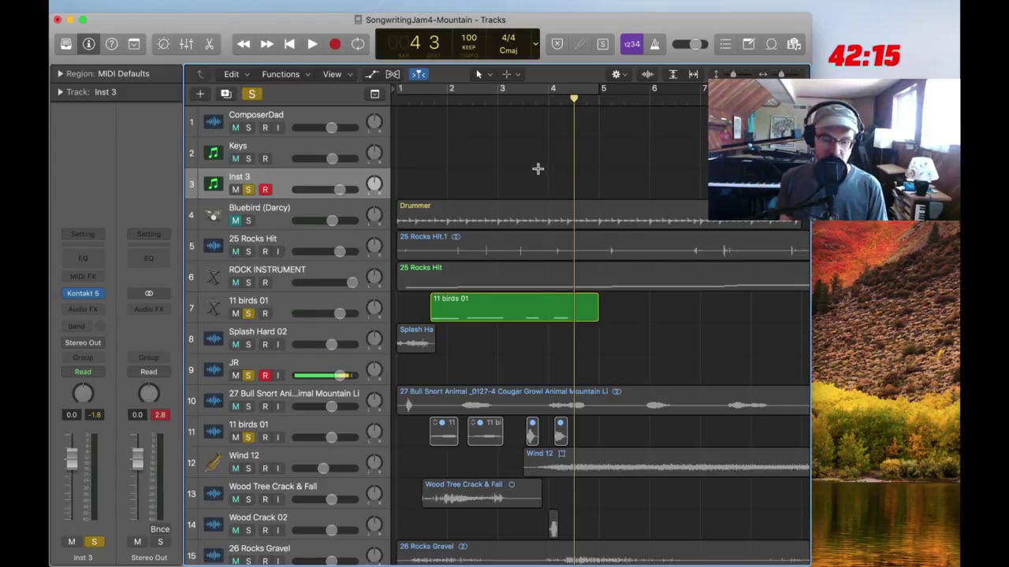
click(838, 347)
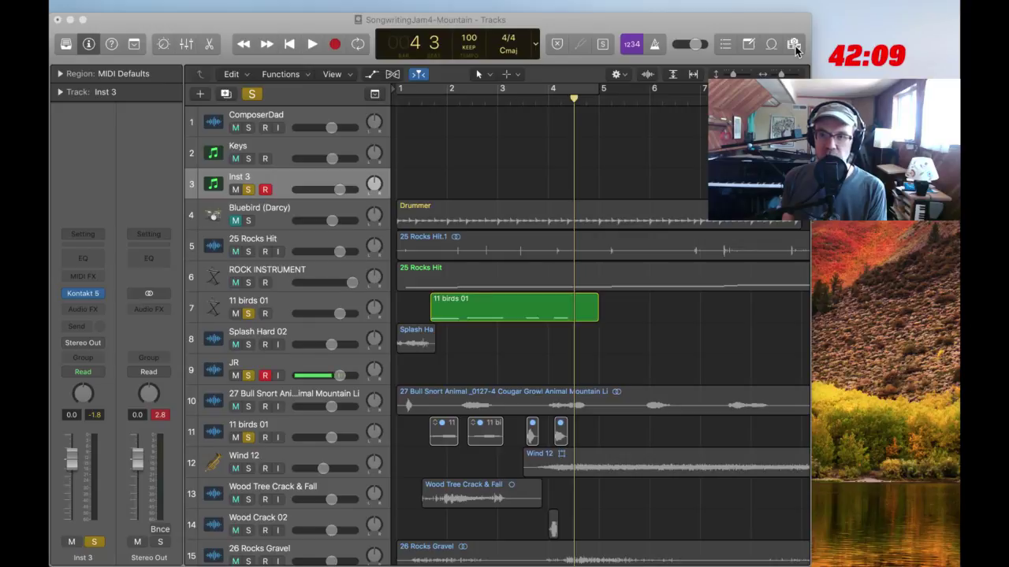
click(618, 306)
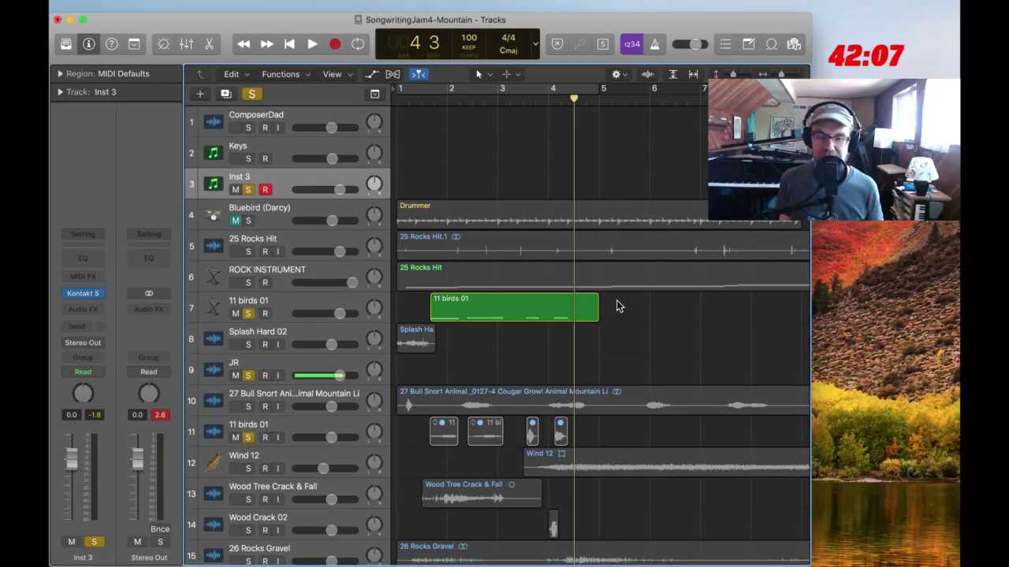
click(932, 350)
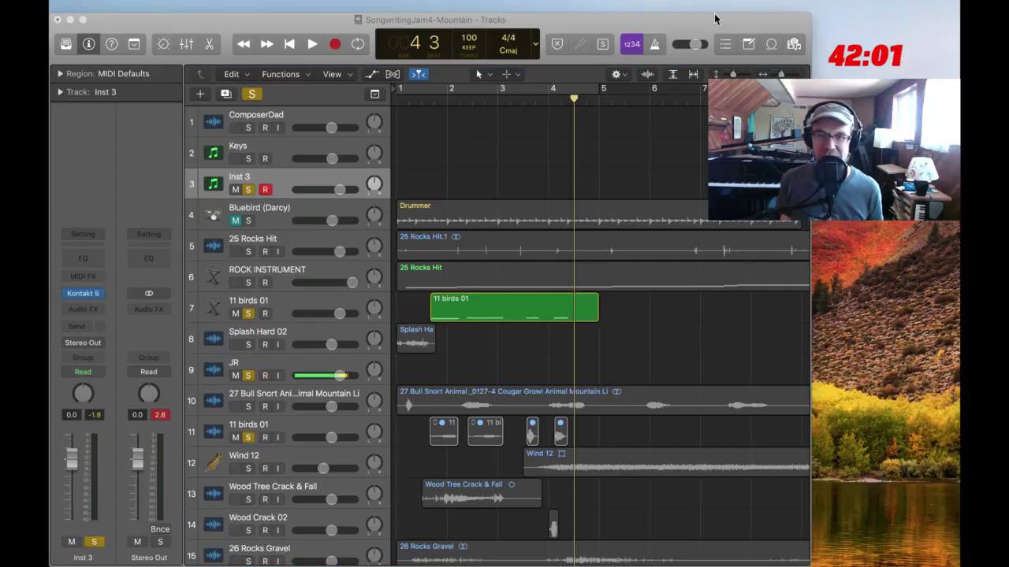
click(614, 24)
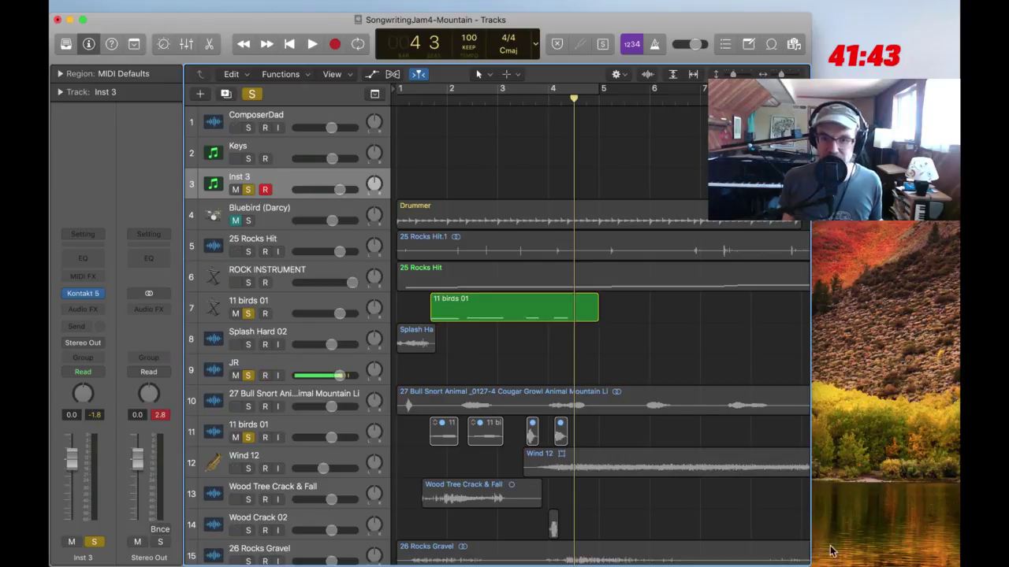
click(279, 271)
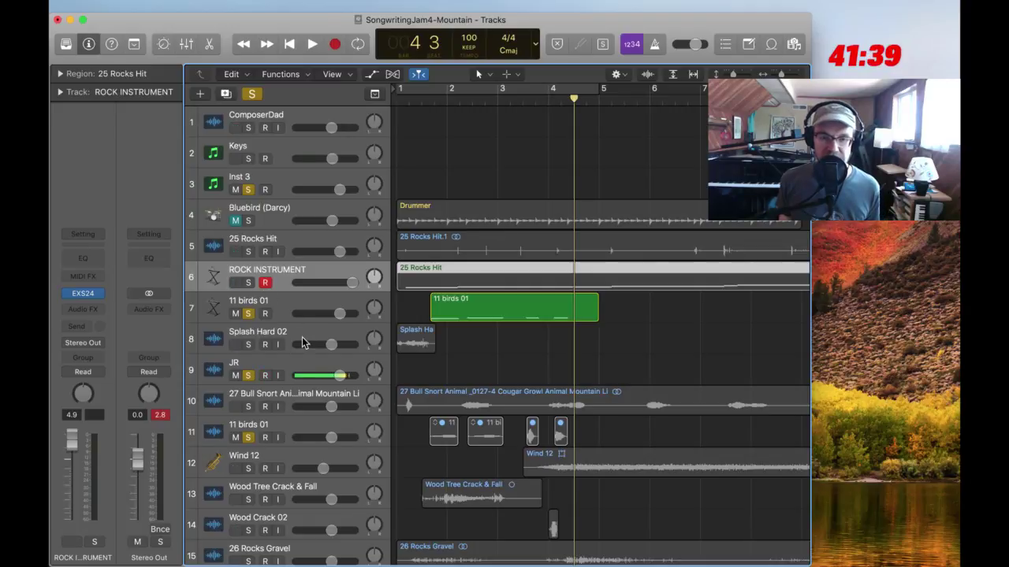
scroll(419, 354, down, 1)
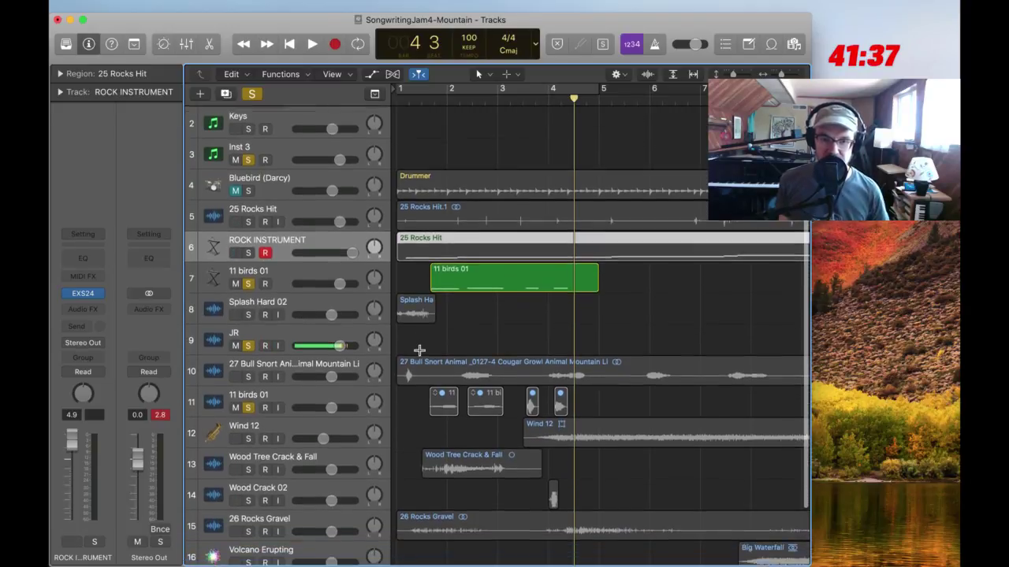
scroll(419, 353, down, 1)
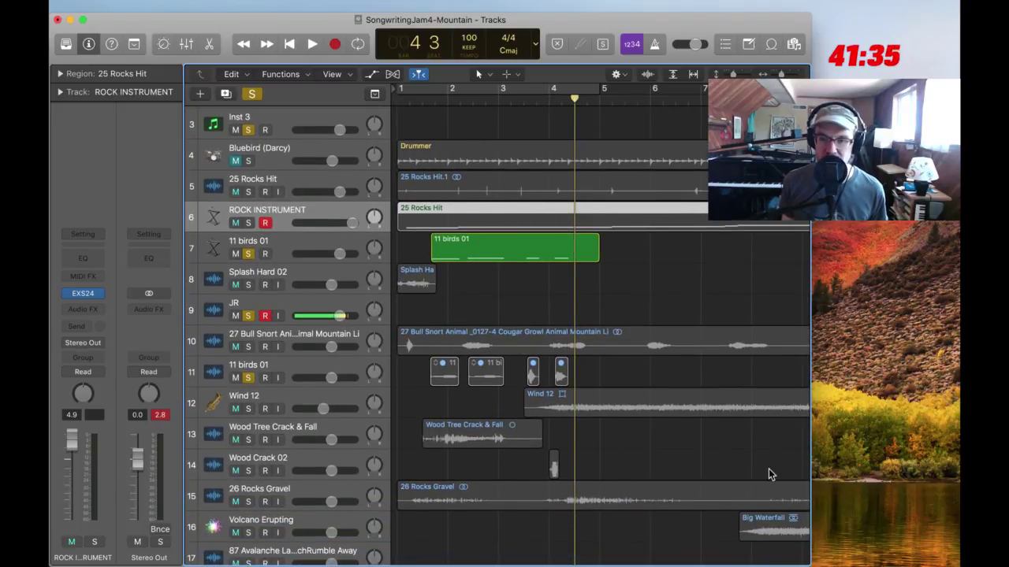
click(837, 510)
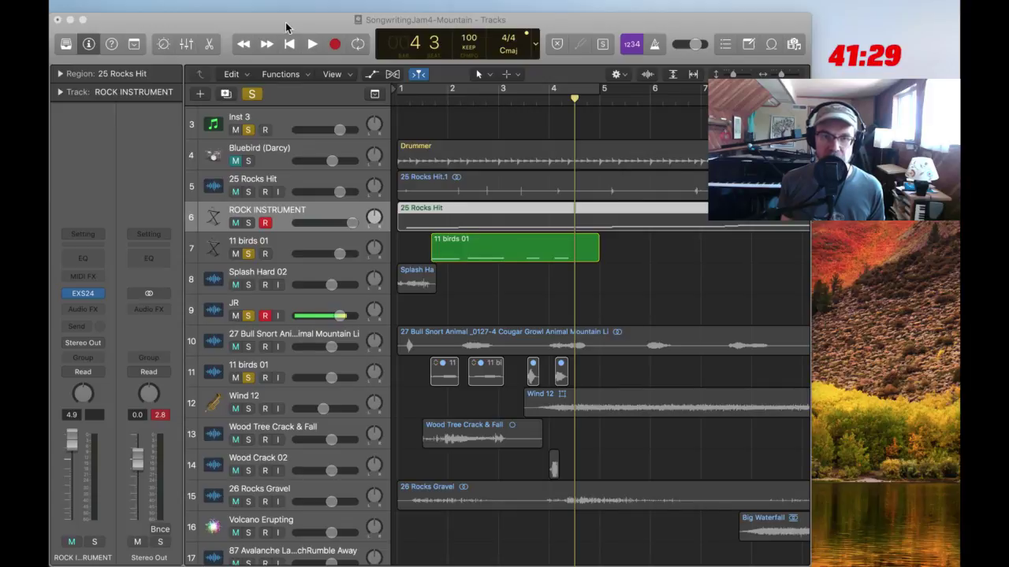
click(563, 353)
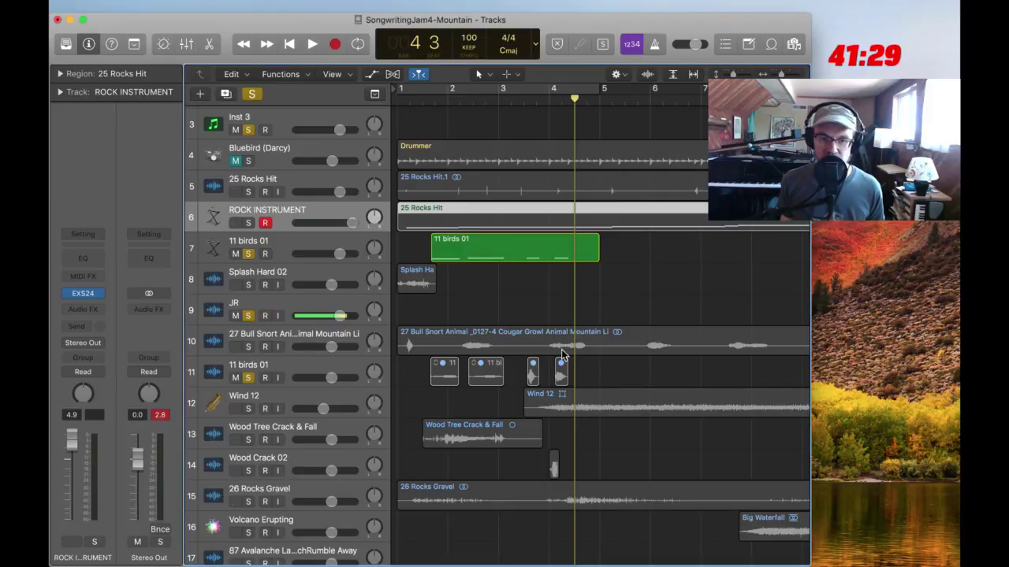
click(837, 413)
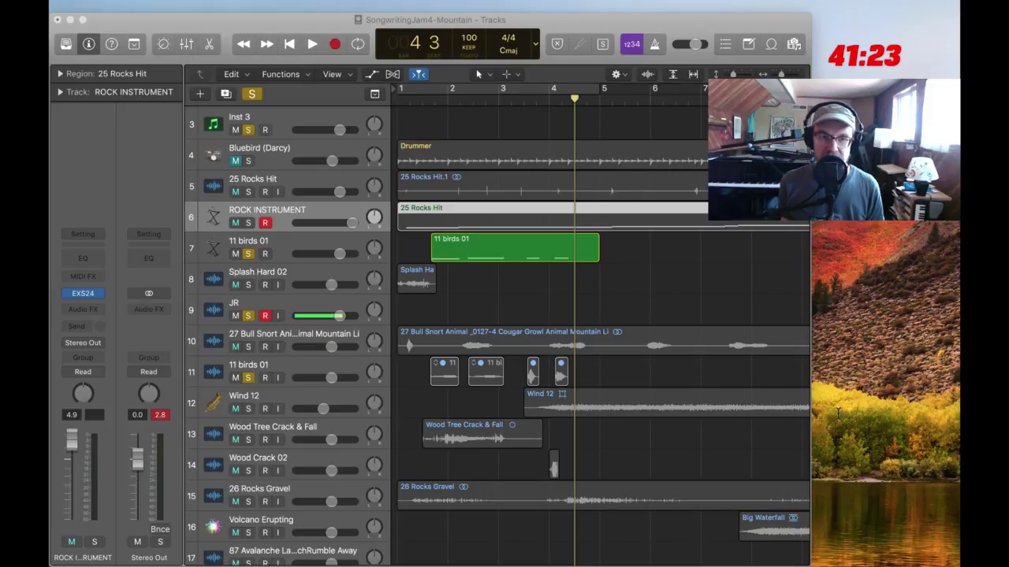
Select and solo the 27 Bull Snort Animal audio track
scroll(672, 250, up, 3)
scroll(454, 348, down, 4)
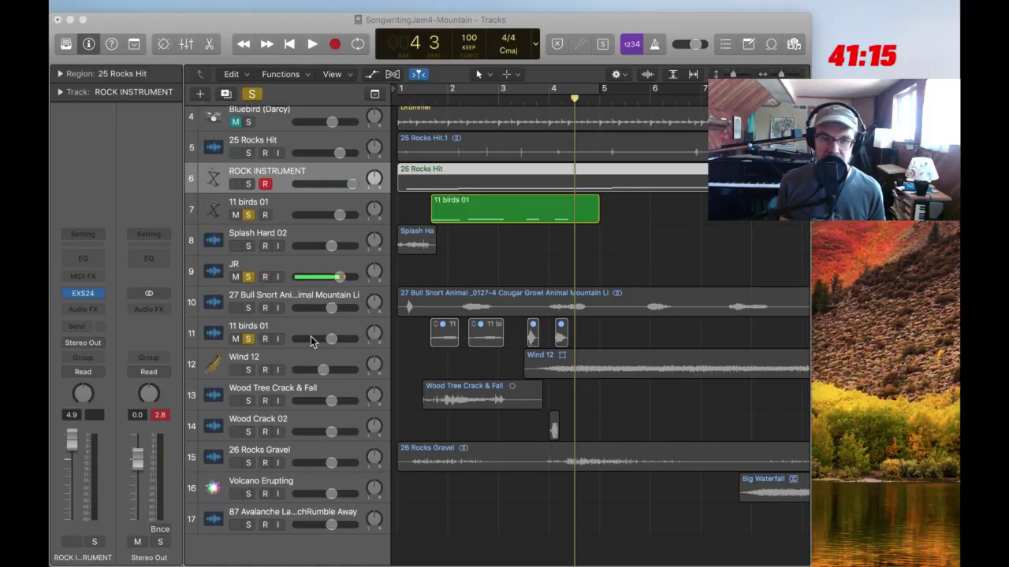
click(296, 295)
click(265, 308)
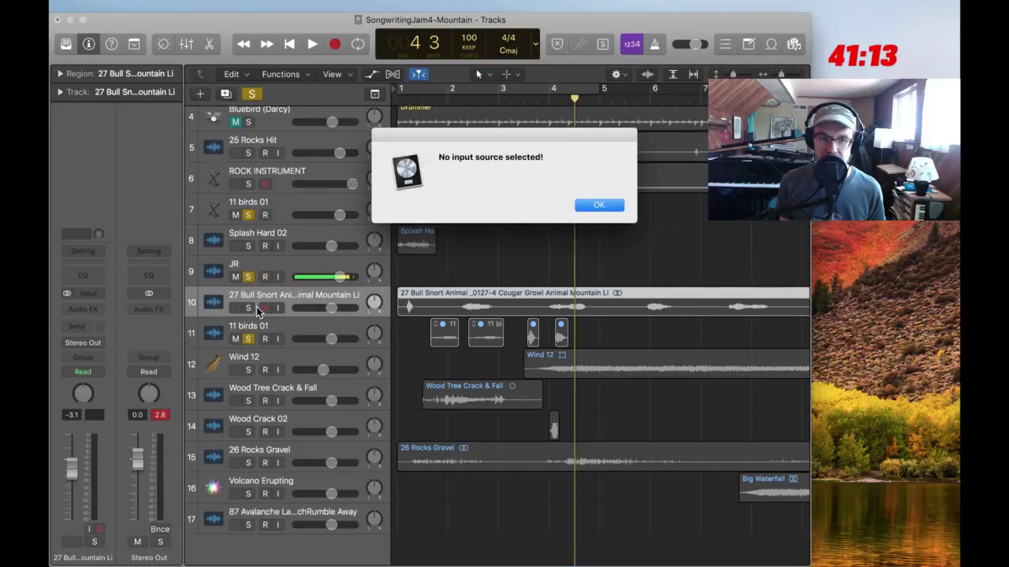
key(Return)
click(247, 306)
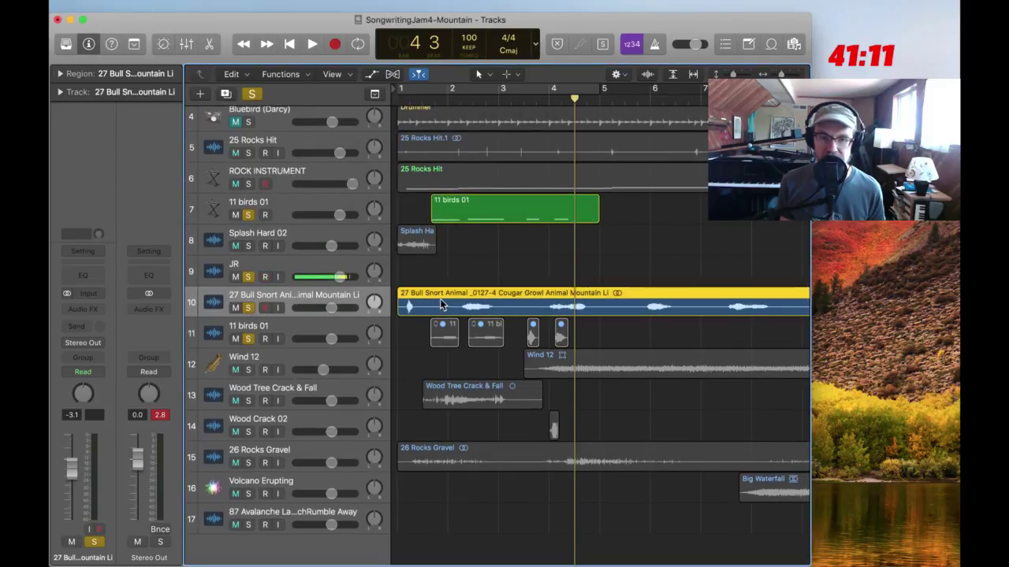
Remove the silence from the 27 Bull Snort Animal audio region, keeping the offered threshold and timing settings
right_click(448, 291)
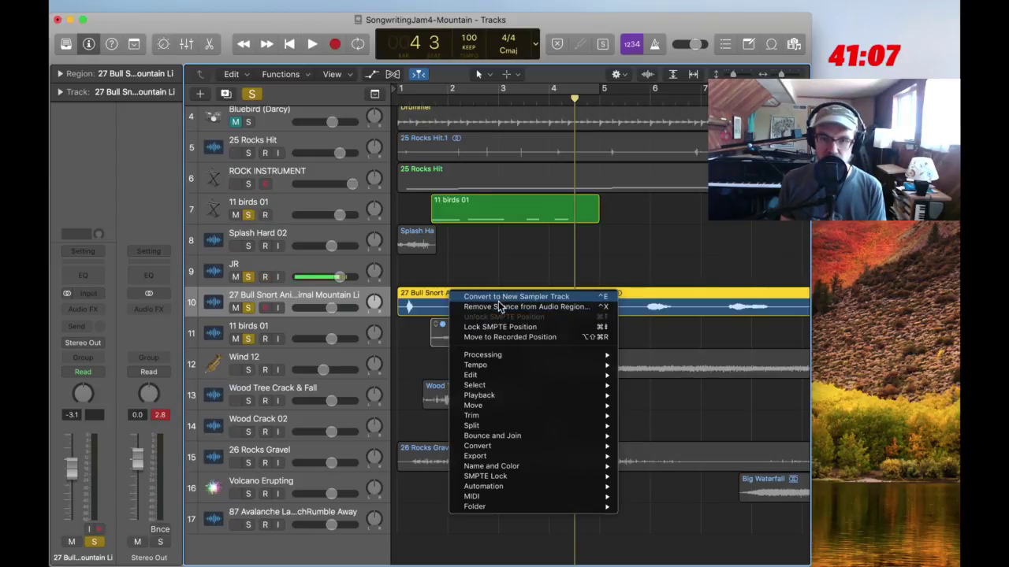
click(497, 308)
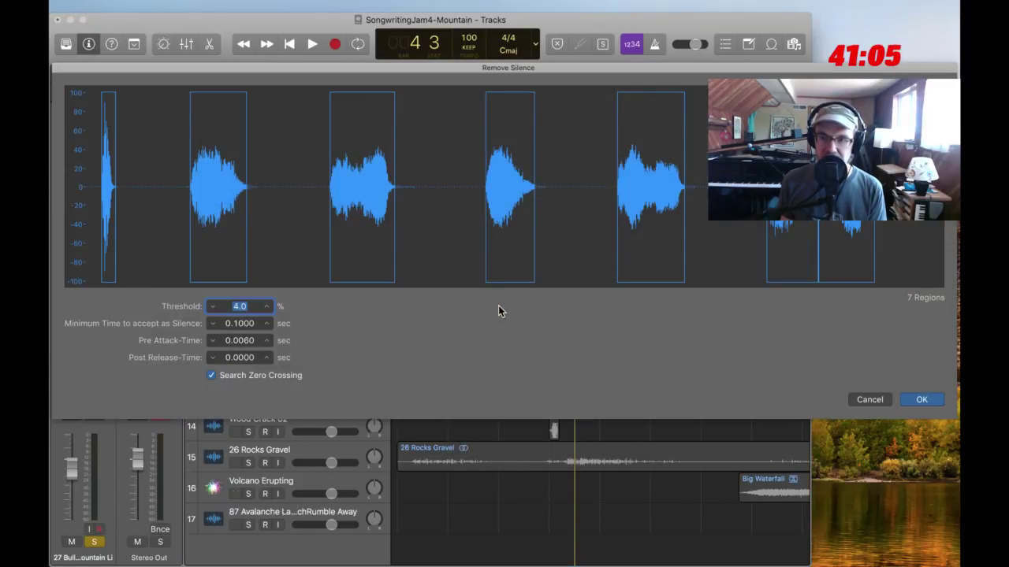
click(918, 400)
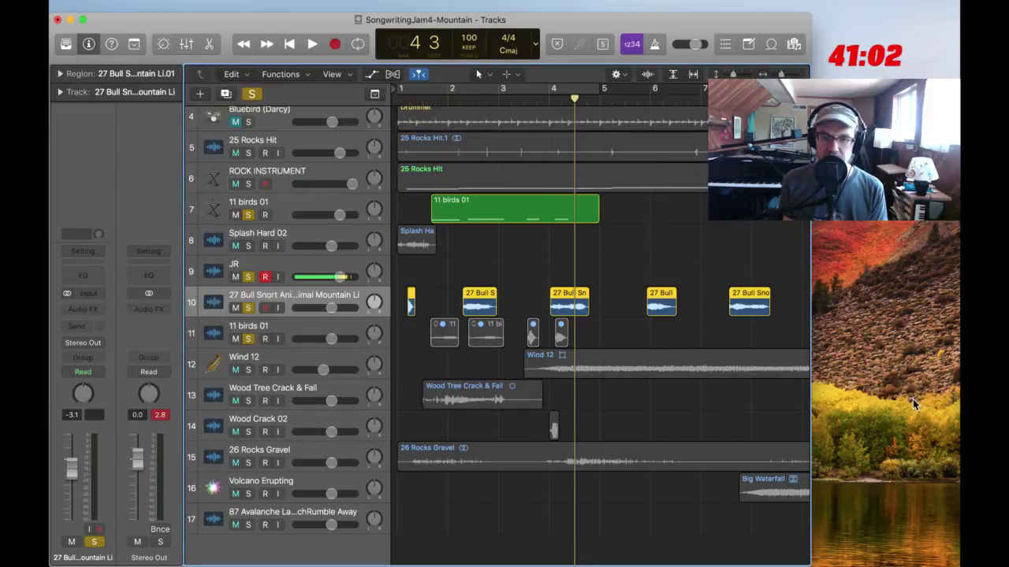
Convert the selected 27 Bull Snort Animal regions to a new sampler track with one-shot zones and a trigger note range from C4 to G8
right_click(481, 297)
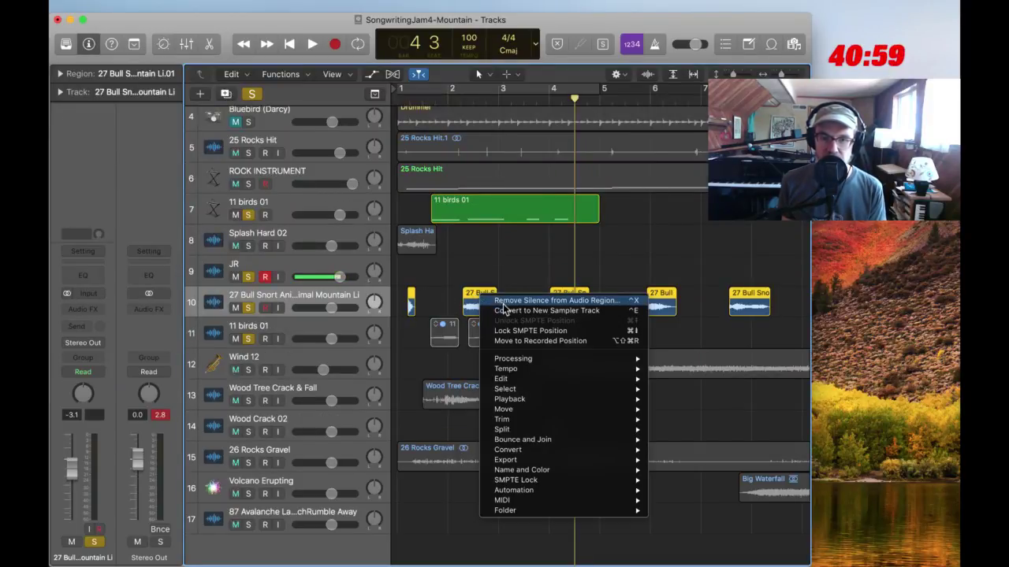
click(507, 310)
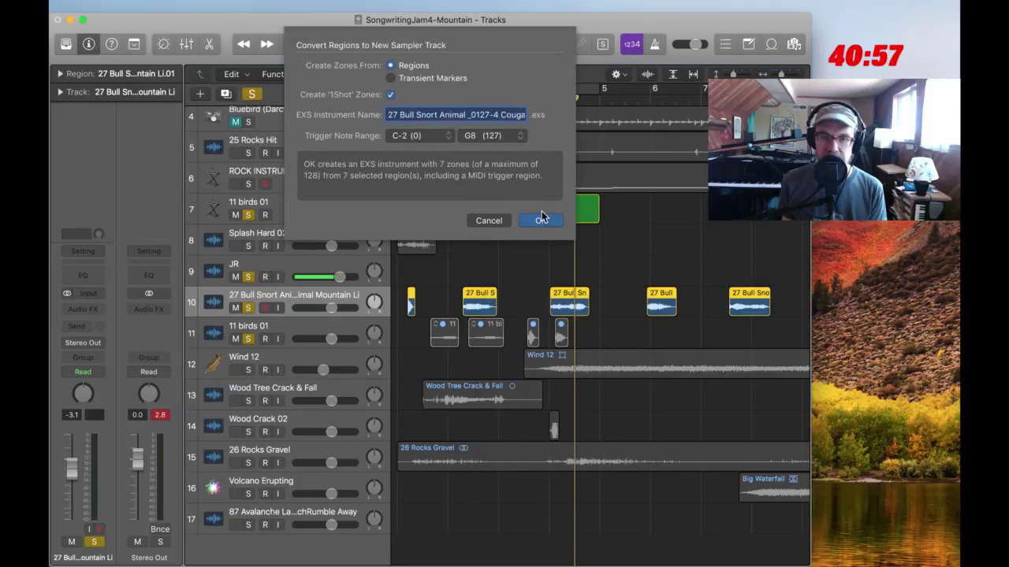
click(435, 135)
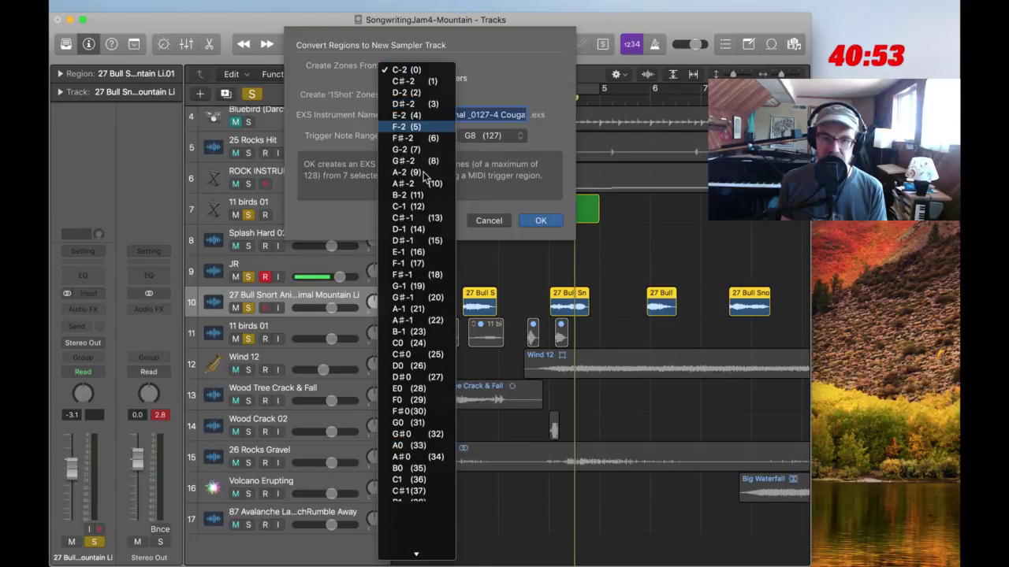
scroll(437, 381, down, 10)
scroll(437, 380, down, 2)
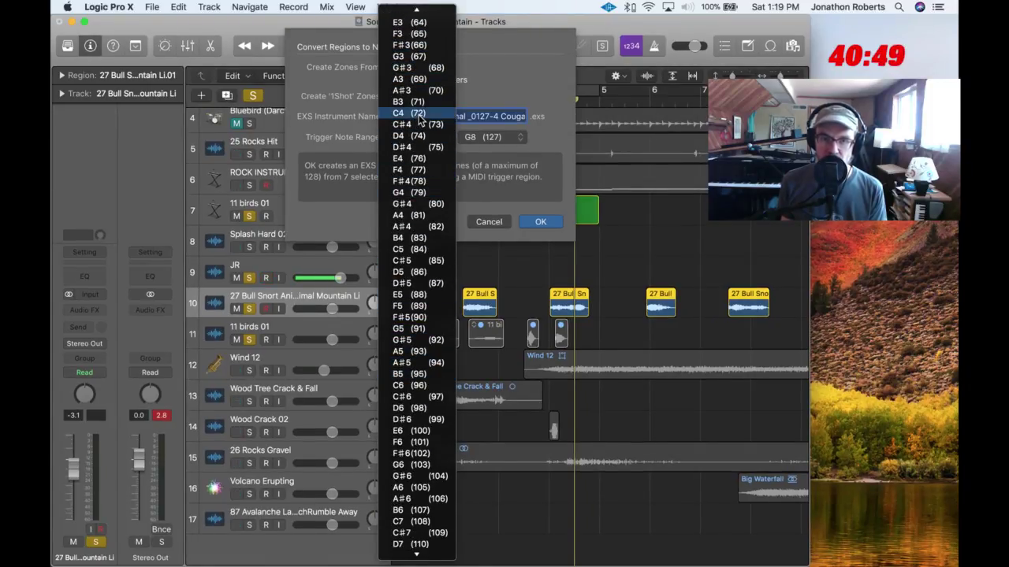
click(419, 115)
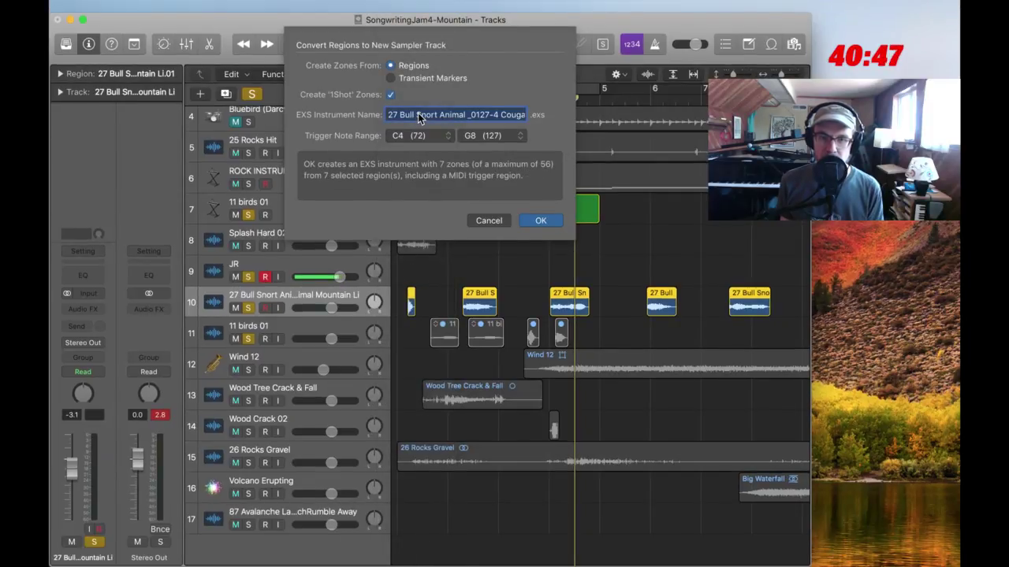
click(536, 221)
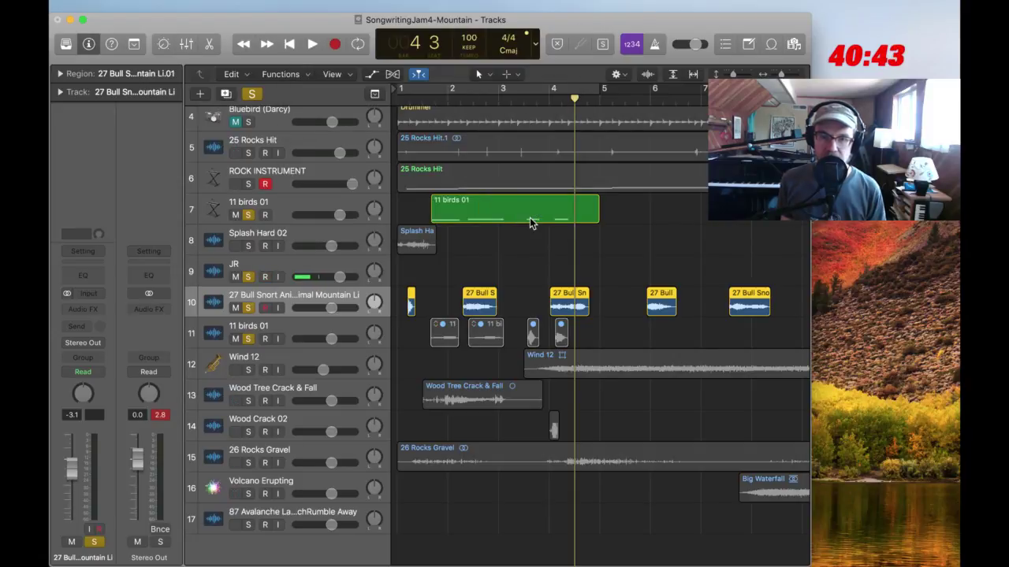
Edit the new EXS24 instrument's zones, extending the first zone down to G#1 and the last zone up to D#4
click(82, 293)
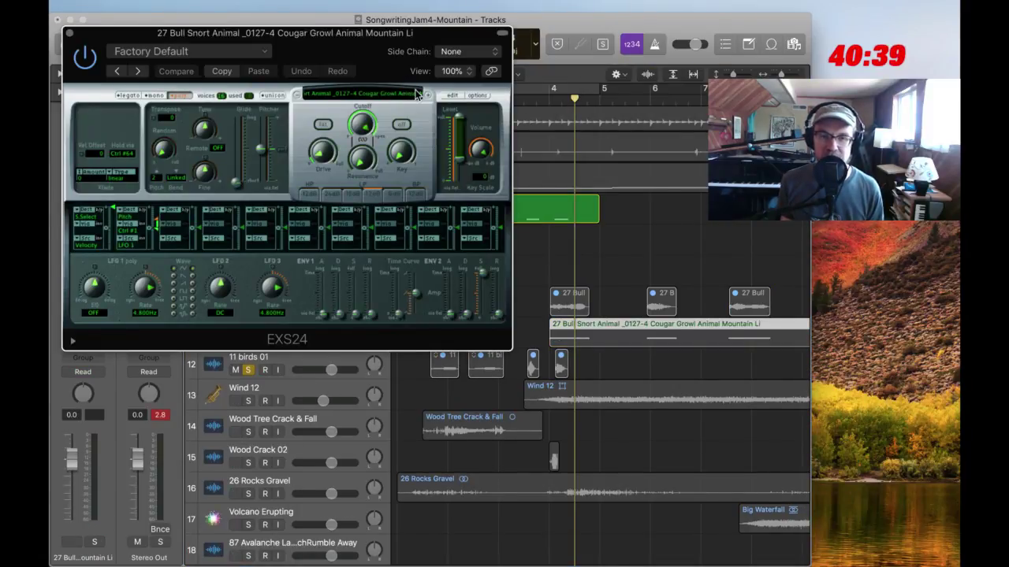
click(447, 95)
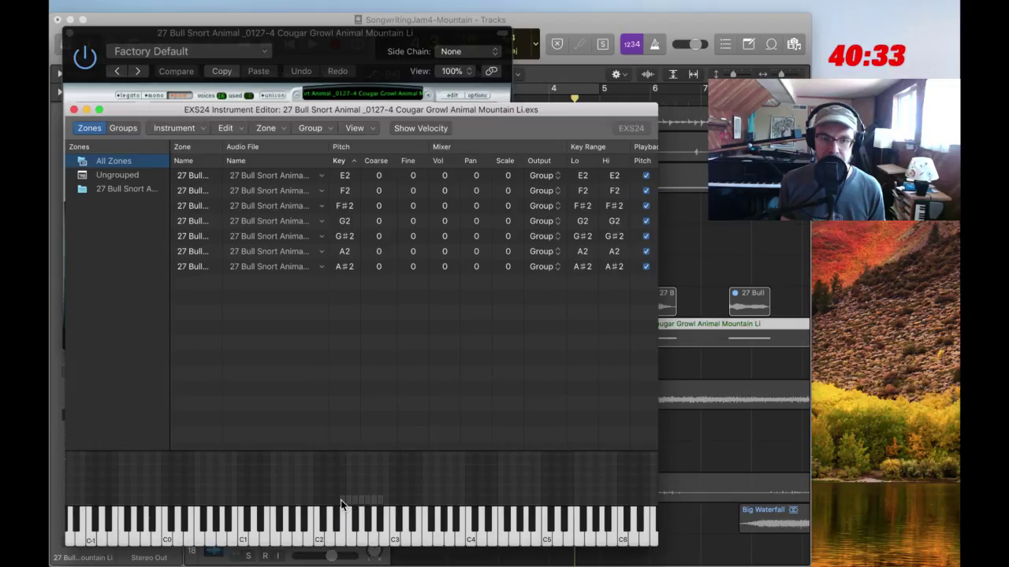
drag(340, 499, 293, 501)
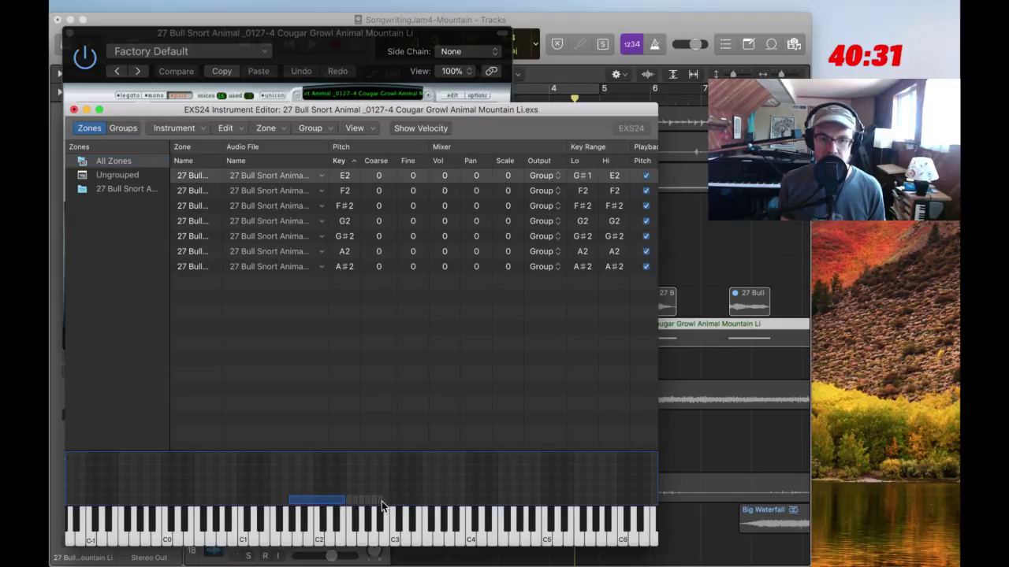
drag(381, 501, 487, 499)
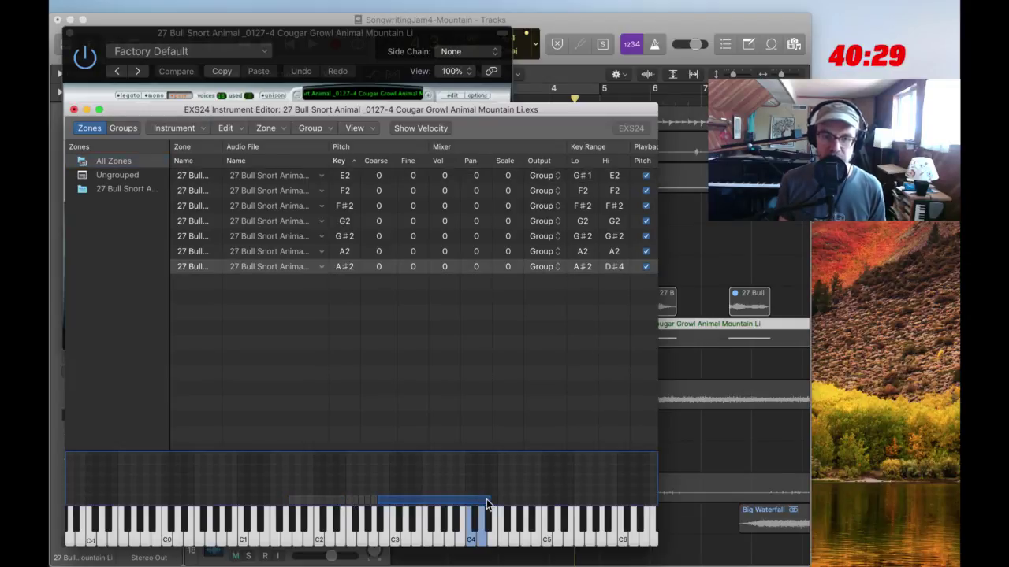
Close the instrument editor, saving the zone changes, and close the EXS24 plug-in window
click(74, 109)
click(462, 183)
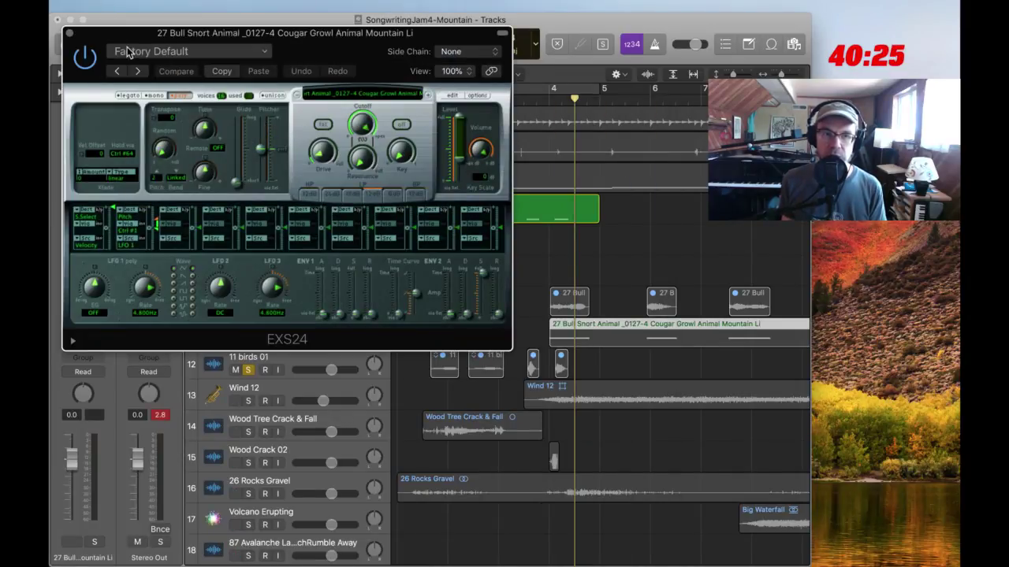
click(71, 33)
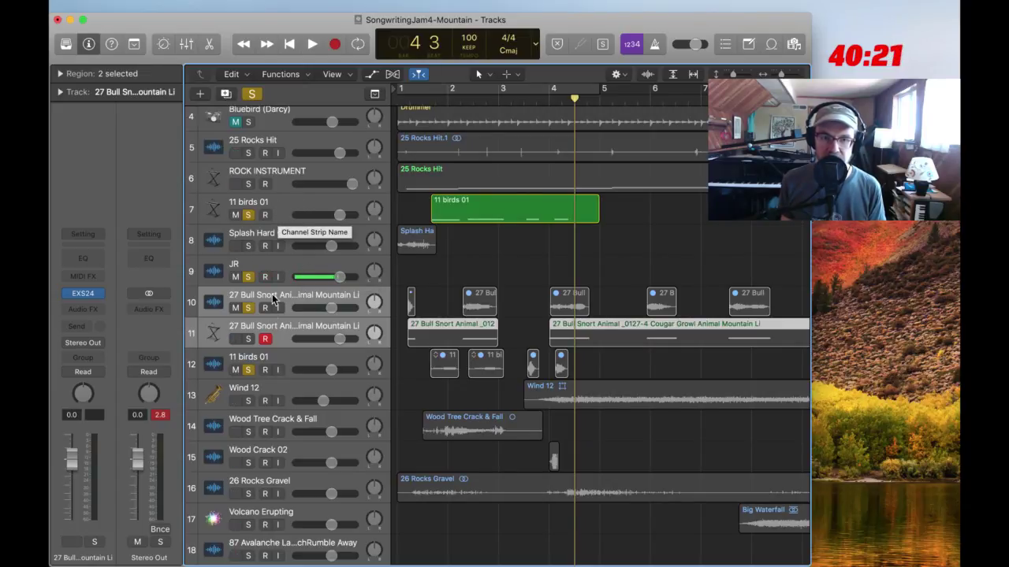
Solo the new 27 Bull Snort Animal sampler track, deselect its regions and turn on the metronome
click(247, 339)
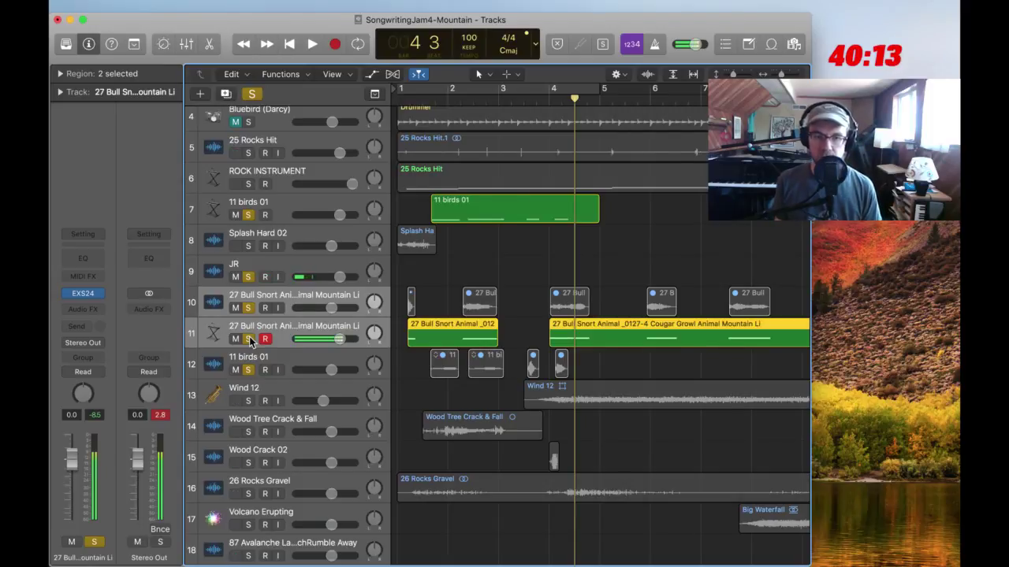
click(596, 412)
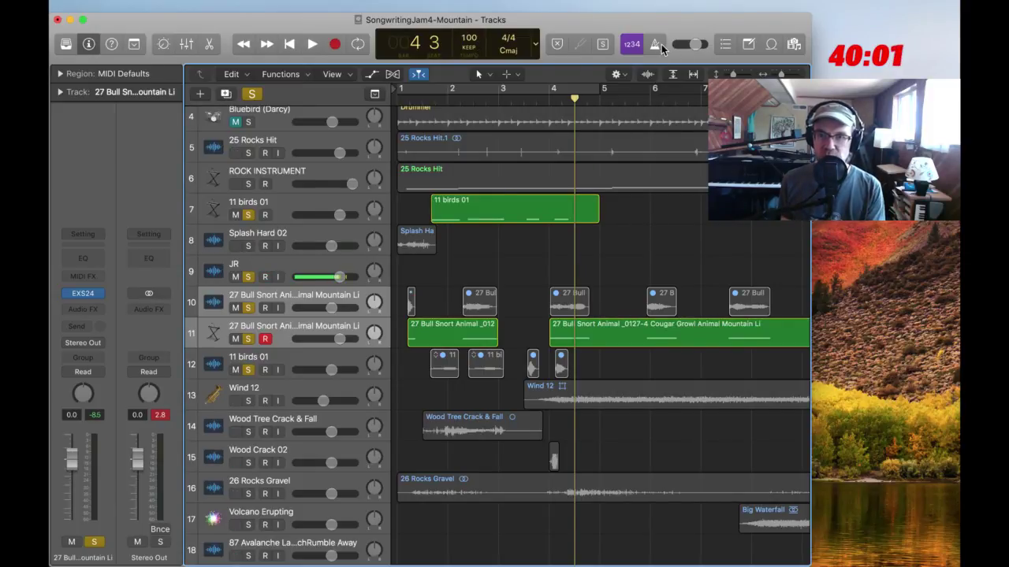
Select and solo the ROCK INSTRUMENT track and delete its 25 Rocks Hit MIDI region
scroll(493, 249, up, 3)
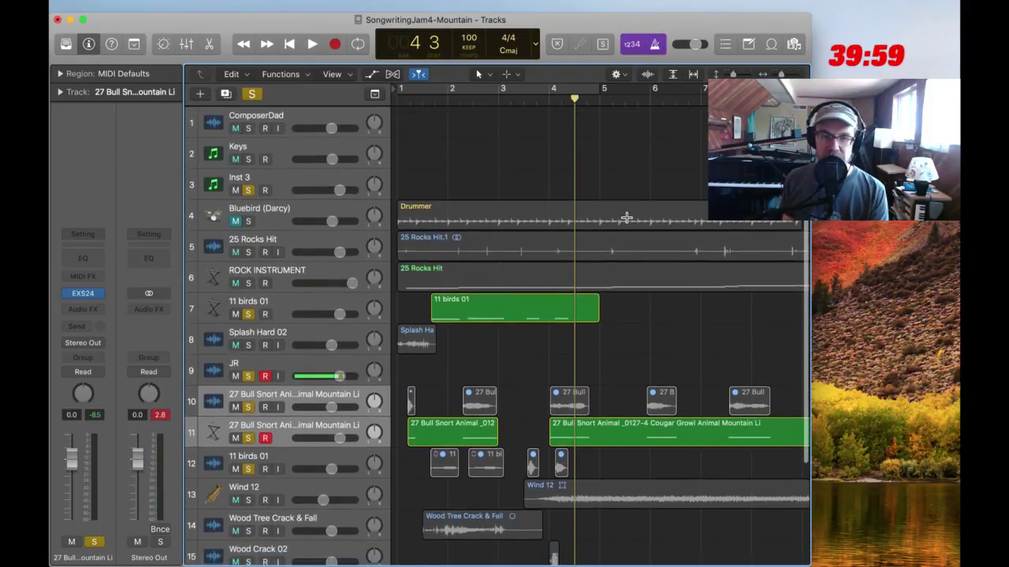
click(284, 271)
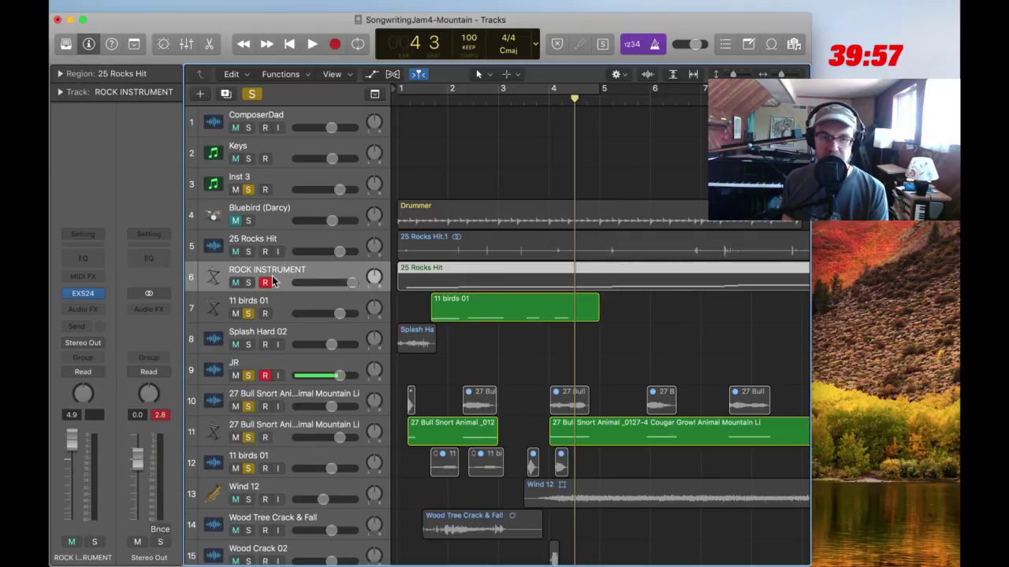
click(249, 283)
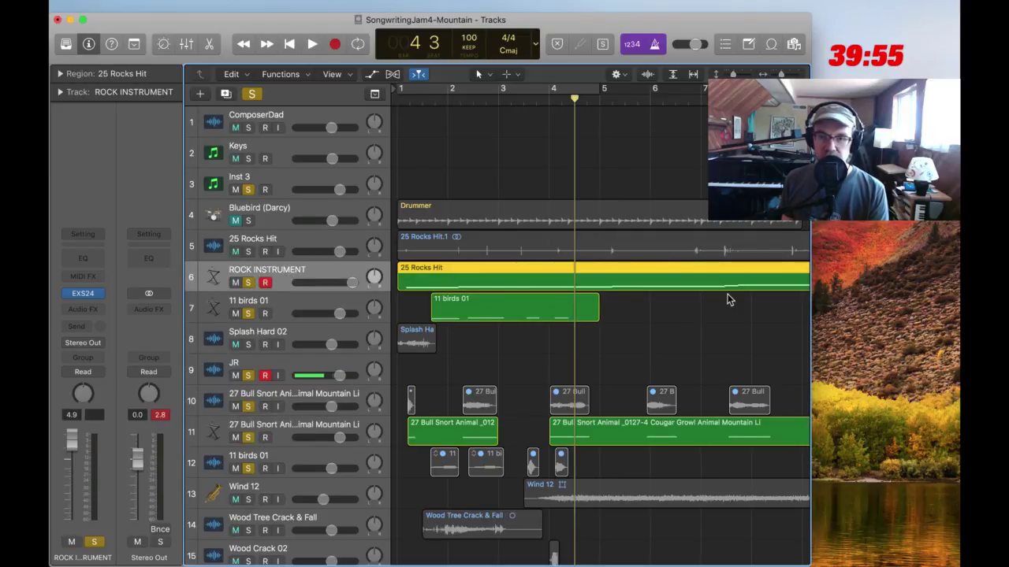
click(727, 294)
click(672, 268)
key(Delete)
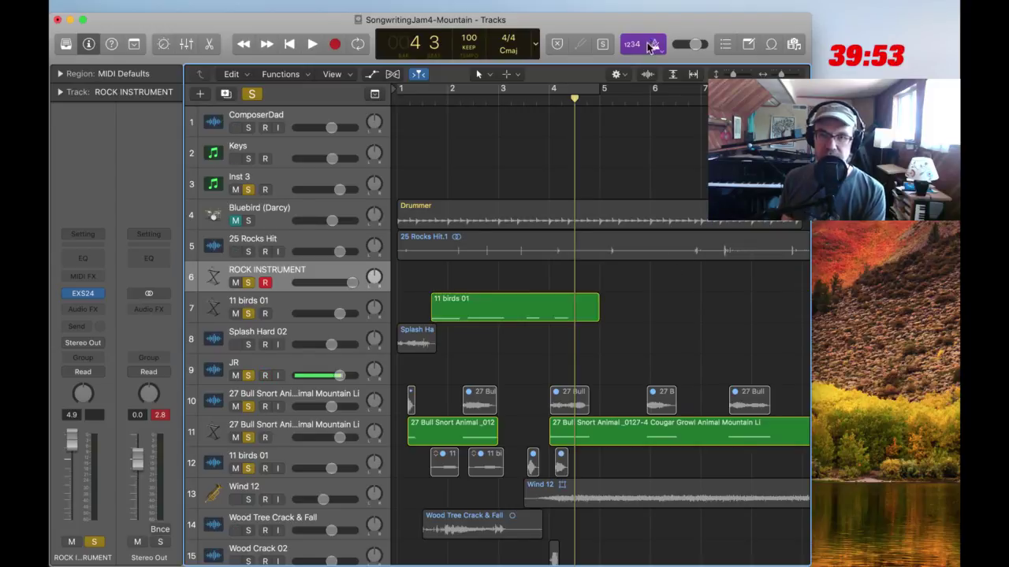
Play the song from the beginning to hear the metronome at the current tempo, and stop playback
key(space)
key(Return)
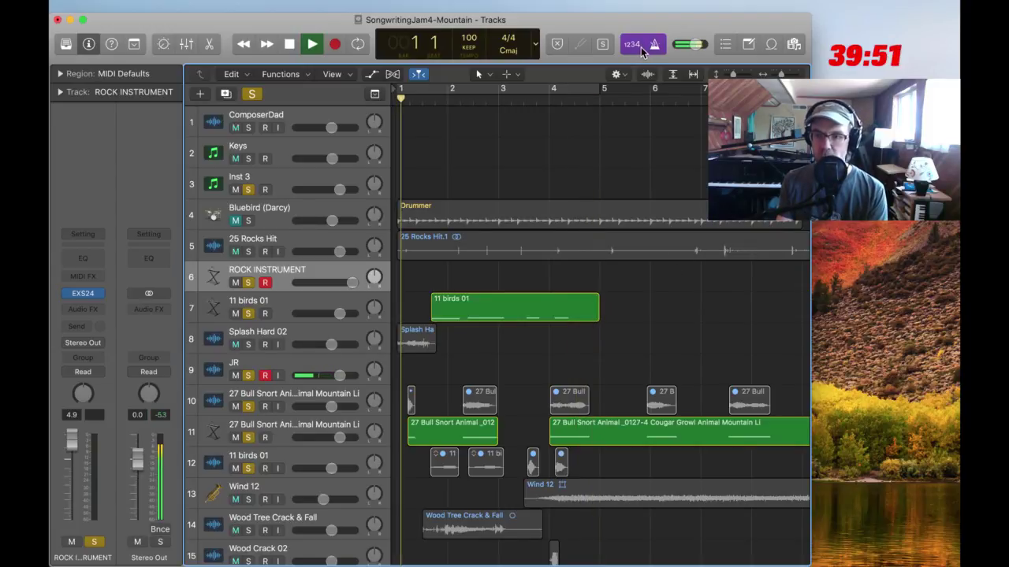
key(space)
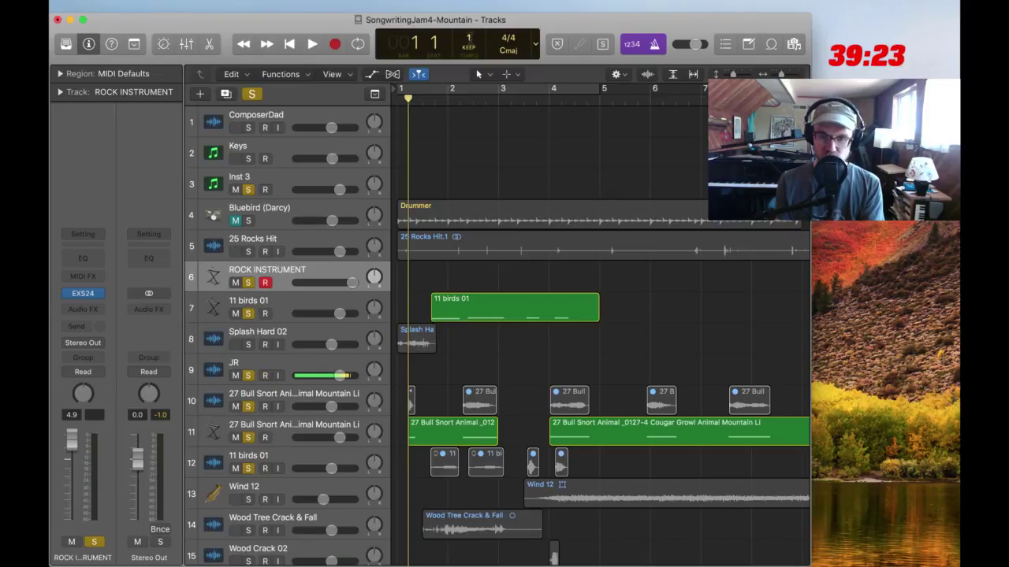
Set the project tempo to 136
text(36)
key(Return)
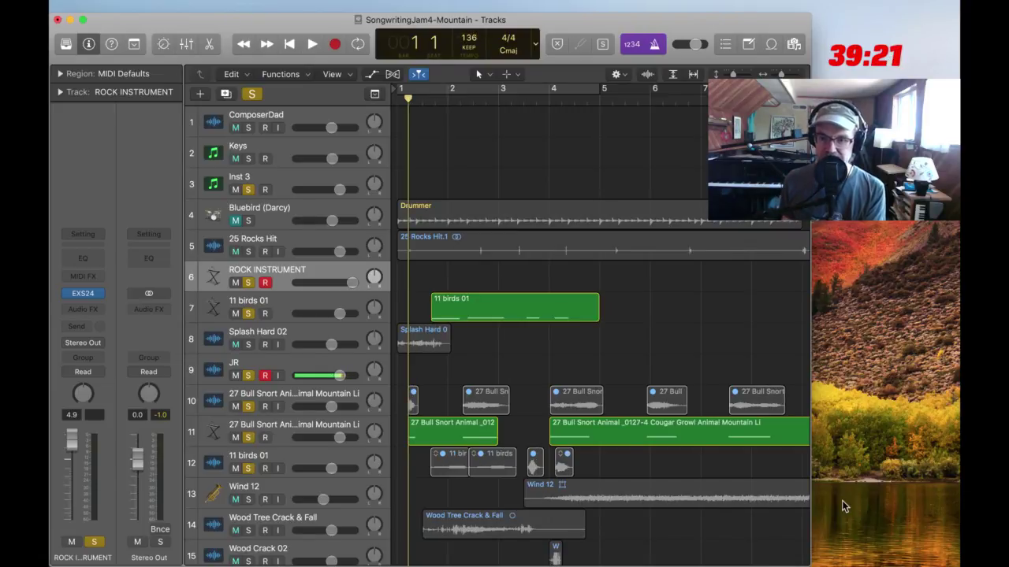
click(842, 500)
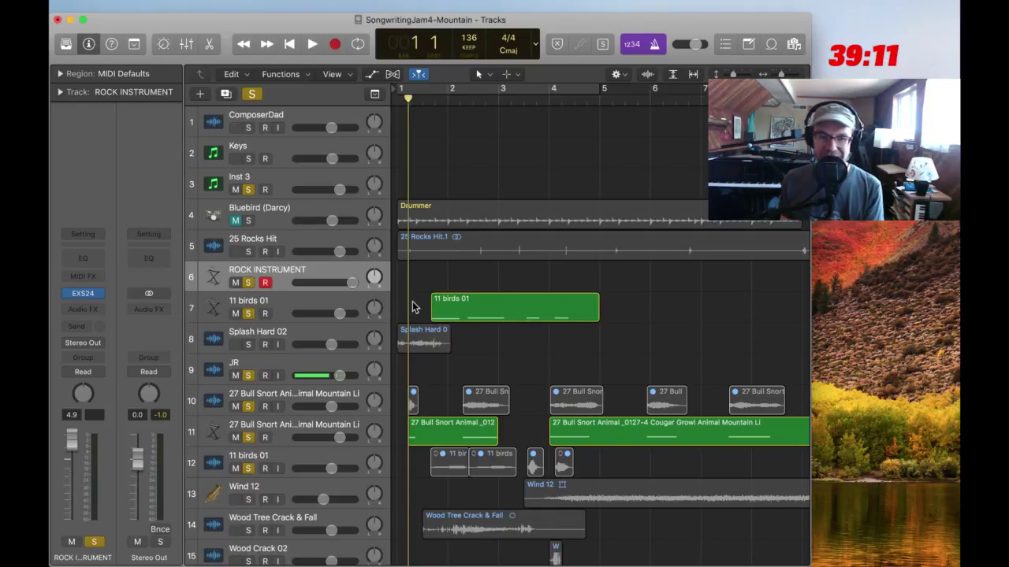
Play the song to hear the metronome at the new tempo, stop playback and return to the beginning
click(312, 44)
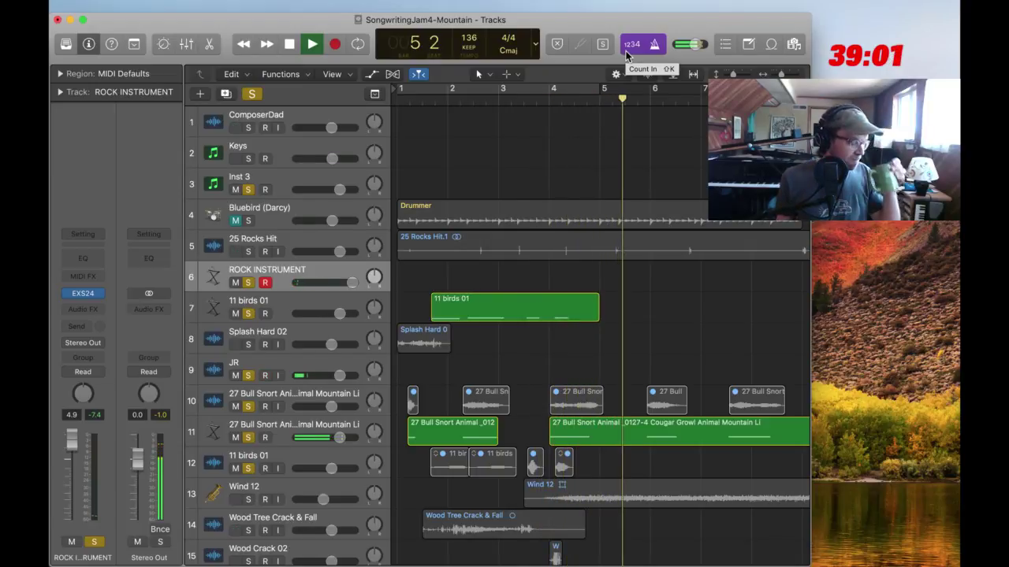
click(290, 45)
key(Return)
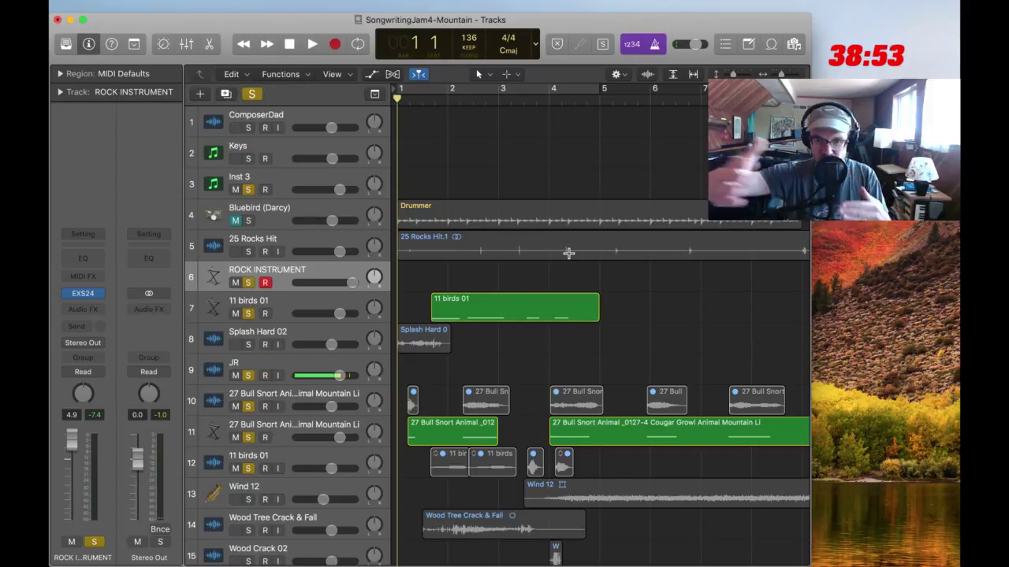
scroll(568, 252, down, 1)
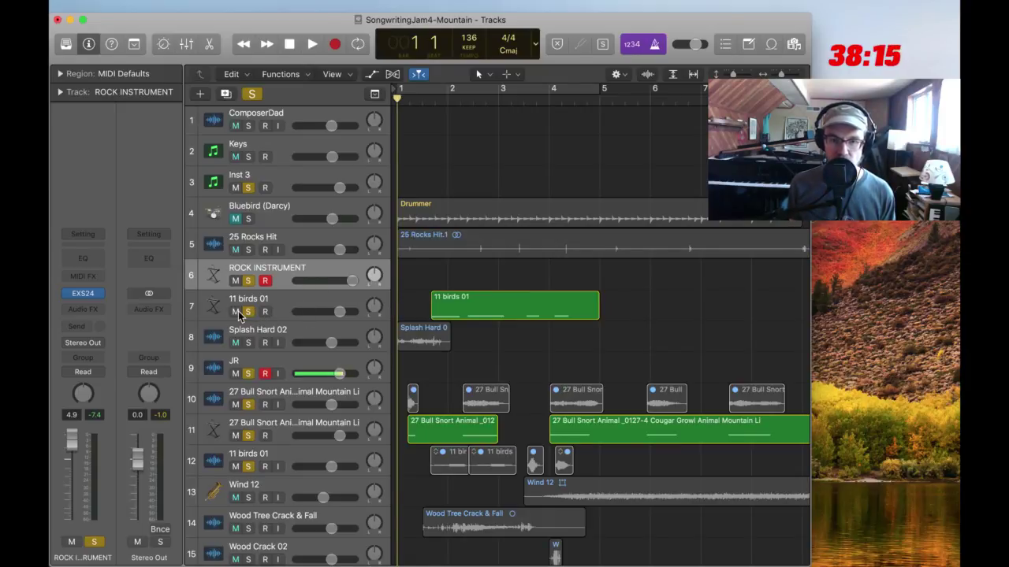
Delete the green 11 birds 01 MIDI region and the first 27 Bull Snort Animal MIDI region on track 11
click(442, 306)
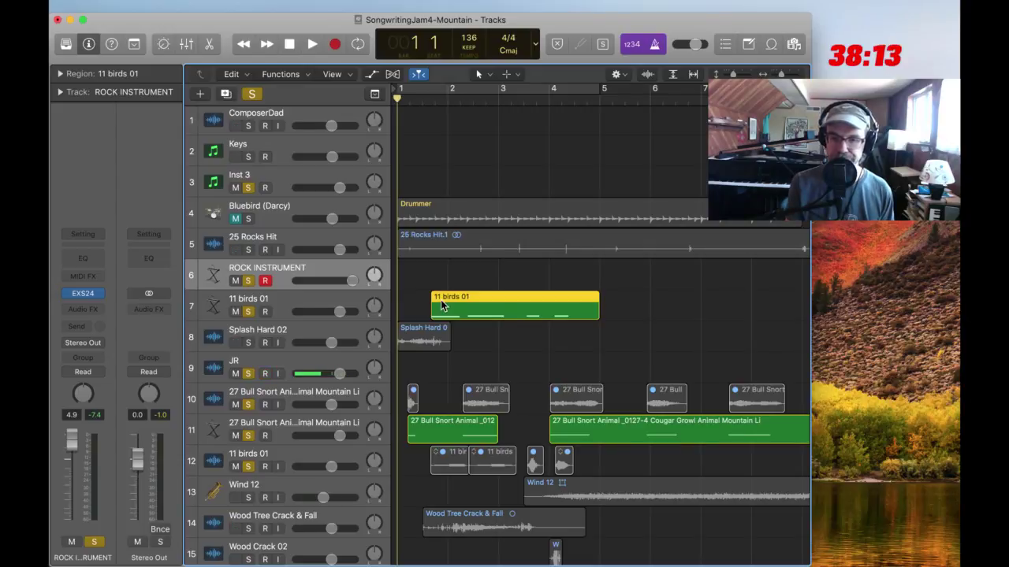
key(Delete)
click(423, 430)
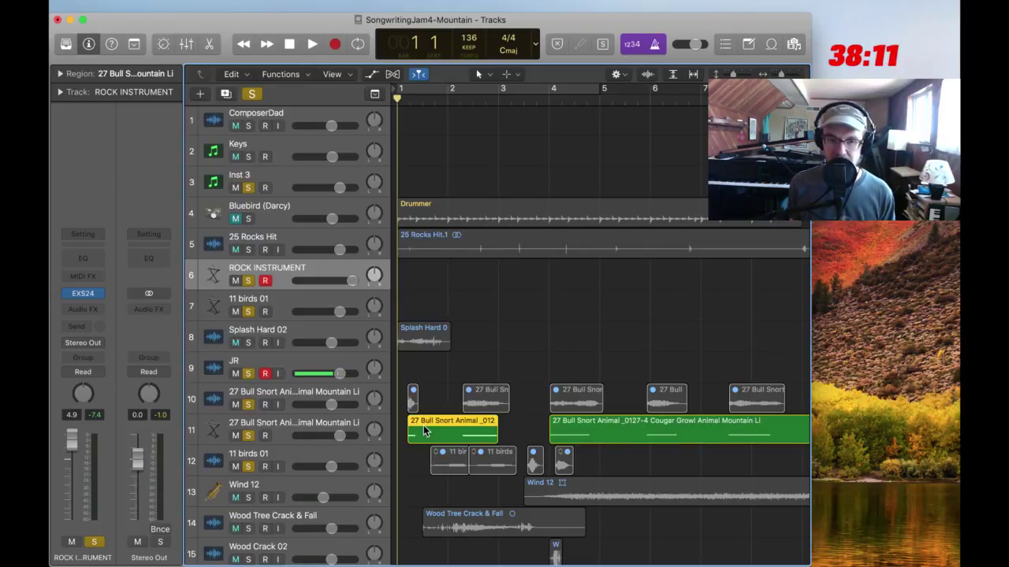
key(Delete)
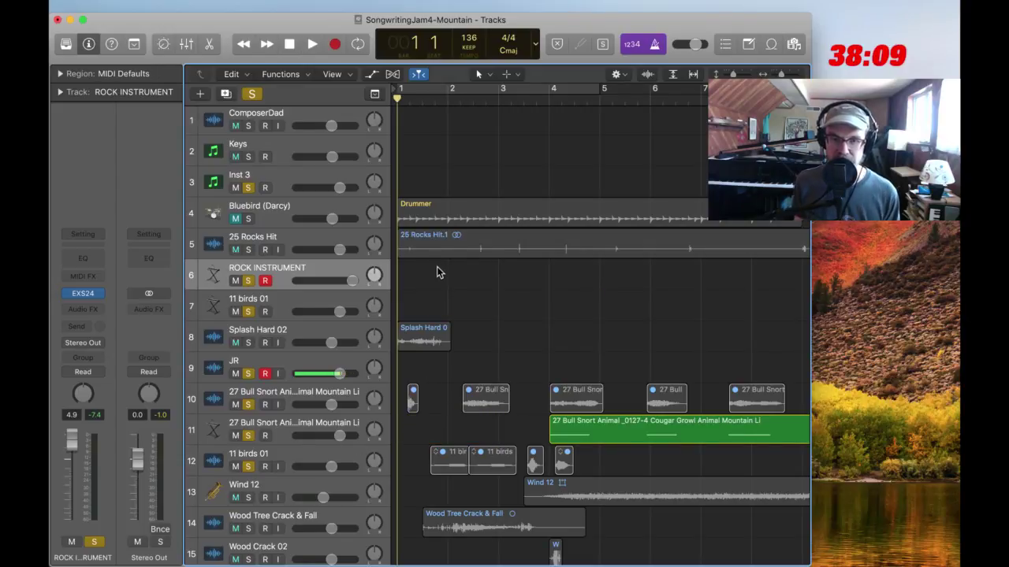
Record a rock-hit pattern from bar 1 on the ROCK INSTRUMENT track and trim its region to end at bar 5
key(r)
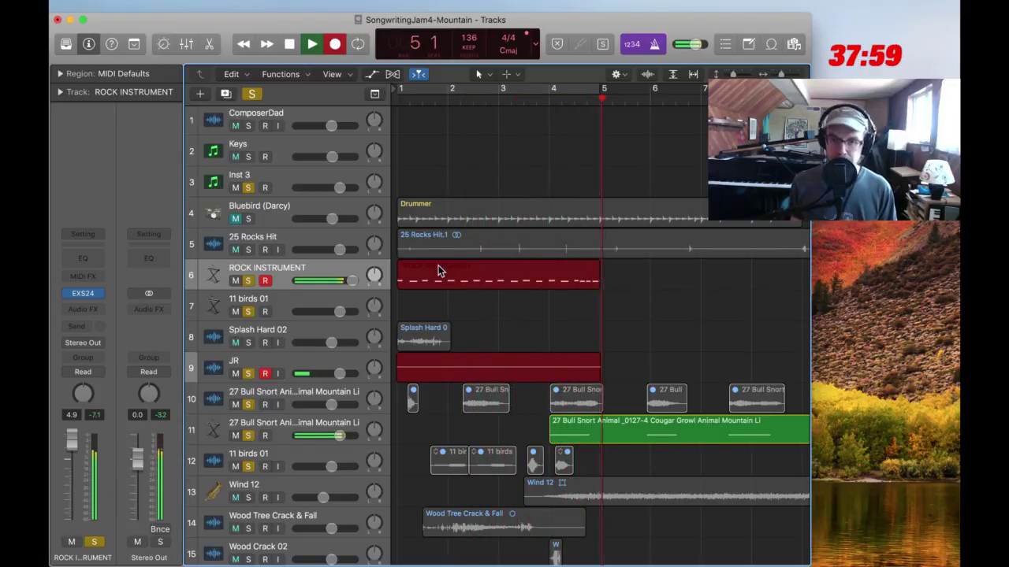
key(space)
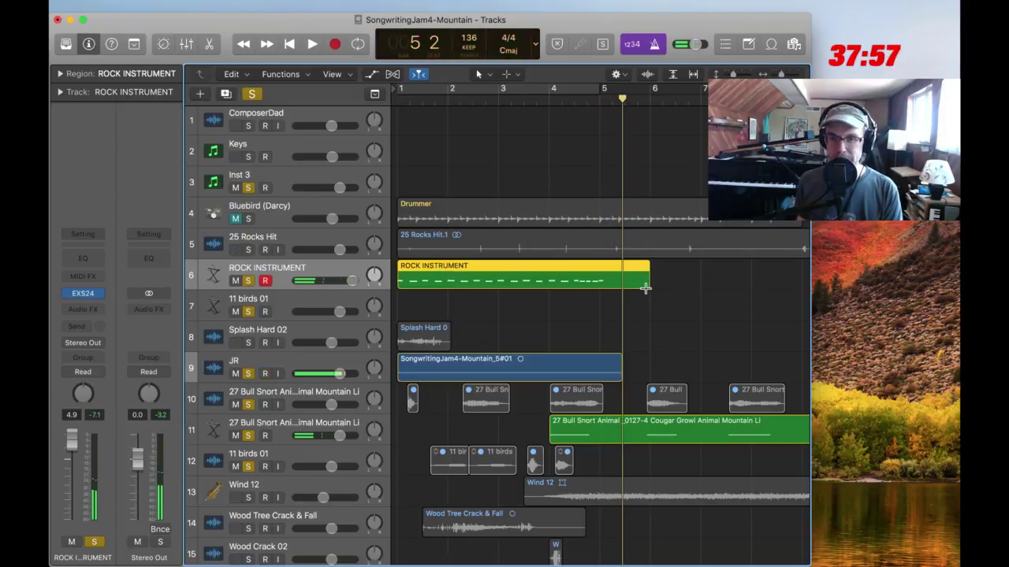
drag(649, 288, 599, 288)
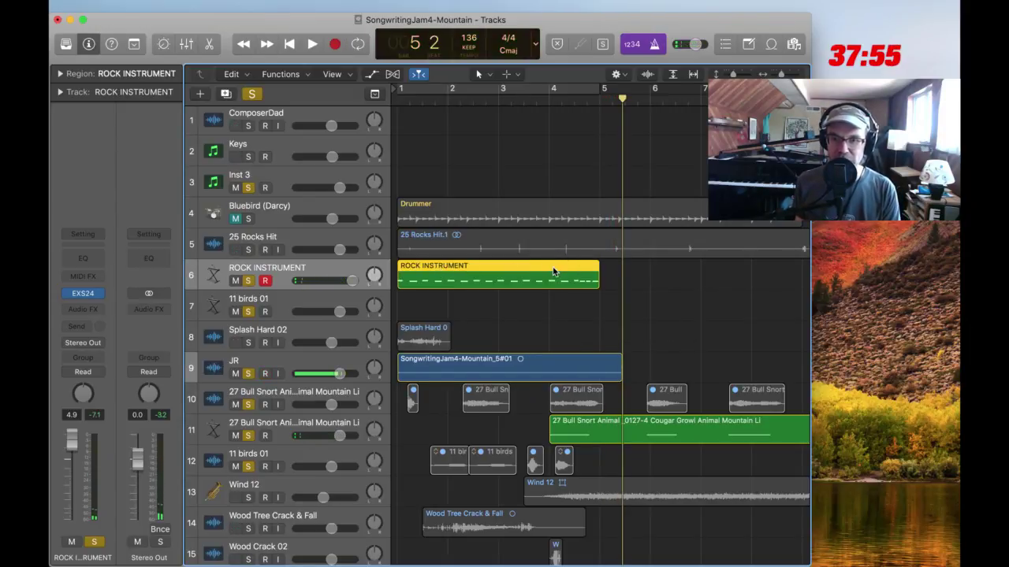
Open the ROCK INSTRUMENT region in an enlarged Piano Roll and quantize all its notes to 1/16 Note
double_click(551, 273)
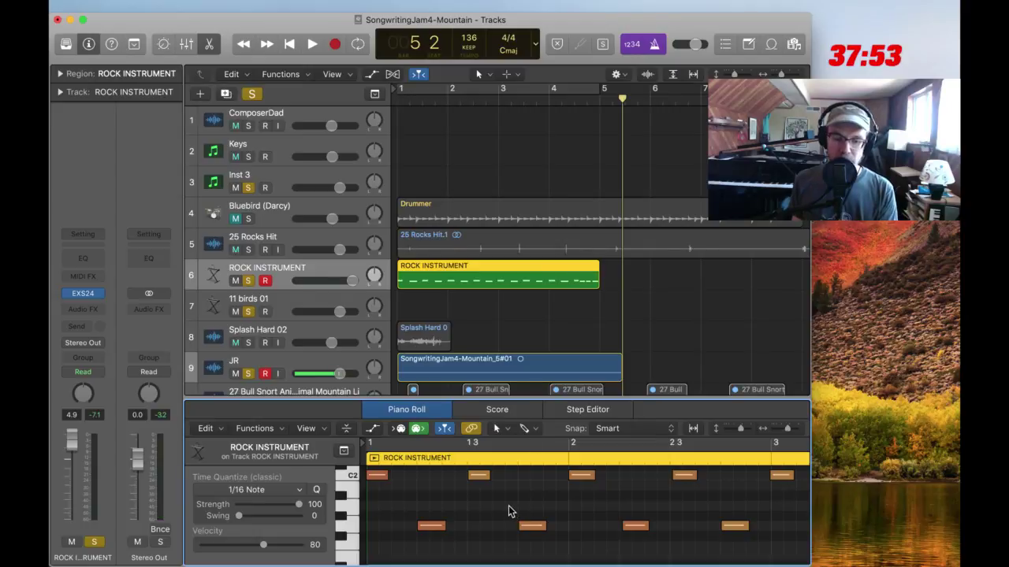
key(super+a)
drag(539, 398, 538, 311)
click(486, 473)
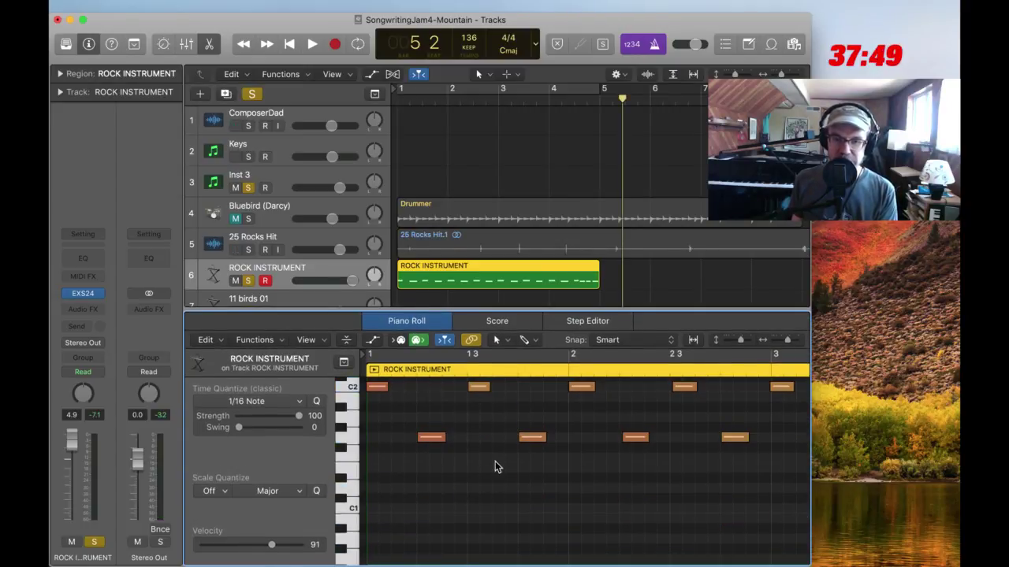
key(super+a)
key(q)
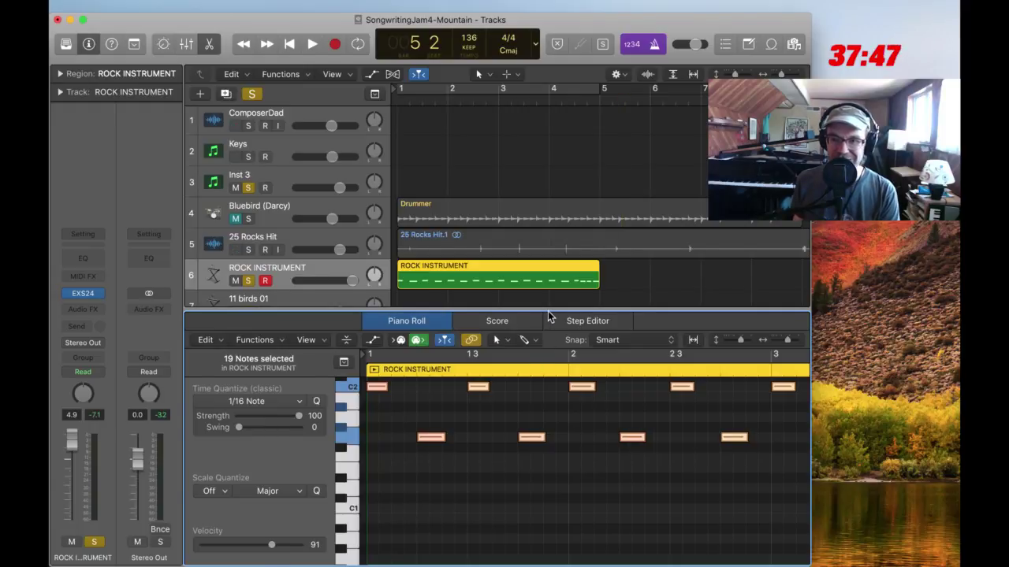
Close the Piano Roll, play the quantized rock pattern from the beginning and stop playback
key(p)
key(Return)
key(space)
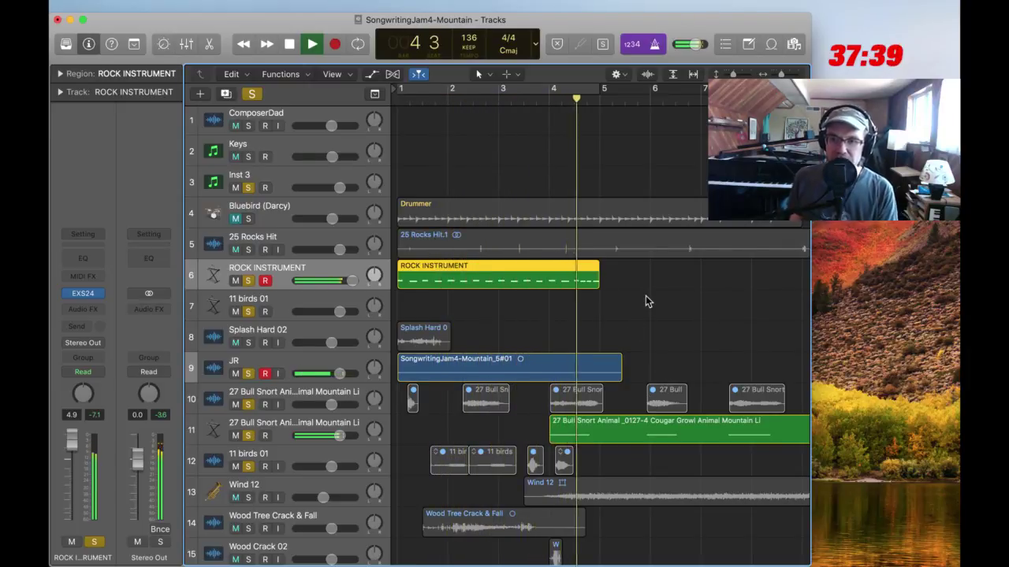
key(space)
Reopen the ROCK INSTRUMENT region's notes, lower the second-to-last note to E1 and play back the ending
click(615, 288)
double_click(592, 282)
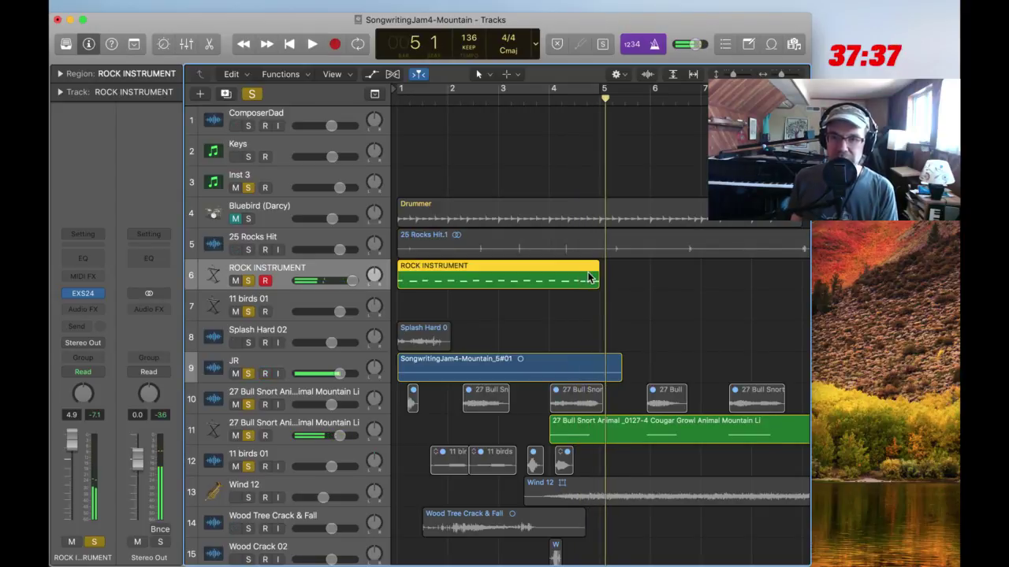
scroll(735, 415, down, 6)
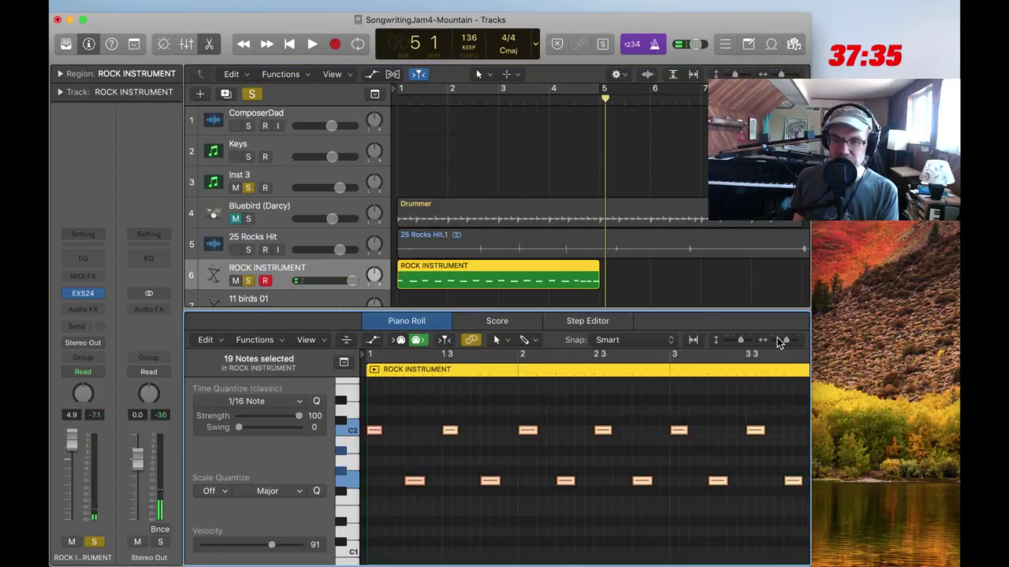
scroll(625, 452, up, 8)
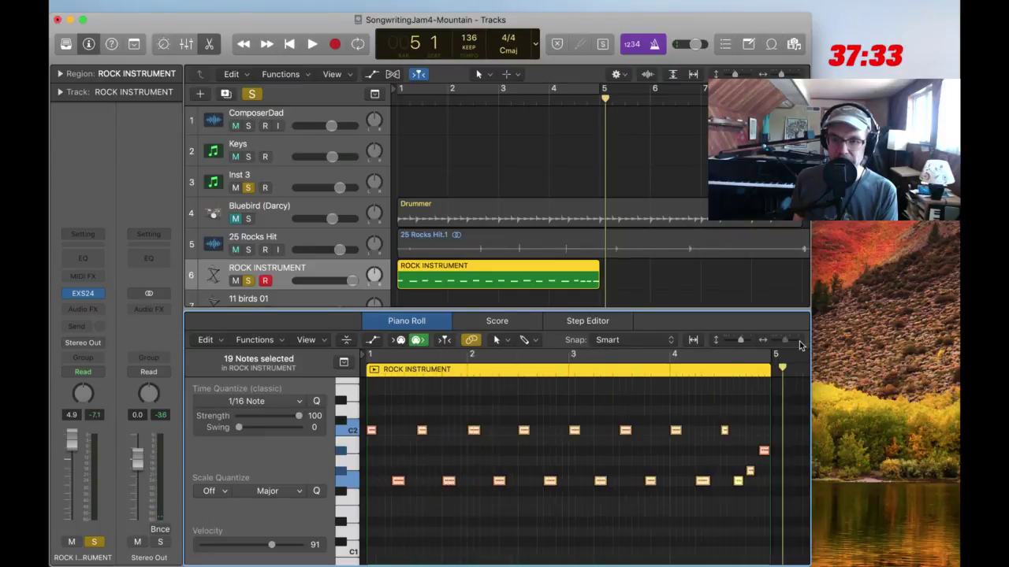
click(592, 455)
scroll(592, 451, right, 3)
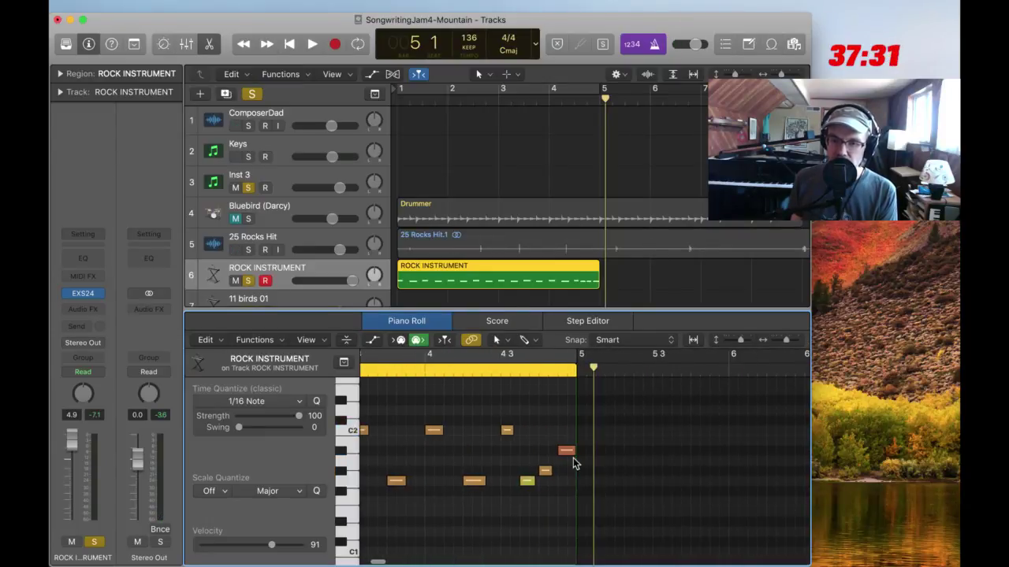
drag(547, 476, 544, 508)
key(space)
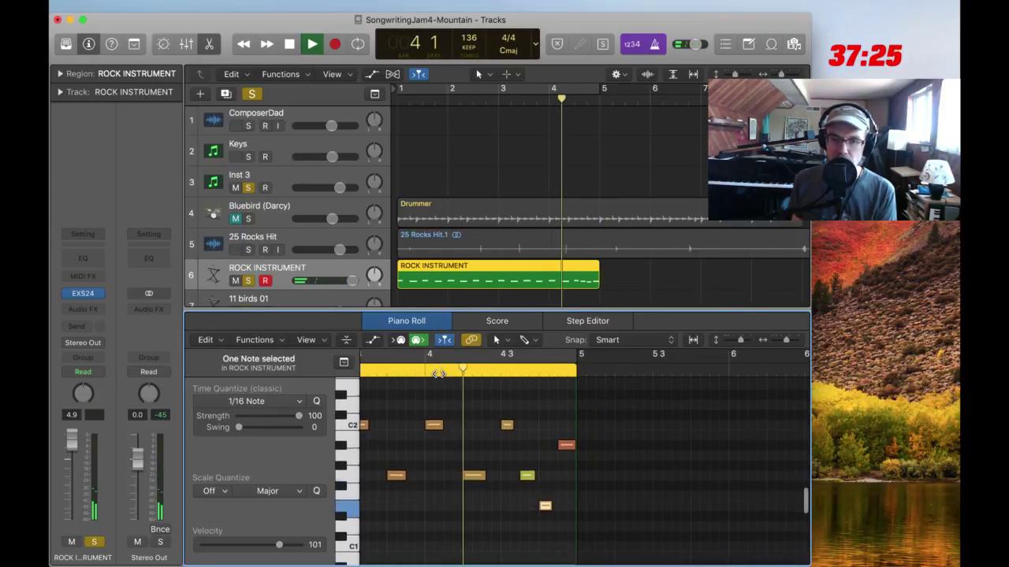
key(space)
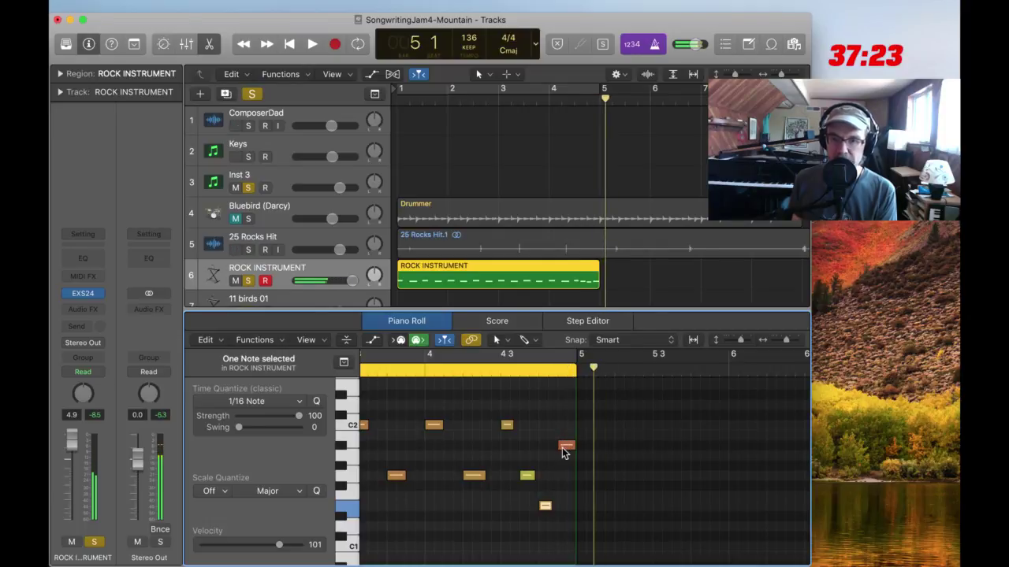
Lower the last note of the rock pattern to F#1 and play the ending from before bar 4
drag(565, 446, 566, 489)
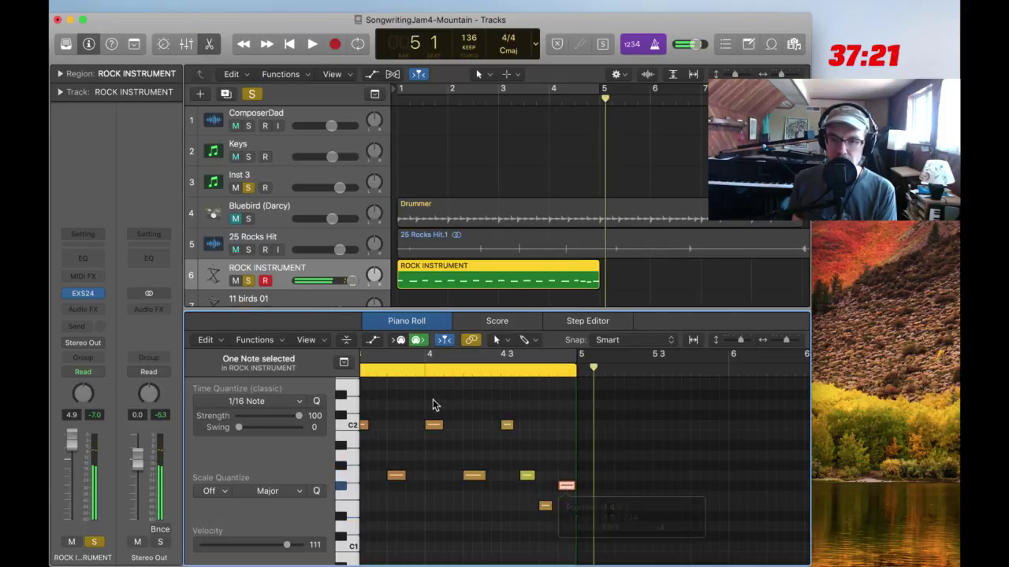
click(397, 371)
key(space)
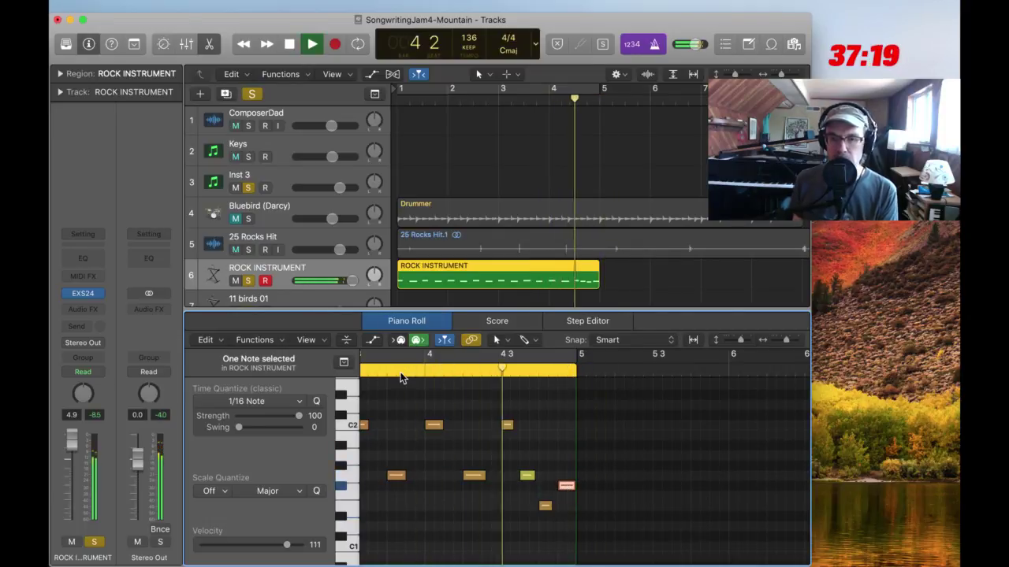
key(space)
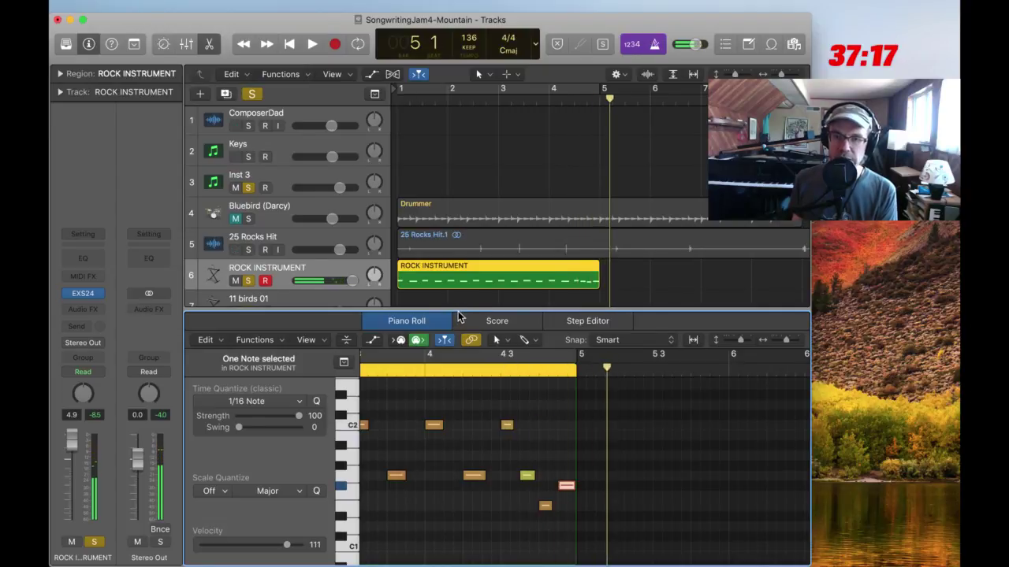
Close the Piano Roll, turn off the metronome and play the rock pattern from the beginning
key(p)
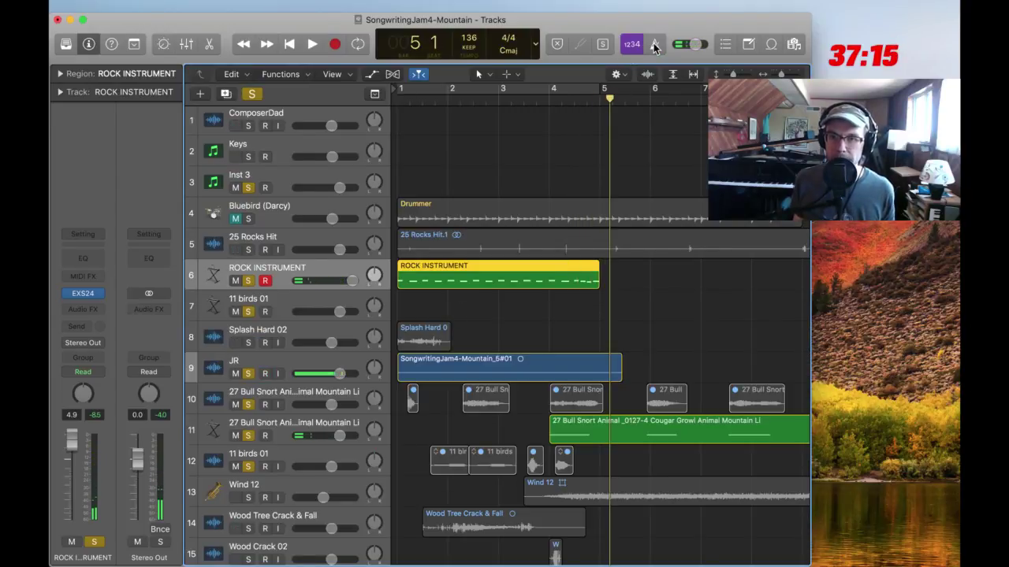
key(Return)
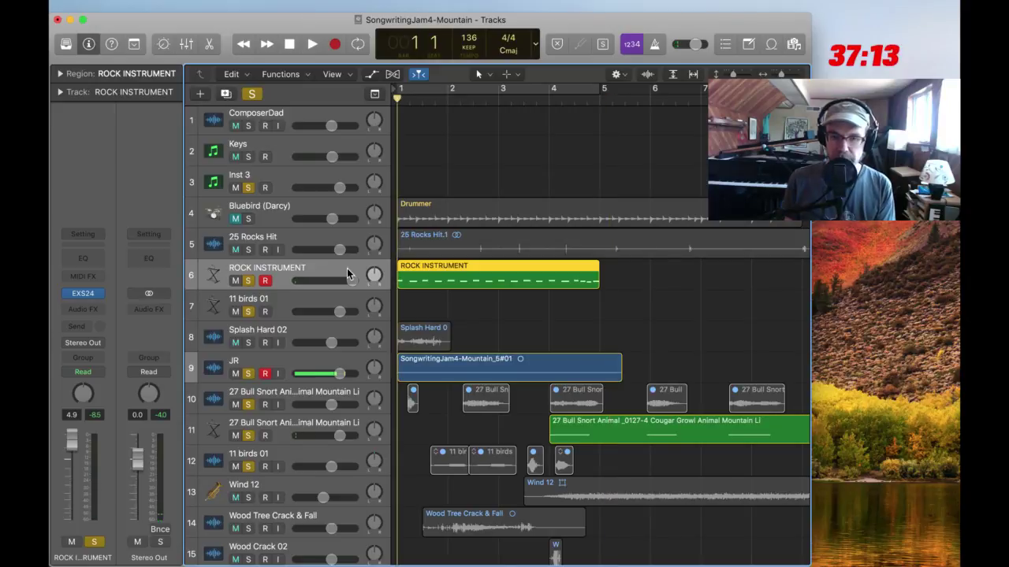
key(space)
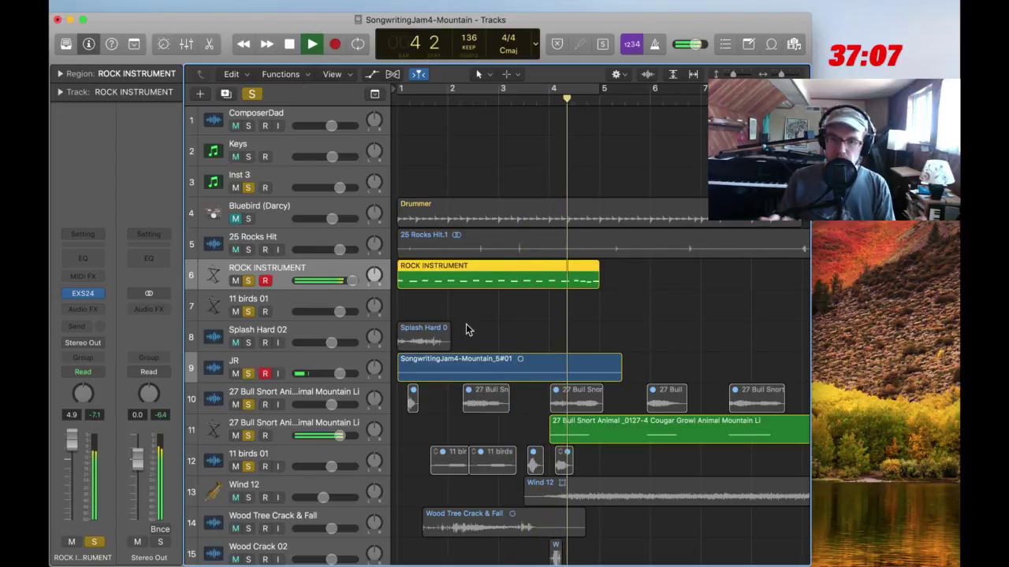
key(space)
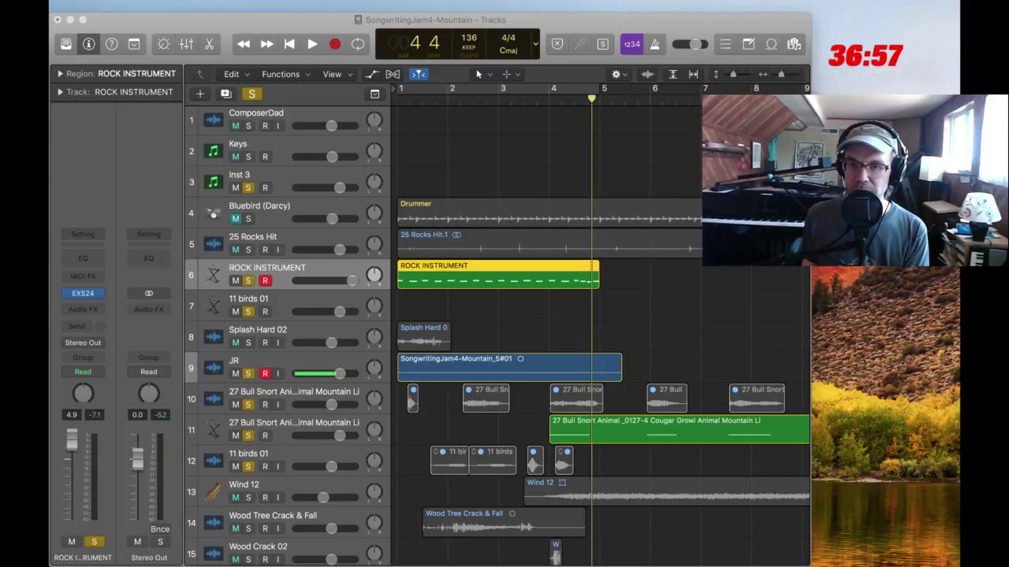
Switch back to Logic Pro, replay the opening bars of the rock pattern and stop playback
key(super+Tab)
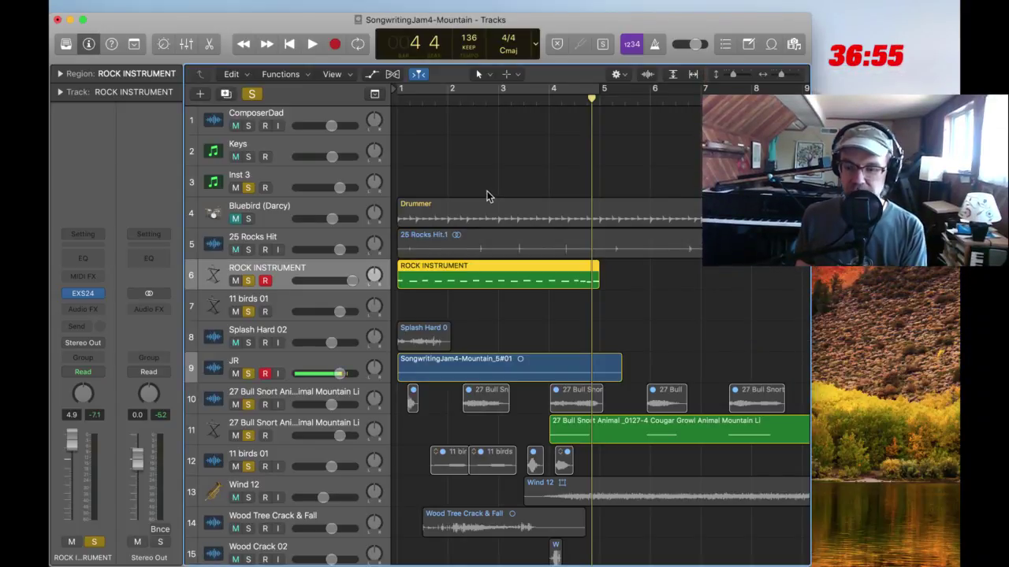
key(Return)
key(space)
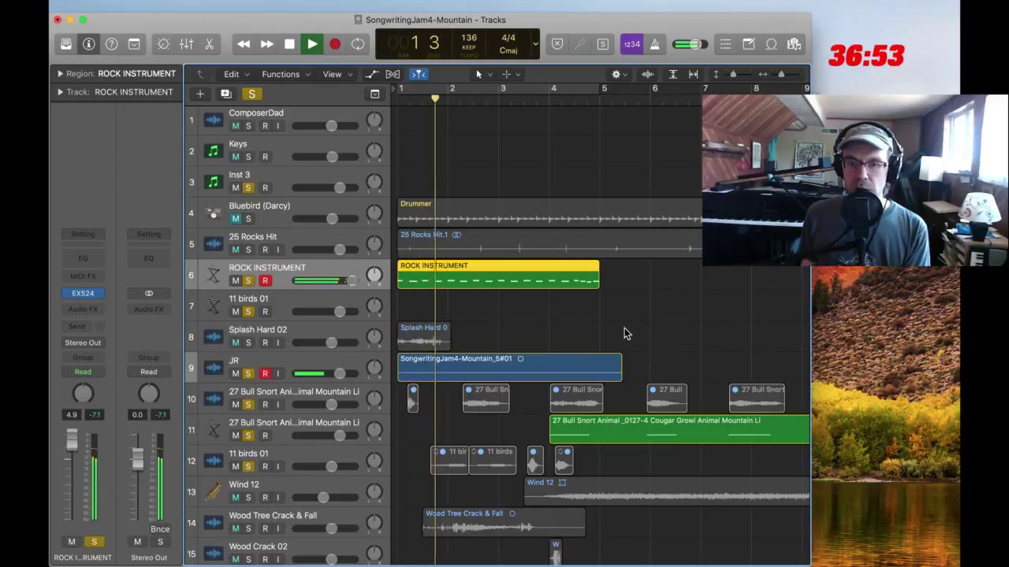
scroll(624, 328, down, 1)
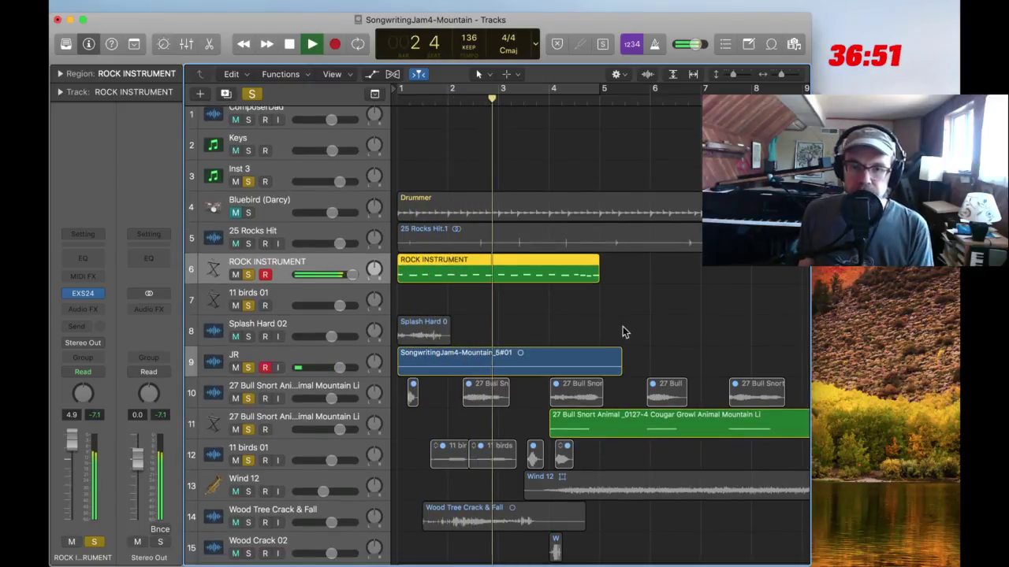
key(space)
Copy the ROCK INSTRUMENT region to bar 5, directly after the original, and deselect the copy
scroll(595, 338, up, 1)
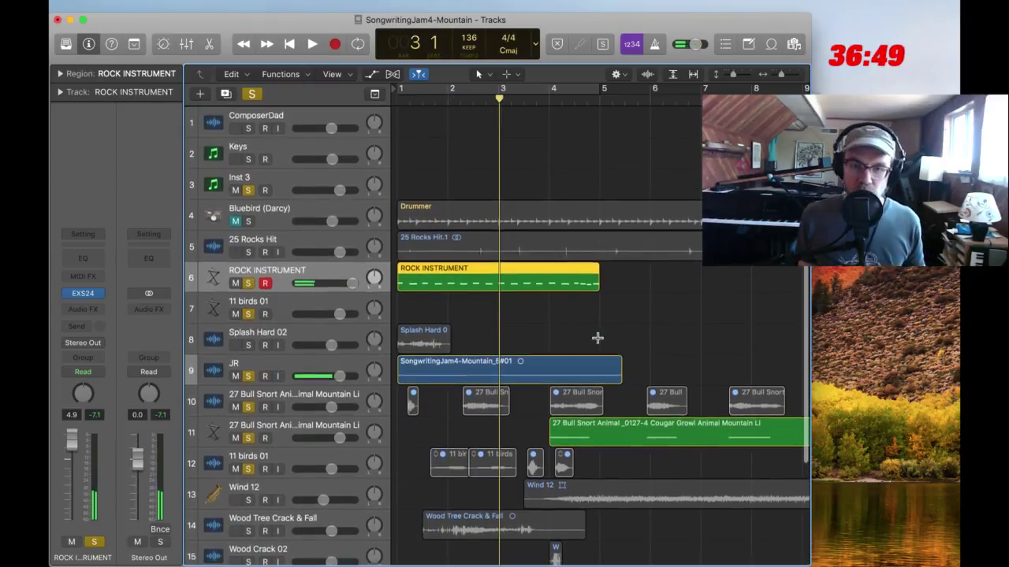
drag(459, 271, 662, 275)
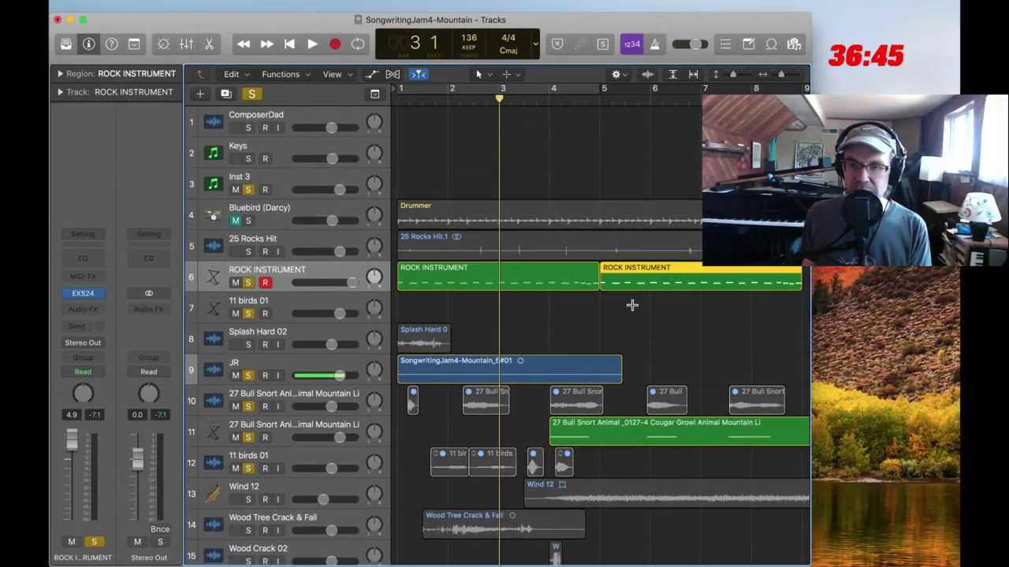
click(635, 310)
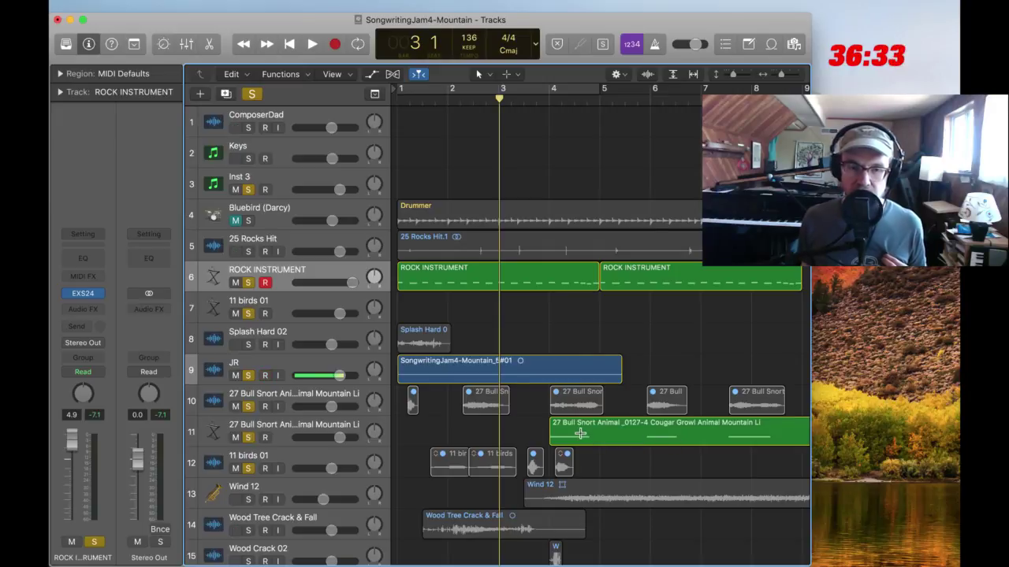
Rename the Inst 3 track as Balaphon
double_click(246, 180)
text(Ba)
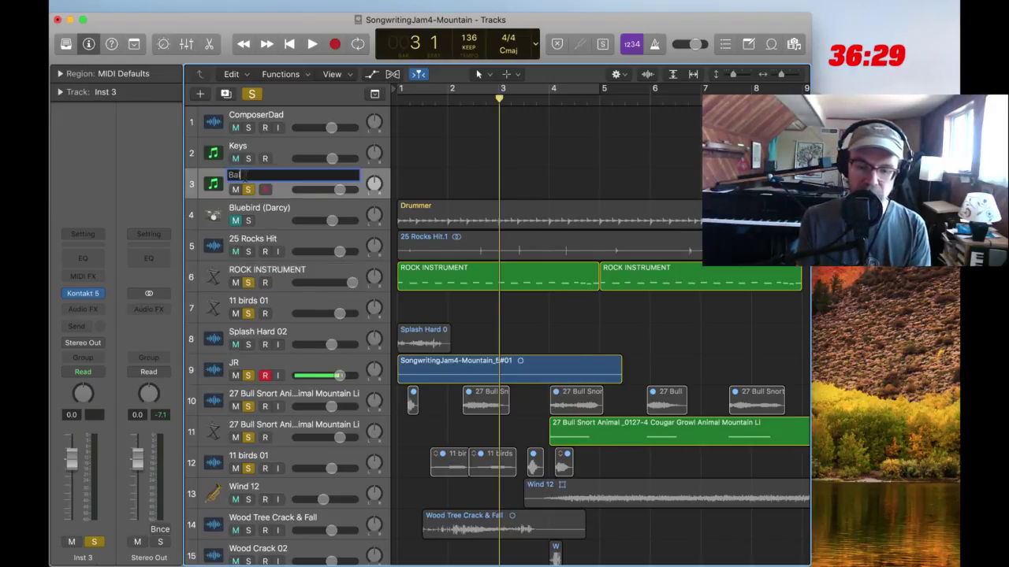
text(laphon)
key(Return)
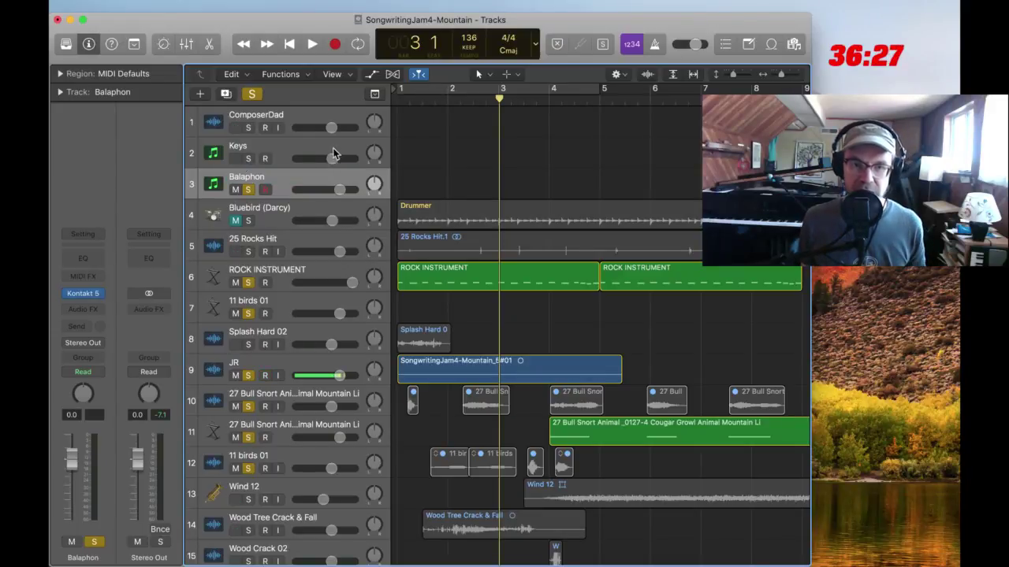
Select the 11 birds 01 sampler track and look through the project's track list
click(307, 301)
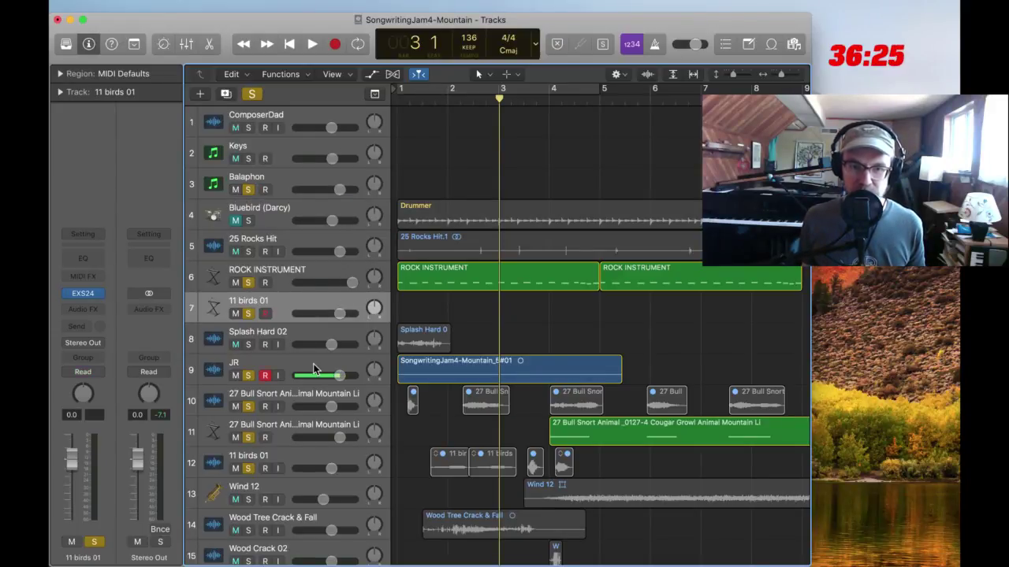
scroll(466, 416, down, 2)
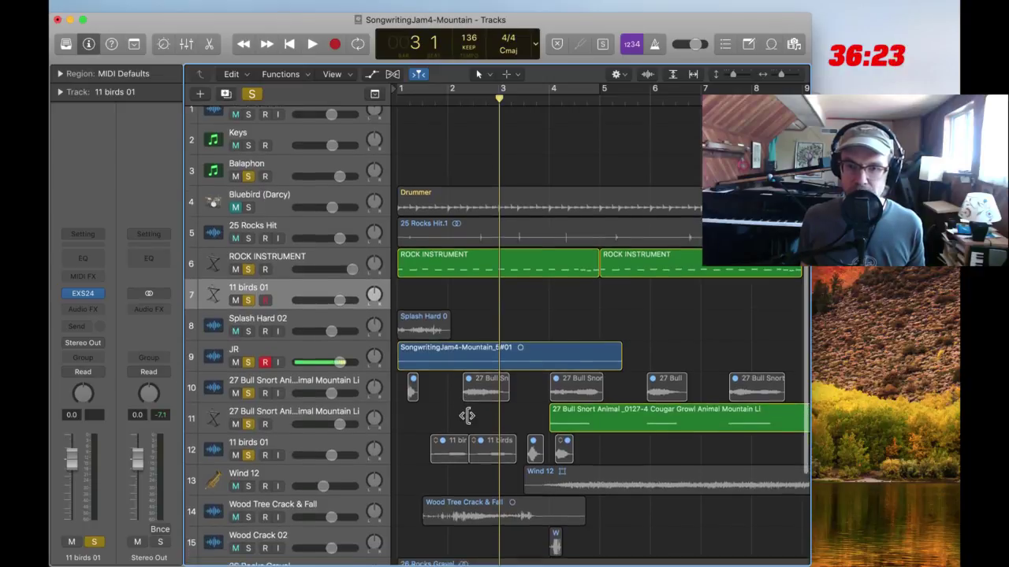
scroll(465, 414, down, 3)
scroll(466, 416, up, 3)
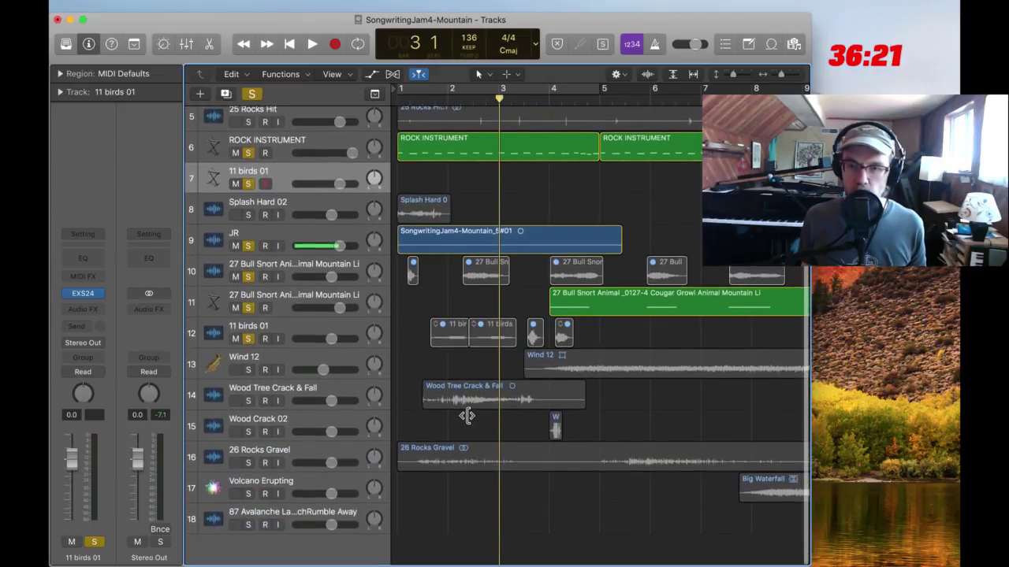
scroll(466, 416, up, 1)
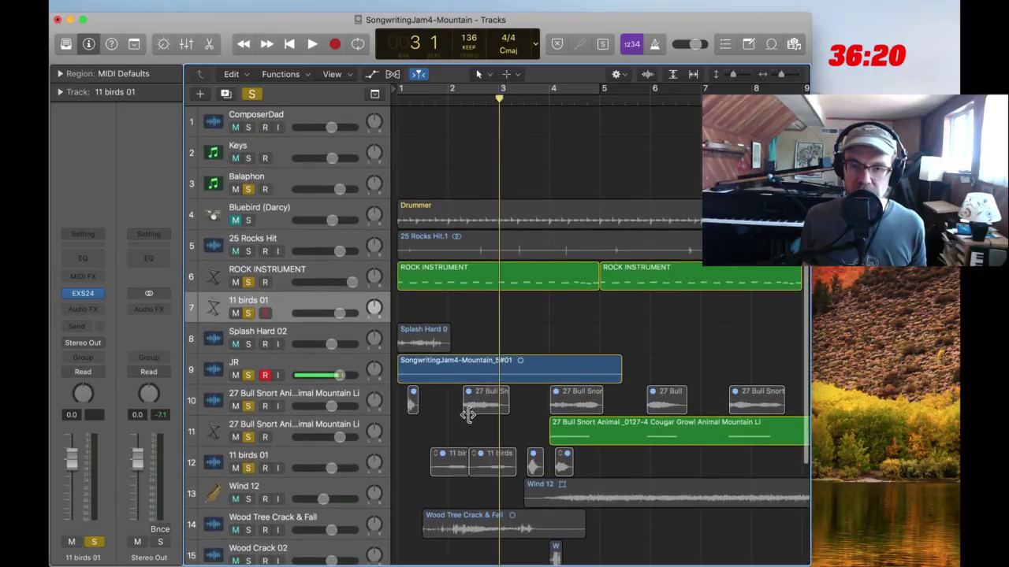
click(861, 413)
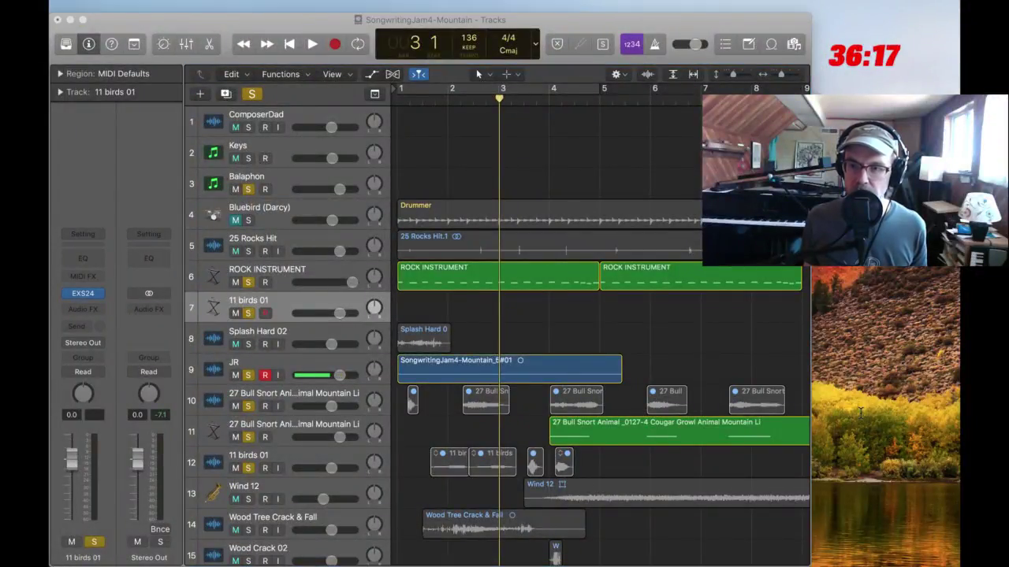
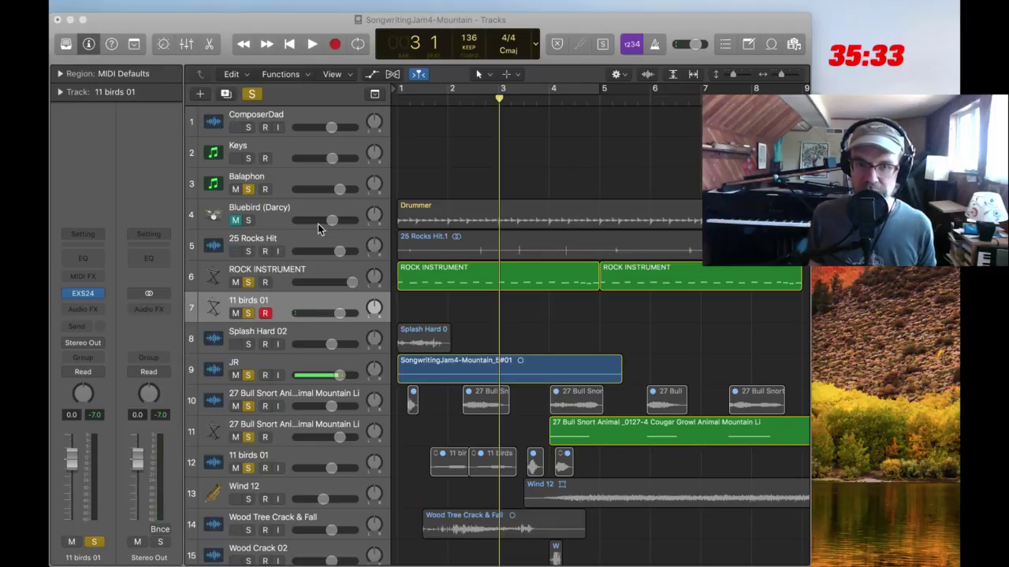
Try to record a take of the 11 birds 01 instrument from bar 1
key(Return)
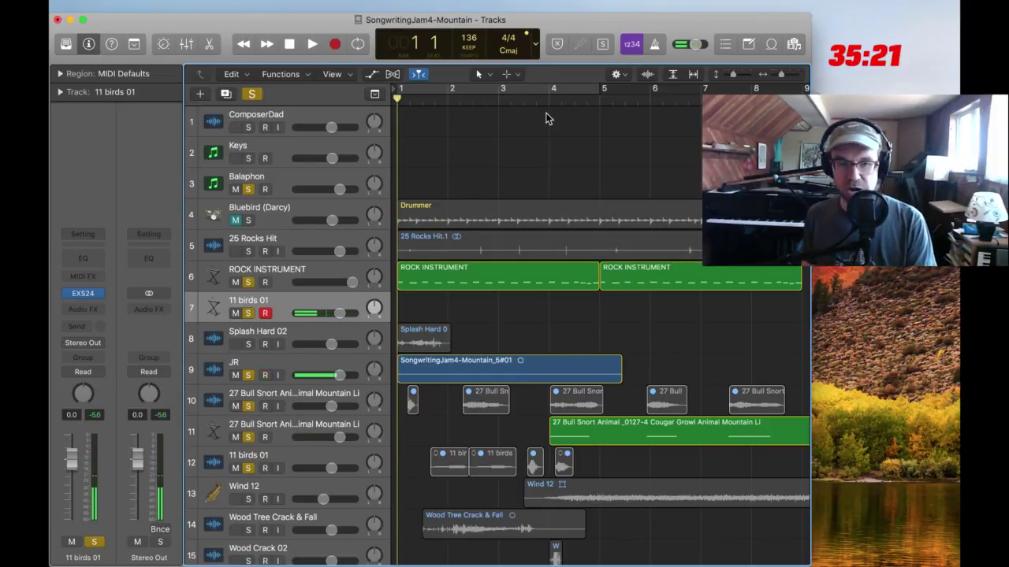
key(r)
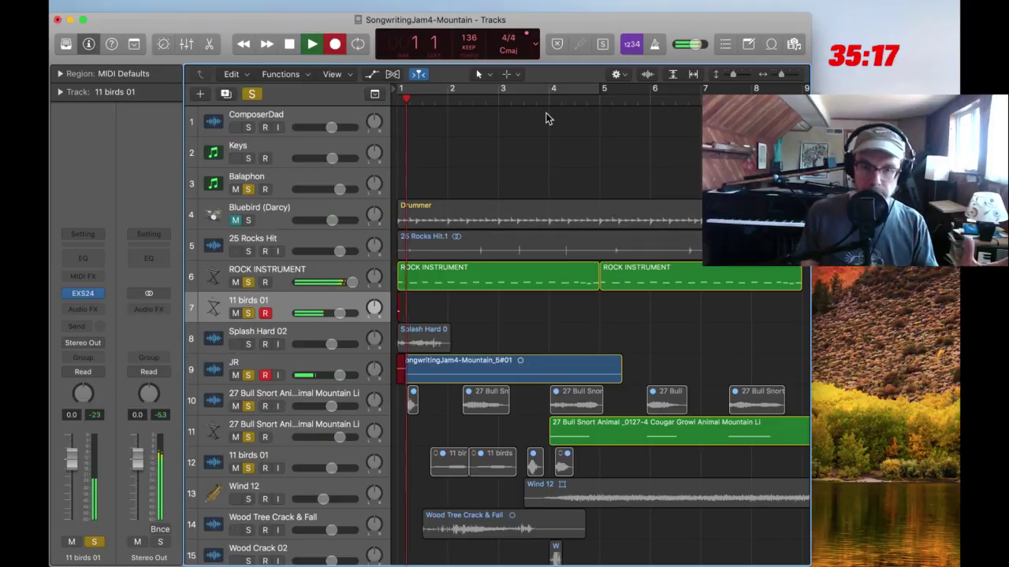
key(space)
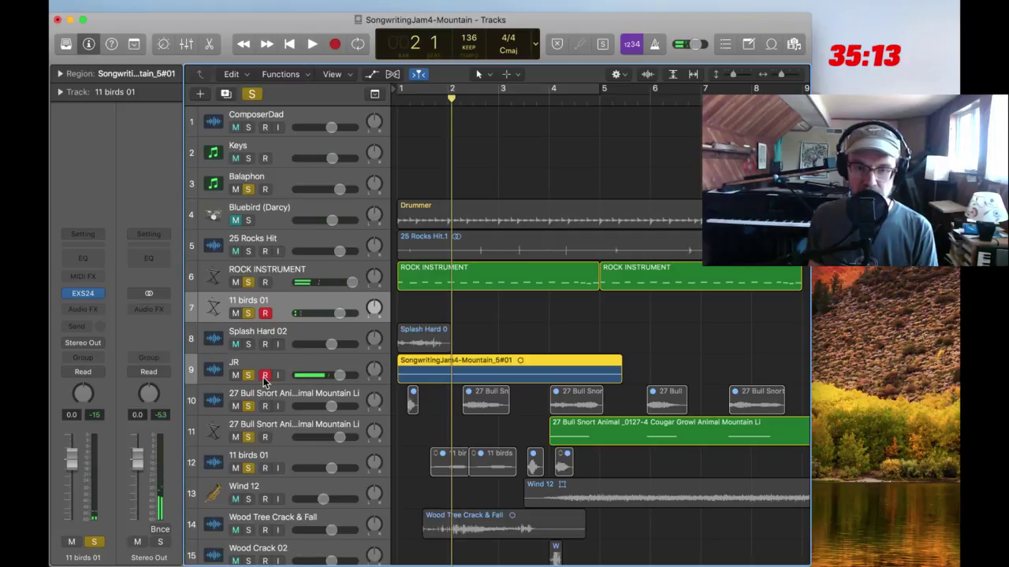
Delete the SongwritingJam4-Mountain_5#01 region from the JR track along with its recorded audio file
key(Delete)
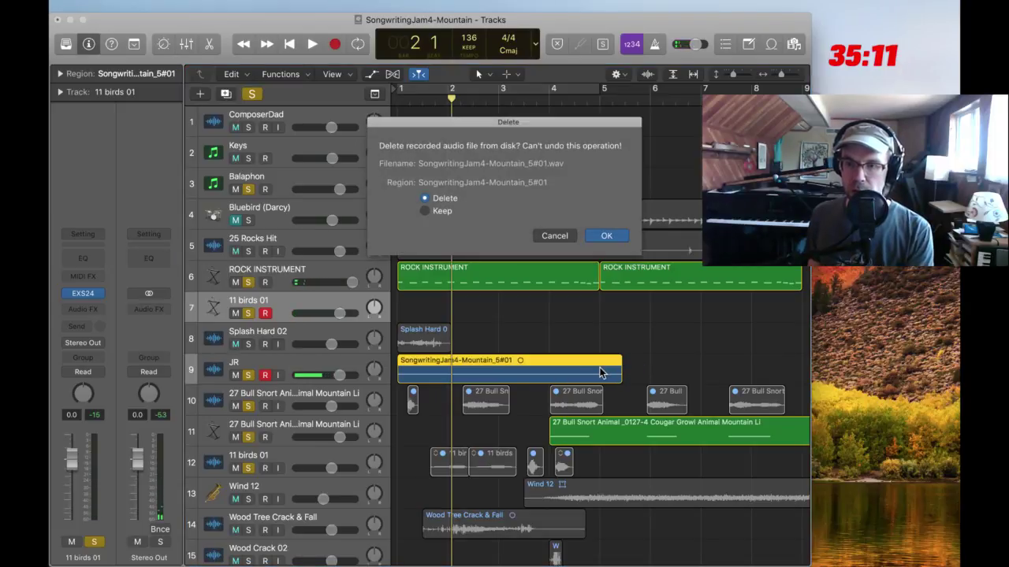
key(Return)
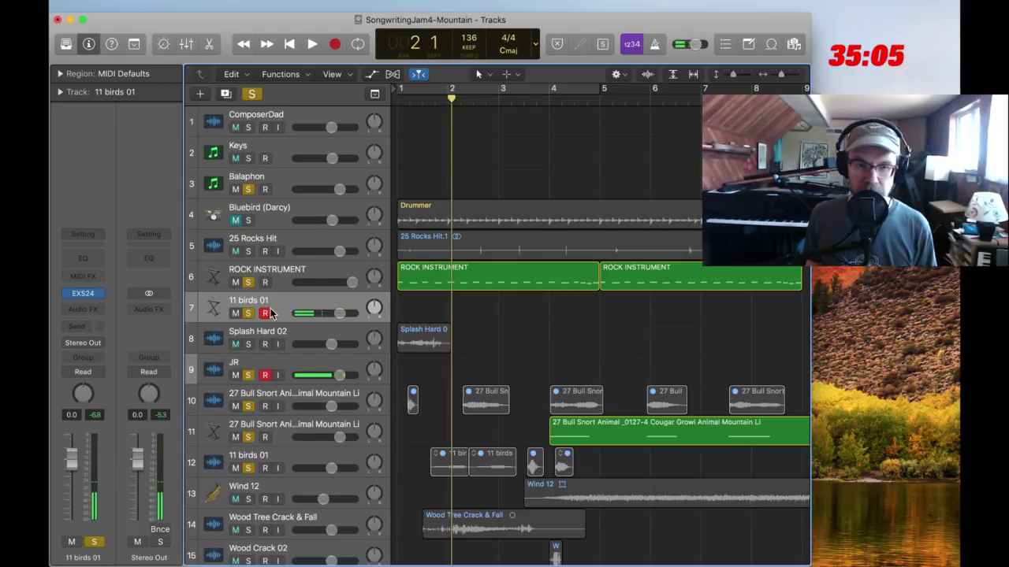
In the 11 birds 01 sampler instrument, set the C3 zone's key range to F♯2–B3 and end the C2 zone at F2
click(83, 295)
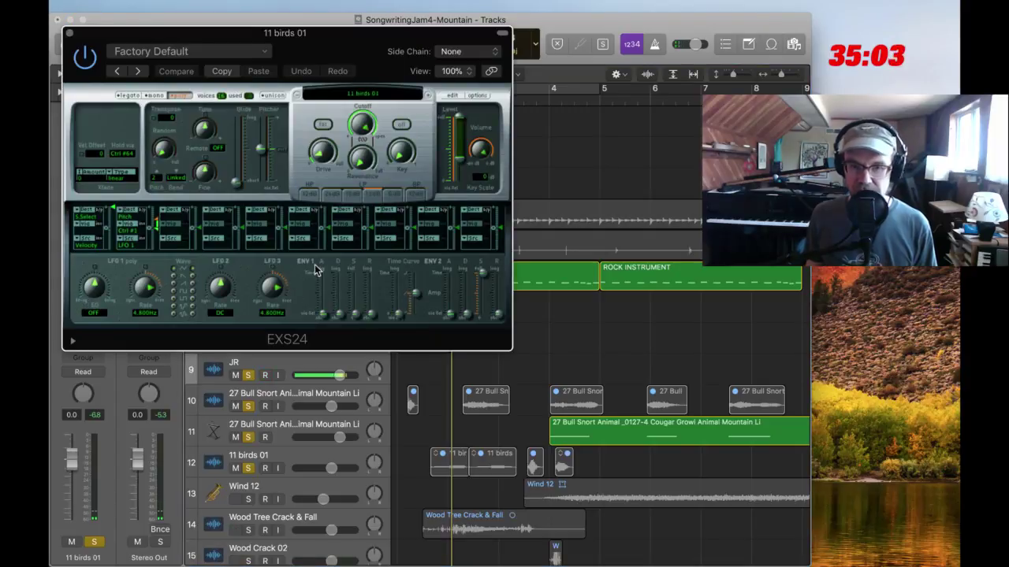
click(452, 95)
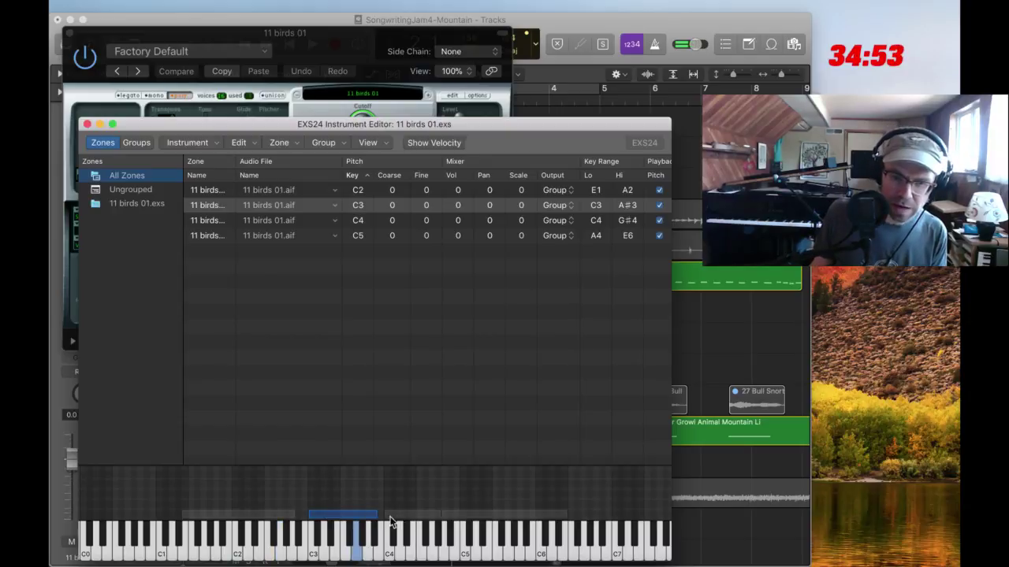
drag(375, 517, 379, 516)
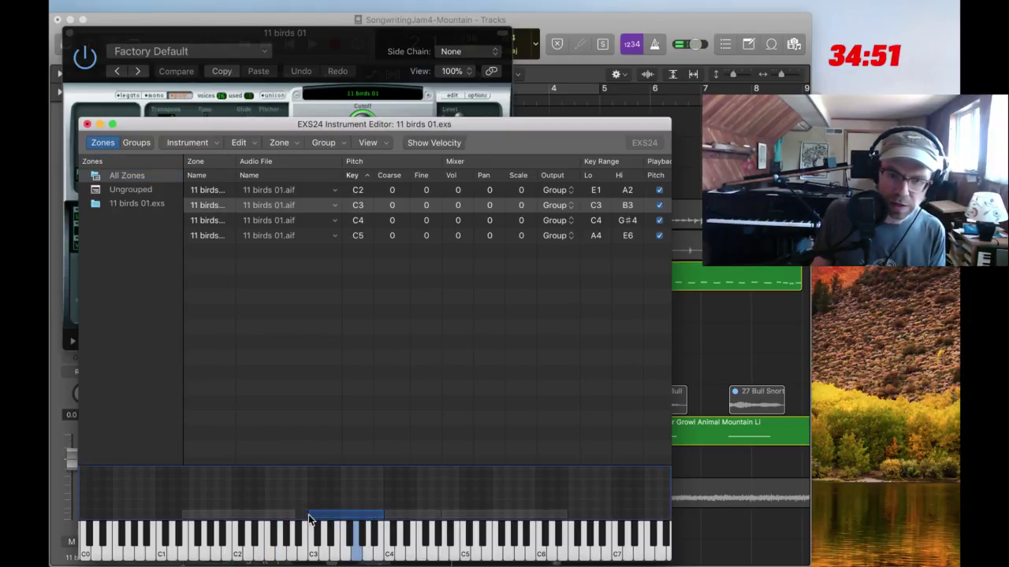
mouse_move(292, 516)
mouse_down()
mouse_move(262, 516)
mouse_move(275, 516)
mouse_up()
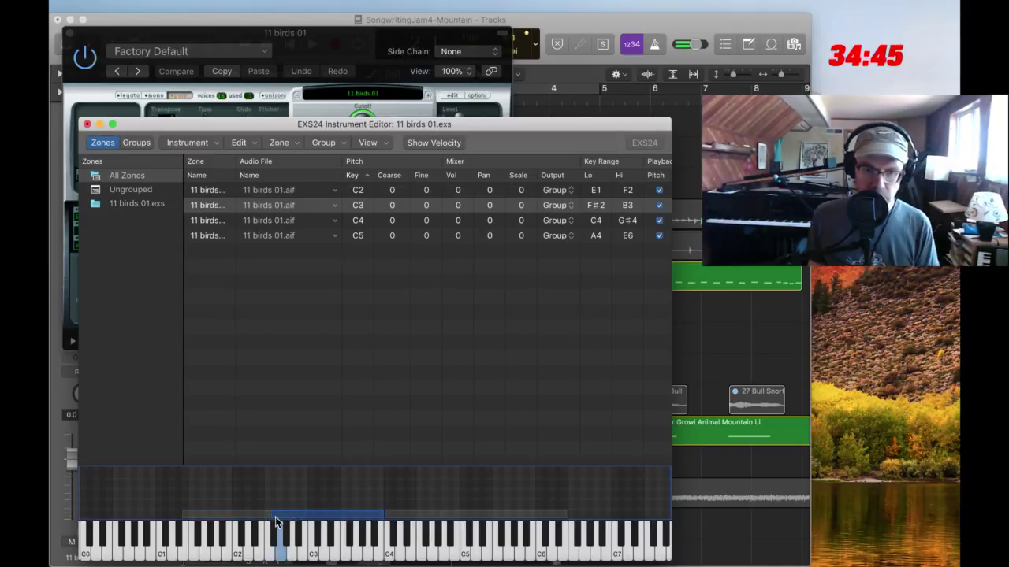
click(549, 24)
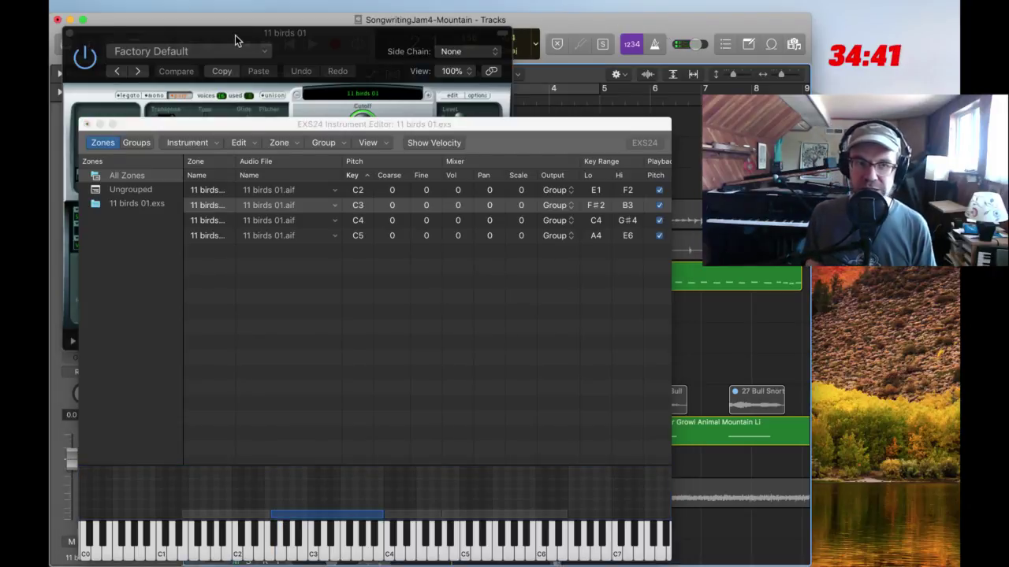
click(69, 33)
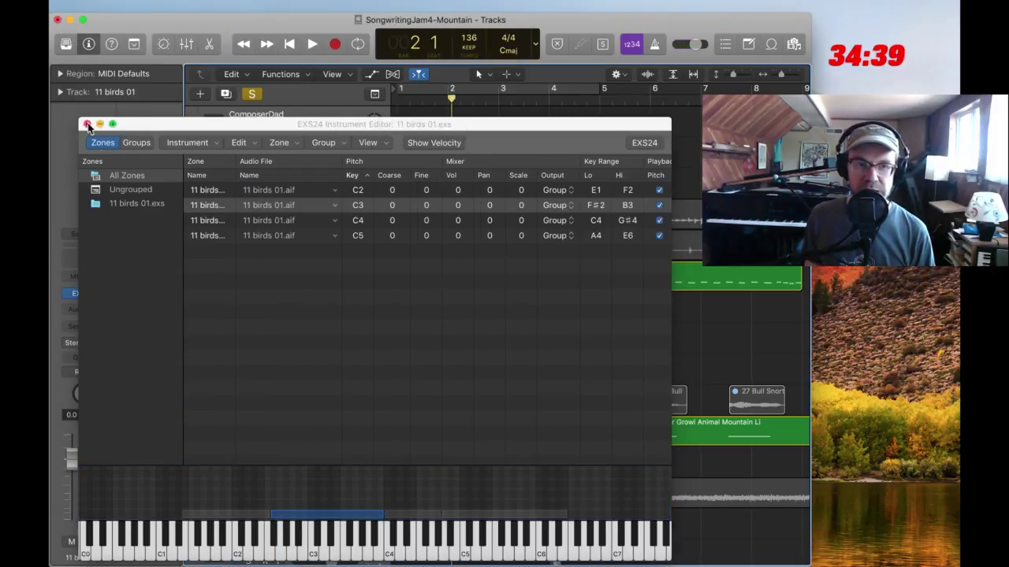
click(87, 125)
Record a two-bar bird part on the 11 birds 01 track from bar 1, with the JR track also armed
click(473, 195)
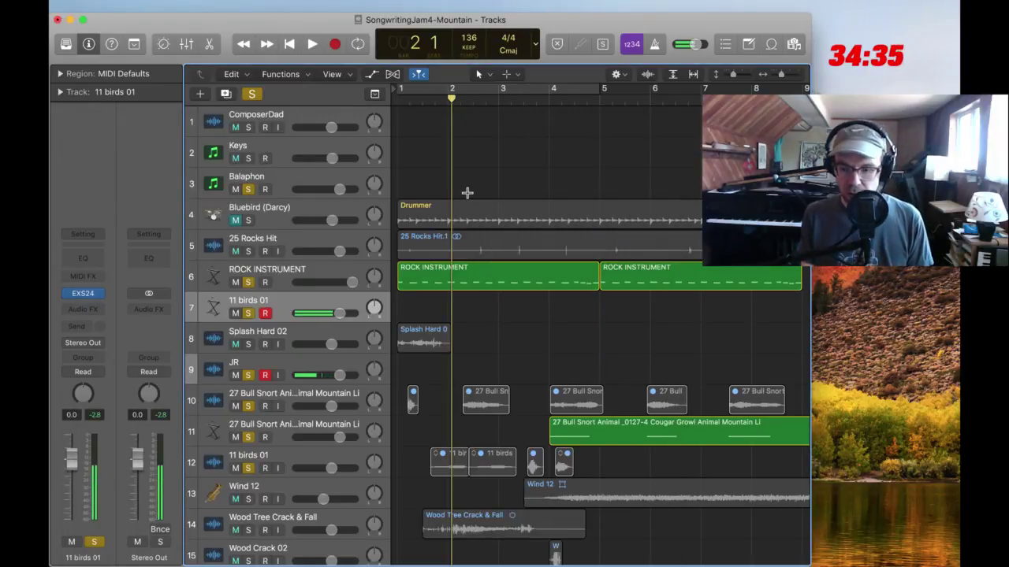
key(Return)
key(space)
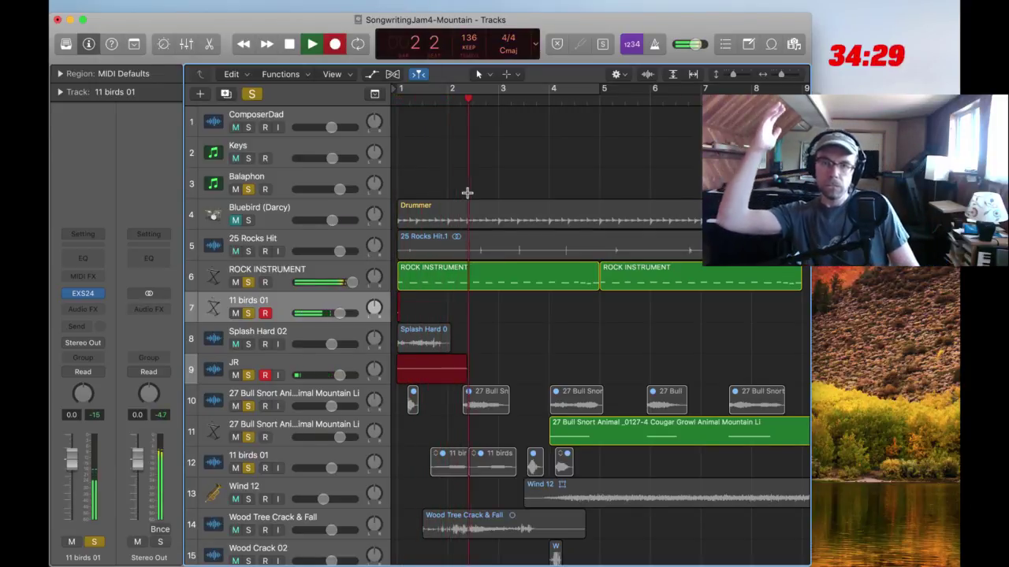
key(space)
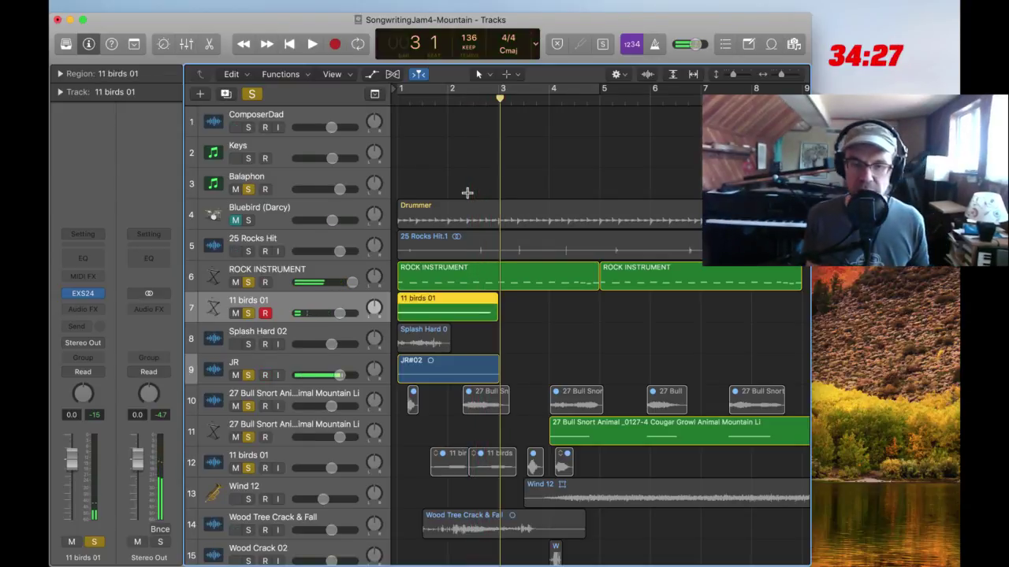
click(265, 375)
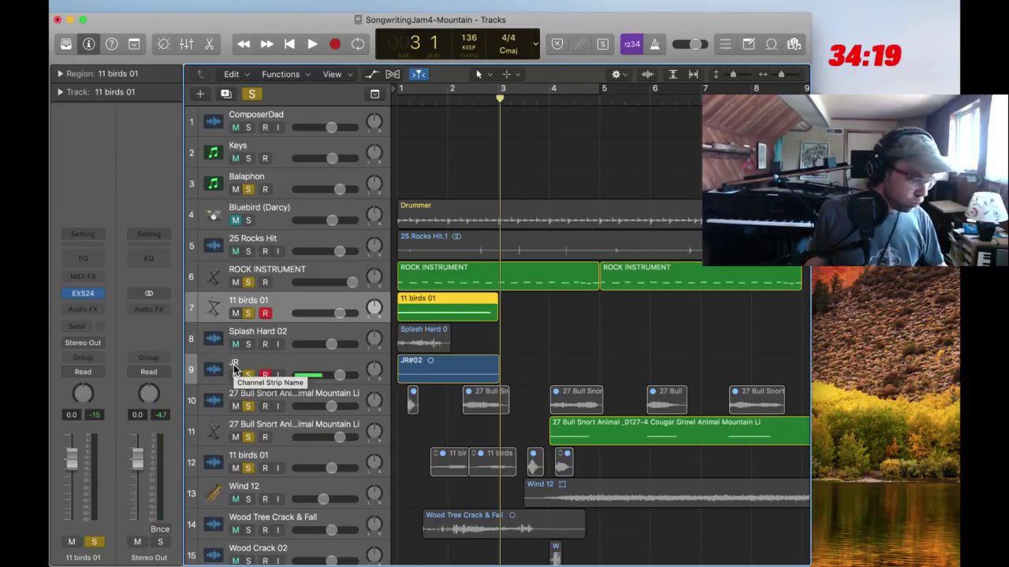
click(889, 275)
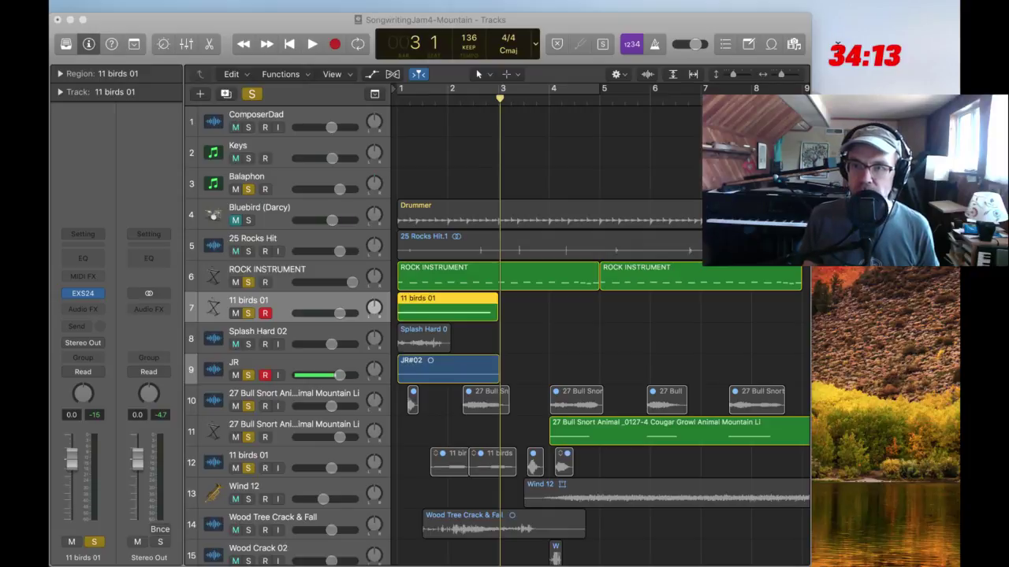
click(691, 111)
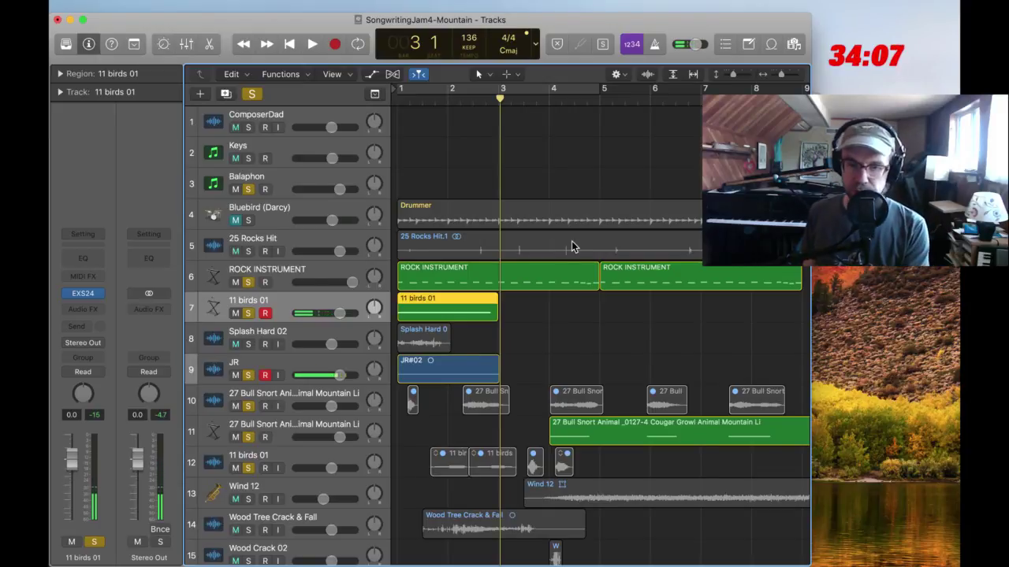
Play the soloed tracks from the start of the project up to bar 3
key(Return)
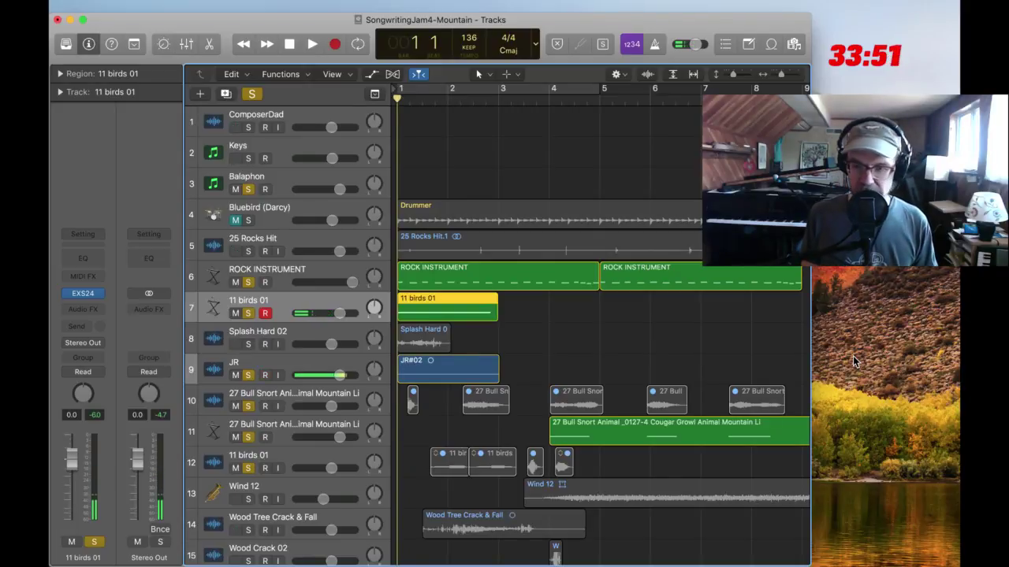
click(621, 210)
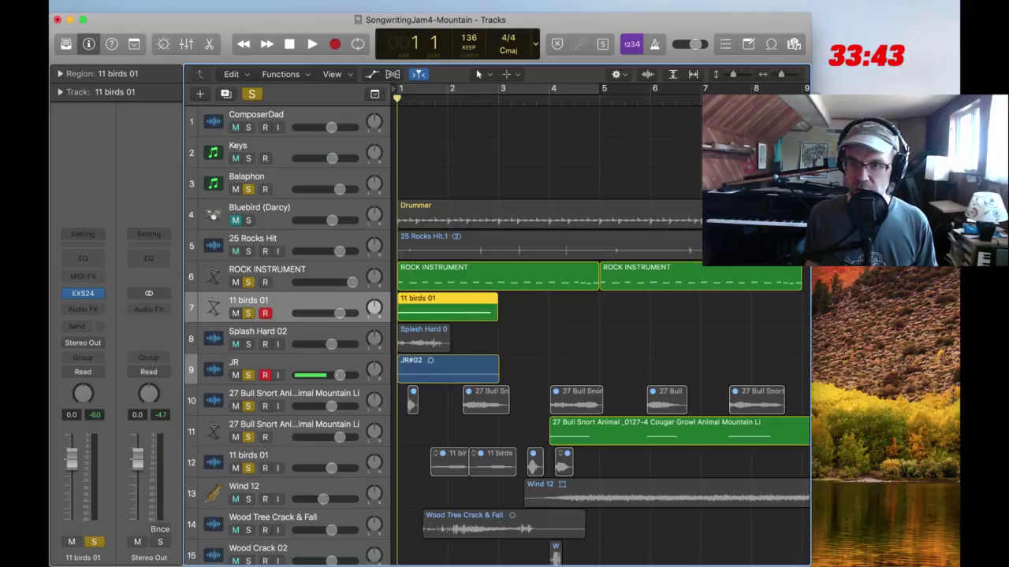
click(825, 486)
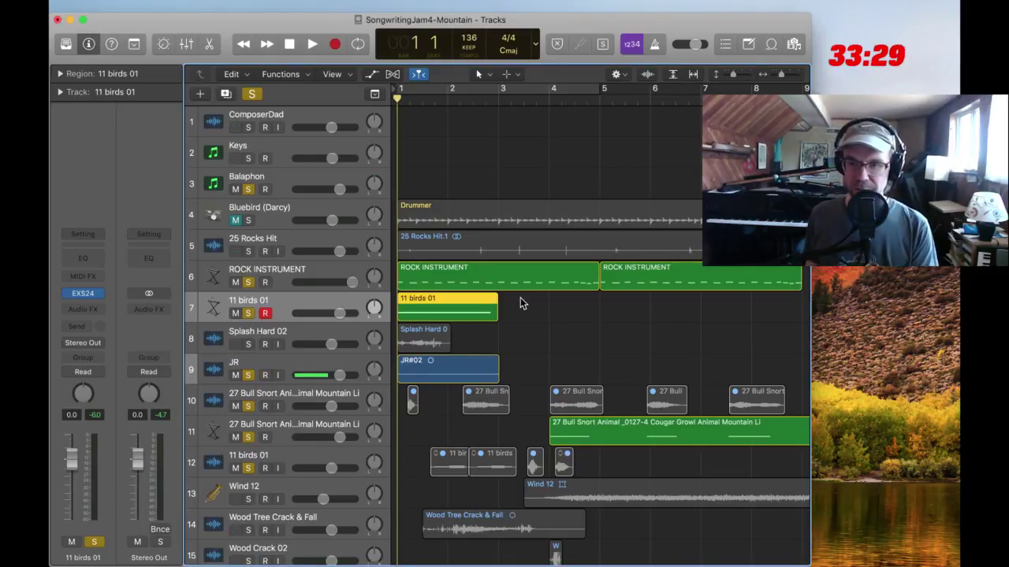
key(space)
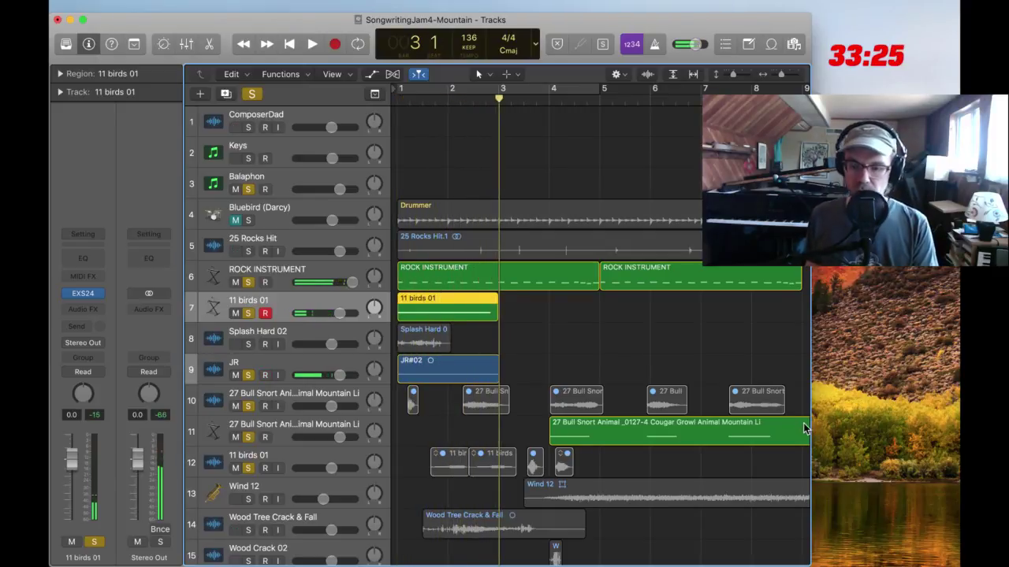
key(space)
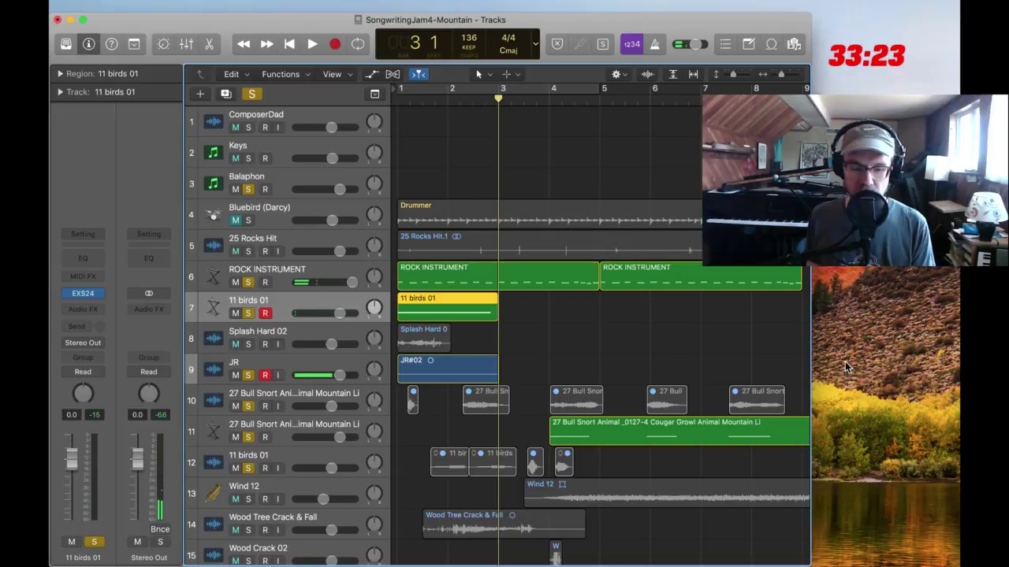
Record a second two-bar part on the armed 11 birds 01 track, covering bars 3 and 4
click(955, 319)
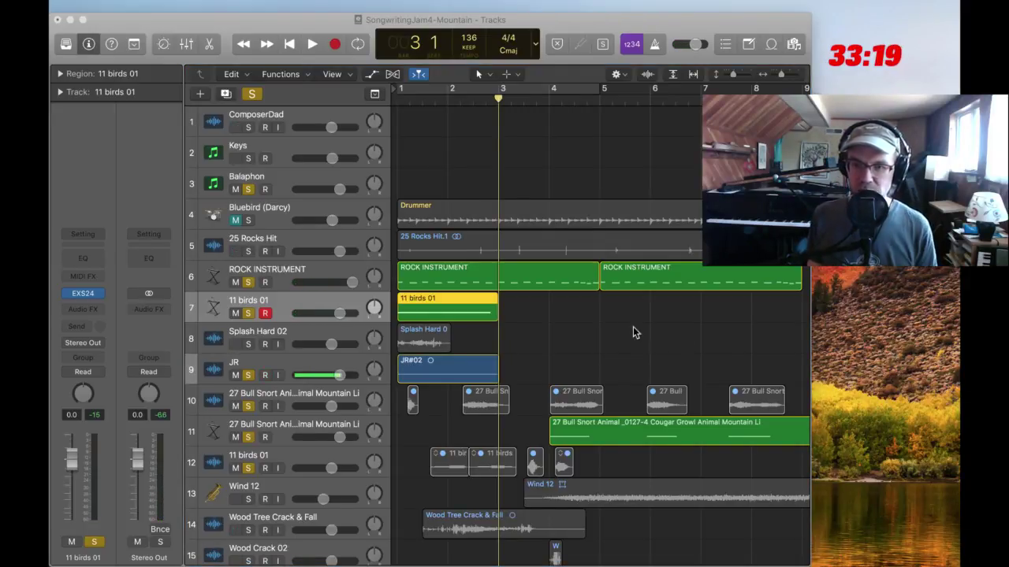
click(623, 302)
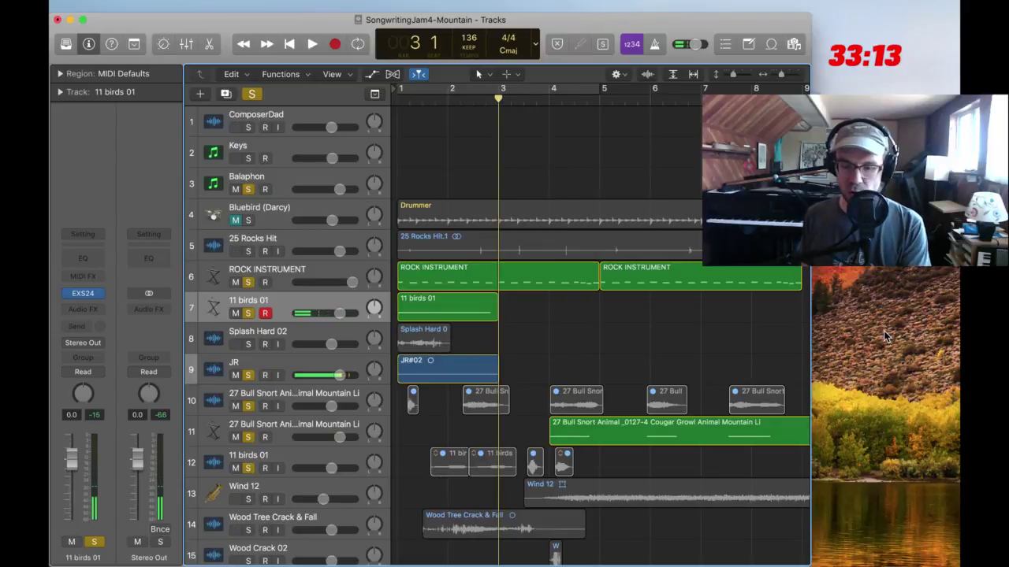
key(comma)
key(comma)
key(r)
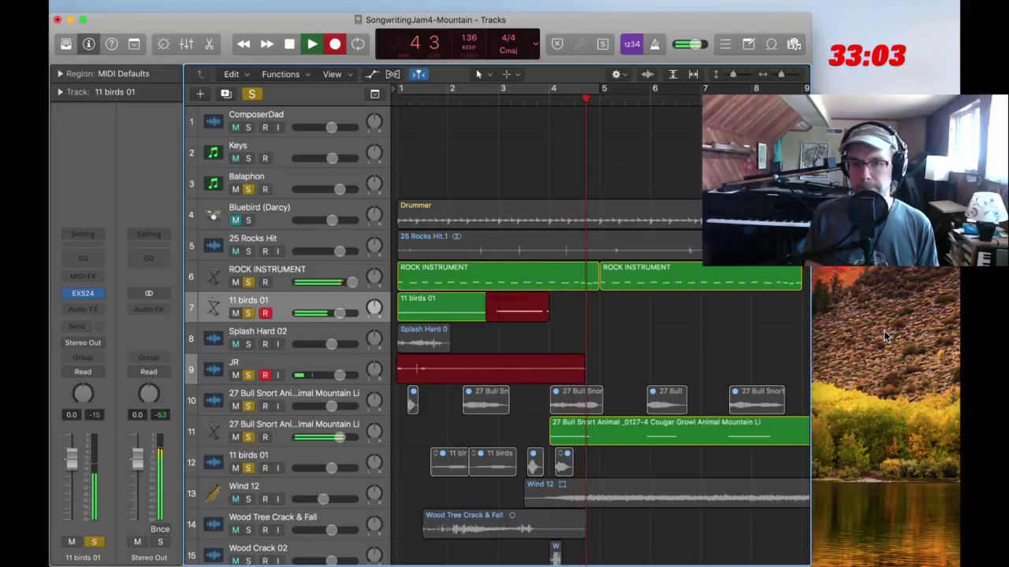
key(space)
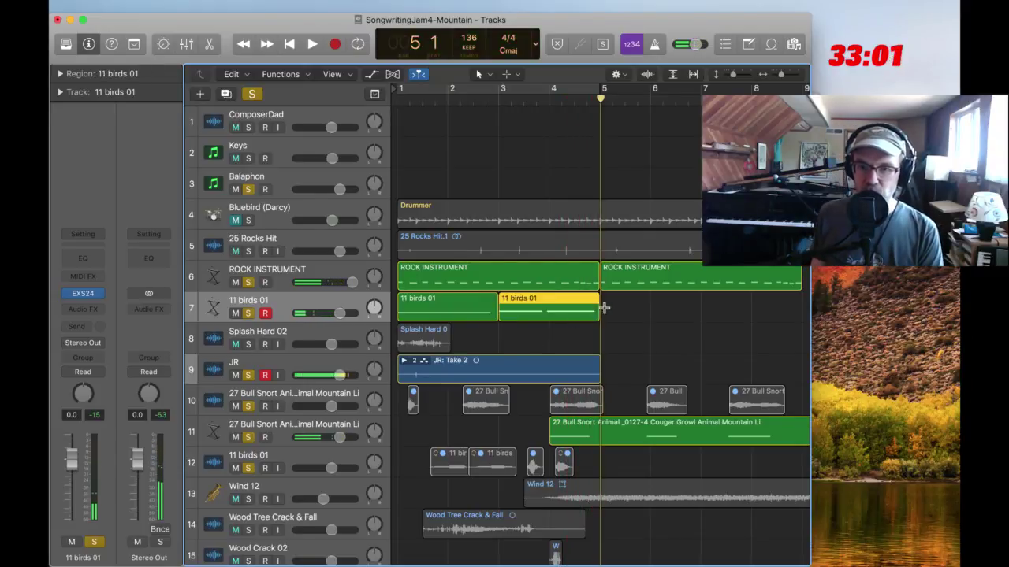
Copy both 11 birds 01 regions so the duplicates start at bar 5
shift+click(437, 301)
drag(424, 305, 628, 310)
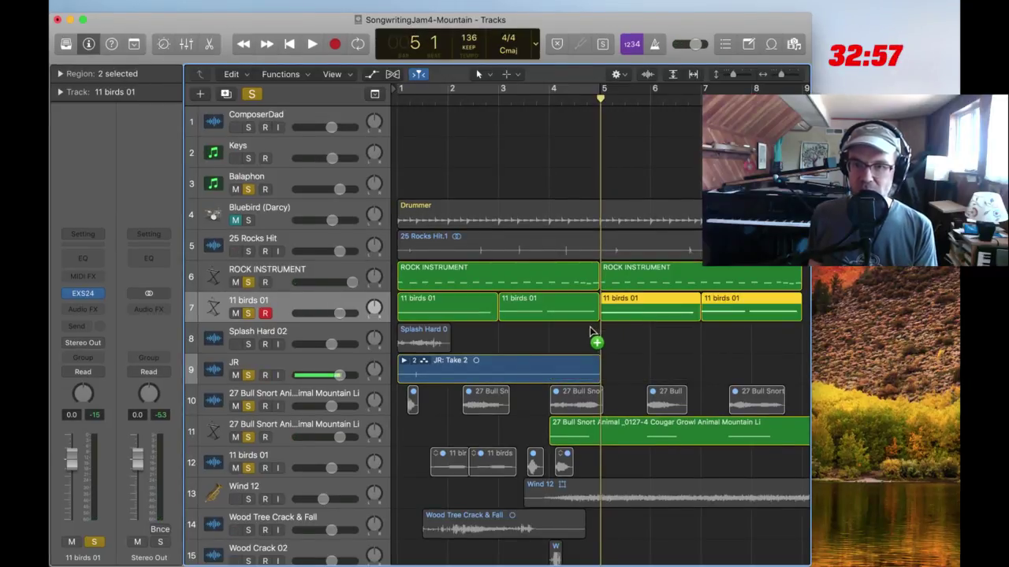
click(590, 333)
Play the arrangement from the start and mute the JR: Take 2 region during playback
key(Return)
key(space)
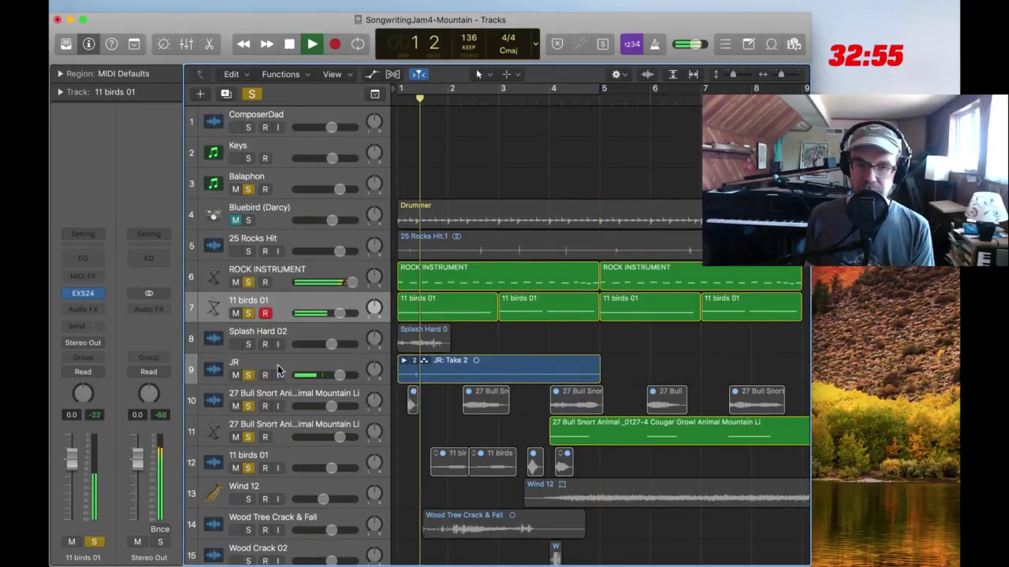
scroll(536, 346, right, 1)
click(470, 363)
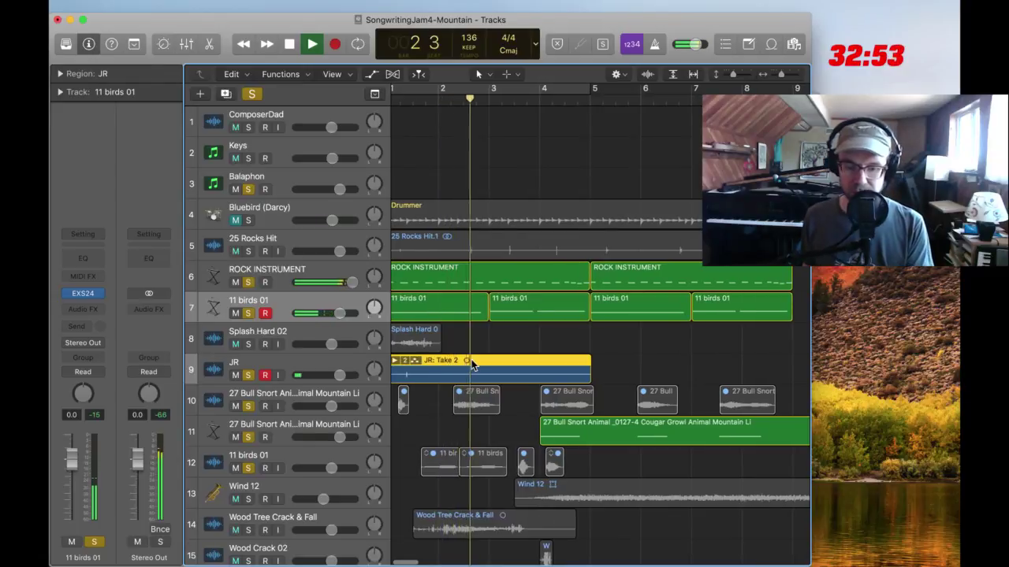
key(ctrl+m)
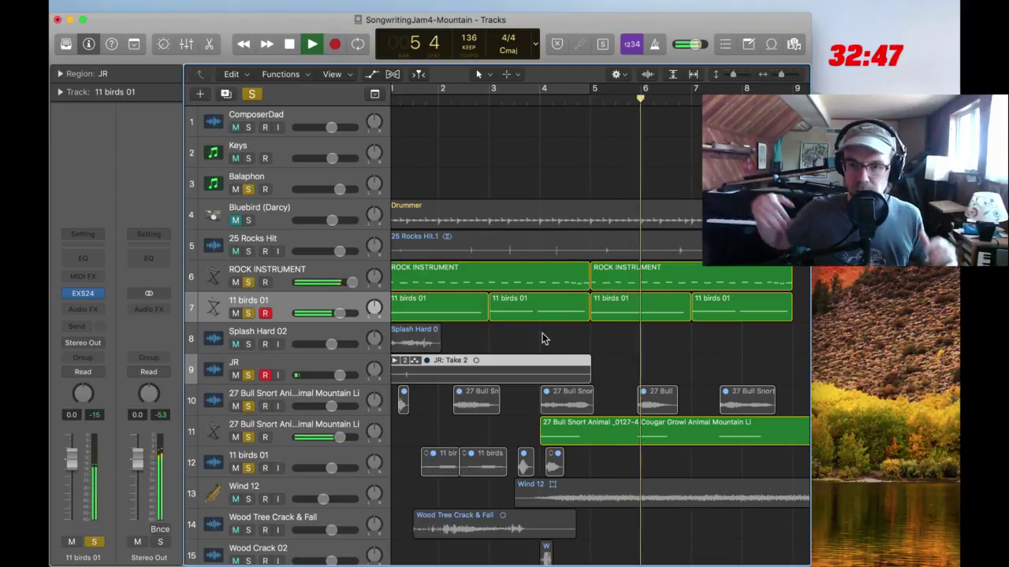
key(space)
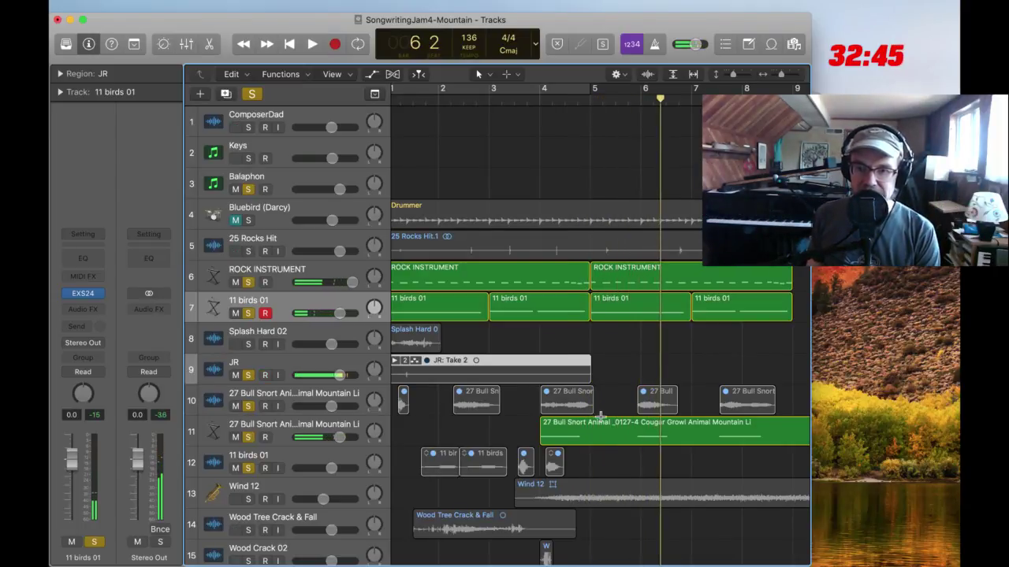
Move the green 27 Bull Snort Animal region on track 11 so it starts at bar 5
scroll(687, 341, right, 2)
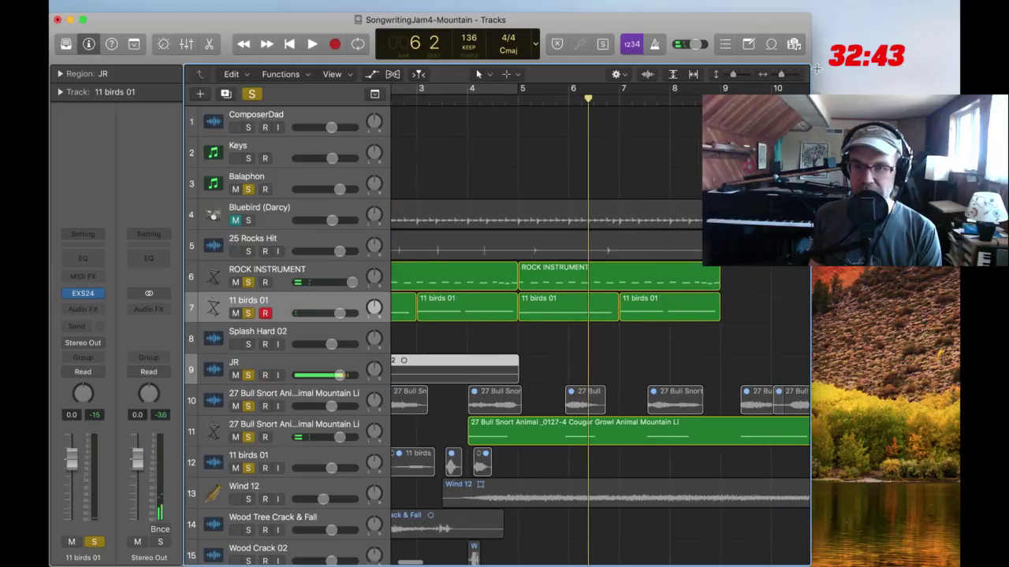
scroll(600, 230, down, 5)
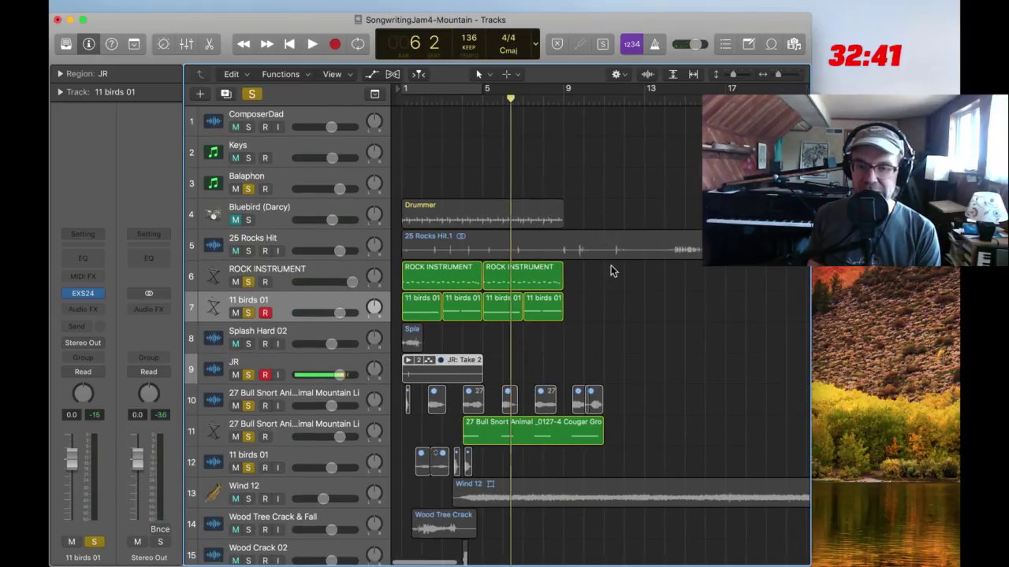
drag(595, 268, 406, 304)
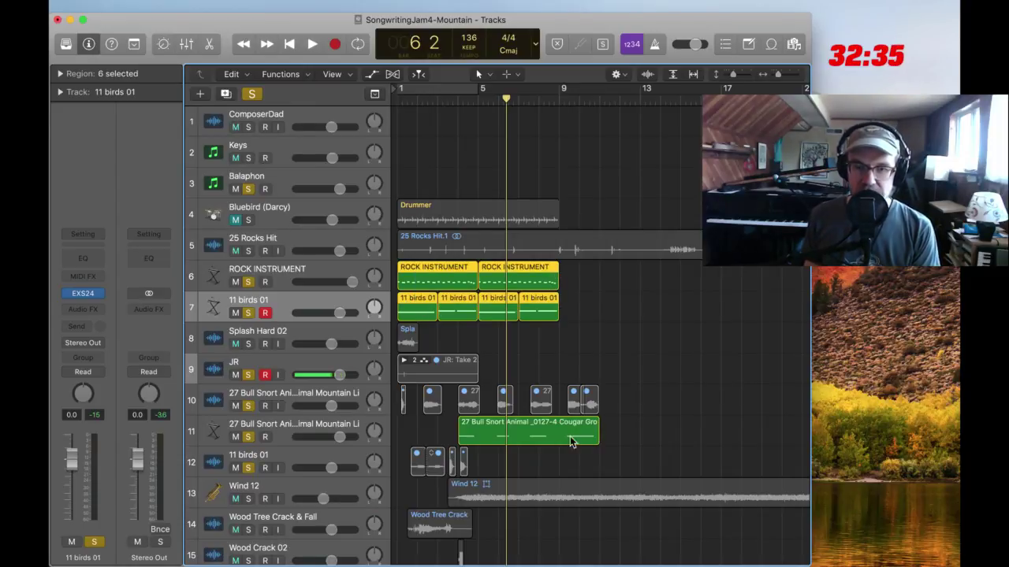
click(314, 426)
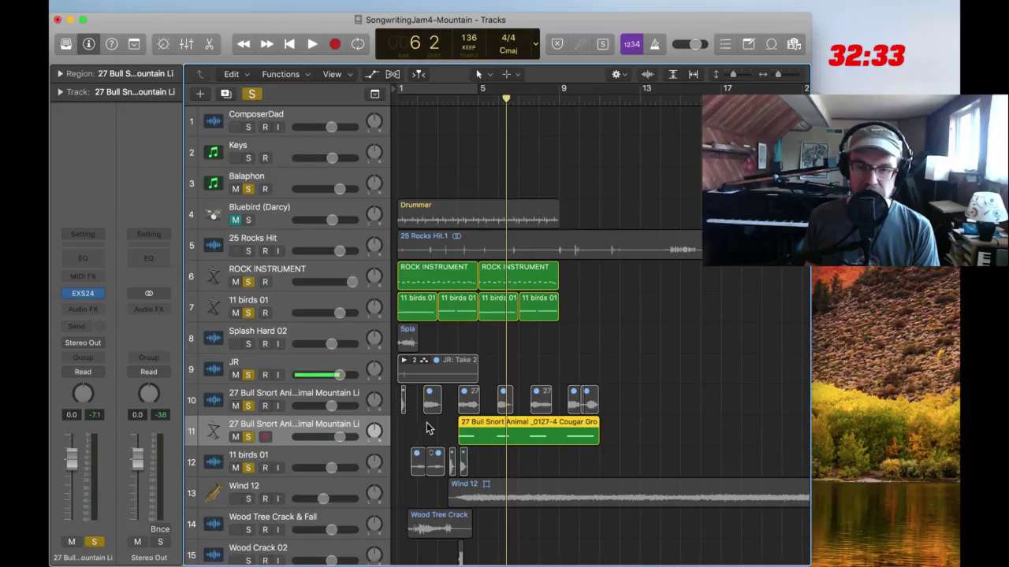
click(455, 430)
drag(486, 431, 506, 431)
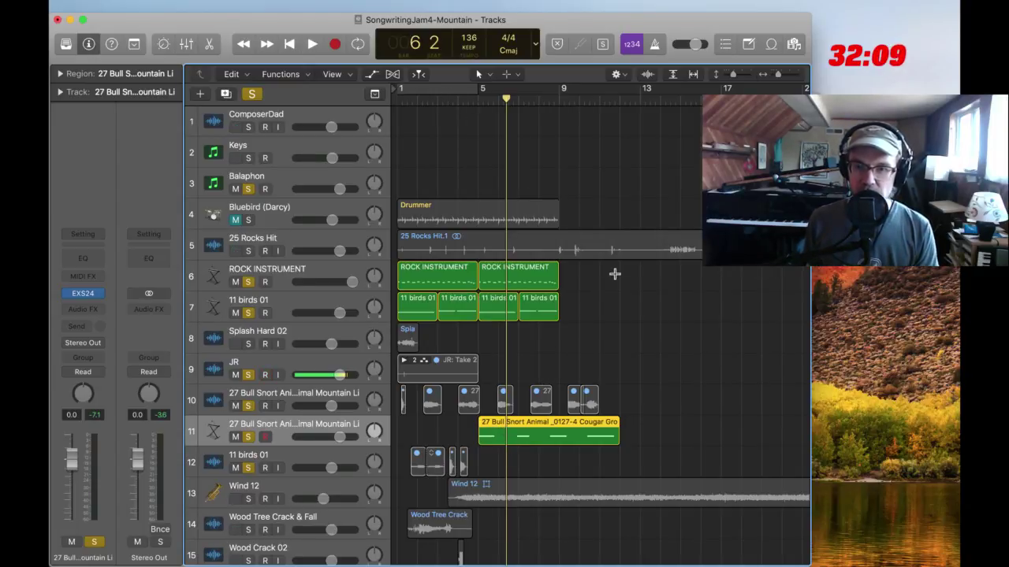
Copy all ROCK INSTRUMENT and 11 birds 01 regions to bar 9, and play the arrangement from bar 4
drag(593, 271, 577, 315)
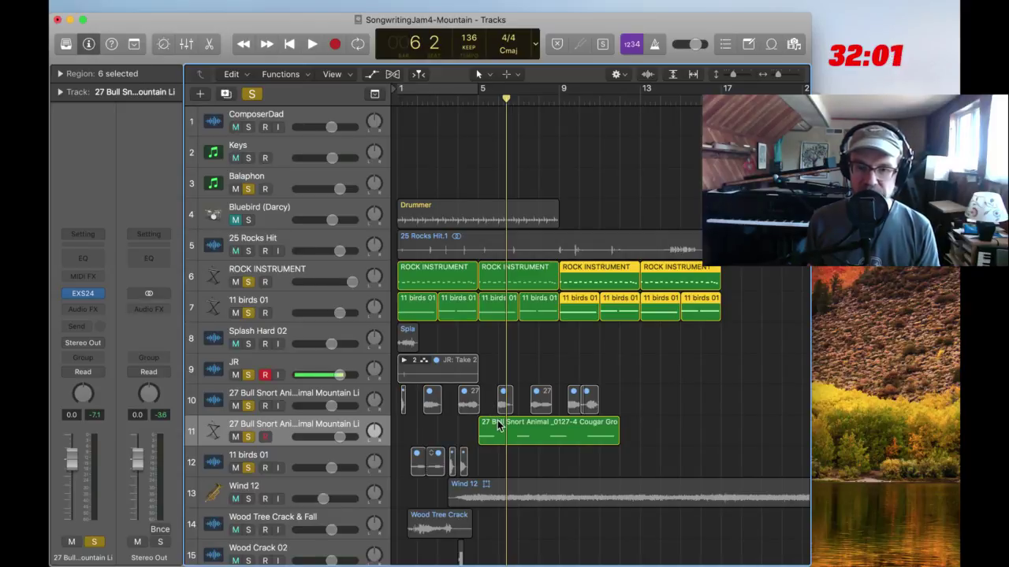
click(457, 99)
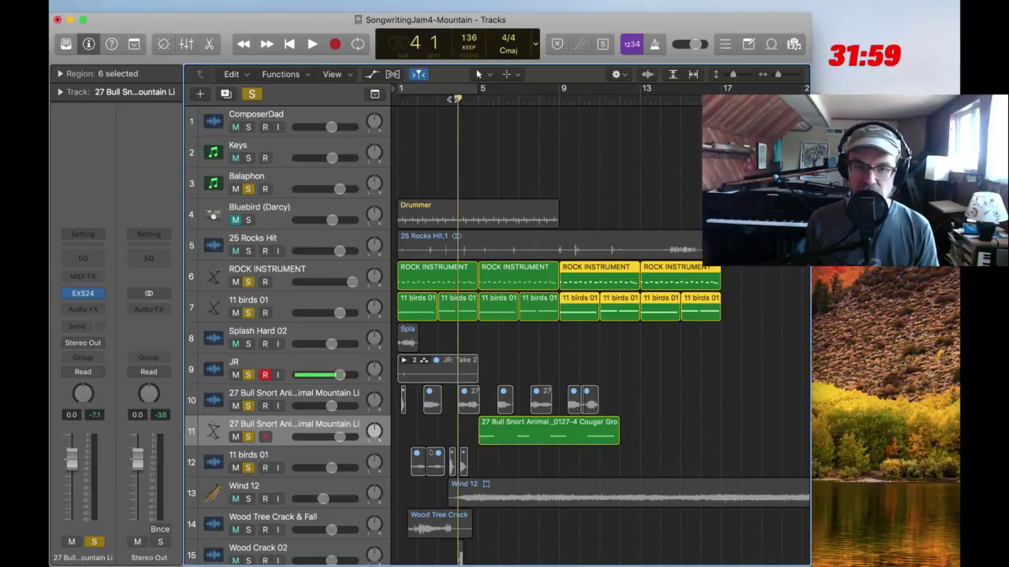
key(space)
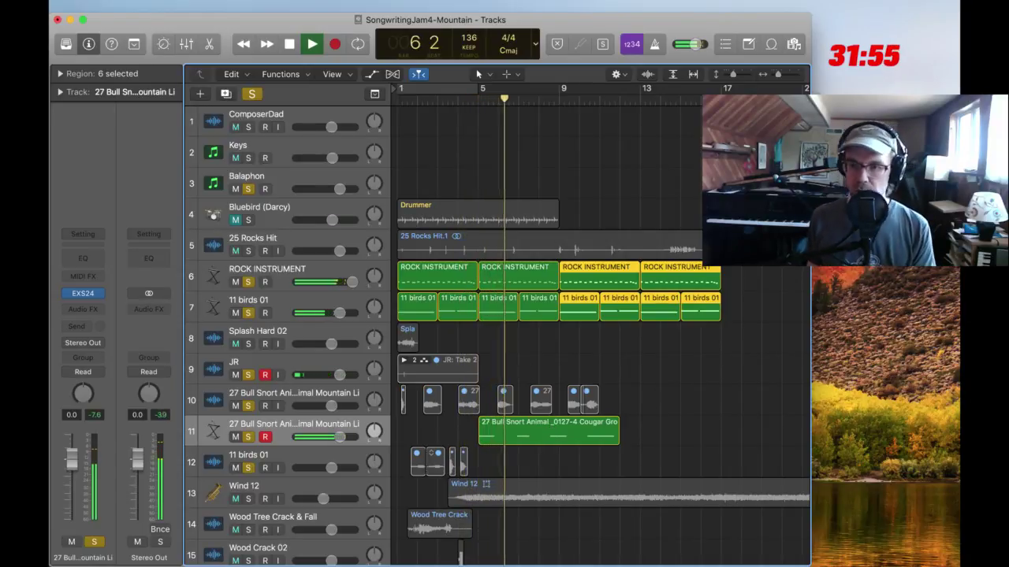
click(898, 358)
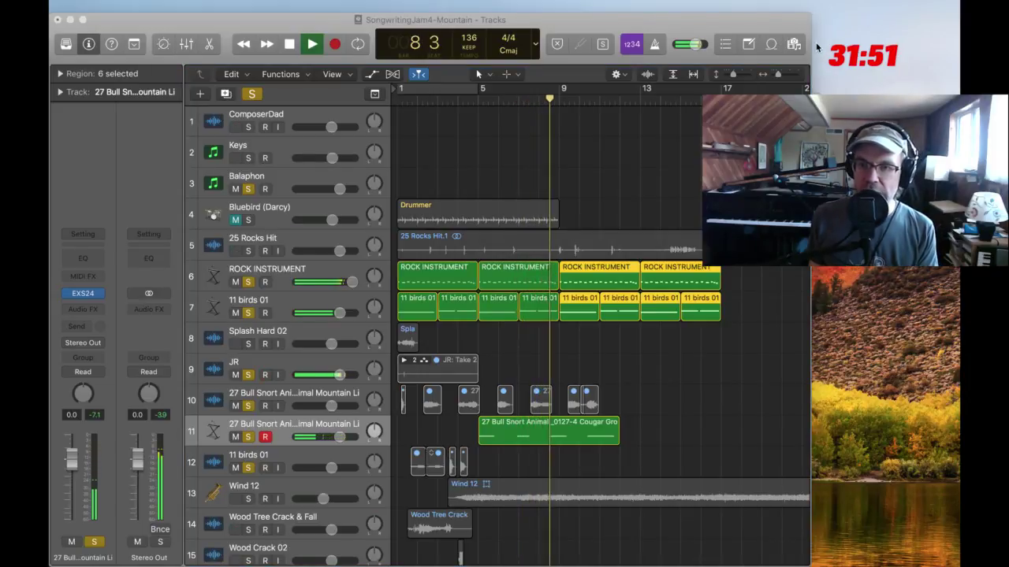
click(536, 336)
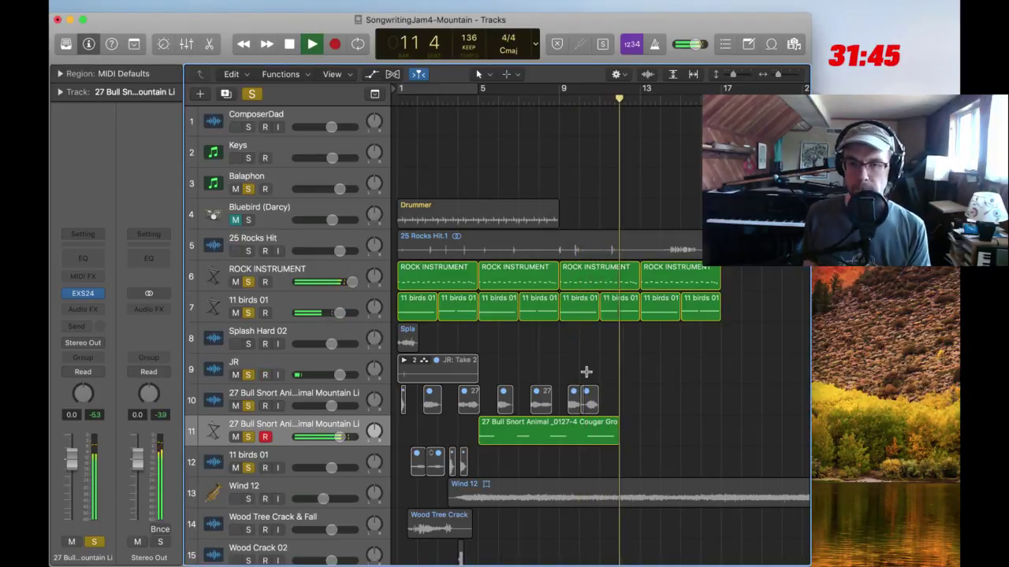
key(space)
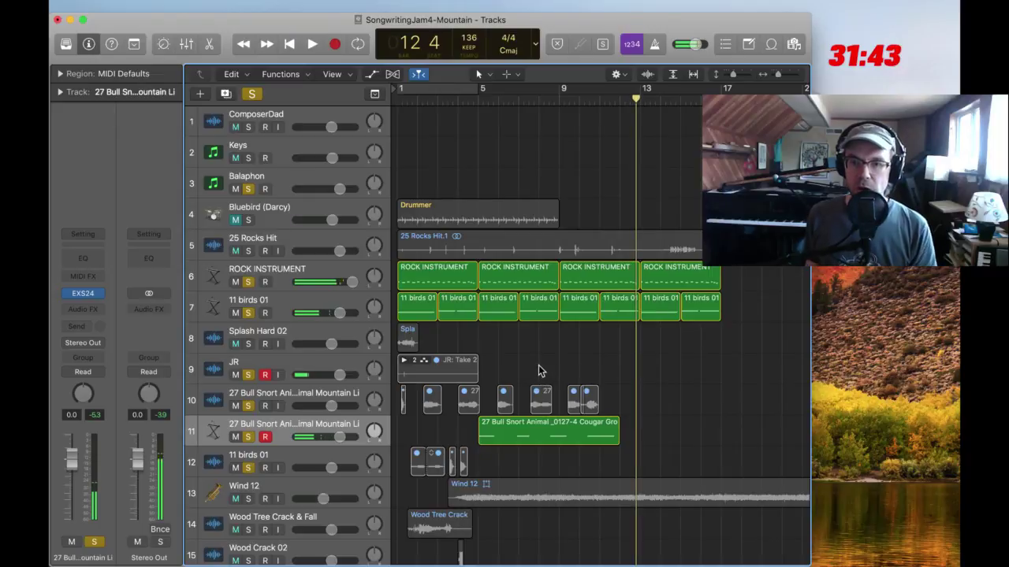
Move the green 27 Bull Snort Animal region on track 11 to start at bar 12
drag(504, 426, 638, 431)
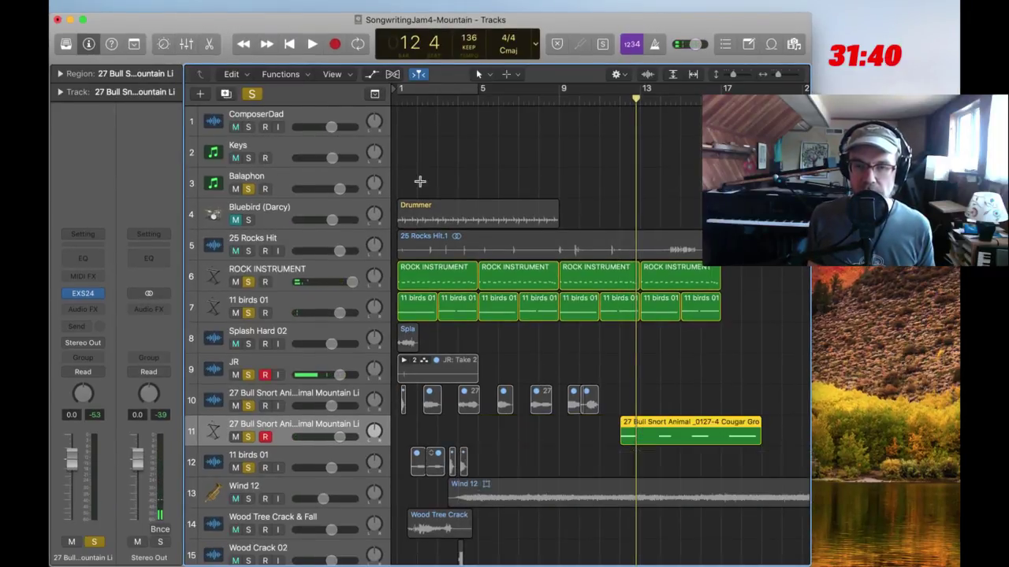
Select the Balaphon track and enable it for recording
click(276, 178)
click(265, 189)
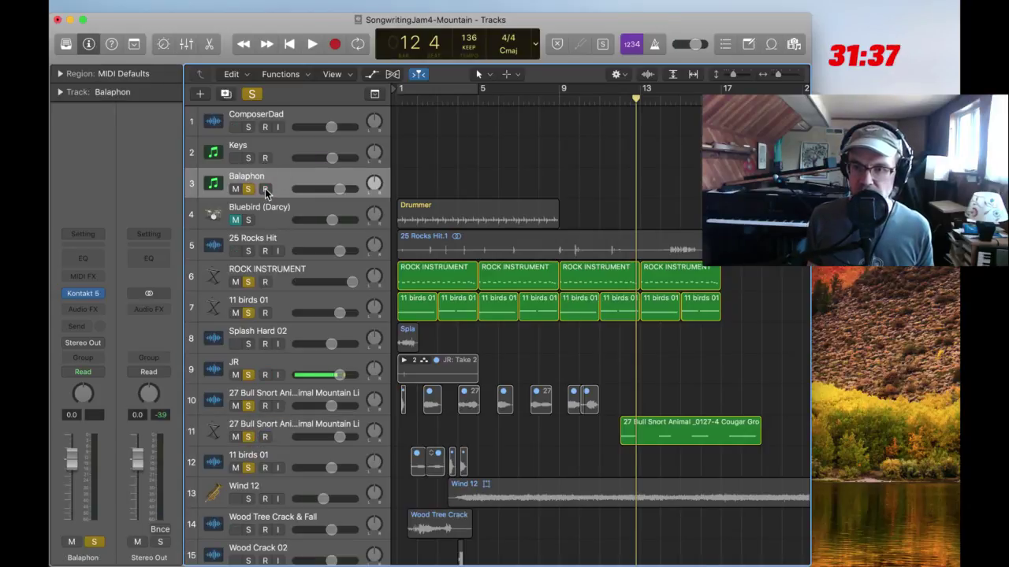
click(870, 363)
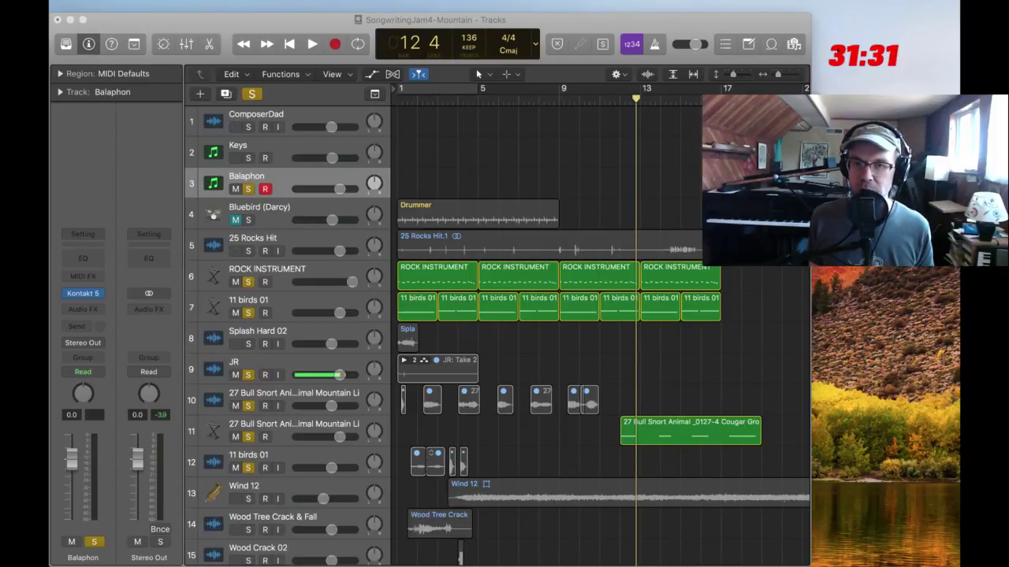
click(584, 24)
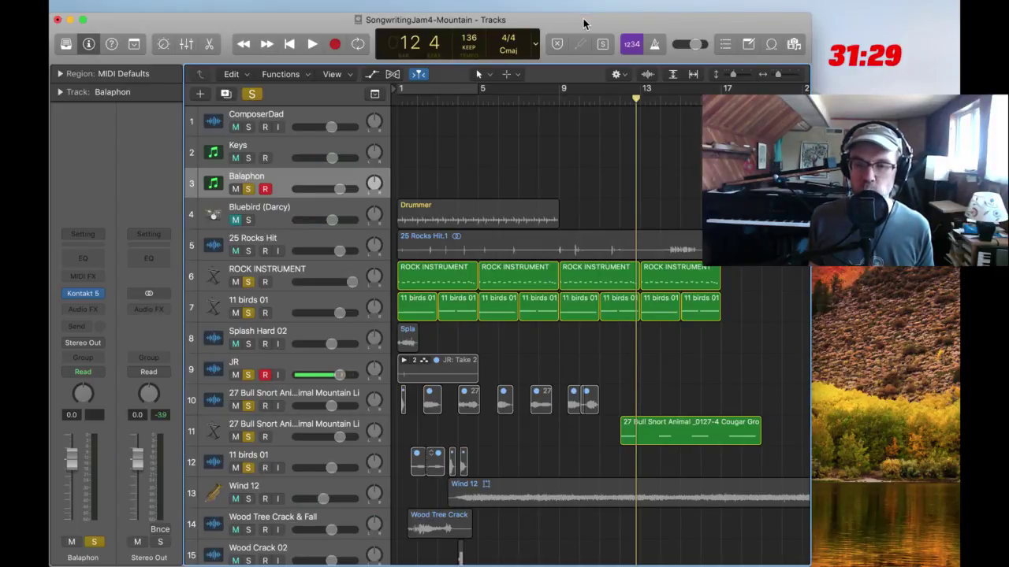
click(648, 425)
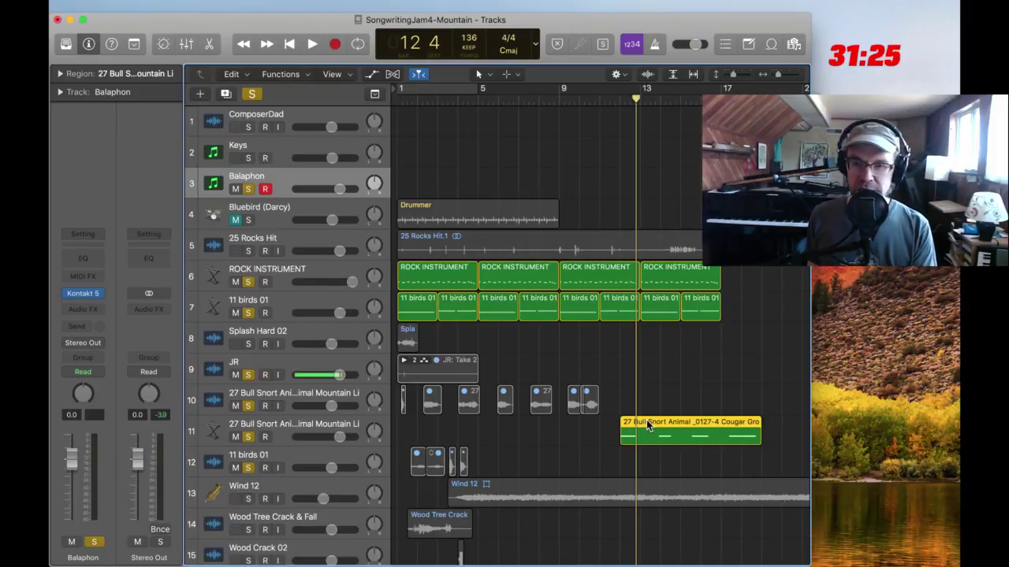
key(ctrl+m)
key(ctrl+m)
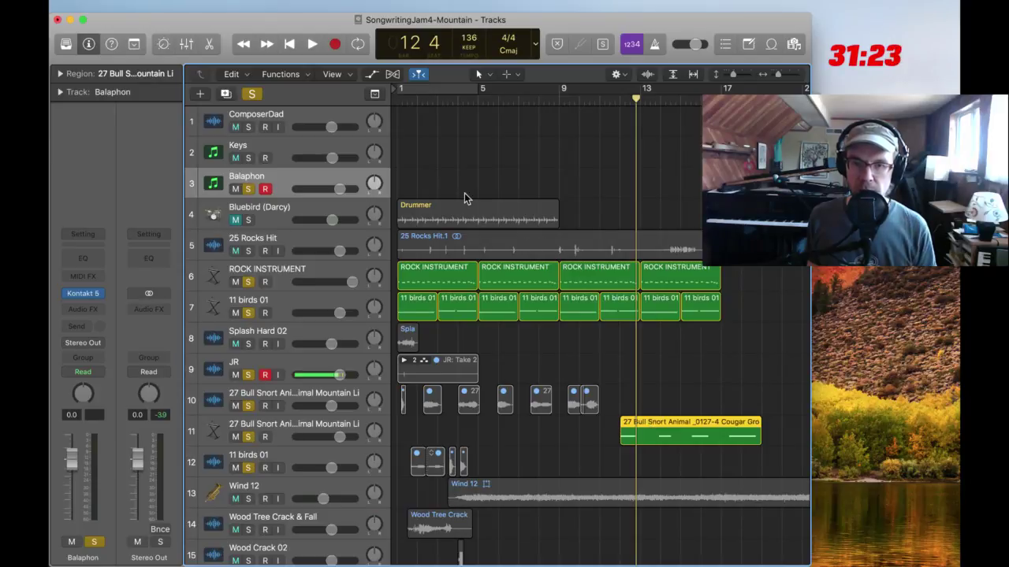
click(426, 178)
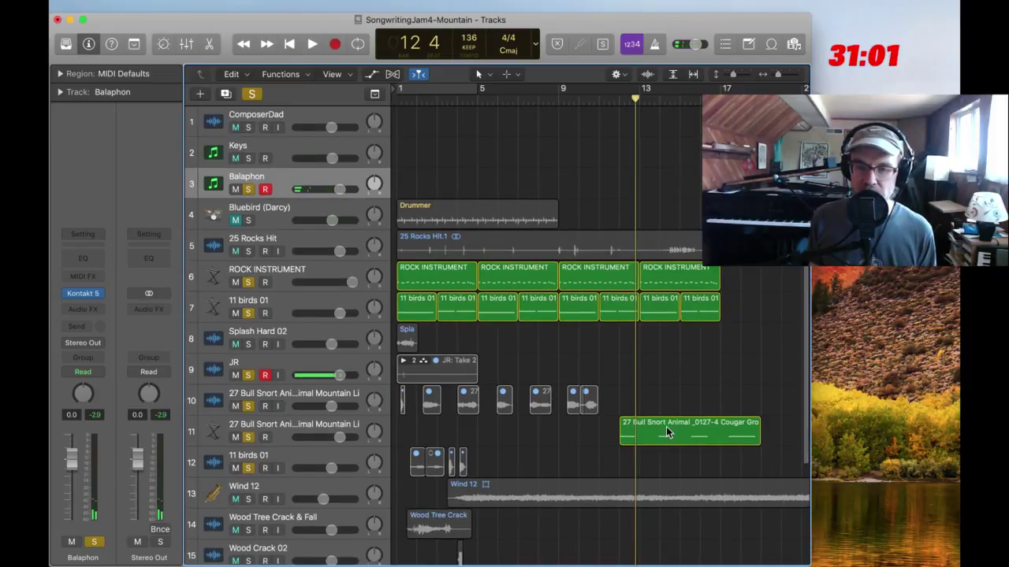
Play the arrangement from bar 1 to about bar 8 with the Balaphon track record-enabled
key(Return)
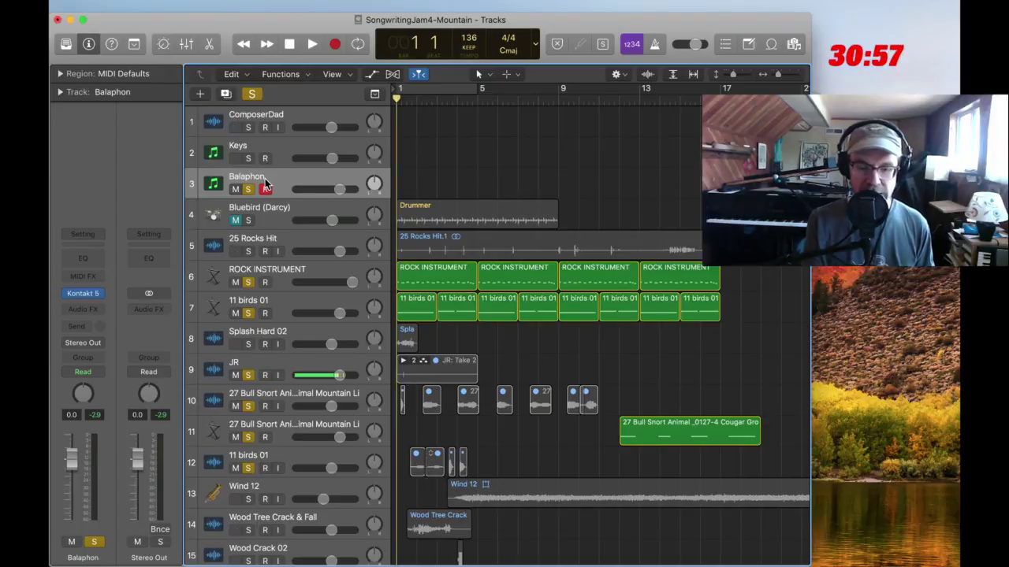
key(space)
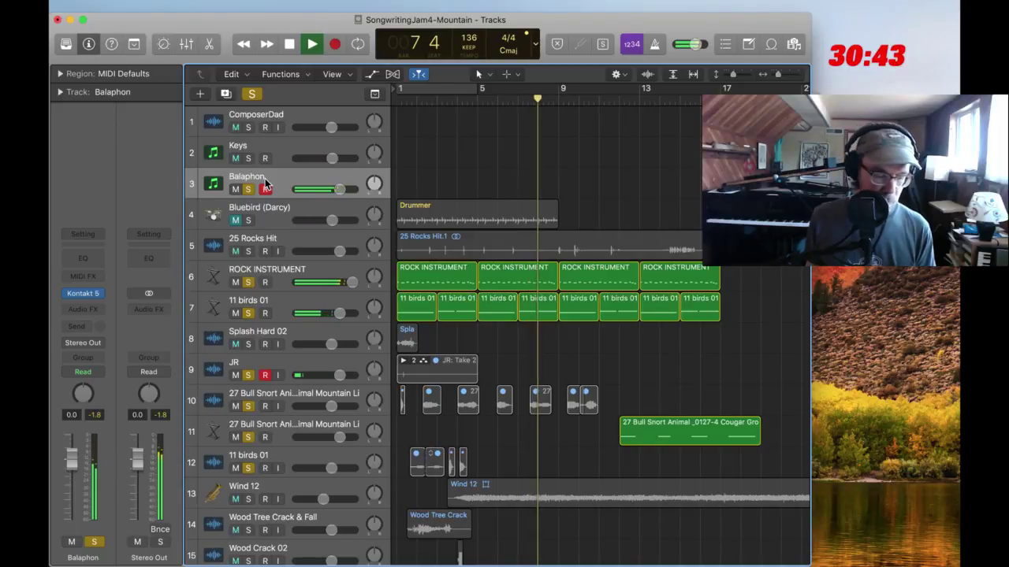
key(space)
click(265, 189)
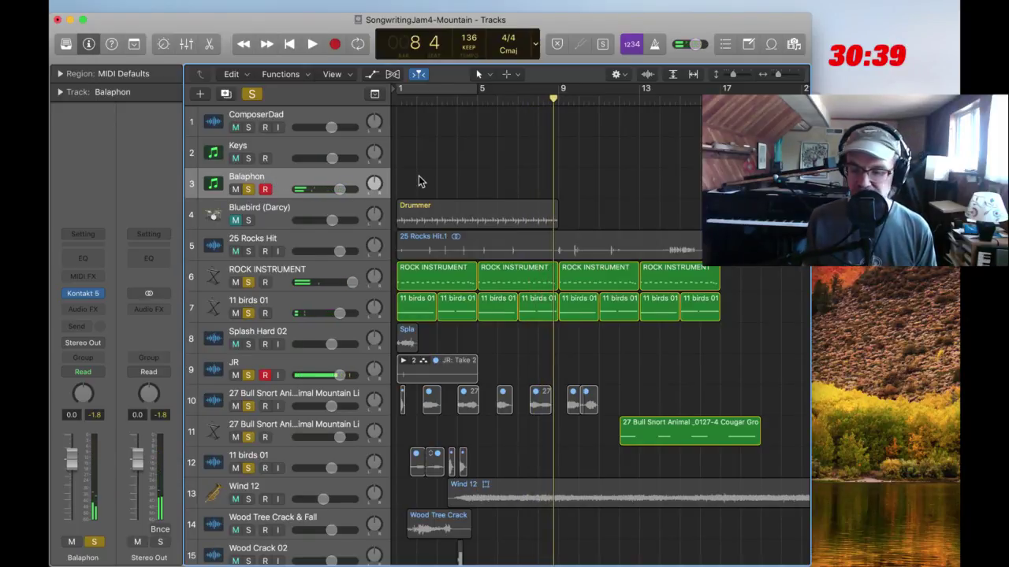
Set the Balaphon track's volume to -6.0 dB and record a Balaphon part from bar 1 to just past bar 9
key(Return)
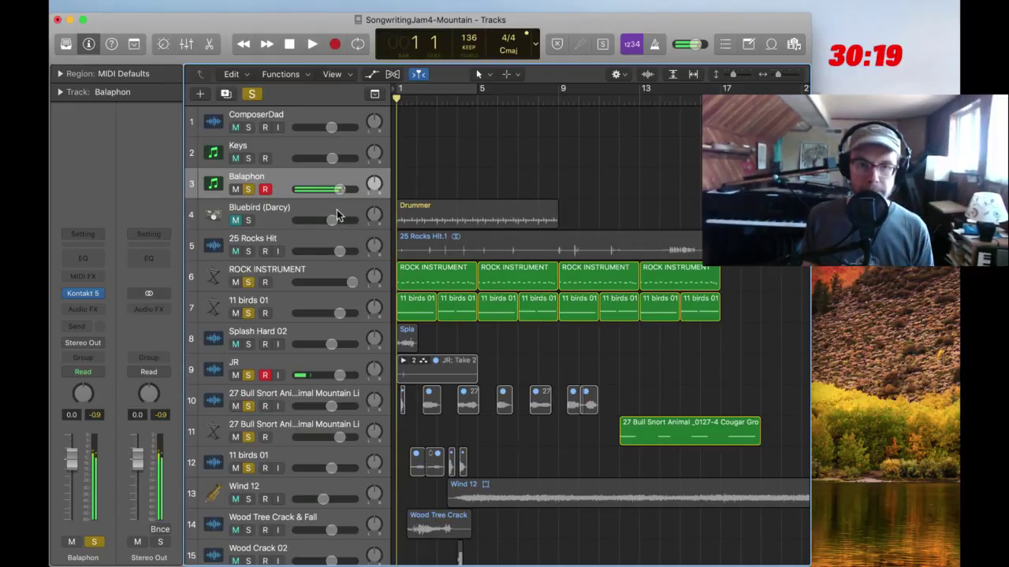
drag(340, 189, 326, 189)
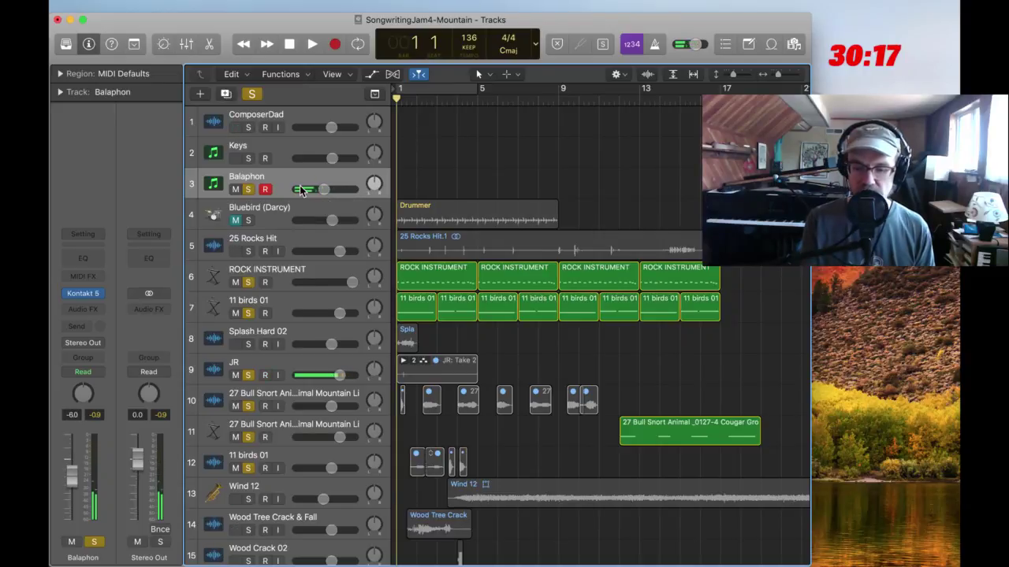
key(r)
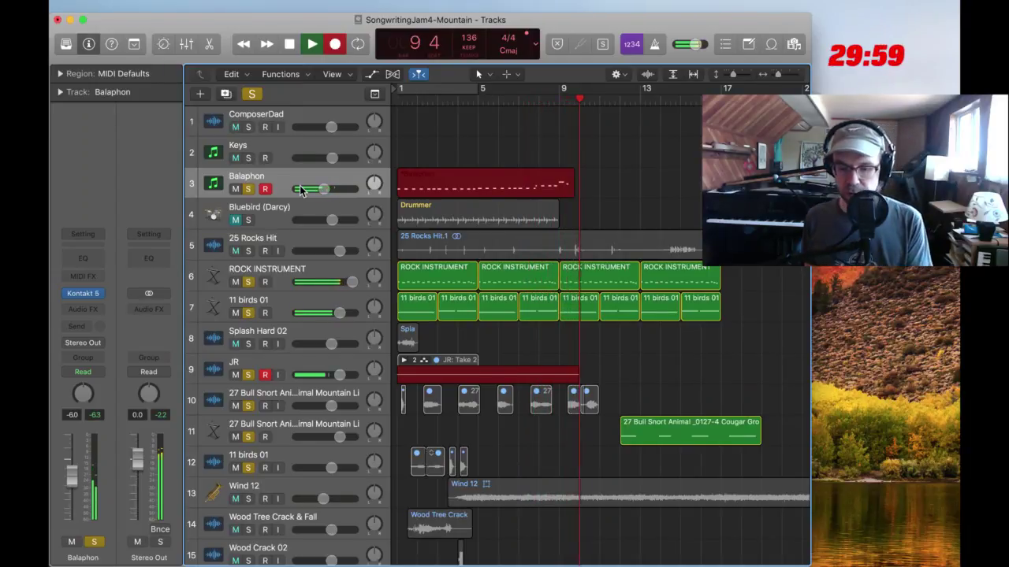
key(space)
Split the recorded Balaphon region at bar 9, splitting the crossing notes, and delete the part after bar 9
key(super+t)
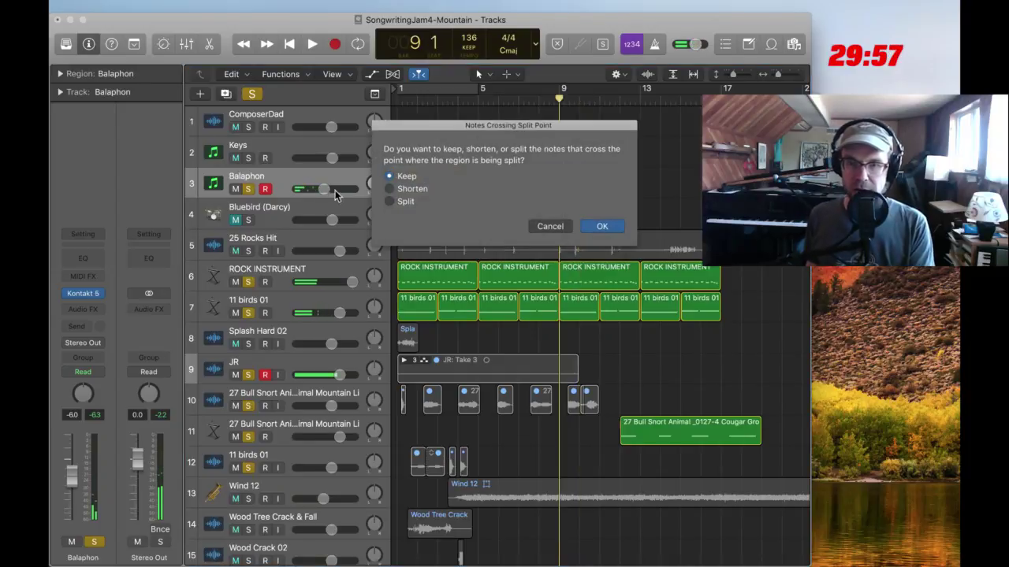
click(406, 202)
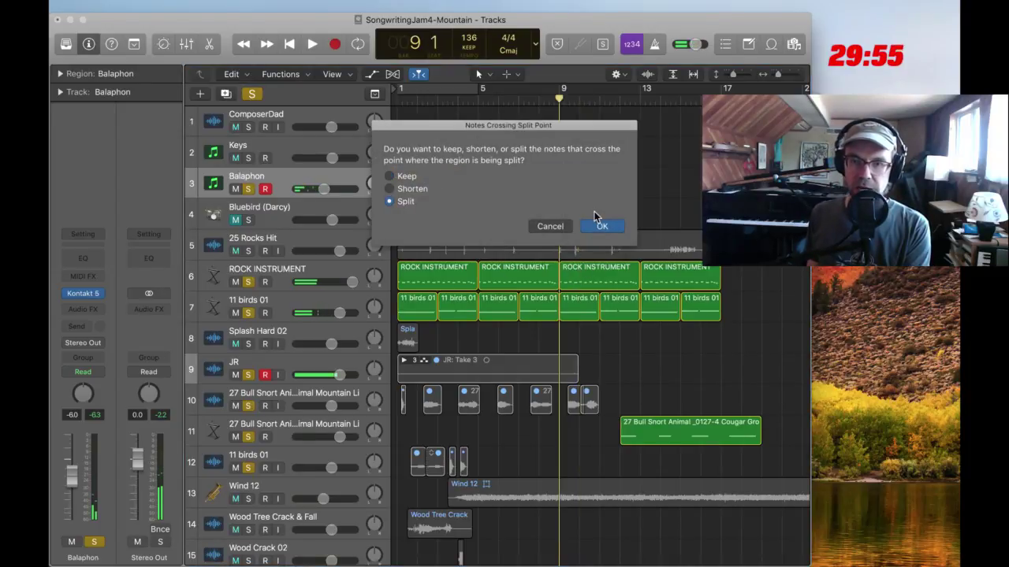
click(599, 226)
key(Delete)
Record a second Balaphon part from bar 9 to bar 17, and try to delete the JR#05 region
key(r)
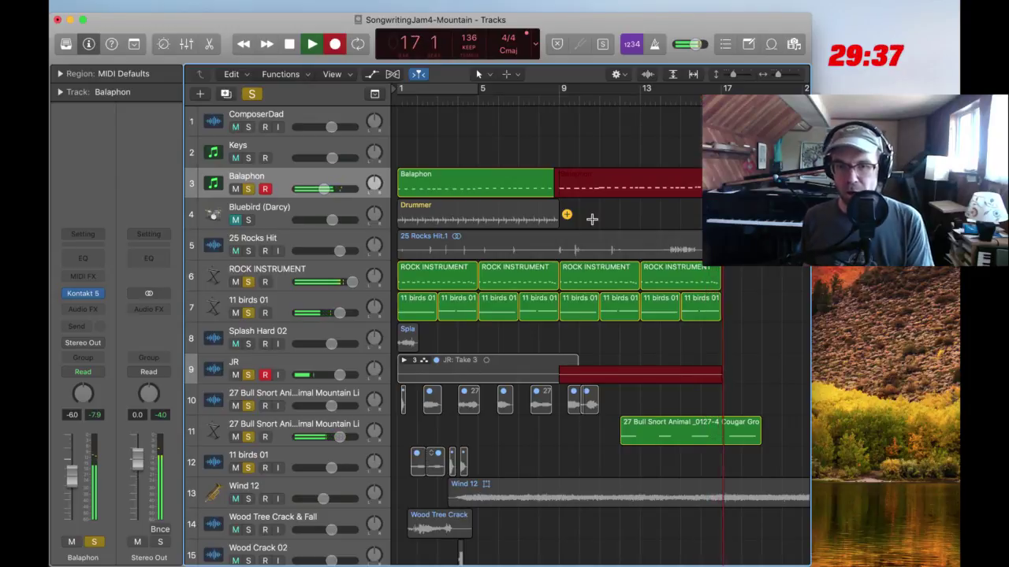
key(space)
click(628, 362)
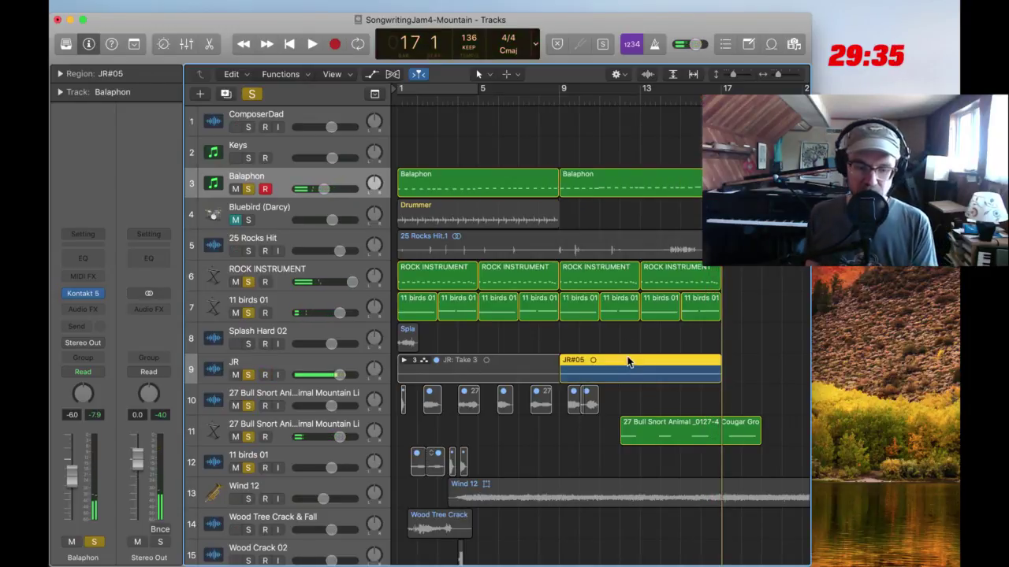
key(Delete)
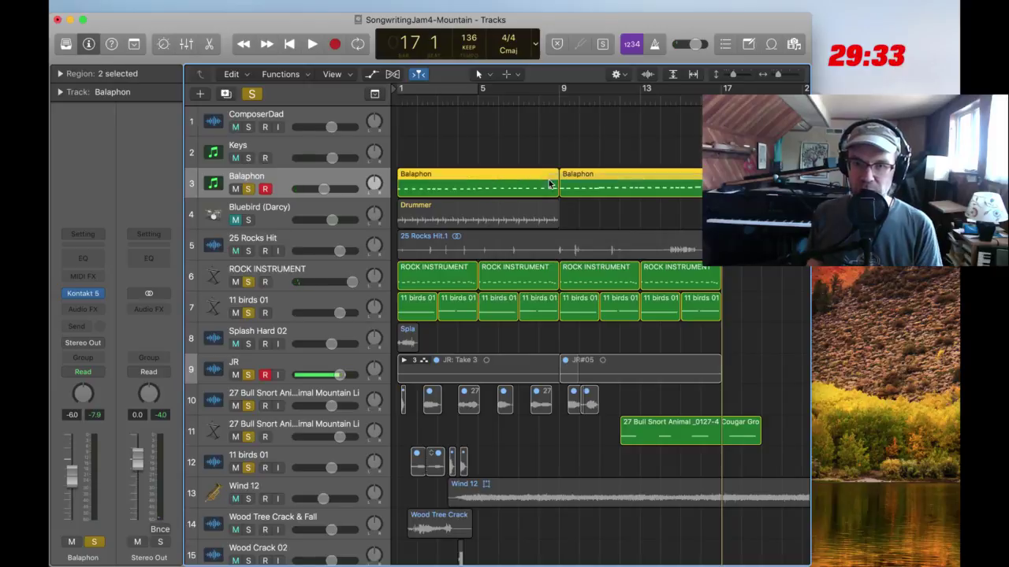
Quantize all notes in both Balaphon regions to 1/16 notes
click(537, 181)
key(p)
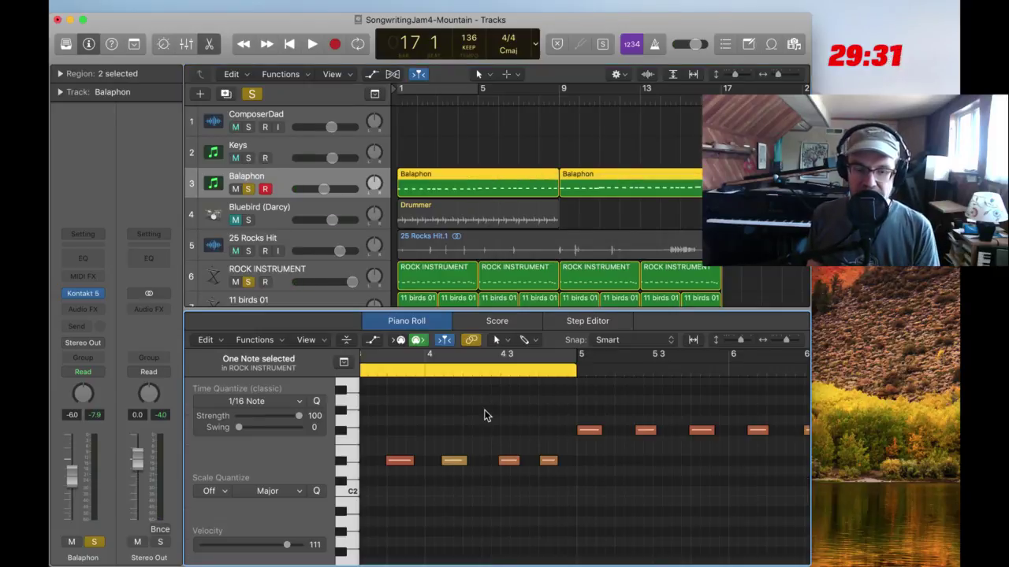
key(super+a)
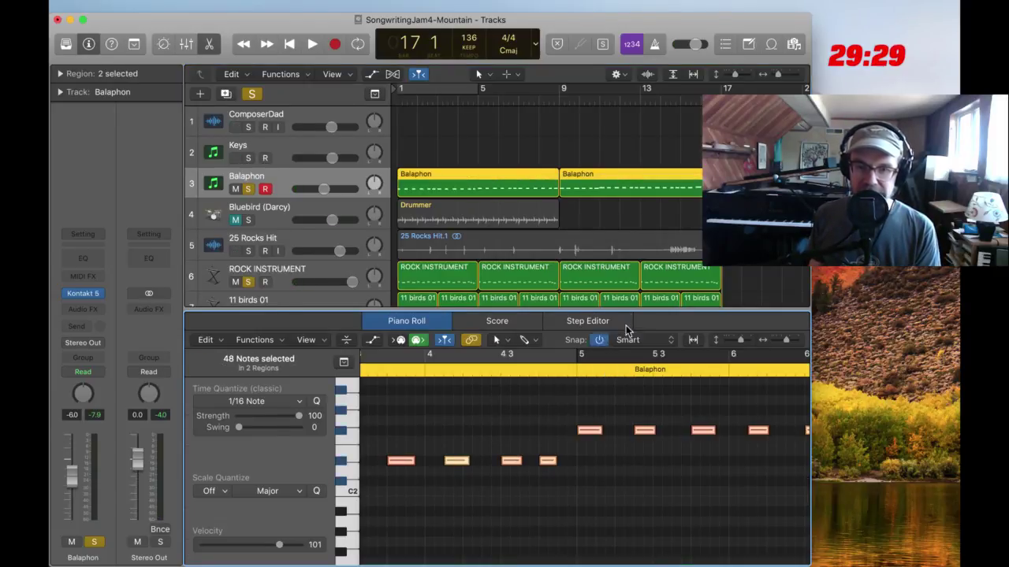
key(p)
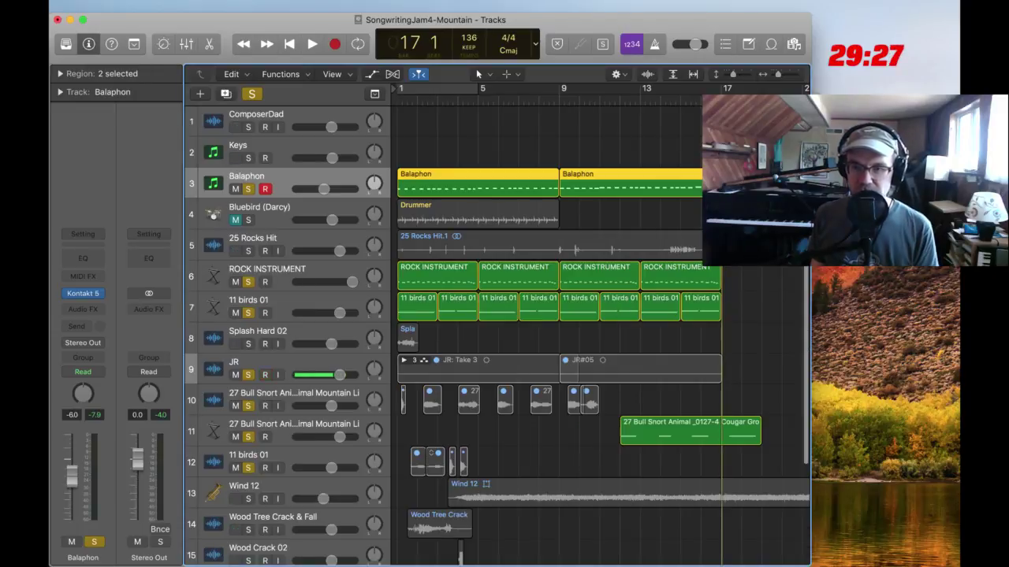
click(784, 346)
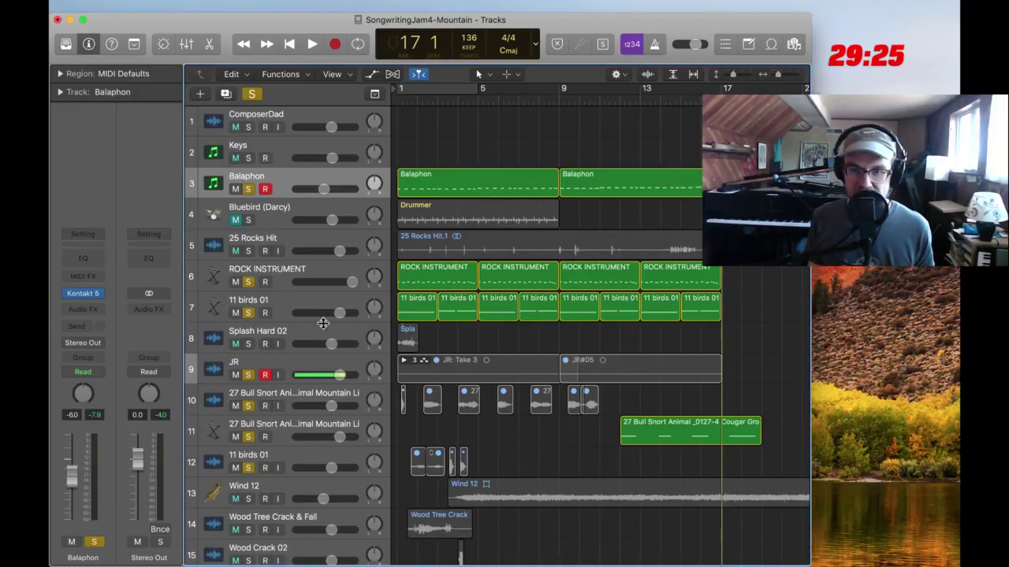
click(888, 326)
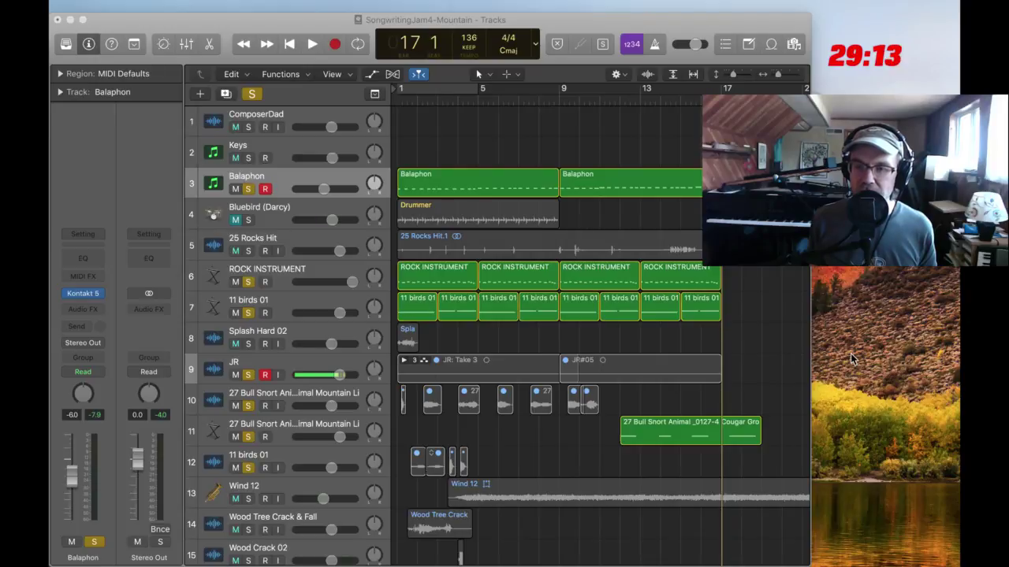
click(398, 315)
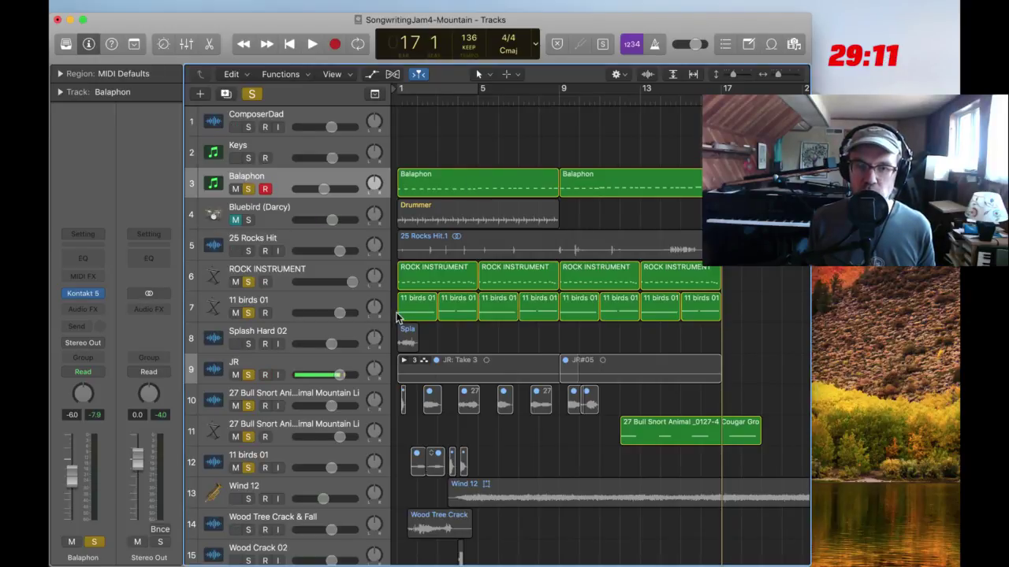
Delete all regions on the JR track, including the take folder, and delete their recorded audio files from disk
click(300, 369)
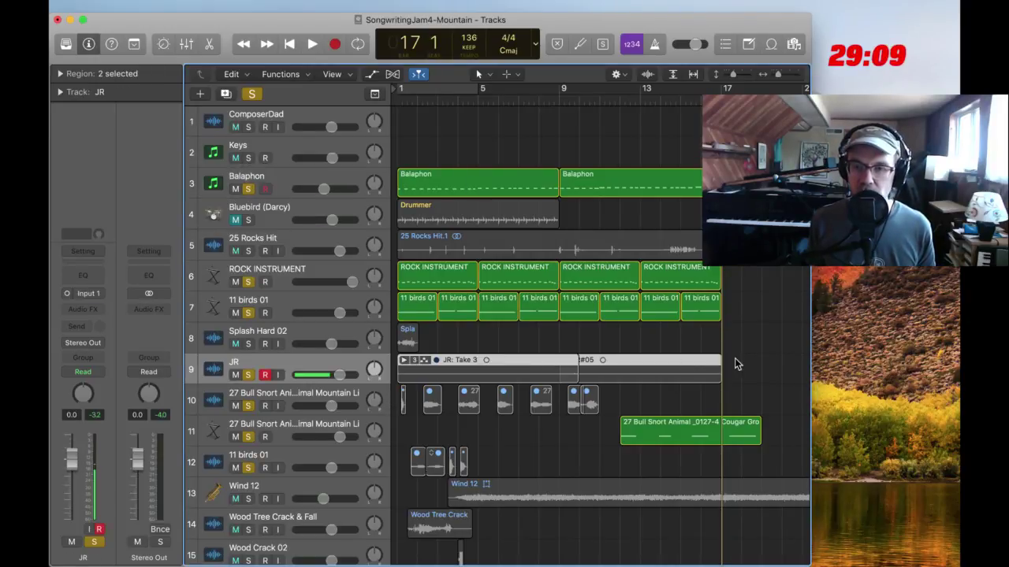
click(477, 376)
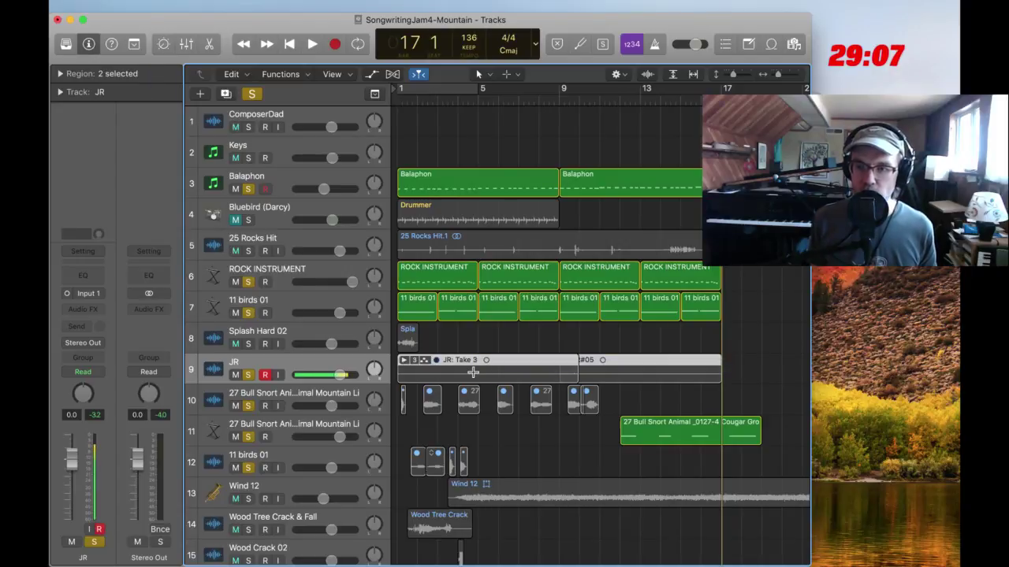
click(547, 370)
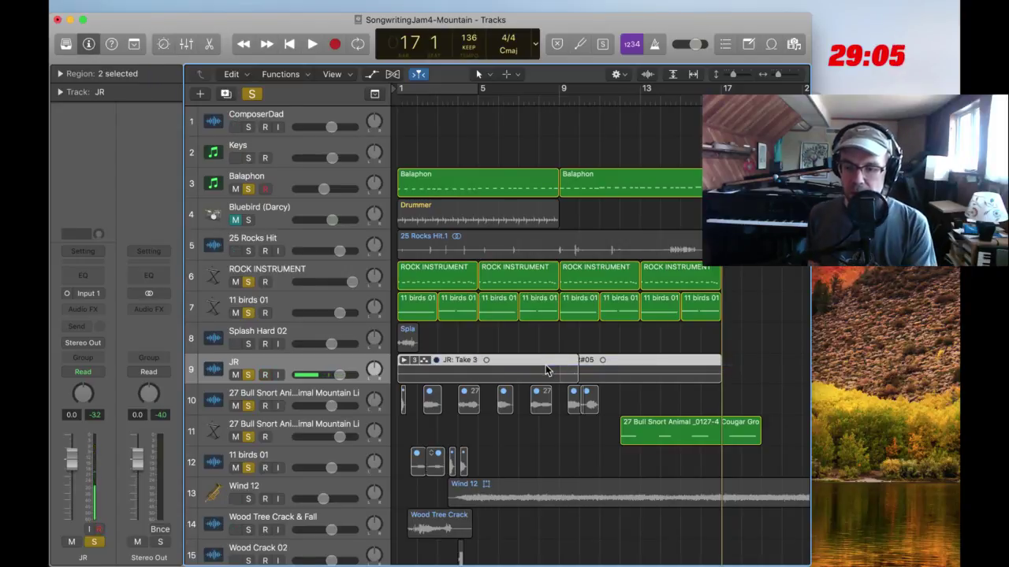
key(Delete)
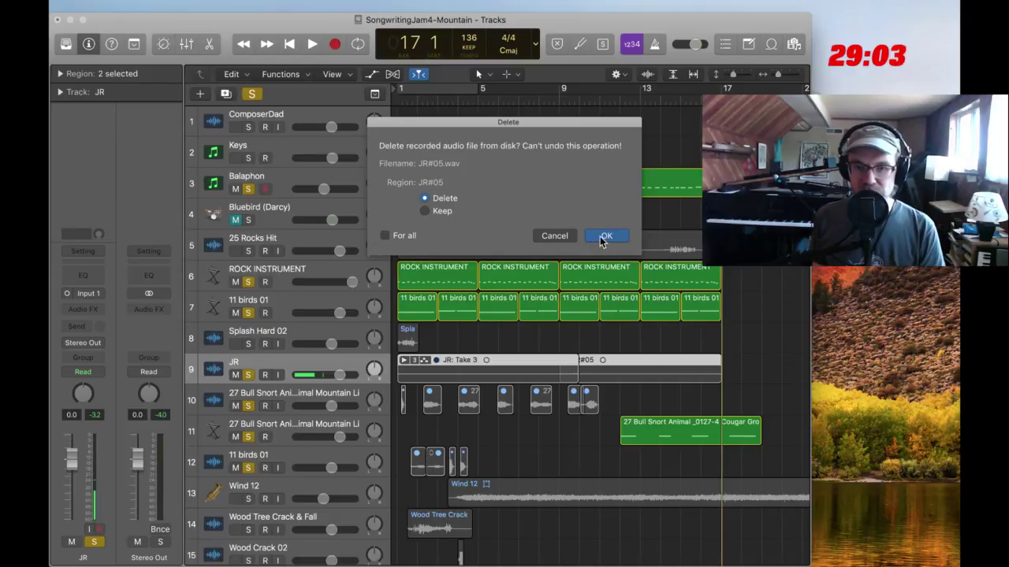
click(604, 236)
click(603, 236)
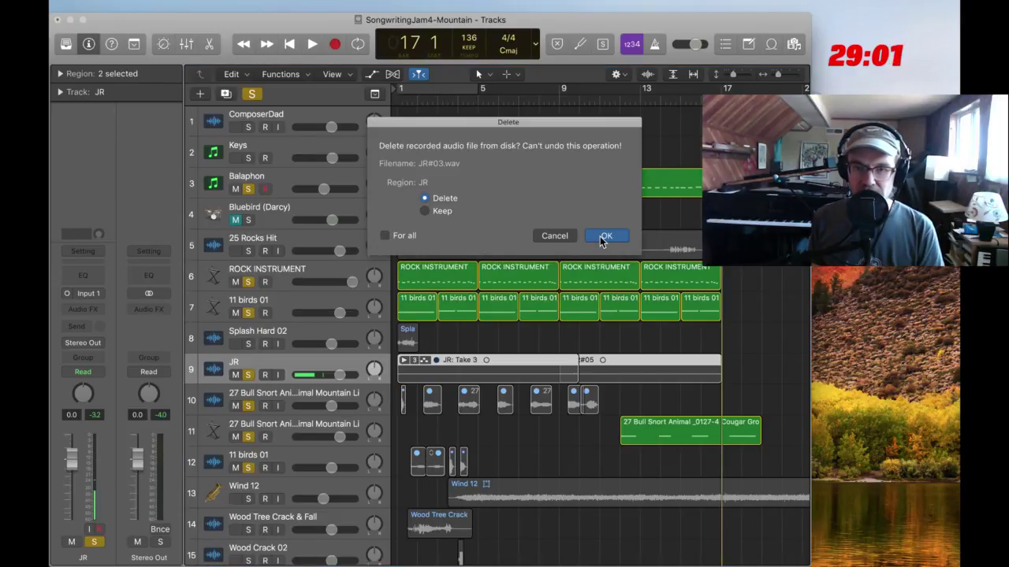
click(604, 236)
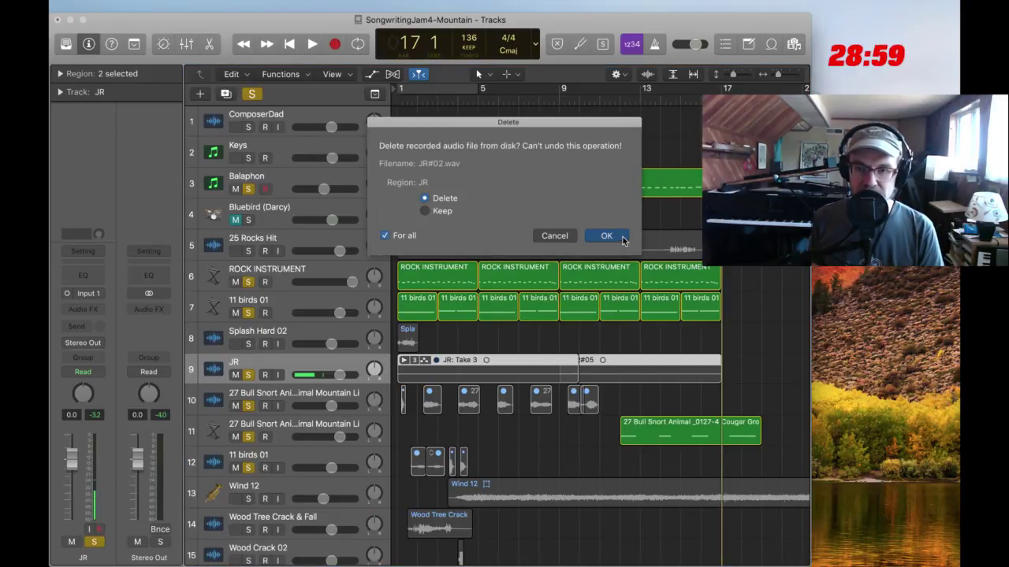
click(608, 236)
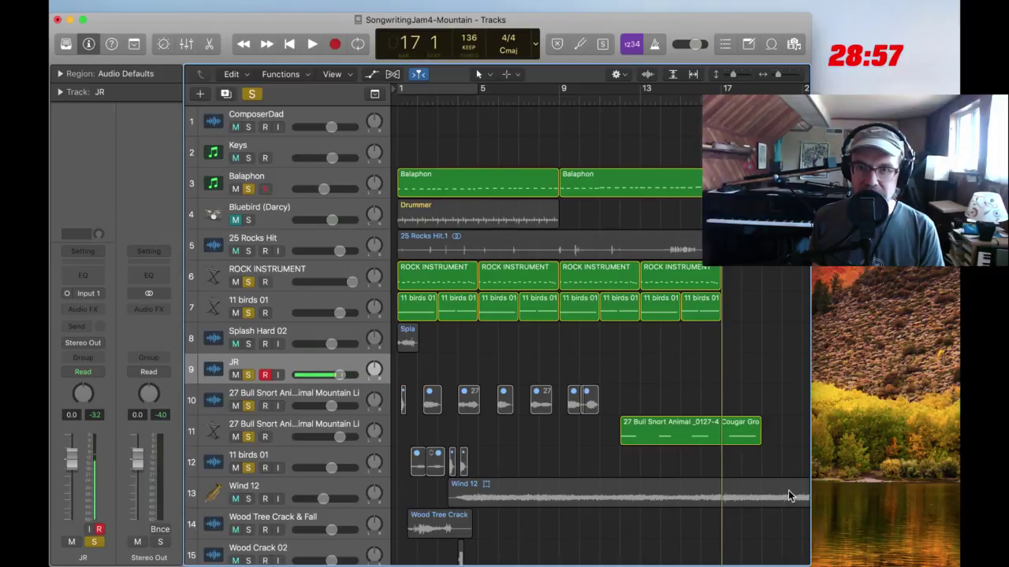
Enlarge the project's Tracks window to show more of the timeline
click(821, 499)
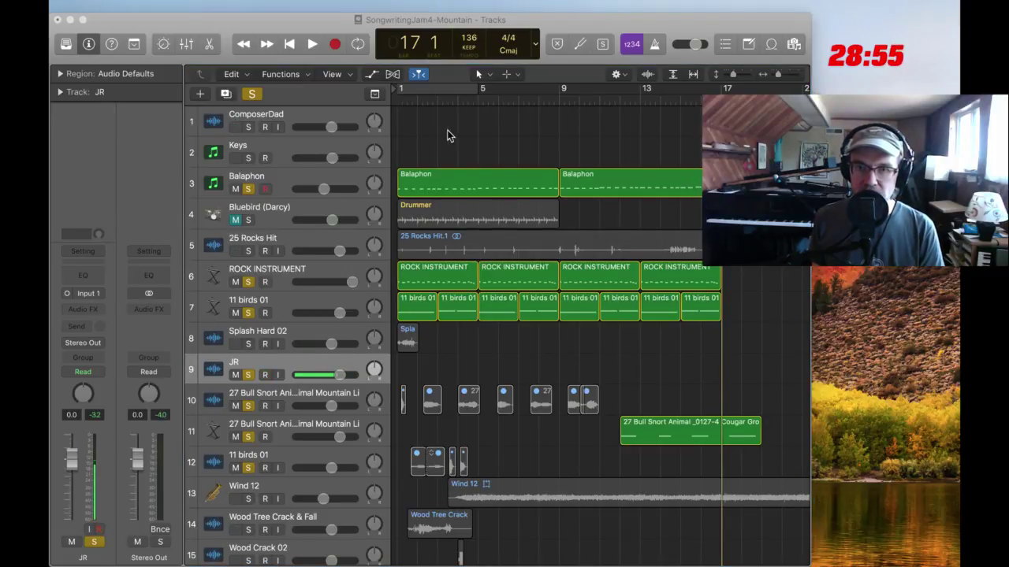
click(309, 27)
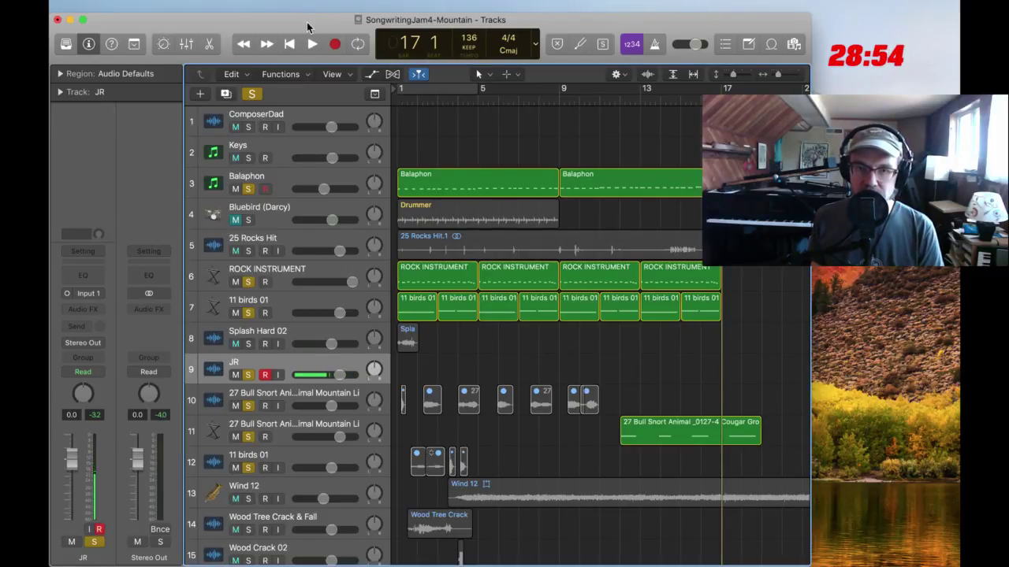
click(838, 522)
click(246, 26)
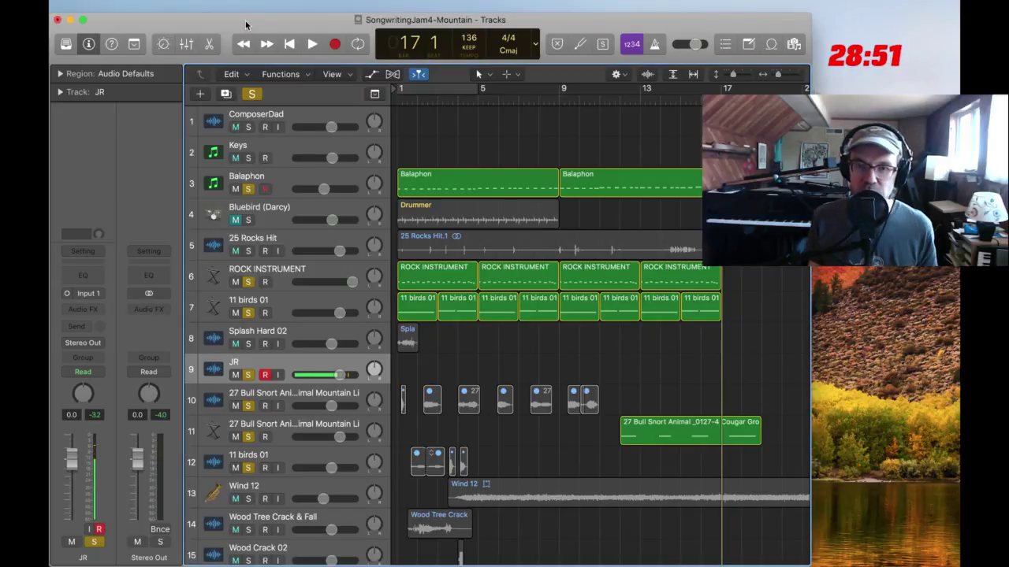
double_click(246, 25)
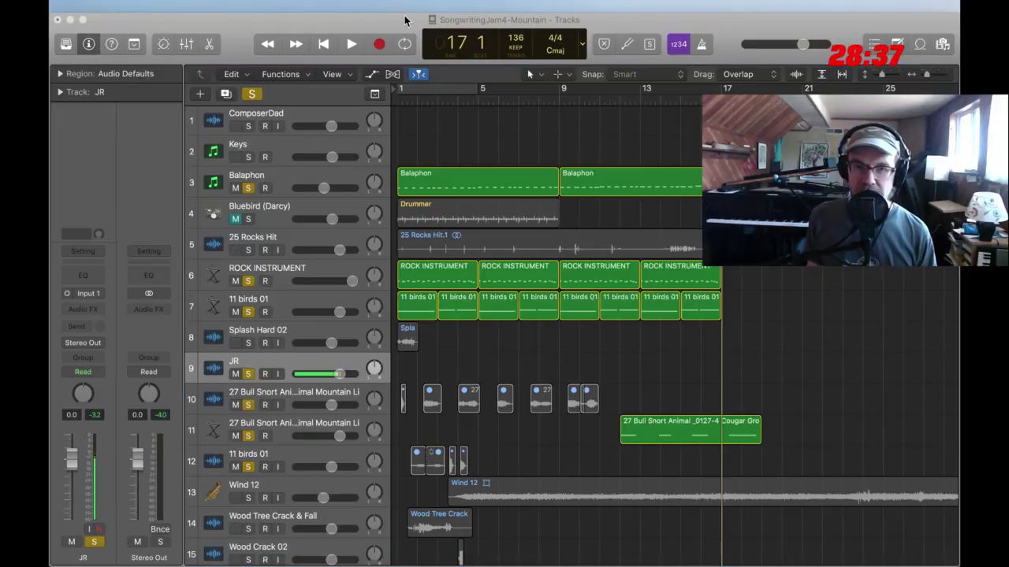
Play the arrangement from bar 1 to review it with the new Balaphon parts, and stop playback
key(Return)
click(351, 43)
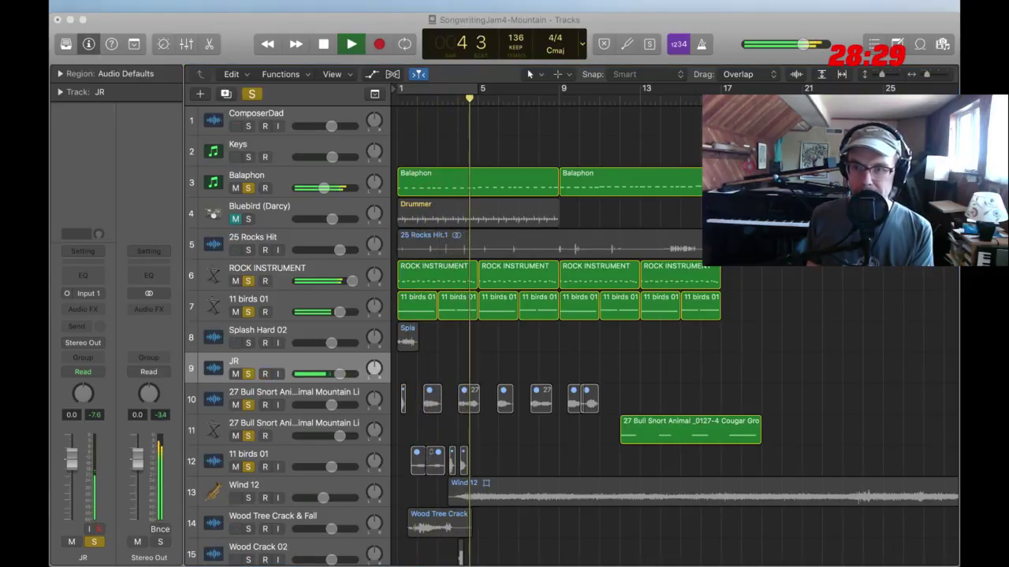
click(406, 299)
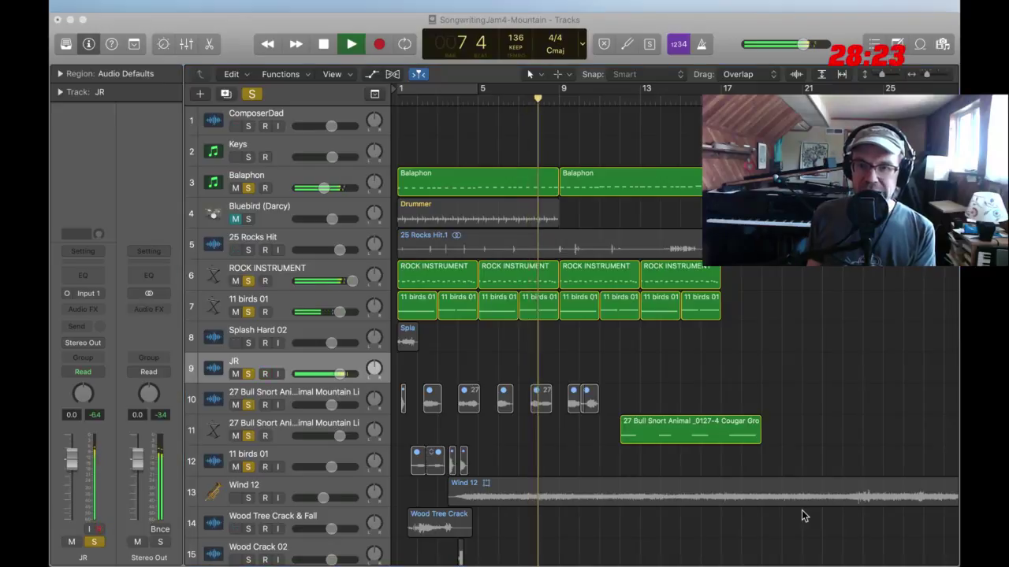
click(387, 26)
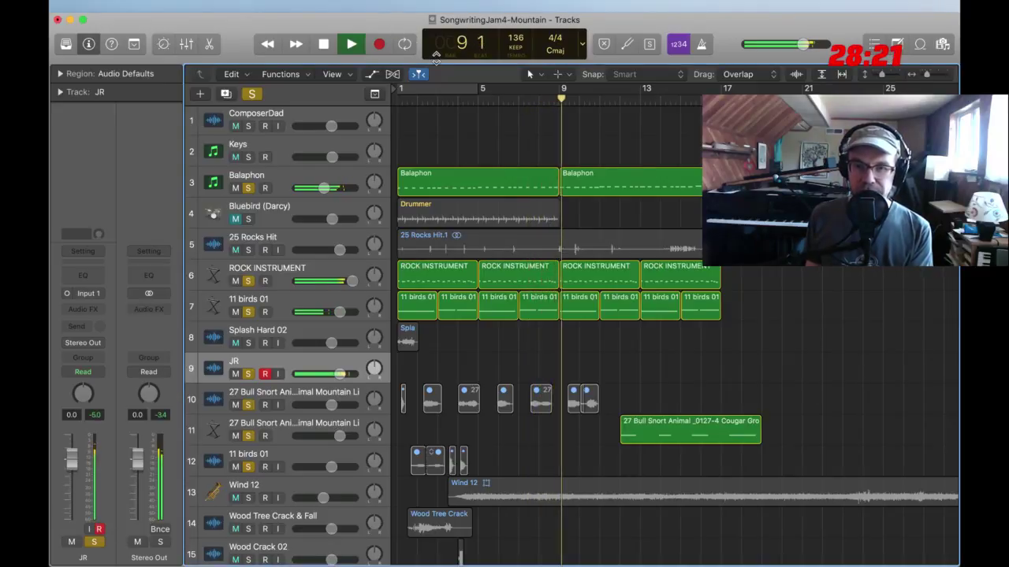
key(space)
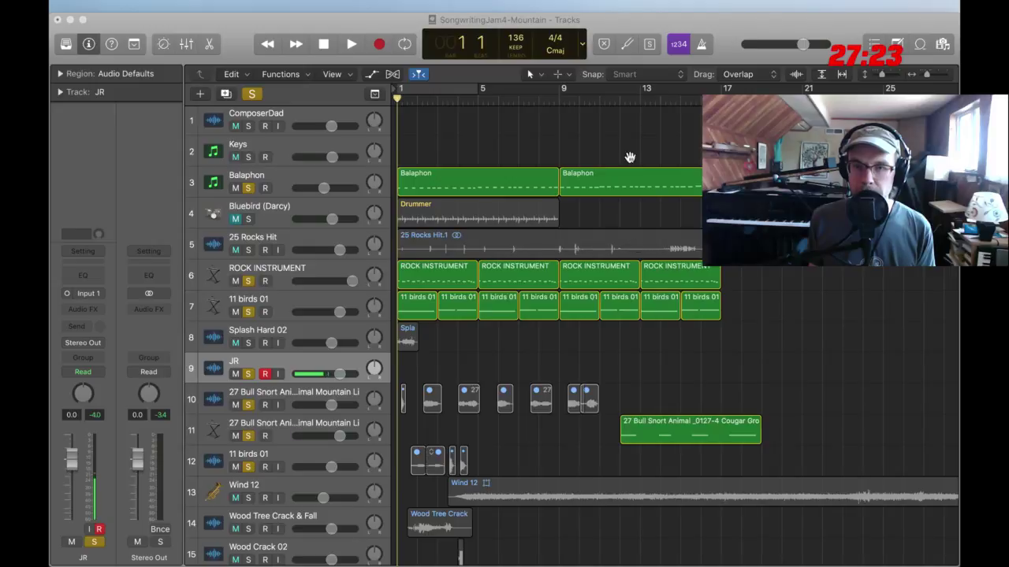
Open the project note pad for editing and set its text font size to 18
click(900, 46)
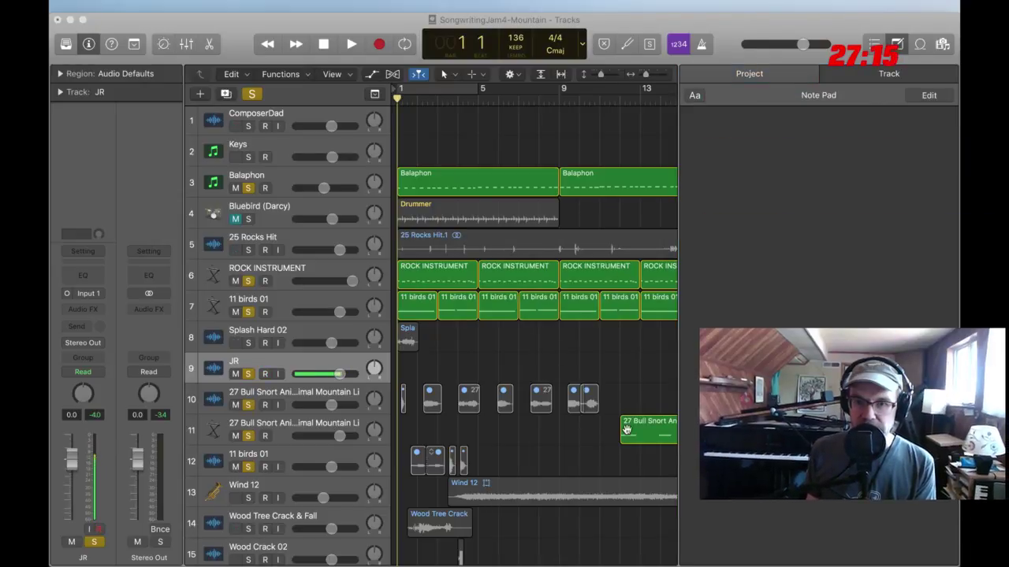
click(849, 148)
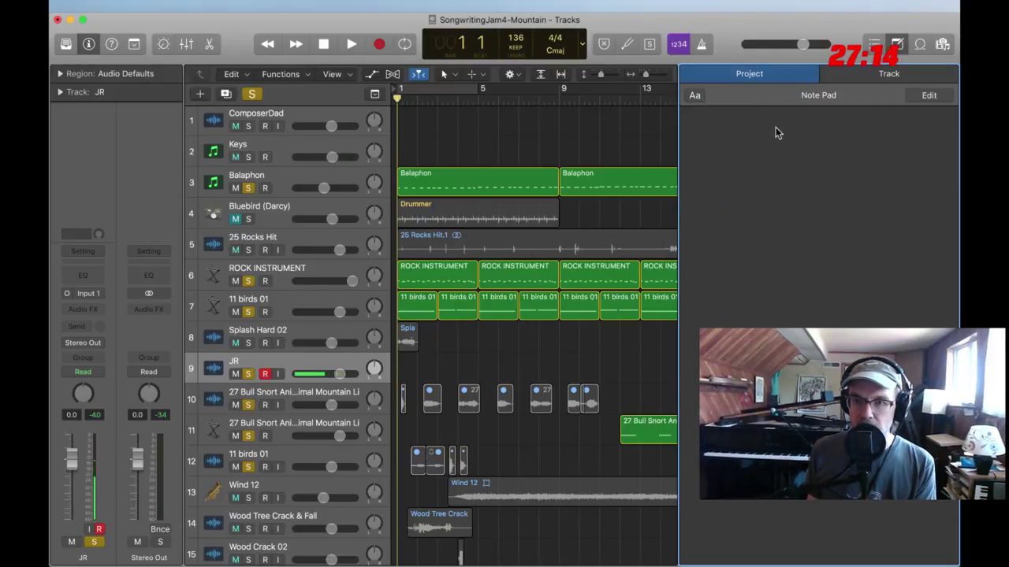
click(694, 95)
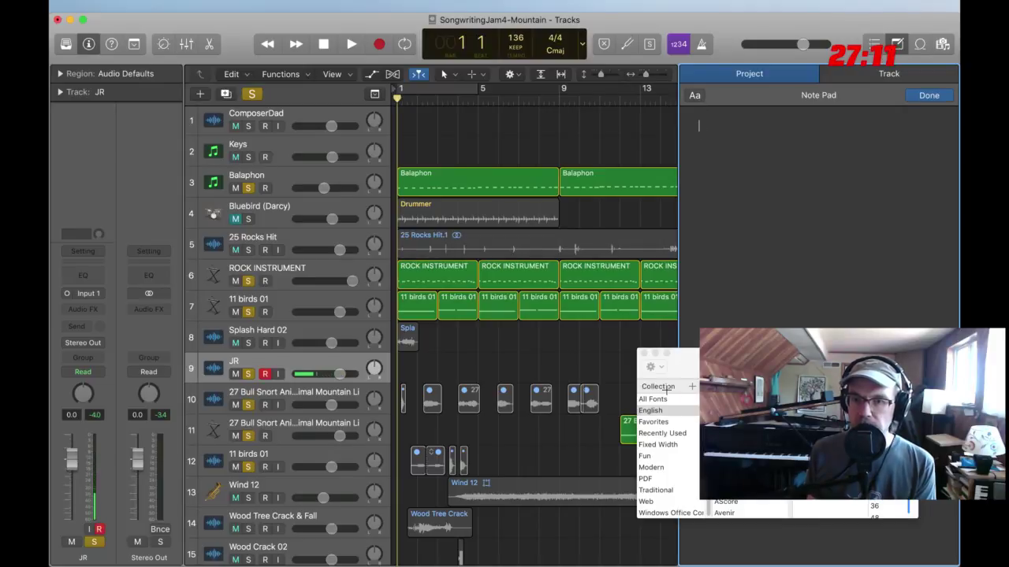
drag(671, 356, 562, 214)
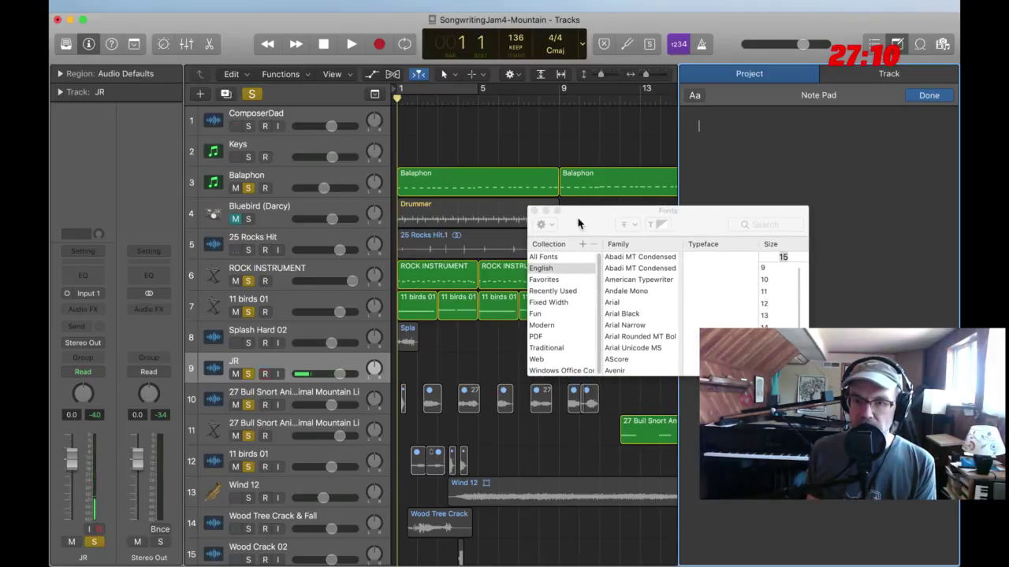
scroll(776, 299, down, 2)
click(776, 315)
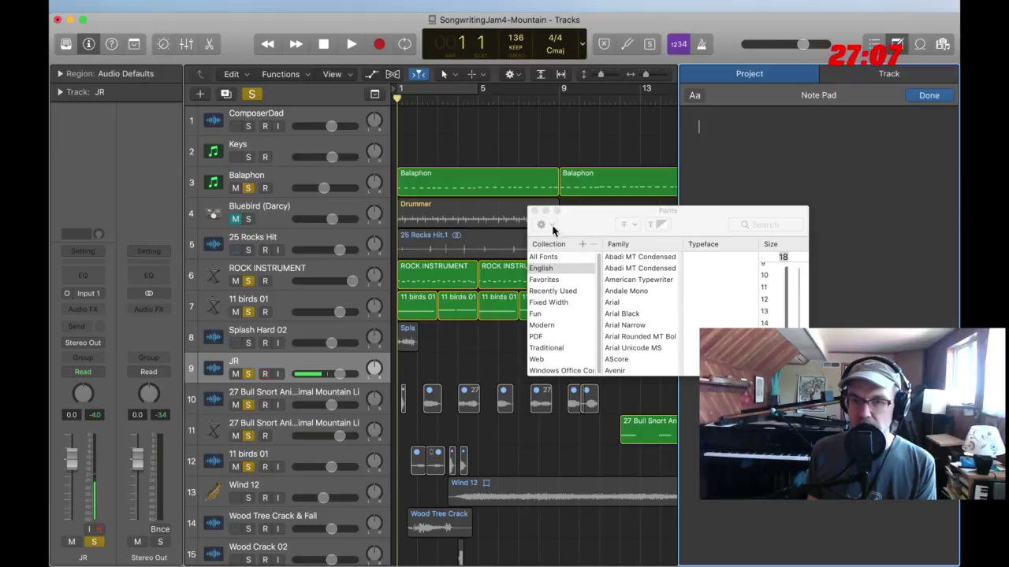
click(535, 214)
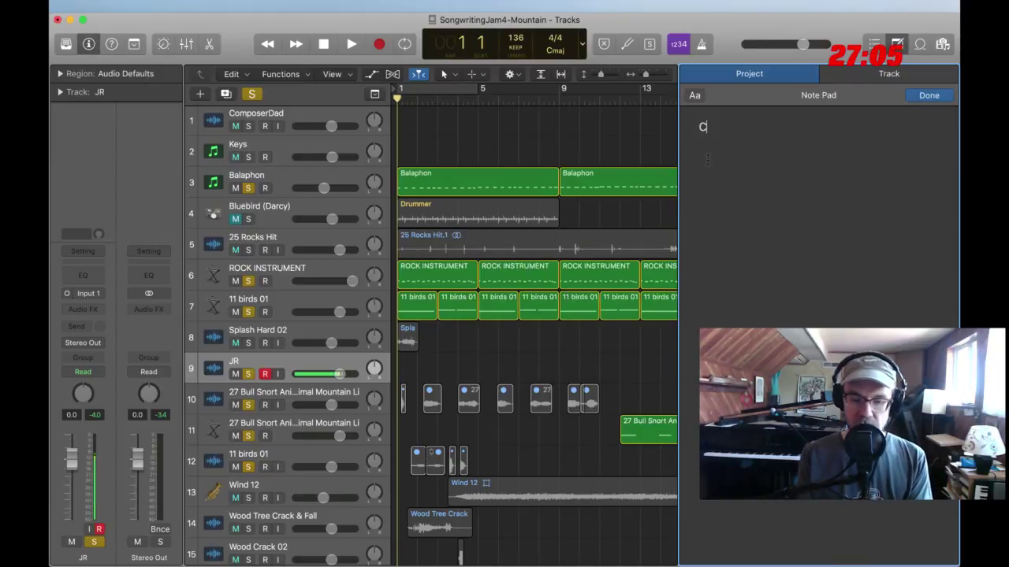
Write the first lyric line "Careful Lion, Don't be Cryin'" in the project notes and start a new line
text(Careful Li)
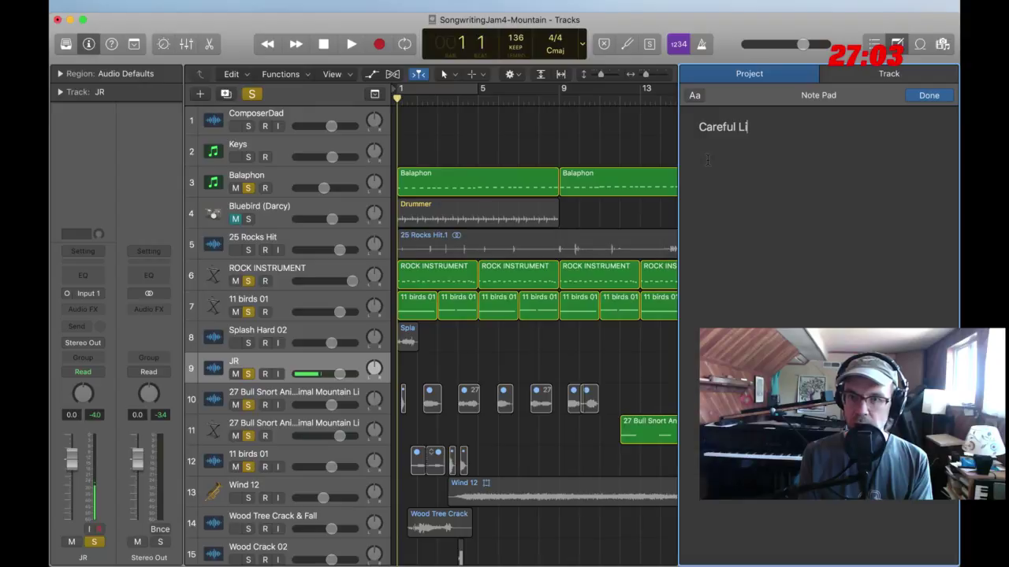
text(on, Don't)
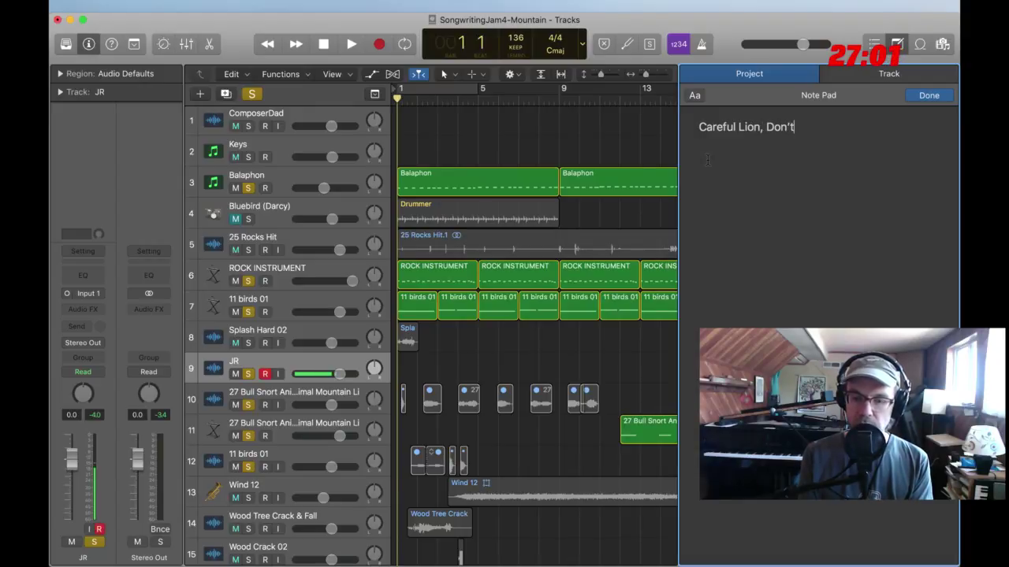
text( be Cryin')
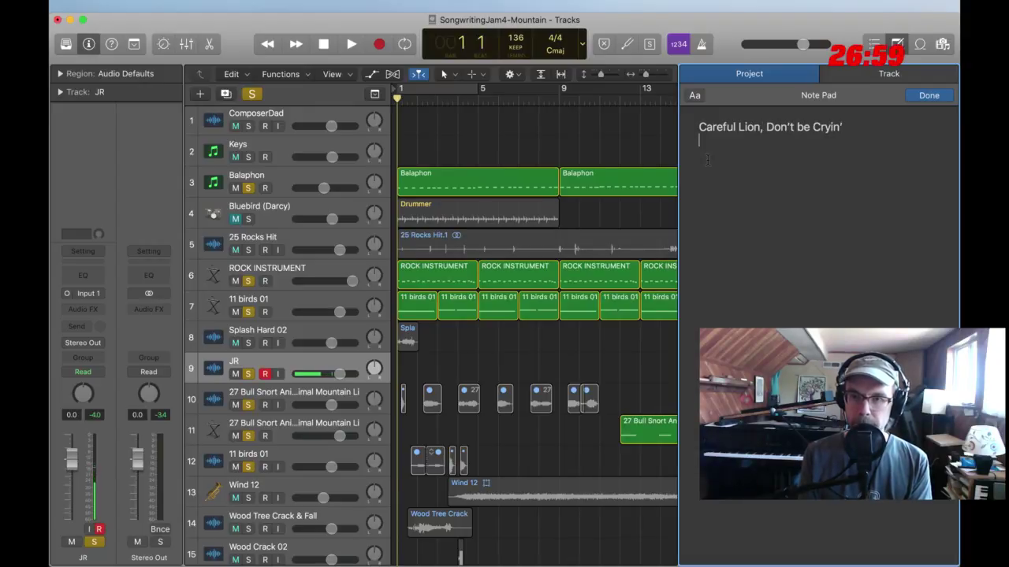
Play the arrangement from bar 1 past the end of the Bull Snort Animal region, and stop playback
key(super+Tab)
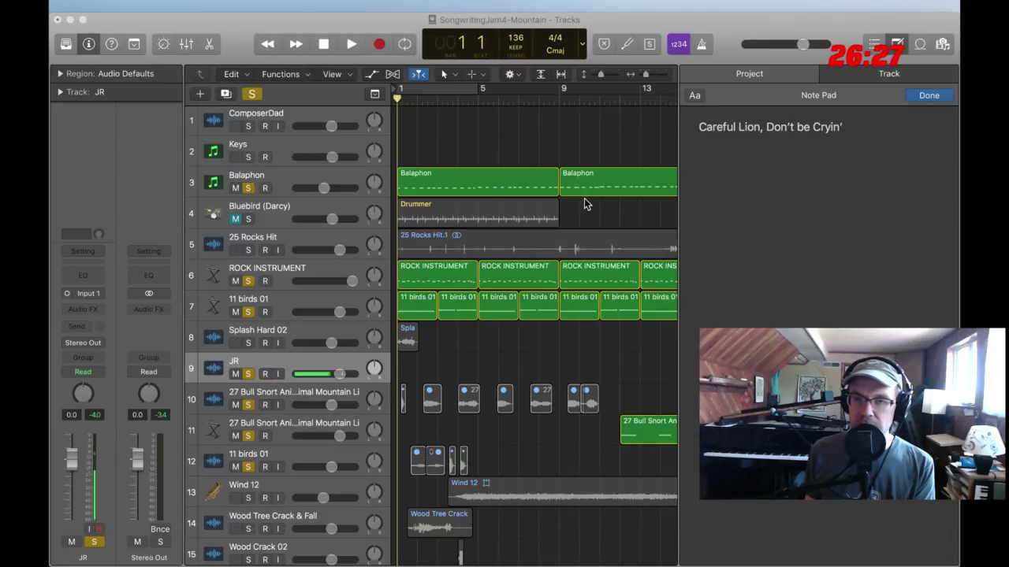
click(368, 297)
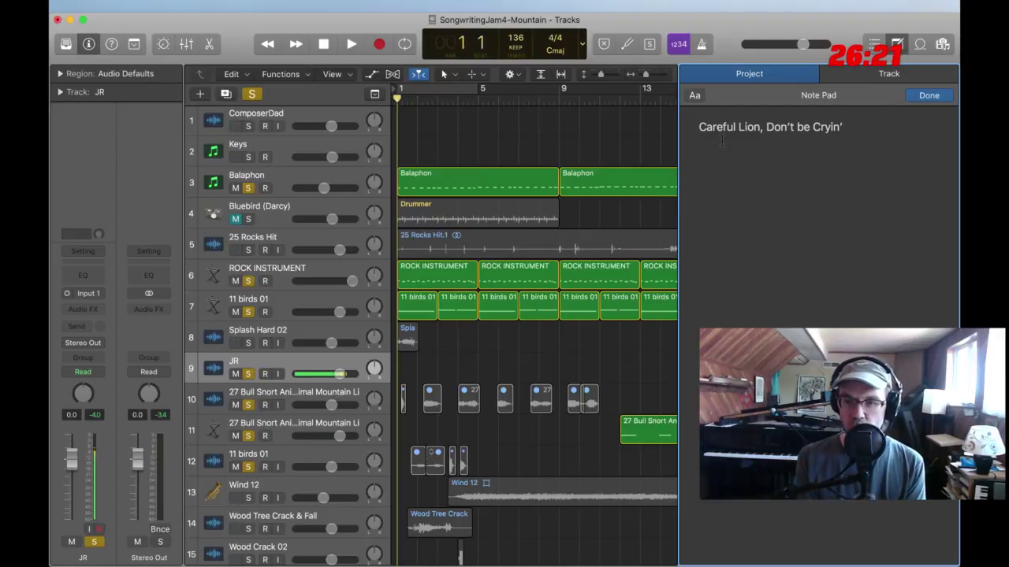
click(554, 333)
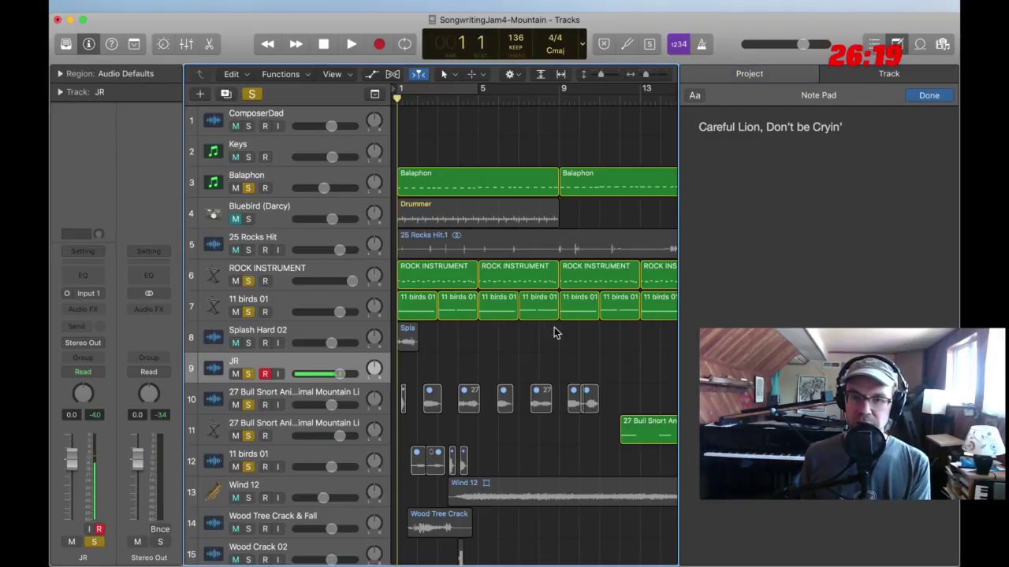
key(space)
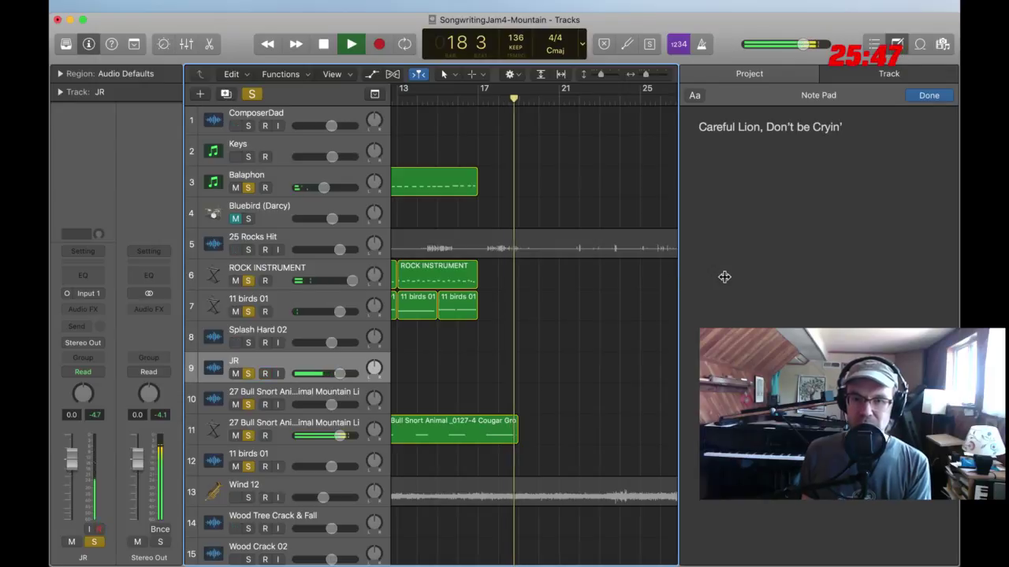
key(space)
scroll(473, 402, left, 10)
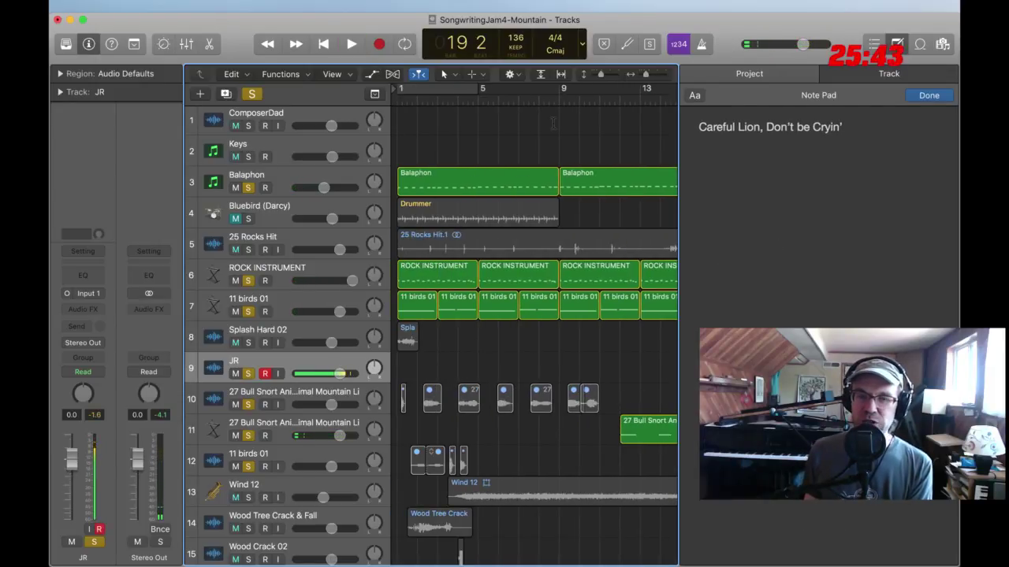
Replay the opening bars of the arrangement from bar 1 and stop just after bar 5
scroll(446, 331, down, 1)
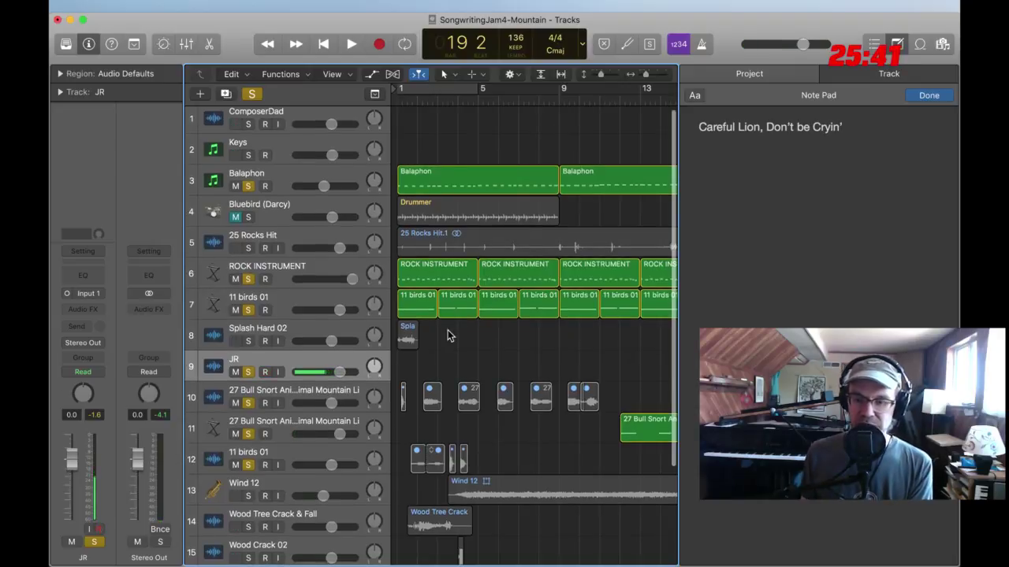
key(Return)
key(space)
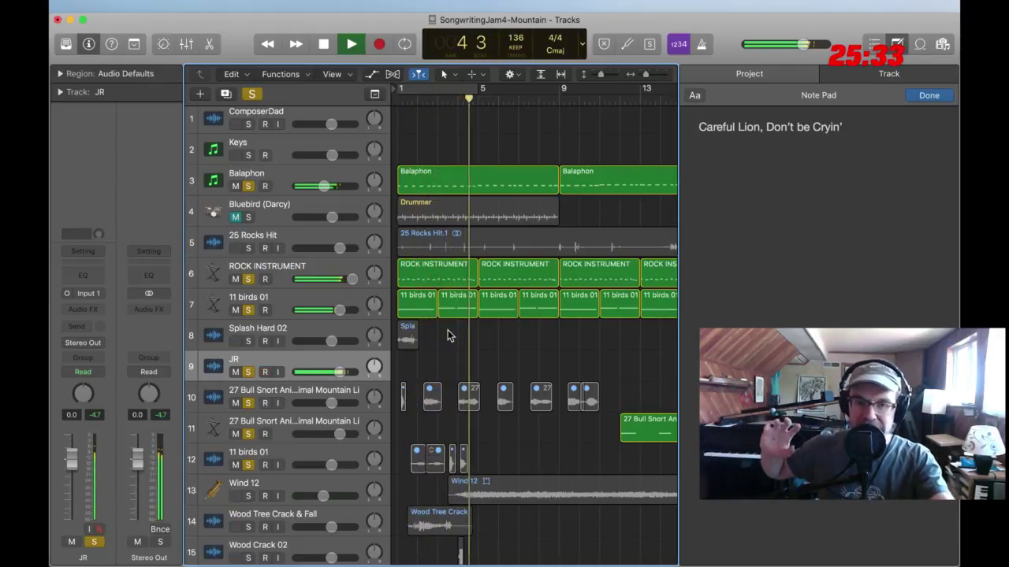
key(space)
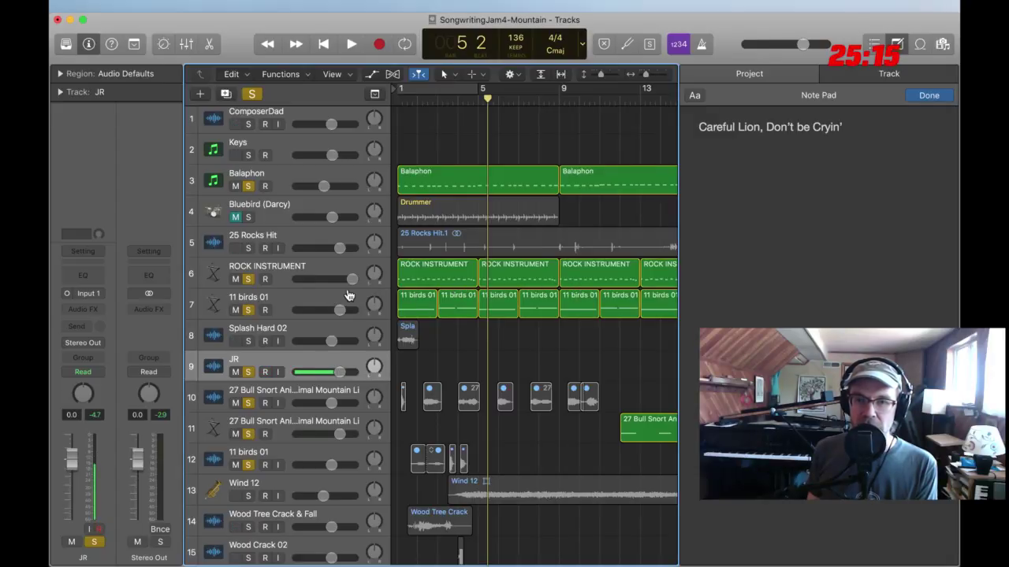
Add the line "Chorus: Mountain singing to the animals" to the project notes, a few blank lines below the first lyric
click(813, 185)
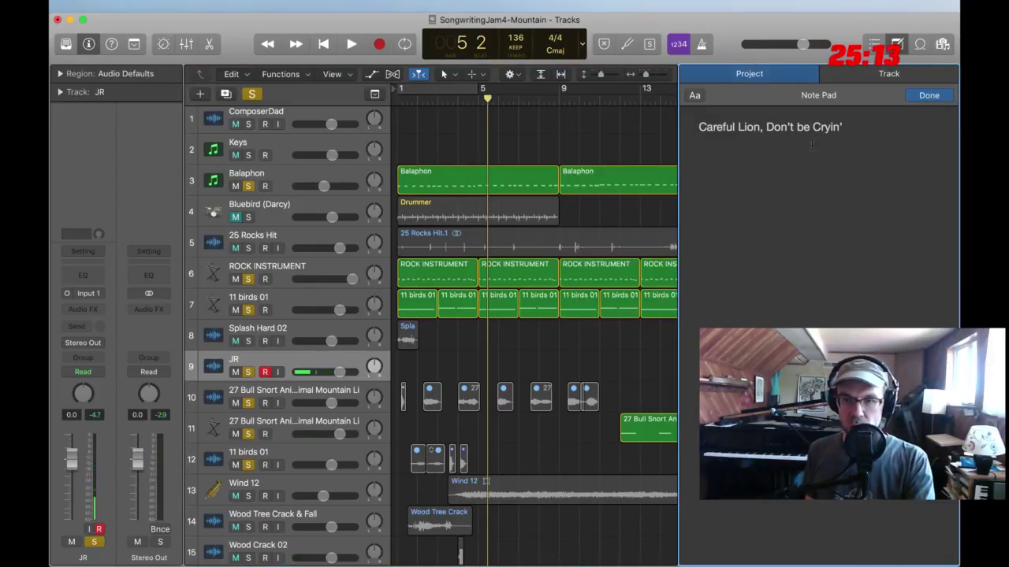
key(Return)
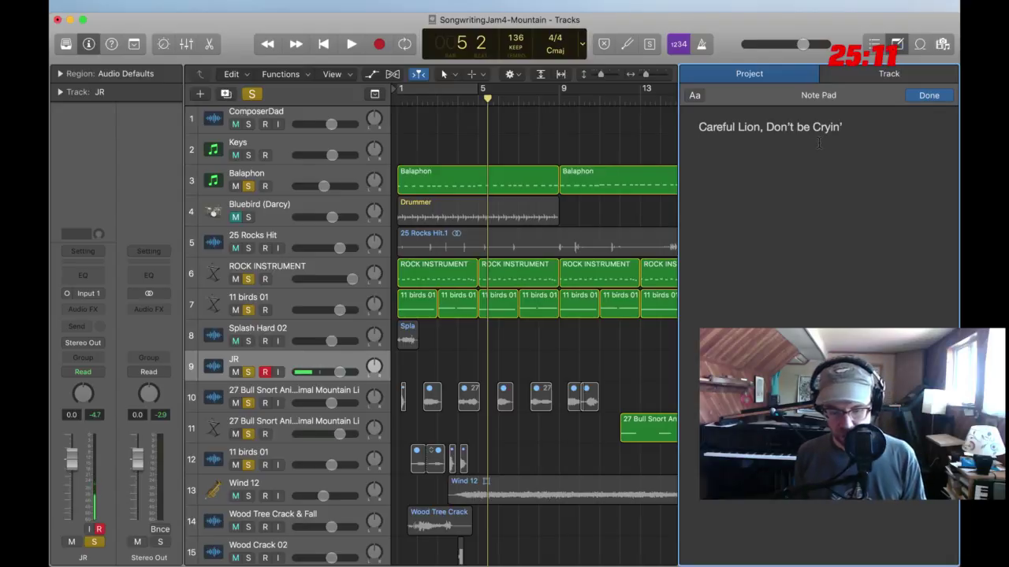
key(Return)
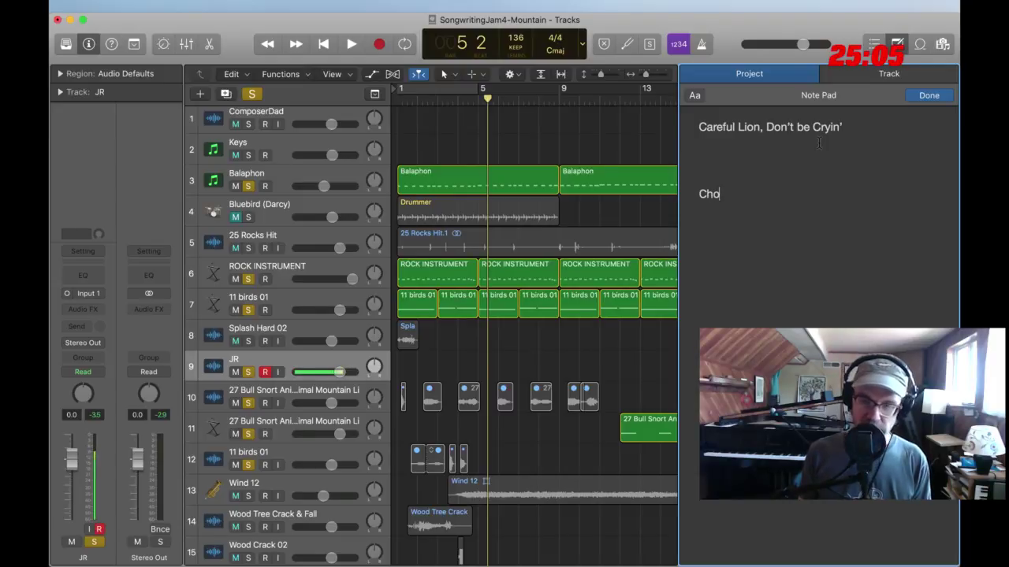
text(rus: Mount)
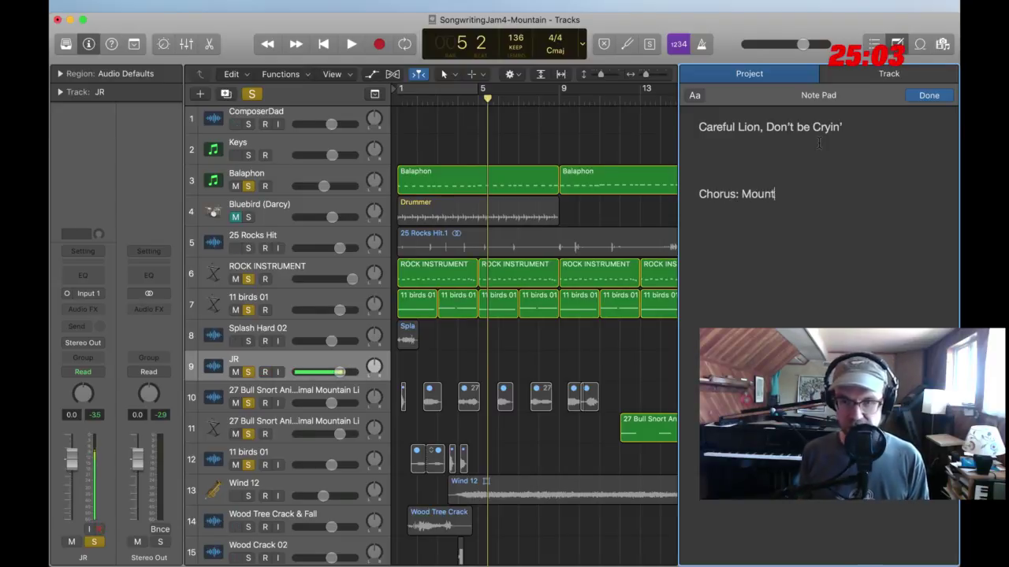
text(ain sing)
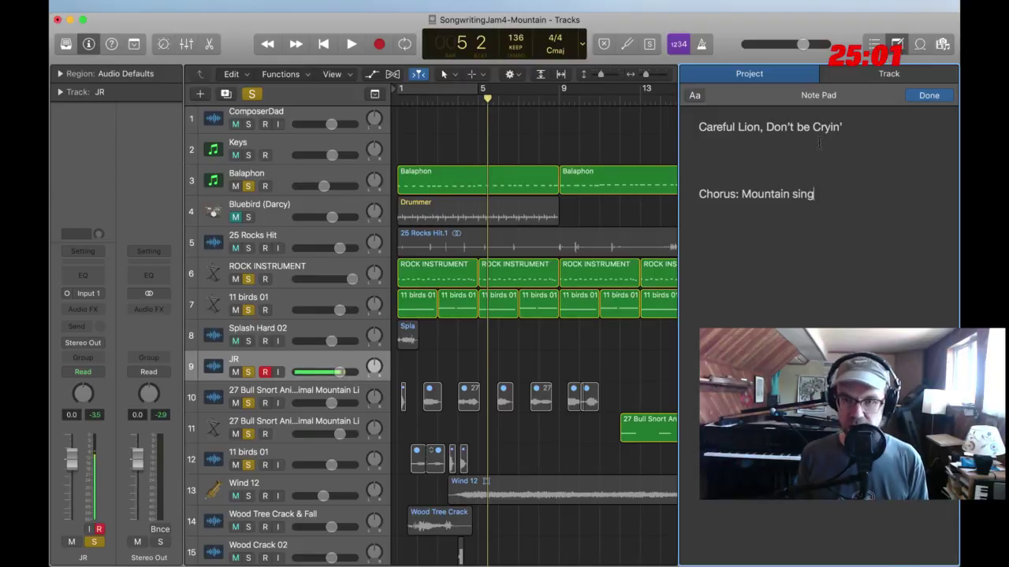
text(ing to the)
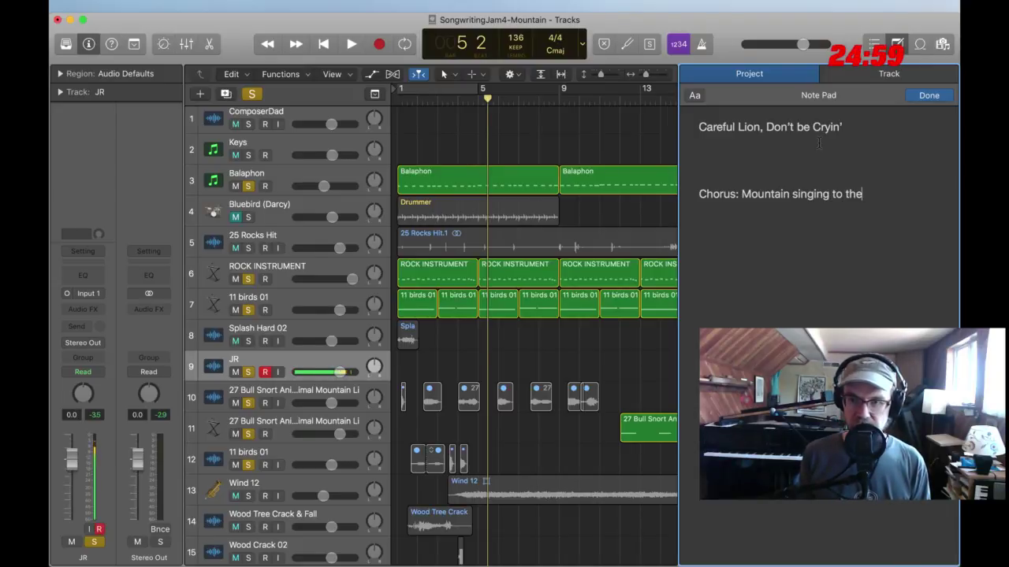
text( a)
key(BackSpace)
text(animals)
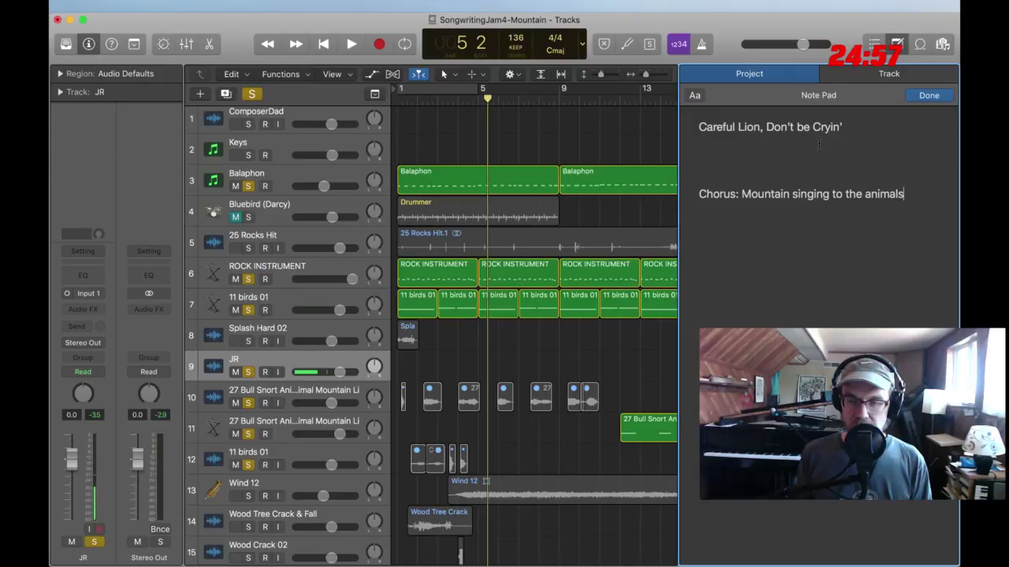
key(Return)
Add the lyric lines "Don't worry goat, you can float" and "Hey they Bird" directly below the first lyric line
click(880, 85)
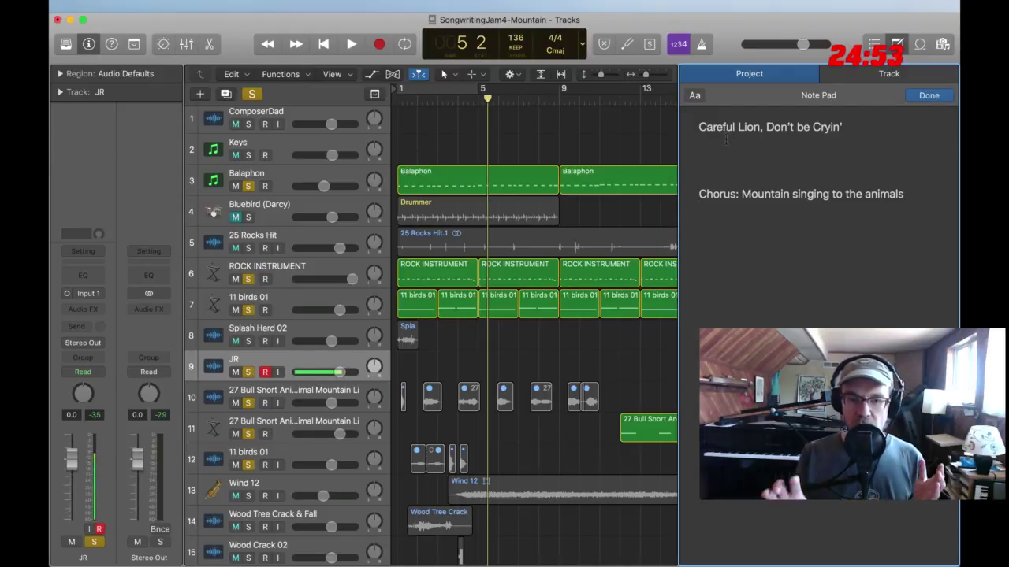
text(w)
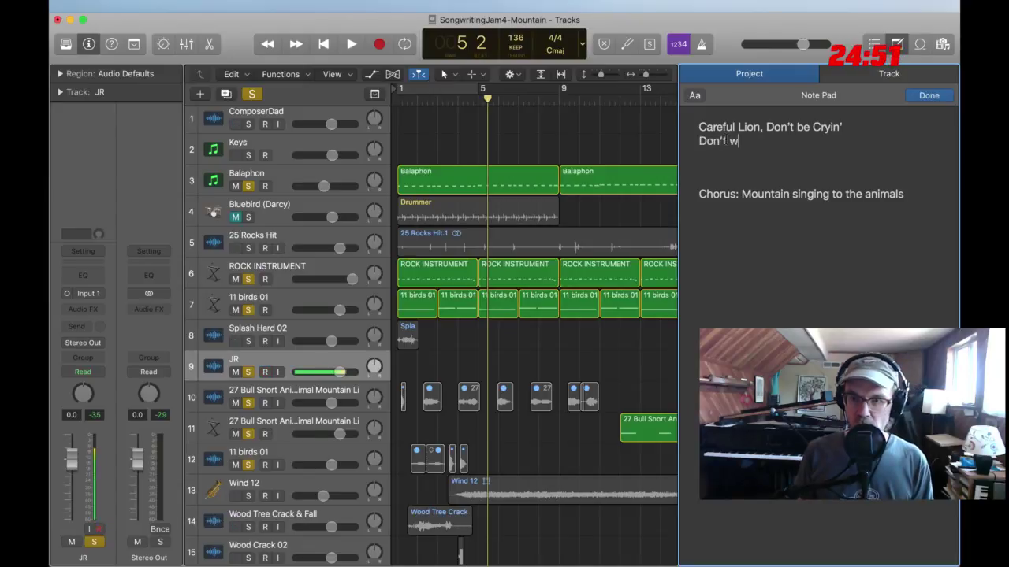
text(orry goat,)
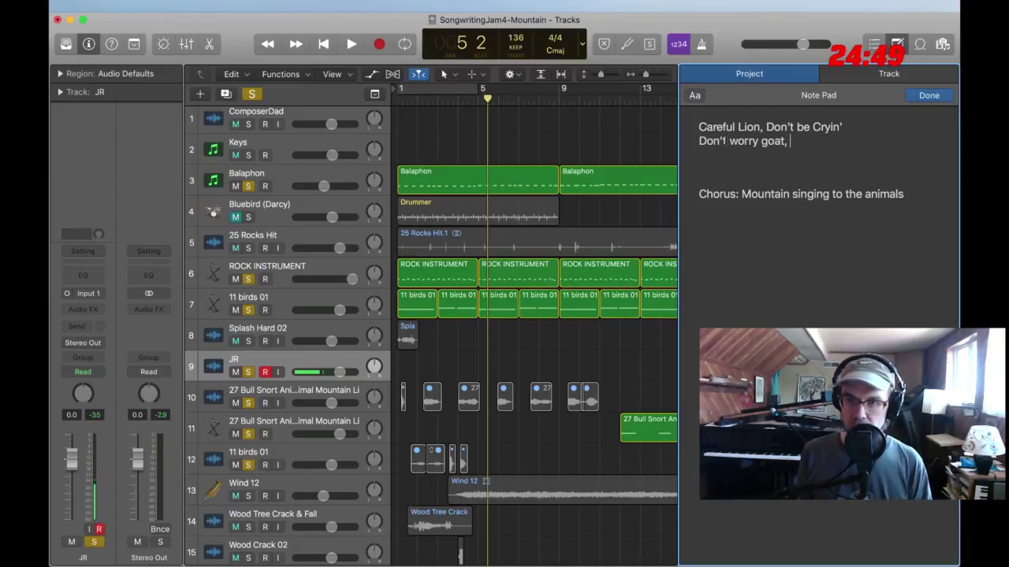
text( you can)
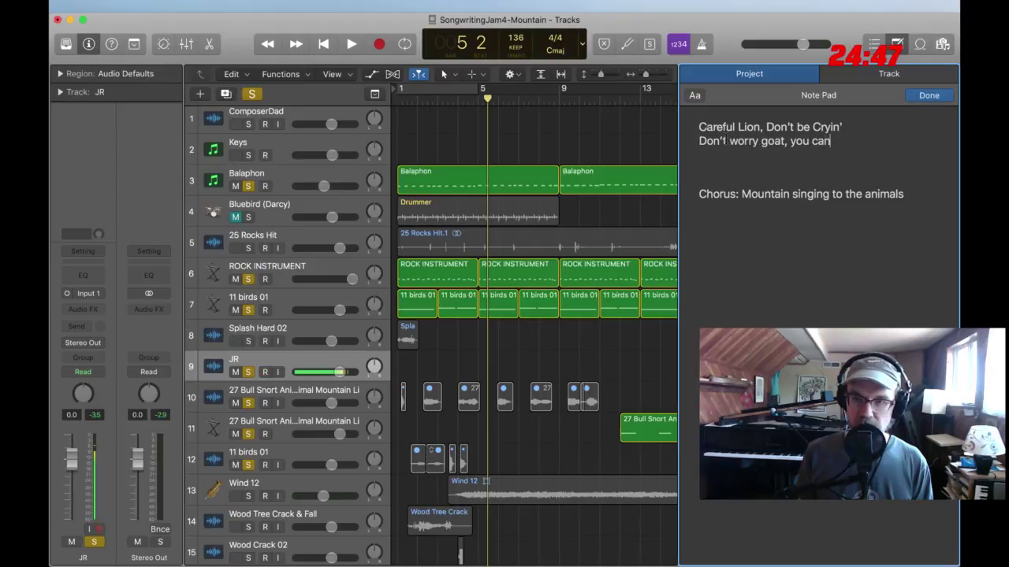
text( float)
key(Return)
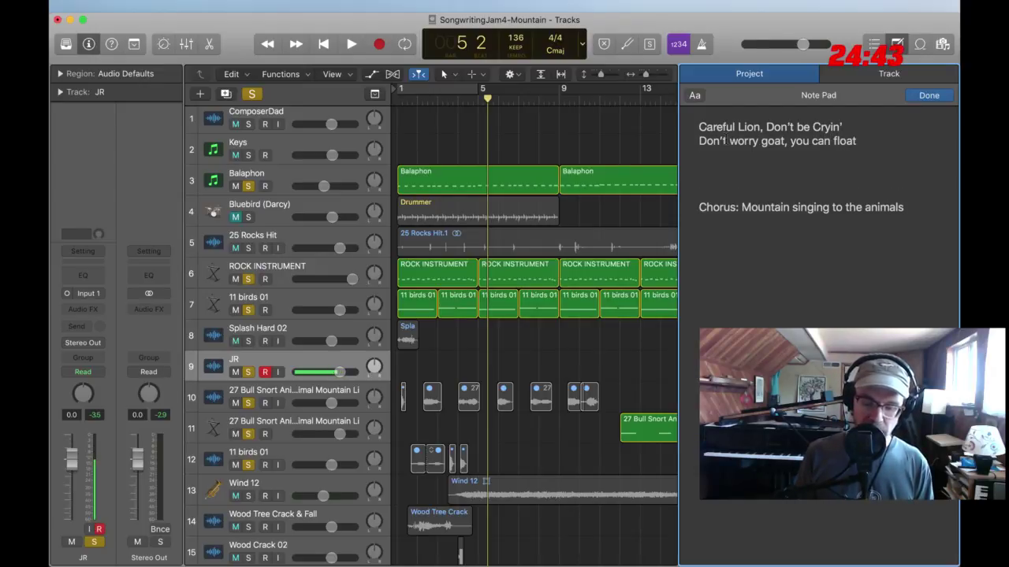
text(Hey they Bird)
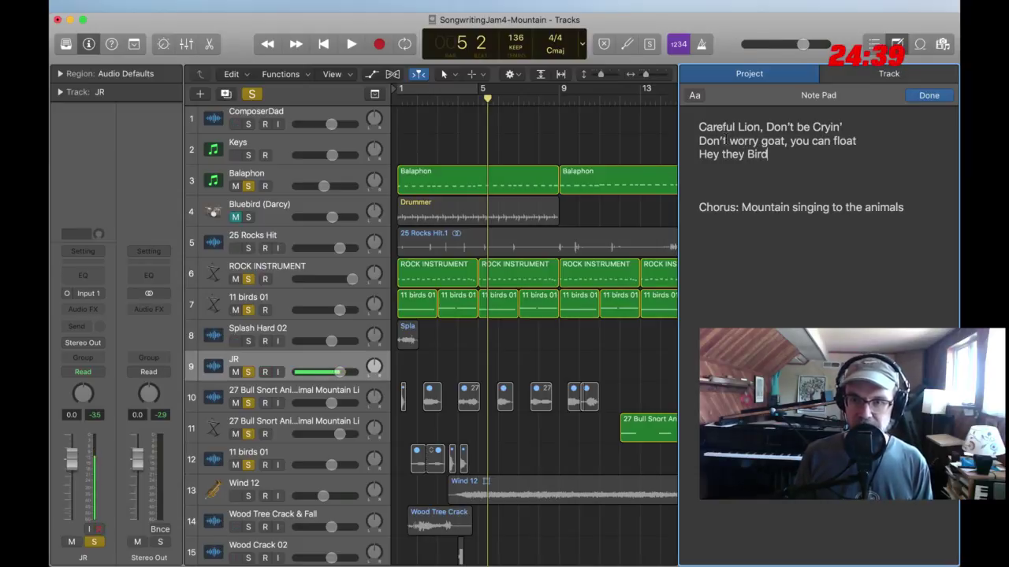
Split the chorus note so "Mountain singing to the animals" sits on its own line under "Chorus:"
key(Down)
key(Down)
key(Down)
key(Down)
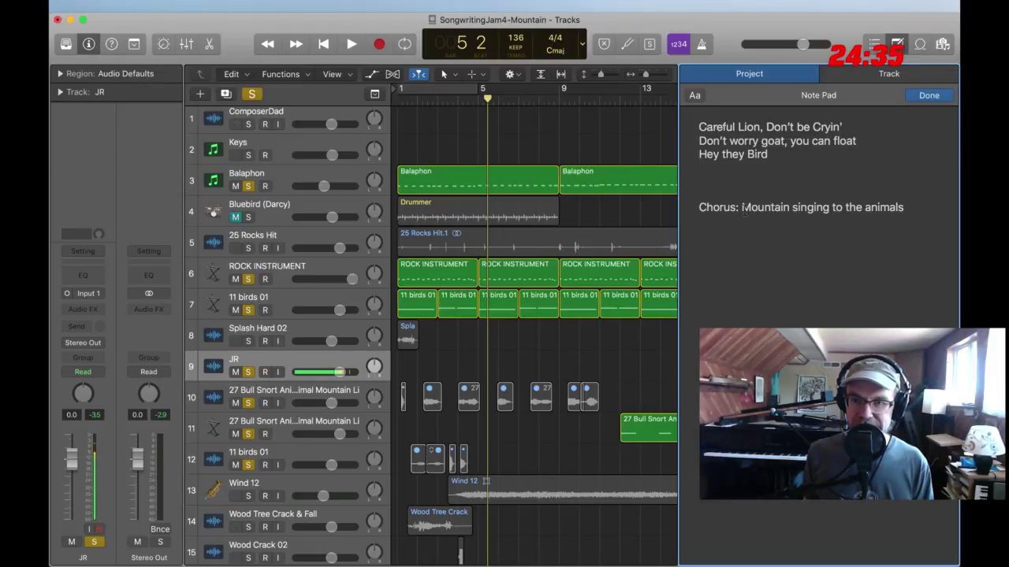
drag(742, 209, 918, 223)
key(super+Left)
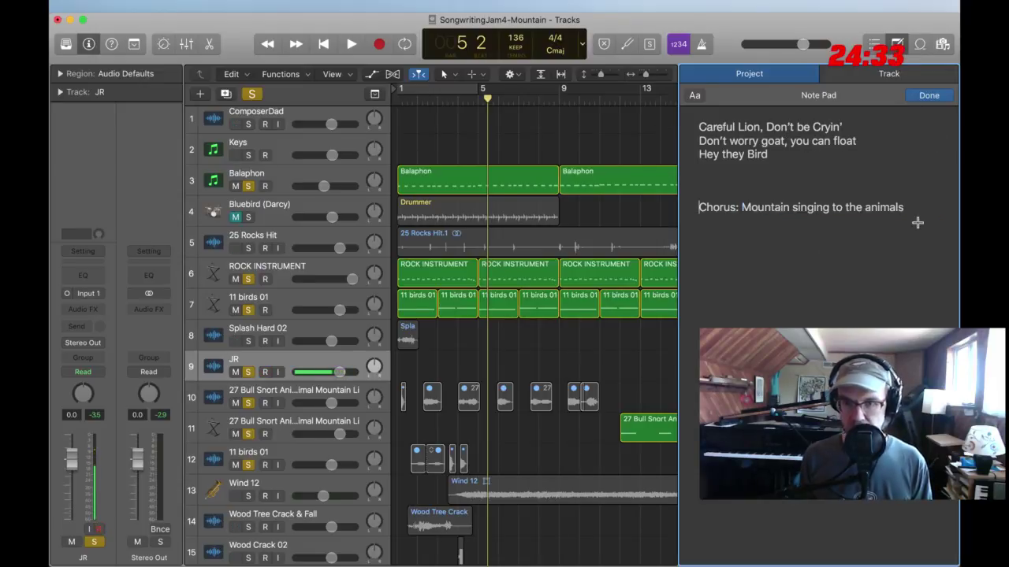
key(alt+Right)
key(Right)
key(Delete)
key(Return)
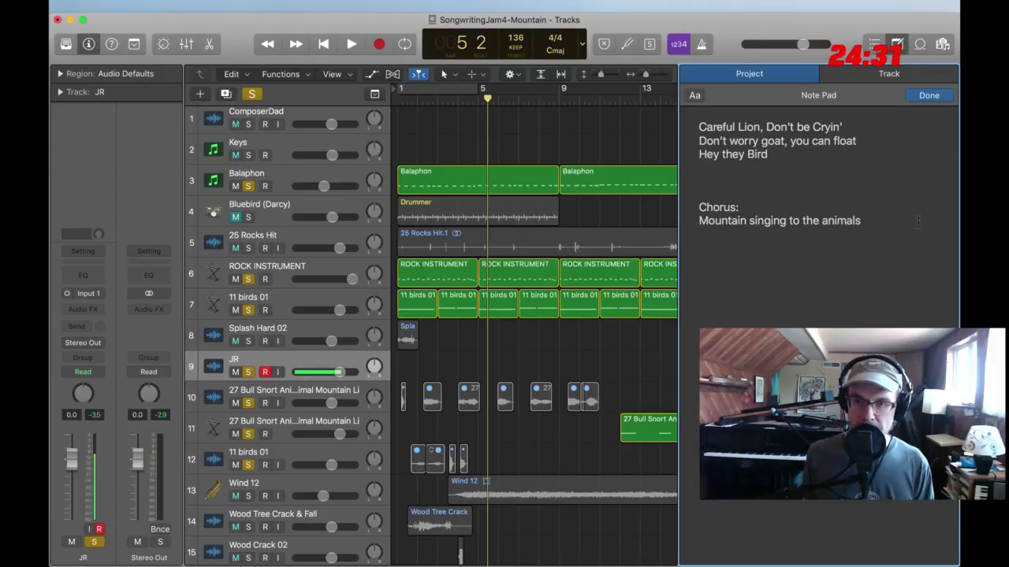
key(shift+Left)
key(shift+Left)
key(shift+Left)
key(shift+Left)
key(shift+Left)
key(shift+Left)
key(shift+Left)
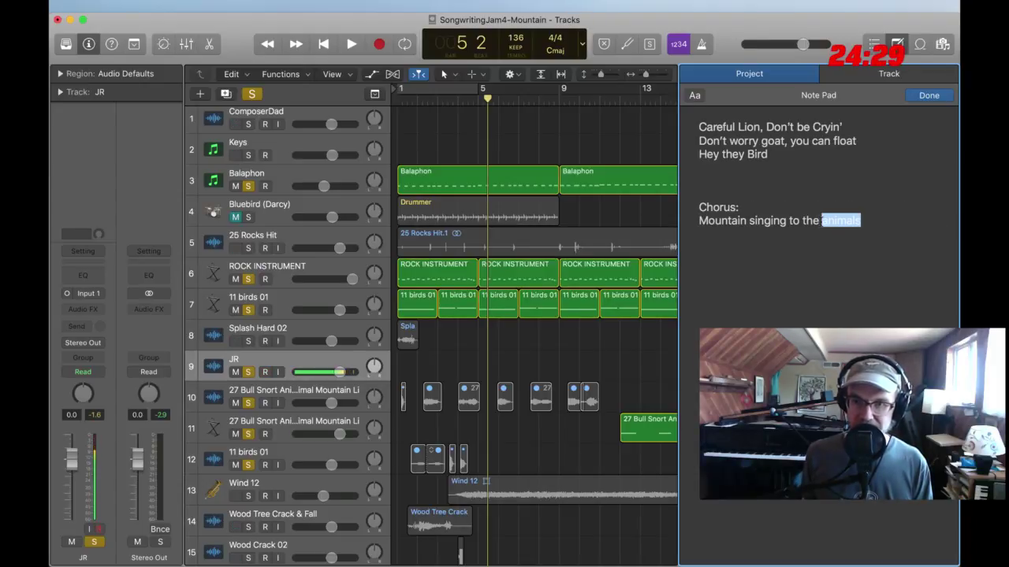
key(Right)
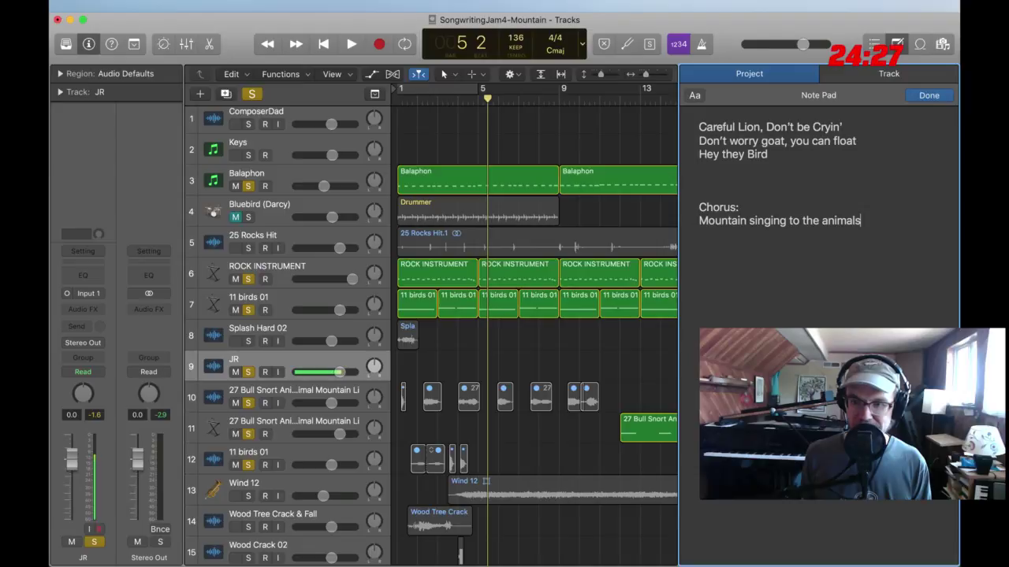
key(super+Tab)
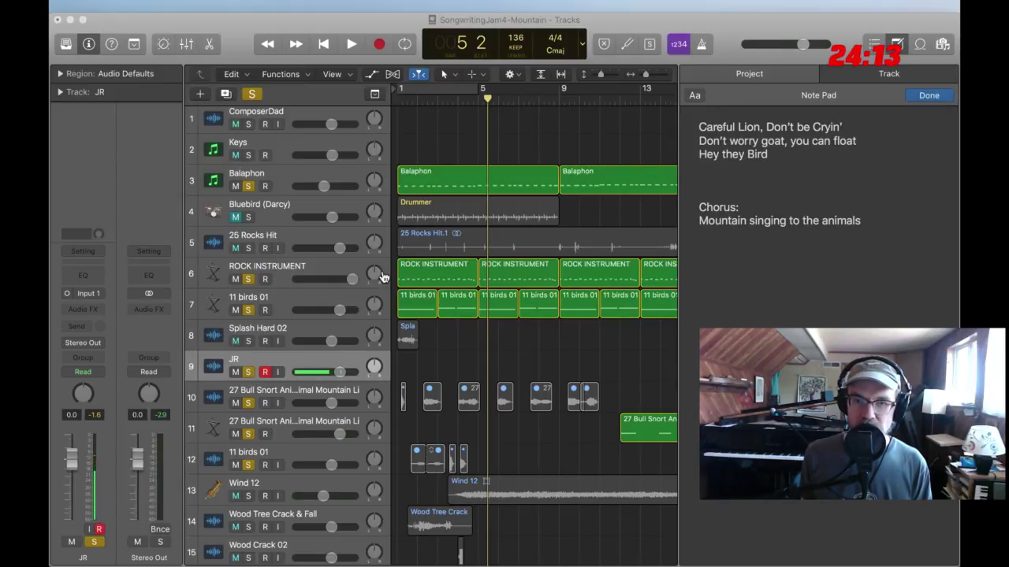
click(705, 289)
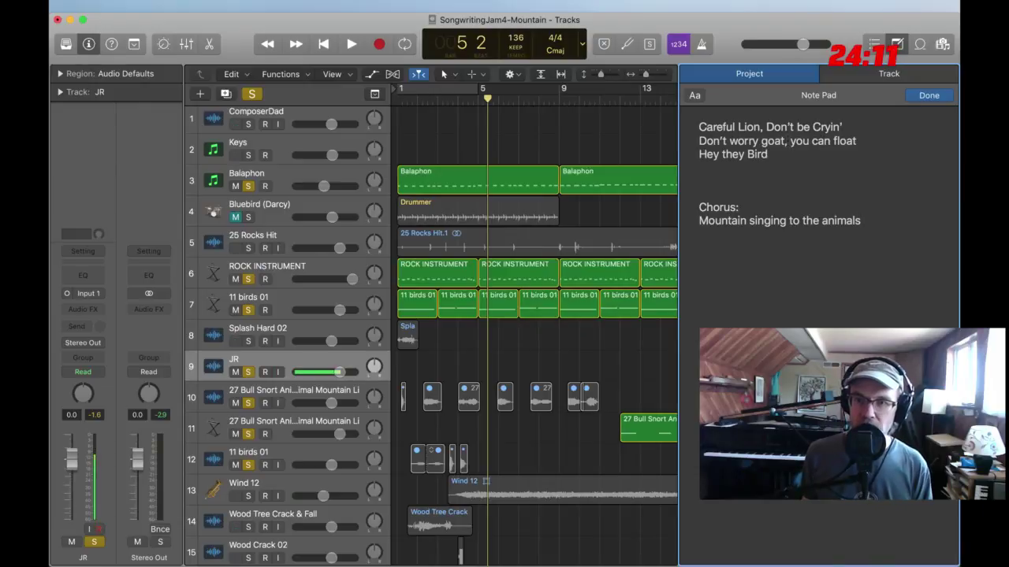
drag(791, 141, 855, 141)
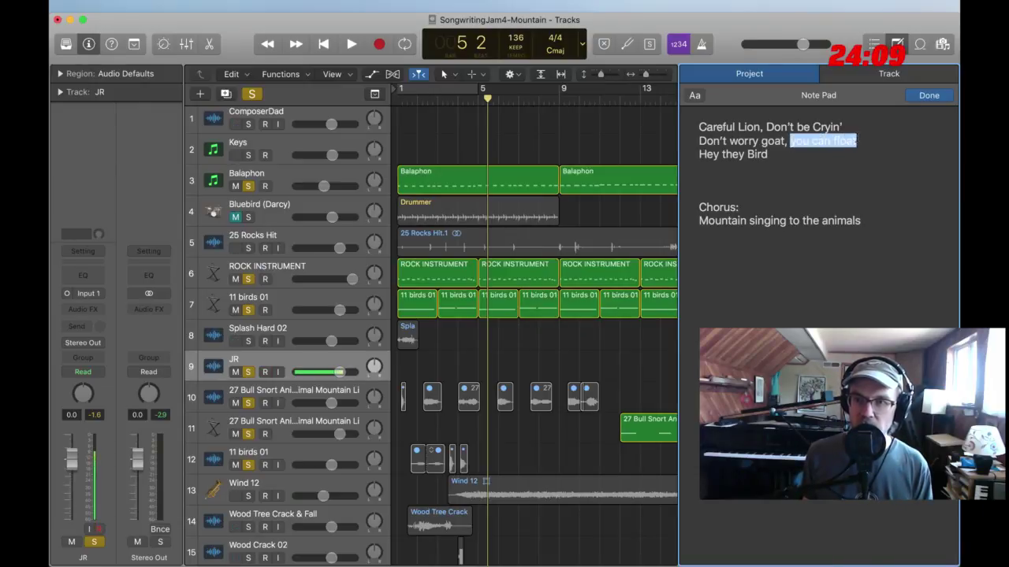
click(856, 141)
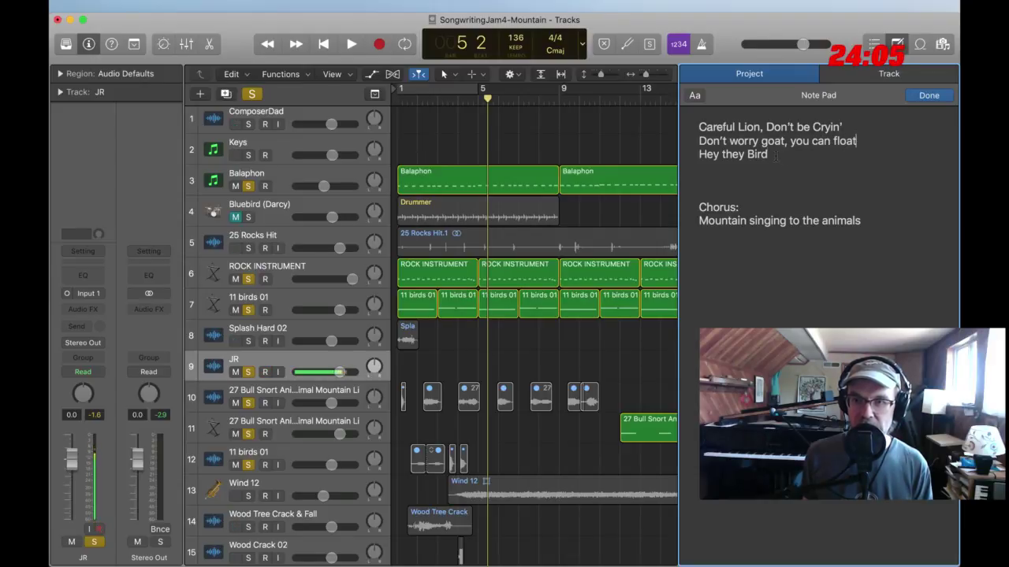
Put a comma after "Hey they Bird" and add the lyric line "Millipede," directly below it, followed by extra blank lines
text(,)
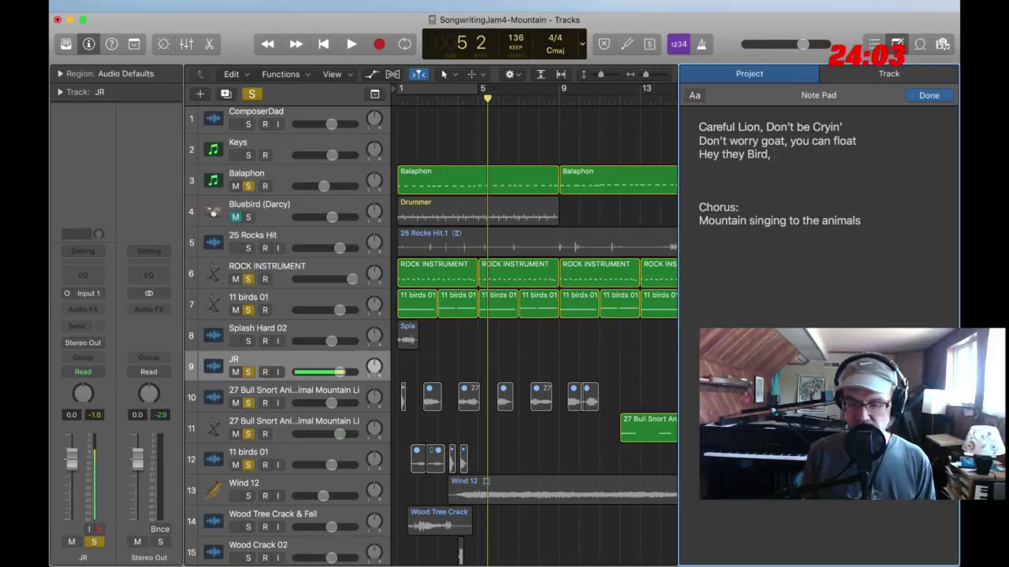
key(Return)
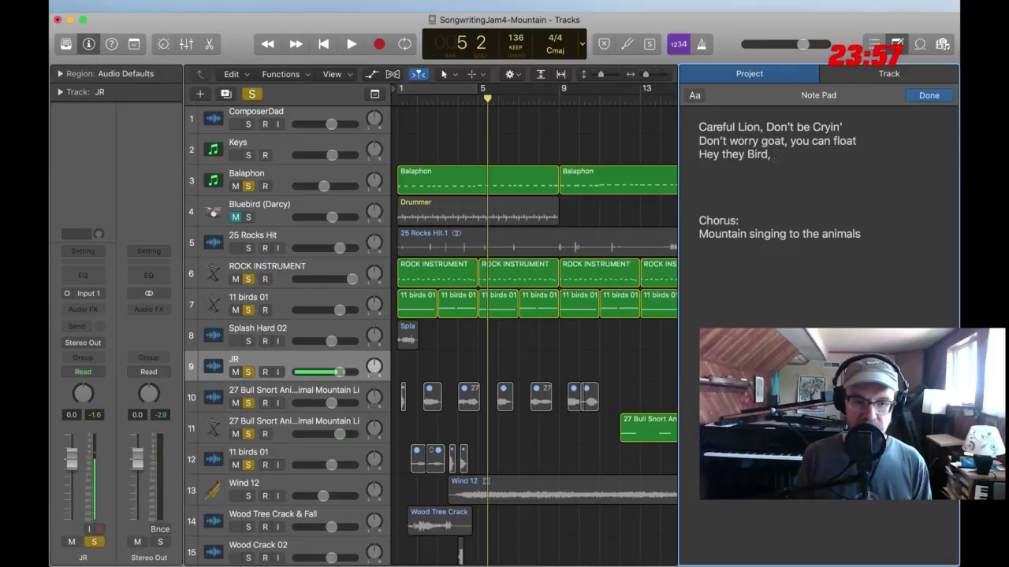
key(Return)
text(Millipe)
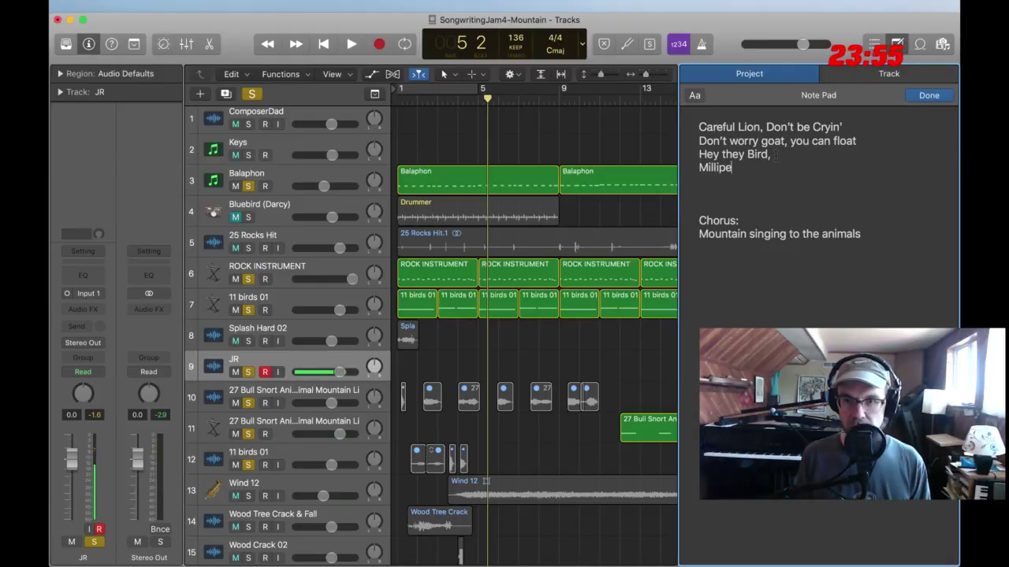
text(de,)
key(Return)
key(Return)
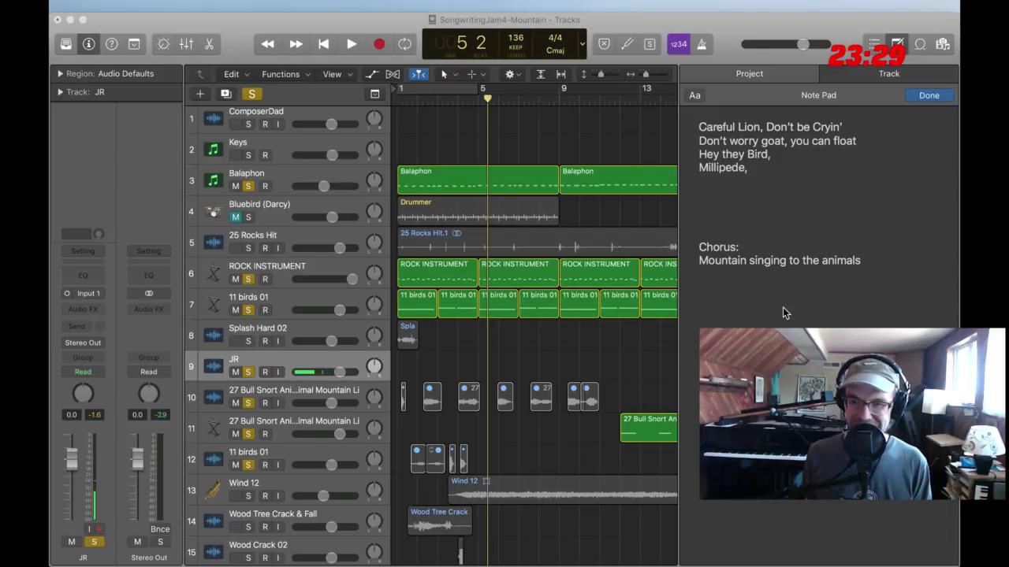
Play the arrangement from bar 1 and stop in bar 9
click(734, 275)
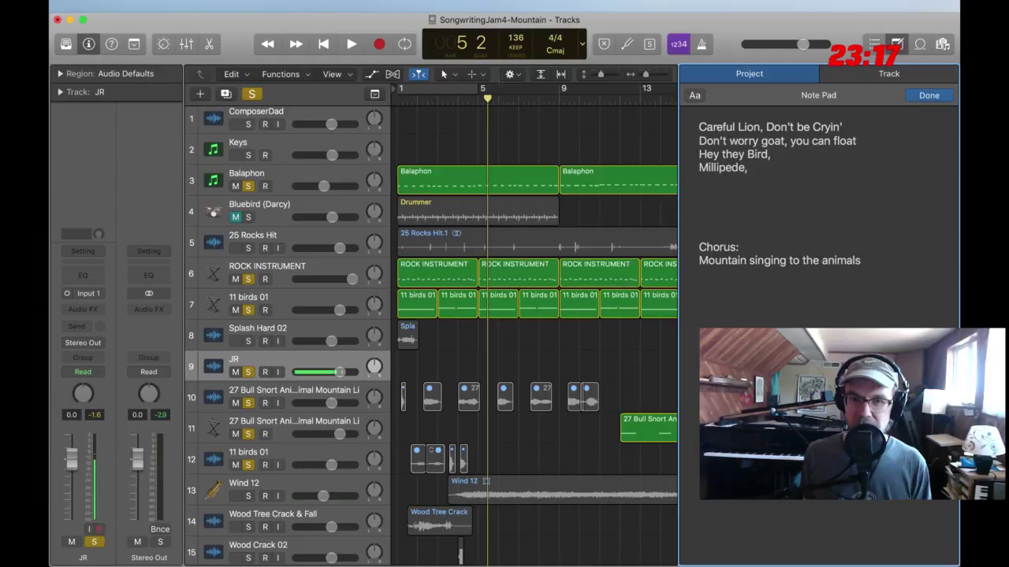
click(479, 117)
key(Return)
key(space)
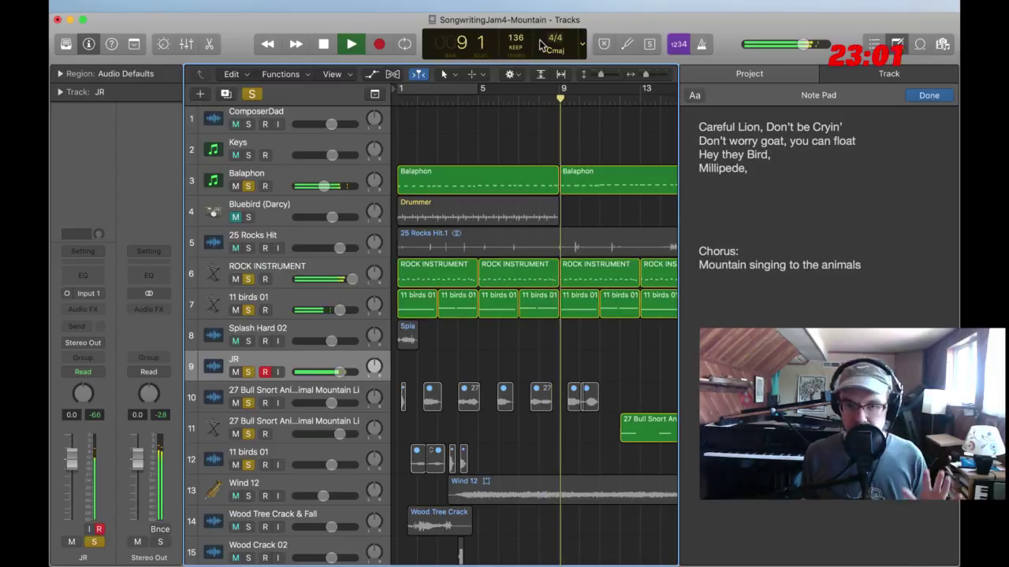
key(space)
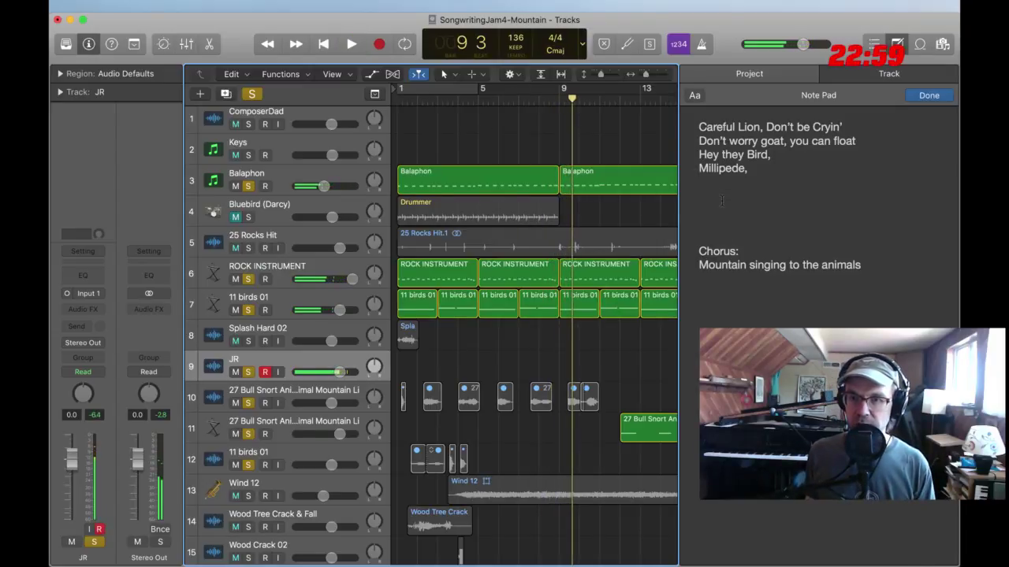
click(717, 193)
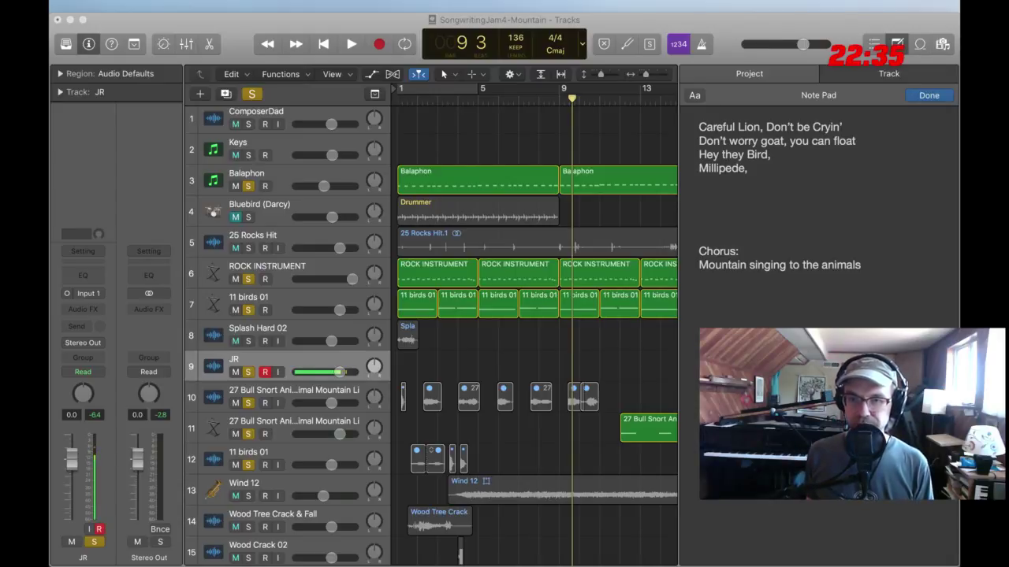
click(699, 196)
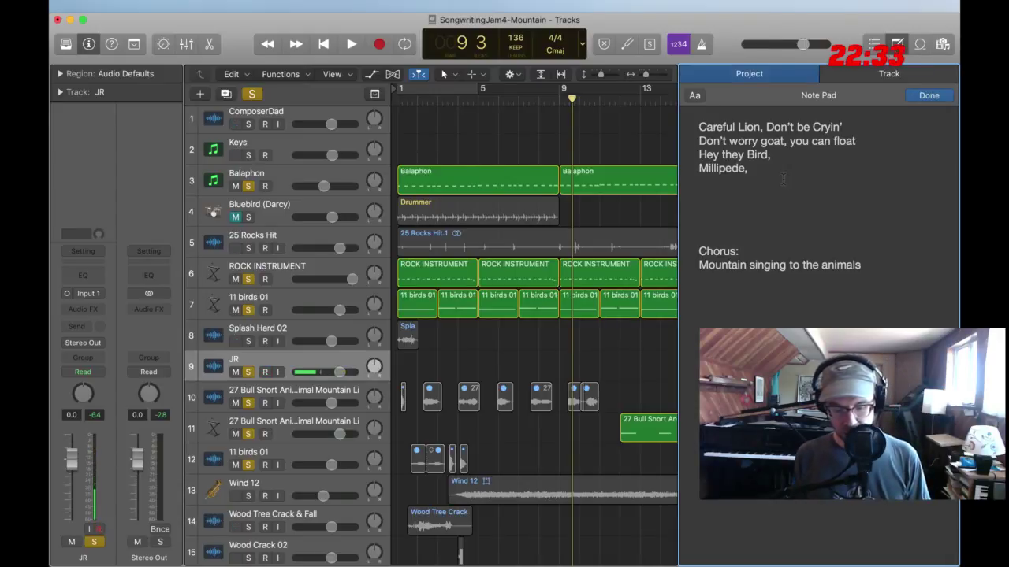
text(Eagle)
key(BackSpace)
key(BackSpace)
key(BackSpace)
key(BackSpace)
key(BackSpace)
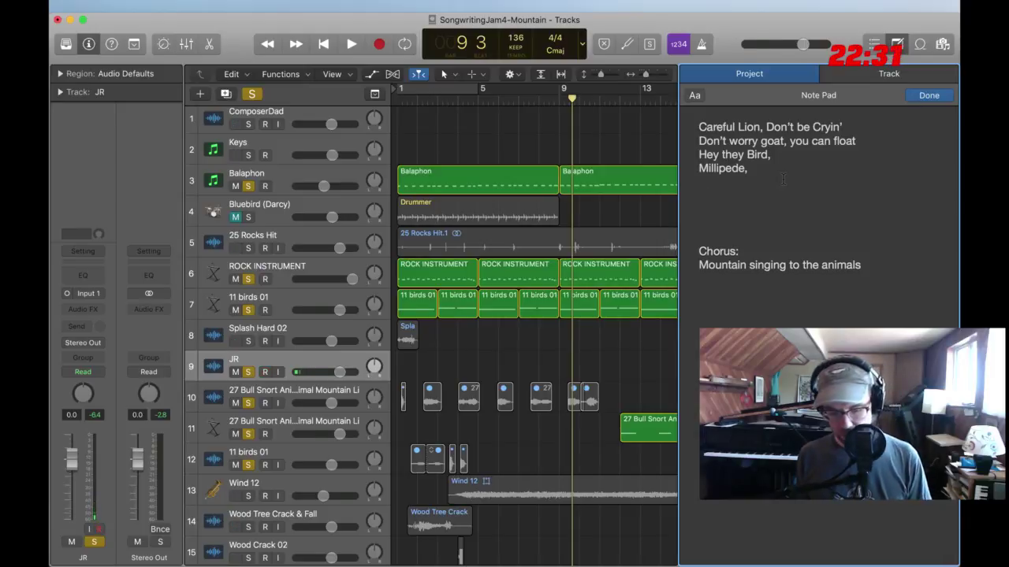
text(Eargle,)
key(BackSpace)
key(BackSpace)
key(BackSpace)
key(BackSpace)
key(BackSpace)
key(BackSpace)
key(BackSpace)
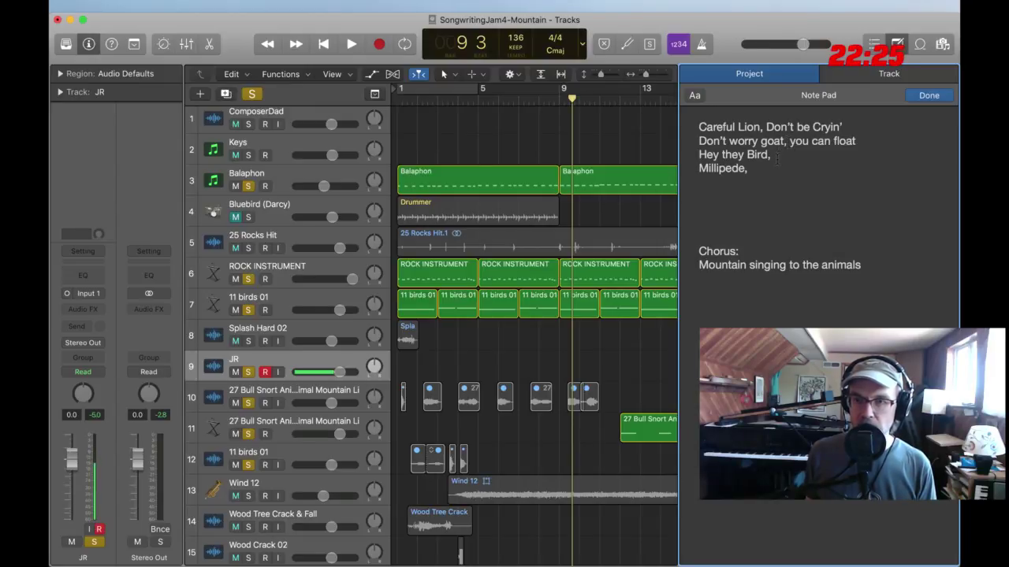
Add the placeholder lyric line "___ Eagle," after a blank line below "Millipede,"
click(722, 195)
text(___ Eagle)
key(Return)
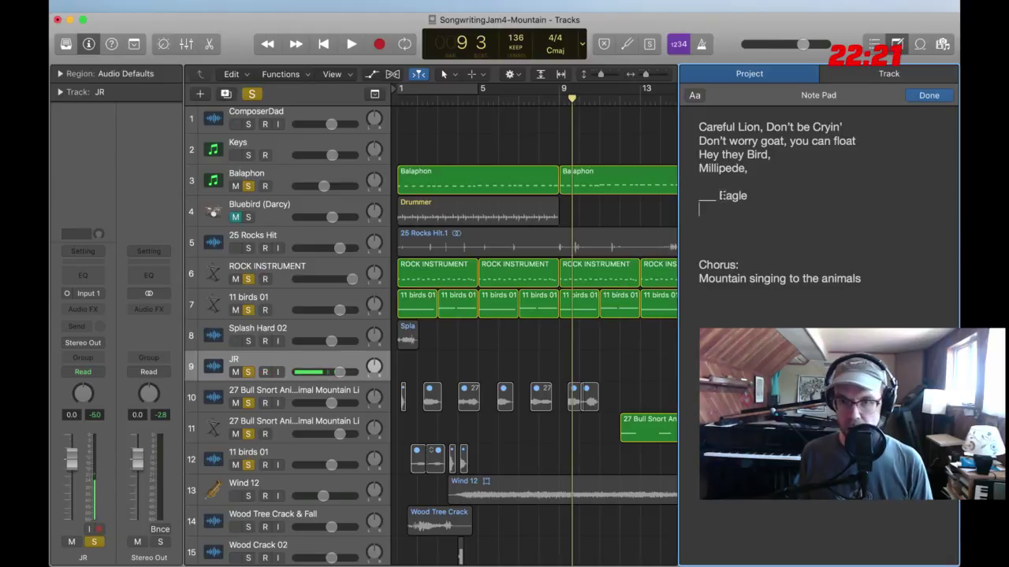
text(,)
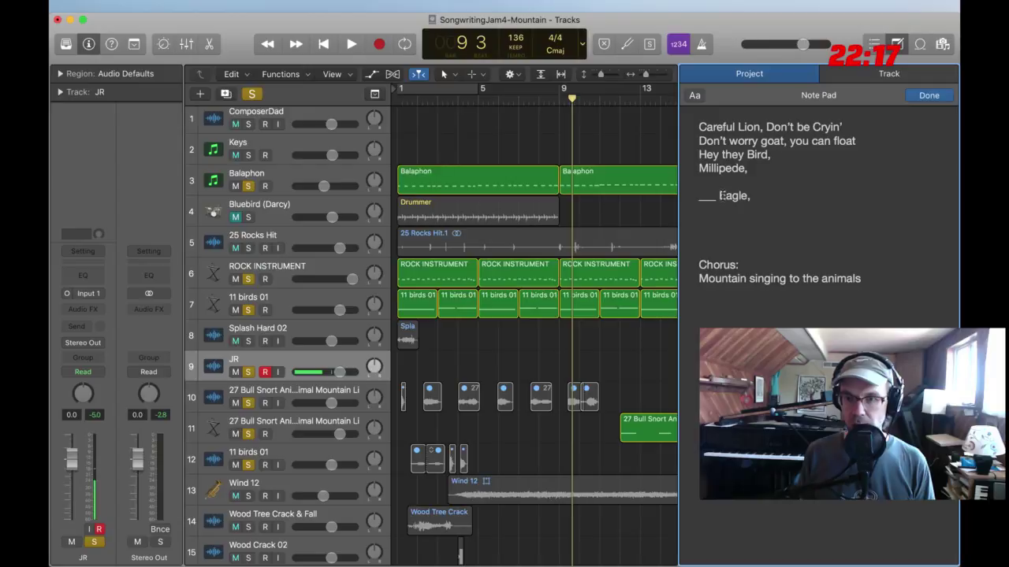
Add the lyric line "Maroset," directly below the Eagle line
key(Down)
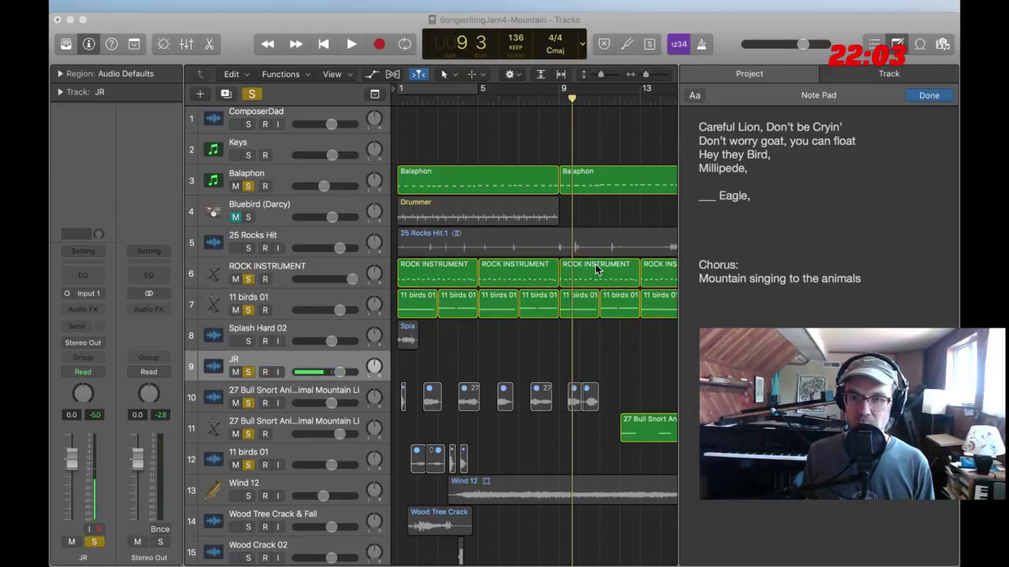
key(super+Tab)
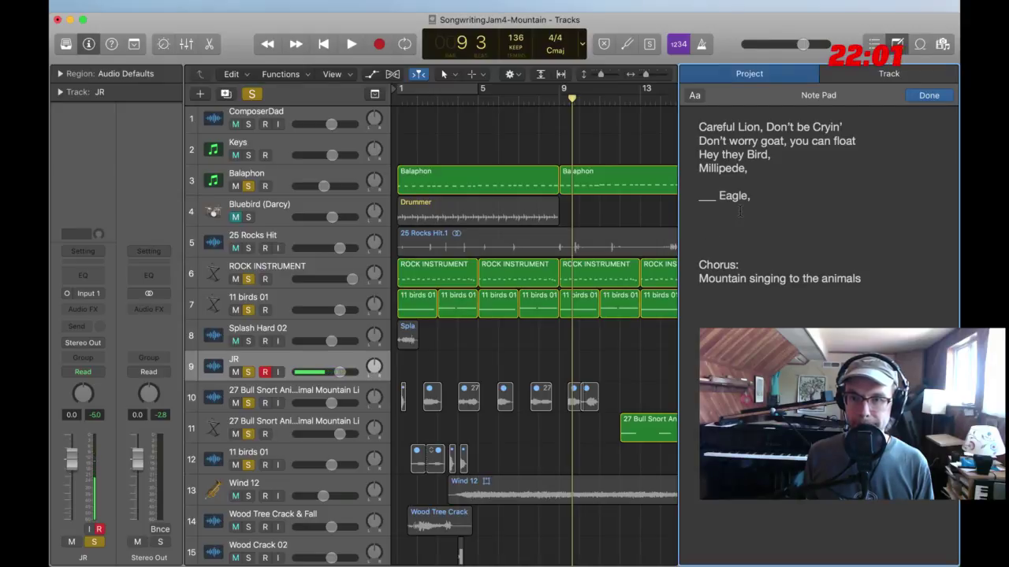
text(Maros)
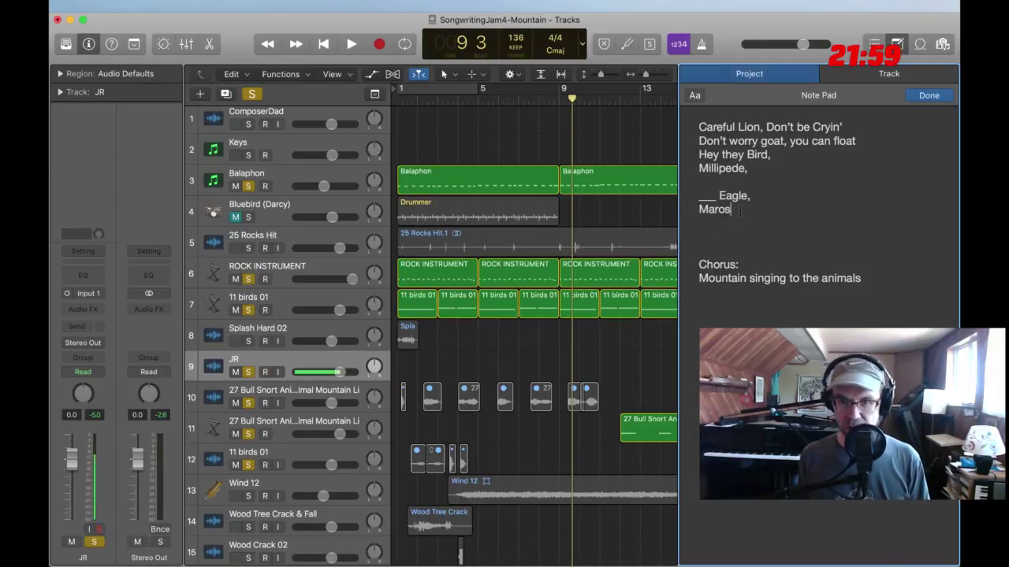
text(et,)
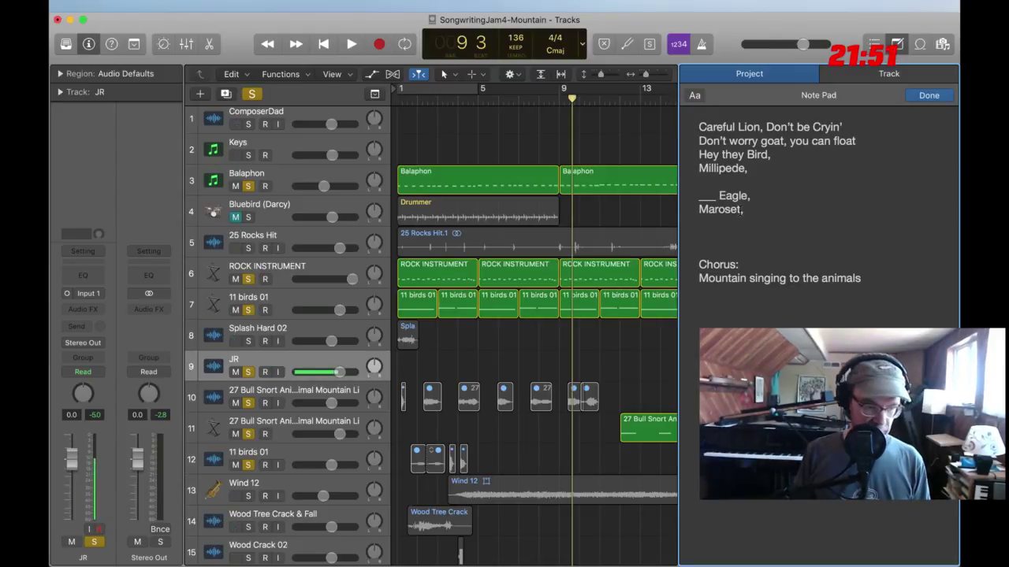
key(Return)
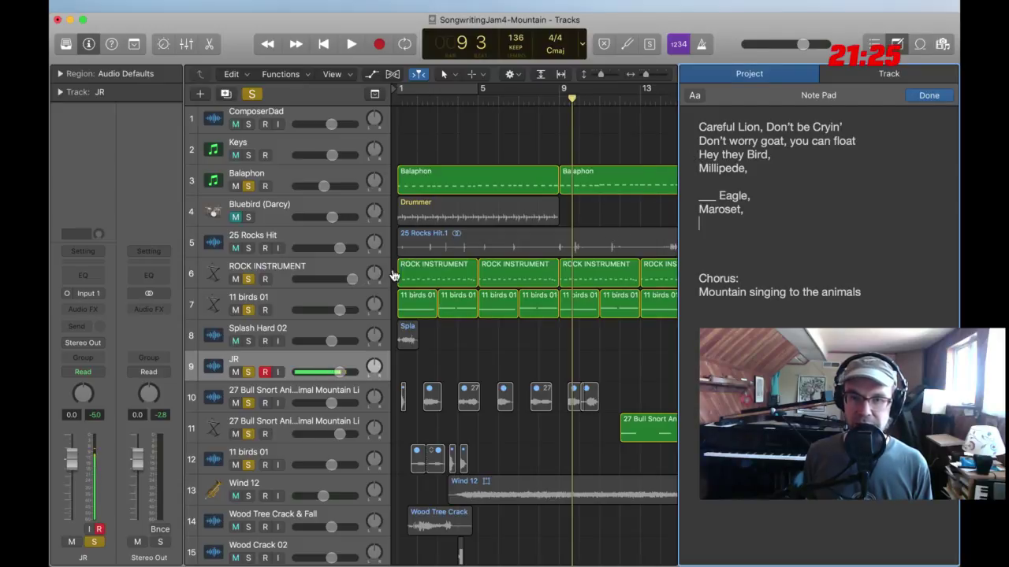
Complete the Eagle line so it reads "Hey there Eagle, You're looking regal", replacing the underscore placeholder
double_click(711, 196)
text(Hey there )
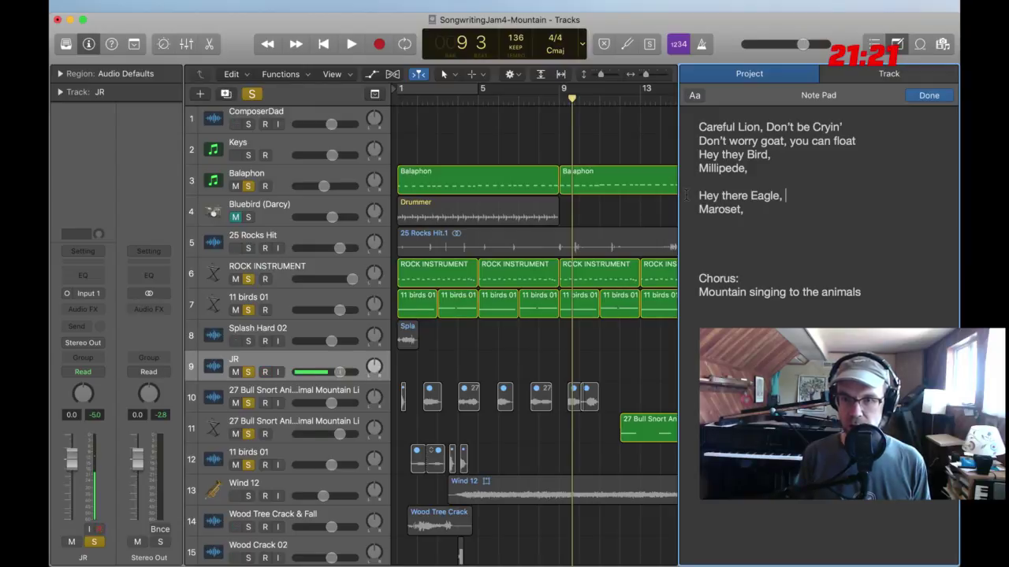
text(You're looking reg)
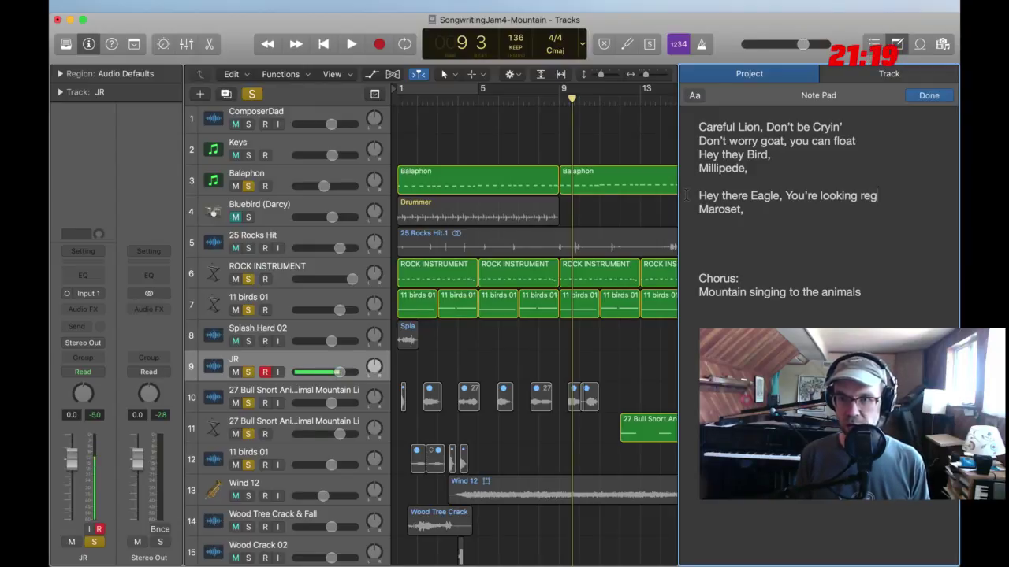
text(al)
Extend the "Maroset," lyric line with "There's no threat"
key(Down)
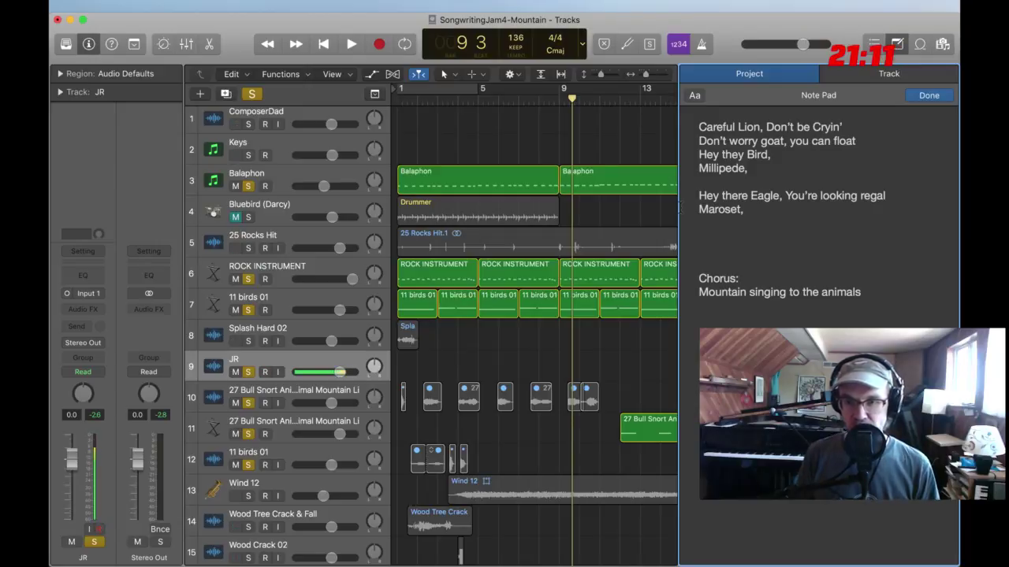
text(T)
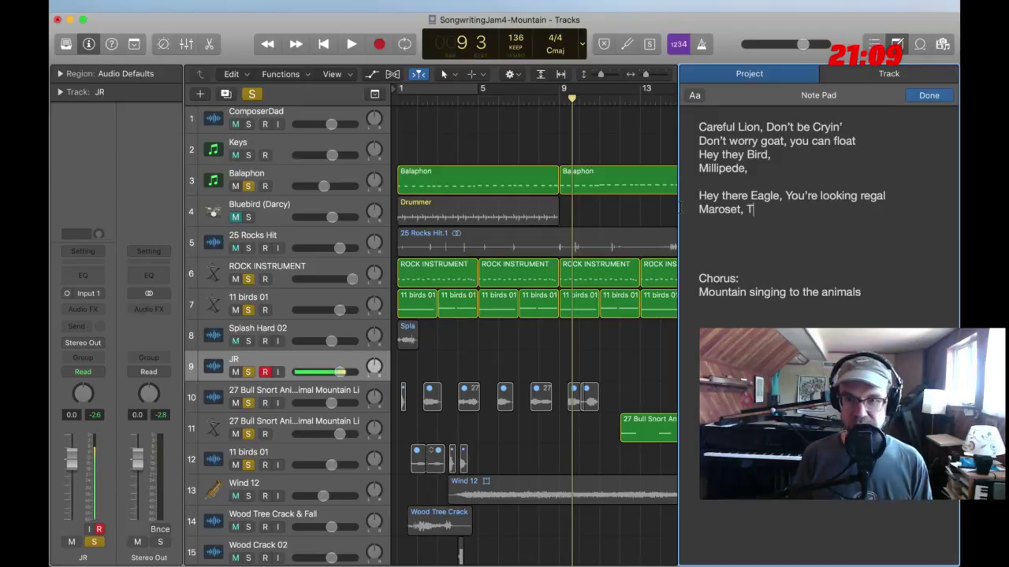
text(here's n)
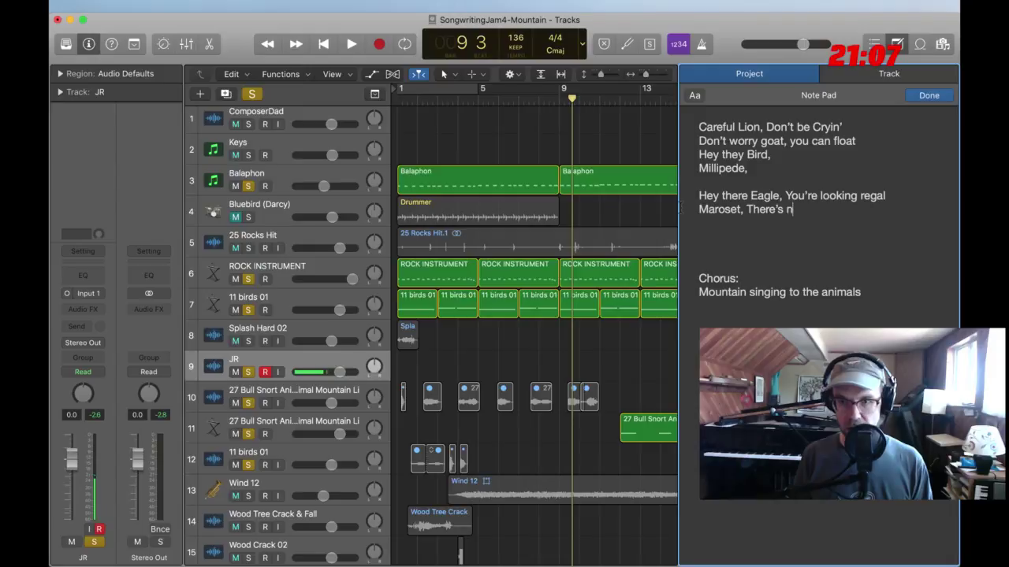
text(o threat)
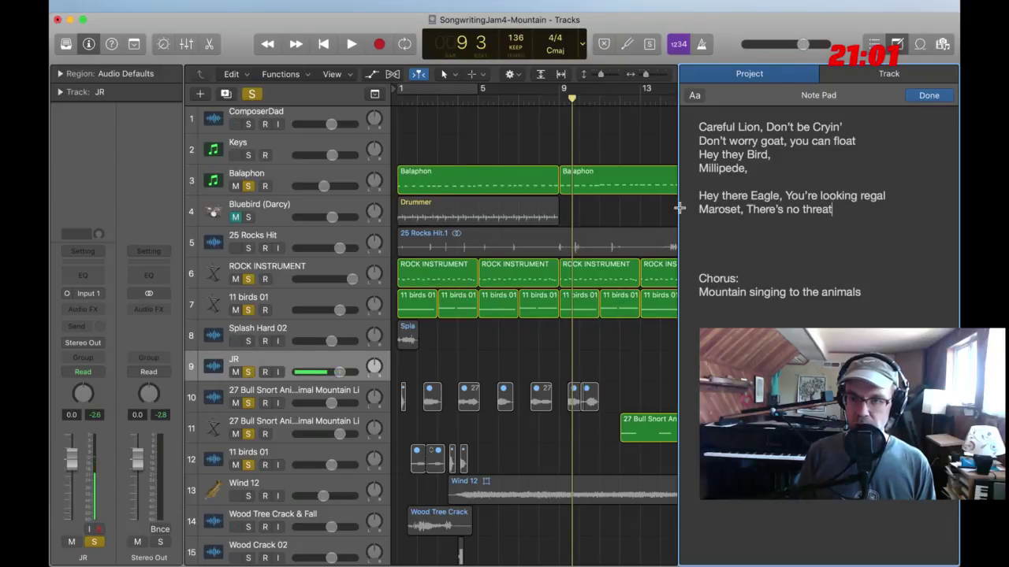
Replace the whole "Maroset" lyric line with "I'm no threat, you marmoset" and add a new line after it
key(alt+BackSpace)
key(alt+BackSpace)
key(alt+BackSpace)
key(alt+BackSpace)
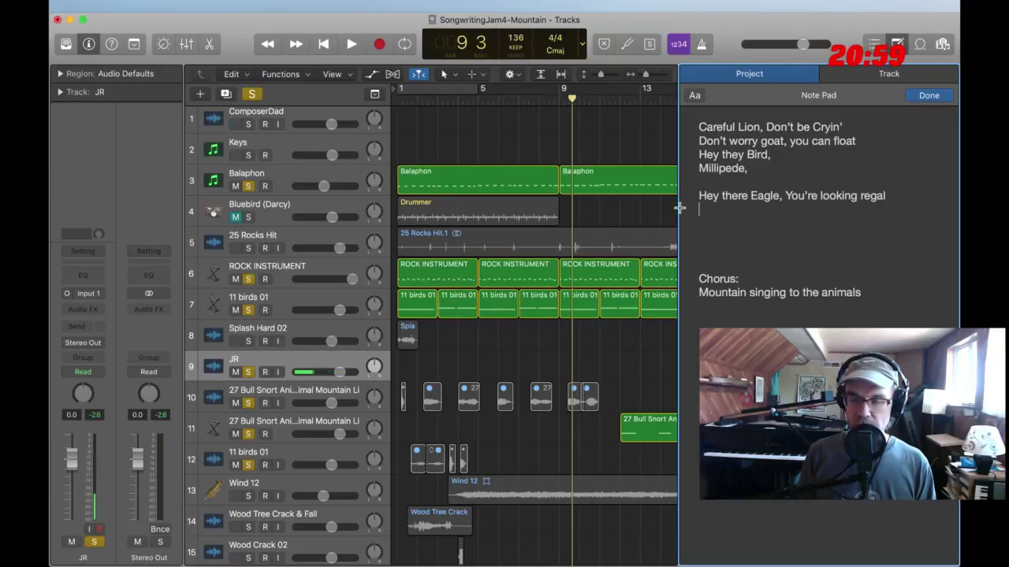
text(I'm no threat )
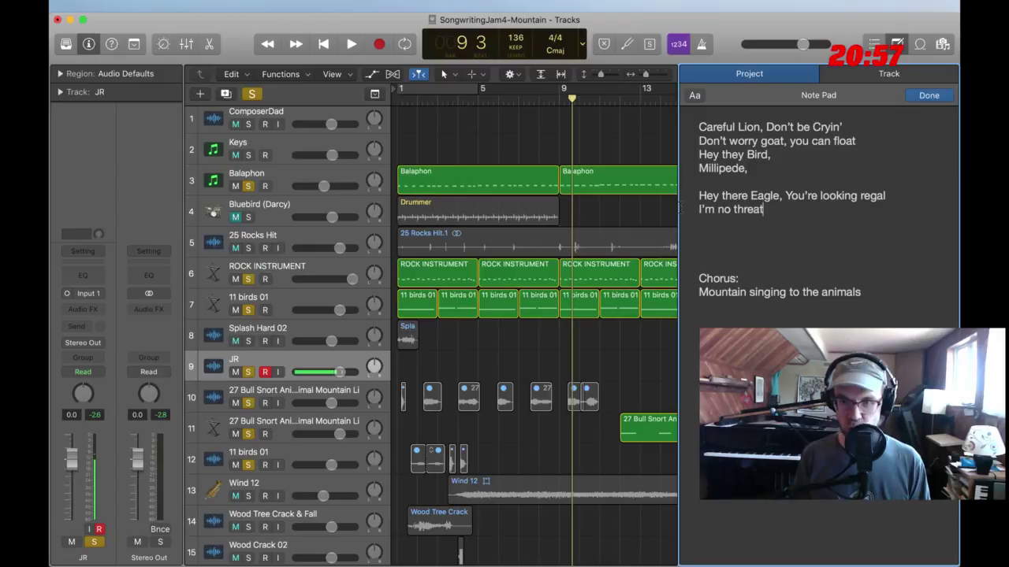
text(to)
key(BackSpace)
key(BackSpace)
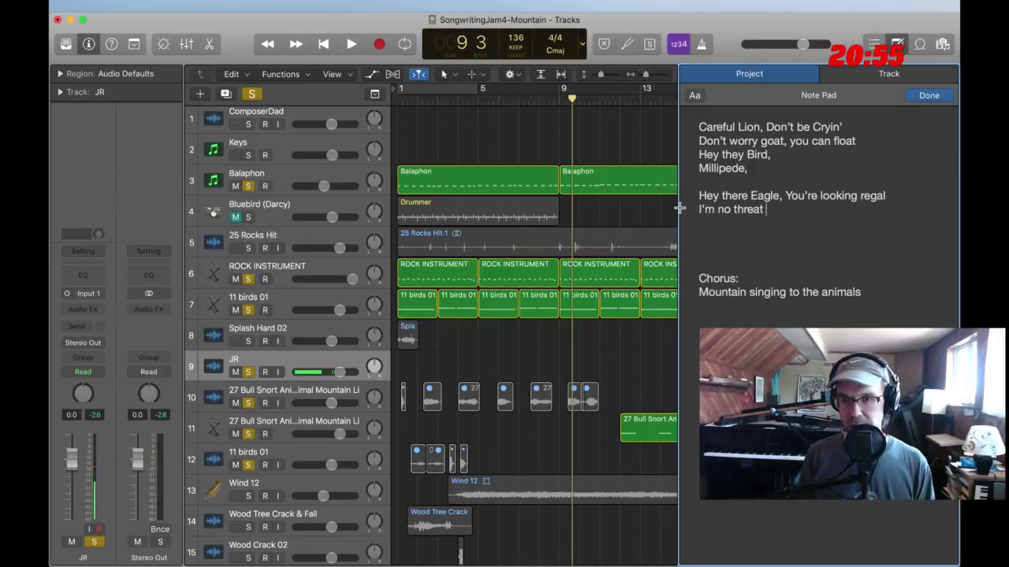
text(you mars)
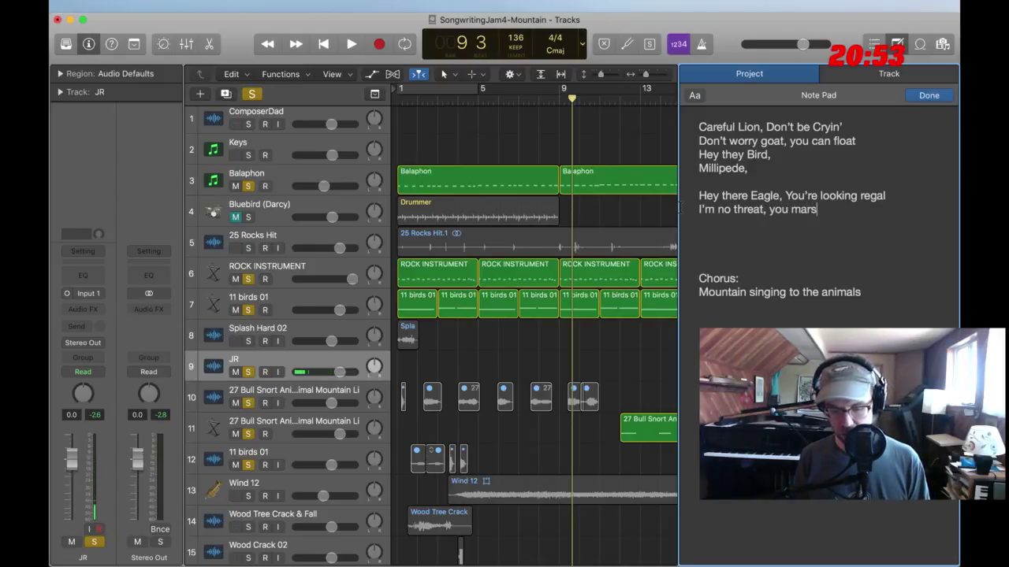
text(o)
key(BackSpace)
key(BackSpace)
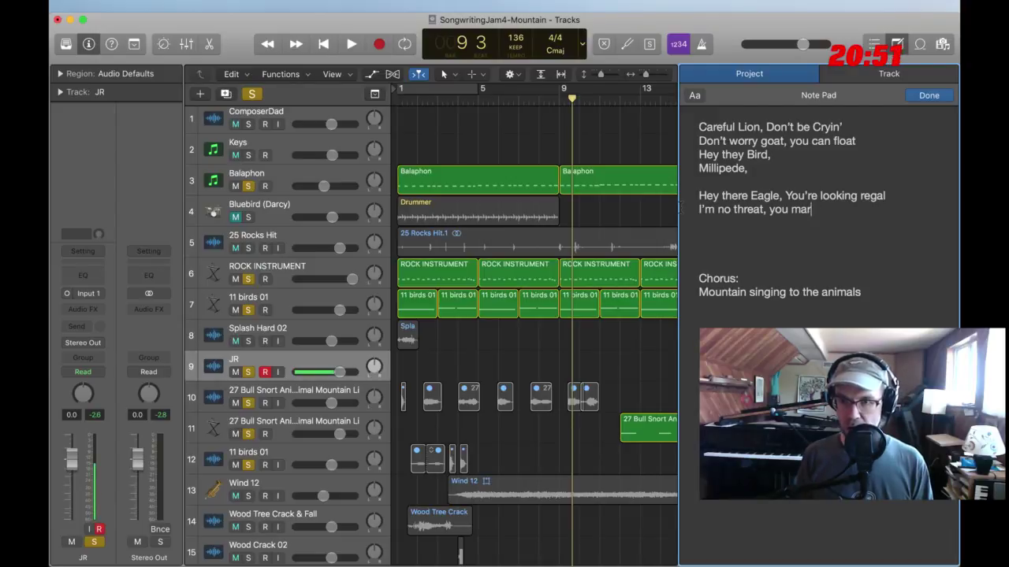
text(moset)
key(Return)
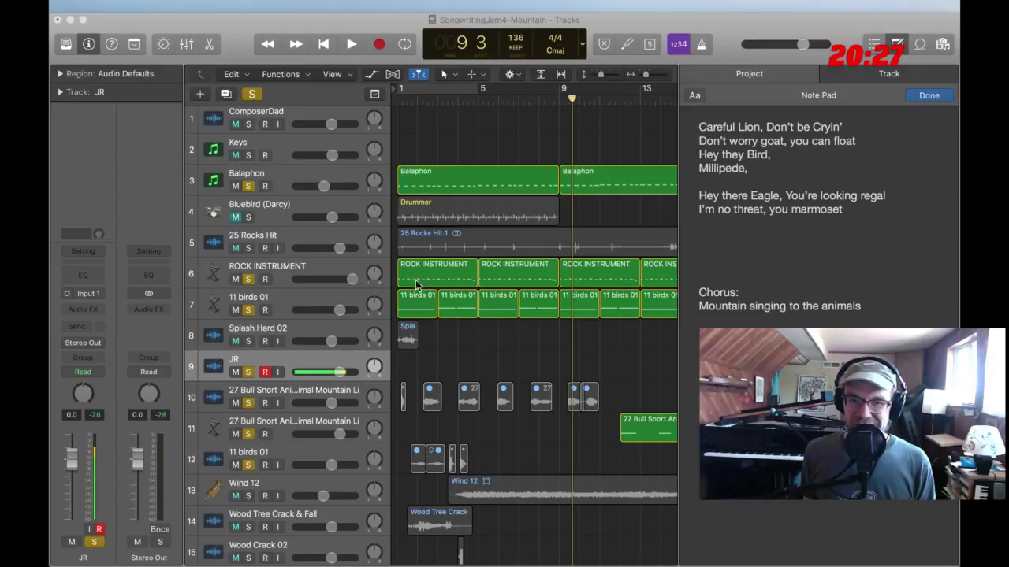
key(super+Tab)
key(Down)
key(Down)
key(Down)
key(Down)
key(Down)
key(Down)
key(Down)
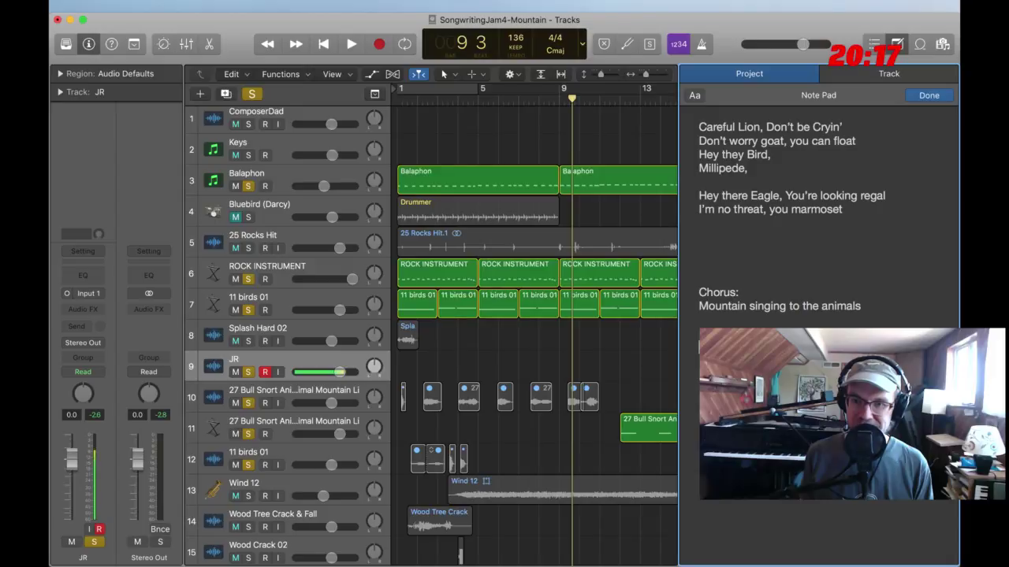
click(794, 223)
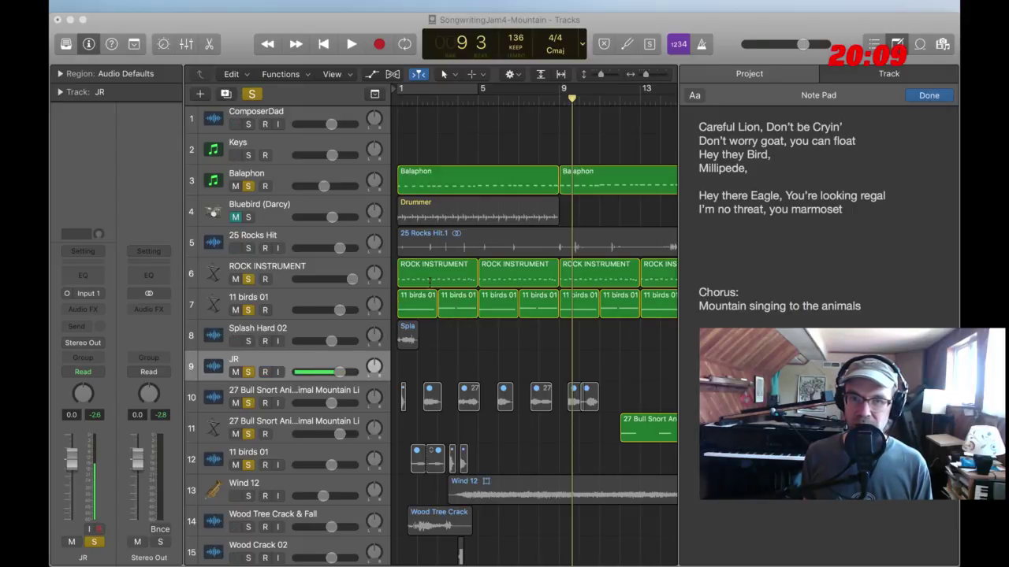
click(716, 223)
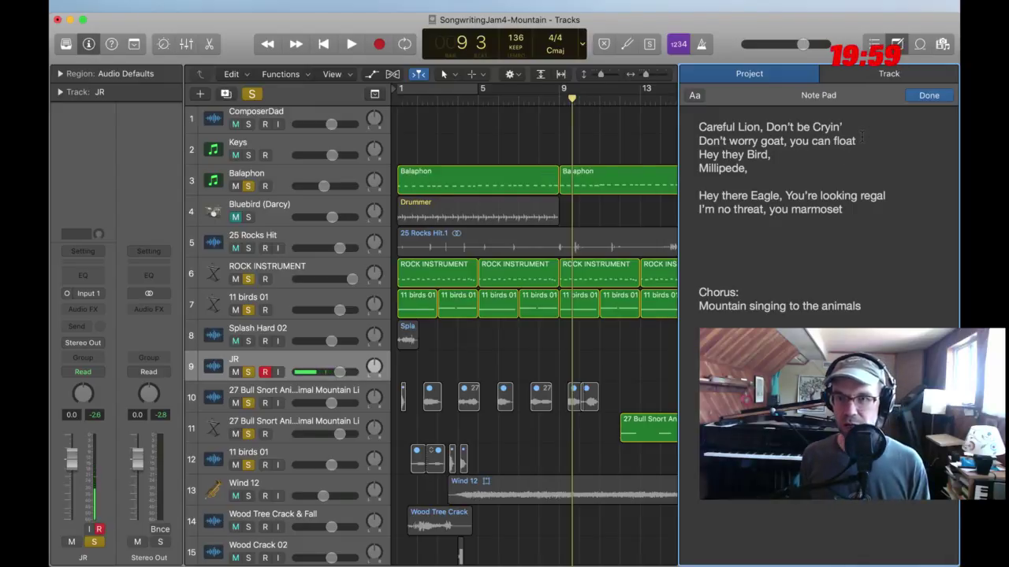
drag(857, 140, 791, 141)
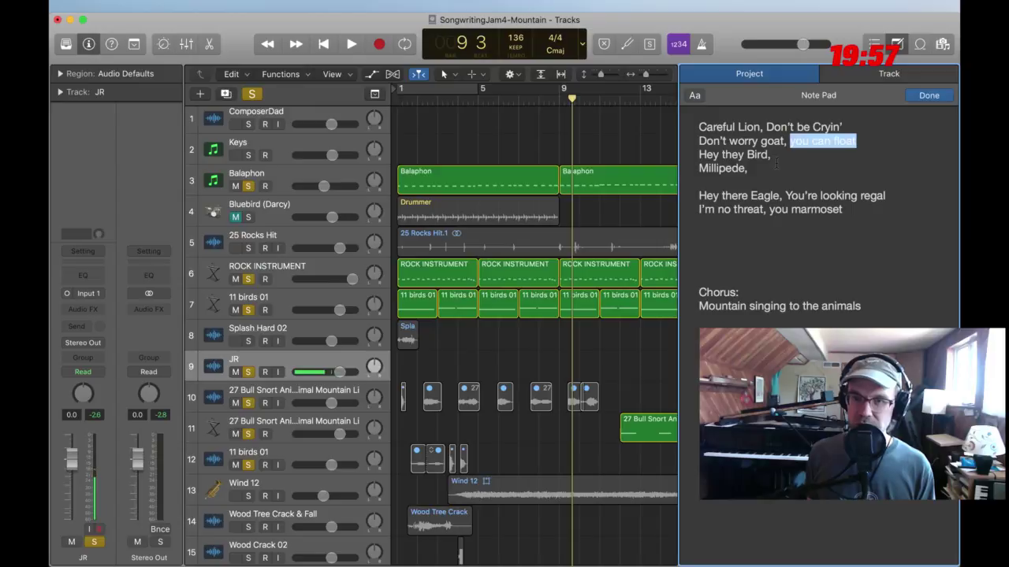
click(774, 153)
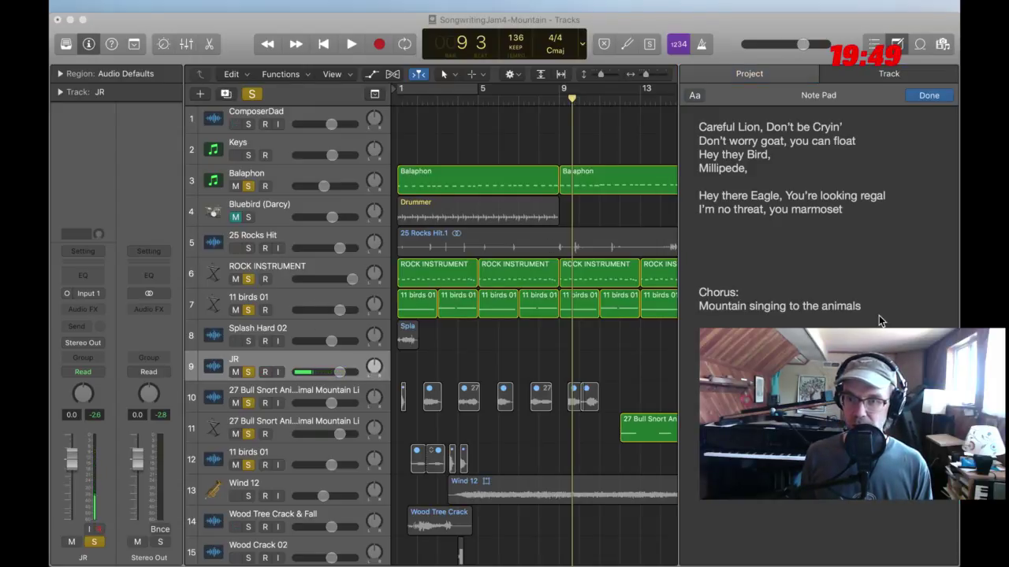
Add the lyric line "Little bugs," directly below the marmoset line, followed by a new line
click(747, 263)
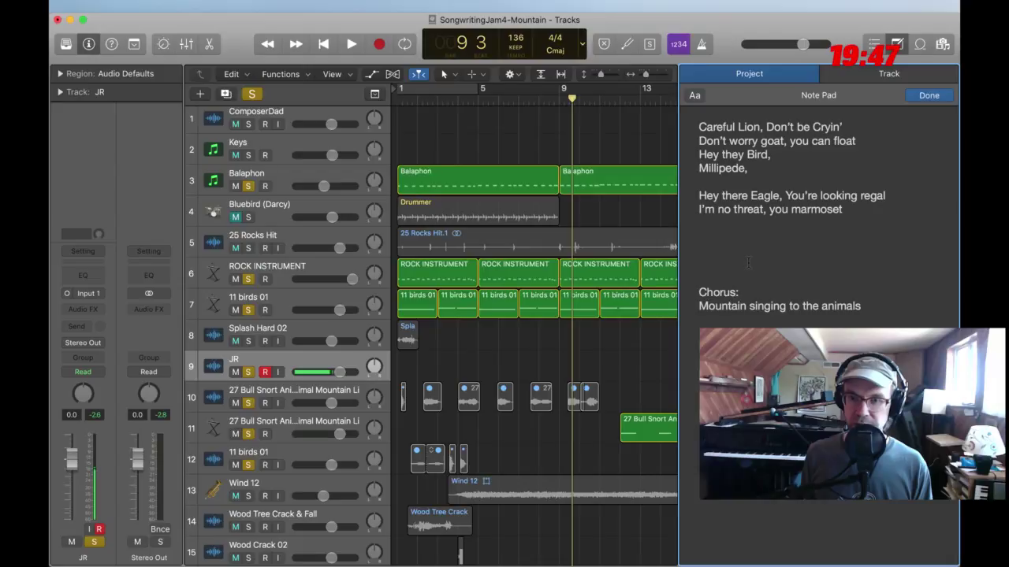
text(Little bugs,)
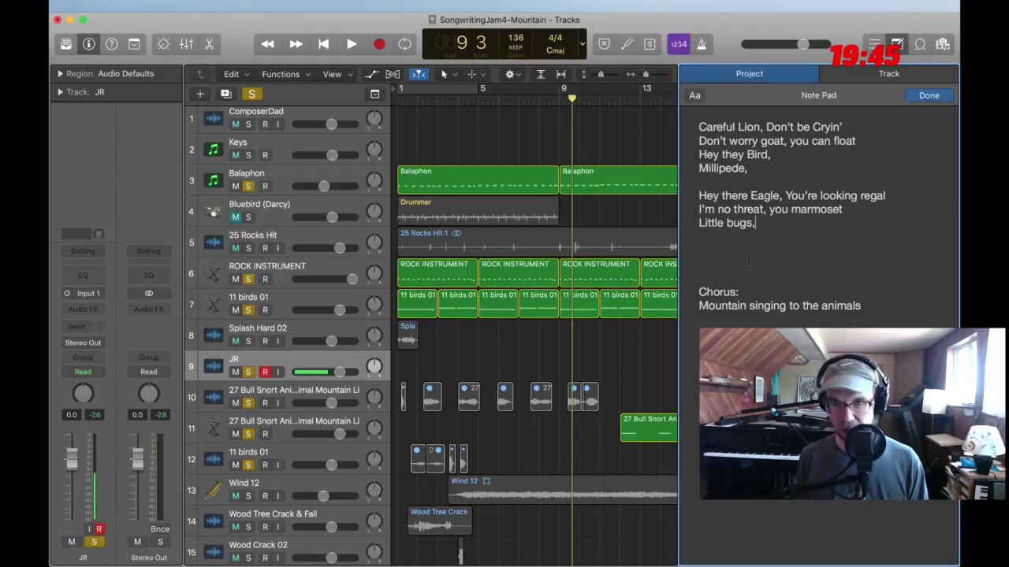
key(Return)
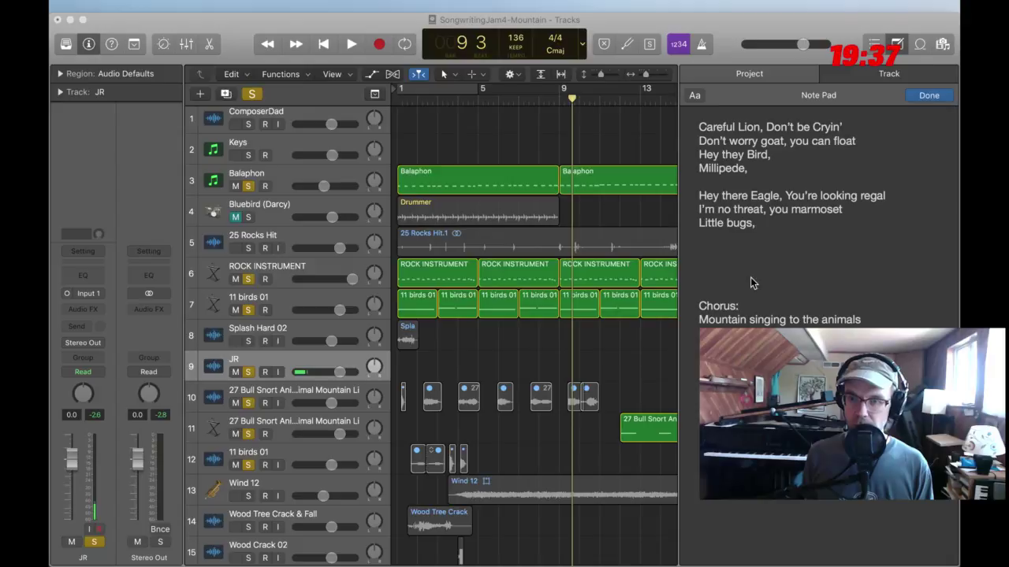
Shorten the second verse by deleting "You're" from the Eagle line and "you" from the marmoset line
click(750, 279)
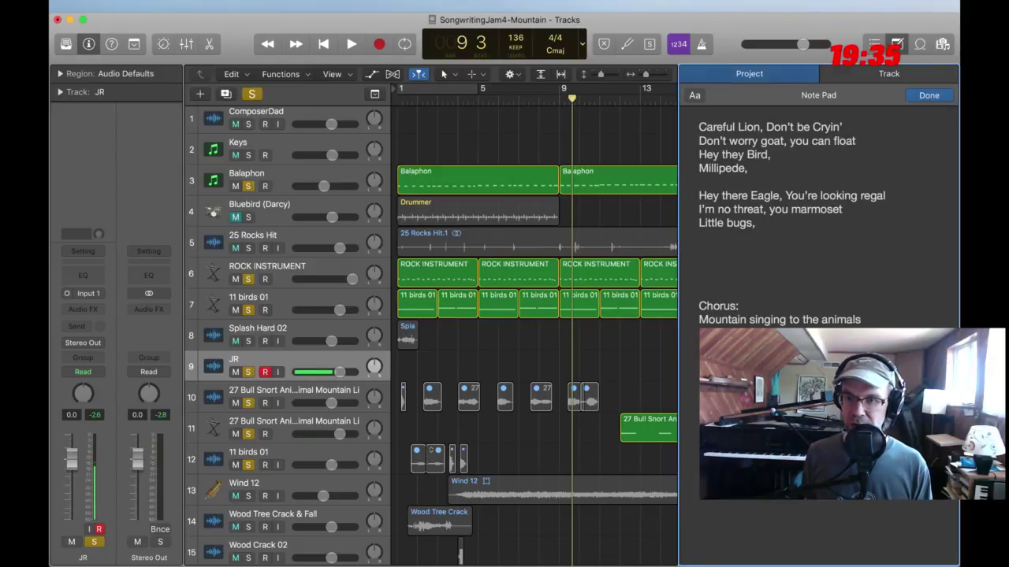
drag(820, 196, 786, 195)
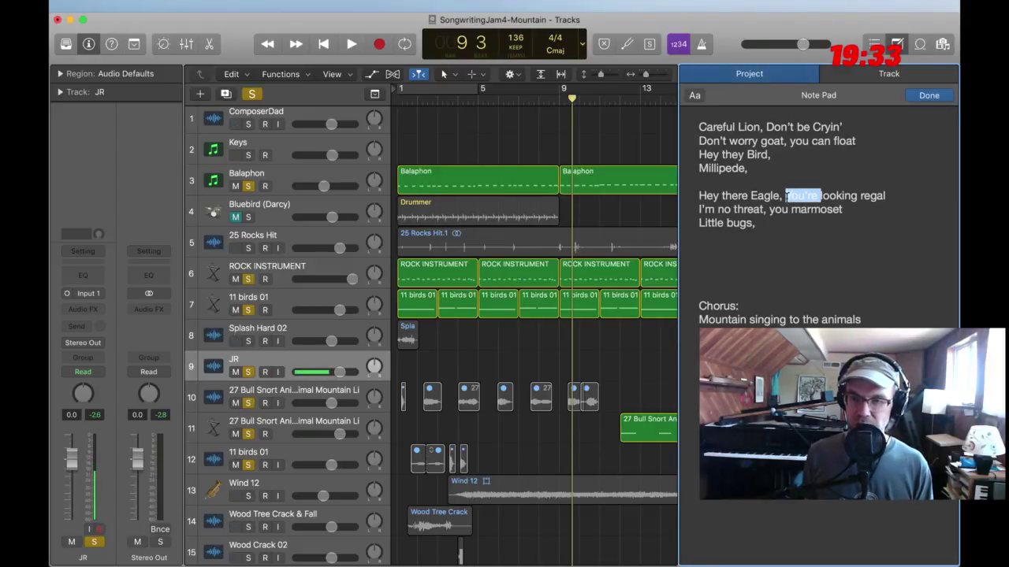
key(BackSpace)
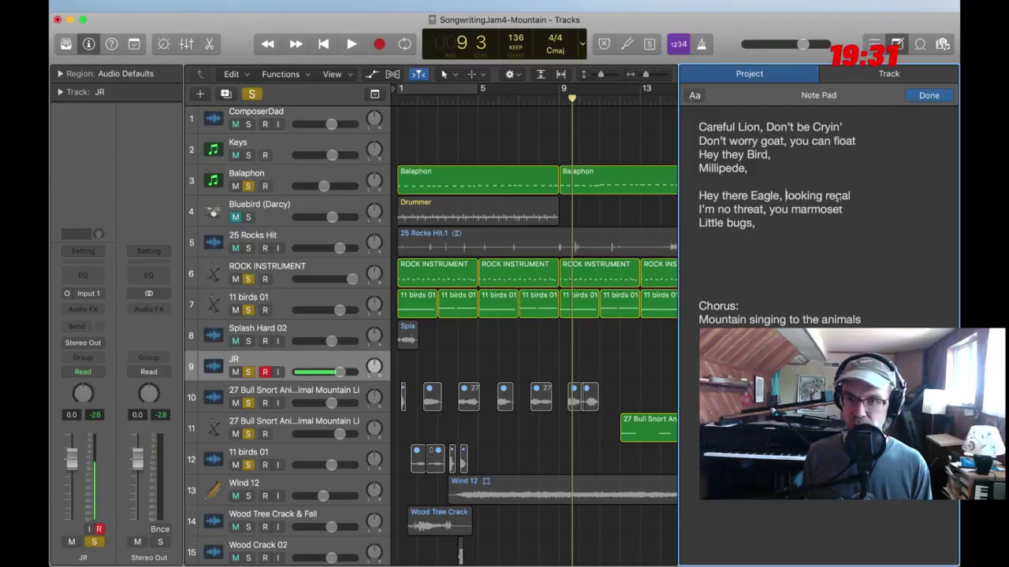
double_click(779, 209)
click(769, 225)
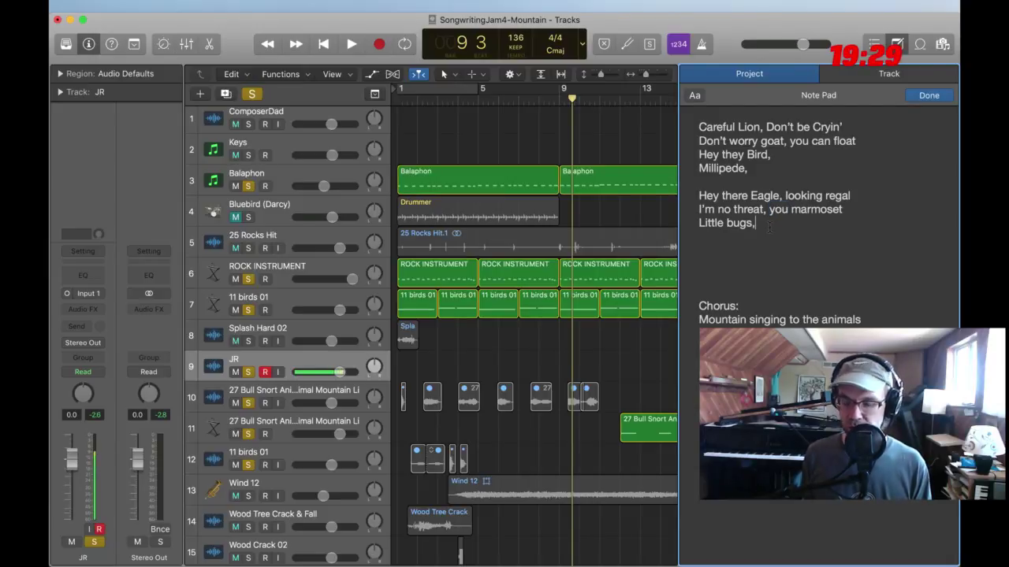
double_click(778, 209)
key(BackSpace)
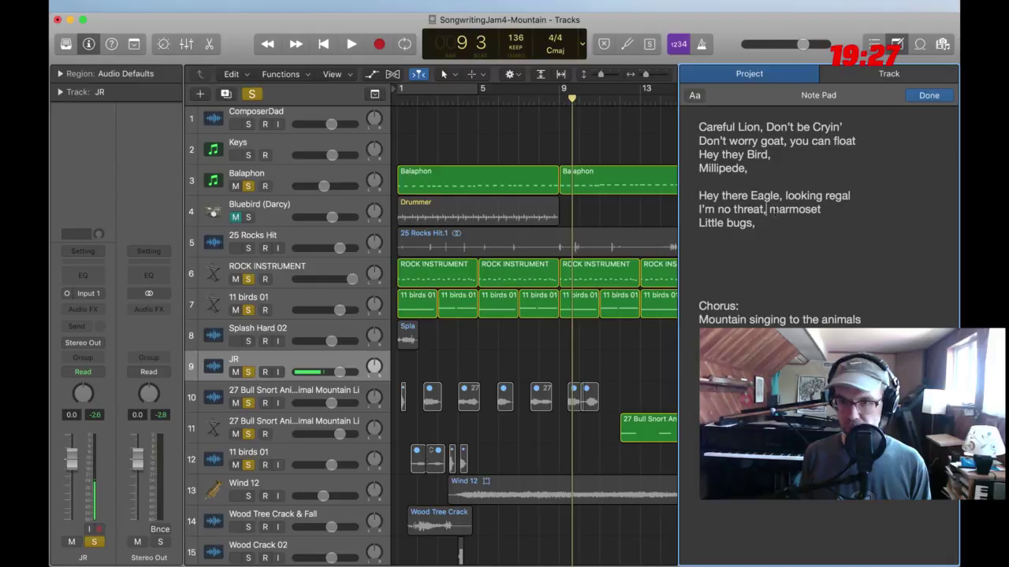
key(Return)
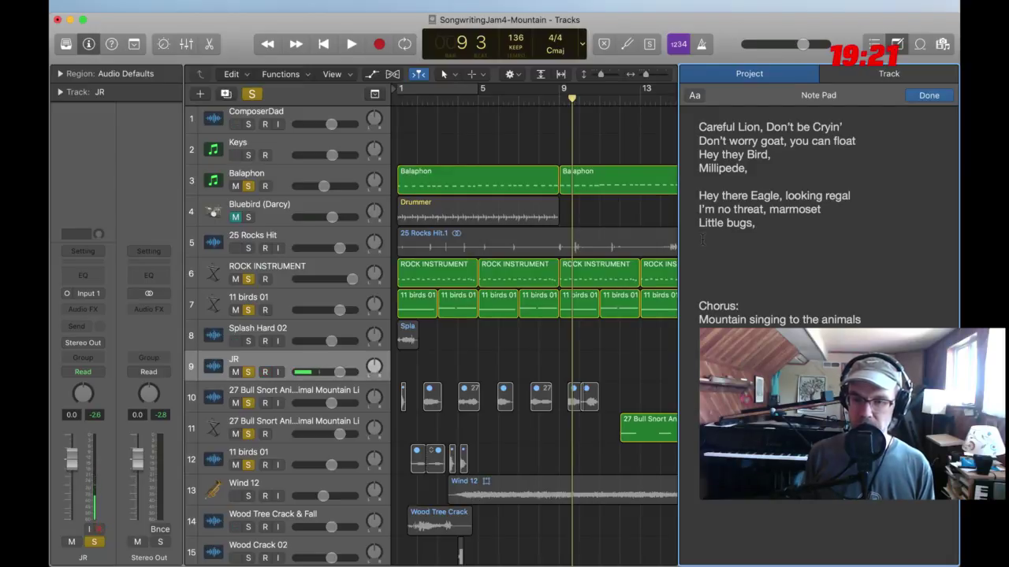
Remove one blank line between "Little bugs," and the Chorus heading
click(557, 338)
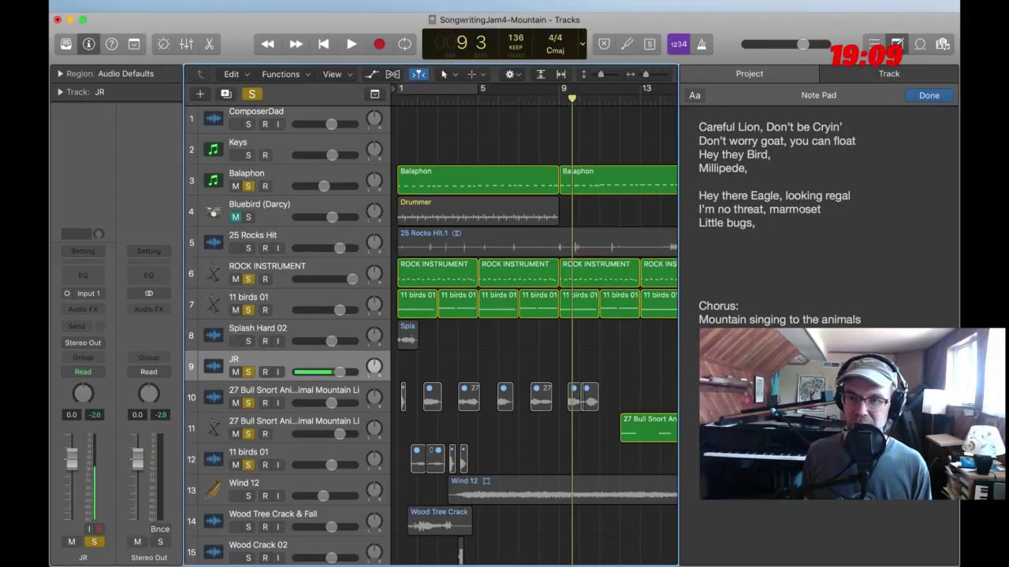
double_click(794, 209)
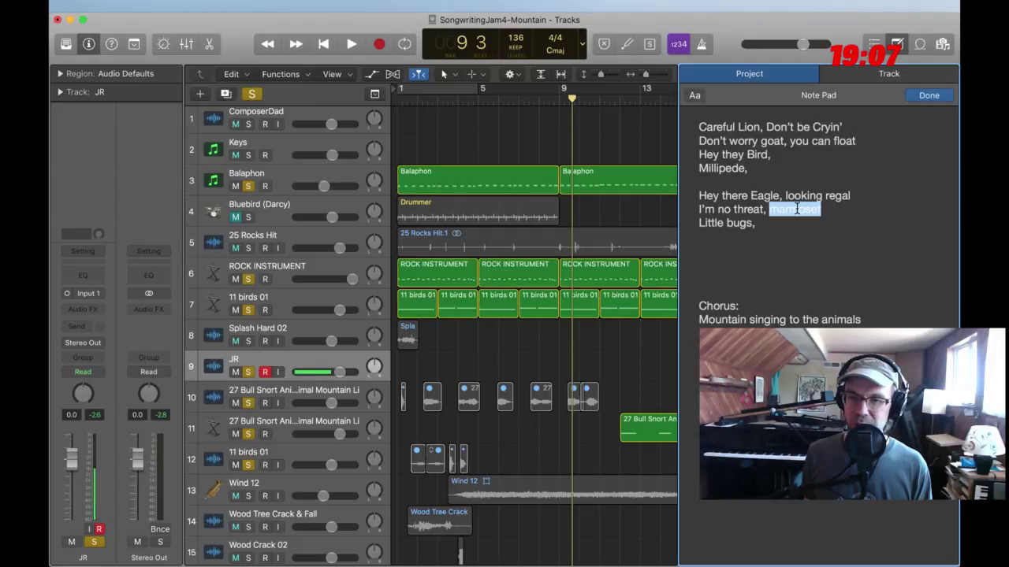
click(794, 223)
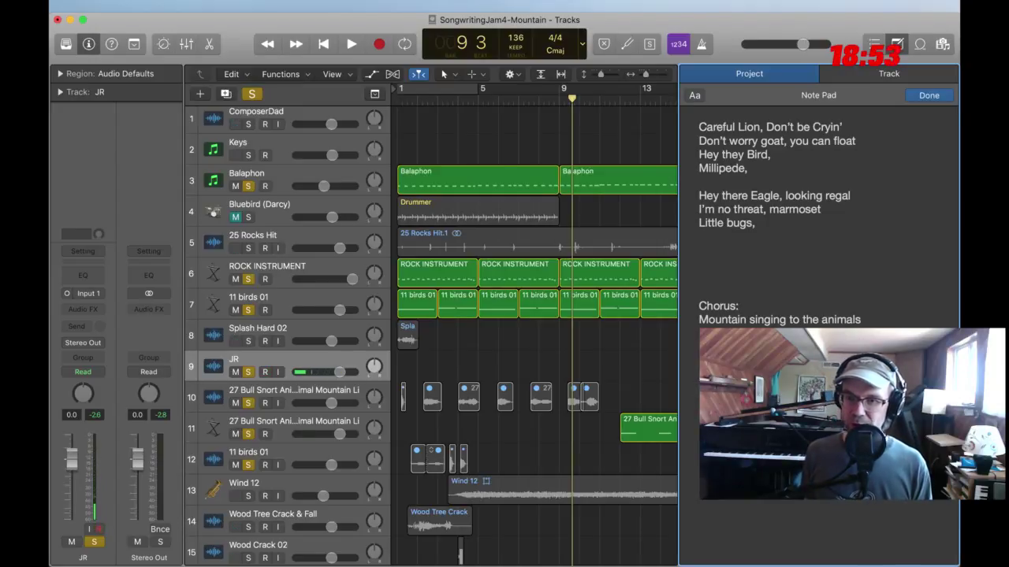
click(759, 231)
key(BackSpace)
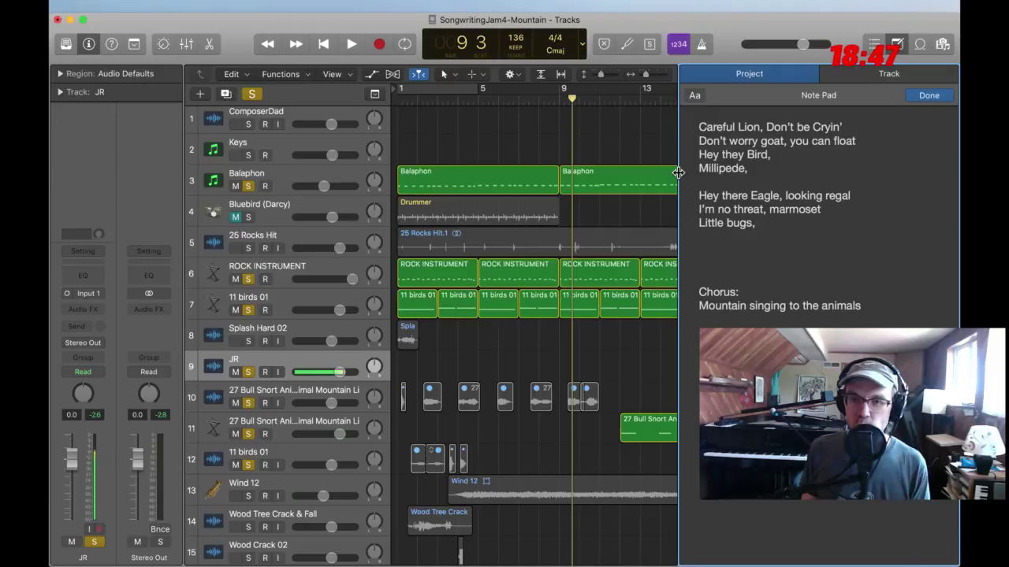
Widen the notes area slightly, and hide and reopen it
drag(674, 173, 670, 175)
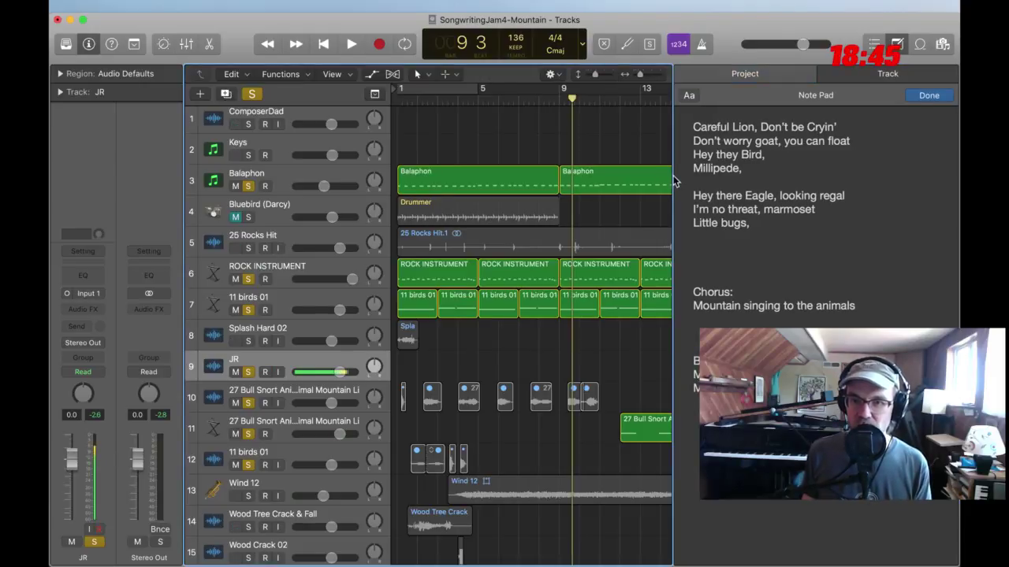
key(alt+super+p)
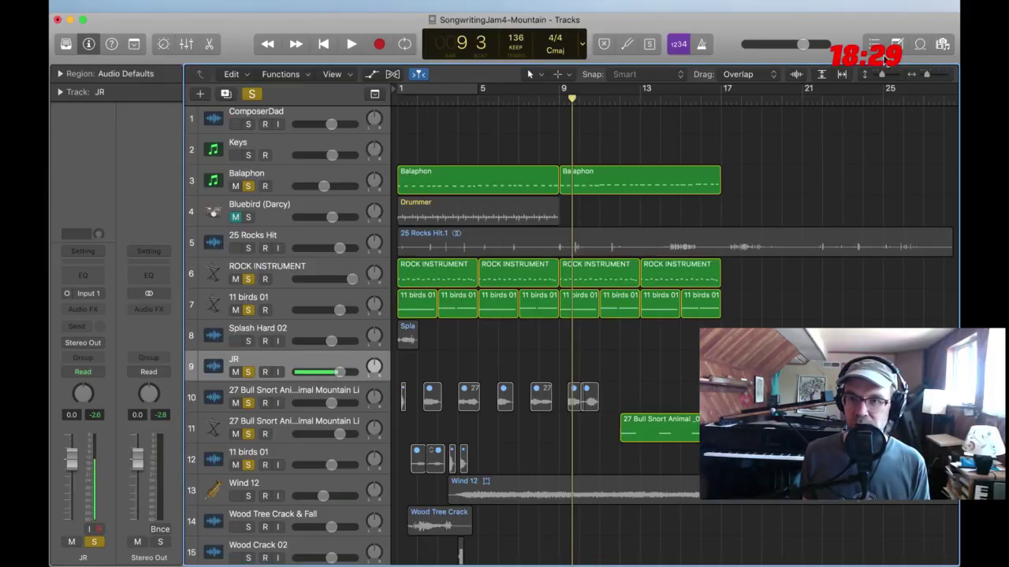
key(alt+super+p)
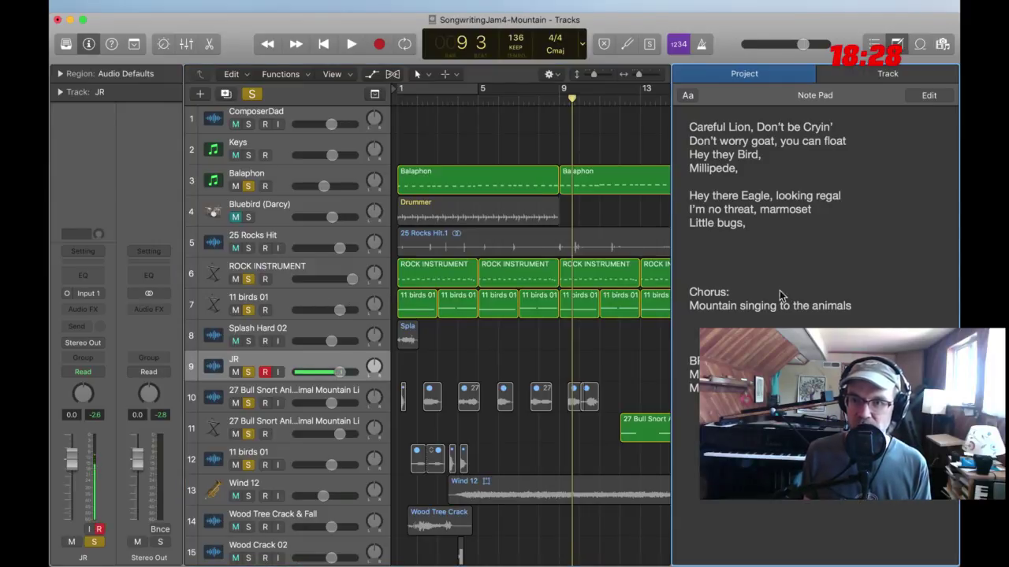
Add a "Verse" heading below the chorus line "Mountain singing to the animals", with blank lines after it
click(853, 307)
double_click(851, 306)
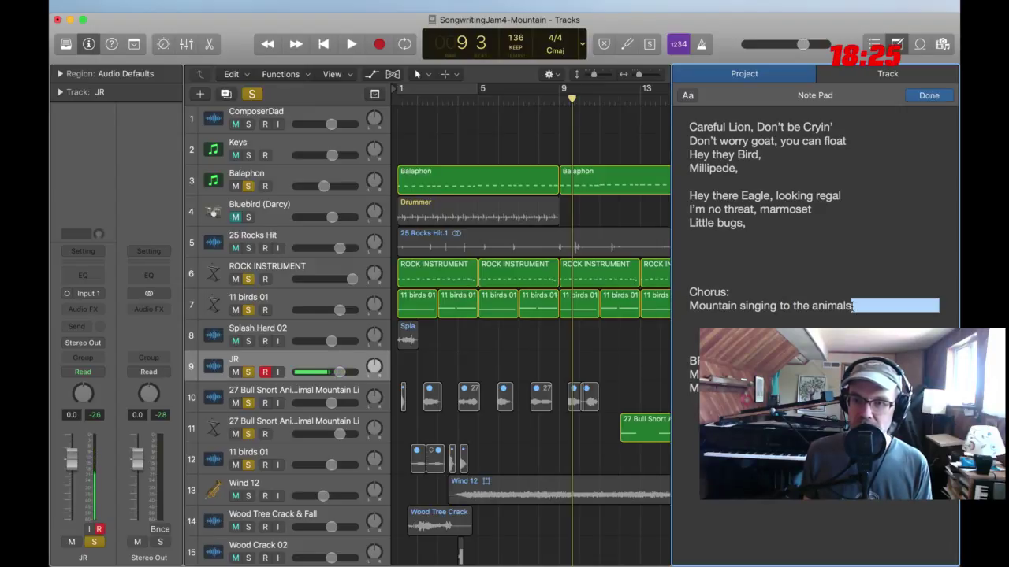
key(shift+alt+Left)
key(shift+alt+Left)
key(shift+alt+Left)
key(shift+alt+Left)
key(shift+alt+Left)
key(Right)
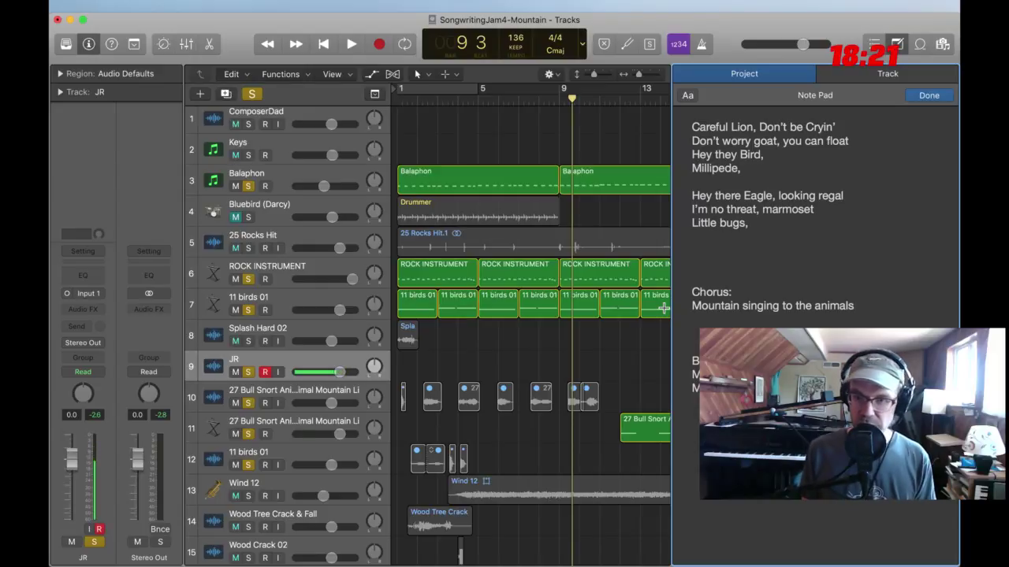
key(Down)
key(Down)
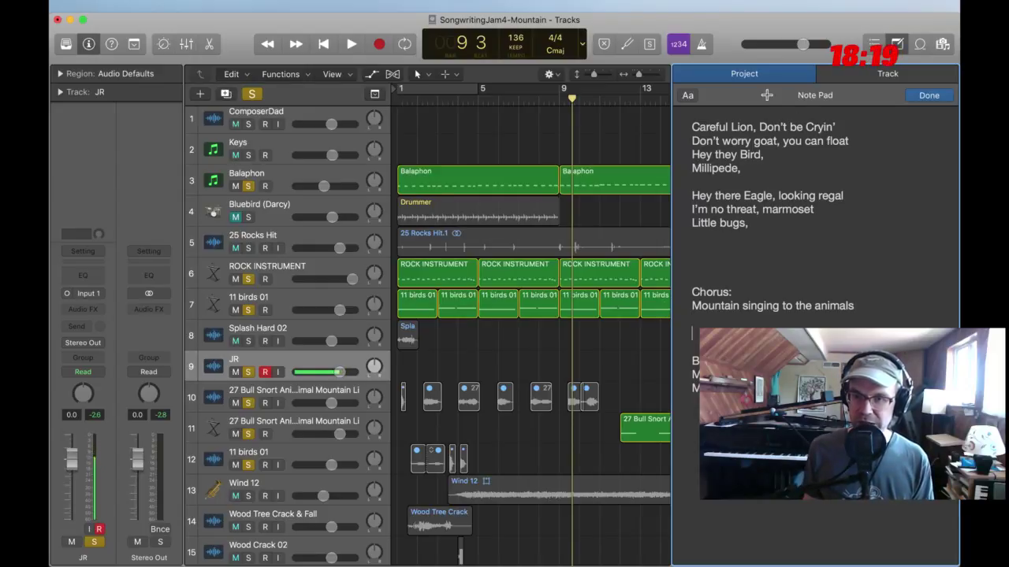
text(Verse)
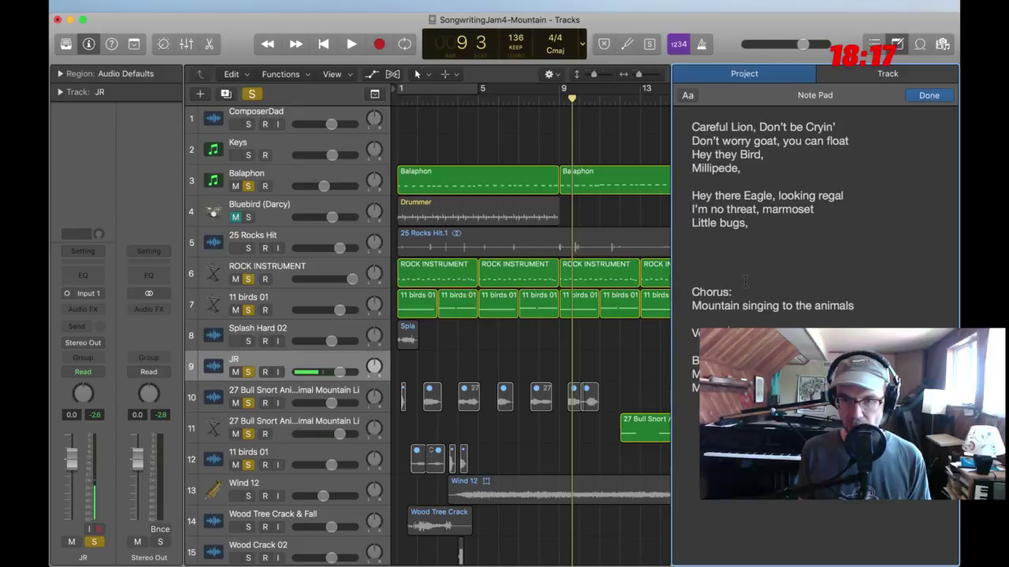
key(Return)
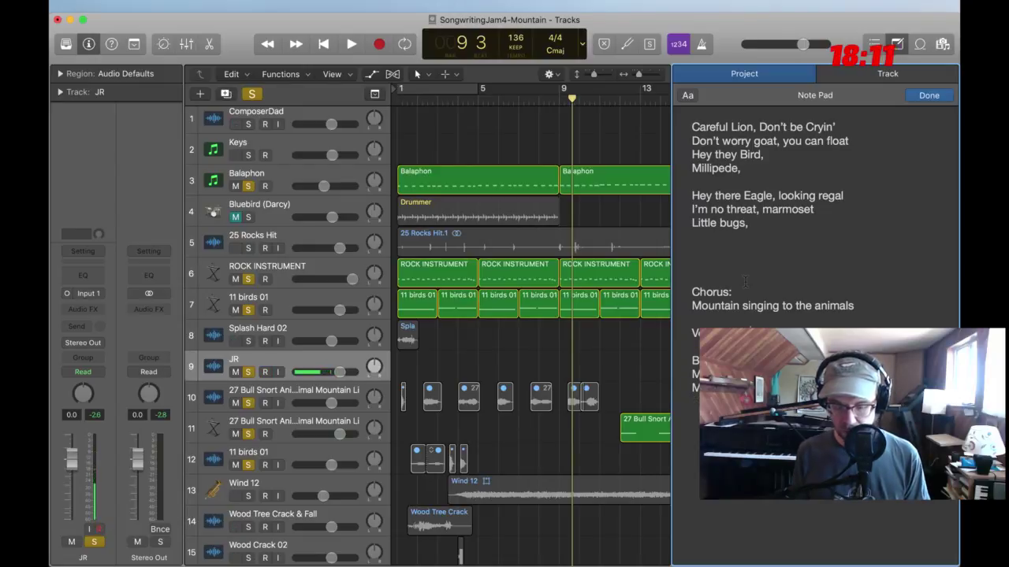
key(Return)
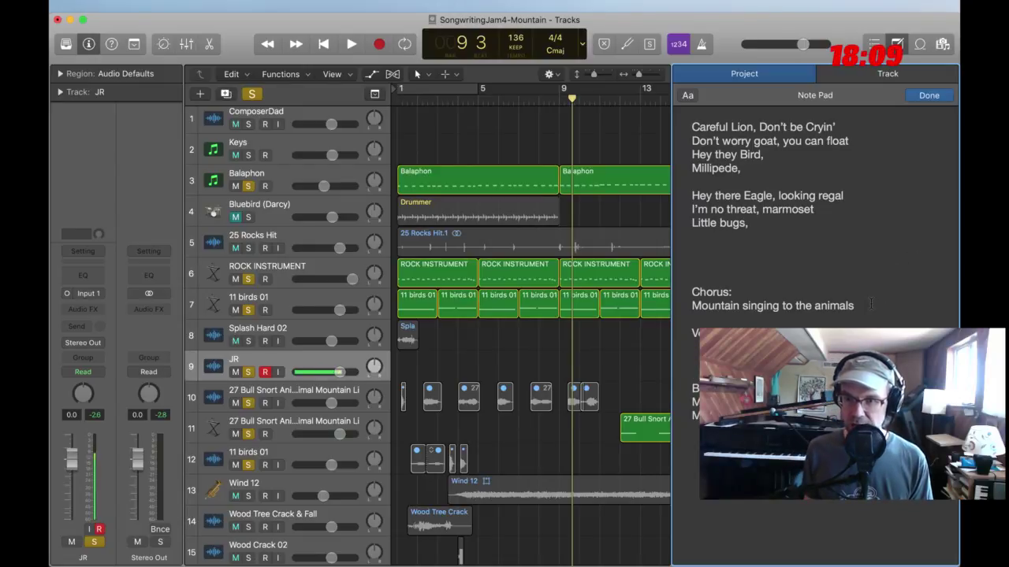
Copy the line "Mountain singing to the animals" and paste it below the new Verse heading
drag(866, 305, 685, 310)
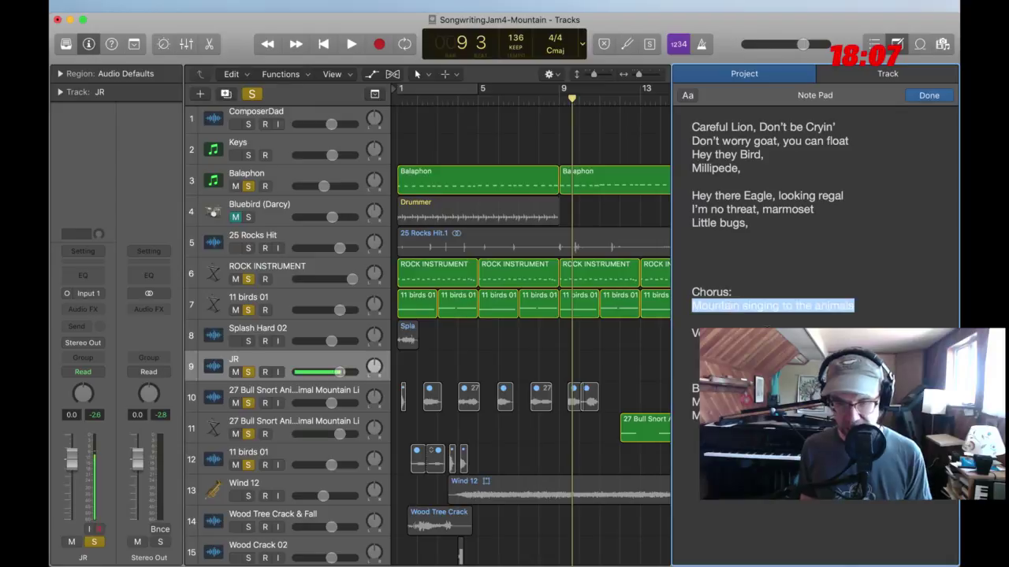
key(super+c)
click(692, 360)
key(super+v)
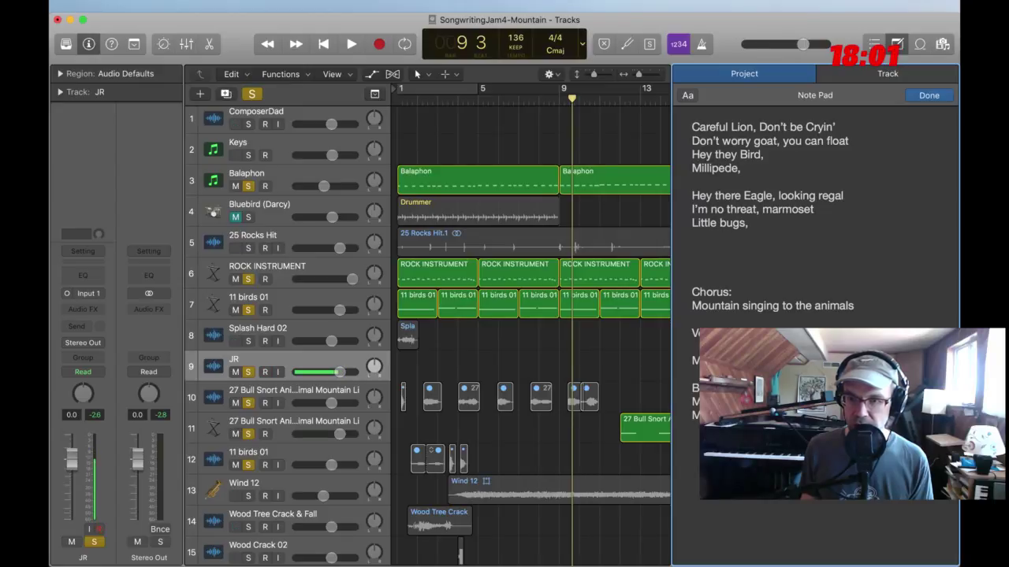
Replace the pasted line below the Verse heading with an entry starting with "C" and add another such entry at the end of the notes
text(C)
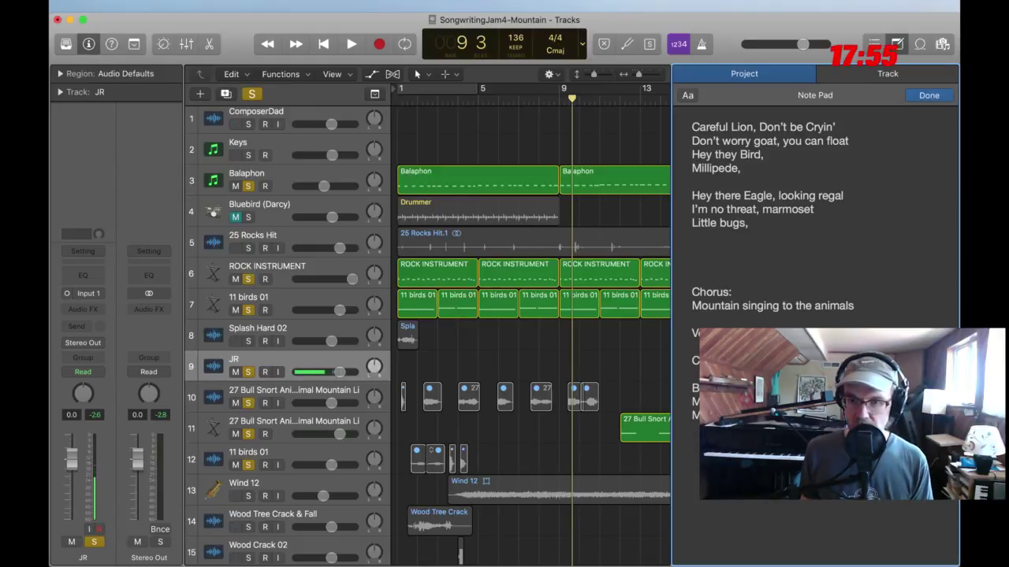
key(shift+Left)
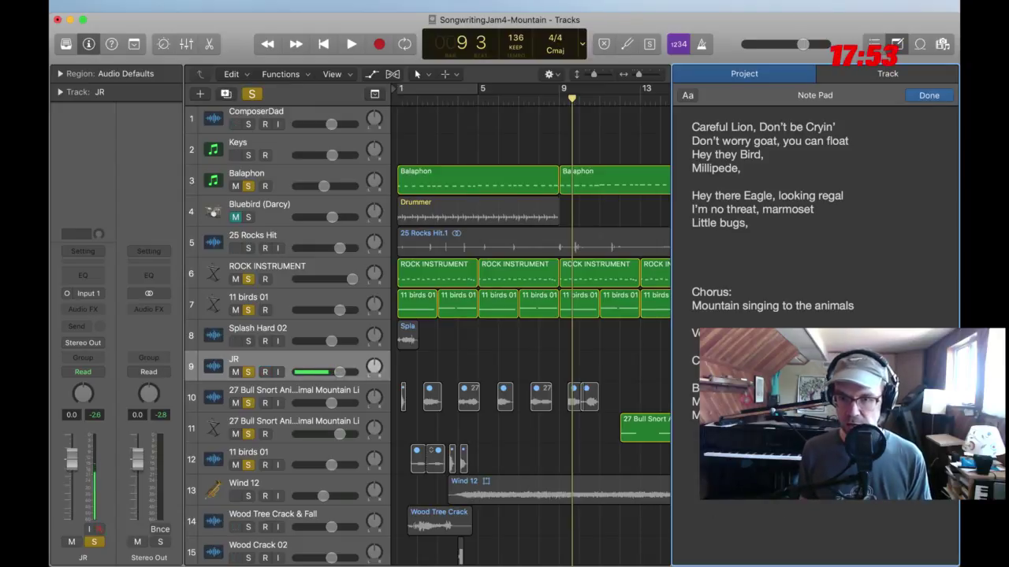
key(Return)
key(Return)
text(C)
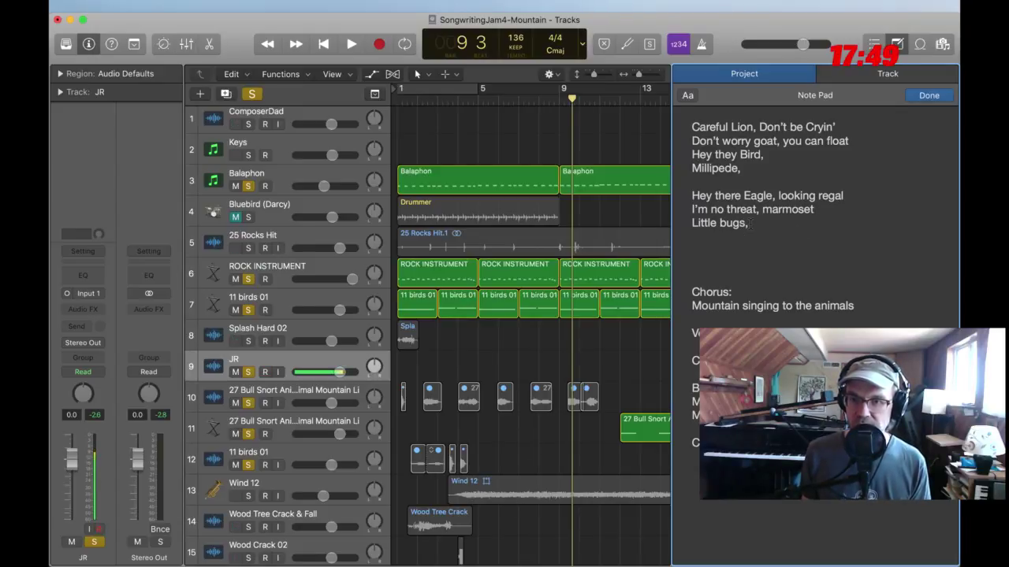
Hide the project notes and place the playhead at bar 17, at the end of the Balaphon regions
click(595, 211)
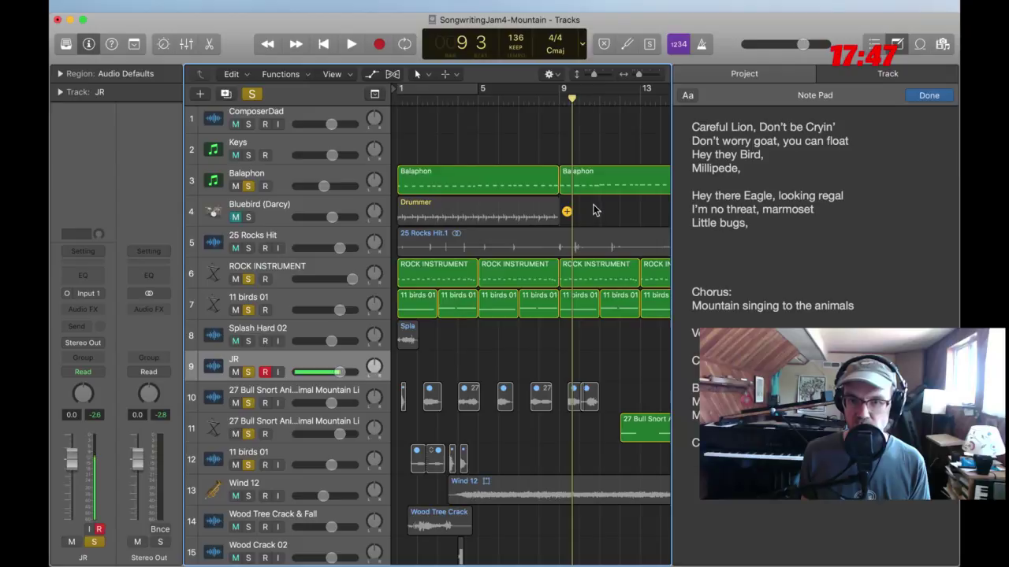
click(896, 45)
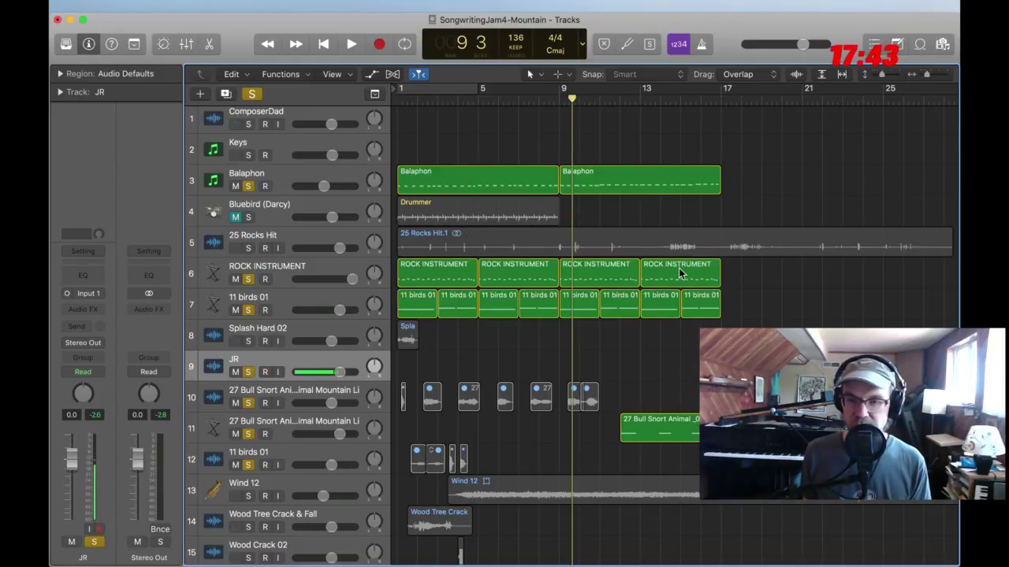
drag(733, 100, 720, 99)
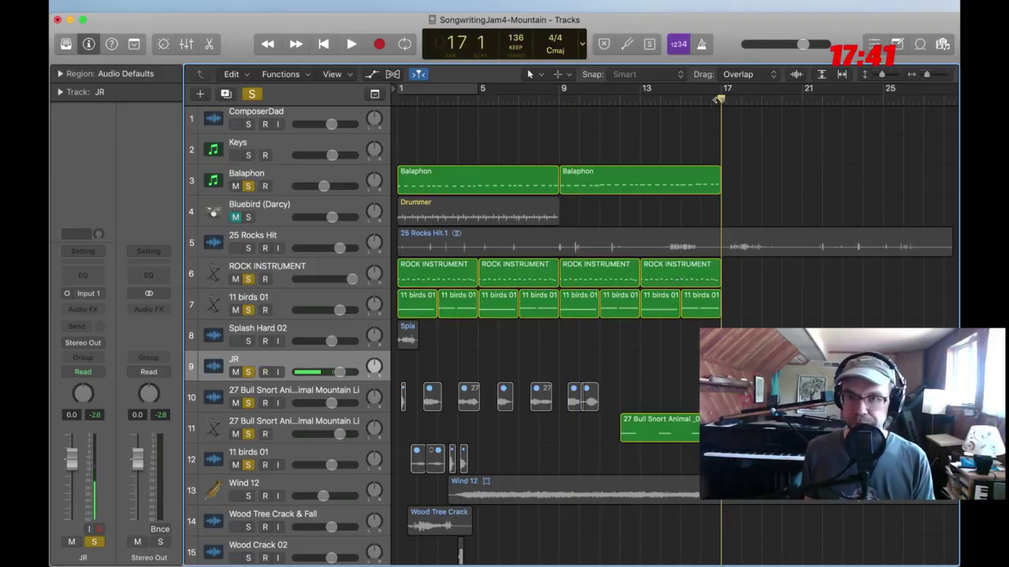
drag(742, 171, 576, 303)
click(725, 164)
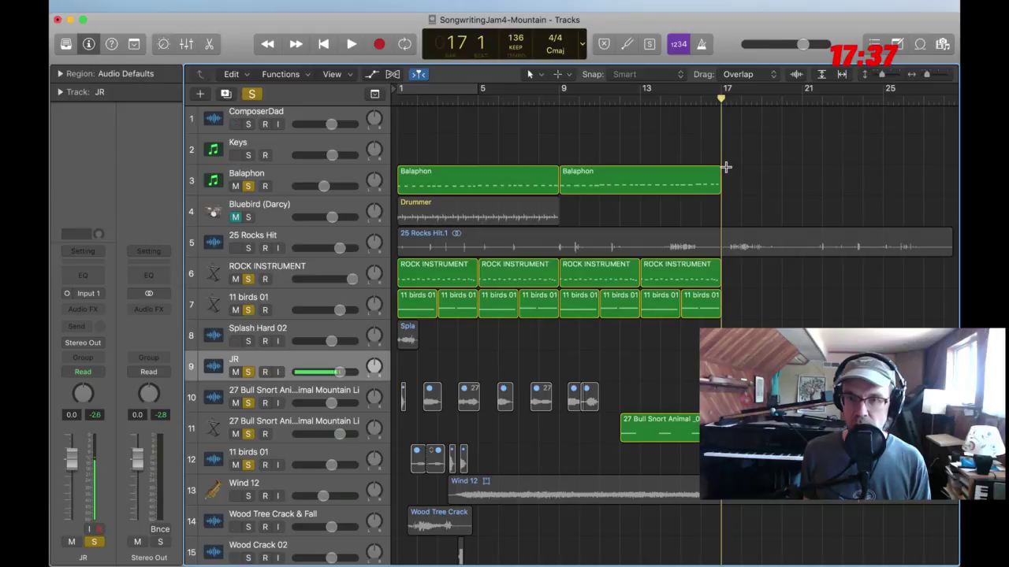
Copy the Balaphon, ROCK INSTRUMENT and 11 birds 01 regions spanning bars 9 to 17 so the copies start at bar 25
click(705, 175)
shift+click(588, 268)
click(657, 272)
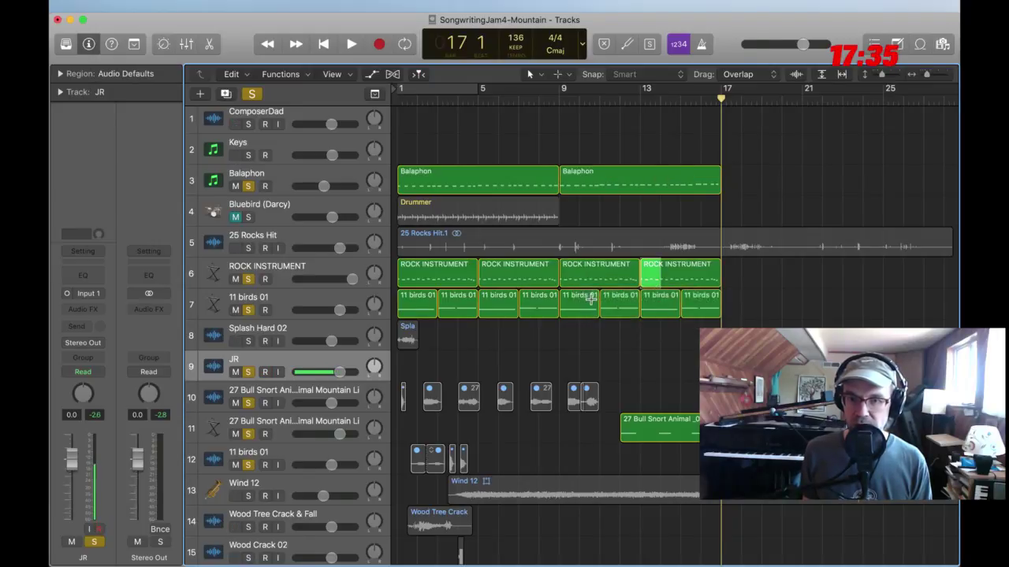
drag(743, 297, 563, 272)
shift+click(595, 180)
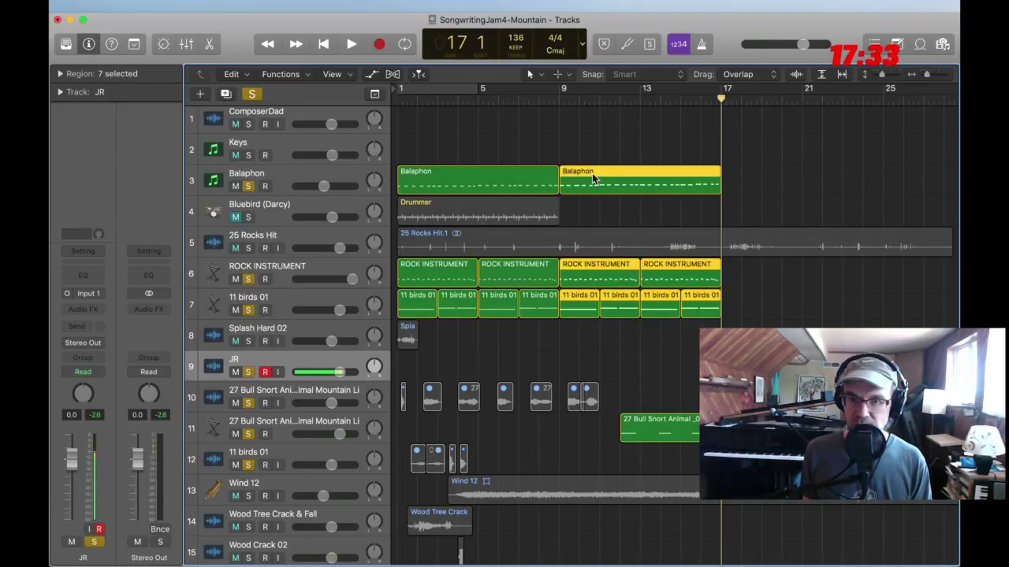
drag(592, 177, 918, 180)
scroll(795, 198, right, 5)
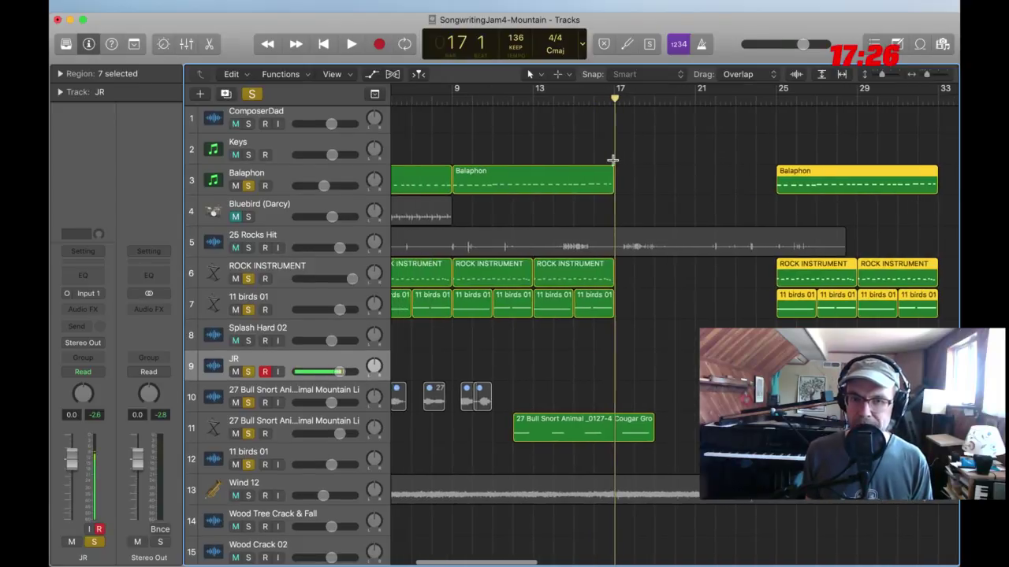
scroll(615, 160, left, 2)
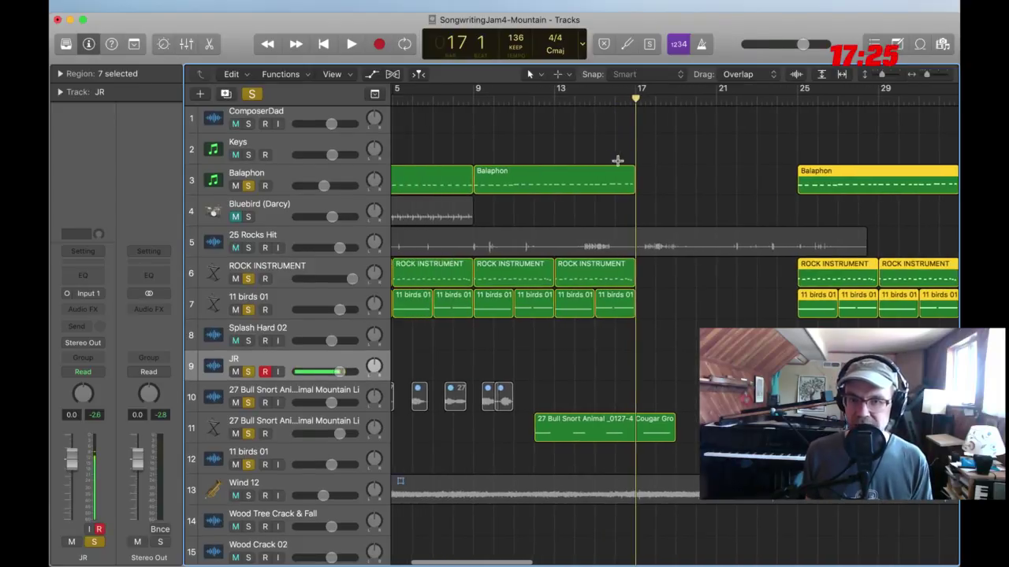
click(658, 168)
Show the global tracks and add a marker named "VERSE2" at bar 25
scroll(663, 172, right, 6)
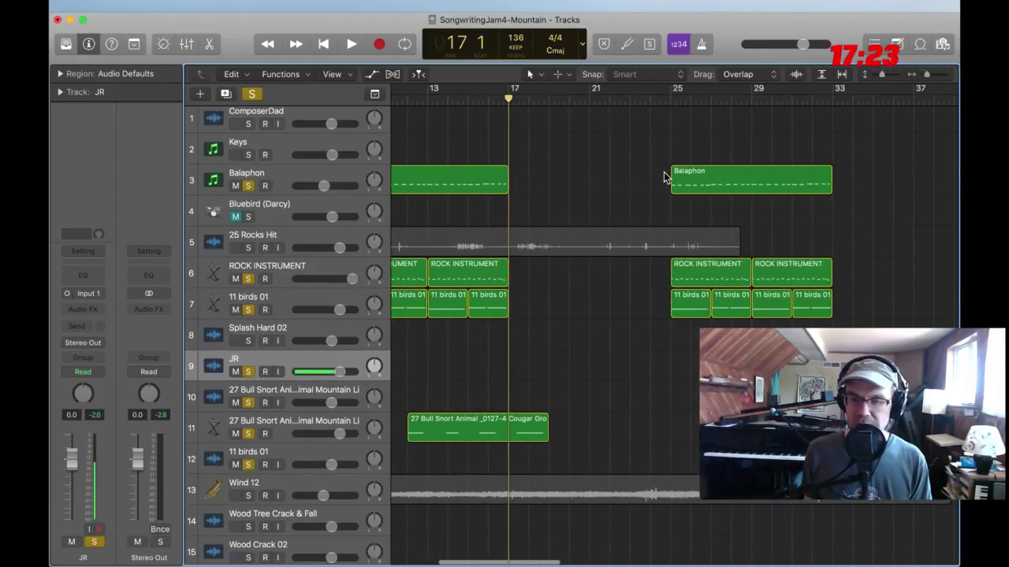
click(670, 96)
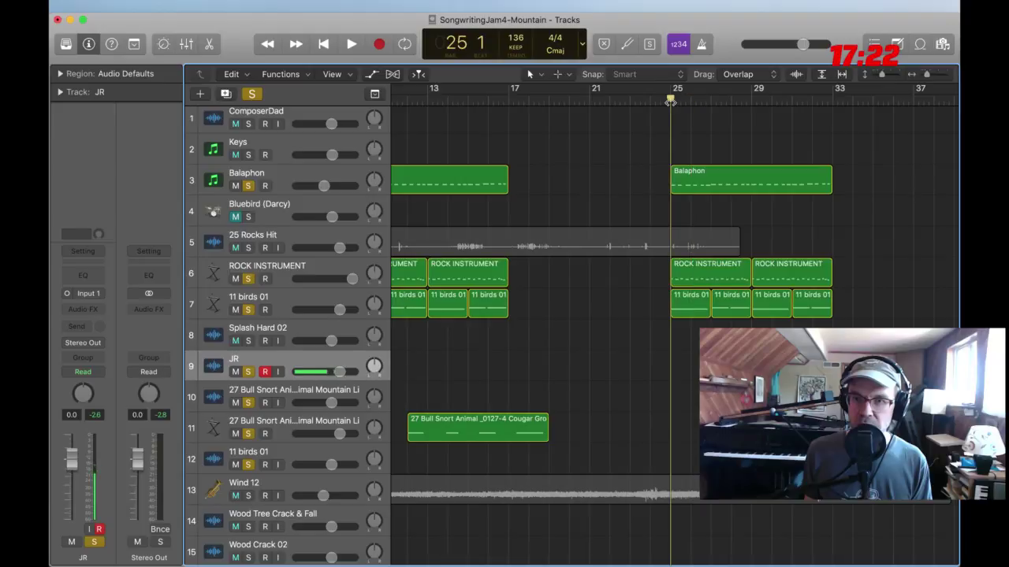
click(376, 93)
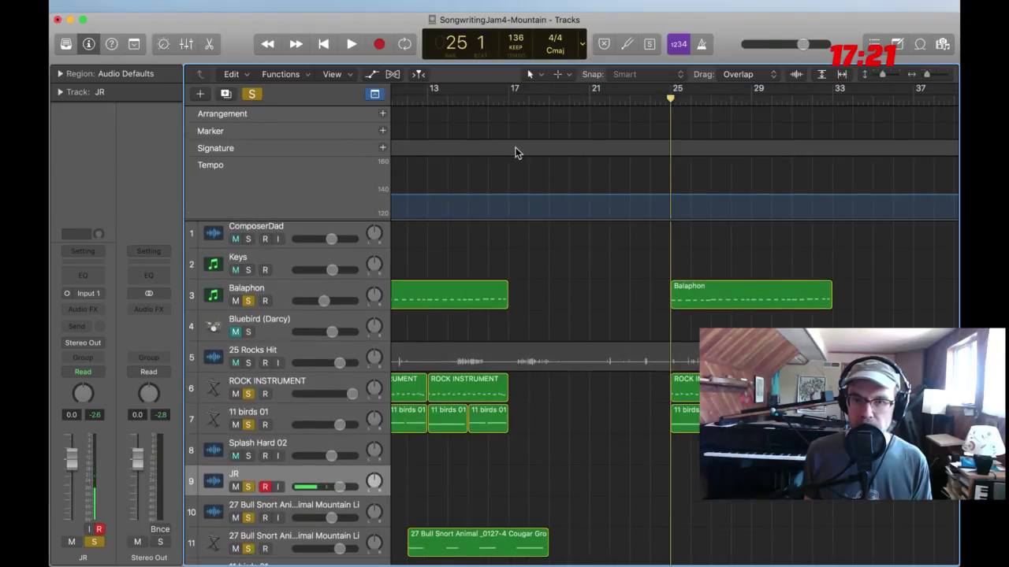
click(382, 131)
click(693, 130)
scroll(693, 130, left, 1)
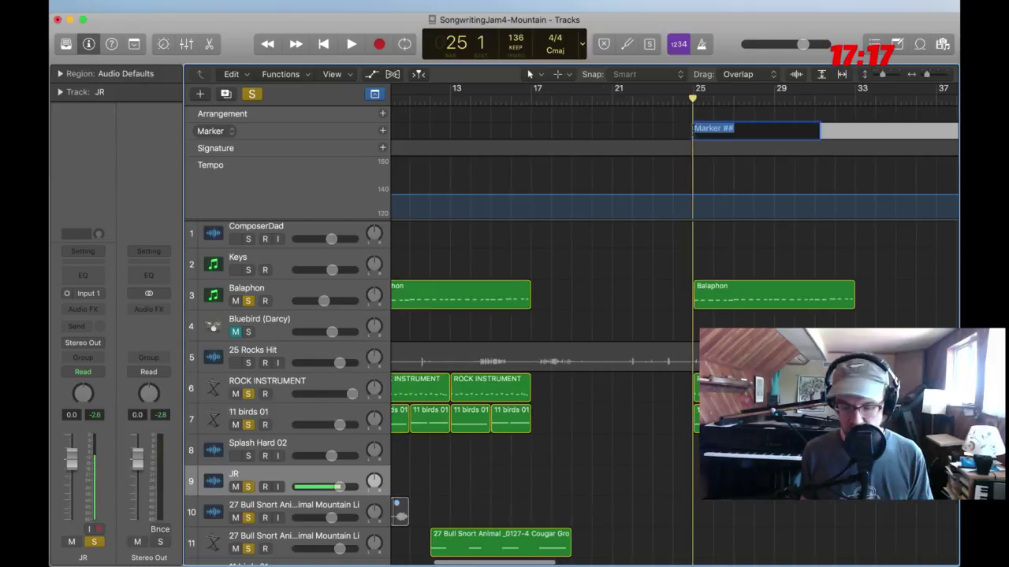
double_click(693, 130)
text(VERSES)
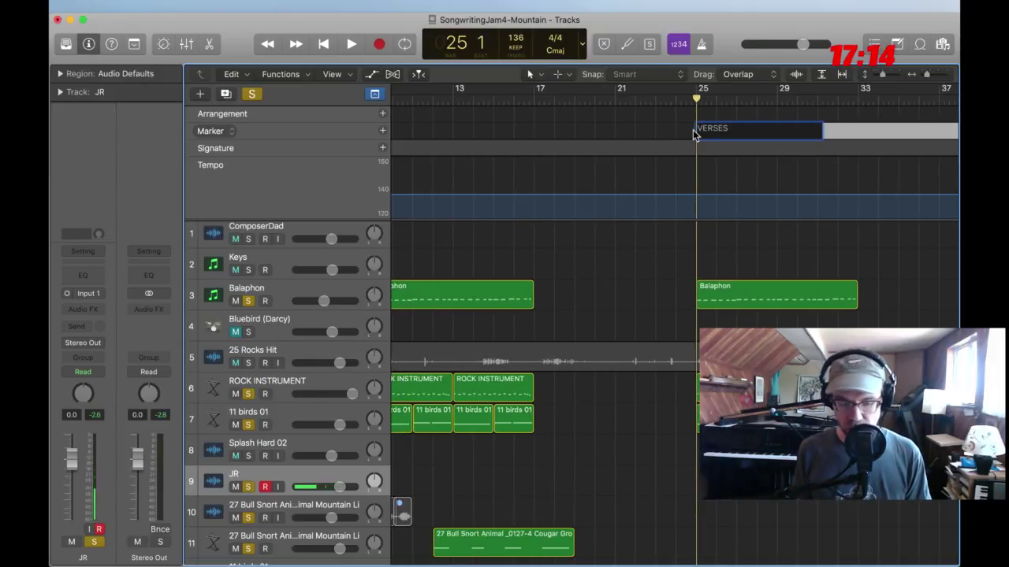
key(BackSpace)
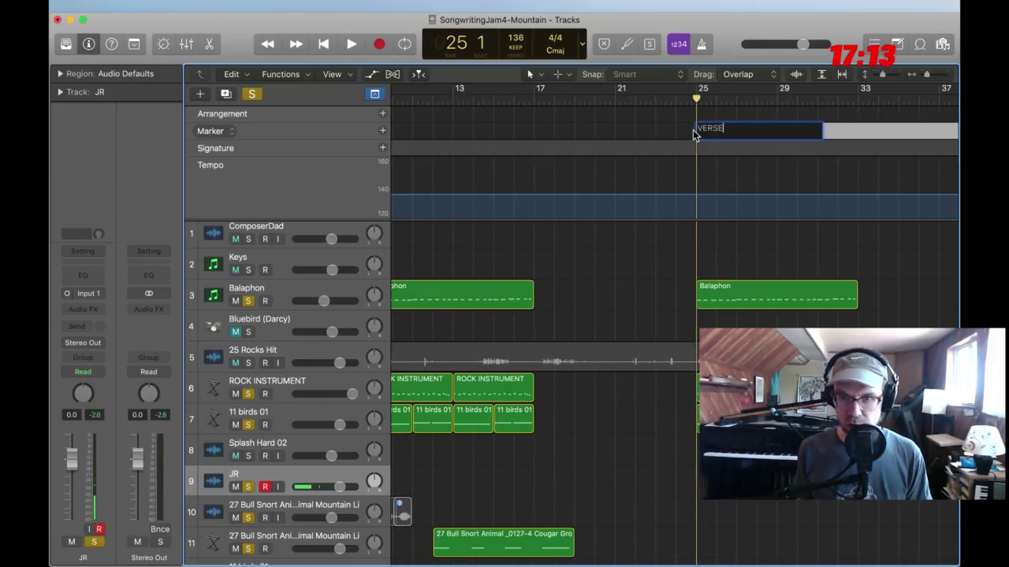
text(2)
key(Return)
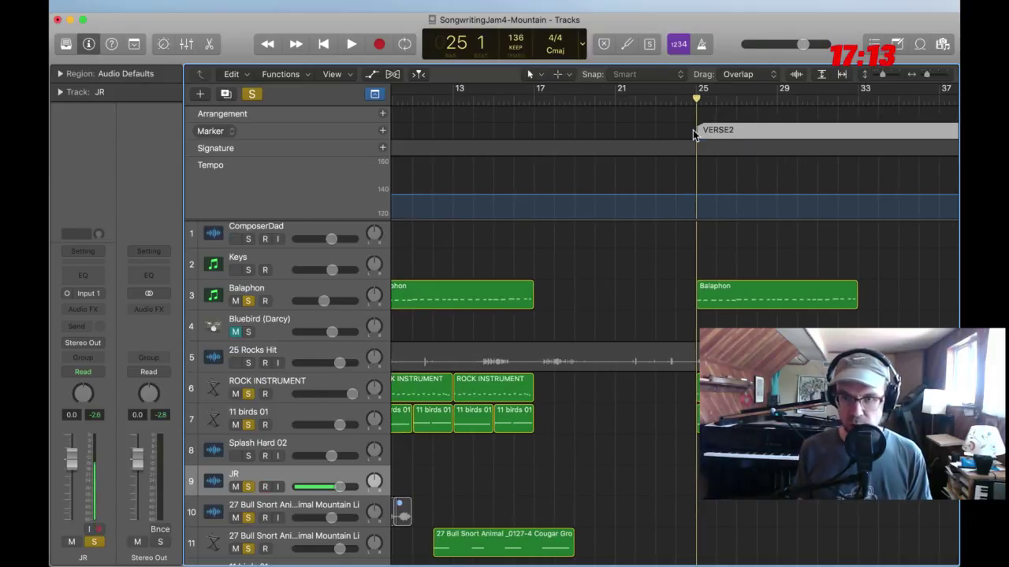
Add a marker named "CHORUS 1" at bar 17
click(550, 101)
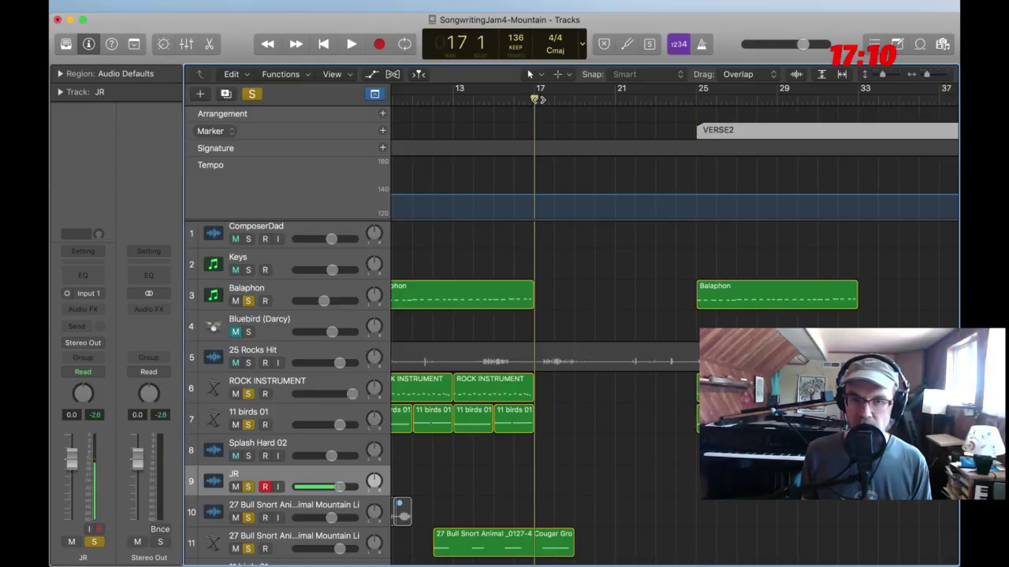
click(382, 130)
double_click(556, 131)
scroll(555, 132, left, 2)
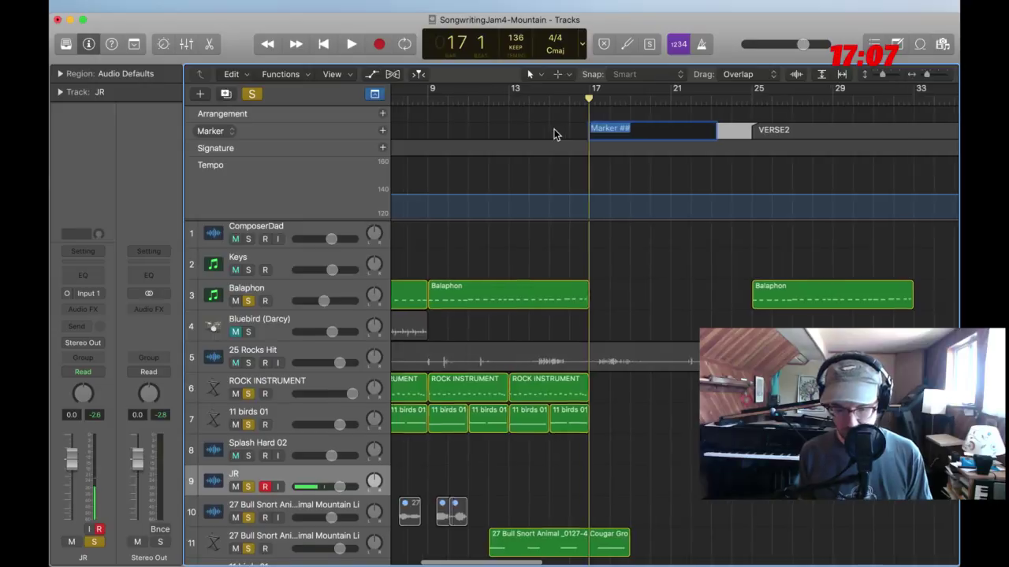
text(CHORUS 1)
key(Return)
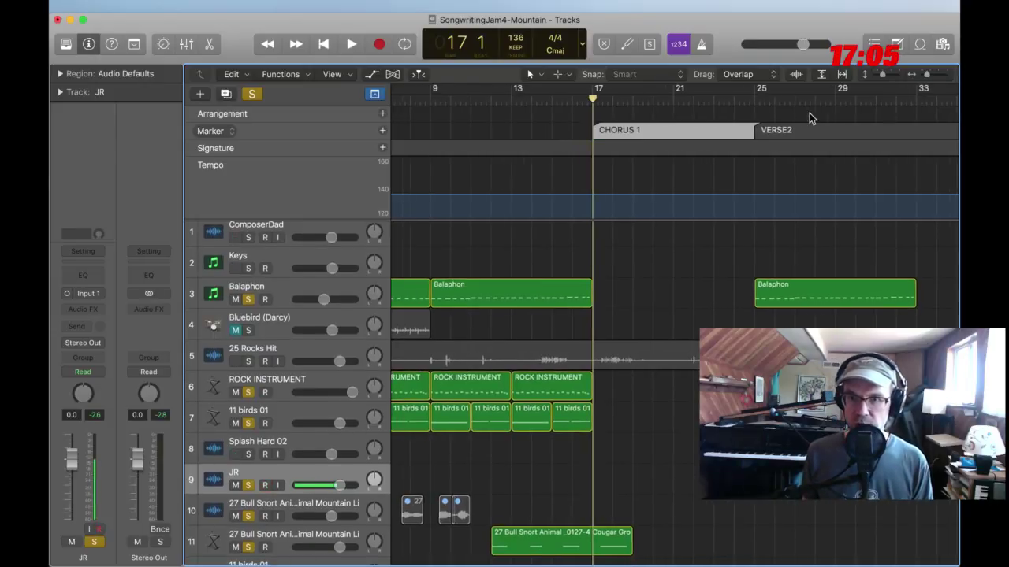
Add a marker named "CHORUS 2" at bar 33, where the copied regions end
scroll(812, 118, right, 3)
click(794, 93)
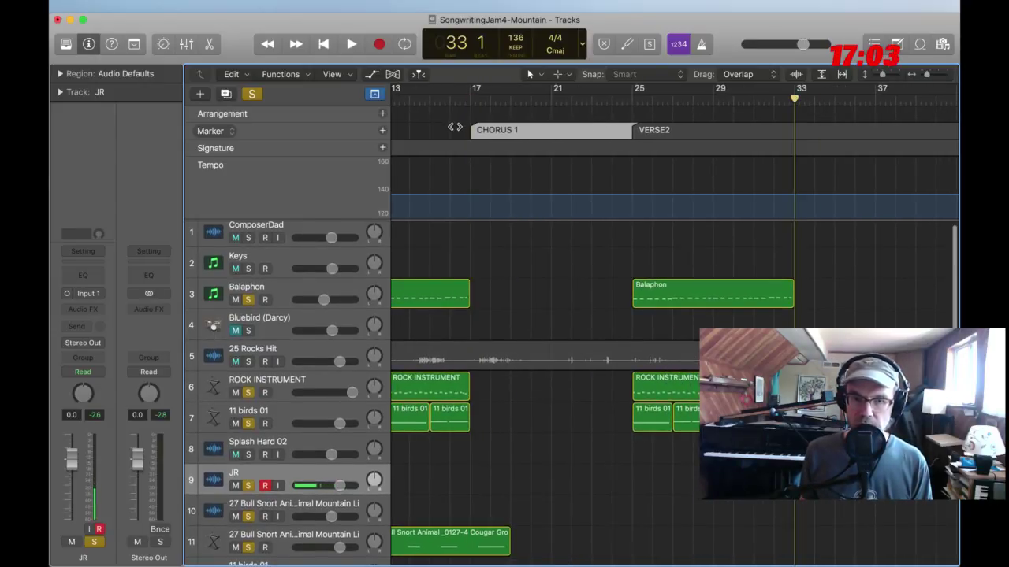
click(383, 132)
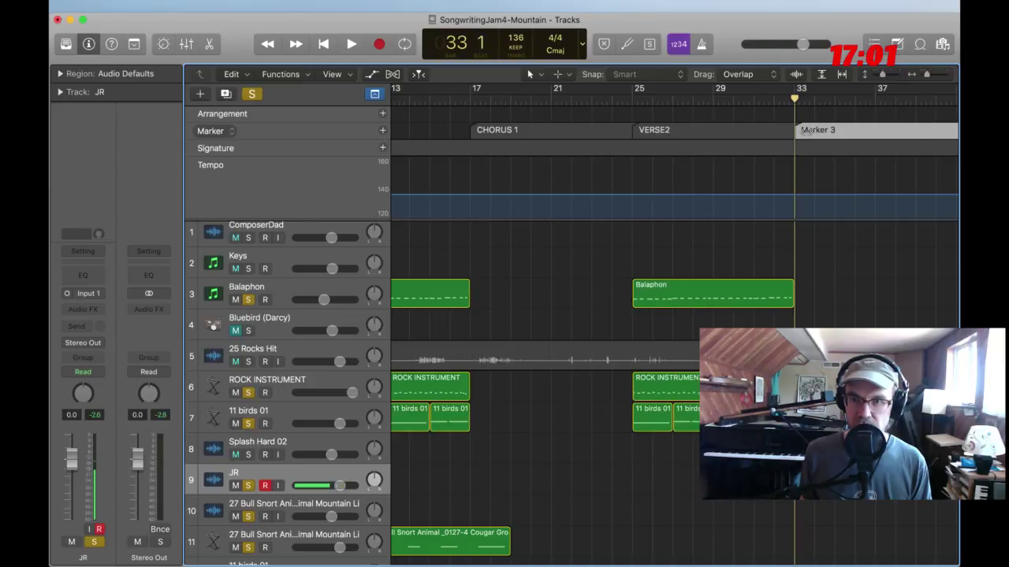
double_click(804, 130)
text(CHORUS )
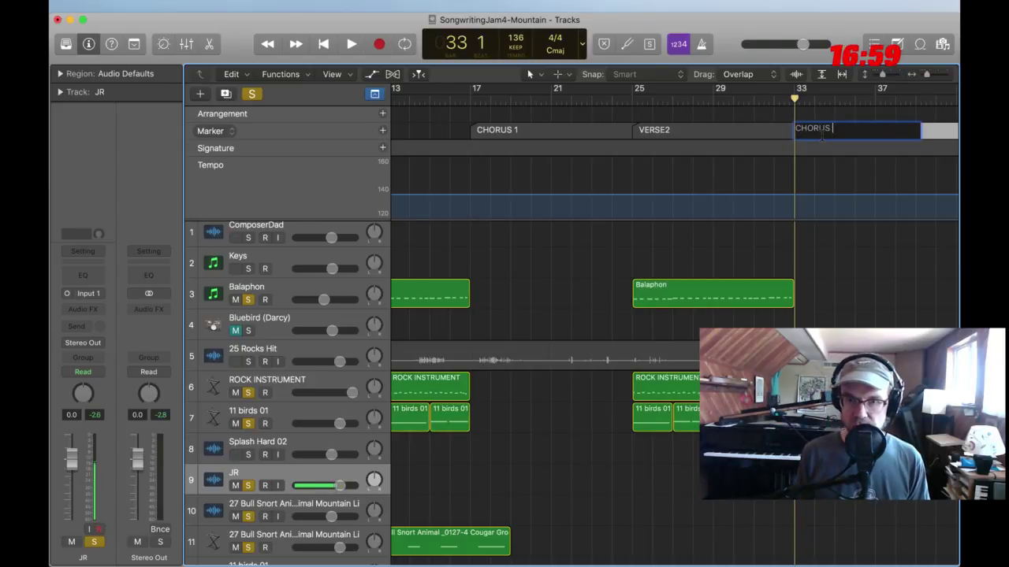
text(2)
key(Return)
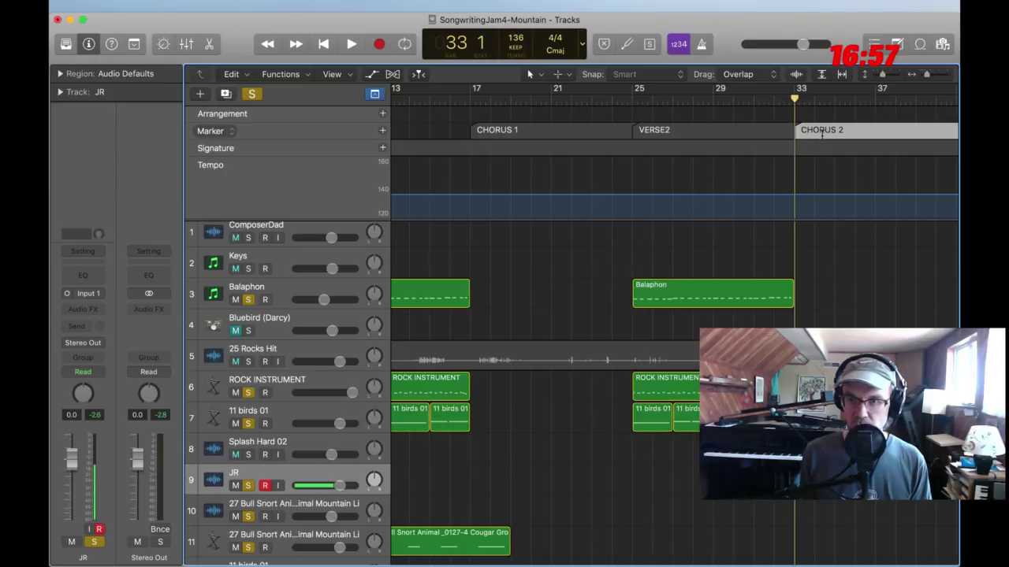
scroll(727, 202, right, 5)
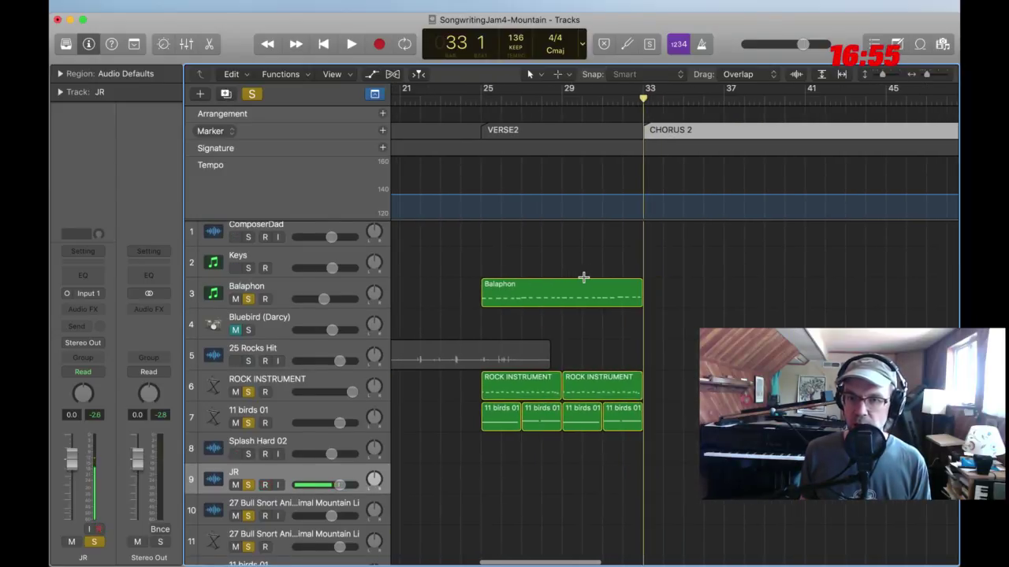
drag(661, 284, 557, 430)
click(503, 425)
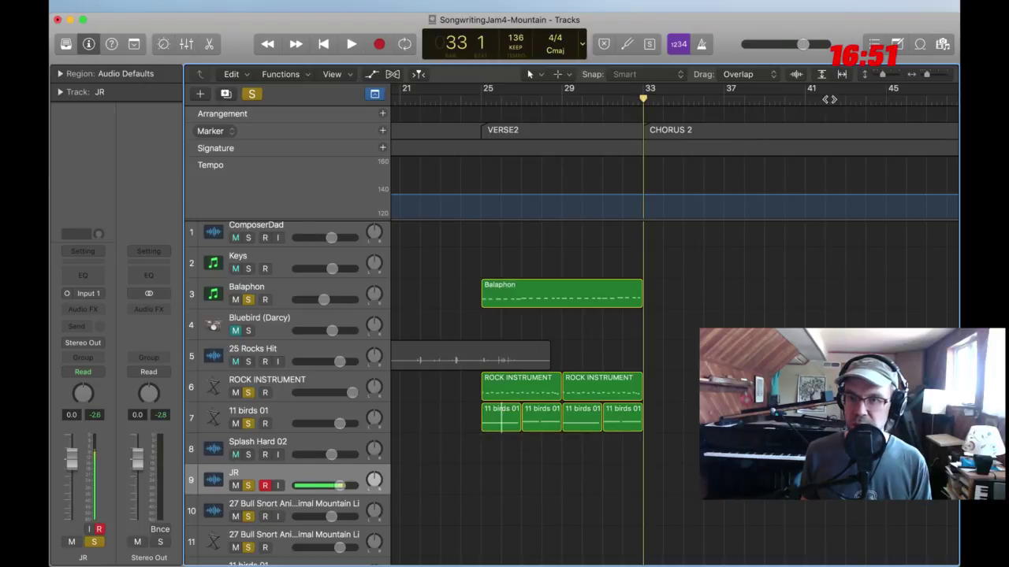
drag(829, 99, 805, 100)
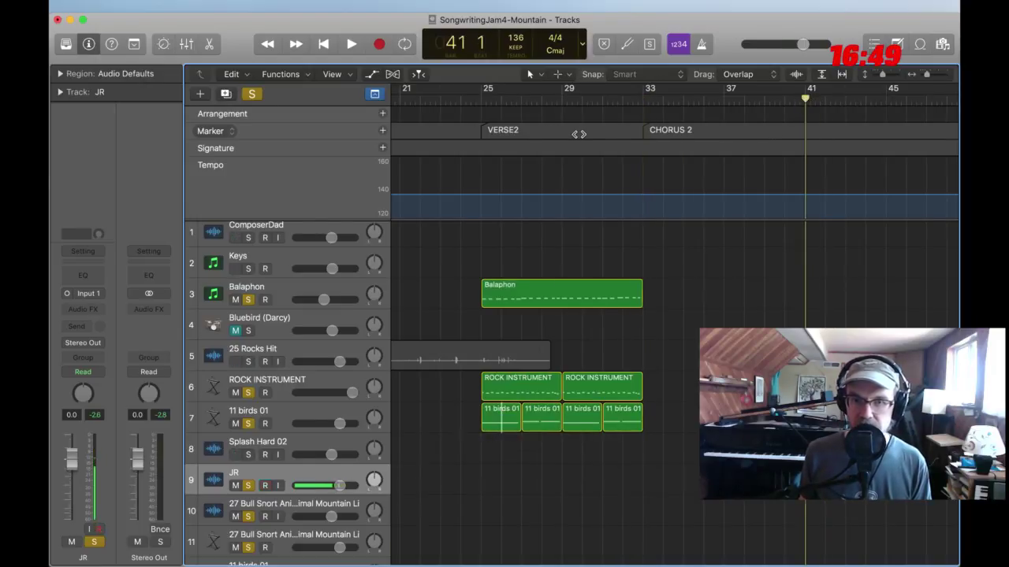
Play the arrangement from just before CHORUS 1 up to the start of VERSE2 and stop playback
scroll(579, 134, left, 5)
click(488, 99)
key(space)
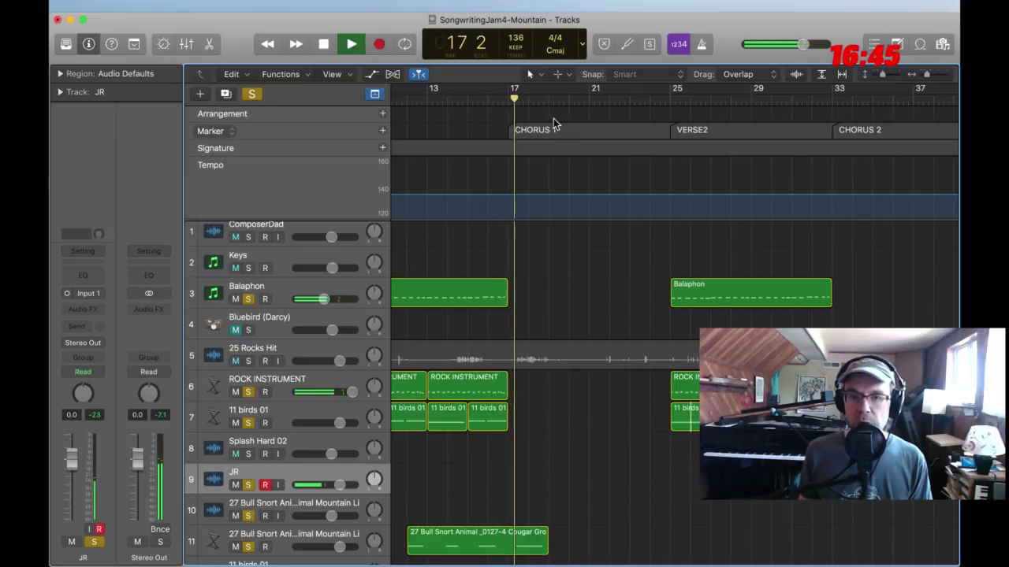
scroll(557, 283, down, 4)
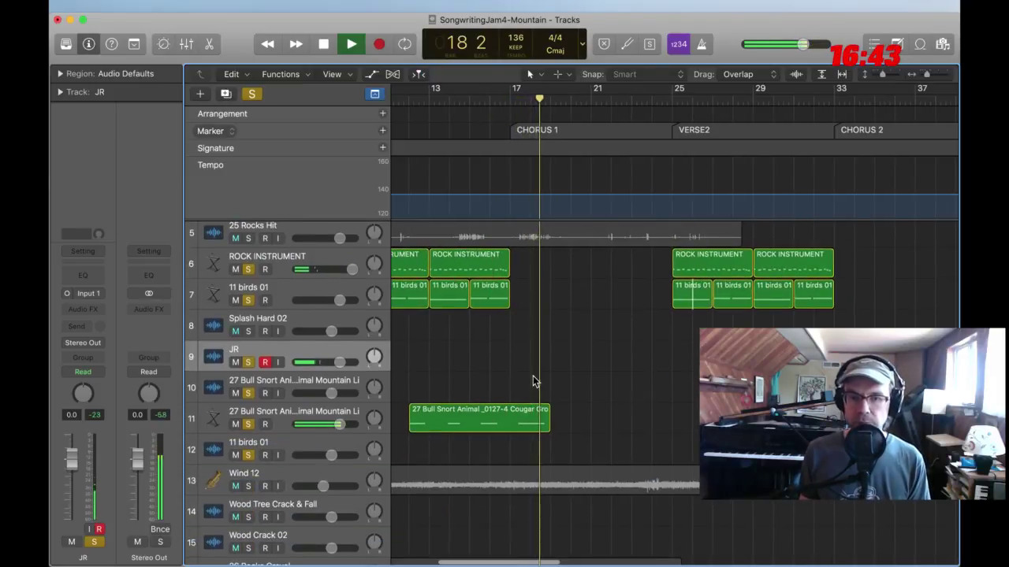
scroll(602, 287, up, 3)
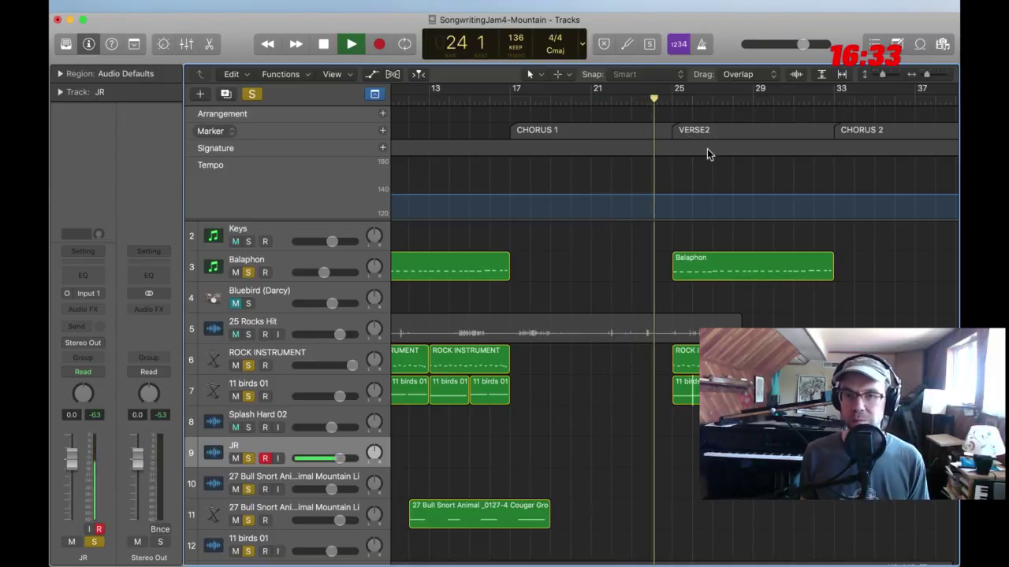
key(space)
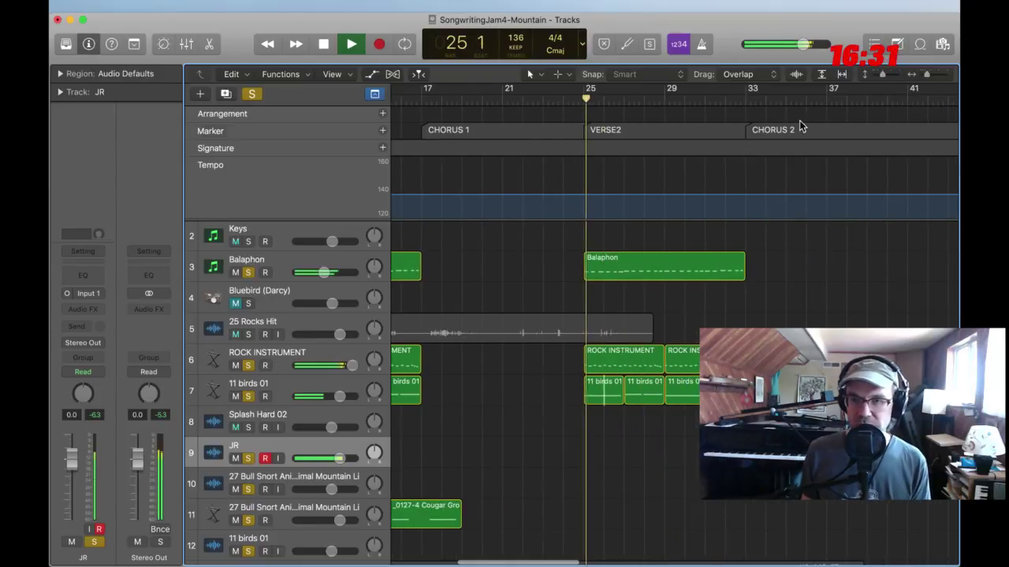
Add a marker named "BRIDGE" at bar 41, eight bars after CHORUS 2 begins
scroll(762, 136, right, 3)
scroll(635, 279, right, 2)
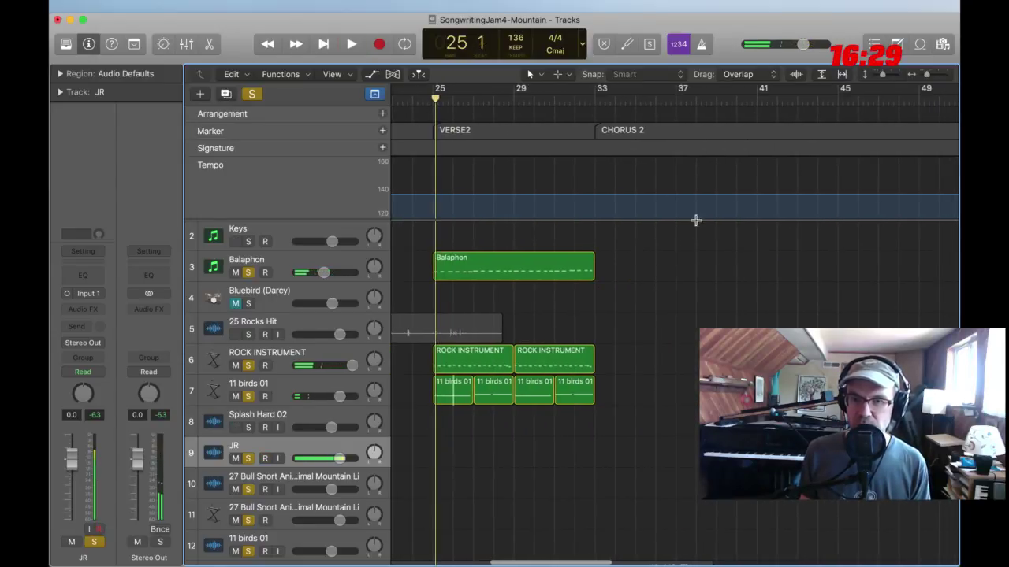
click(766, 93)
click(674, 96)
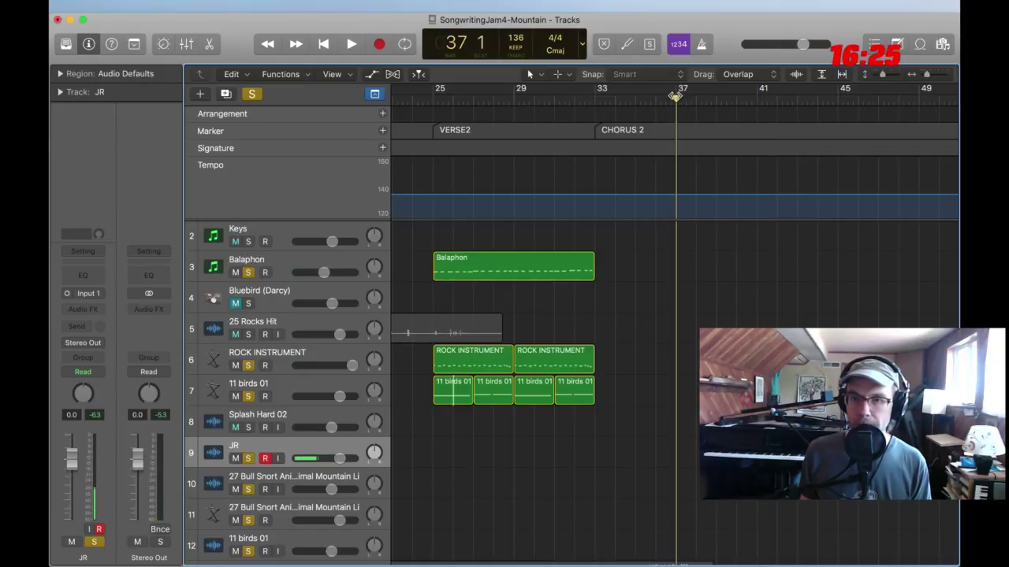
click(758, 100)
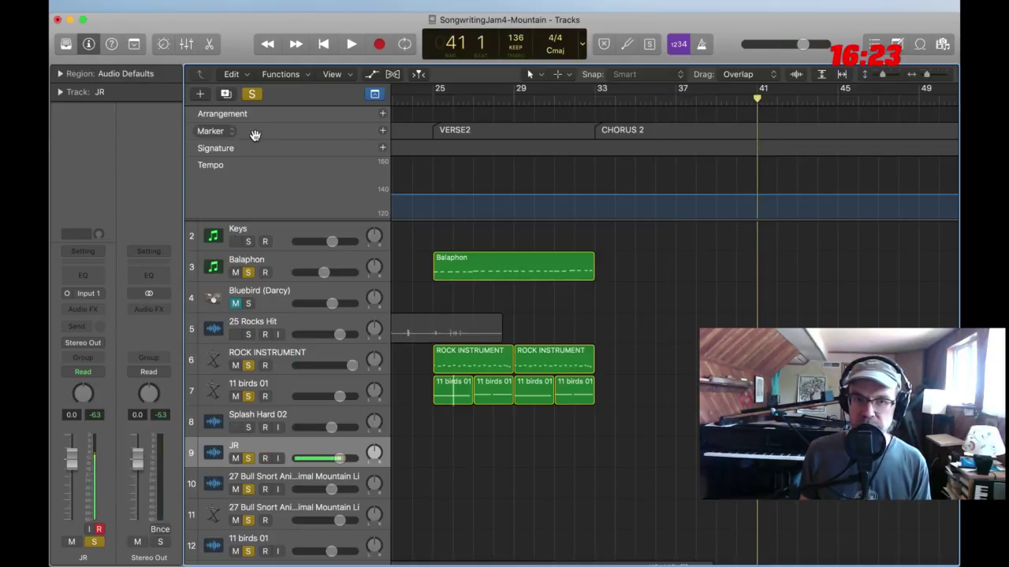
click(382, 131)
double_click(810, 135)
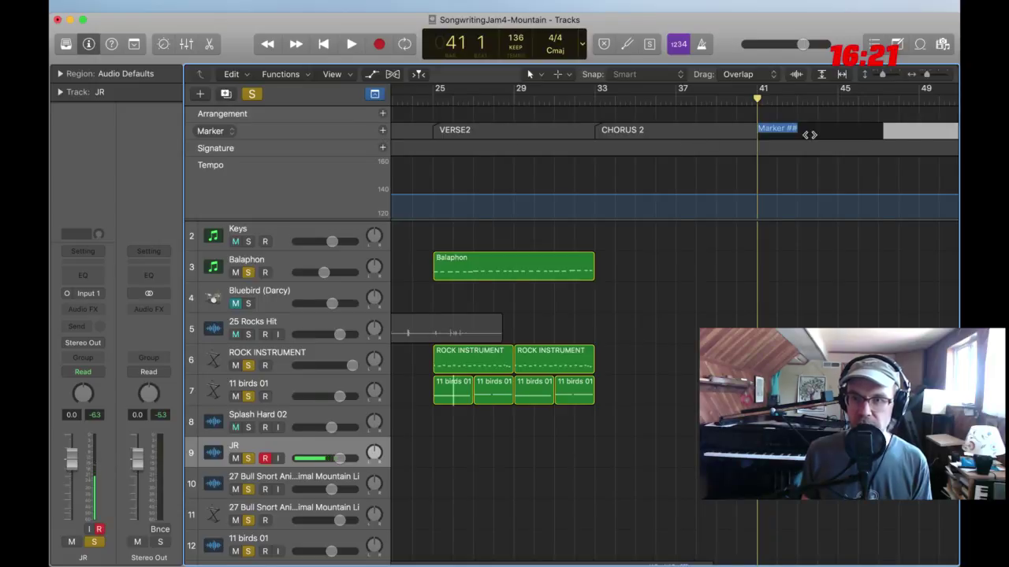
scroll(810, 134, left, 1)
text(BRIDGE)
key(Return)
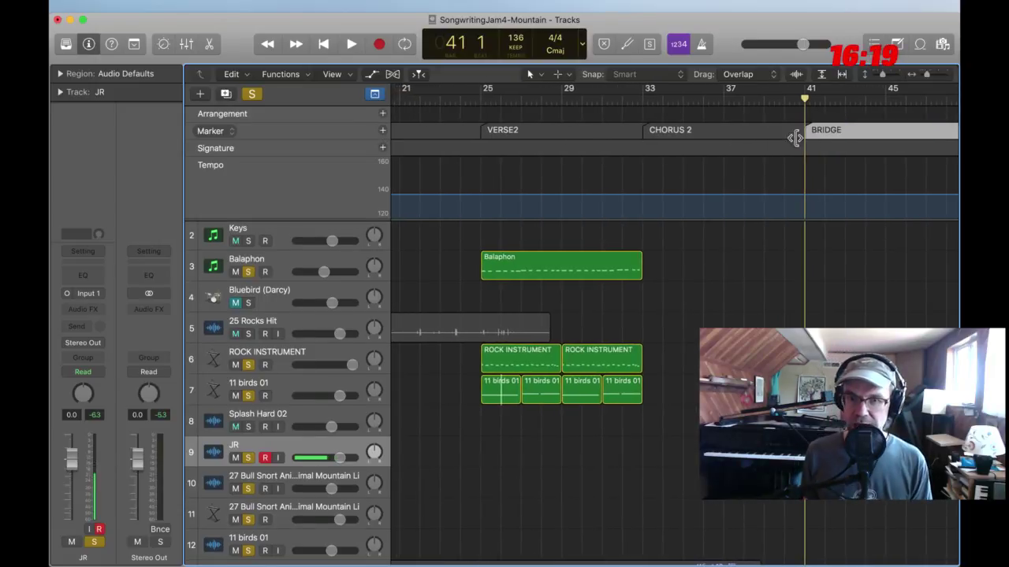
Play the arrangement from shortly before bar 17 to hear the opening verse lead into CHORUS 1
scroll(590, 148, left, 4)
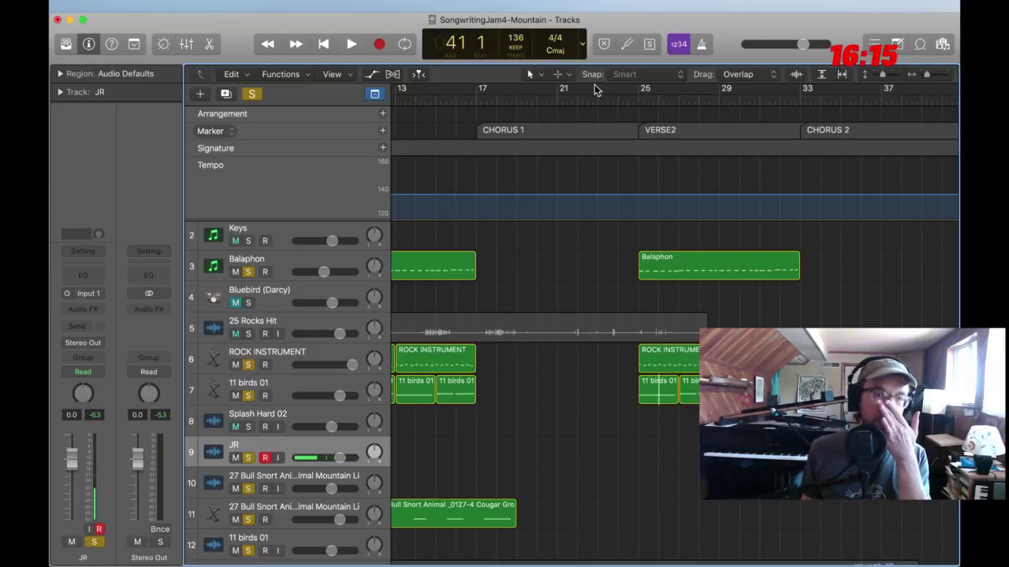
scroll(594, 85, left, 3)
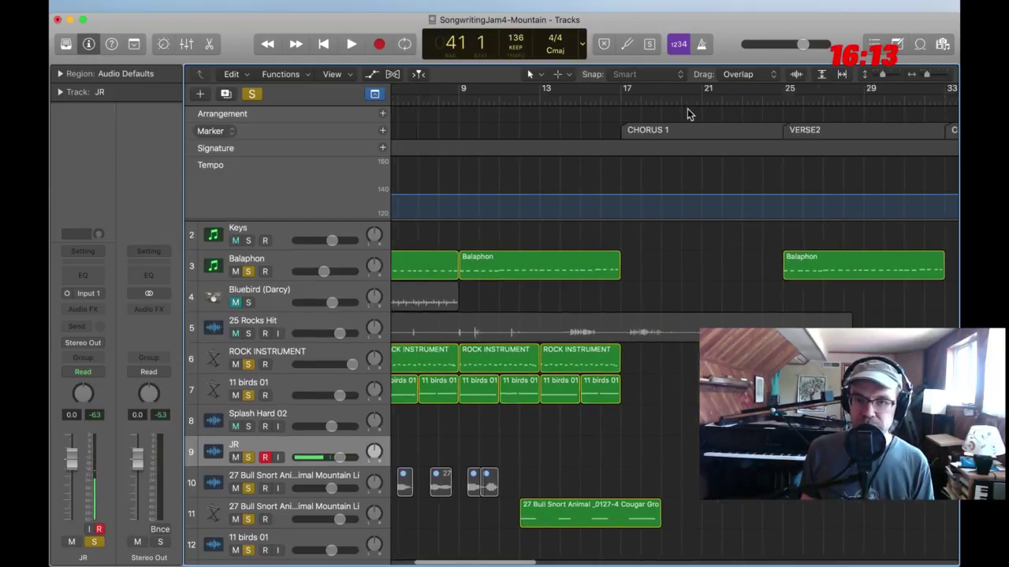
scroll(662, 118, left, 3)
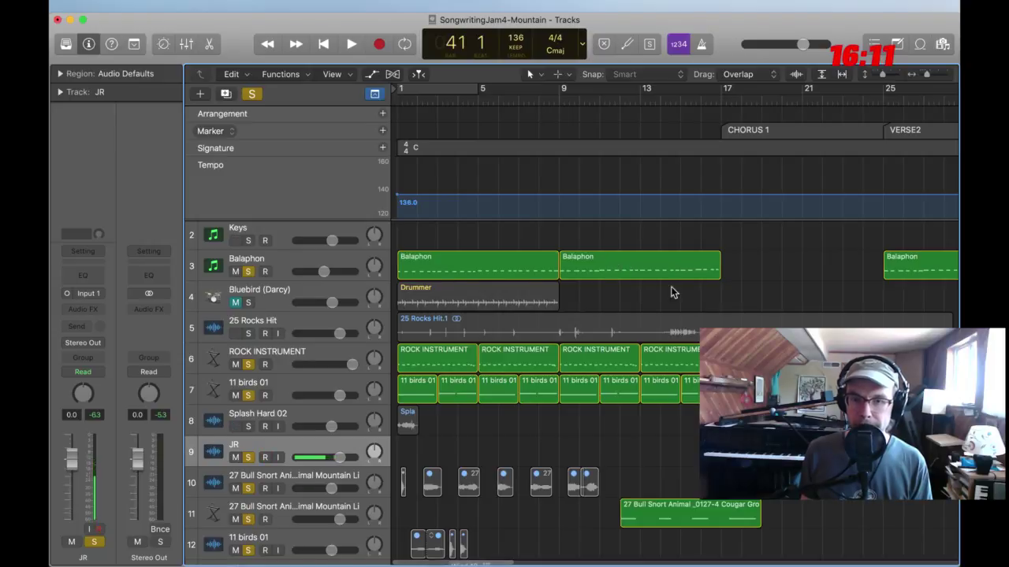
scroll(671, 291, down, 3)
scroll(699, 299, up, 2)
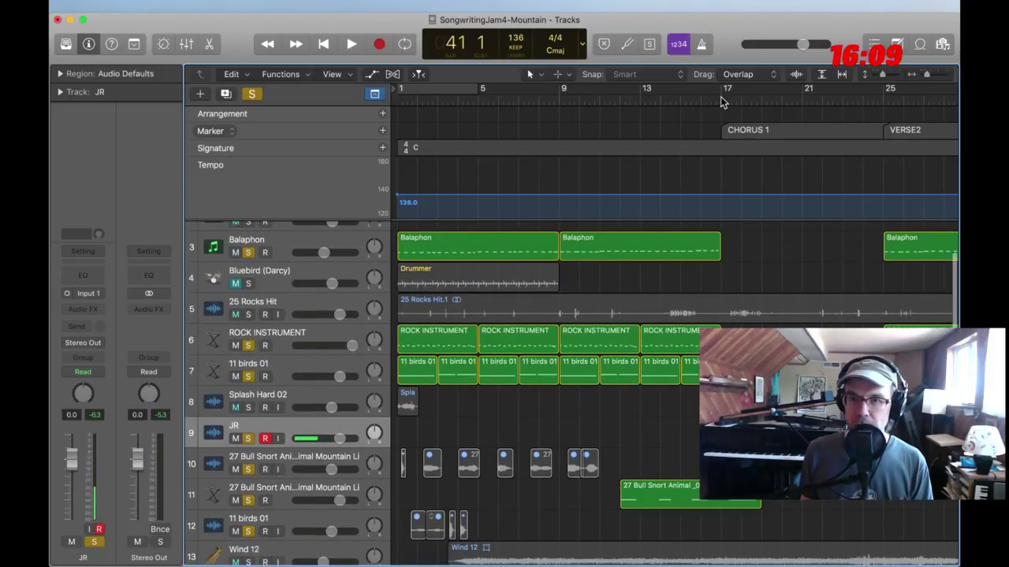
click(686, 103)
key(space)
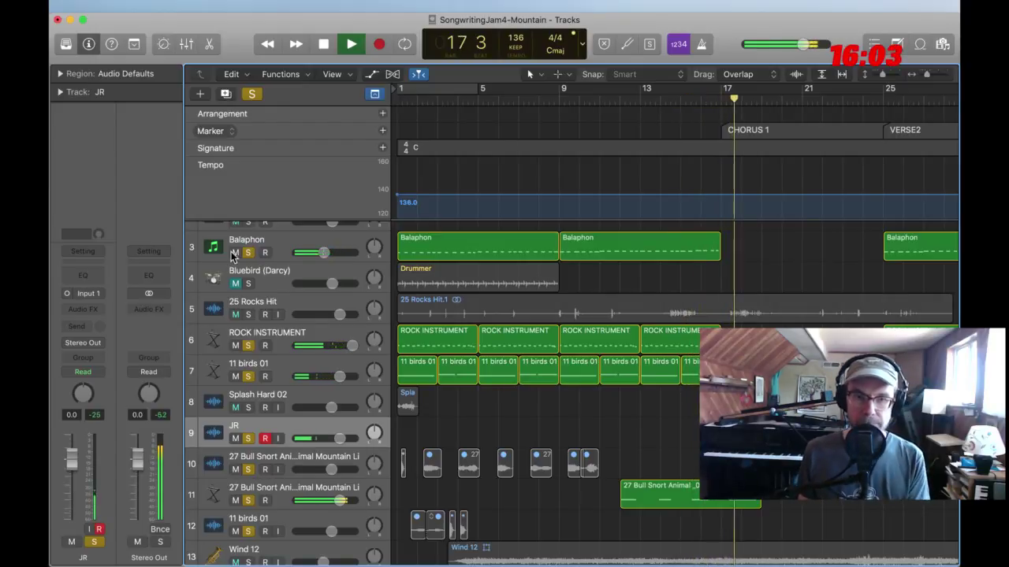
Stop playback and arm the Balaphon track for recording
key(space)
click(266, 253)
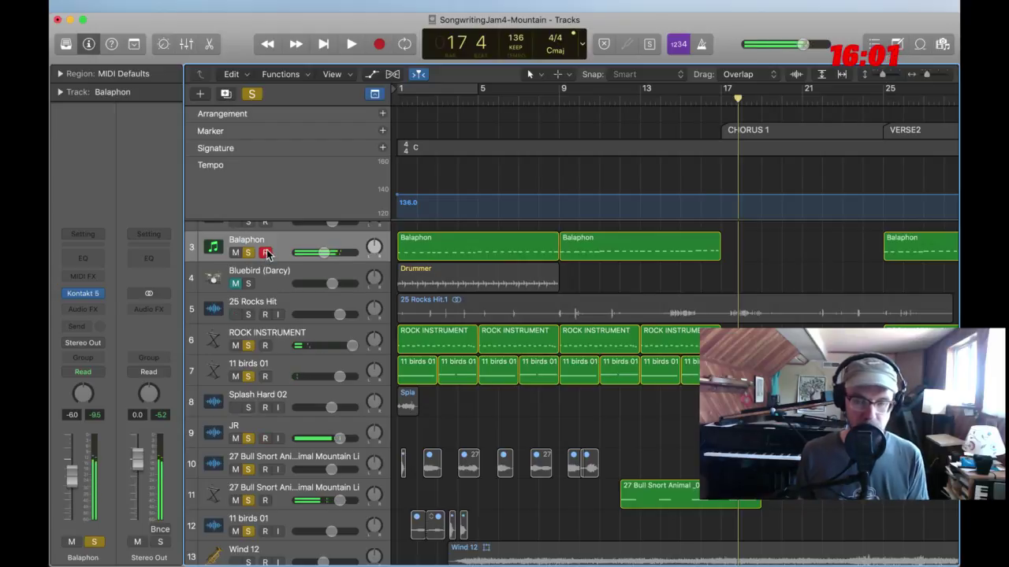
click(267, 252)
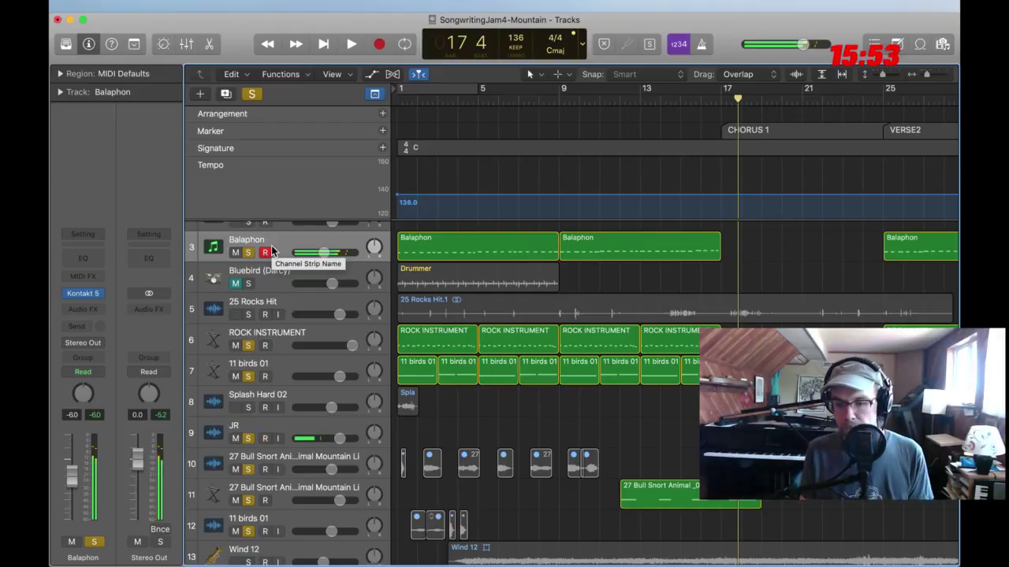
Try to record a Balaphon part from bar 17 at the start of CHORUS 1
key(r)
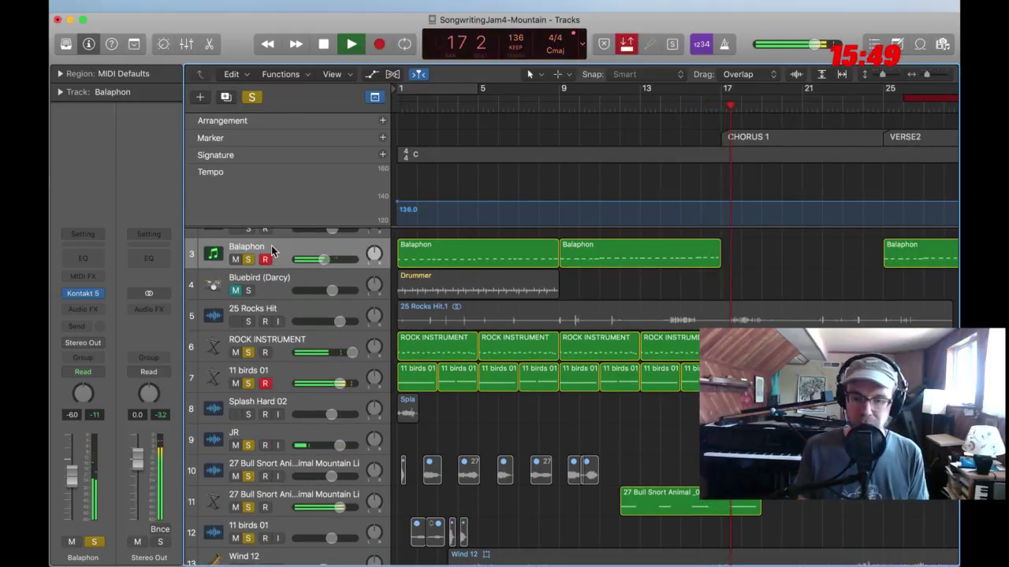
key(space)
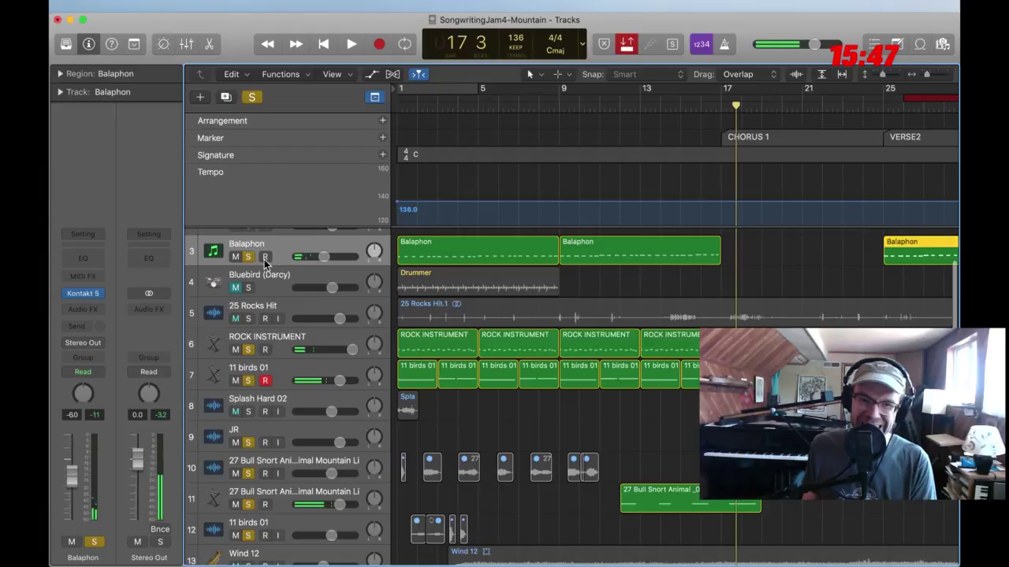
key(comma)
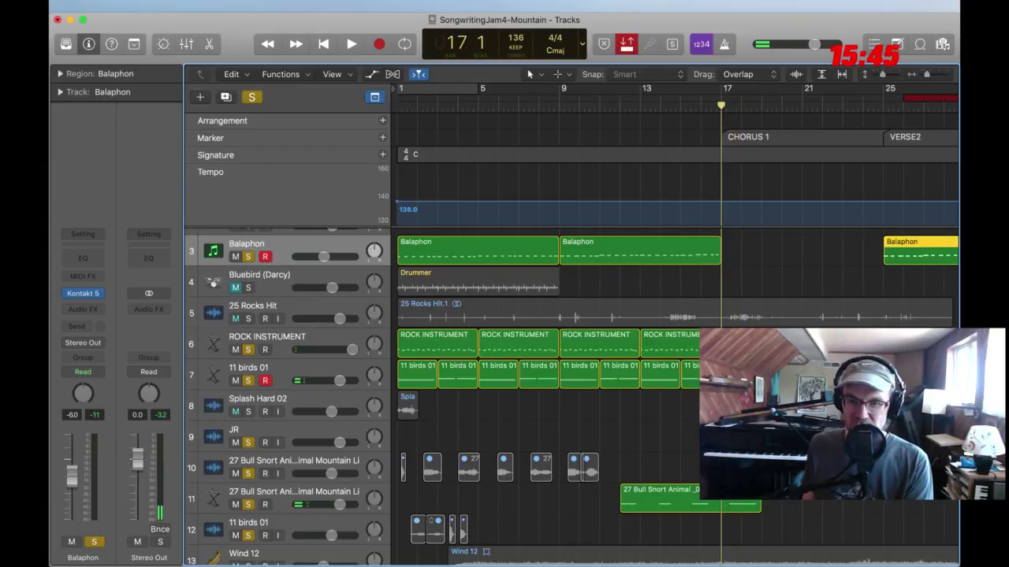
key(r)
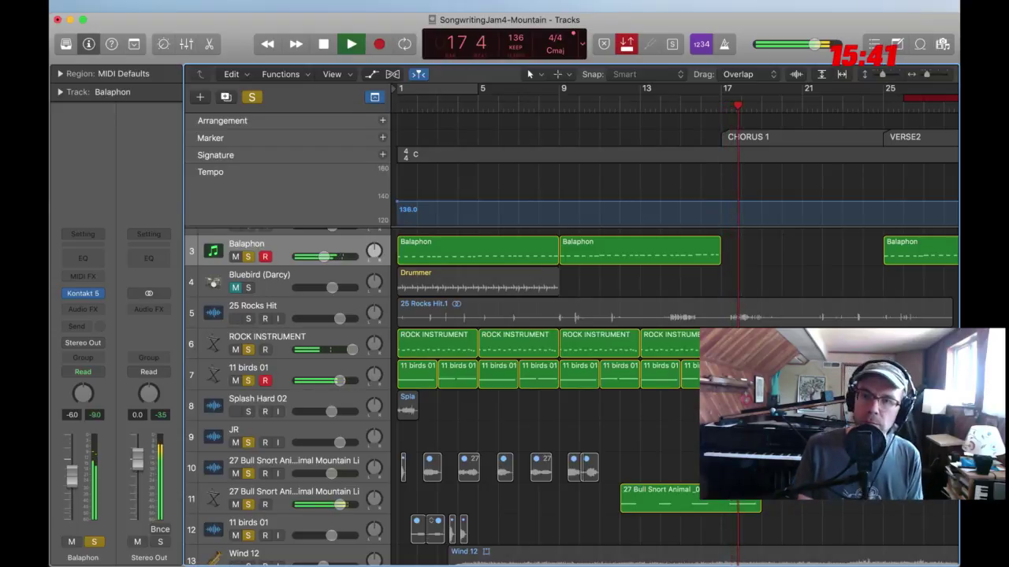
key(space)
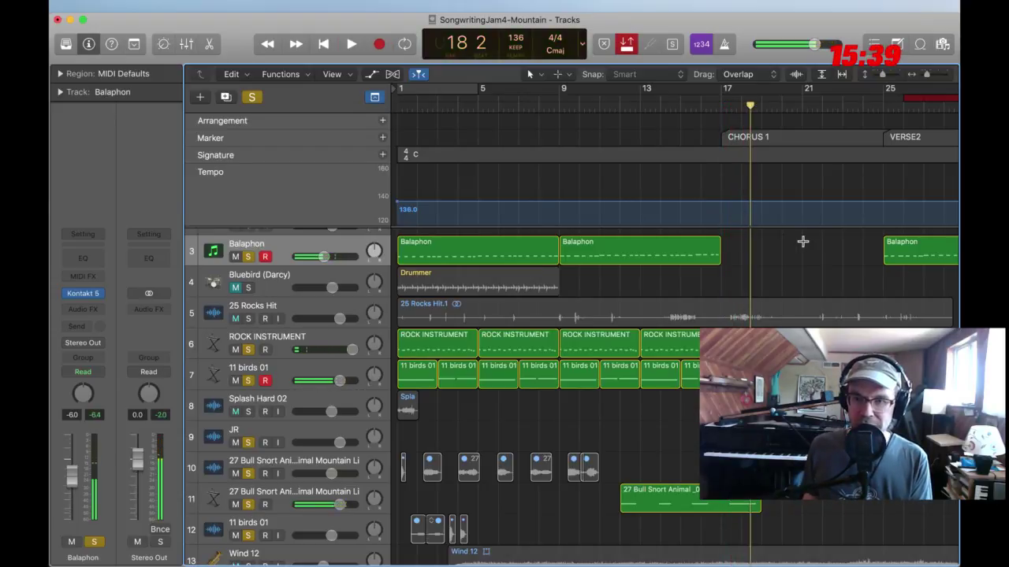
Turn off Autopunch, record a Balaphon part from bar 17, and trim the new region to end at bar 21
scroll(799, 252, up, 1)
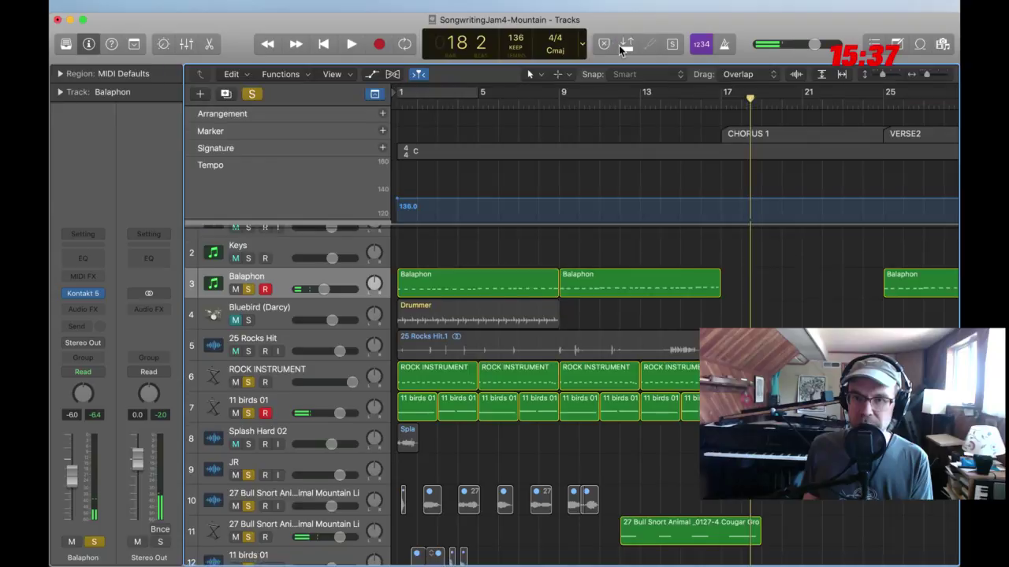
click(722, 99)
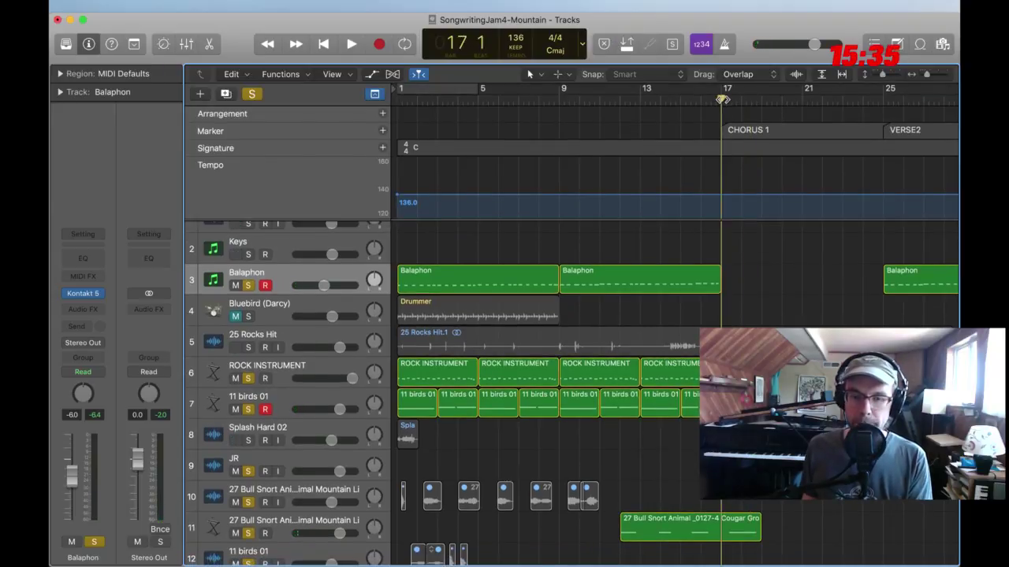
key(r)
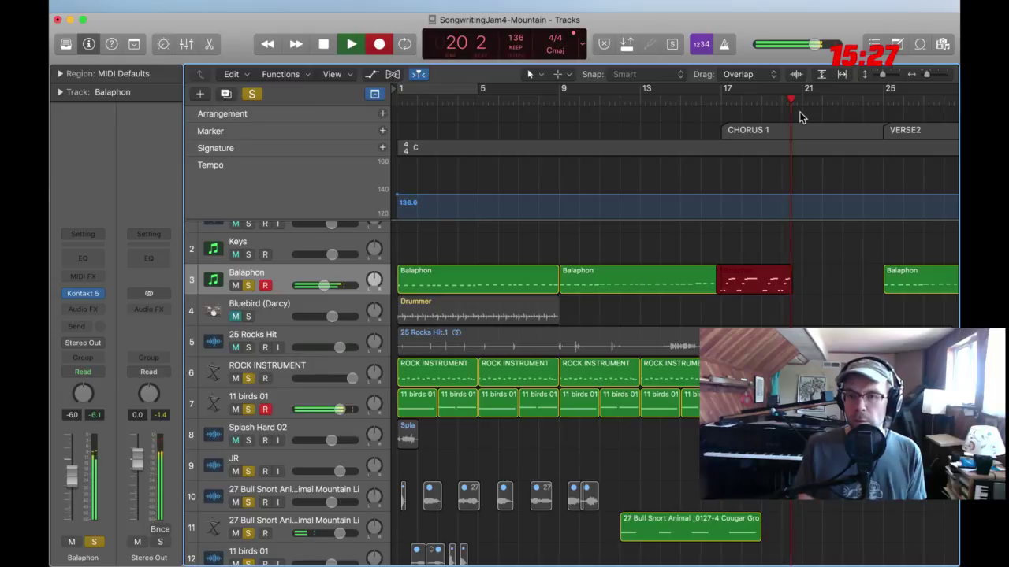
key(space)
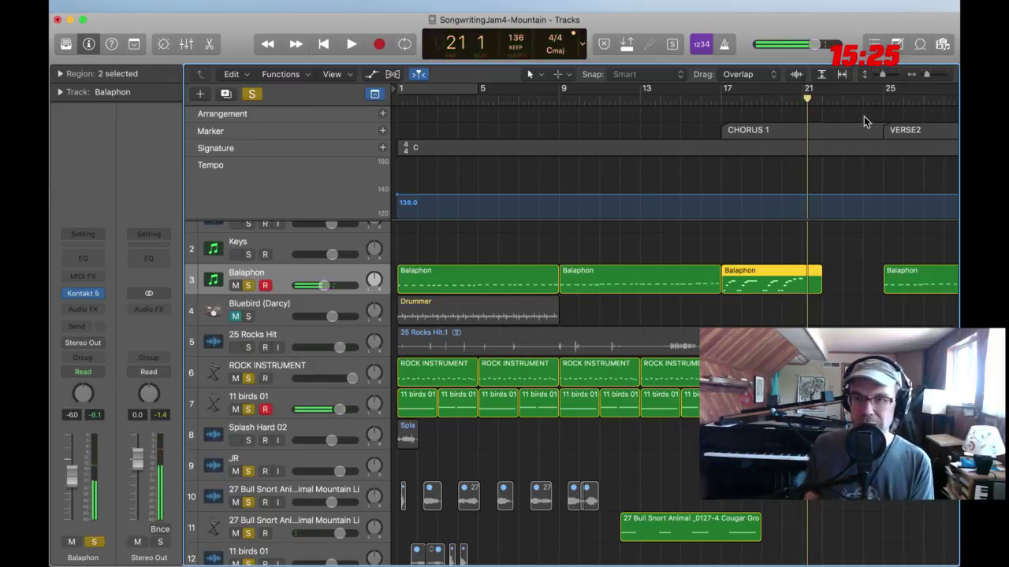
click(838, 270)
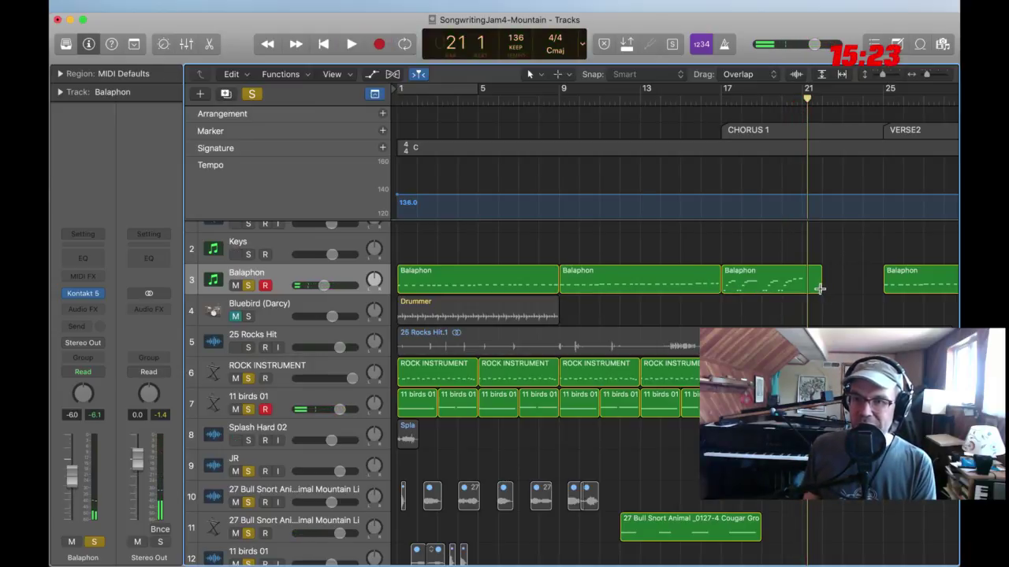
drag(819, 288, 801, 288)
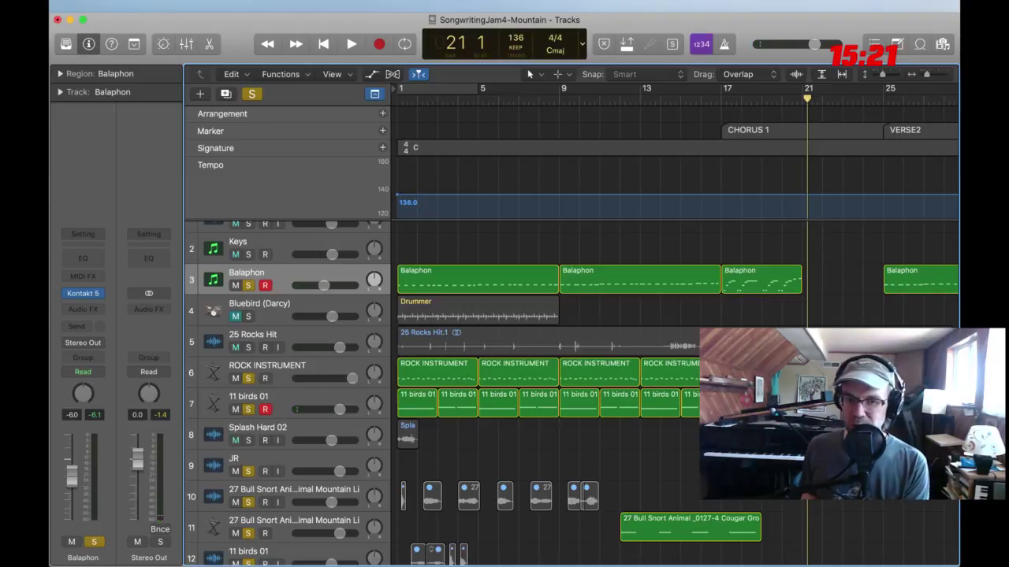
Copy the ROCK INSTRUMENT region at bar 13 to bar 17, the start of CHORUS 1
scroll(572, 394, down, 5)
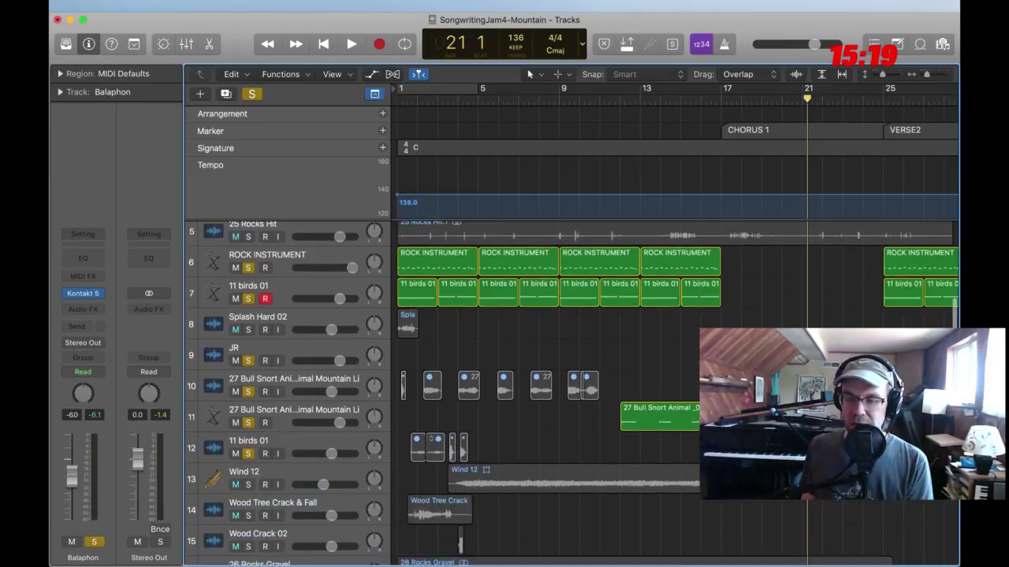
scroll(572, 394, up, 6)
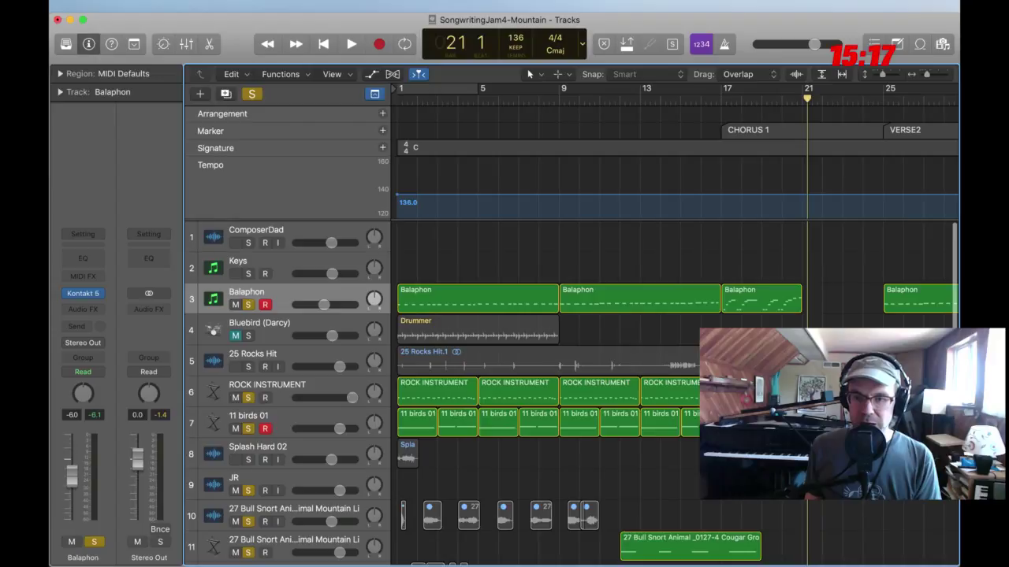
click(686, 385)
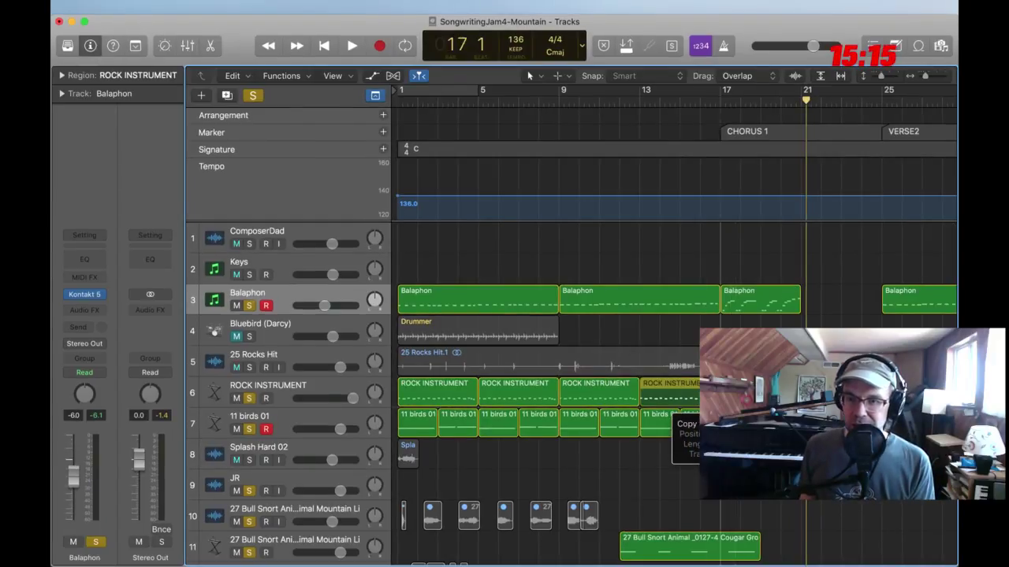
Play from about bar 16 with the 11 birds 01 track selected, and move the 27 Bull Snort region on track 11 one bar earlier to bar 11
double_click(704, 103)
click(296, 417)
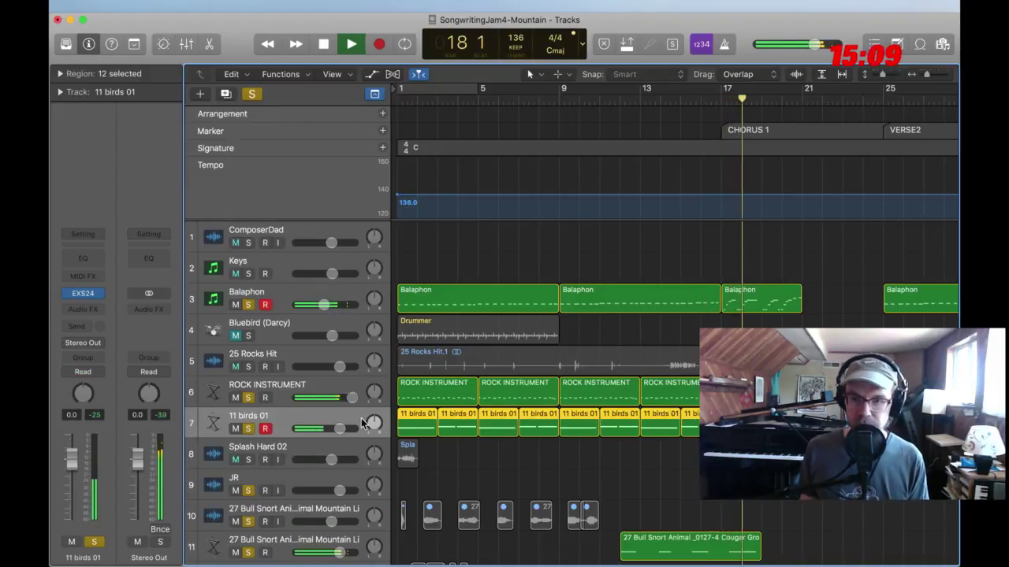
scroll(362, 423, down, 5)
drag(644, 369, 624, 376)
scroll(773, 260, up, 4)
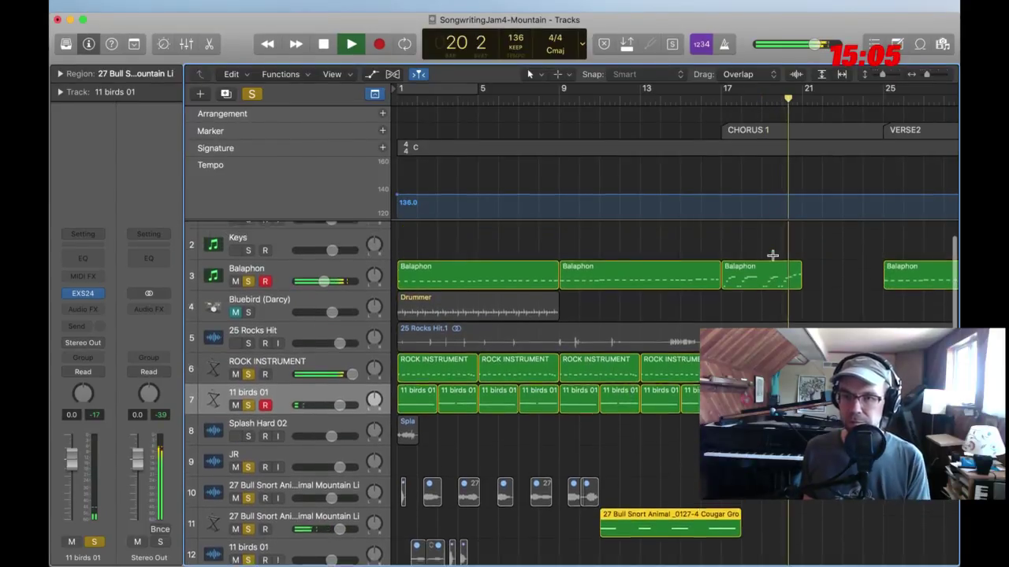
scroll(772, 255, up, 1)
key(space)
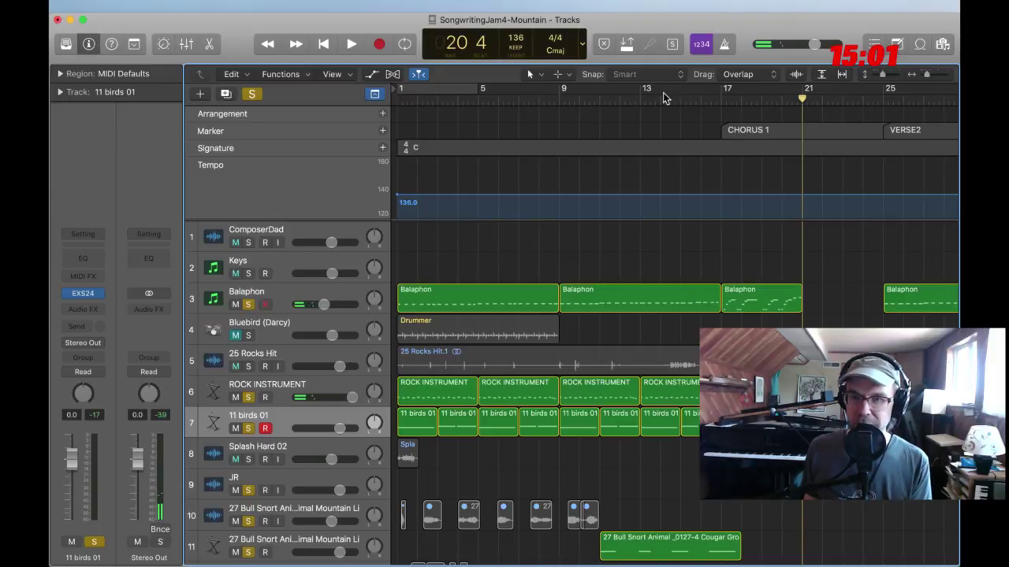
Select the ROCK INSTRUMENT region in CHORUS 1 and play the chorus opening from about bar 16 to bar 19
mouse_move(679, 391)
mouse_down()
mouse_move(649, 419)
mouse_move(801, 132)
mouse_up()
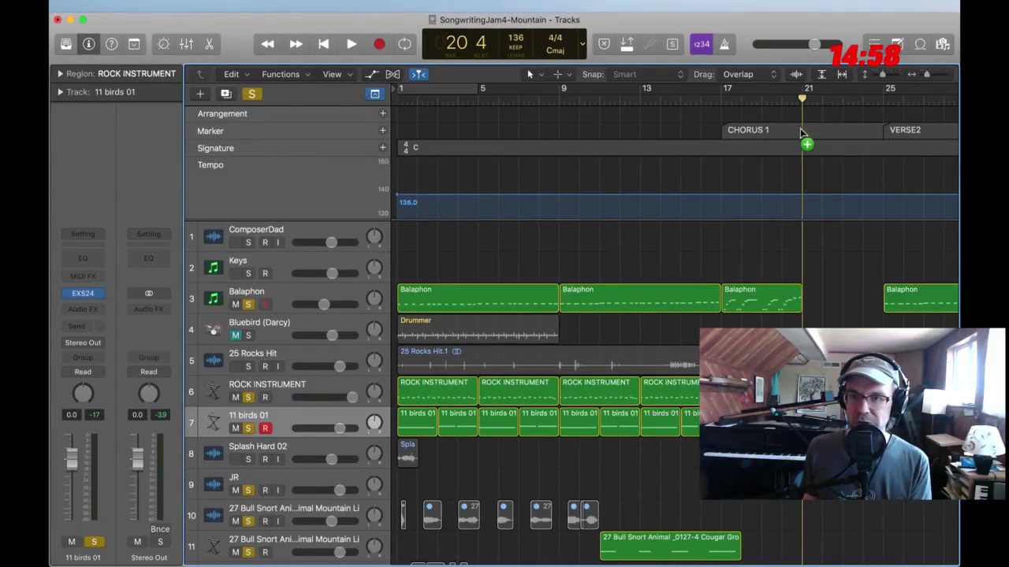
click(705, 101)
key(space)
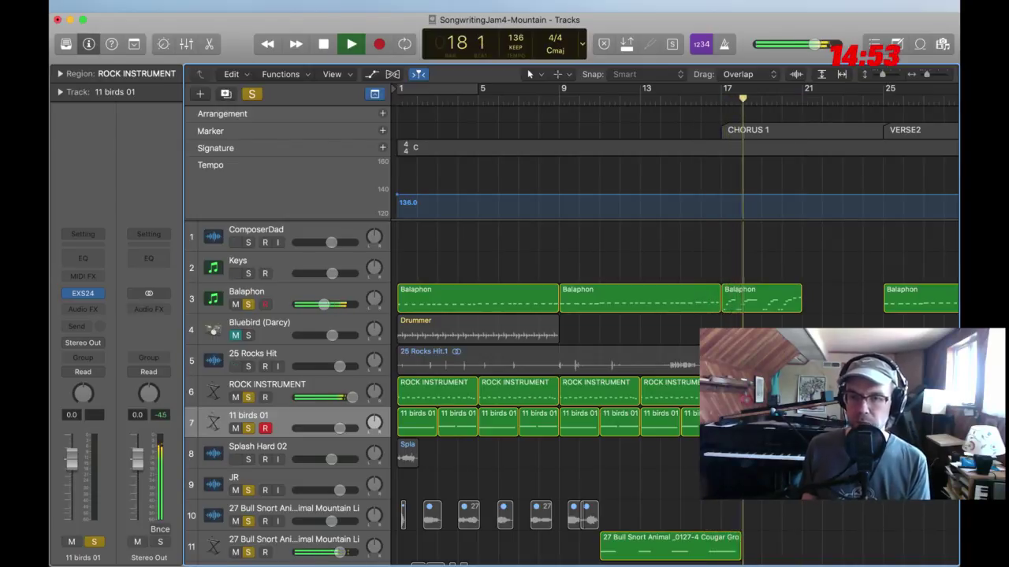
scroll(334, 432, down, 3)
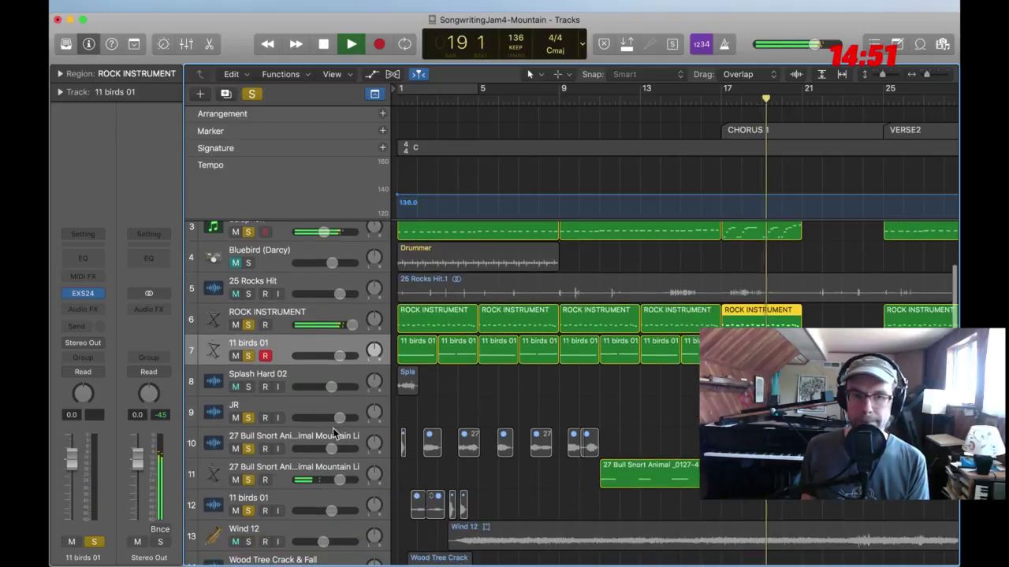
scroll(760, 279, up, 1)
key(space)
Open the CHORUS 1 Balaphon region in the Piano Roll, select all its notes and close the editor
click(766, 254)
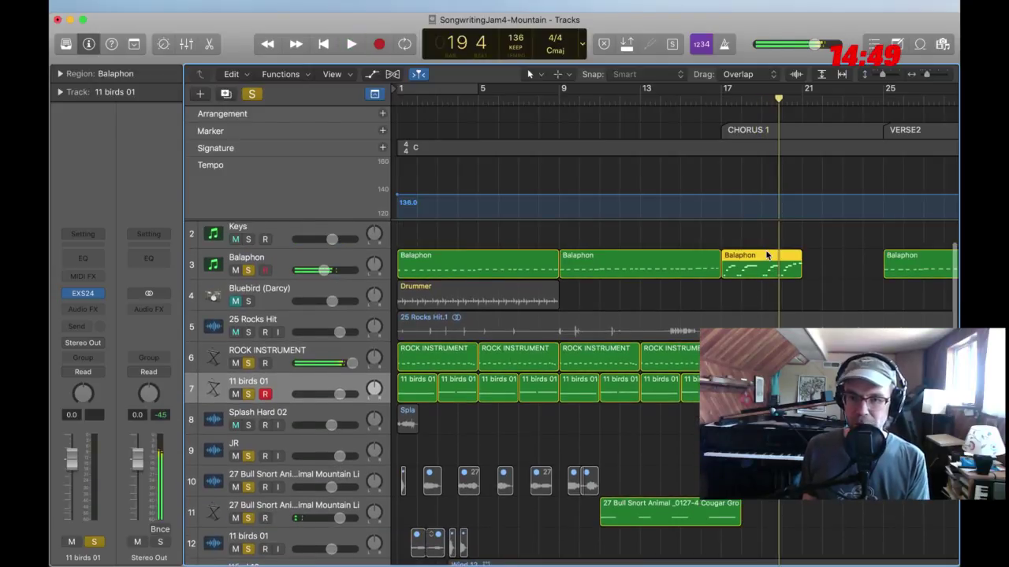
double_click(766, 254)
key(super+a)
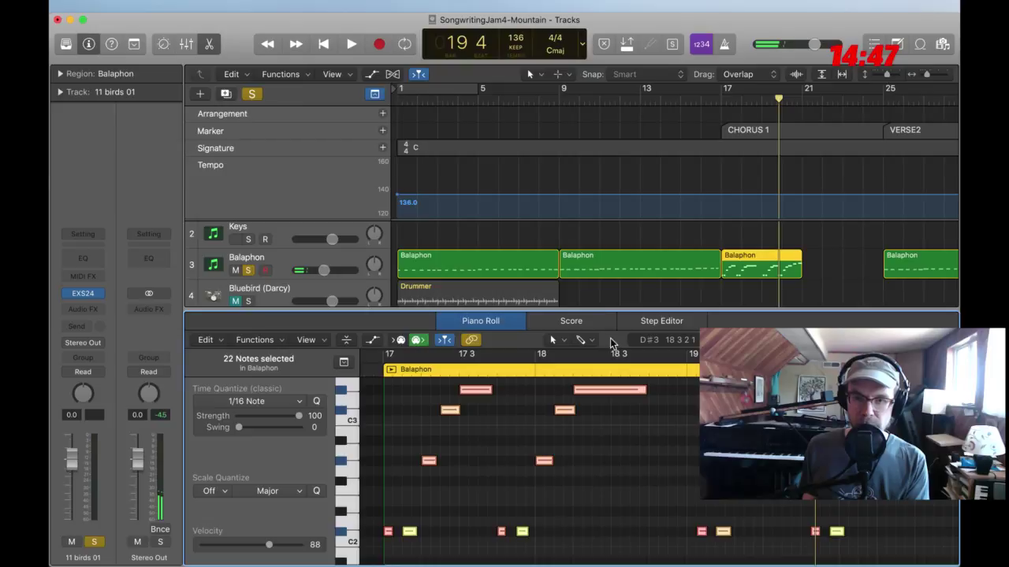
key(p)
scroll(607, 327, up, 1)
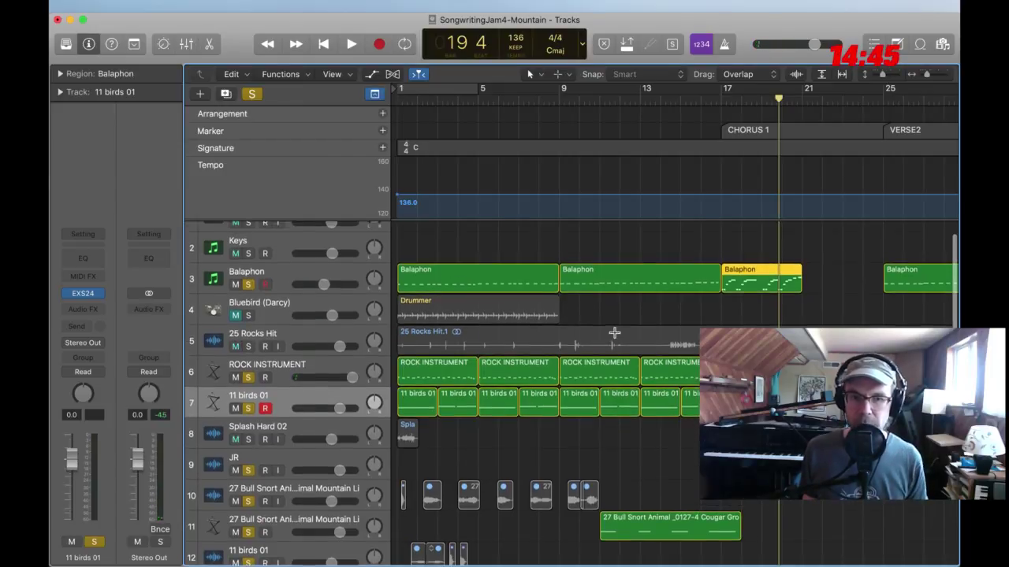
Record a part on the 11 birds 01 track from bar 17 to bar 21 over the CHORUS 1 opening
scroll(288, 364, down, 1)
click(286, 356)
click(280, 380)
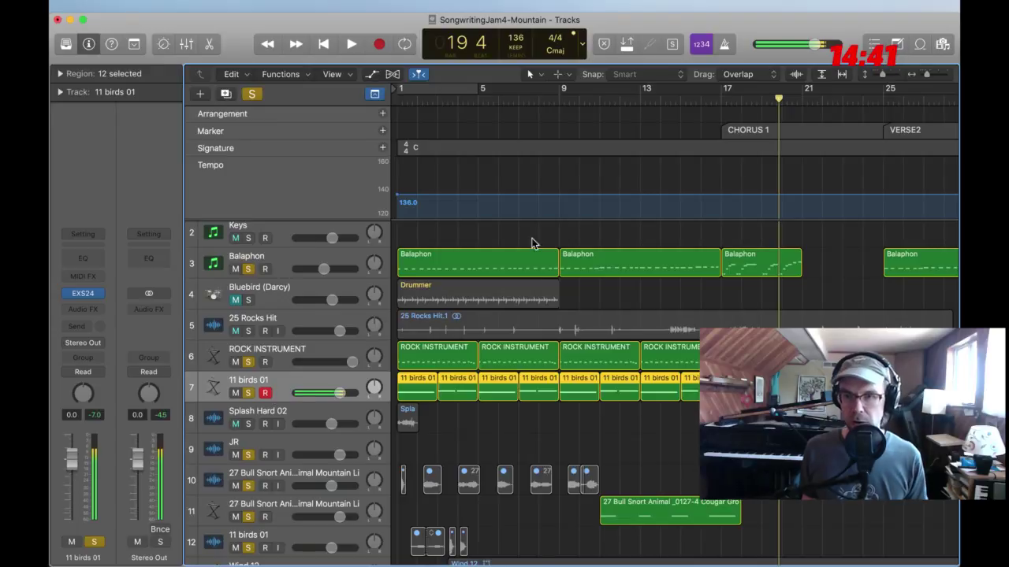
drag(749, 96, 722, 99)
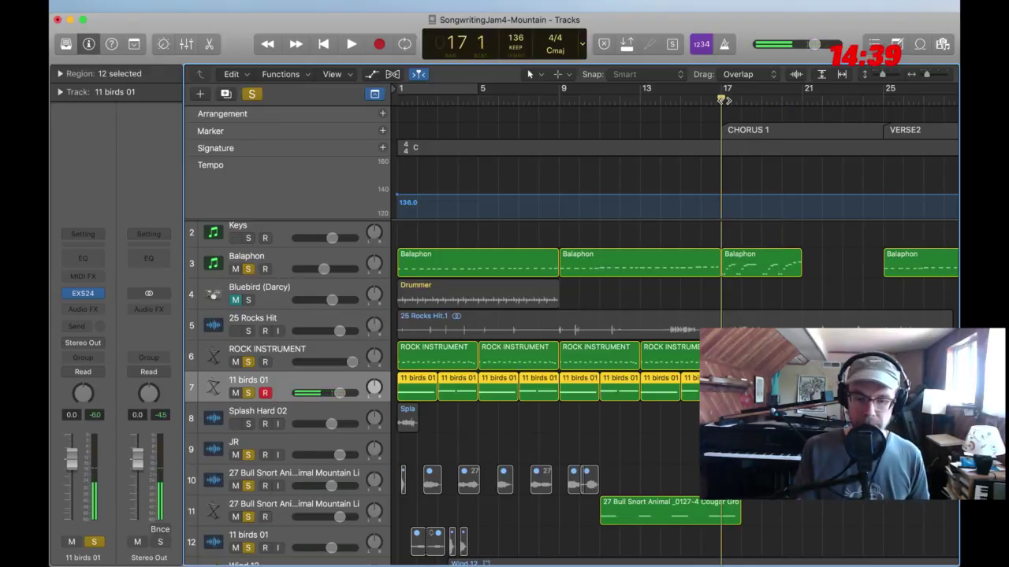
key(r)
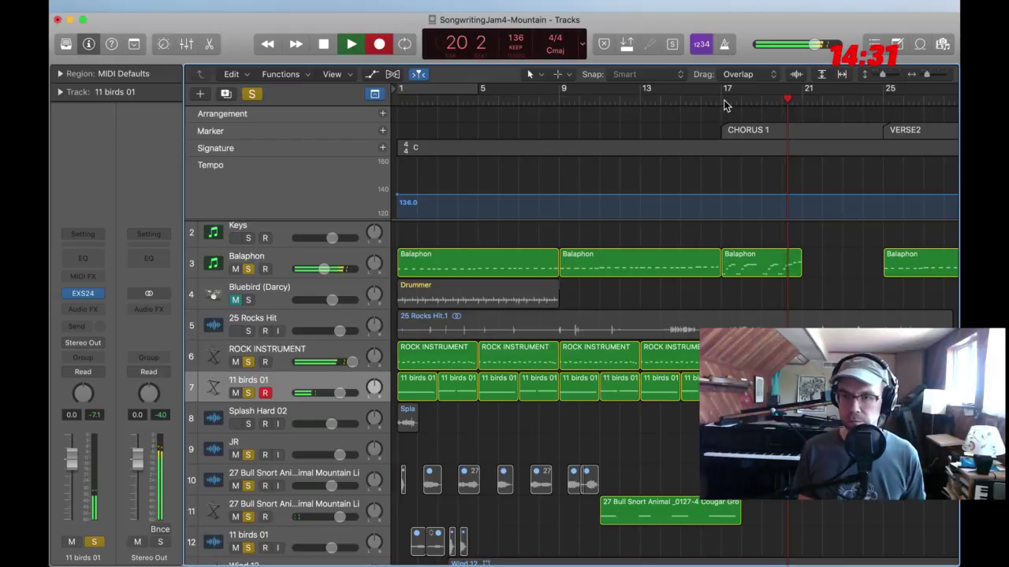
key(space)
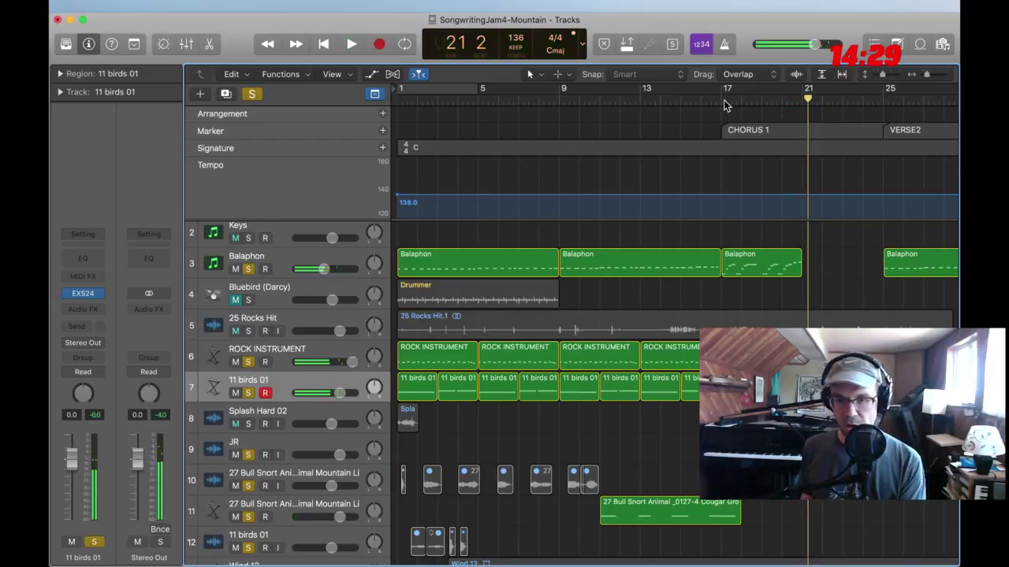
Quantize the notes of the CHORUS 1 Balaphon region to 1/8 Note in the Piano Roll and close the editor
click(760, 264)
key(p)
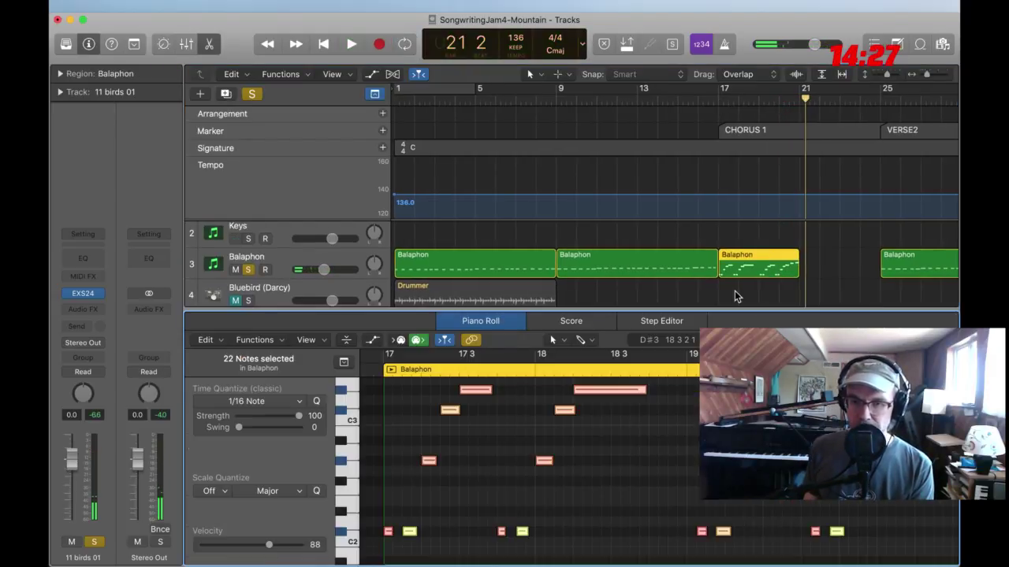
scroll(668, 374, up, 5)
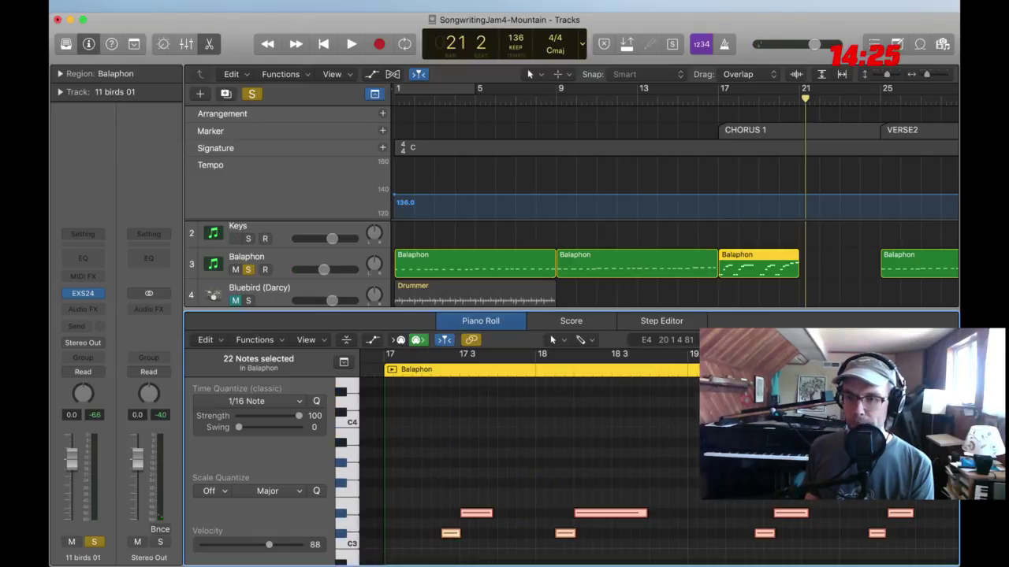
scroll(536, 457, down, 6)
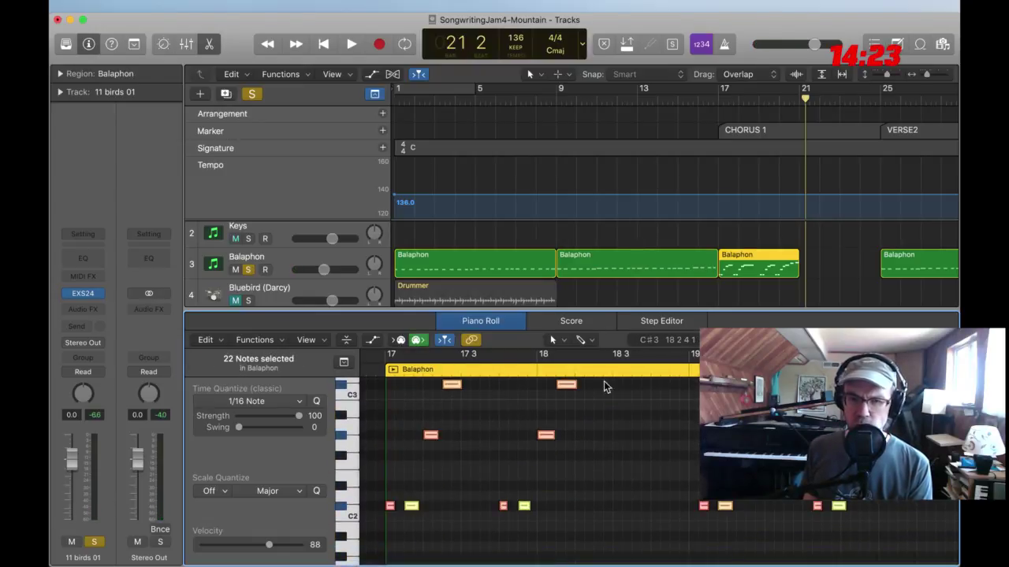
click(273, 403)
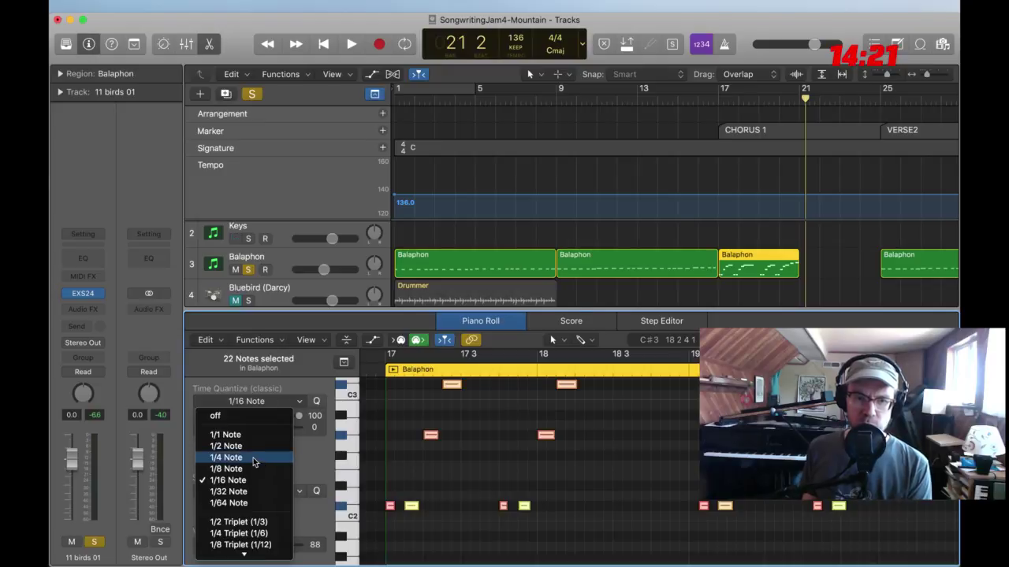
click(249, 465)
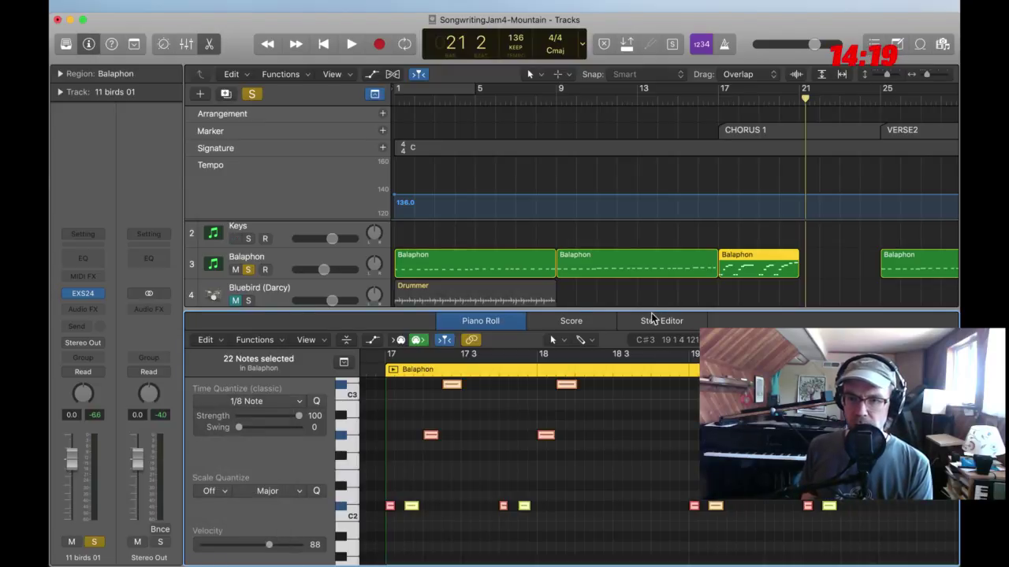
drag(654, 309, 654, 564)
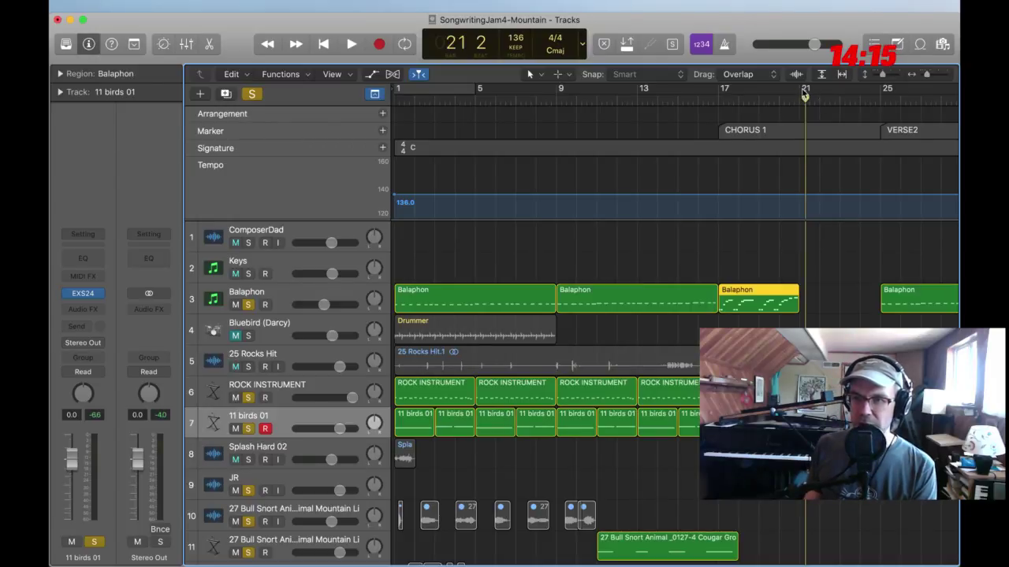
Cut the unused section from bar 21 to bar 25 out of the arrangement and turn off the cycle range
drag(805, 93, 880, 93)
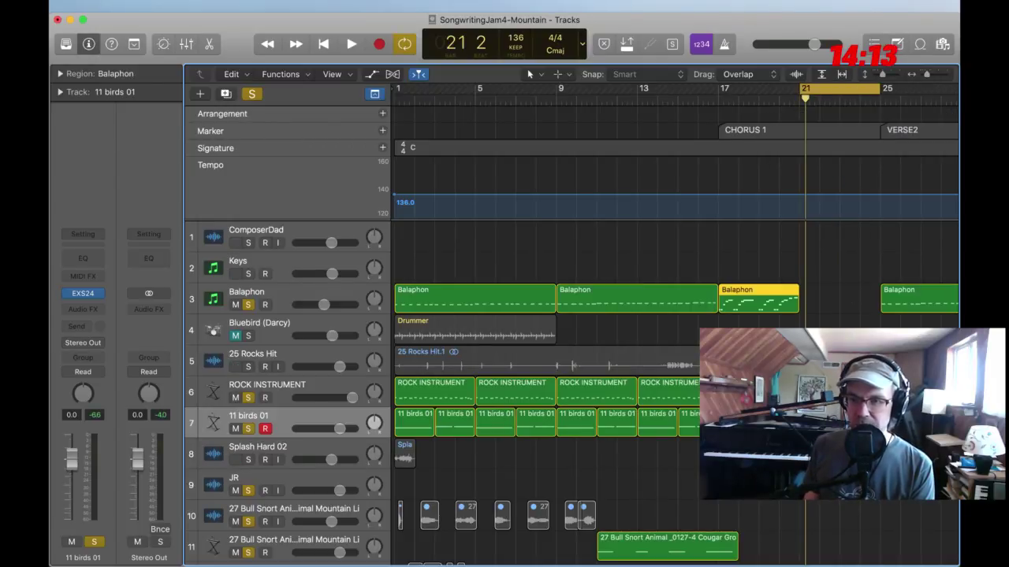
scroll(674, 316, right, 3)
click(776, 300)
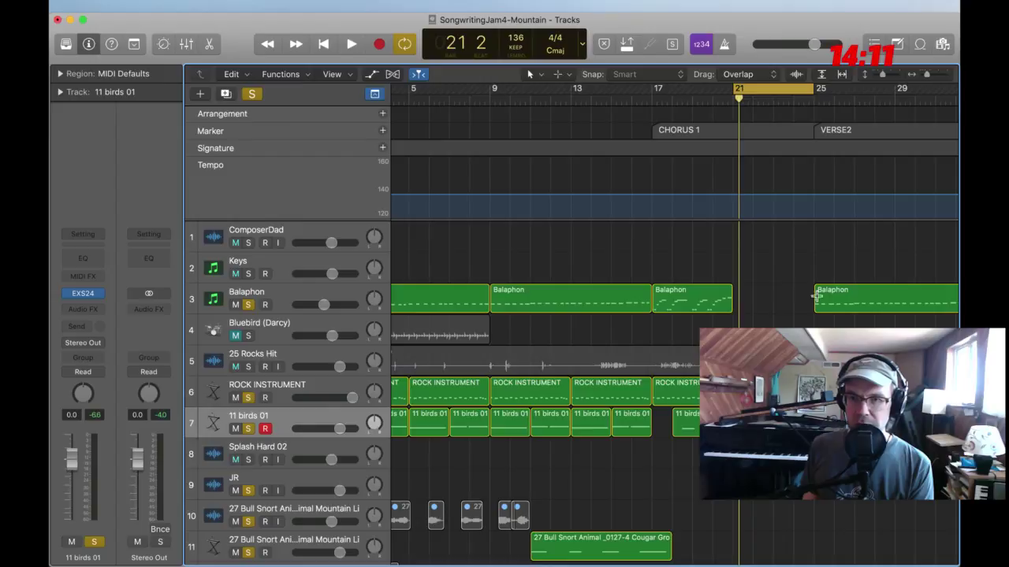
click(134, 45)
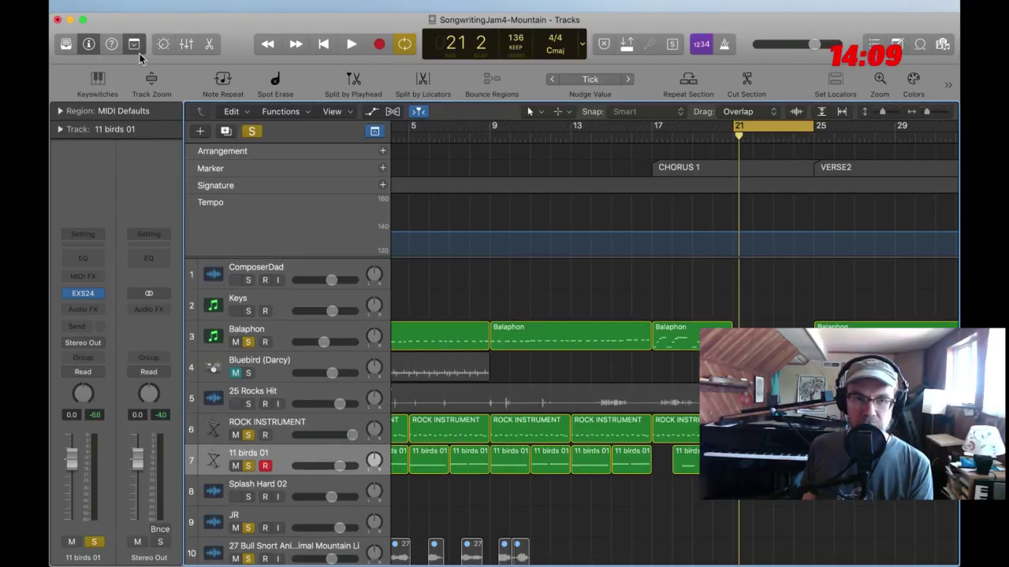
click(751, 80)
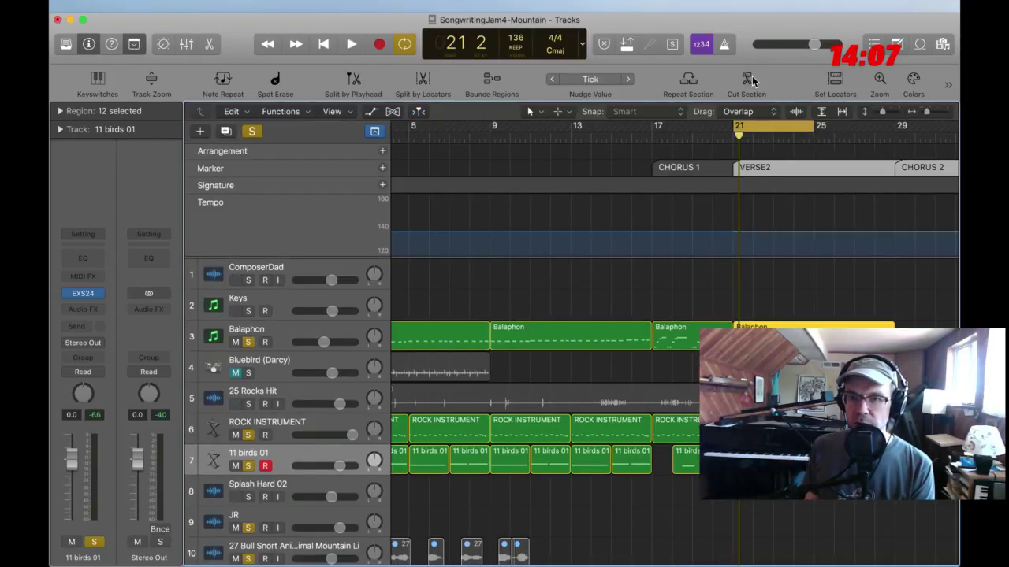
click(751, 121)
Play the transition from CHORUS 1 into VERSE2 and briefly open the CHORUS 1 Balaphon notes in the Piano Roll
key(space)
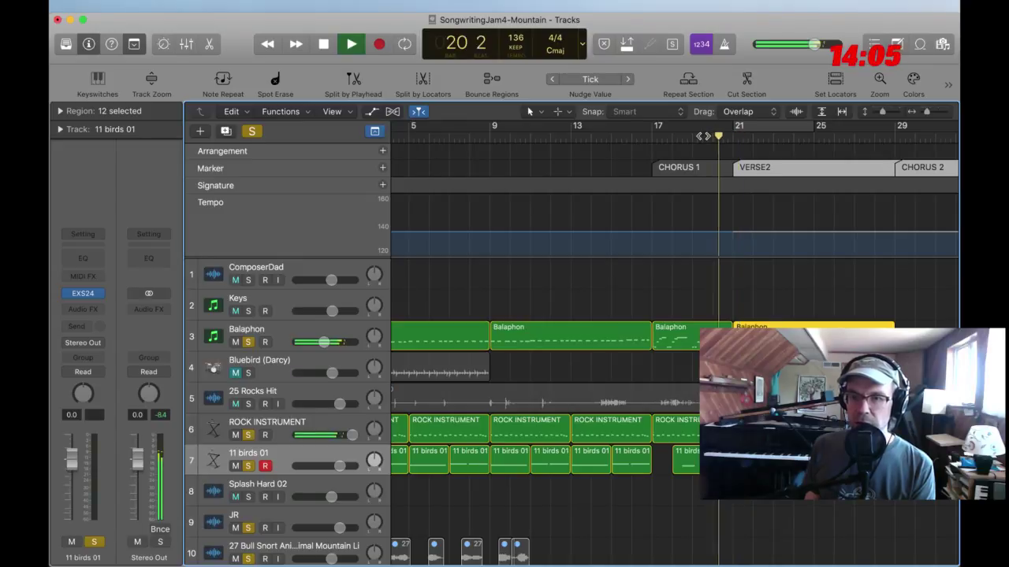
key(p)
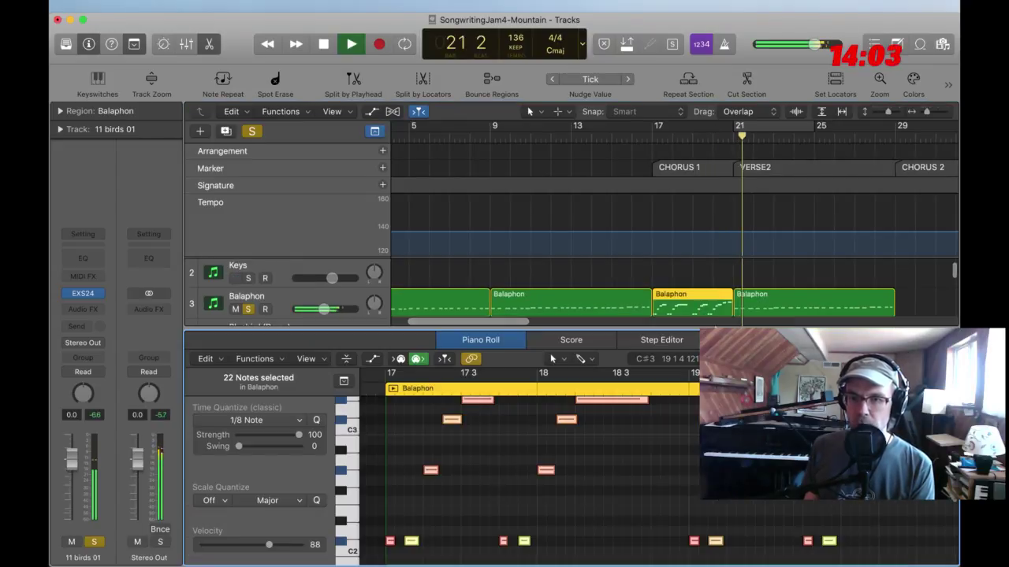
key(p)
scroll(706, 327, up, 1)
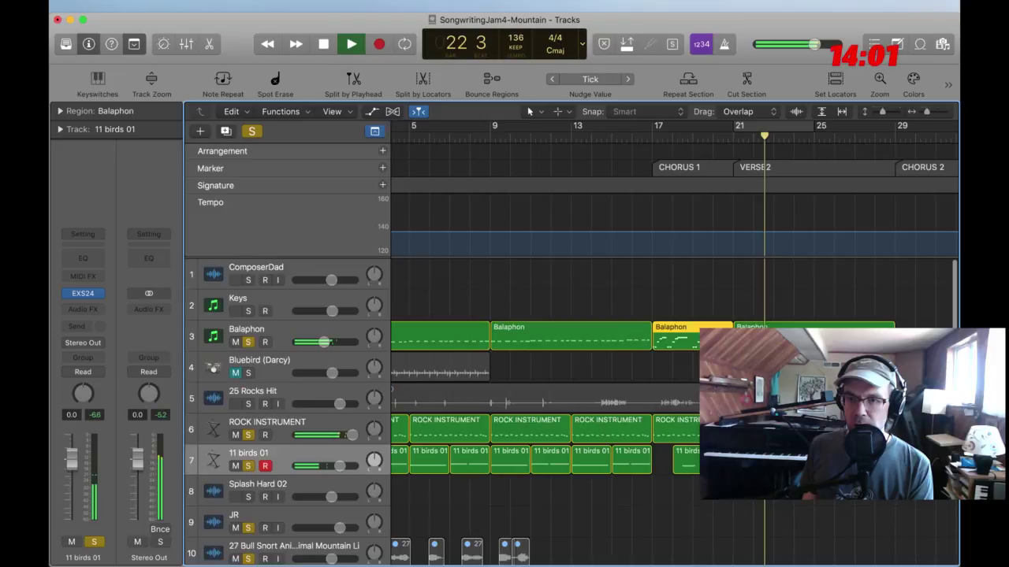
Stop playback and replace the VERSE2 Balaphon region with a copy of the bar 1 Balaphon region at bar 21
click(794, 324)
key(space)
key(Delete)
scroll(473, 331, left, 4)
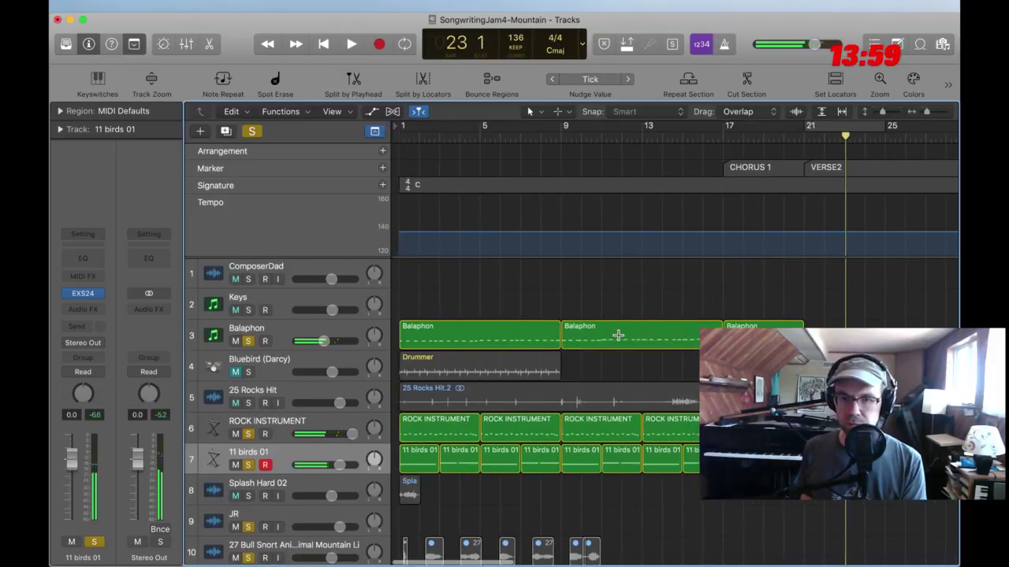
click(450, 331)
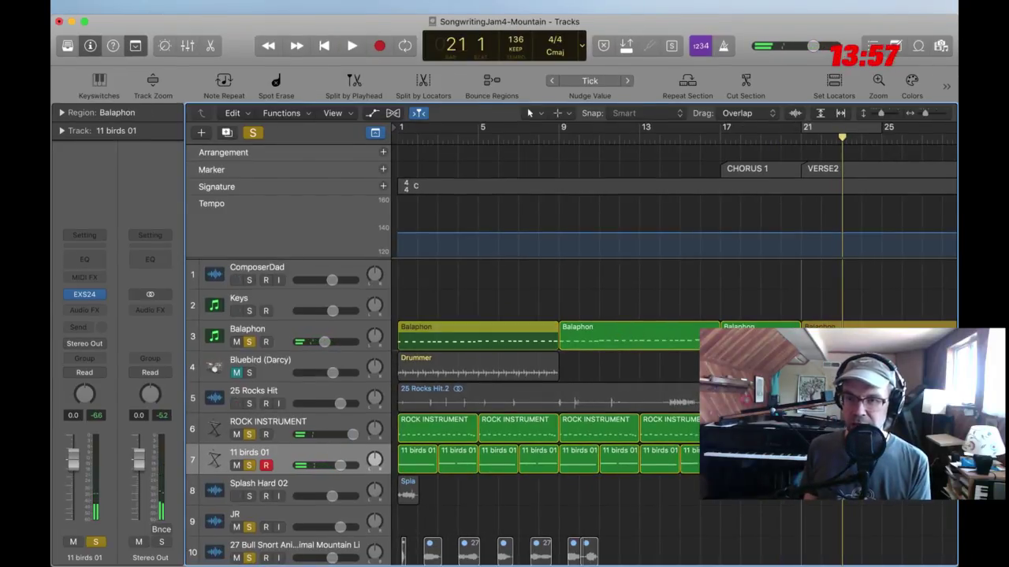
Open the CHORUS 1 Balaphon region in the Piano Roll, select two notes near its end and close the editor
scroll(792, 315, right, 3)
click(685, 330)
key(p)
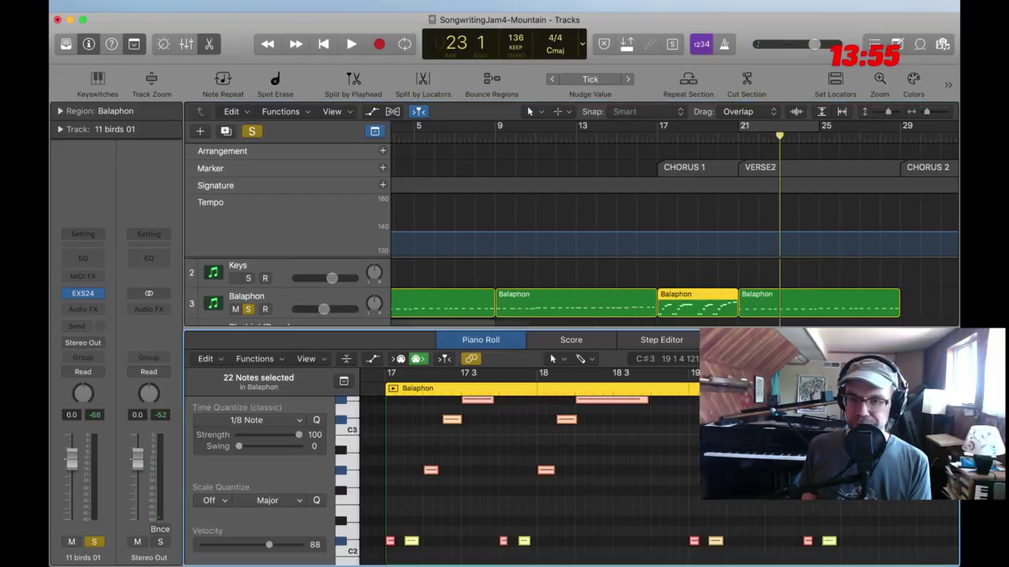
key(Right)
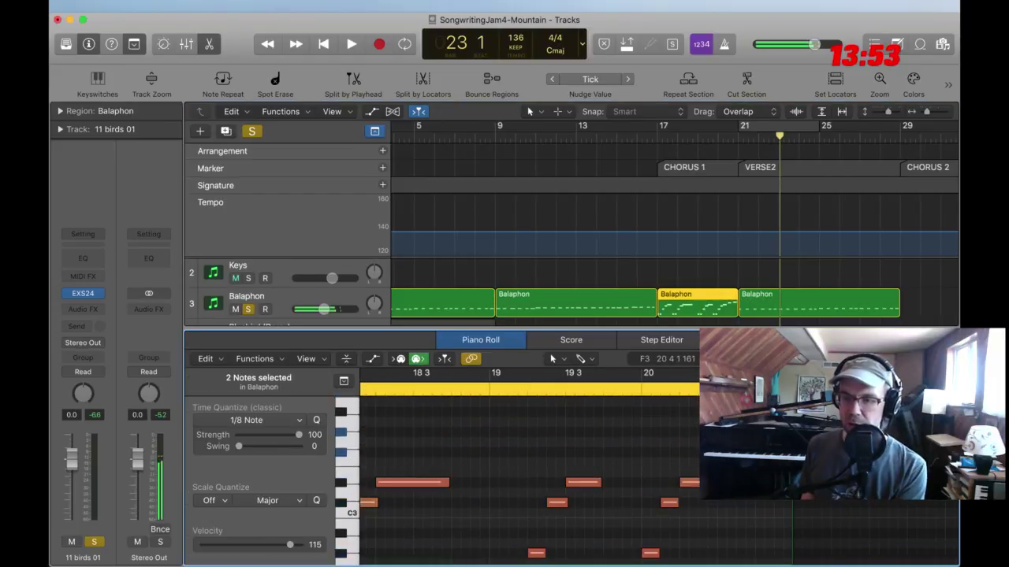
key(p)
scroll(724, 324, right, 3)
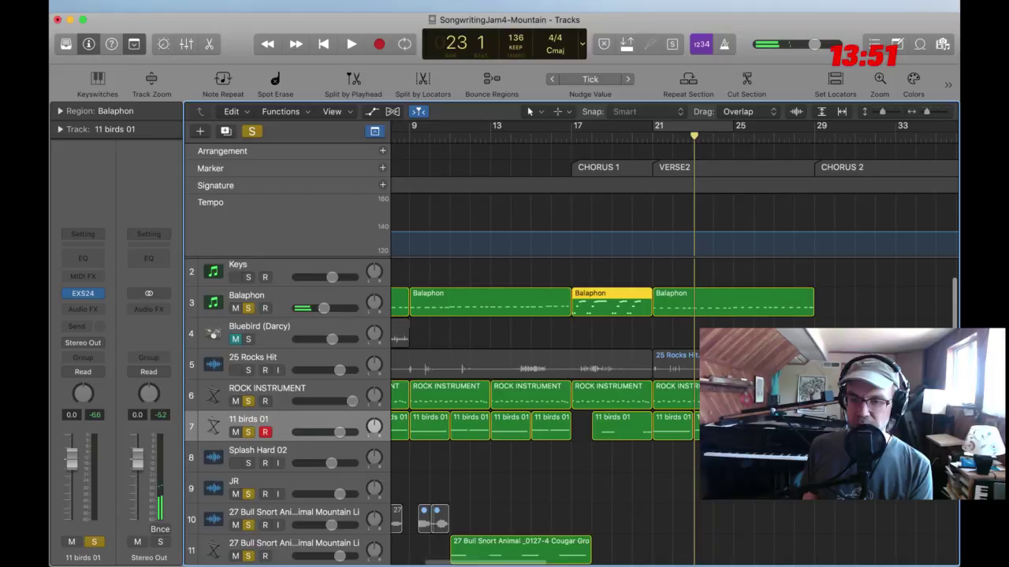
Copy the CHORUS 1 Balaphon, ROCK INSTRUMENT and 11 birds 01 regions to the start of CHORUS 2 at bar 29
scroll(724, 325, down, 5)
scroll(724, 324, up, 3)
scroll(467, 500, down, 3)
scroll(467, 500, right, 1)
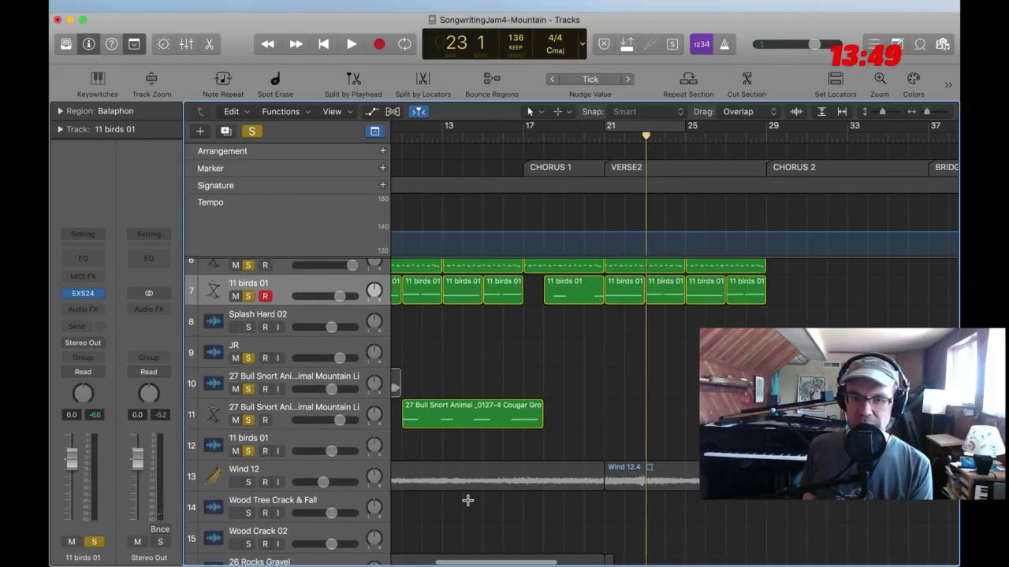
scroll(641, 378, left, 4)
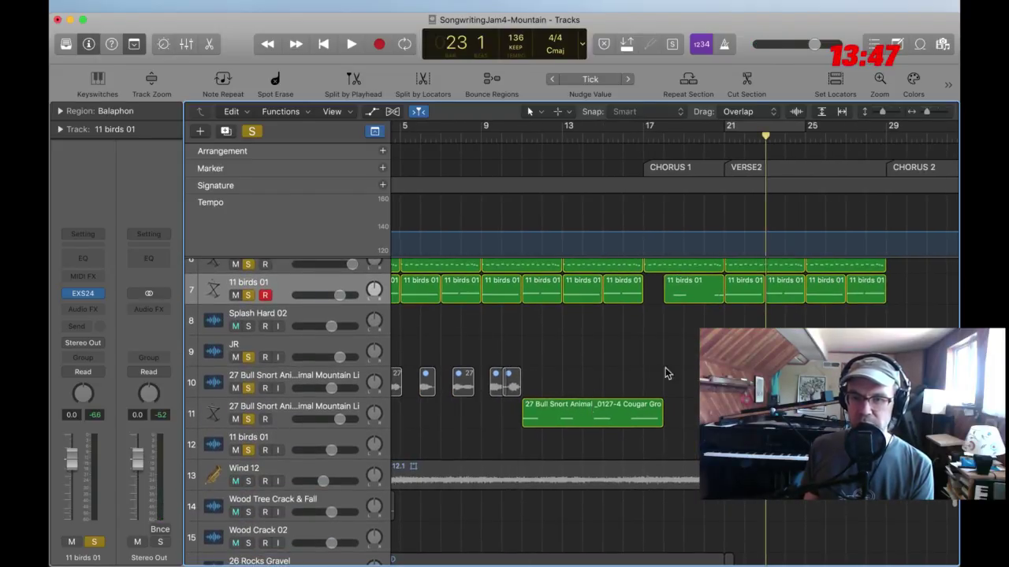
scroll(666, 373, up, 5)
scroll(666, 373, left, 1)
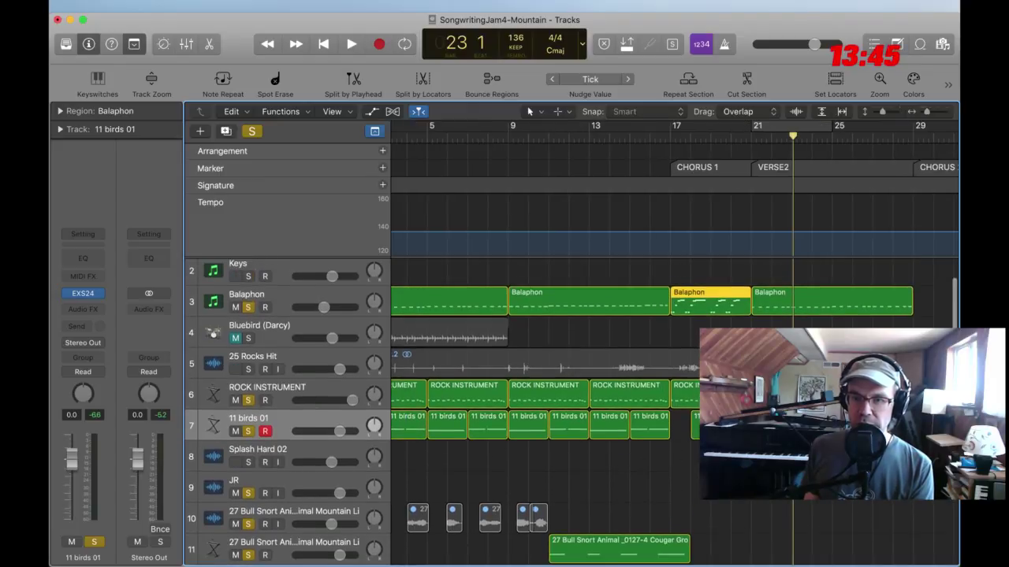
shift+click(710, 311)
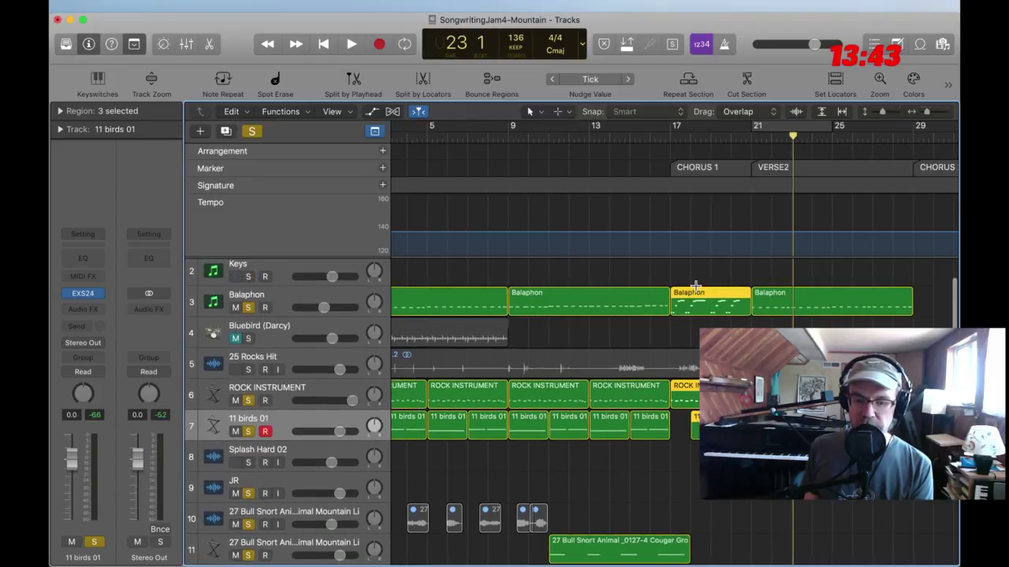
drag(693, 294, 936, 294)
scroll(880, 326, right, 6)
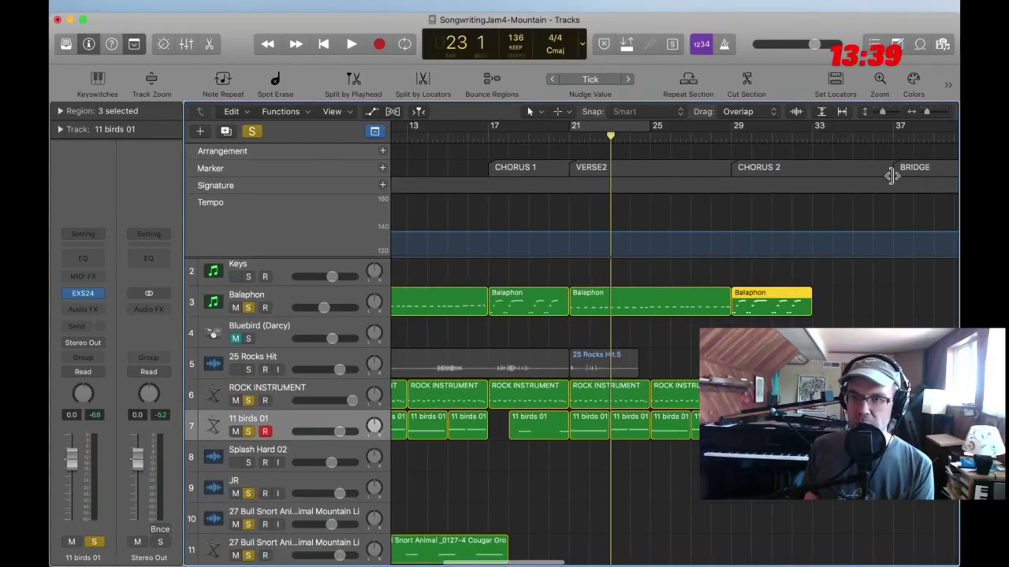
Shorten the CHORUS 2 marker to end at bar 33 and move the BRIDGE marker to start there
drag(891, 175, 811, 175)
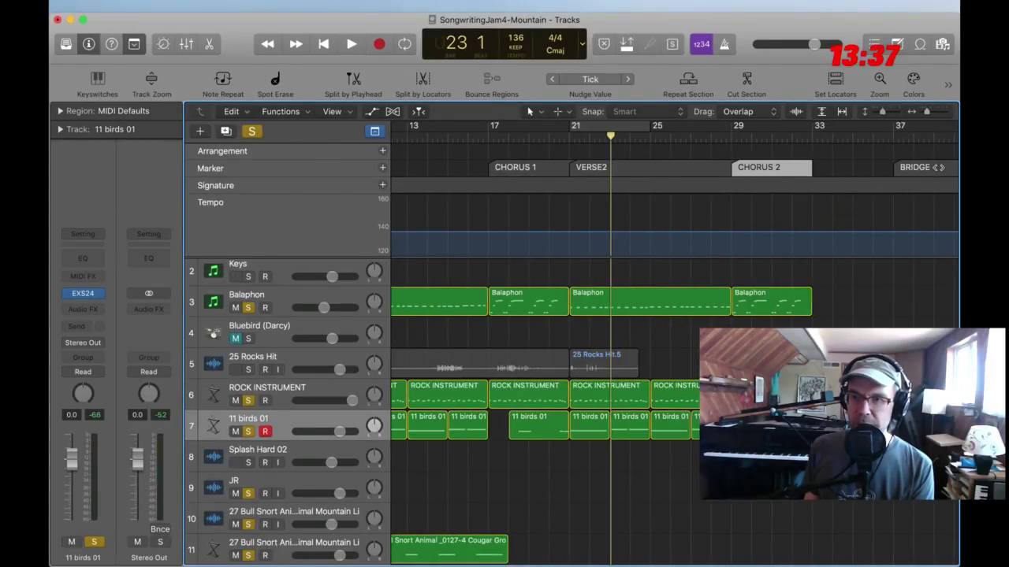
mouse_move(914, 167)
mouse_down()
mouse_move(813, 174)
mouse_move(833, 173)
mouse_up()
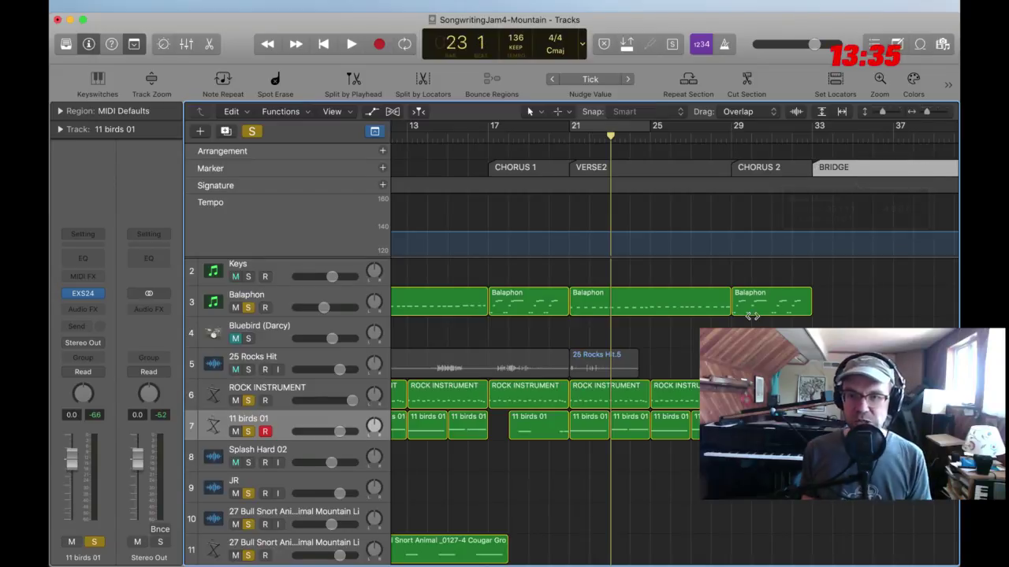
scroll(419, 337, up, 2)
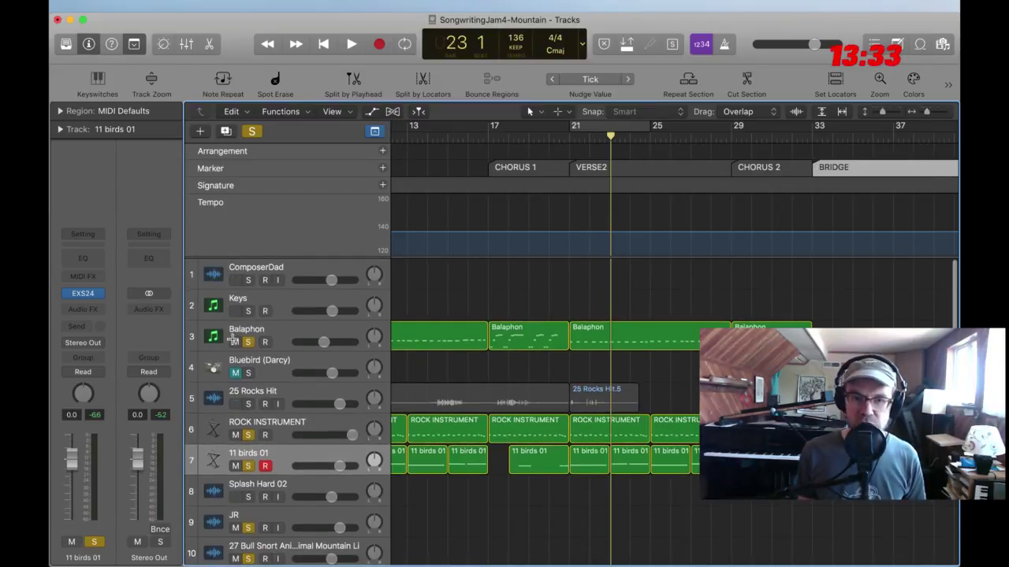
Select the Balaphon track and play the end of CHORUS 2 into the BRIDGE up to about bar 34
click(230, 335)
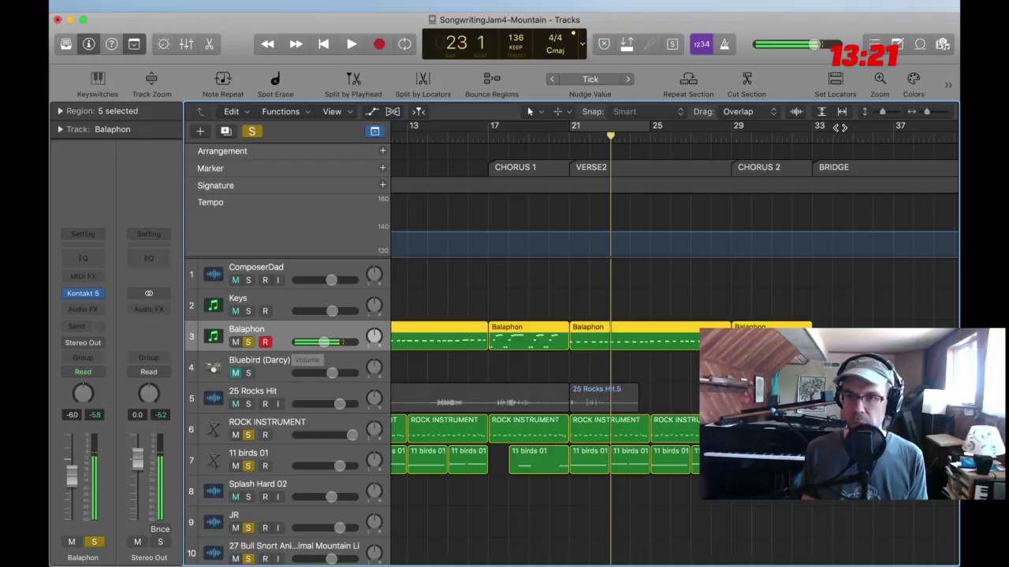
click(814, 136)
key(space)
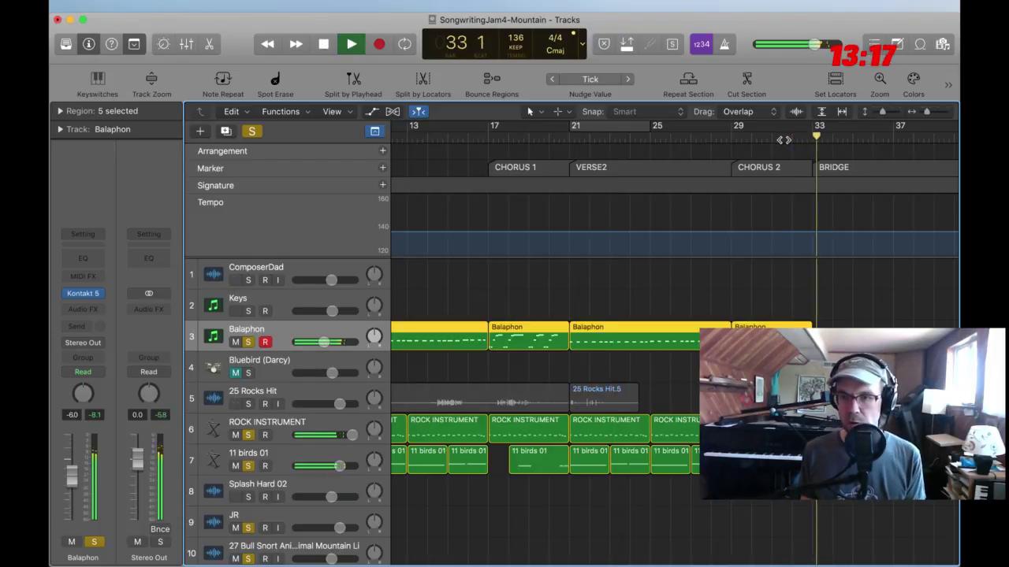
click(774, 138)
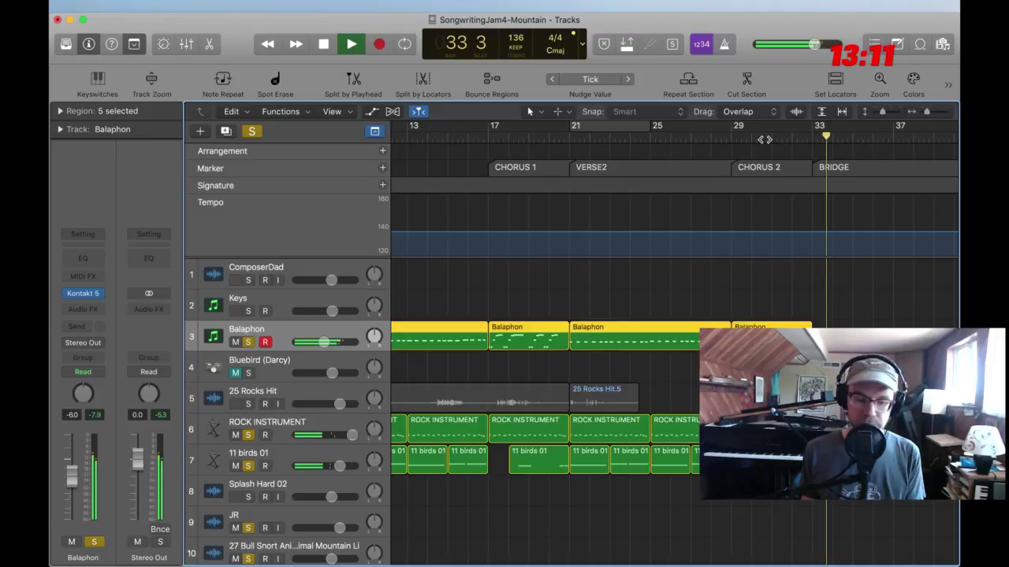
key(space)
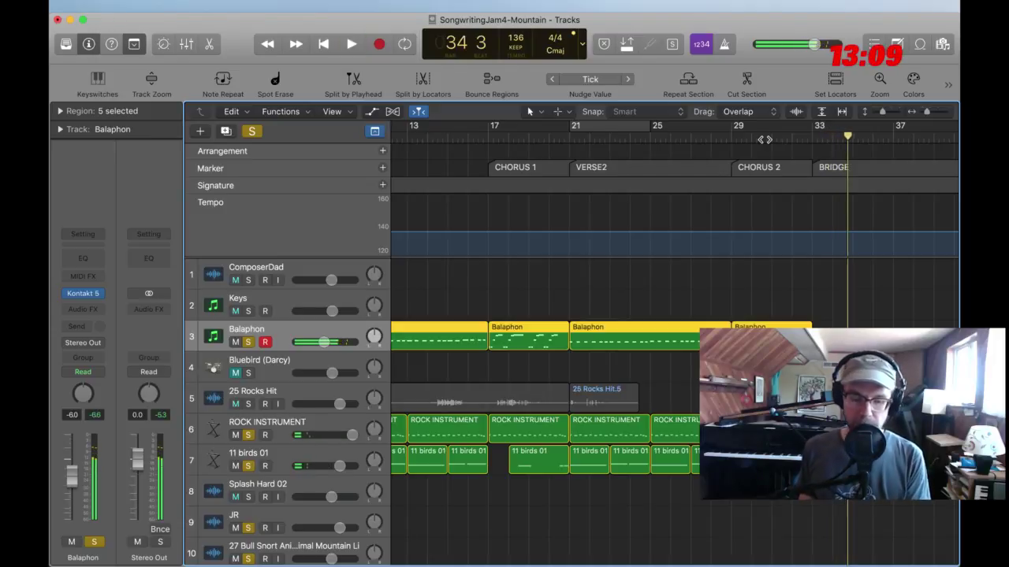
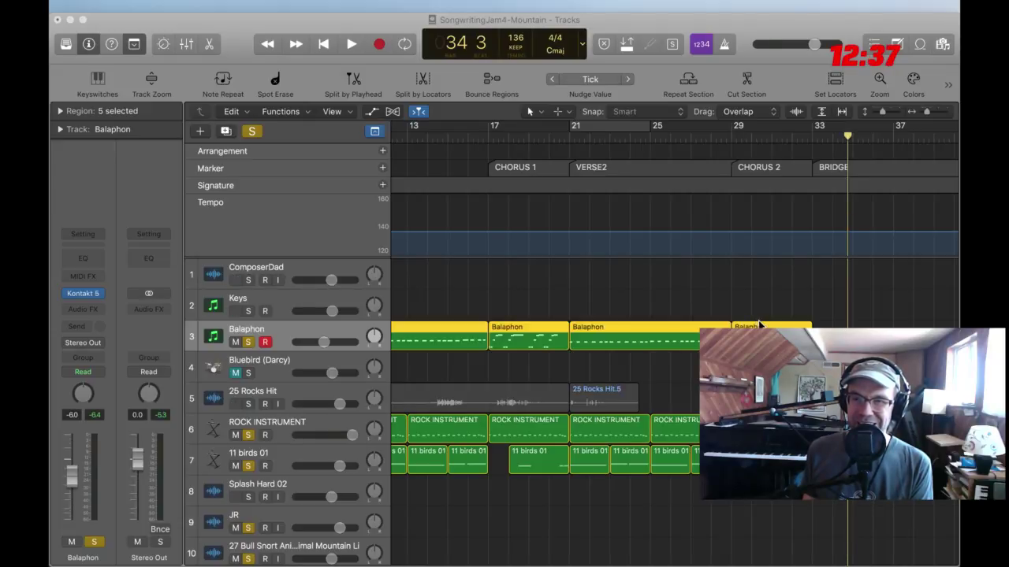
Play CHORUS 2 up to just before the BRIDGE at bar 33
click(759, 324)
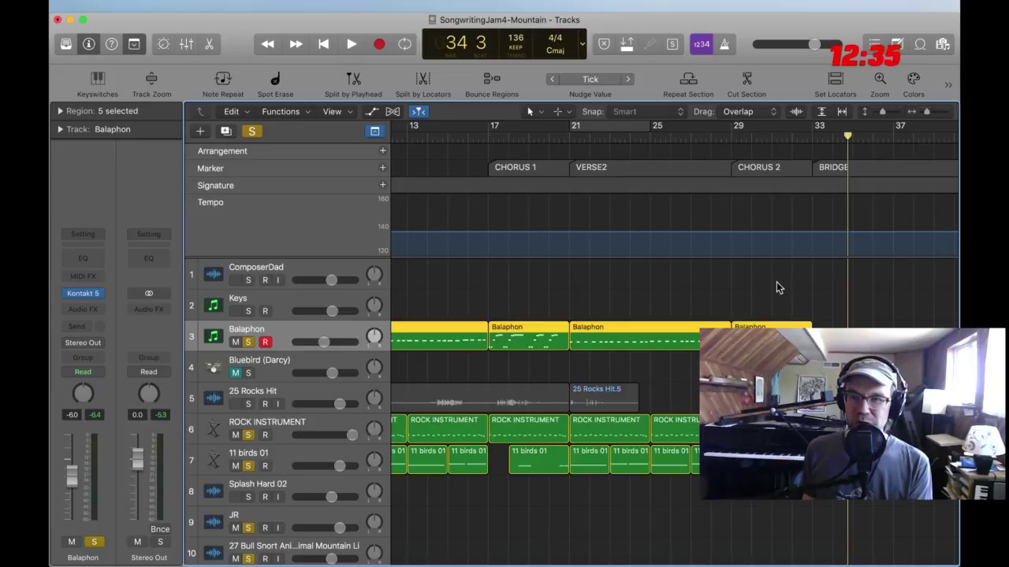
scroll(784, 227, right, 3)
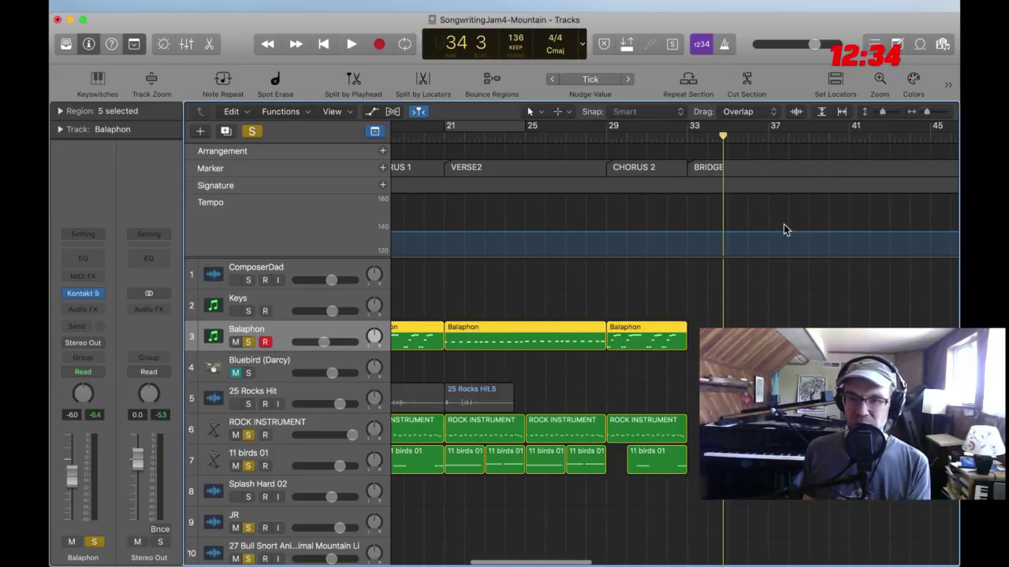
click(687, 137)
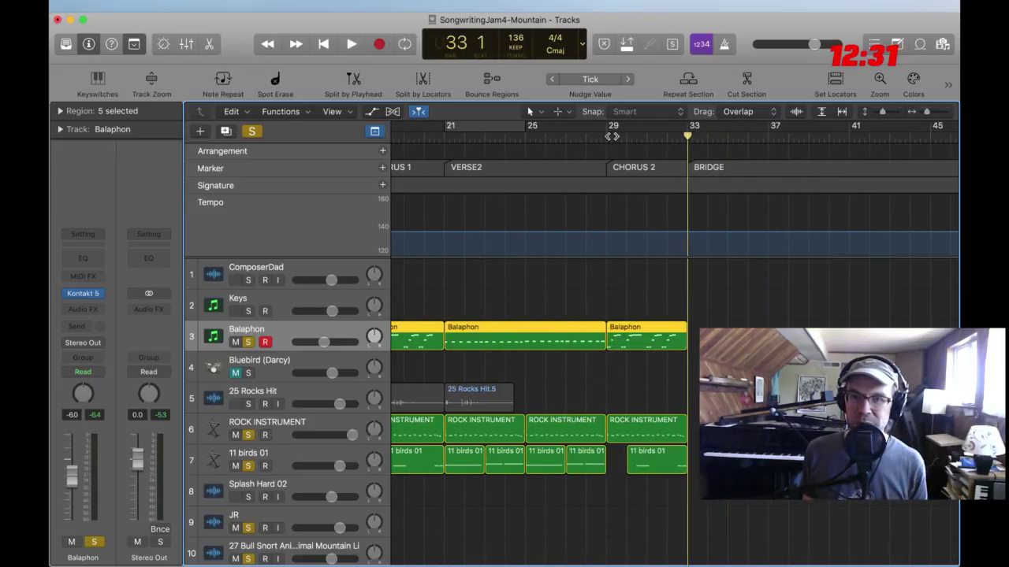
key(alt+comma)
key(space)
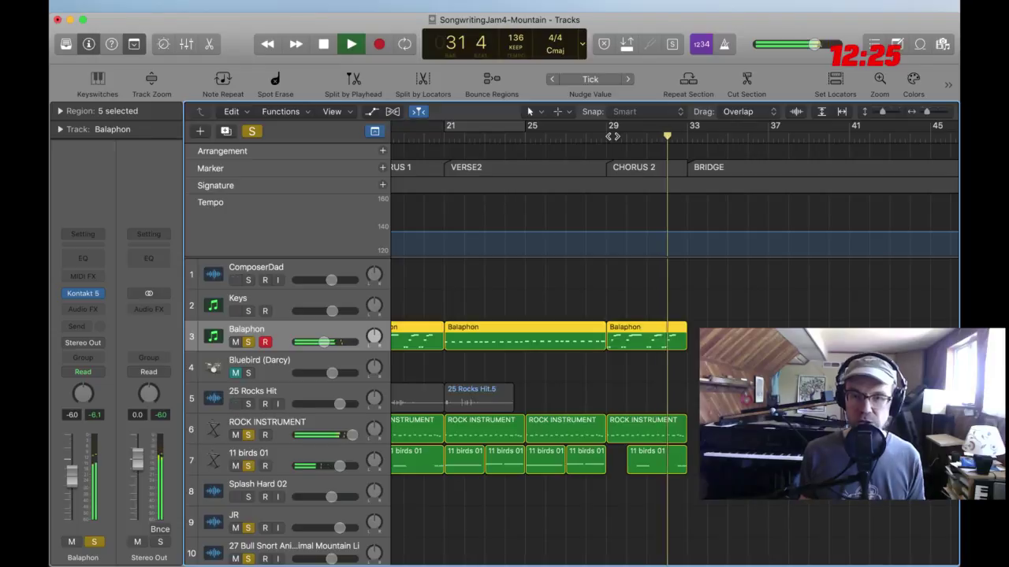
key(space)
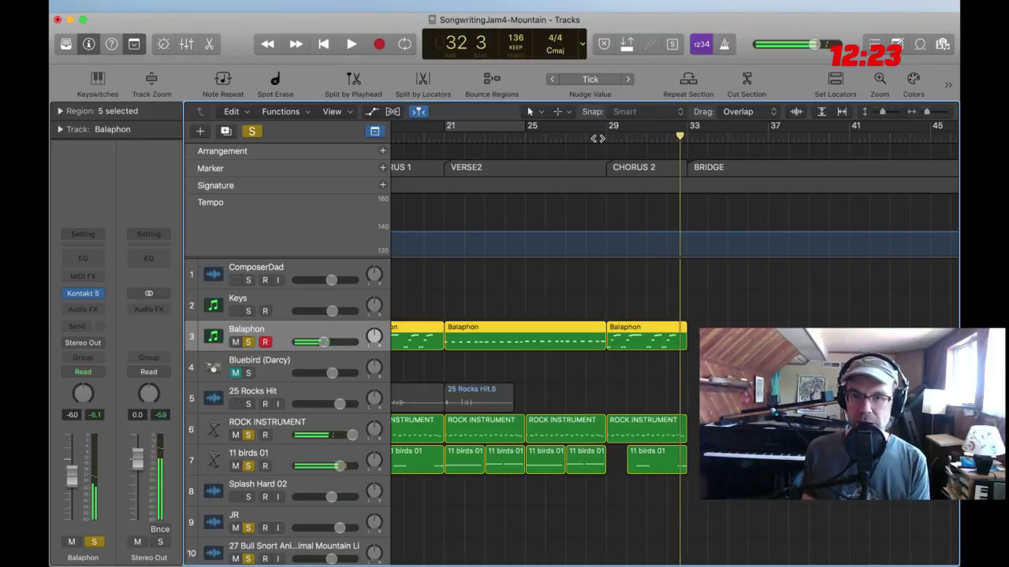
Replay CHORUS 2, including a pass from about bar 28 to bar 30, and return the playhead to about bar 28
key(space)
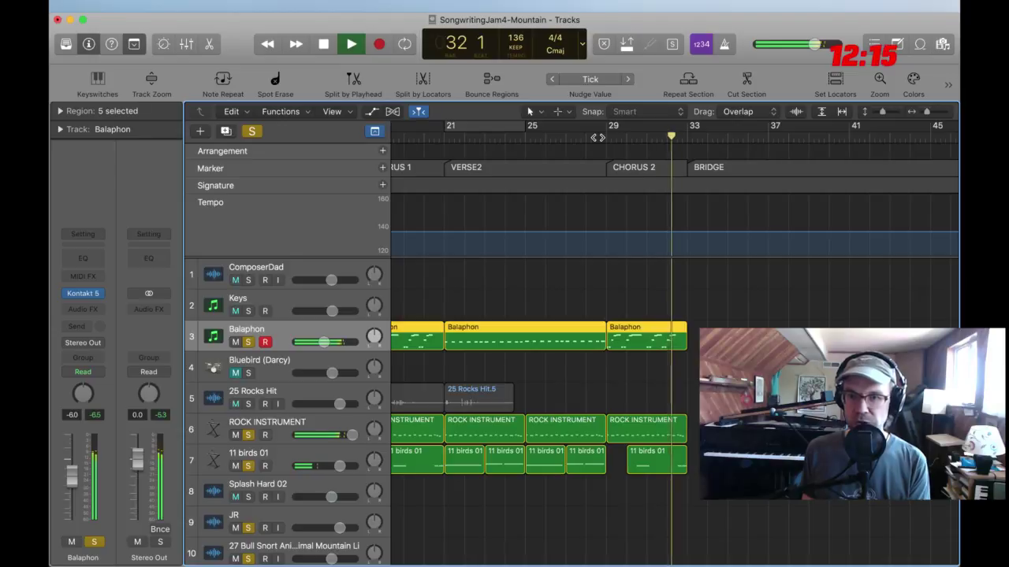
key(space)
click(592, 138)
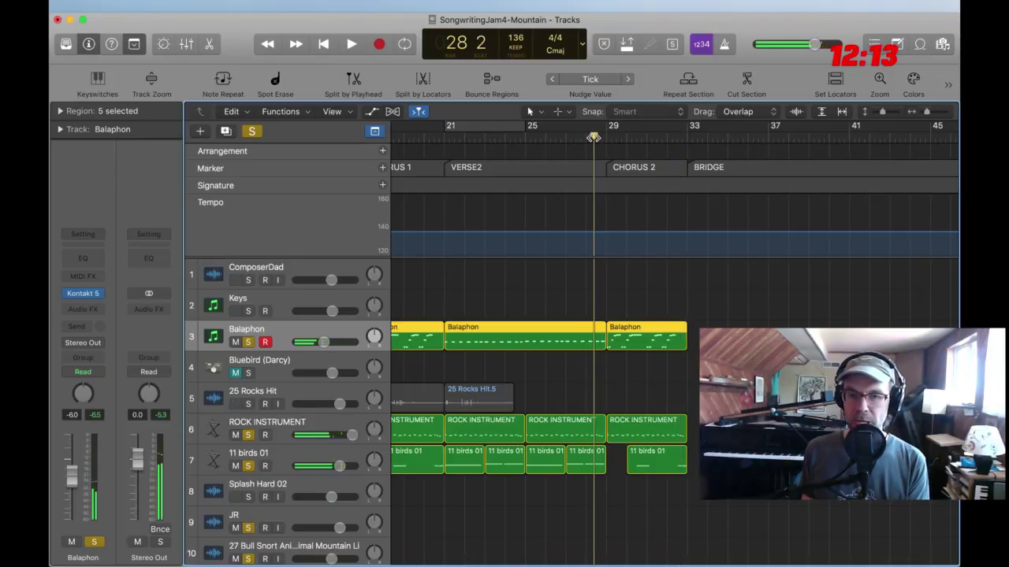
key(space)
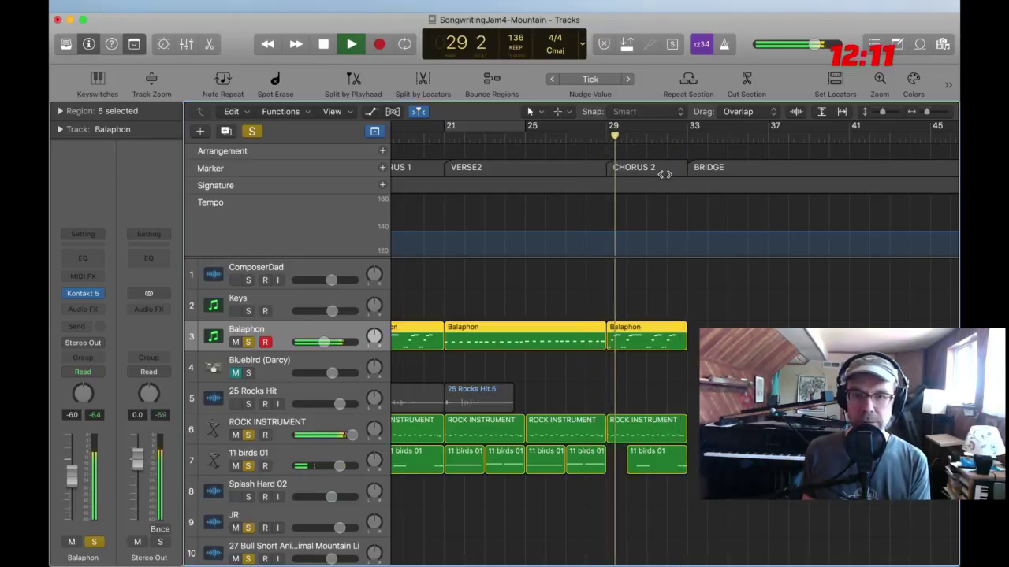
scroll(674, 251, down, 3)
scroll(669, 252, up, 3)
key(space)
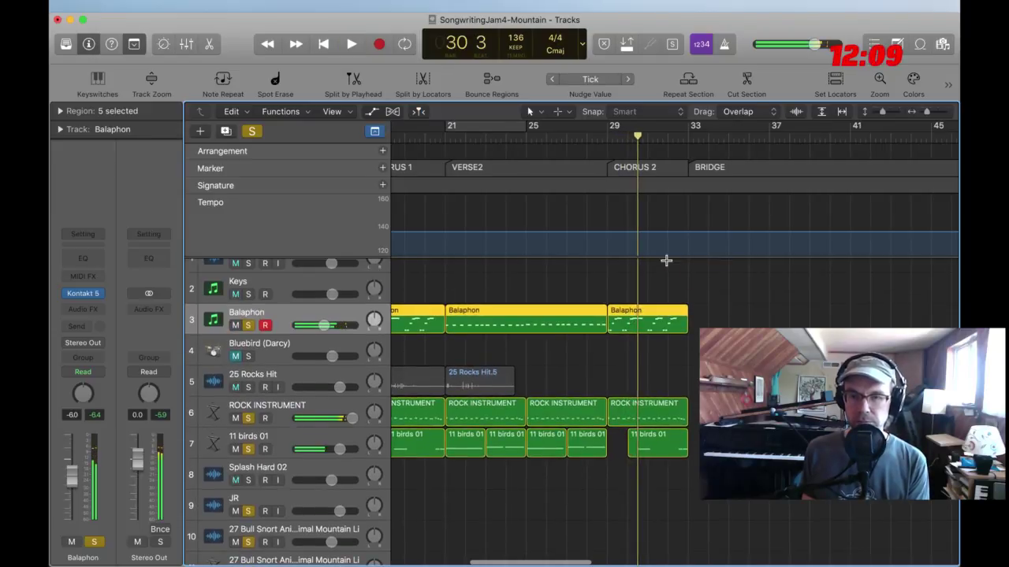
click(597, 138)
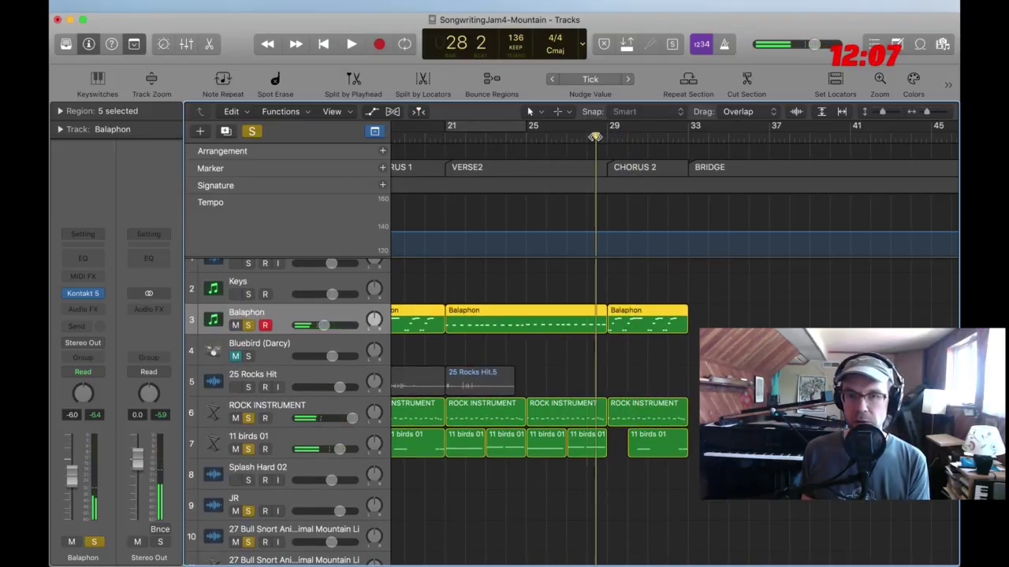
Play the end of CHORUS 2 into the BRIDGE twice, stopping the second pass at about bar 40
click(589, 136)
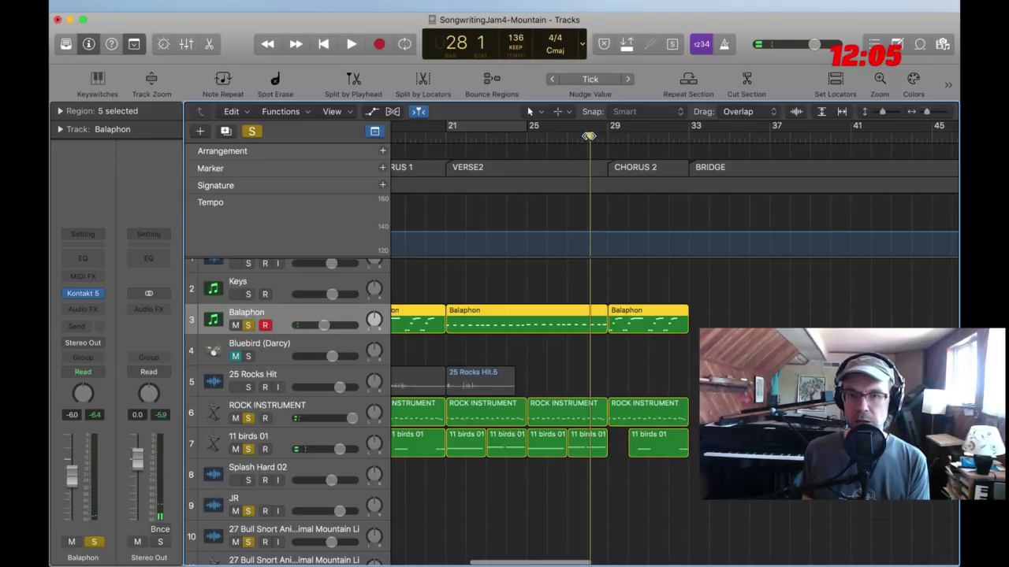
scroll(591, 138, right, 1)
click(594, 137)
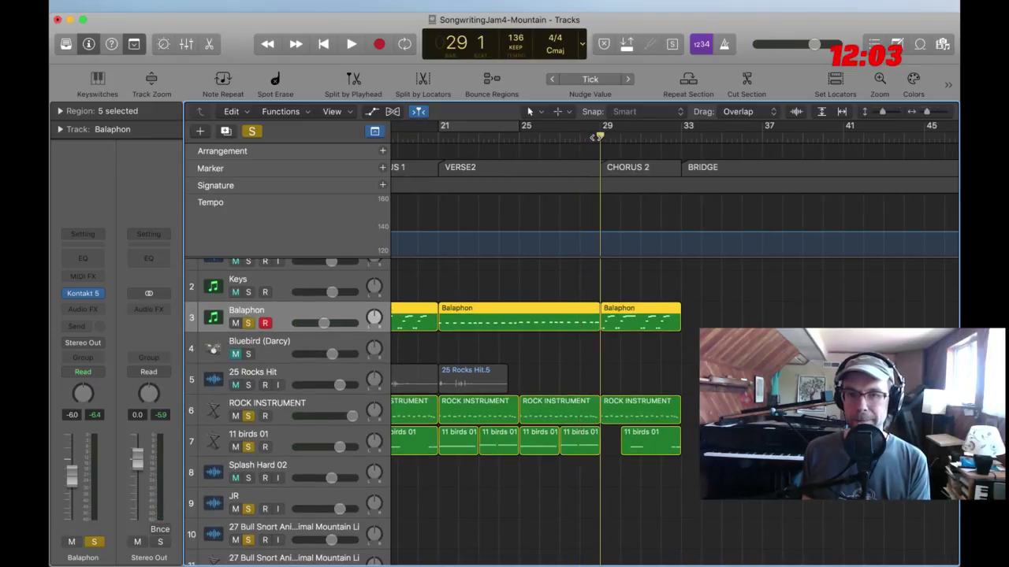
click(659, 139)
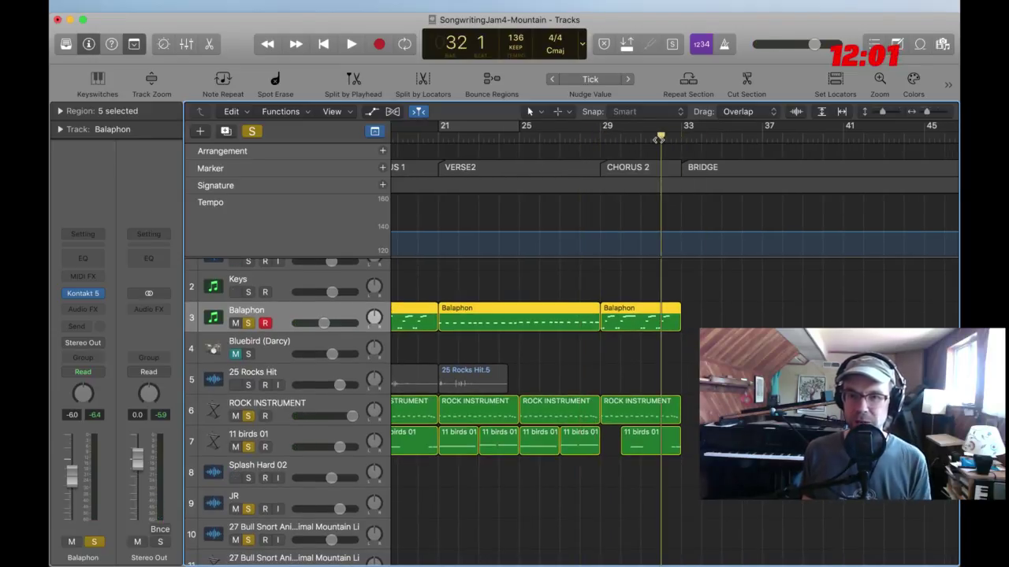
key(space)
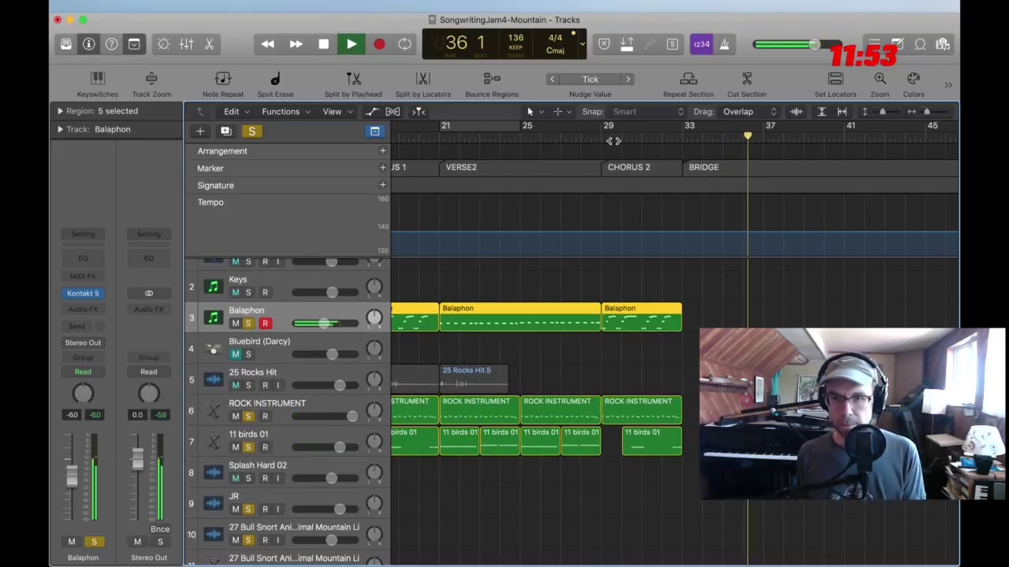
click(669, 136)
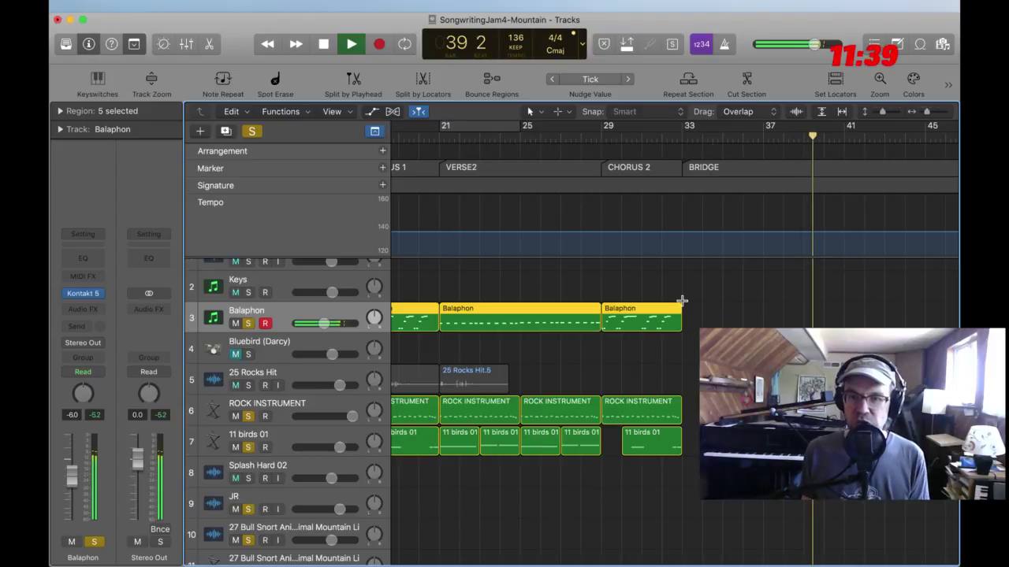
key(space)
Copy the first ROCK INSTRUMENT and 11 birds 01 regions of VERSE2 to the start of the BRIDGE at bar 33
drag(706, 314, 630, 441)
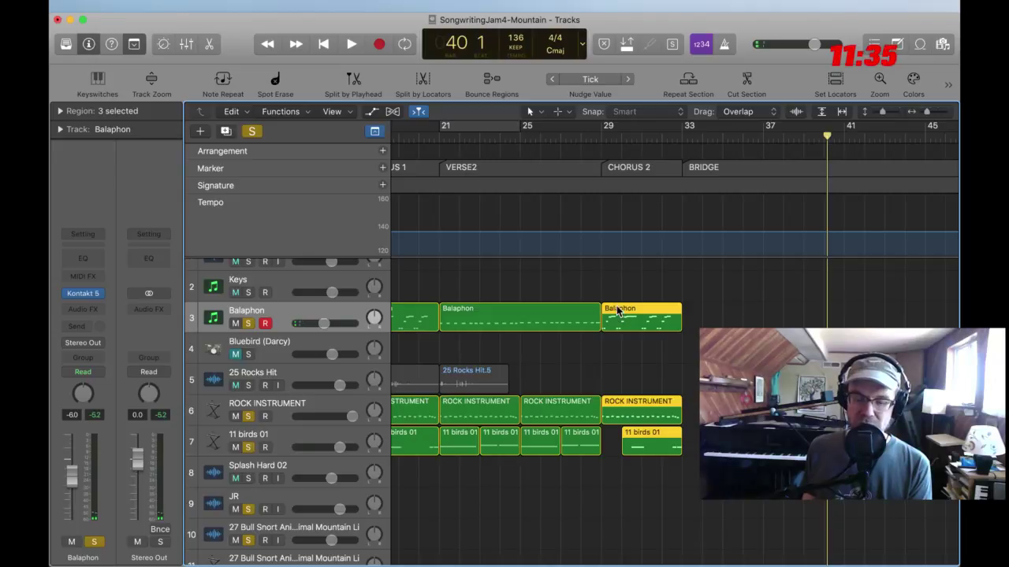
mouse_move(618, 311)
mouse_down()
mouse_move(650, 315)
mouse_move(622, 314)
mouse_up()
scroll(666, 358, left, 3)
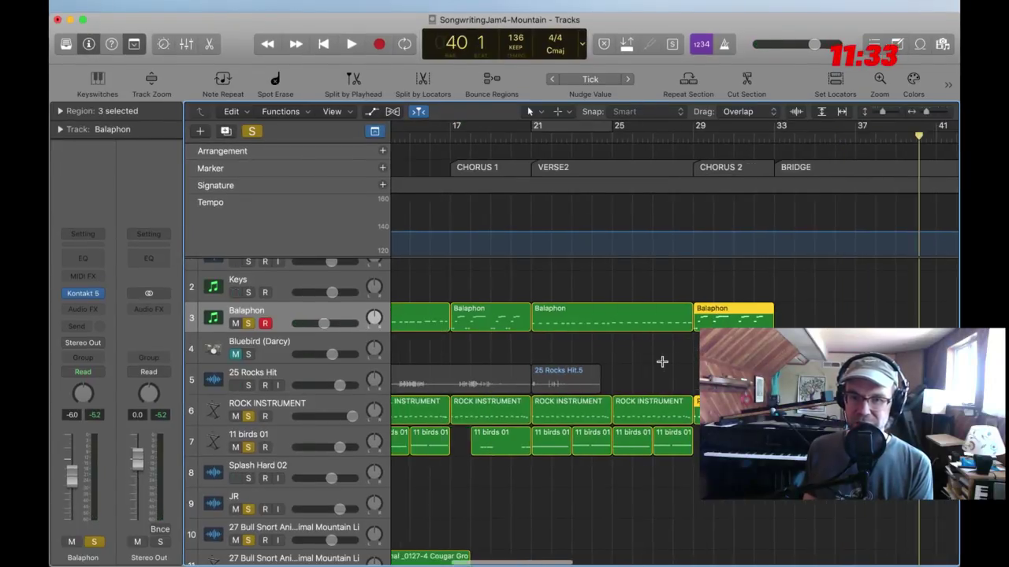
scroll(662, 362, left, 2)
click(614, 314)
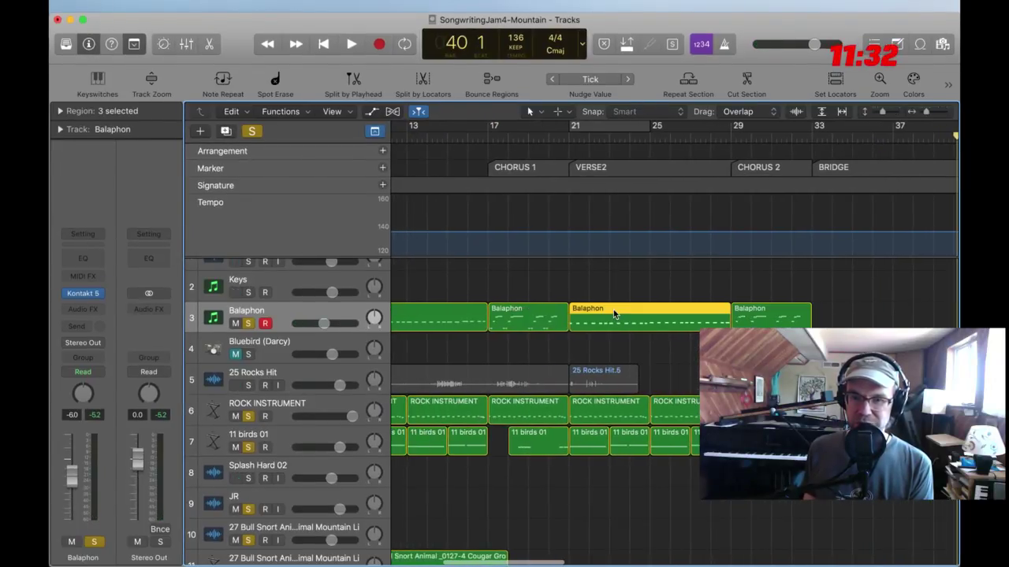
scroll(611, 381, down, 1)
click(604, 374)
shift+click(582, 399)
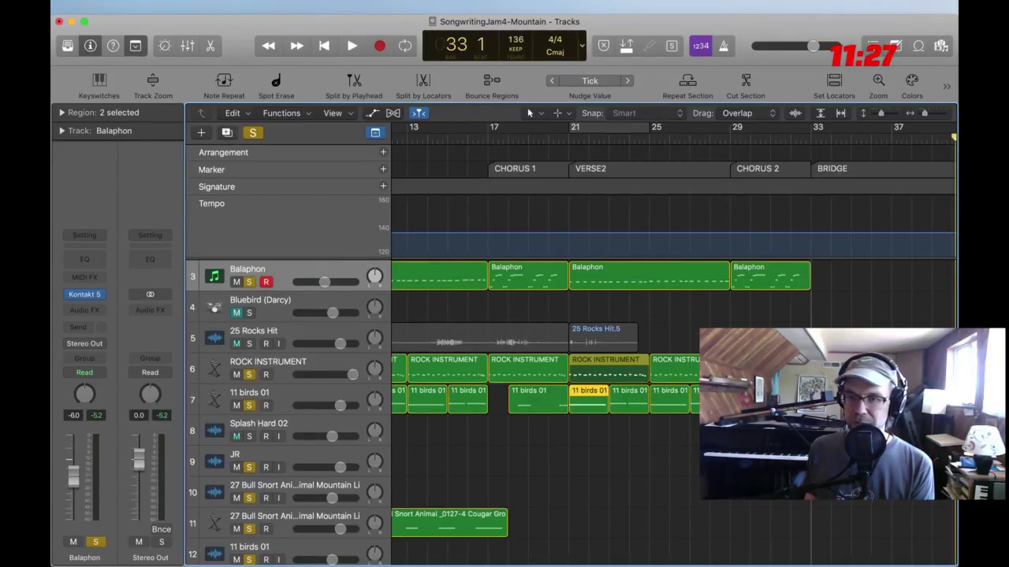
click(820, 132)
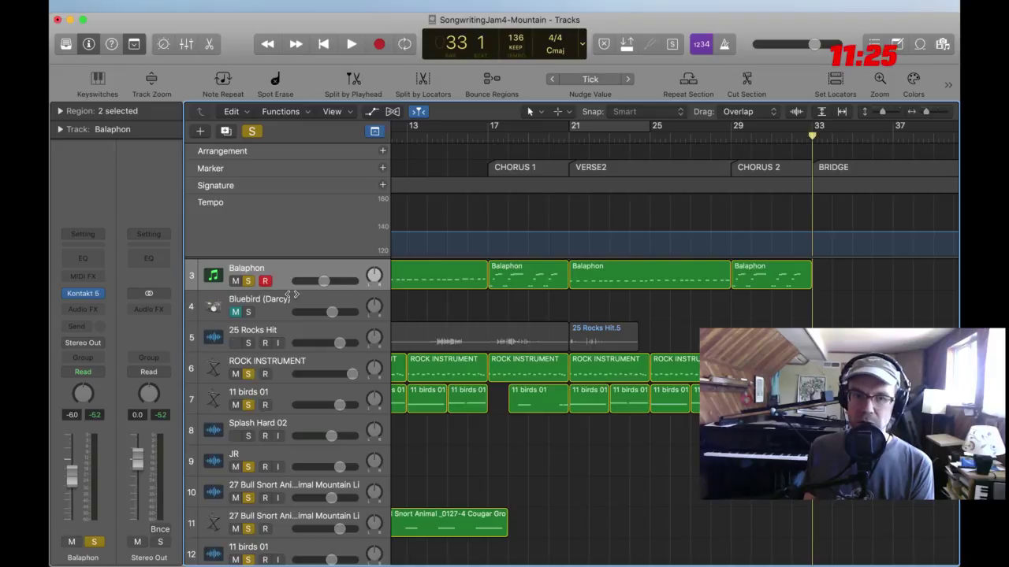
Try recording a Balaphon part from the start of the BRIDGE at bar 33, discarding two short takes
scroll(426, 339, up, 1)
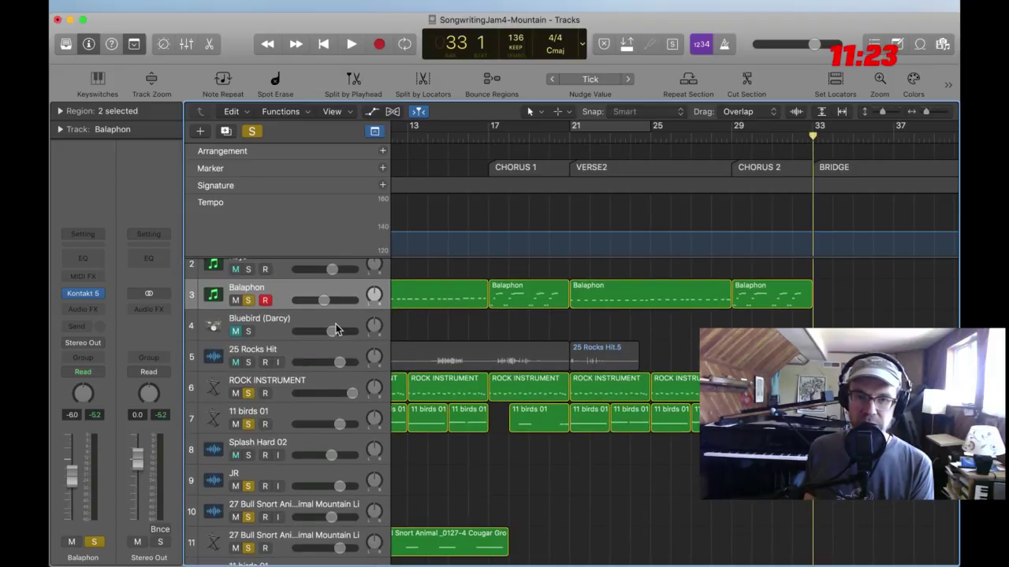
click(334, 329)
click(283, 289)
key(space)
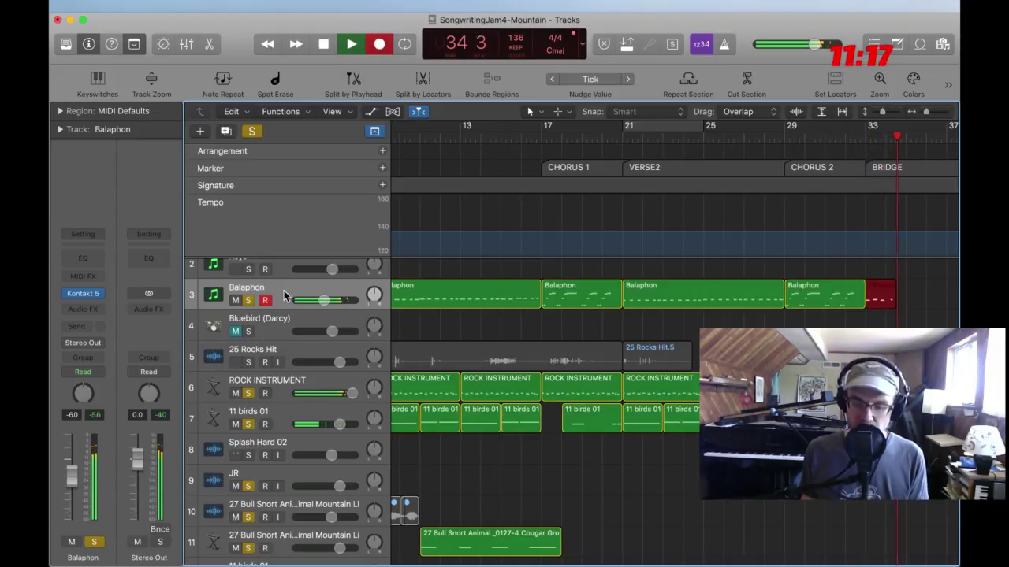
key(space)
scroll(466, 316, left, 5)
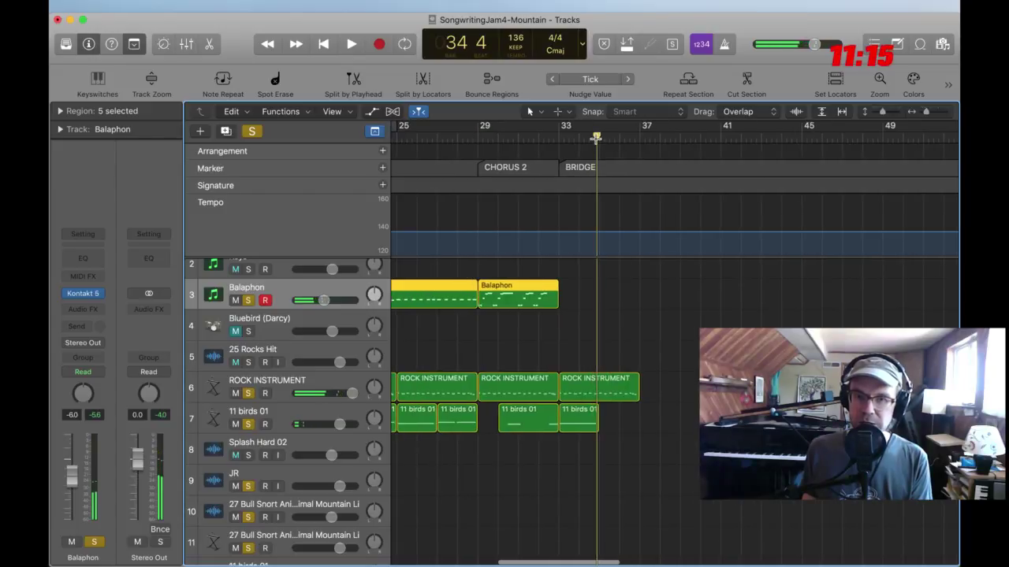
drag(596, 138, 558, 136)
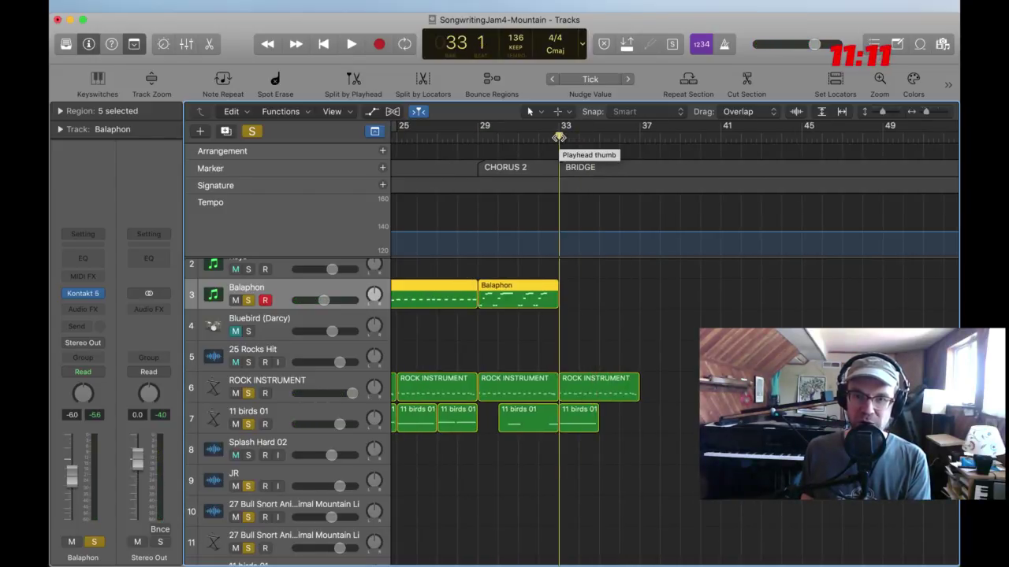
key(r)
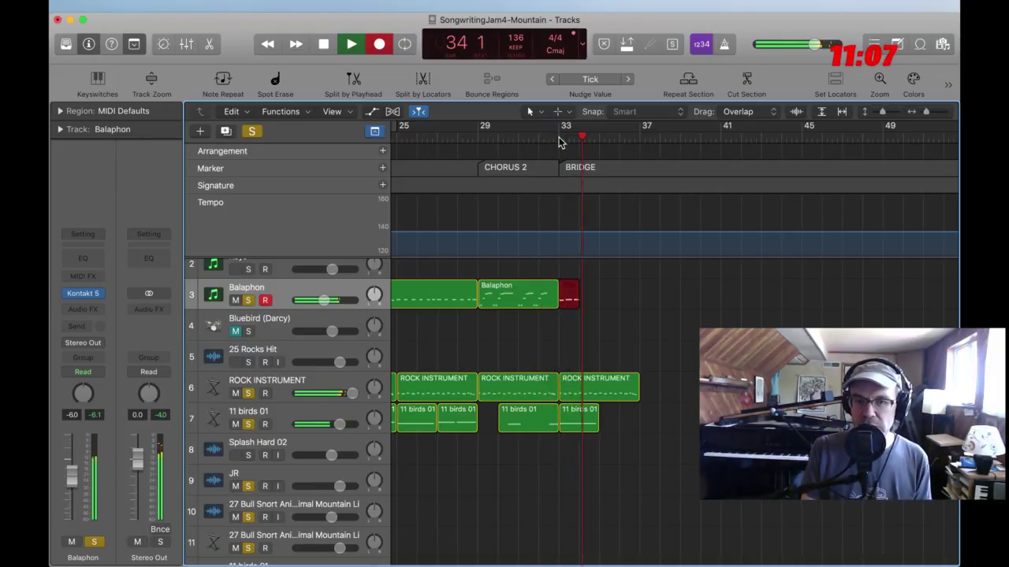
key(space)
key(comma)
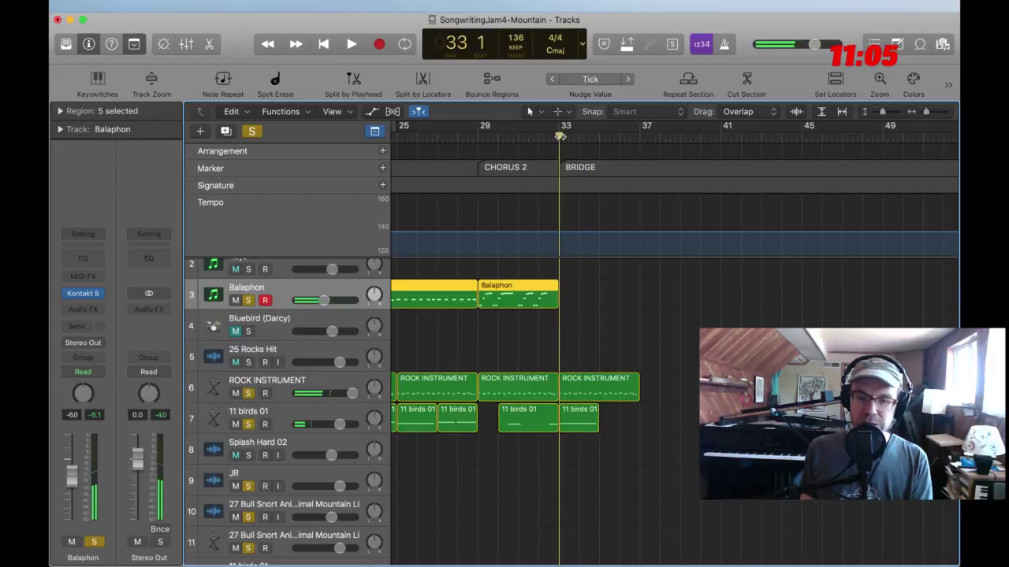
Record a Balaphon part over the BRIDGE from bar 33 to about bar 41 and deselect the recorded region
key(r)
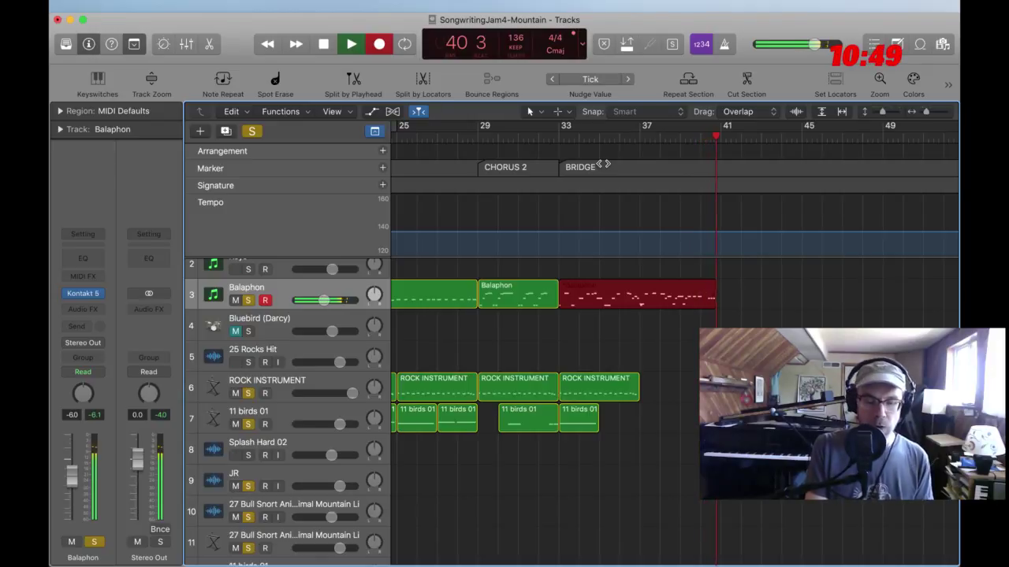
key(space)
scroll(552, 228, left, 3)
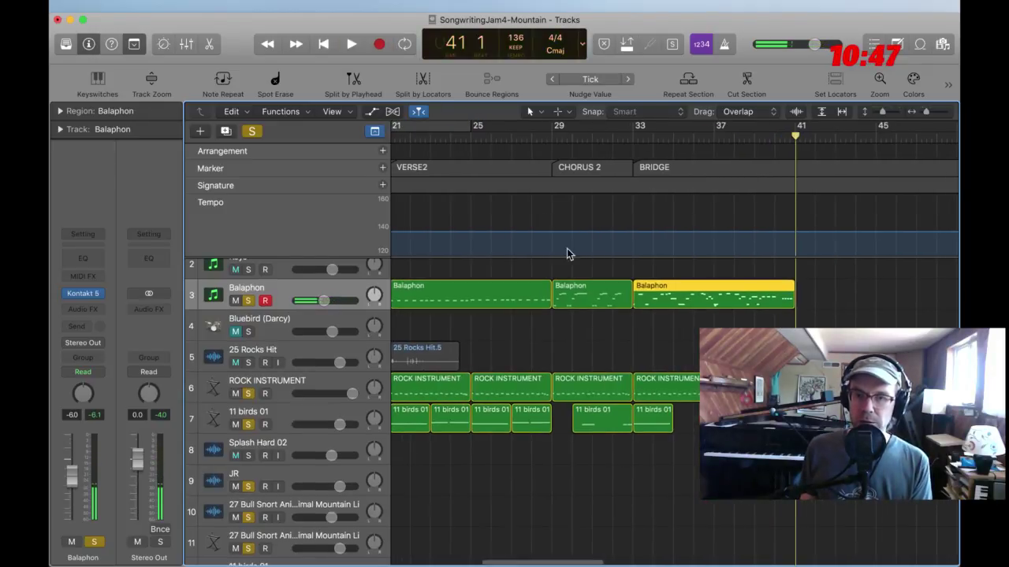
scroll(740, 291, right, 3)
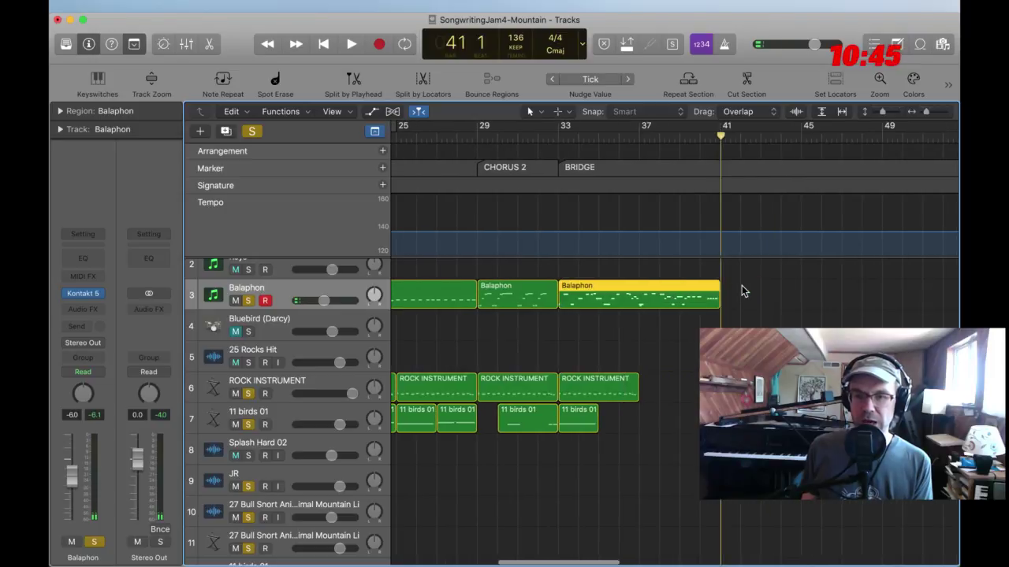
click(743, 289)
scroll(622, 290, left, 2)
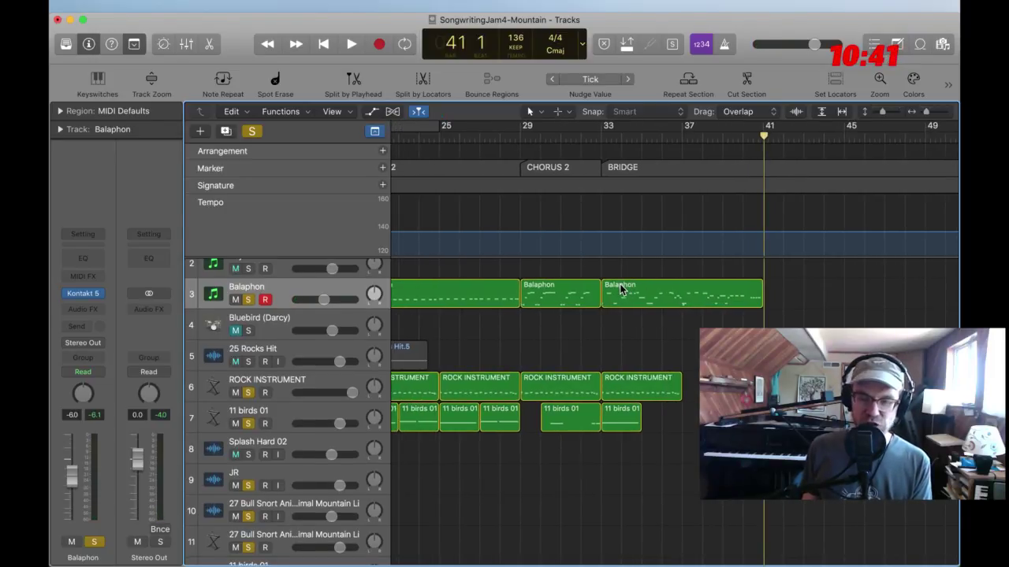
Copy the bridge's Balaphon region to bar 41 and its ROCK INSTRUMENT region to bar 37
drag(620, 289, 781, 293)
drag(607, 399, 688, 399)
Play the arrangement from bar 16 through Chorus 1, stop playback and return the playhead to bar 16
scroll(646, 293, left, 5)
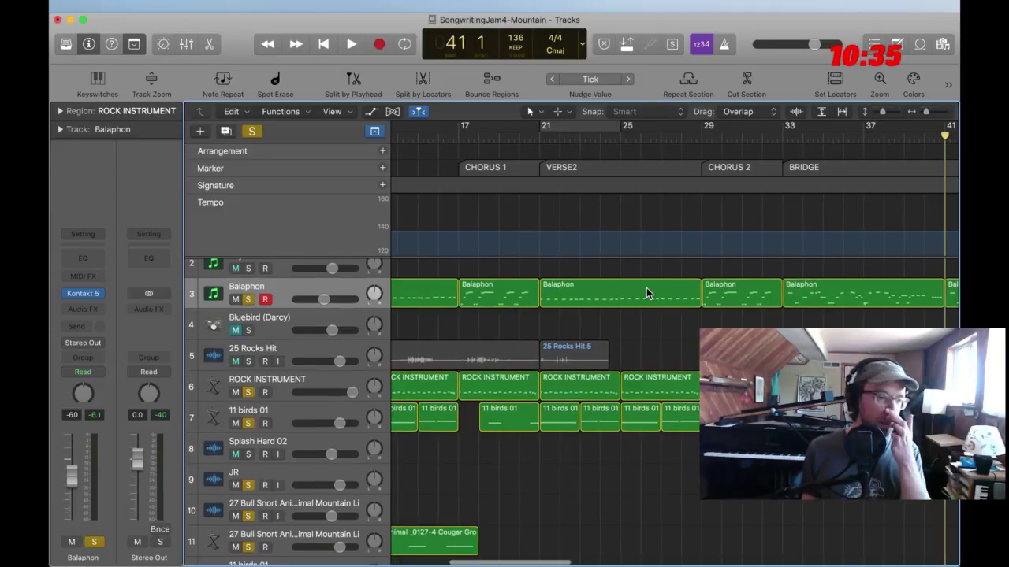
scroll(646, 313, down, 3)
scroll(646, 313, up, 4)
scroll(646, 313, left, 5)
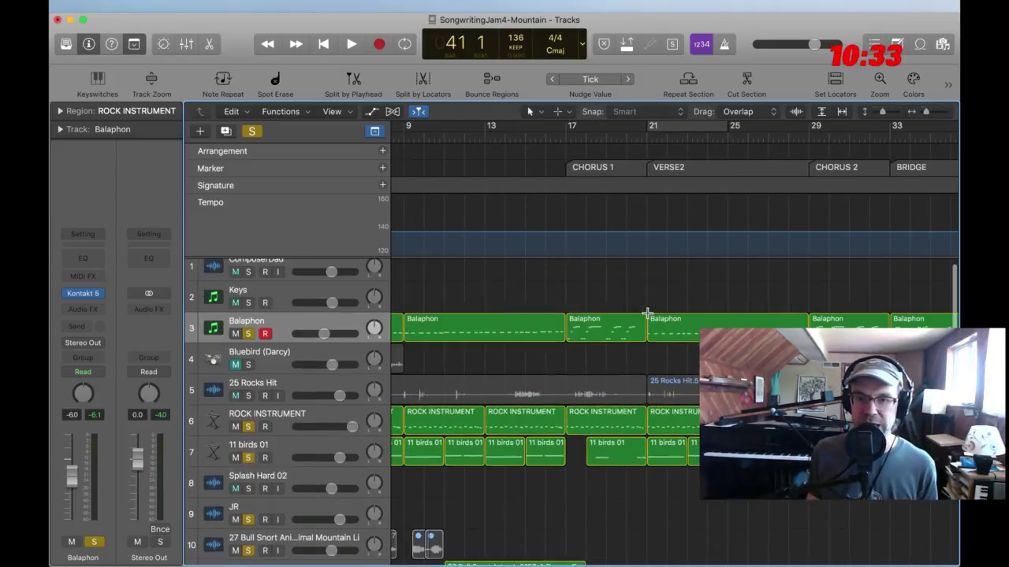
scroll(646, 312, left, 3)
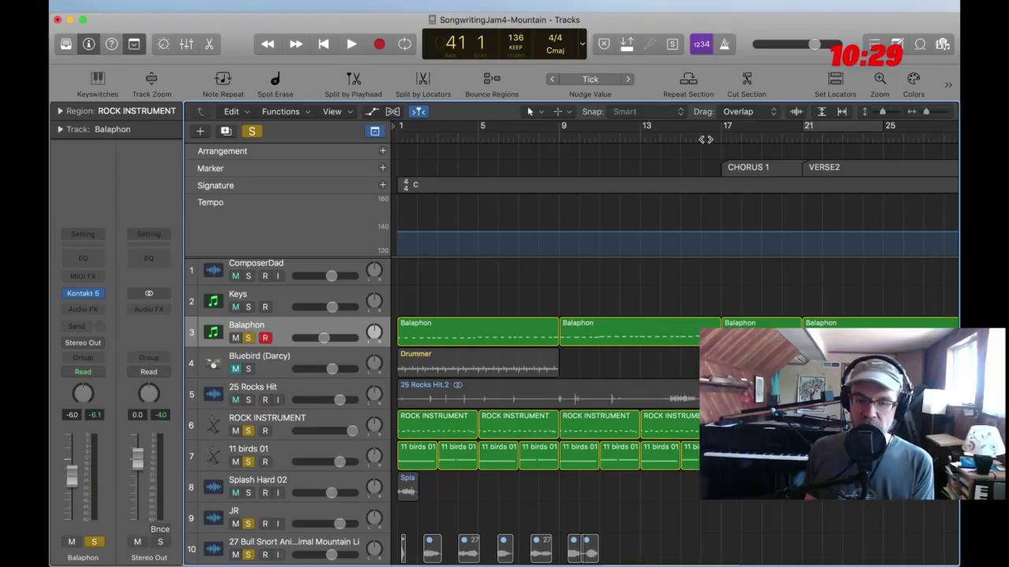
scroll(651, 238, up, 1)
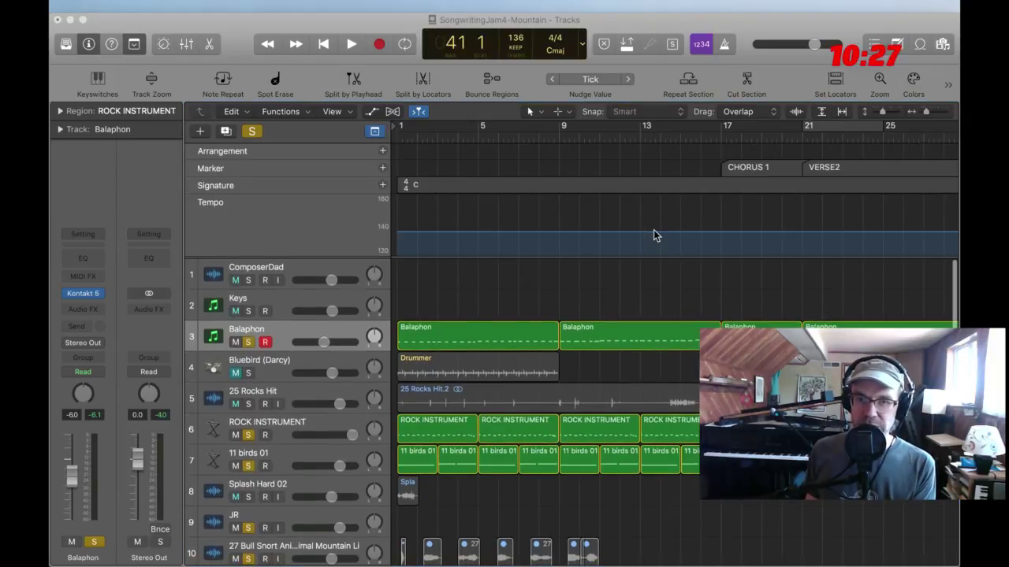
click(715, 325)
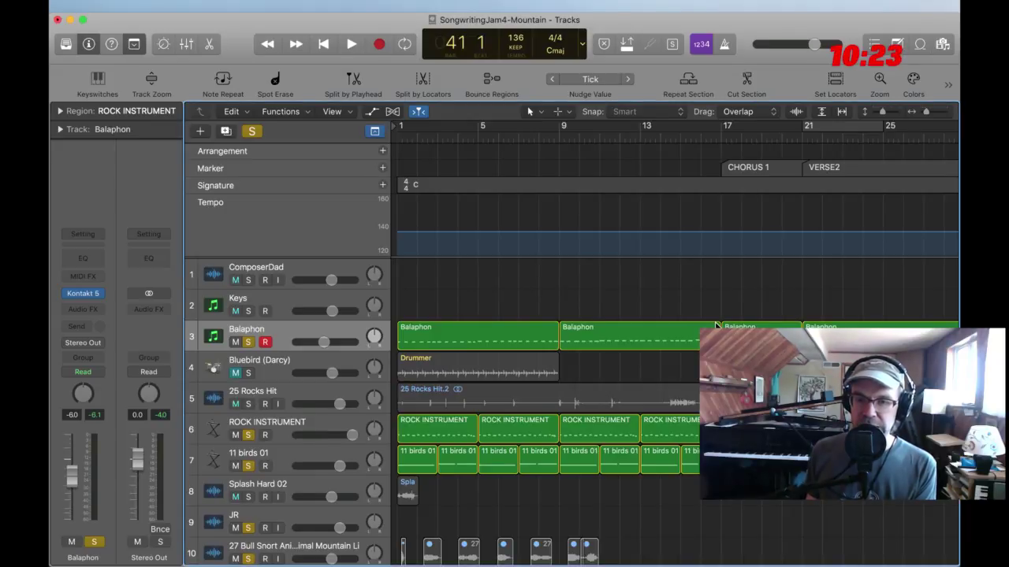
click(706, 138)
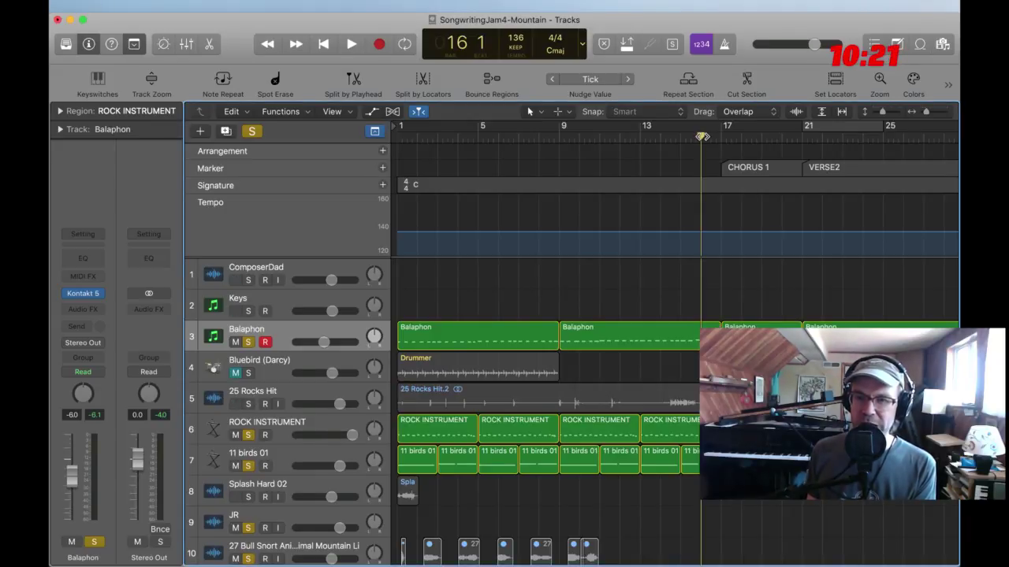
key(space)
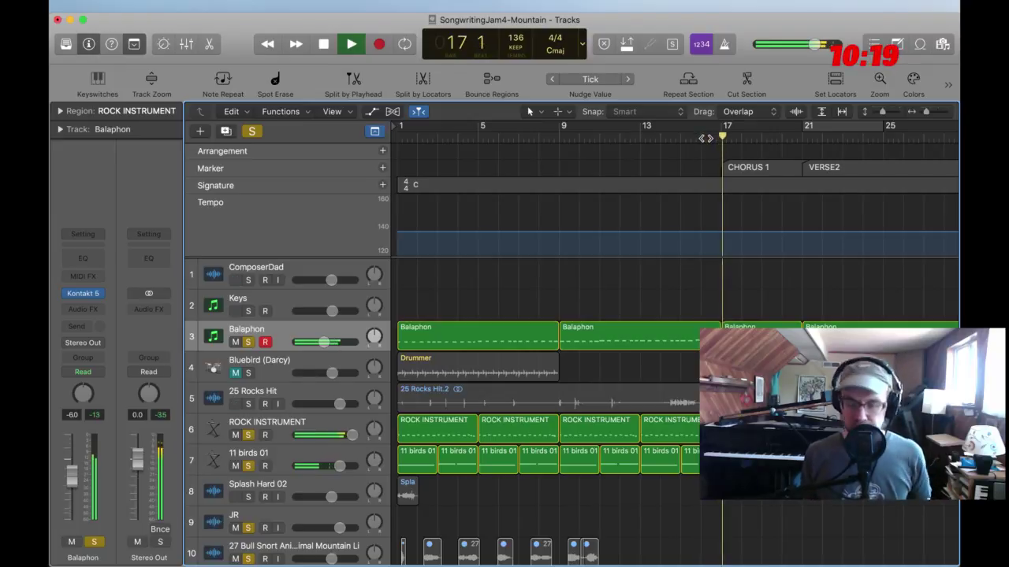
scroll(780, 225, right, 5)
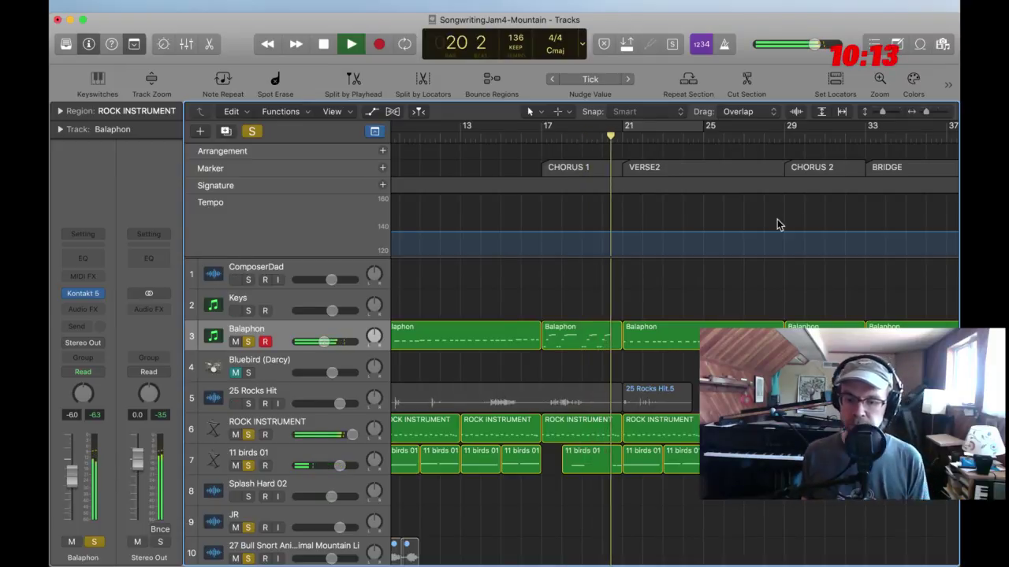
key(space)
scroll(551, 140, left, 5)
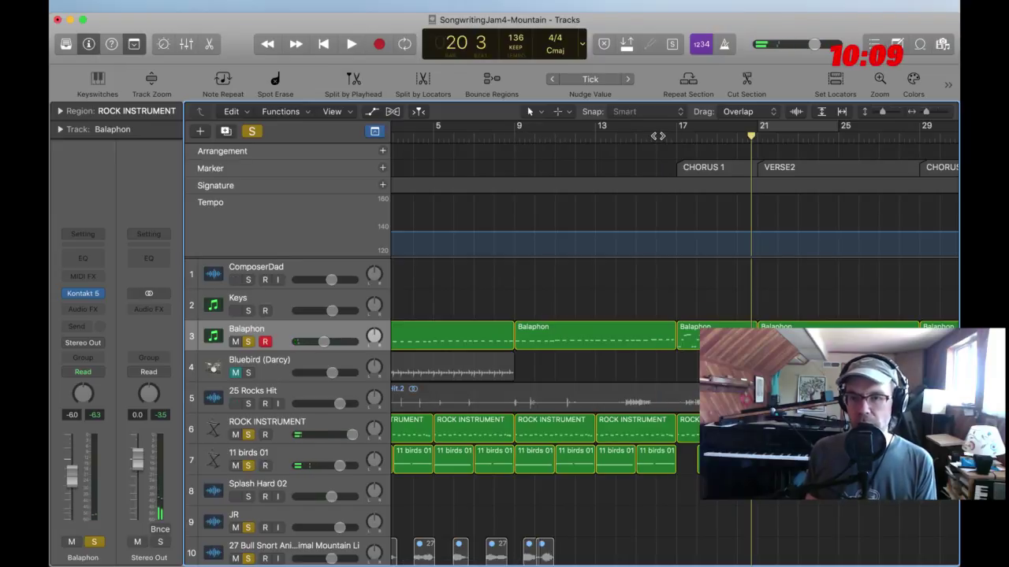
click(656, 139)
scroll(657, 140, right, 3)
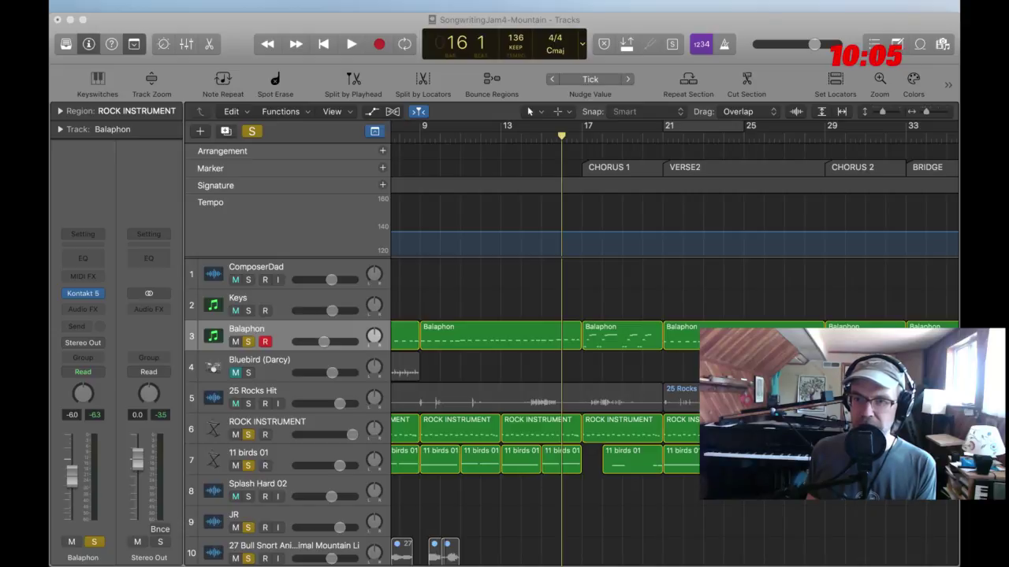
Show the project note pad with the lyrics and narrow the window to uncover the desktop picture beside it
key(super+Tab)
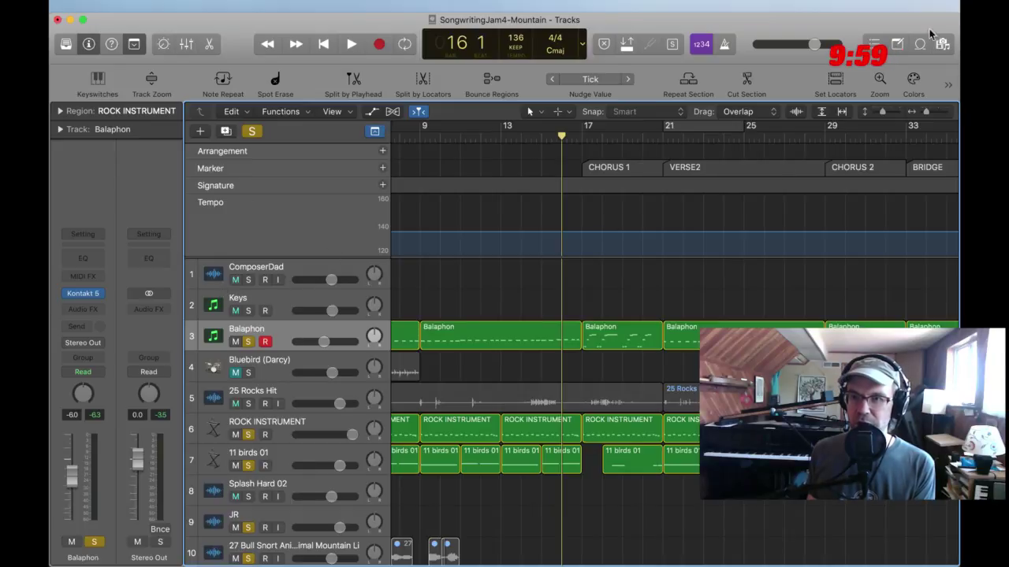
click(896, 45)
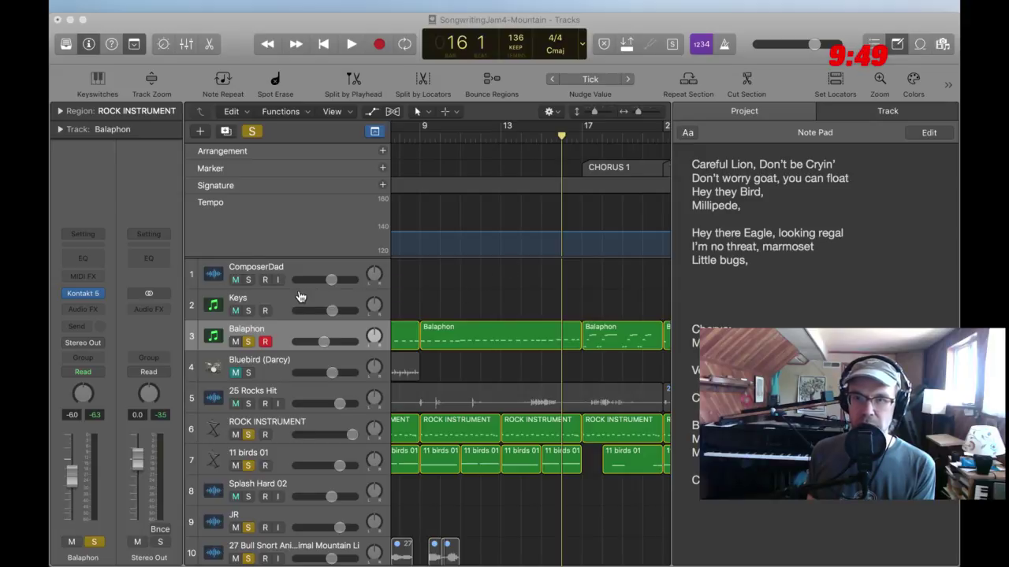
click(375, 290)
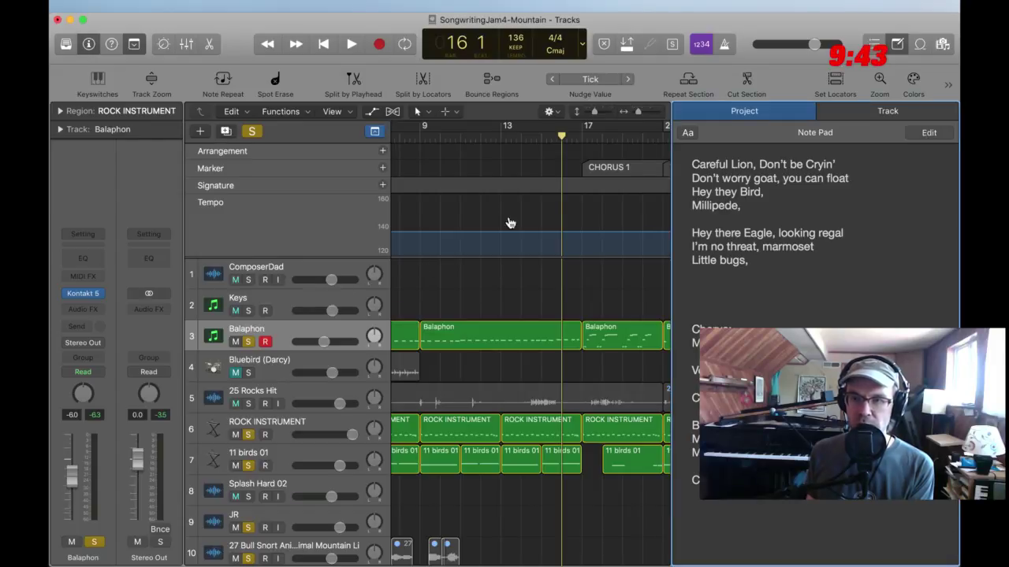
drag(959, 109, 723, 120)
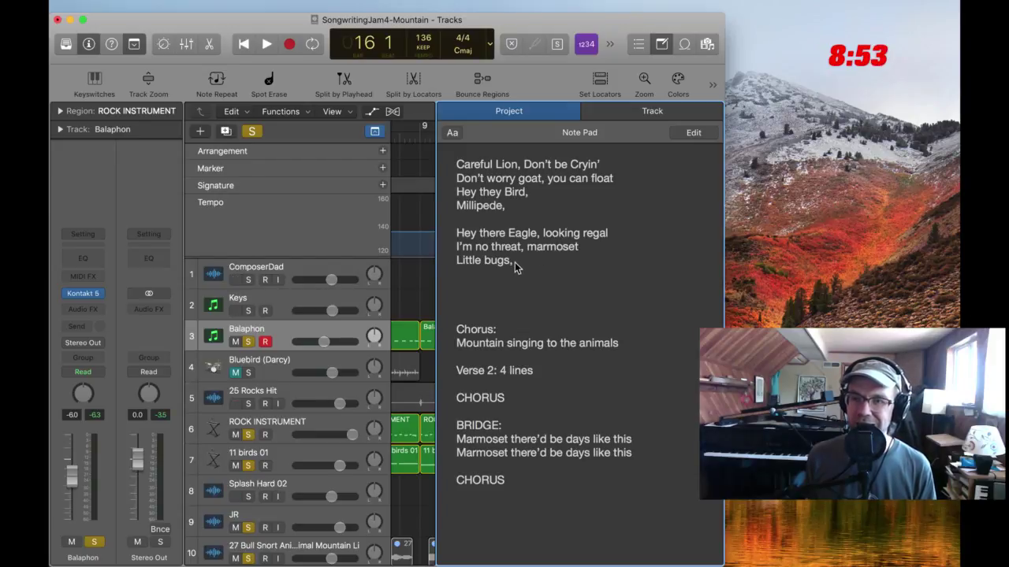
Add the lyric line "Mountain sheep, ride the jeep" as a new stanza below "Little bugs," in the project notes
click(463, 300)
click(477, 287)
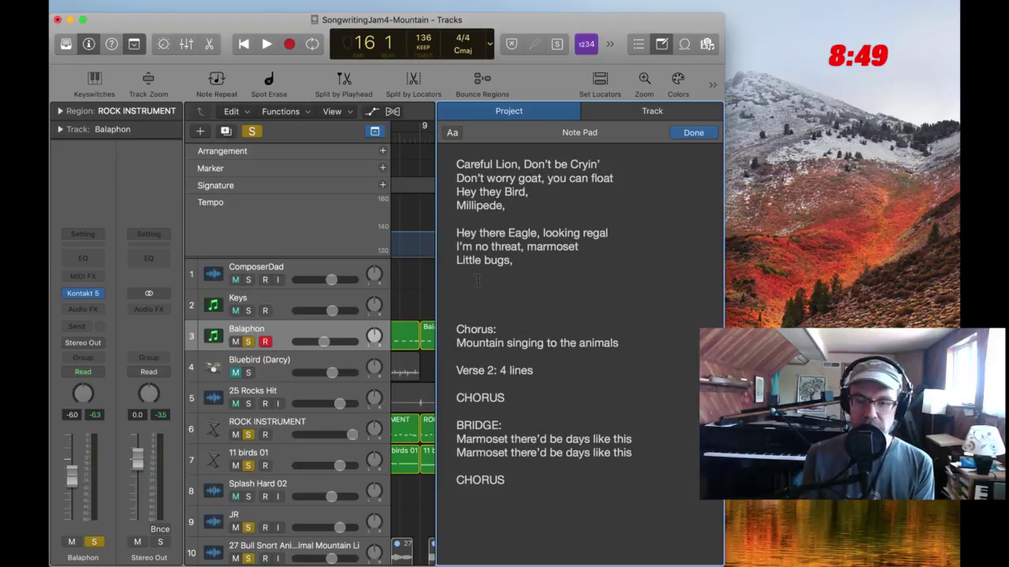
text(Mountain shee)
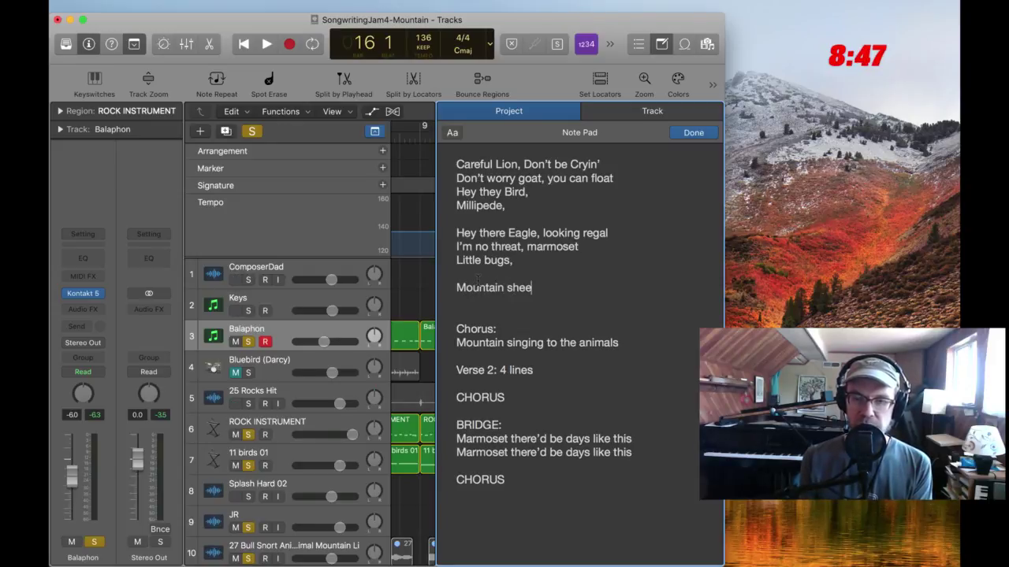
text(p, ride the jeep)
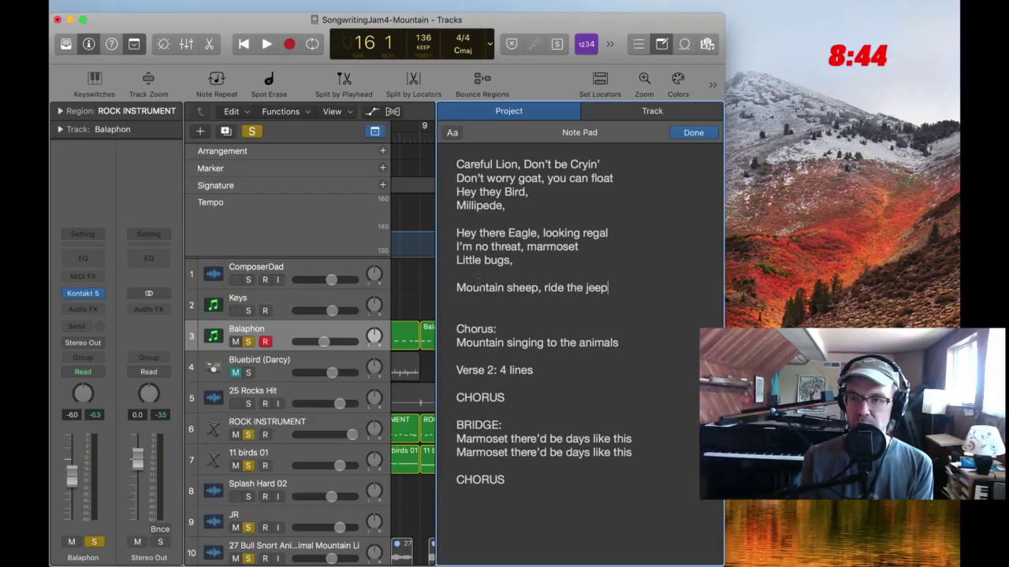
key(Return)
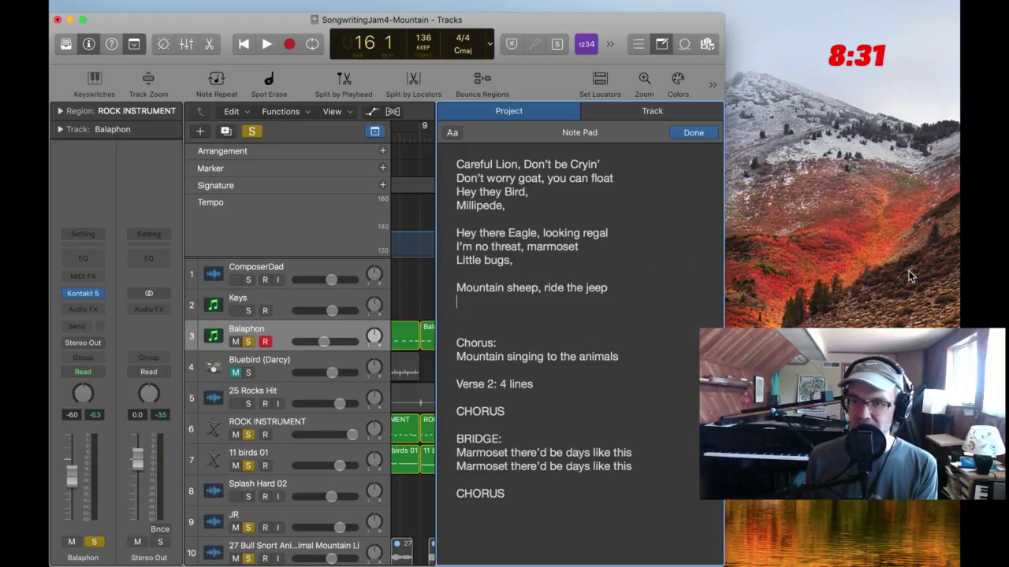
click(867, 68)
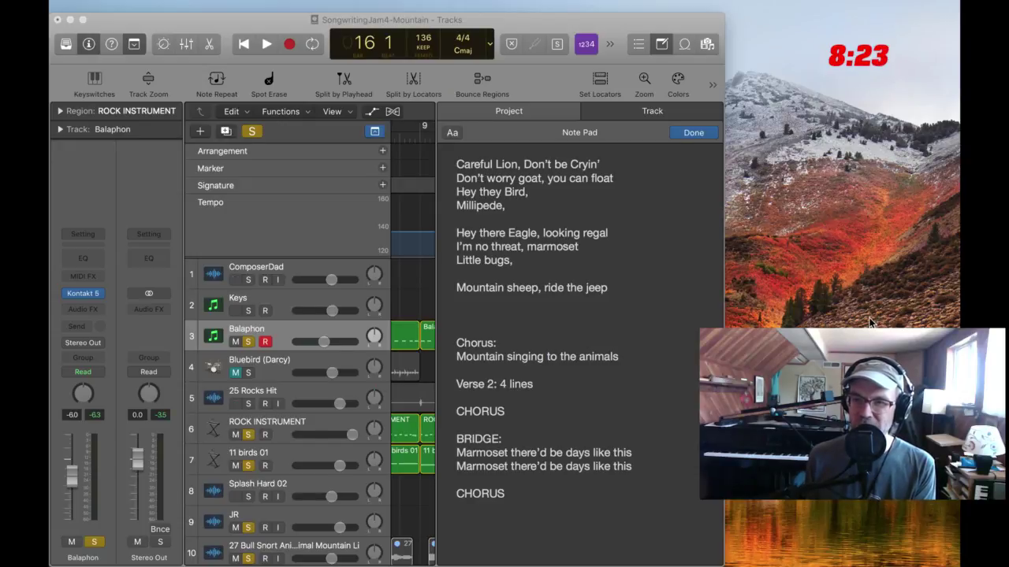
click(542, 299)
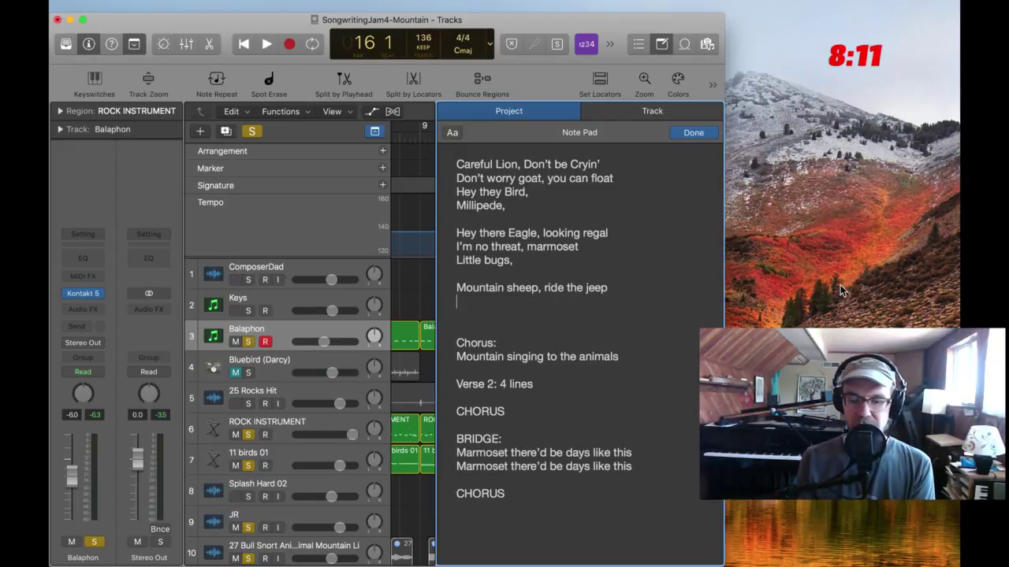
text(Th)
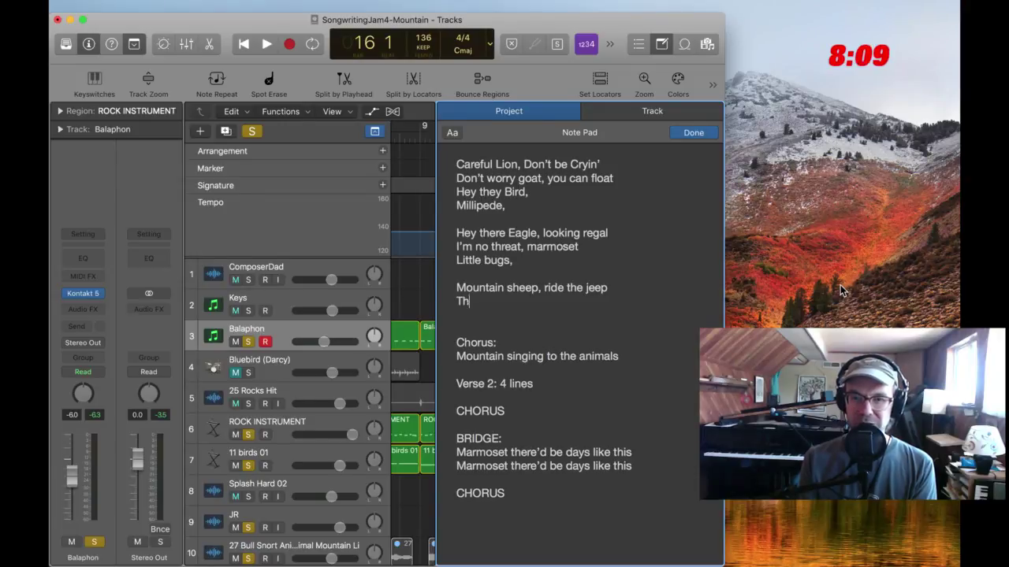
text(e herd of elks )
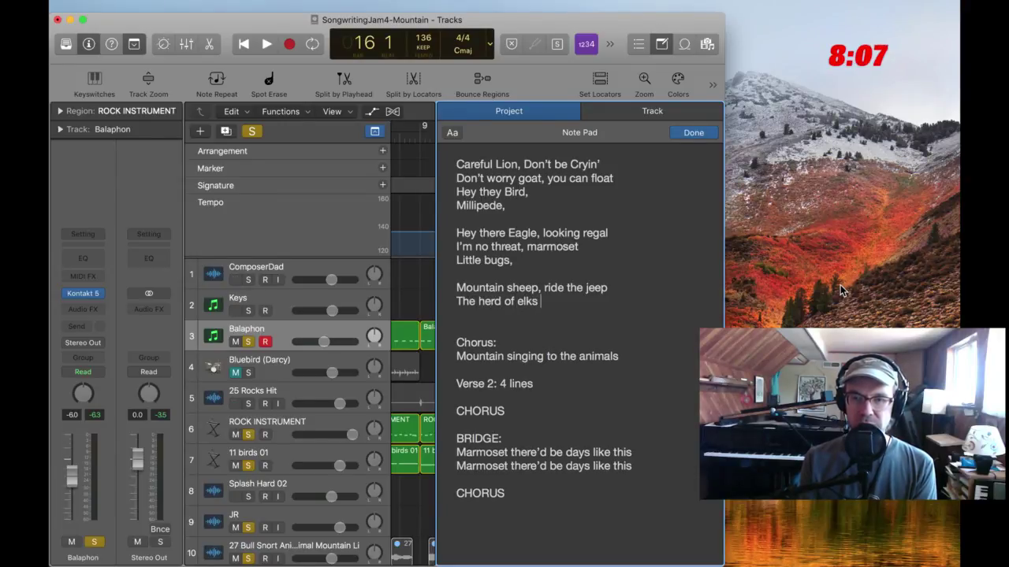
text(has a shiny)
key(alt+BackSpace)
key(alt+BackSpace)
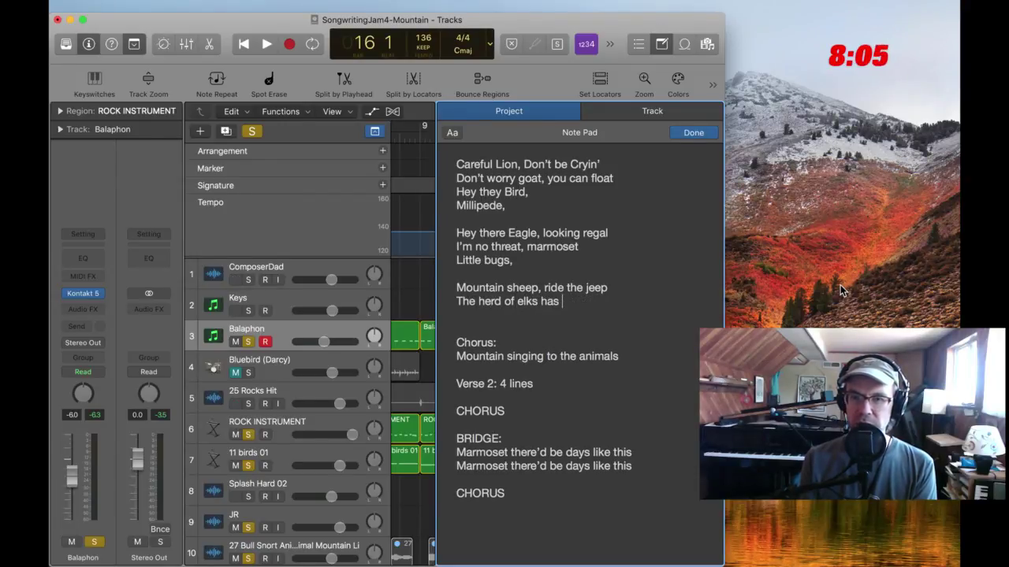
key(alt+BackSpace)
key(alt+BackSpace)
key(alt+BackSpace)
key(alt+BackSpace)
Write the lyric line "You herd of elks have shiny pelts" below the mountain sheep line and begin a new line
text(You )
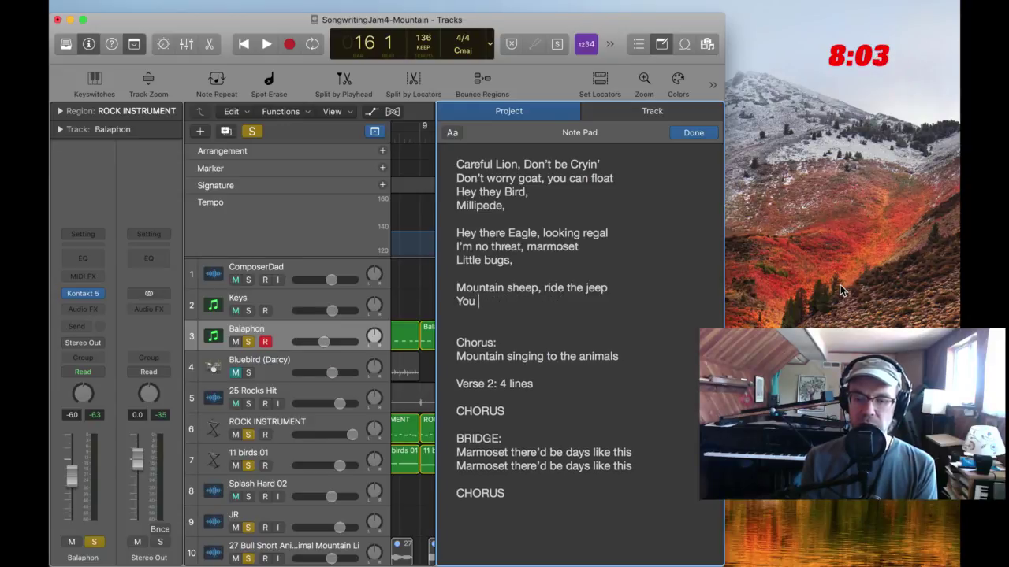
text(herd of elks h)
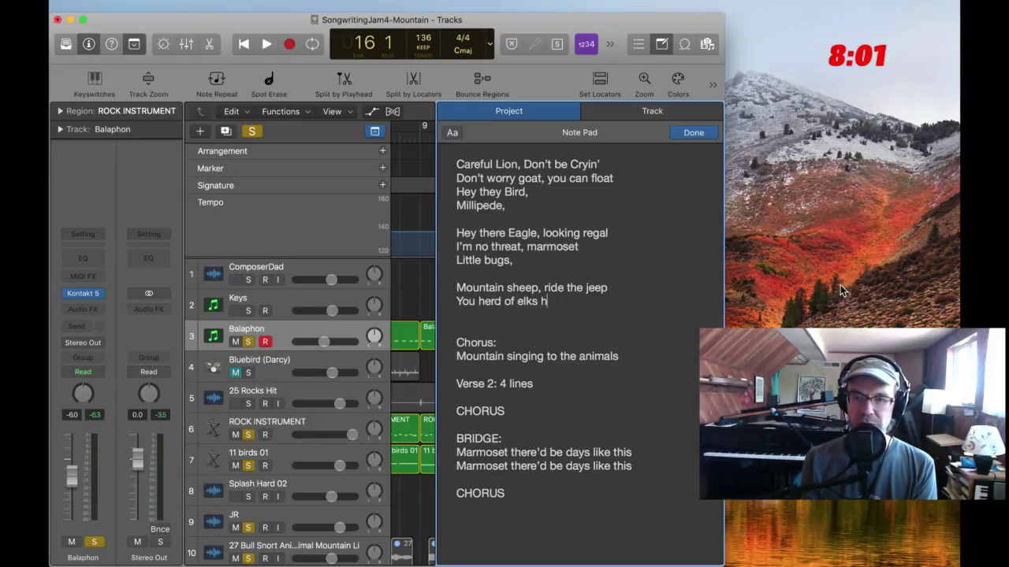
text(ave shiny pelts)
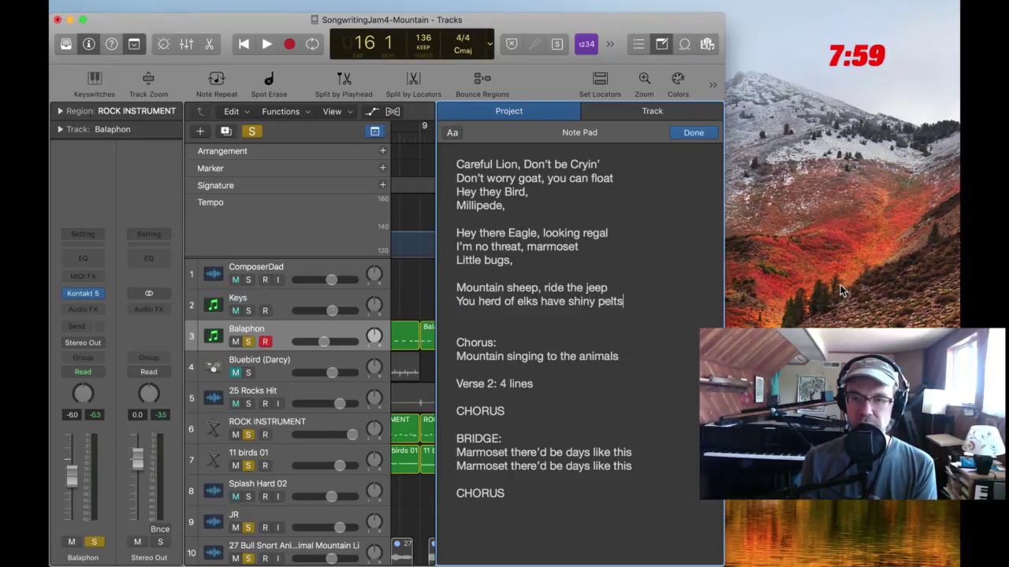
key(Return)
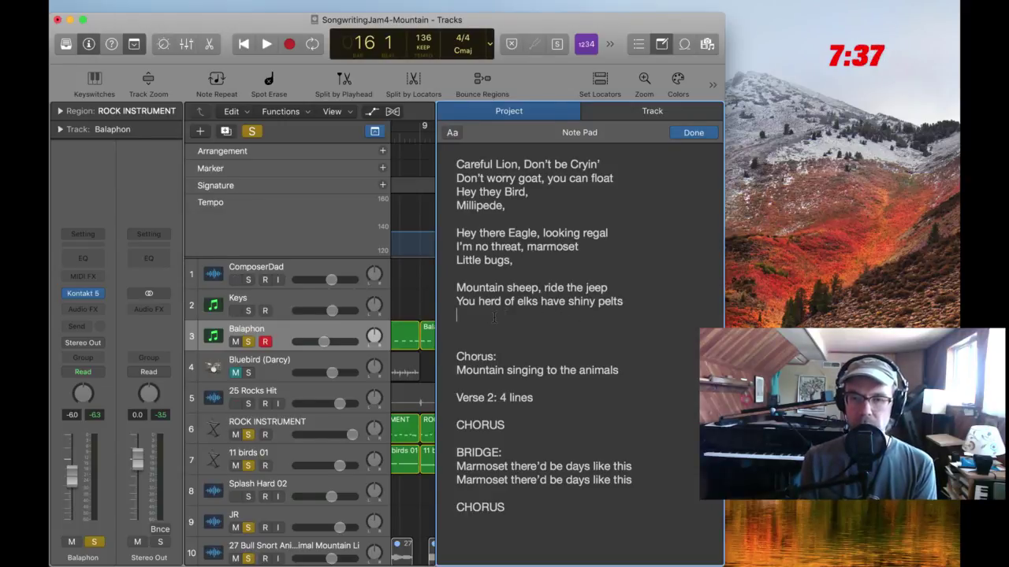
Write the lyric line "Hey there llama, are you a mama" below the elks line and begin a new line
text(Hey there lama ar)
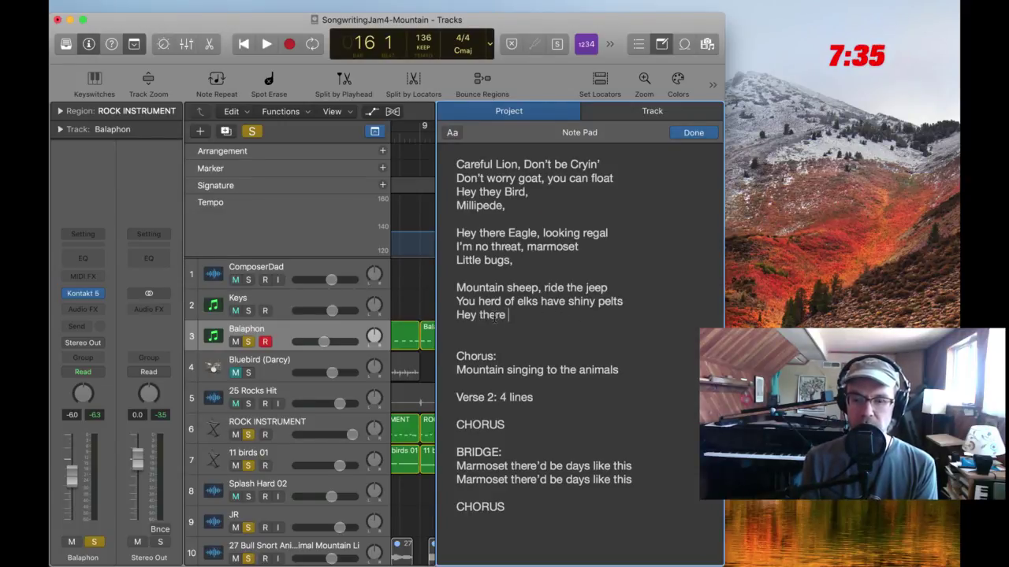
key(BackSpace)
key(BackSpace)
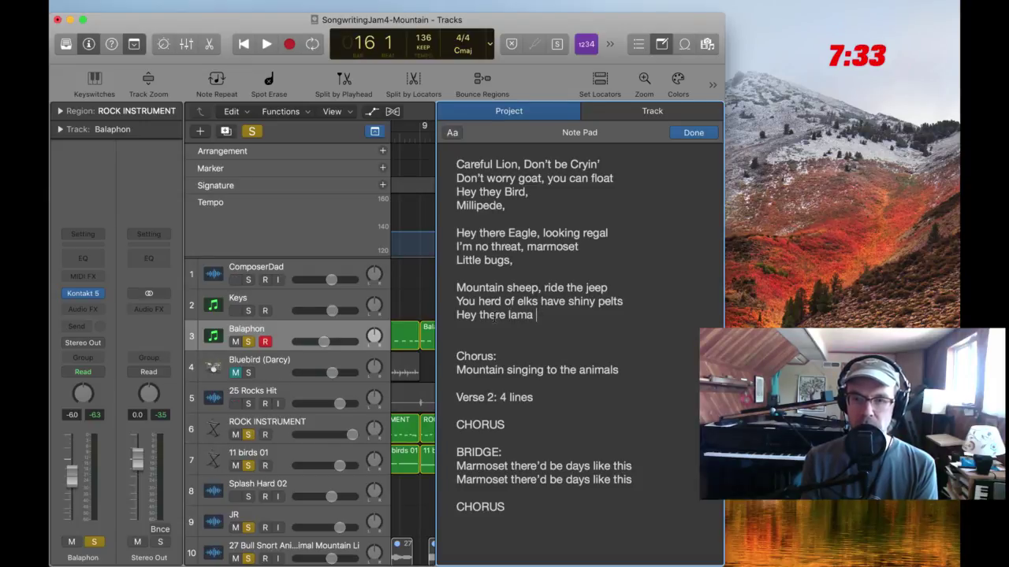
key(BackSpace)
key(BackSpace)
key(BackSpace)
text(, a)
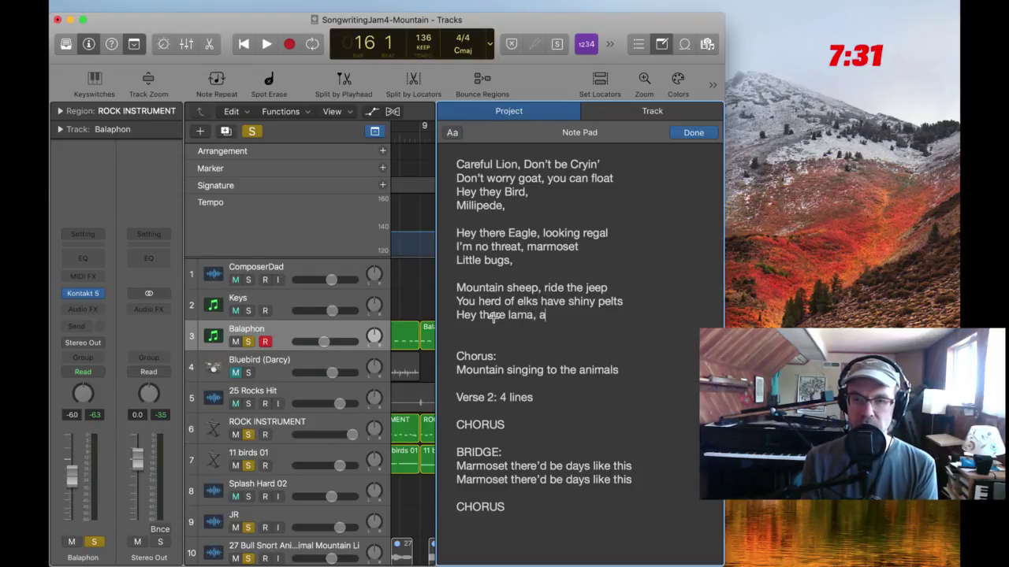
text(l)
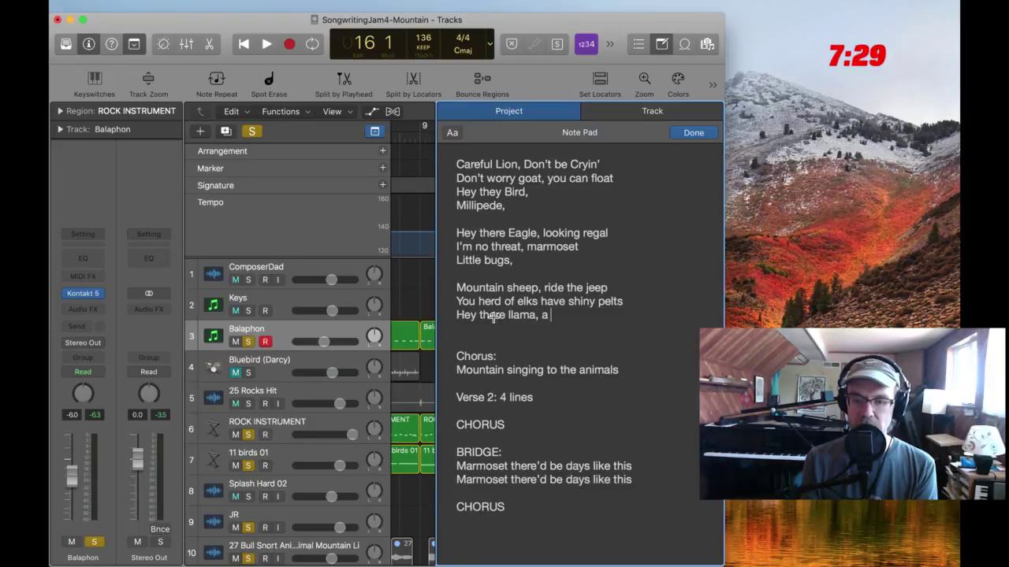
key(super+Right)
text(re you a mama)
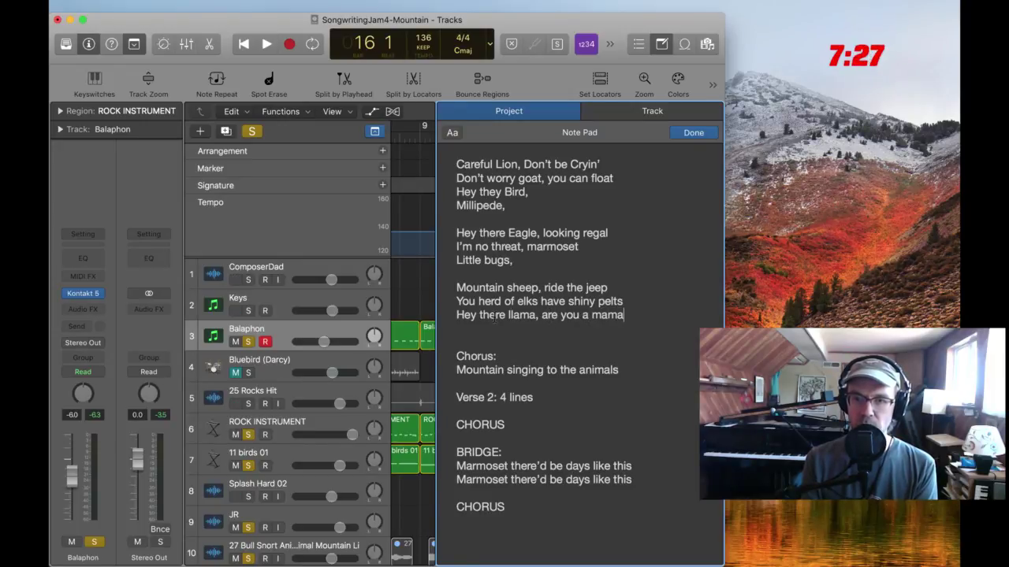
key(Return)
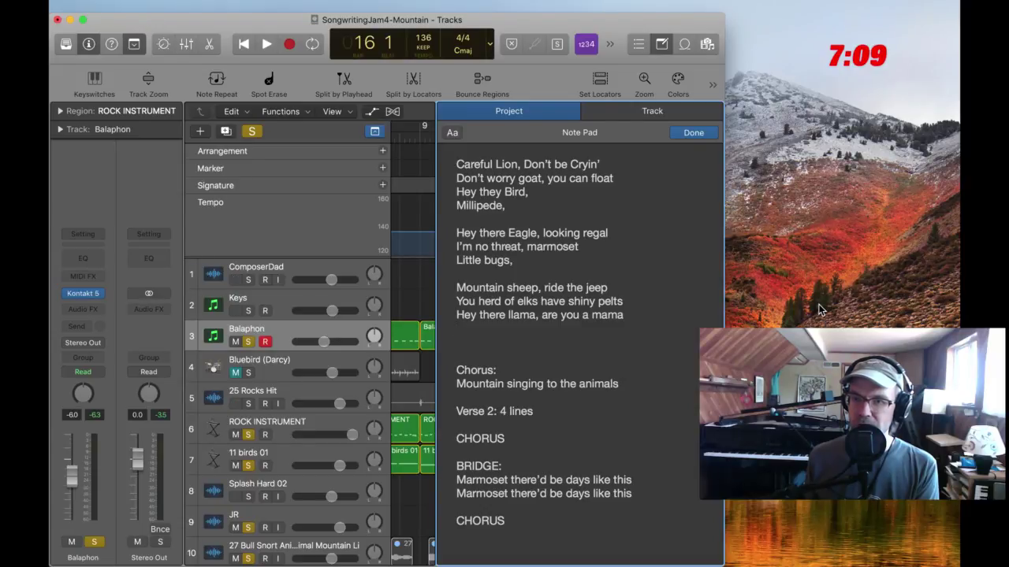
Write the lyric line "Baby bear you have lots of hair" below the llama line and remove the surplus blank line above the chorus
click(493, 335)
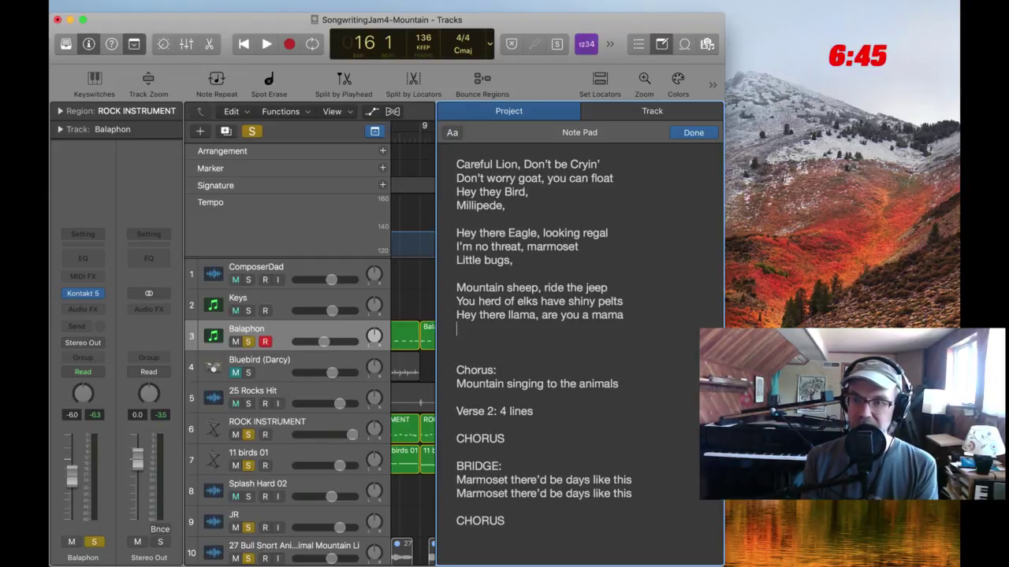
text(Baby )
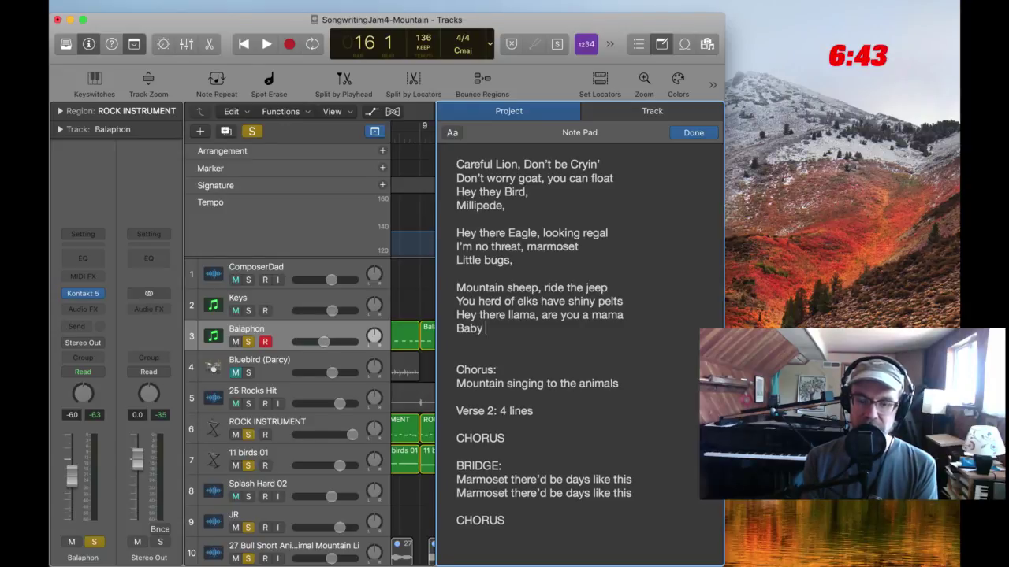
text(bear you have hon)
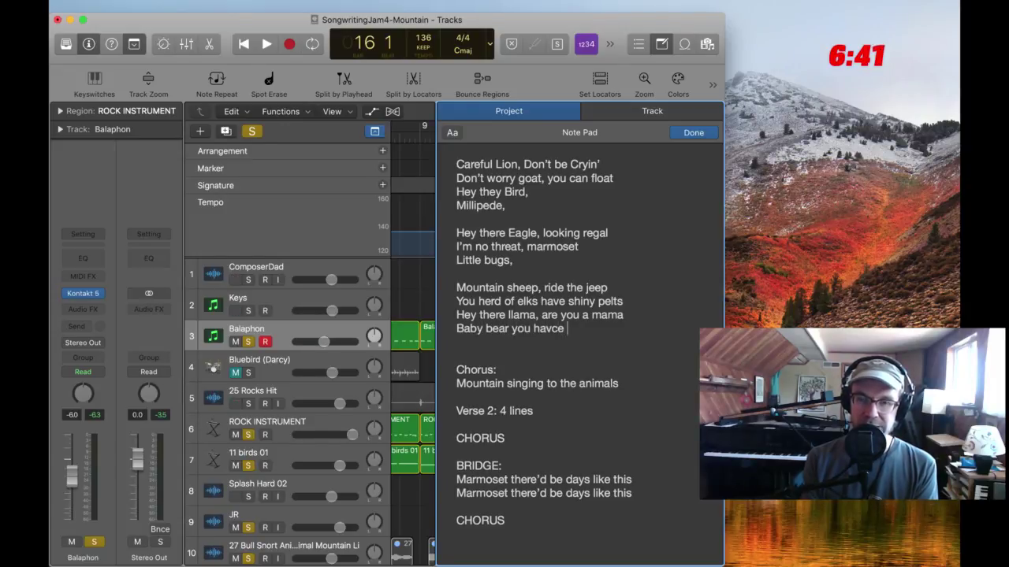
key(BackSpace)
key(BackSpace)
key(BackSpace)
key(BackSpace)
key(BackSpace)
key(BackSpace)
key(BackSpace)
key(BackSpace)
text(have )
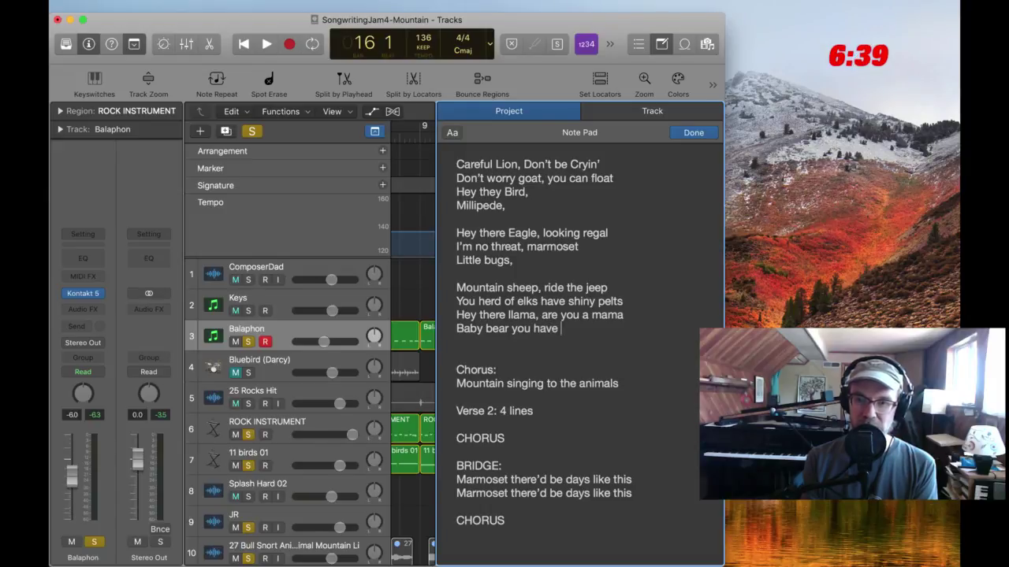
text(l)
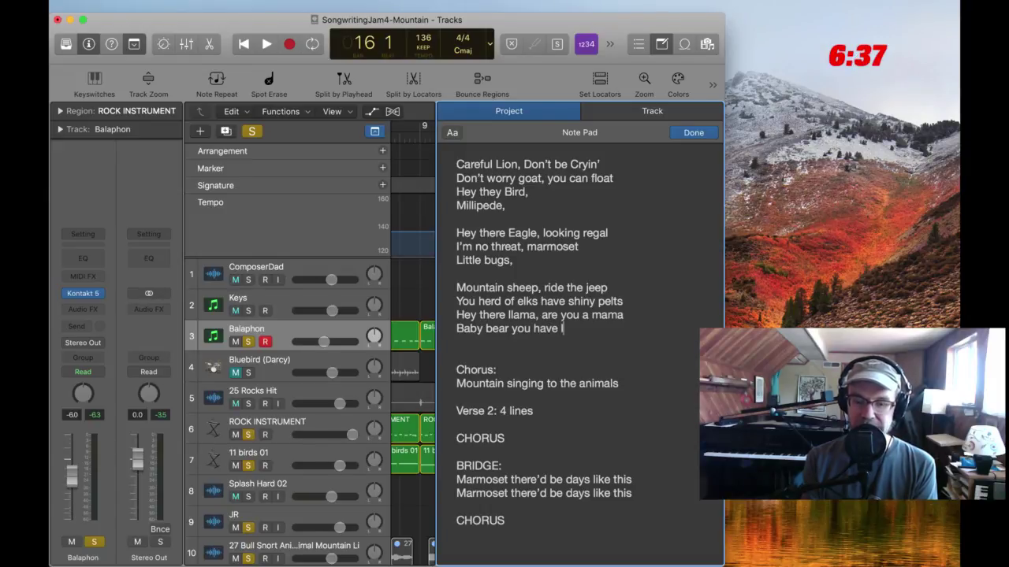
text(ots of hair)
key(Return)
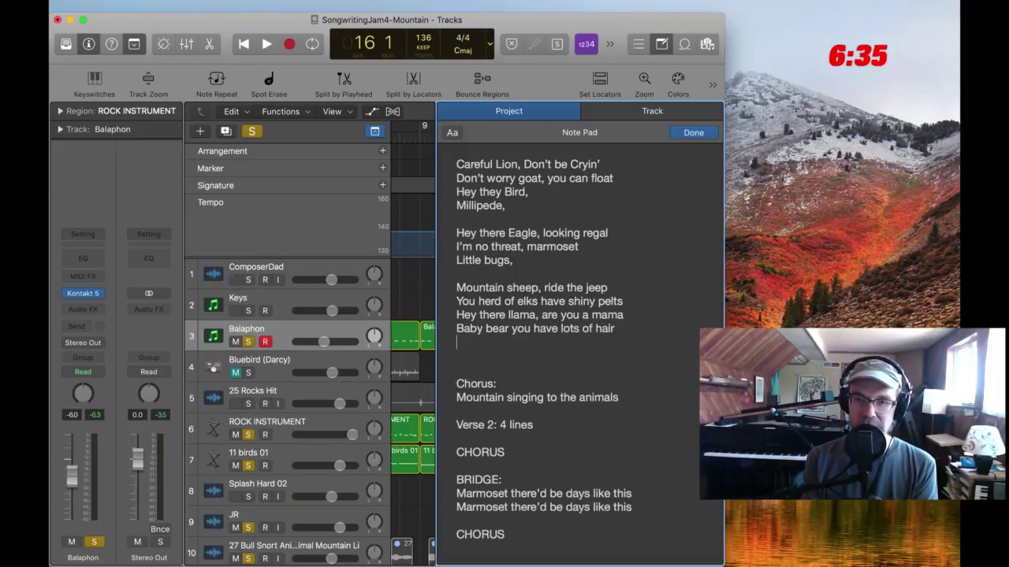
key(BackSpace)
key(Delete)
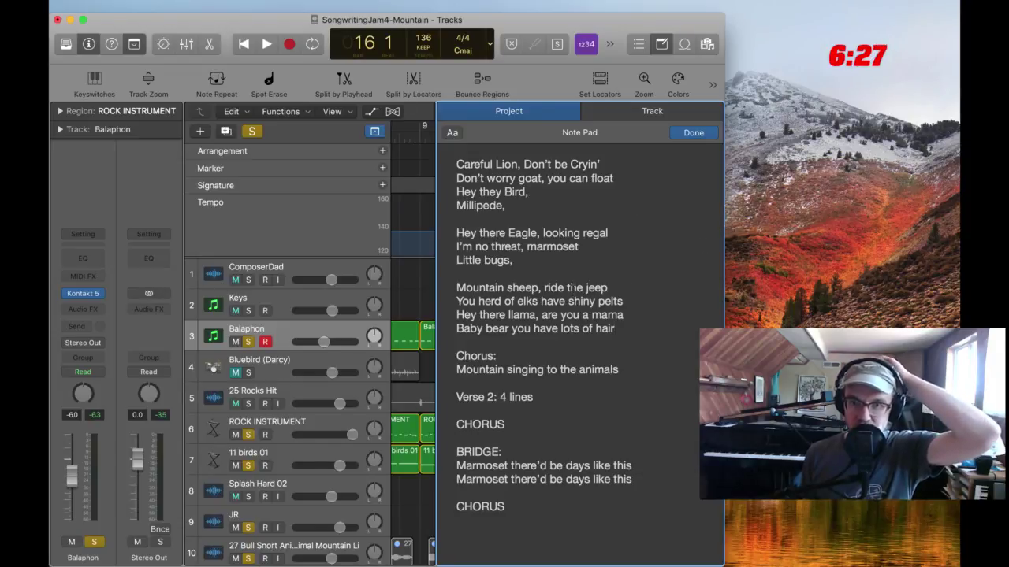
Complete the "Hey they Bird," lyric line in the first stanza with "what's the word"
click(539, 193)
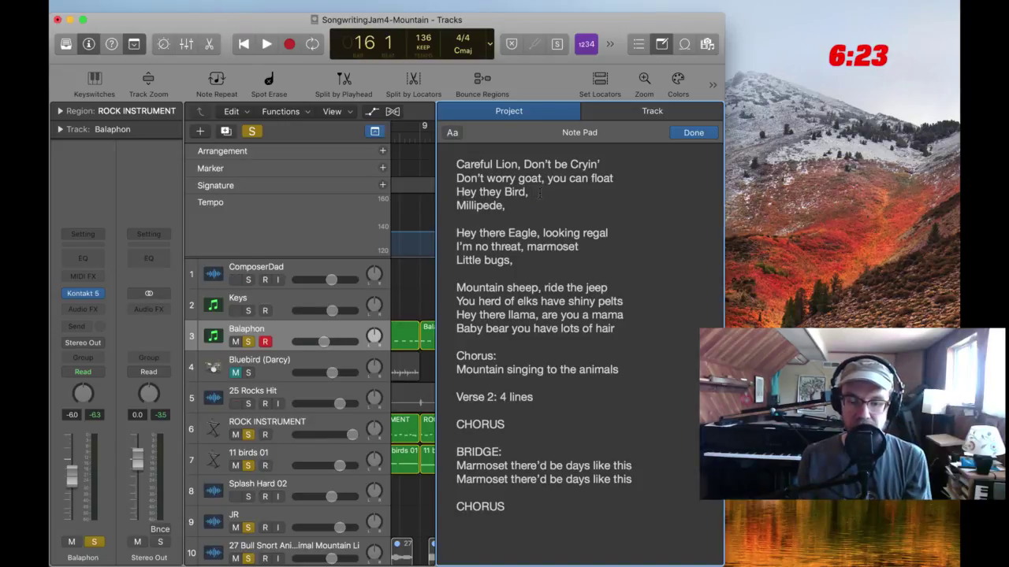
text(what's th)
key(BackSpace)
key(BackSpace)
key(BackSpace)
key(BackSpace)
text(a)
key(BackSpace)
key(BackSpace)
text(s the word)
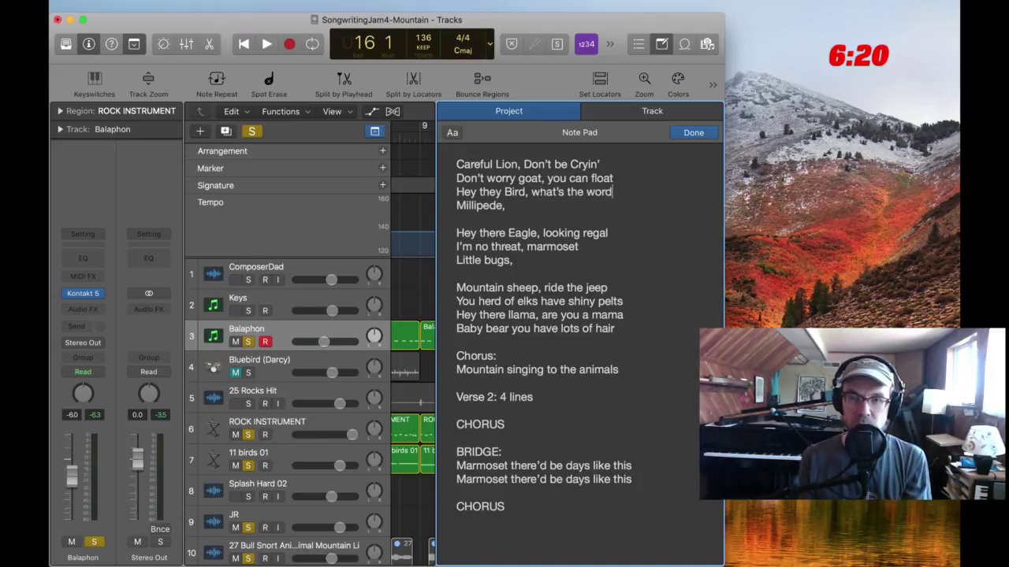
Complete the "Millipede," lyric line in the first stanza with "you're up to speed"
key(Down)
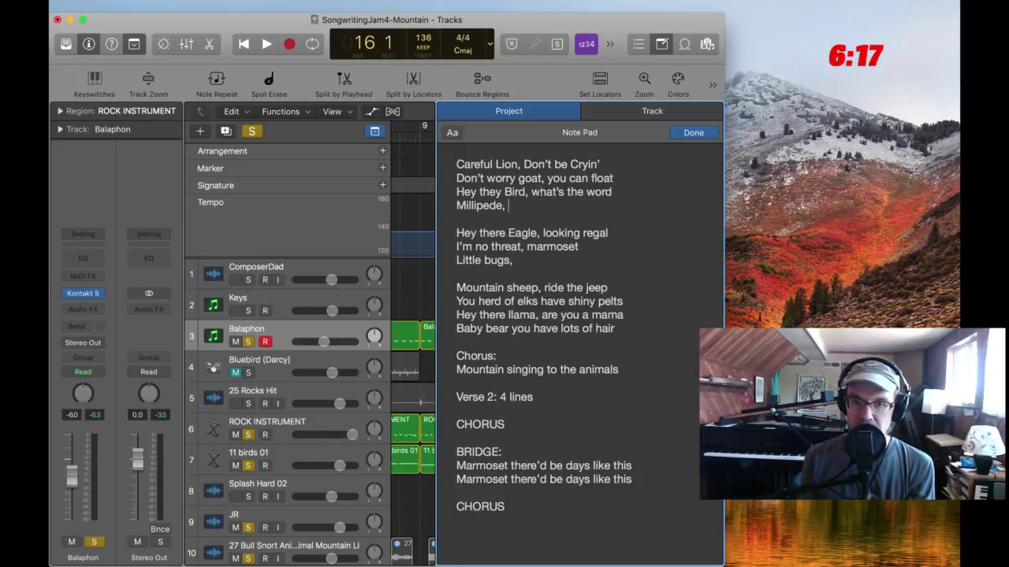
click(619, 330)
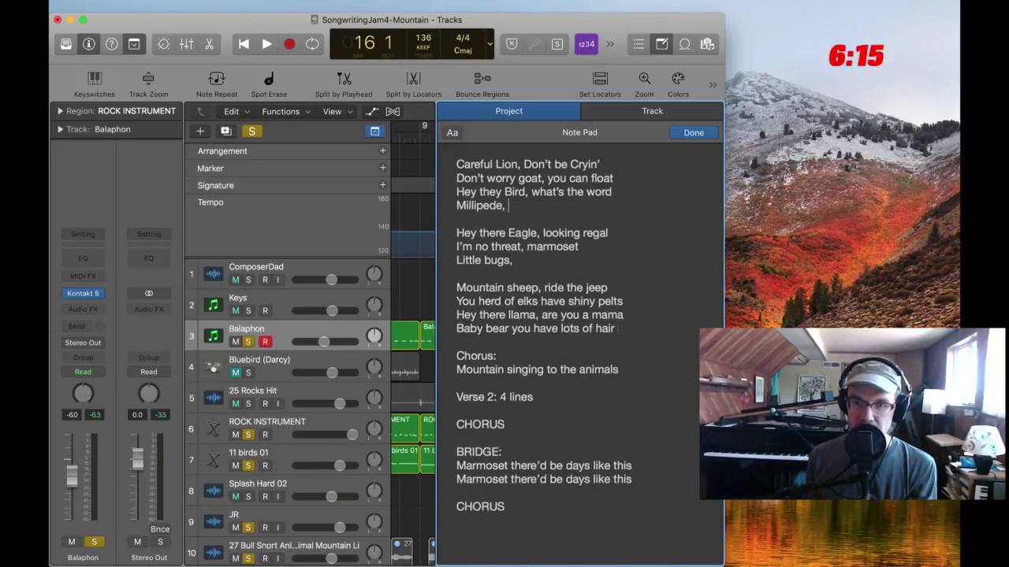
drag(619, 331, 447, 324)
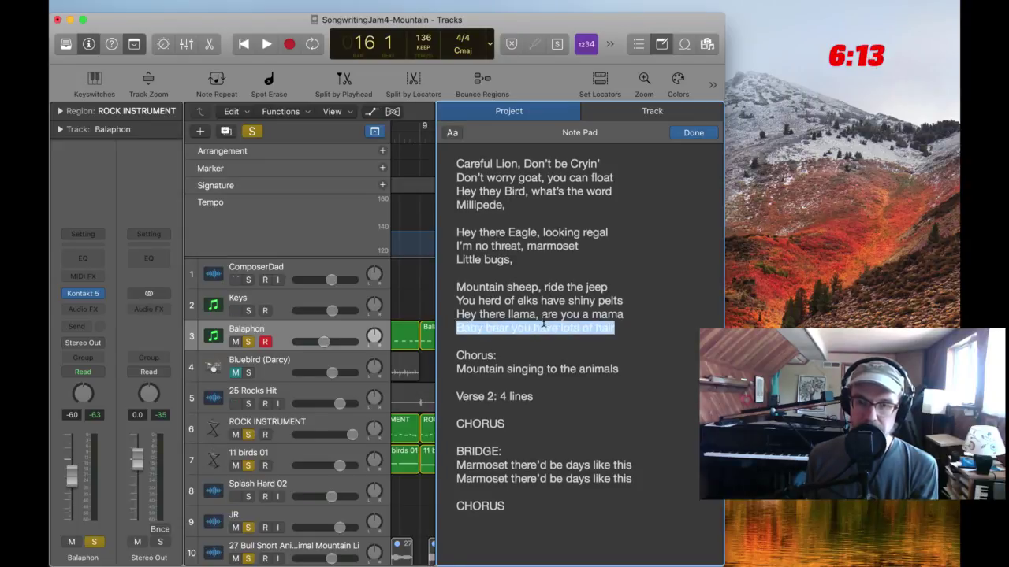
click(569, 326)
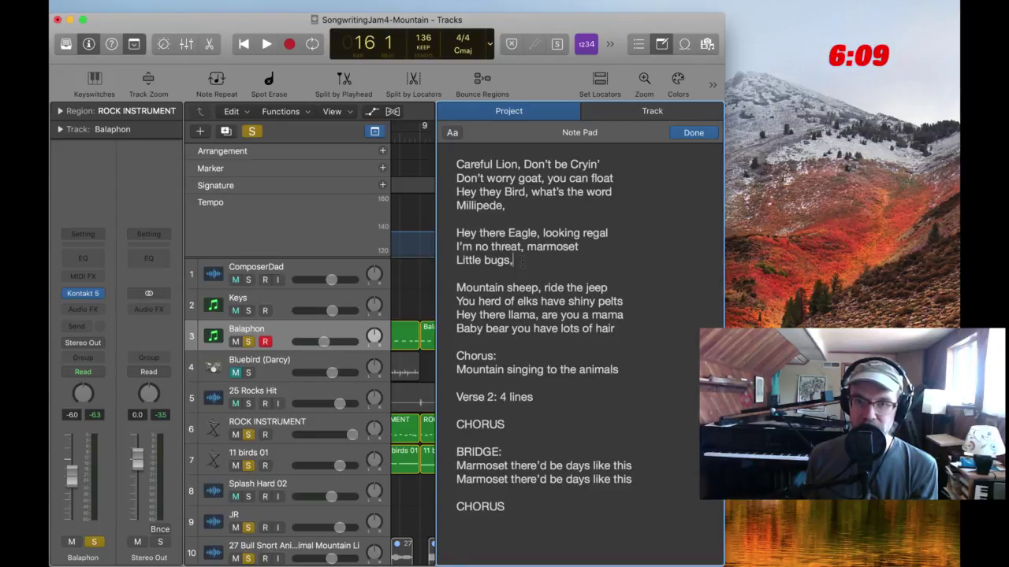
click(521, 205)
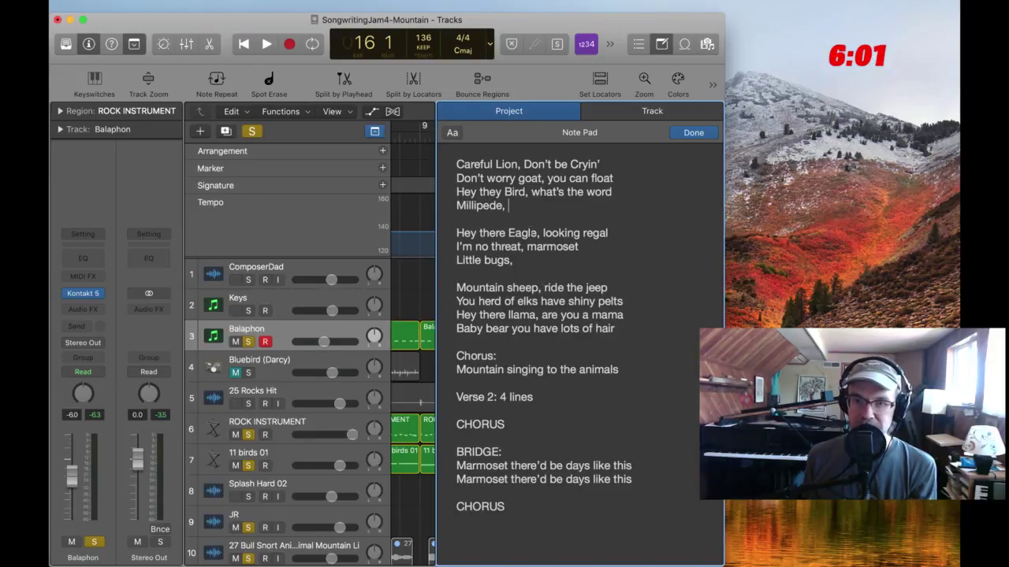
text(you're )
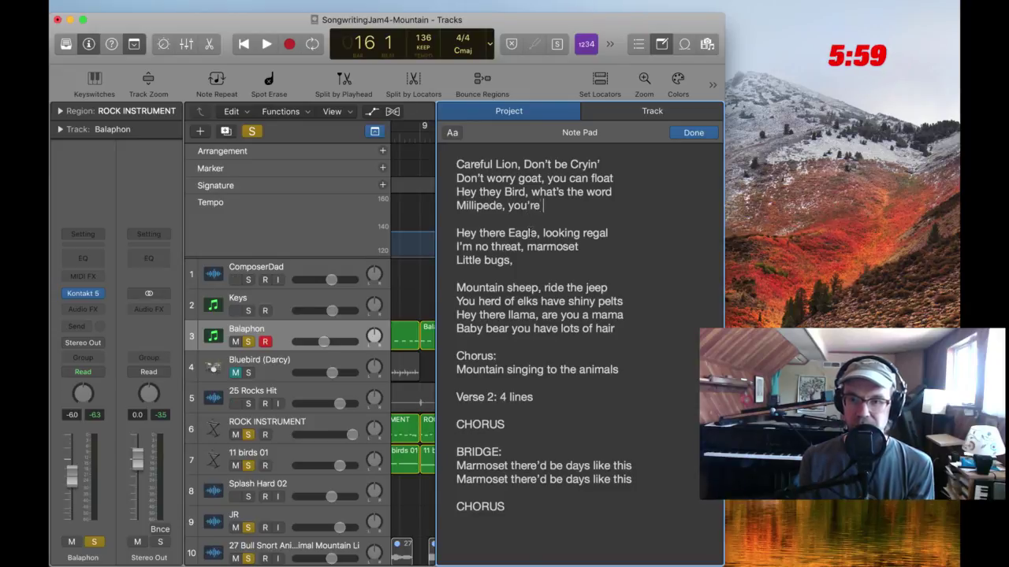
text(up to speed)
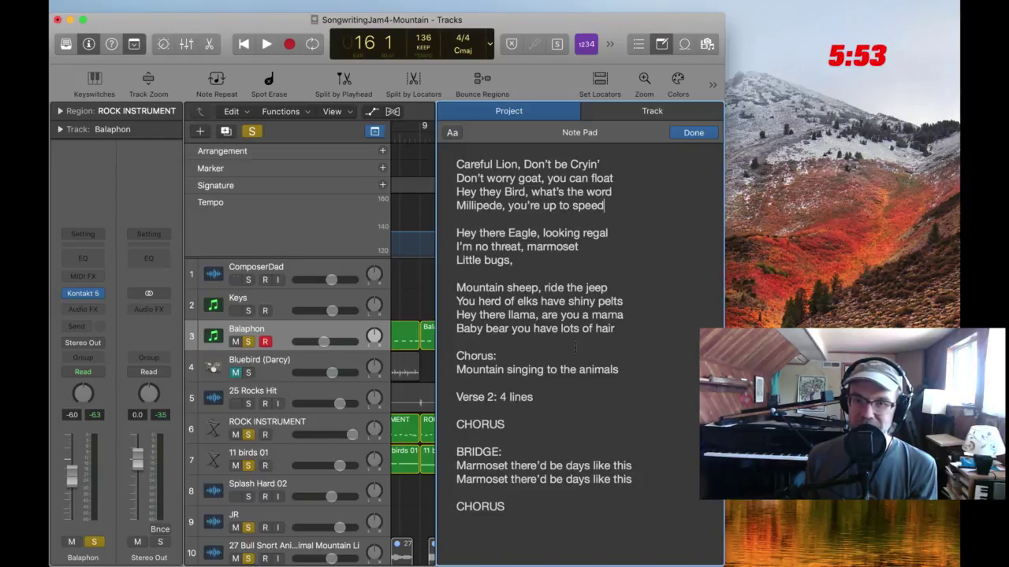
Try completing the "Little bugs," lyric line with "sewing rugs" and begin a new line below it
click(539, 258)
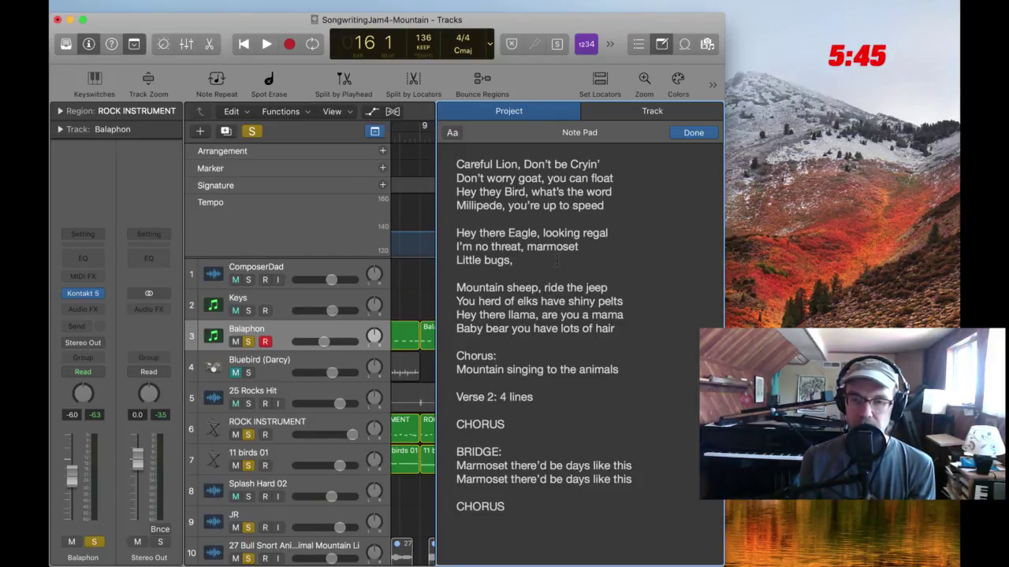
text(sewing rugs)
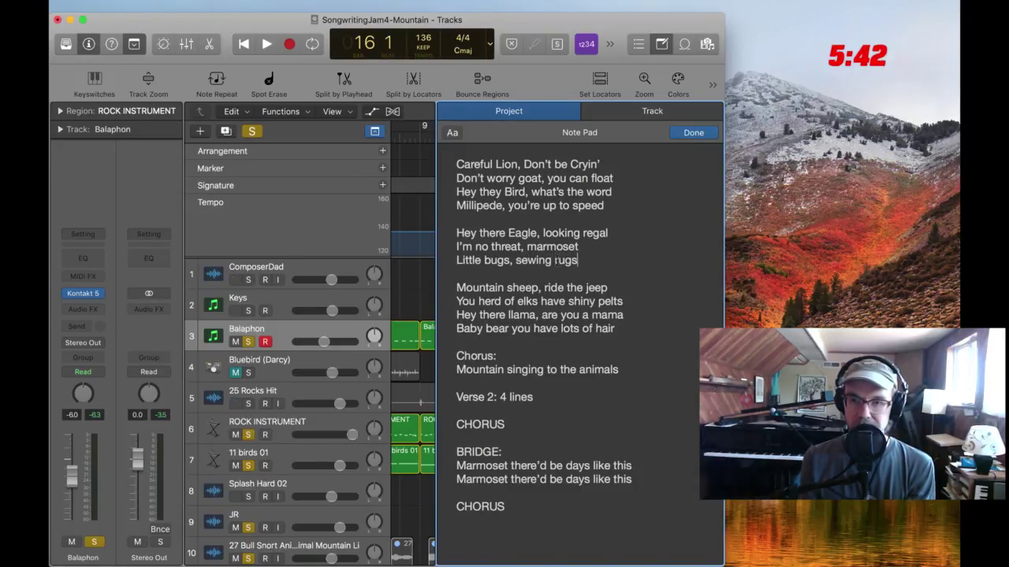
key(Return)
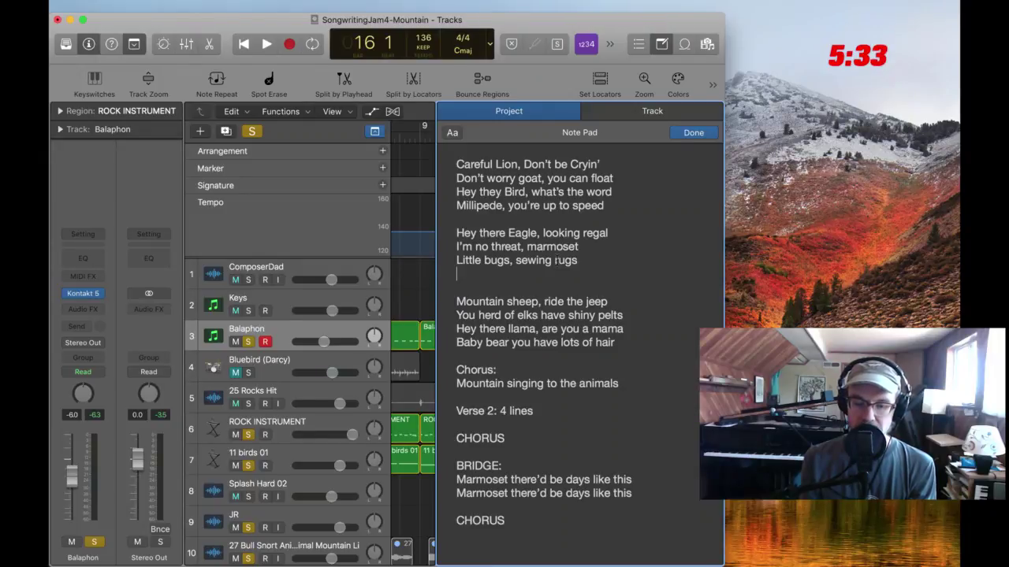
text(Hi there)
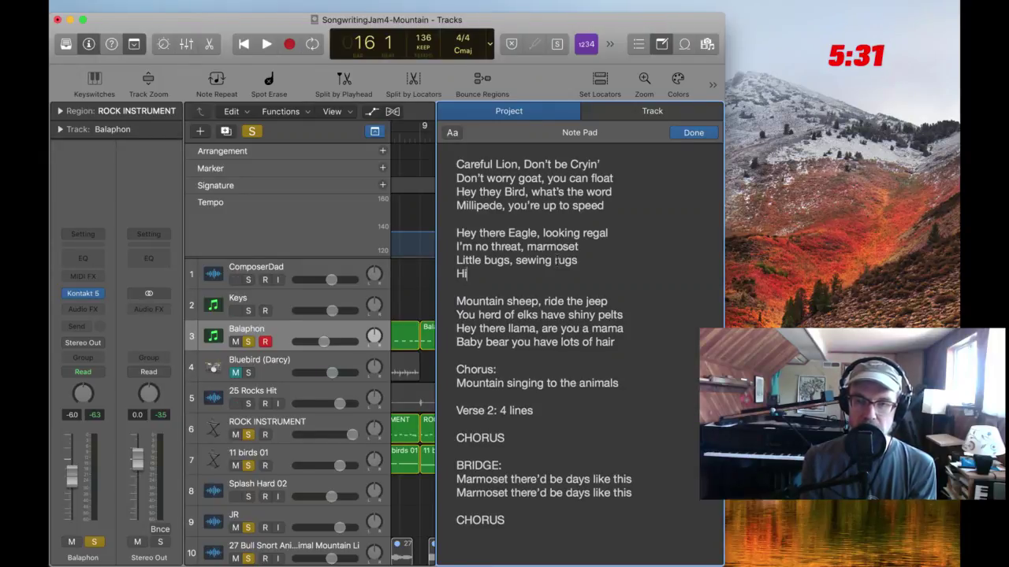
key(BackSpace)
key(BackSpace)
key(BackSpace)
key(BackSpace)
key(BackSpace)
key(BackSpace)
key(BackSpace)
key(BackSpace)
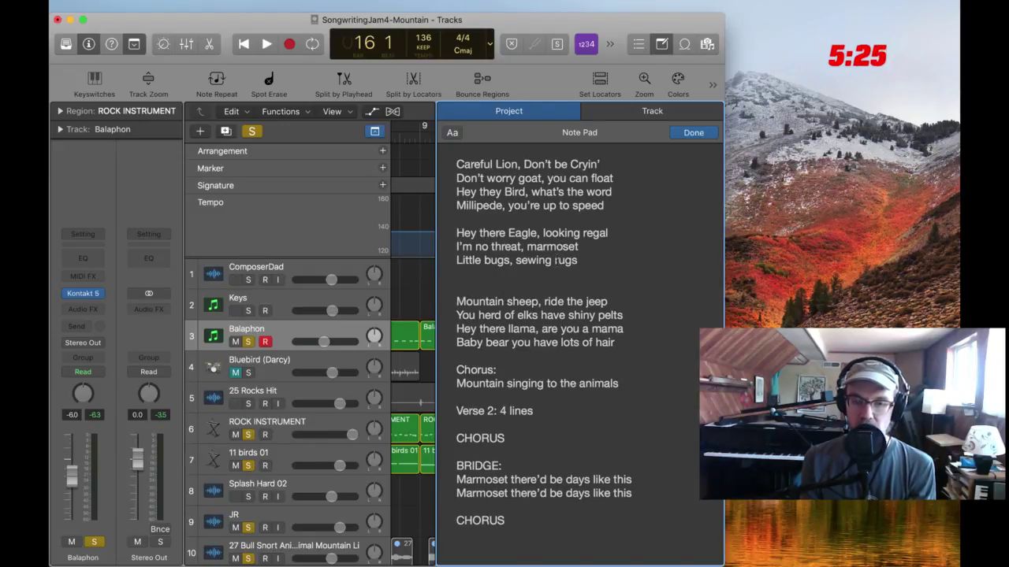
text(Rain)
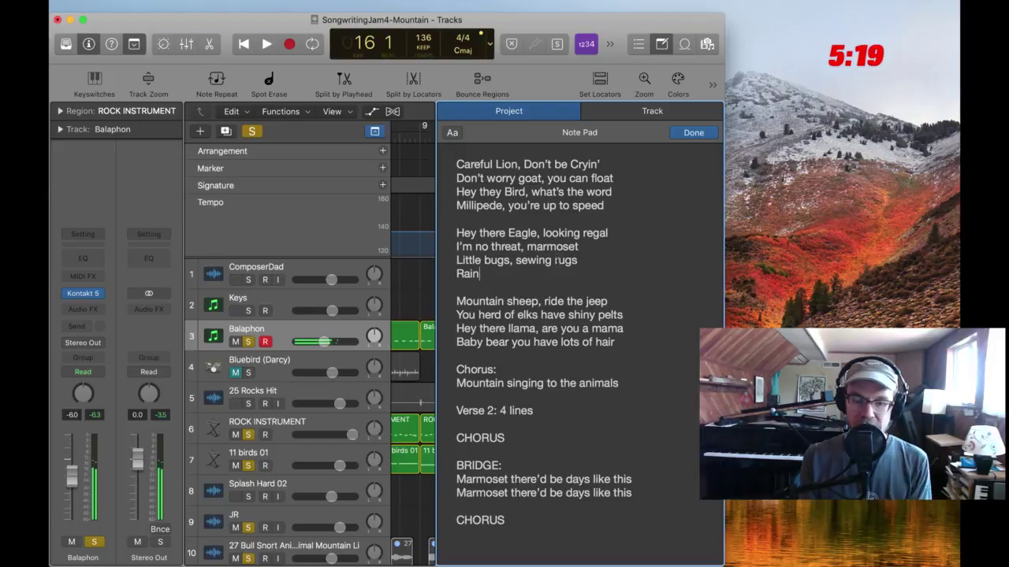
text(bow)
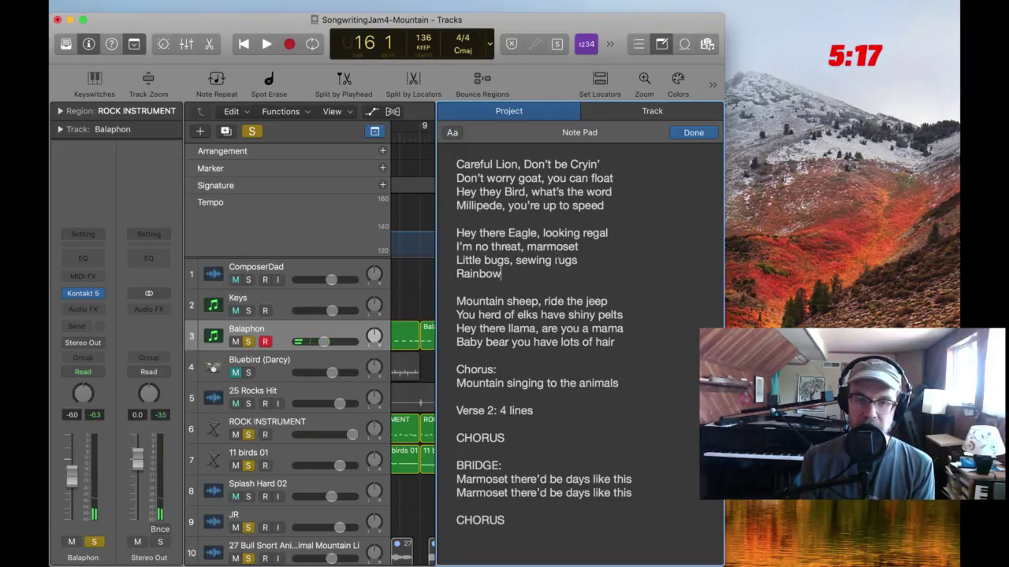
key(alt+BackSpace)
text(R)
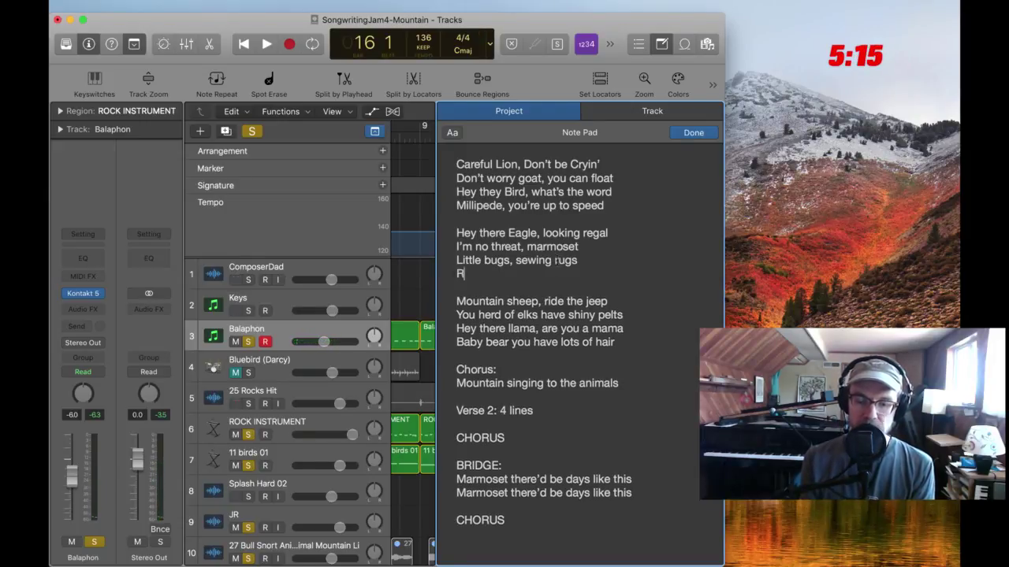
text(ainbow)
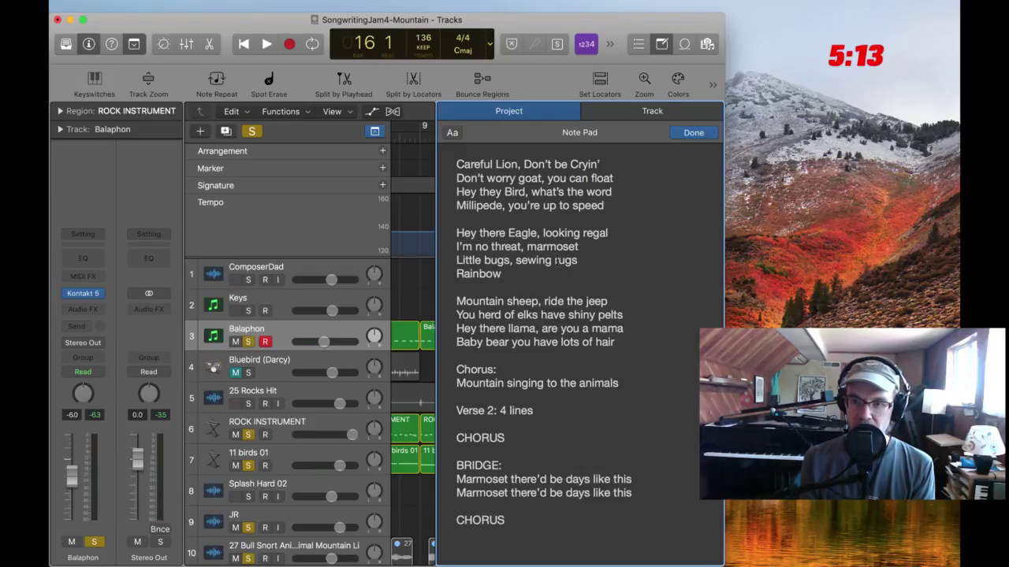
key(alt+BackSpace)
key(BackSpace)
Replace the little bugs line in the second stanza with "Little bugs giving hugs" and begin a new line
key(alt+BackSpace)
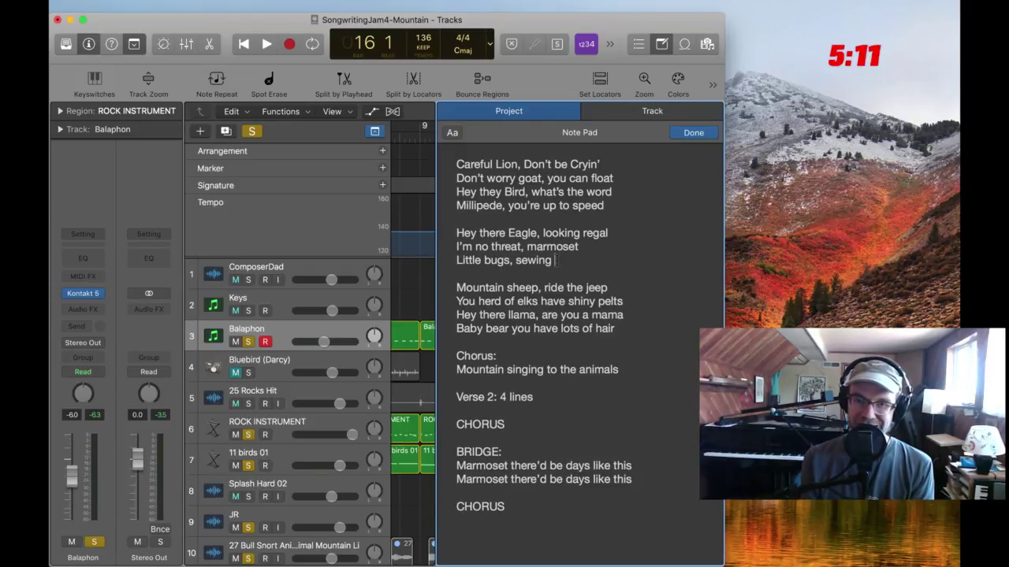
key(alt+BackSpace)
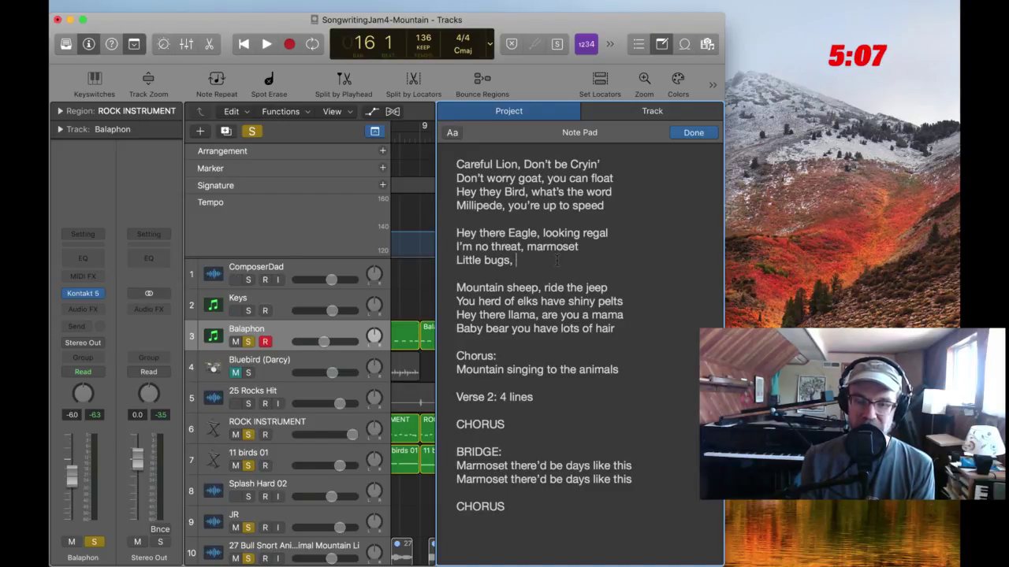
key(alt+BackSpace)
key(alt+BackSpace)
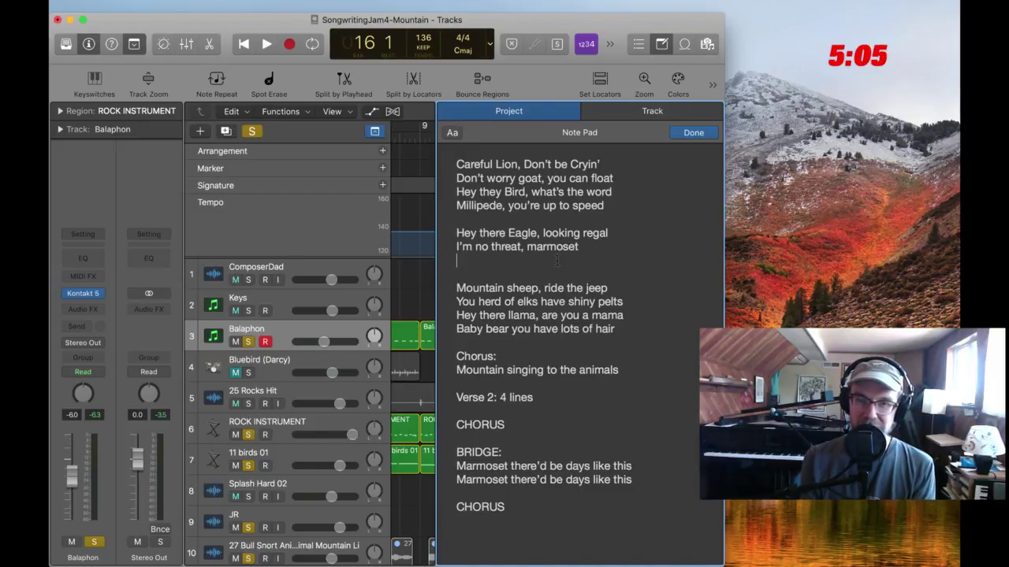
text(Lots o)
key(BackSpace)
key(alt+BackSpace)
text(Li)
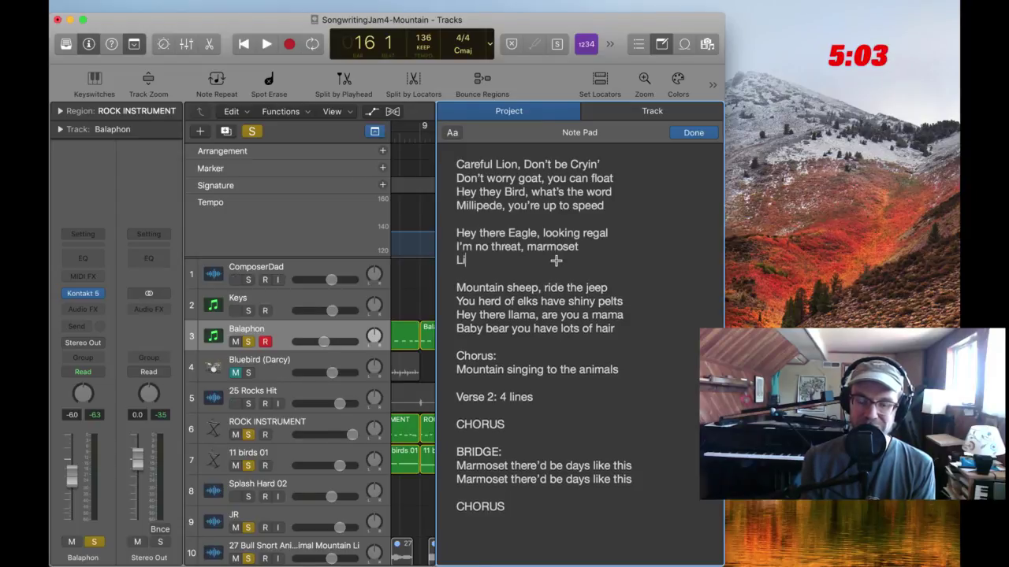
text(ttle bugs giv)
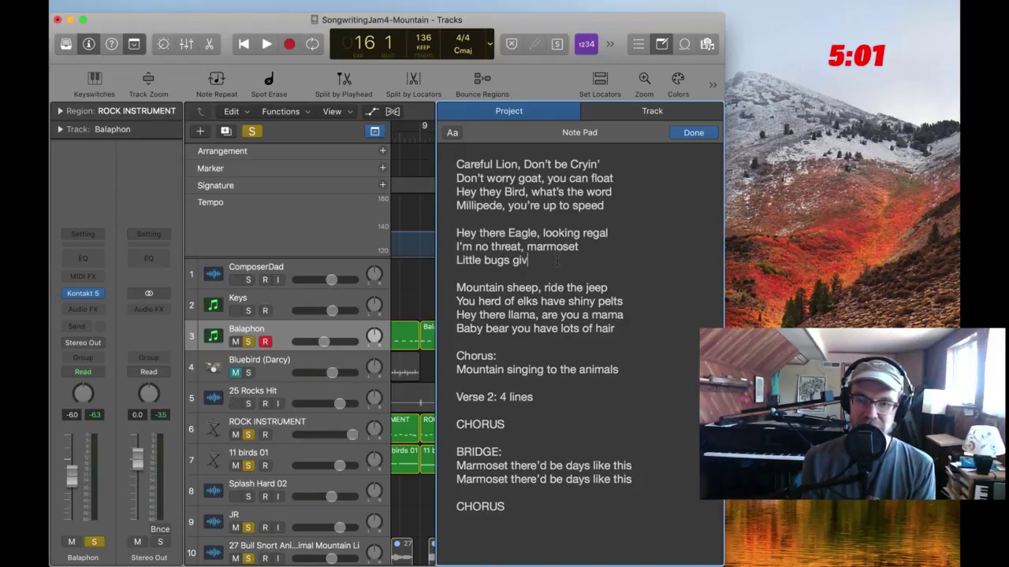
text(ing hugs)
key(Return)
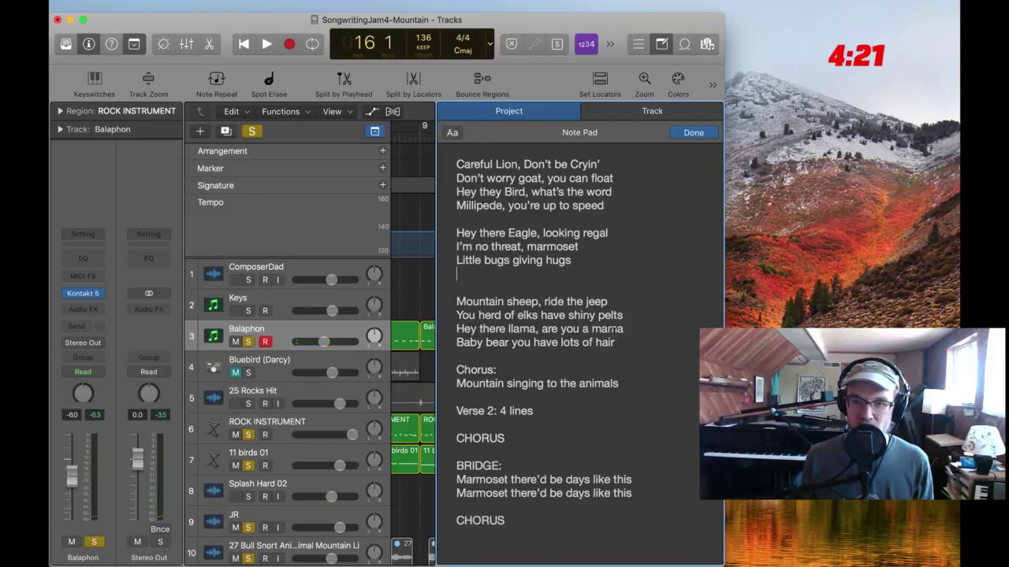
Move the line "Baby bear you have lots of hair" above the llama line in the third stanza
drag(614, 342, 457, 342)
key(super+c)
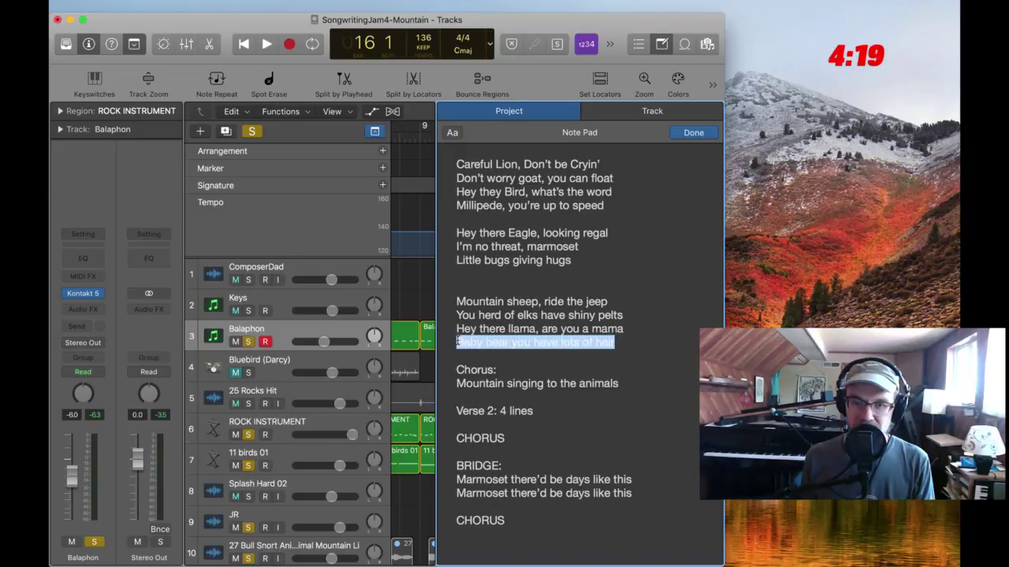
key(BackSpace)
click(457, 329)
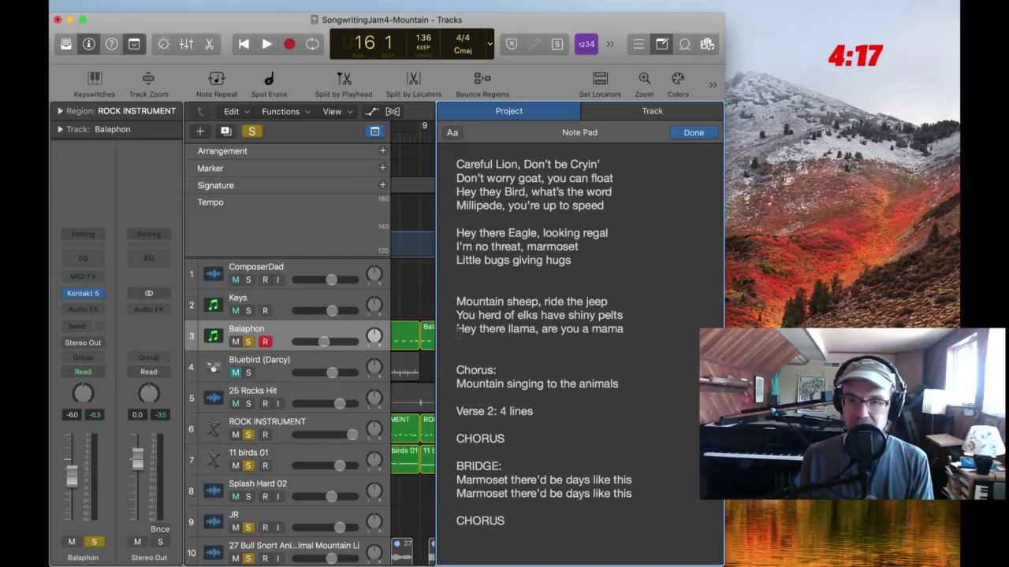
key(Return)
key(super+v)
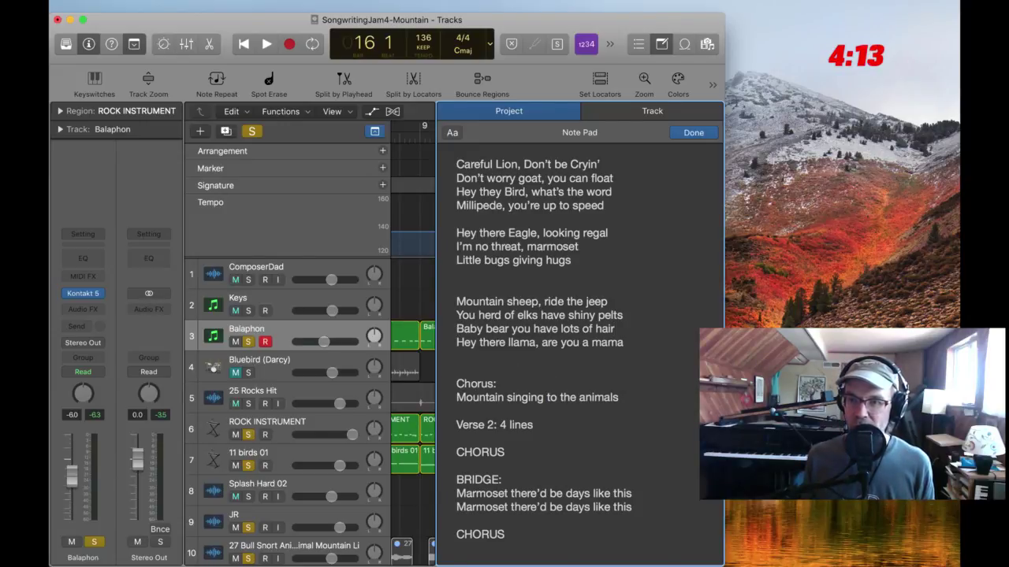
Try starting the second stanza's last line with "Hi there rabbit," and clear it
click(505, 274)
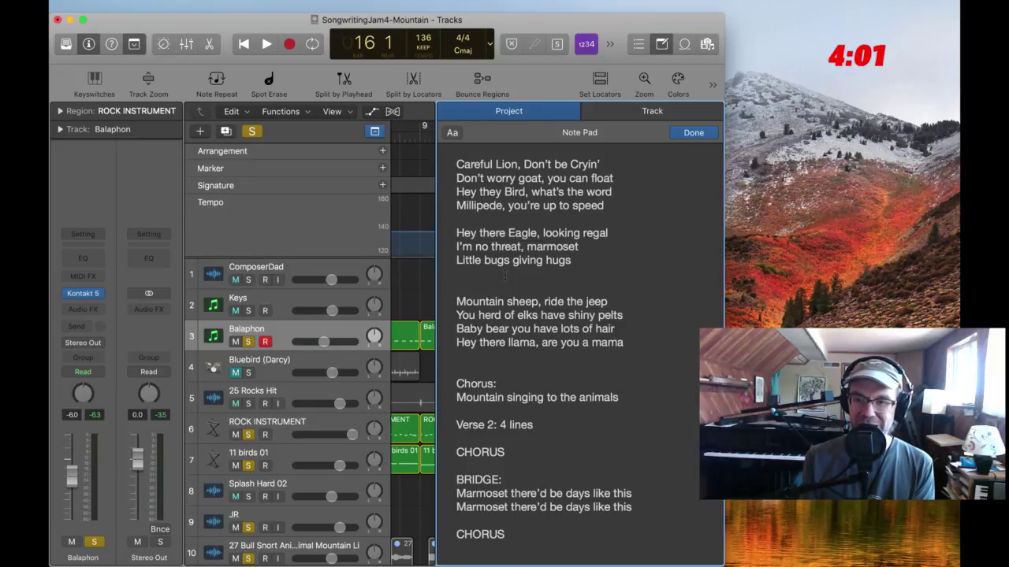
text(Hi ther)
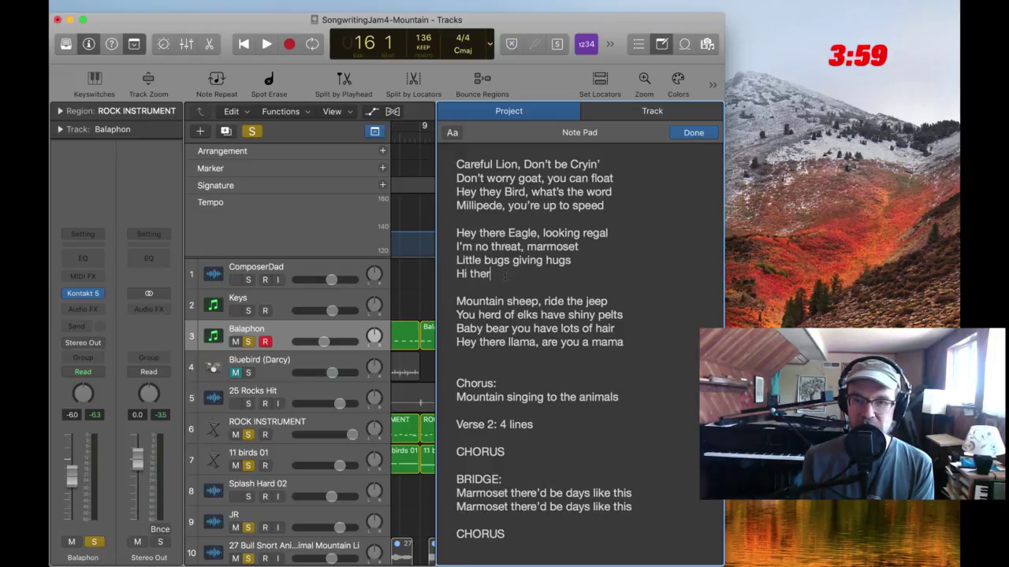
text(e rabbit,)
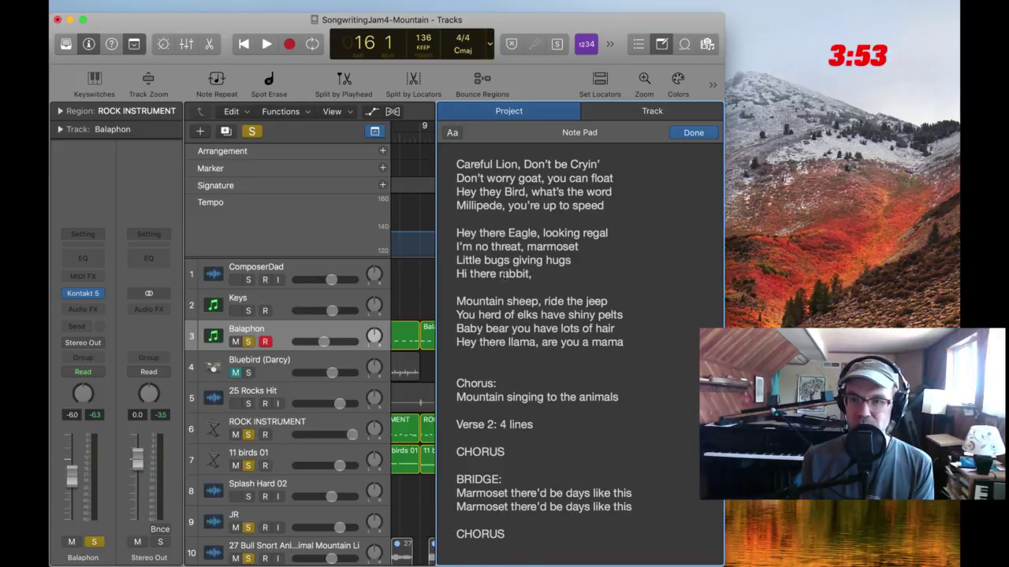
key(super+BackSpace)
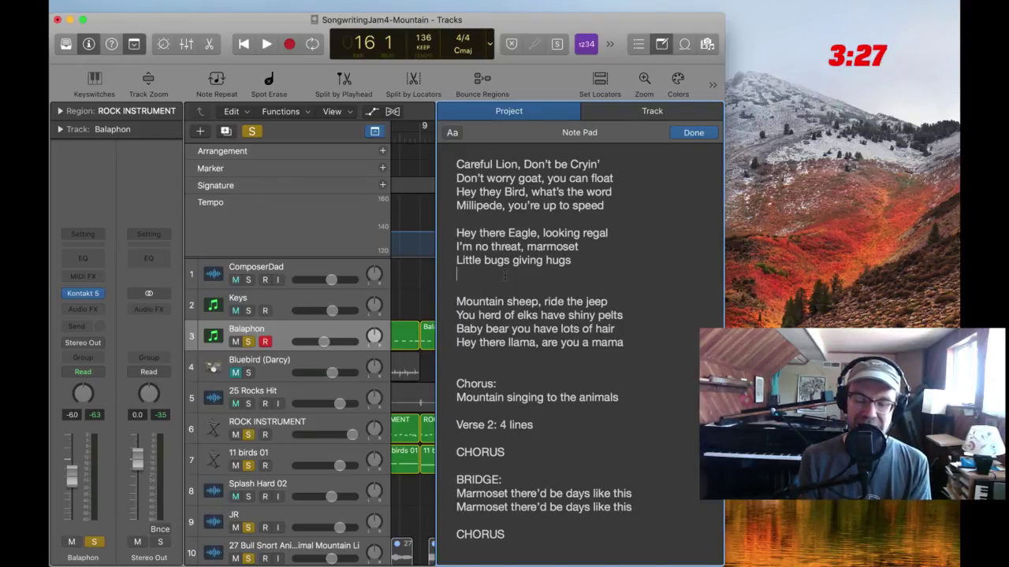
Try opening the second stanza's last line with "Snack" and with "Rabbit", clearing each attempt
text(Snack)
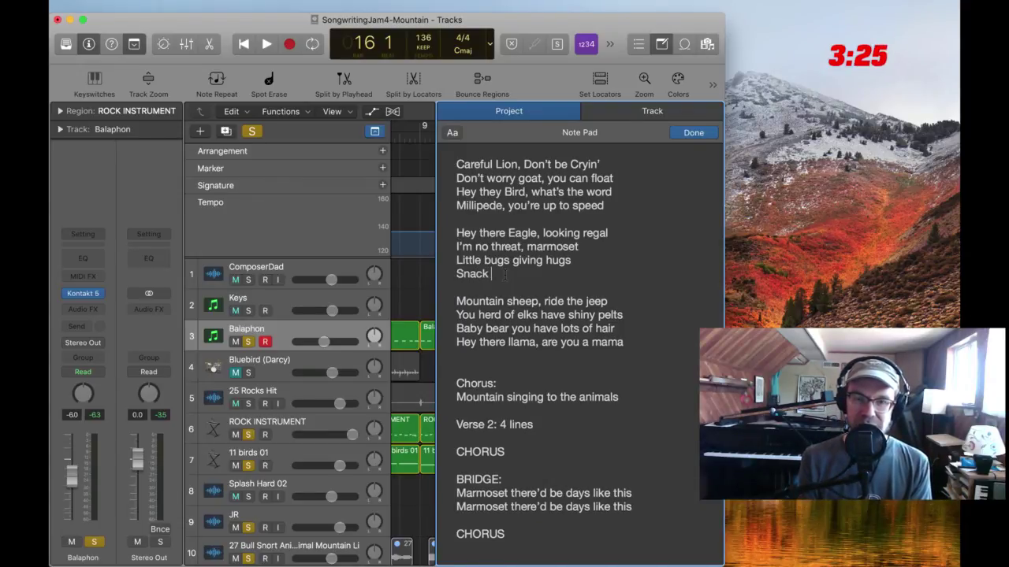
key(BackSpace)
key(BackSpace)
key(BackSpace)
key(BackSpace)
key(BackSpace)
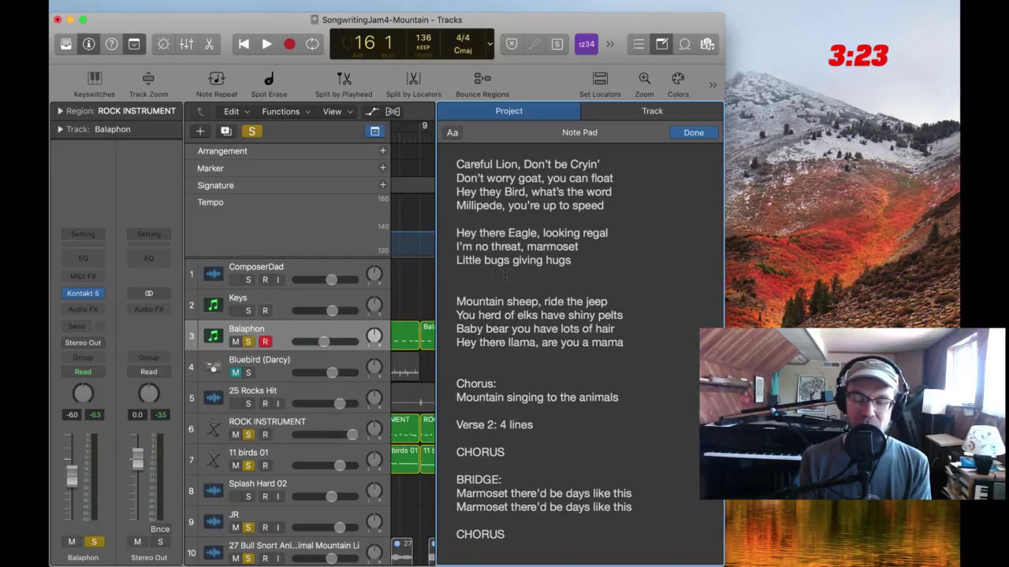
text(Rabbit)
key(BackSpace)
key(BackSpace)
key(BackSpace)
key(BackSpace)
key(BackSpace)
key(BackSpace)
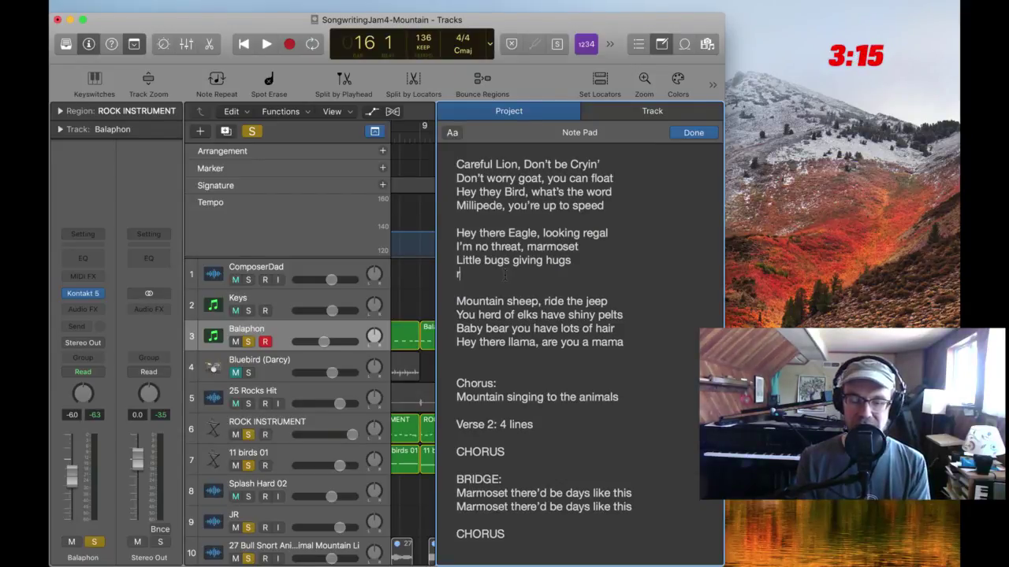
Try opening the second stanza's last line with lowercase "rabbit" and erase it
text(rabbit)
key(BackSpace)
key(BackSpace)
key(BackSpace)
key(BackSpace)
key(BackSpace)
key(BackSpace)
text(rabbit)
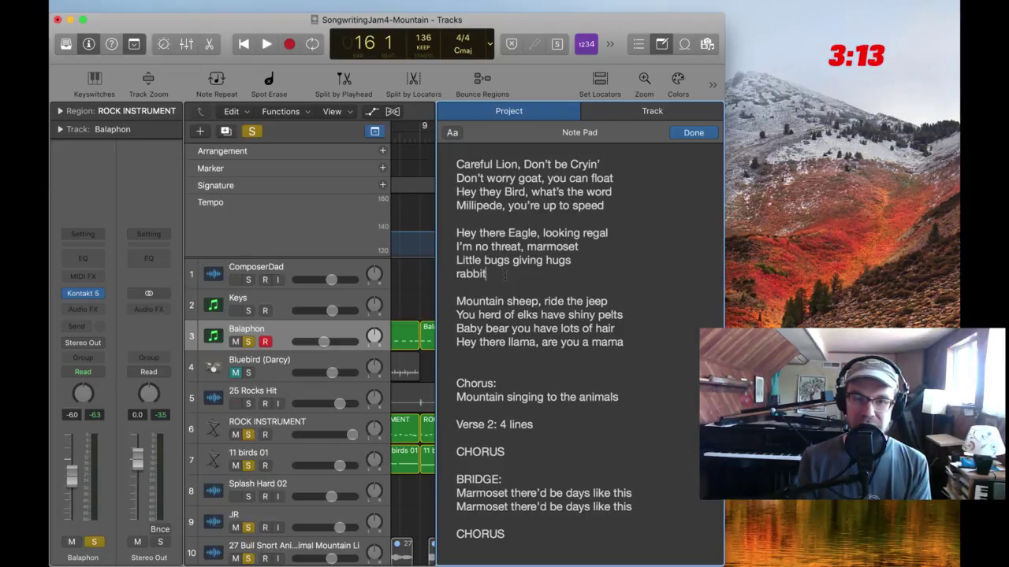
key(BackSpace)
key(BackSpace)
key(BackSpace)
key(BackSpace)
key(BackSpace)
key(BackSpace)
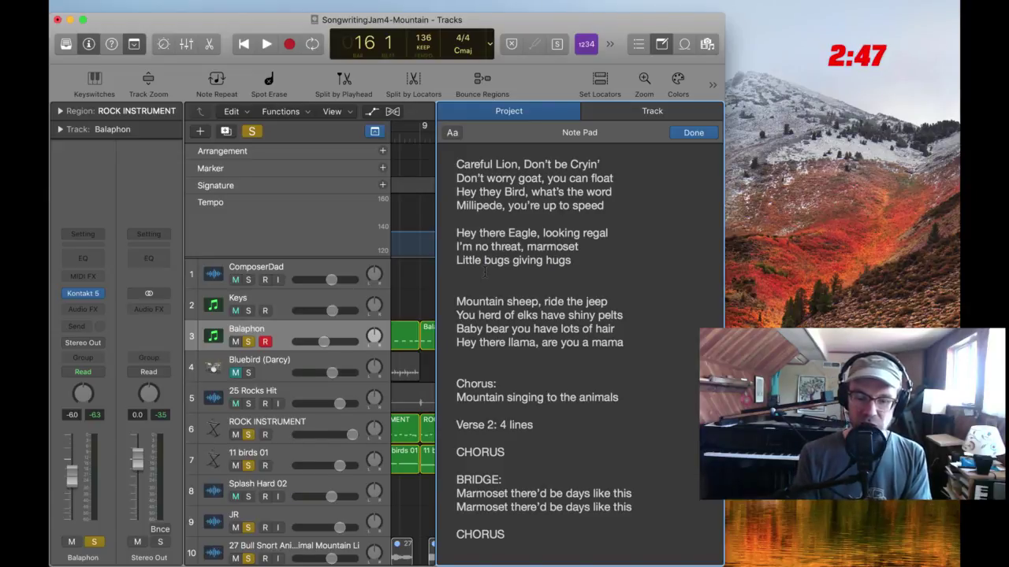
Try opening the second stanza's last line with "Do you want" and erase it
text(do you)
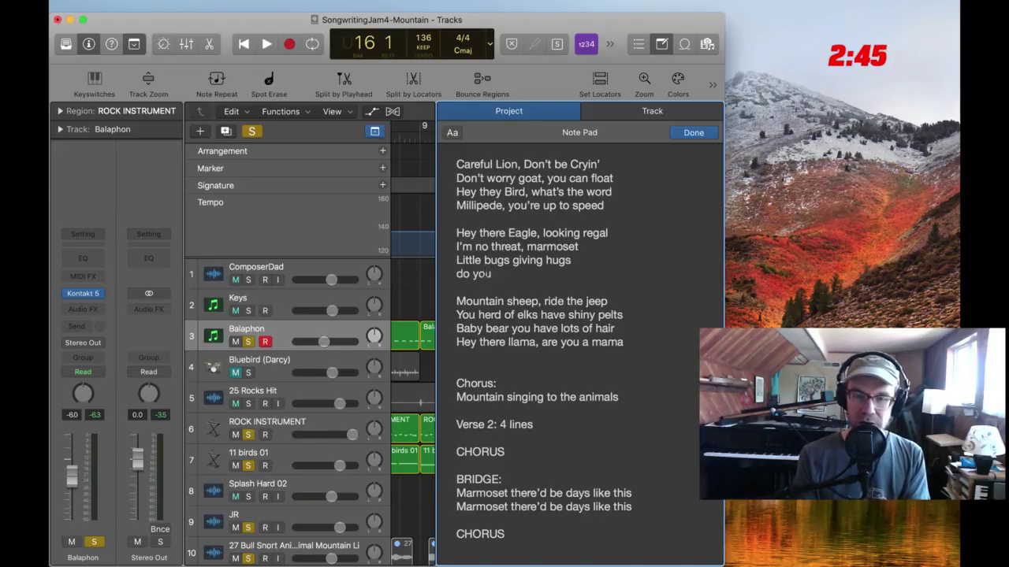
key(BackSpace)
key(BackSpace)
key(BackSpace)
key(BackSpace)
key(BackSpace)
key(BackSpace)
key(BackSpace)
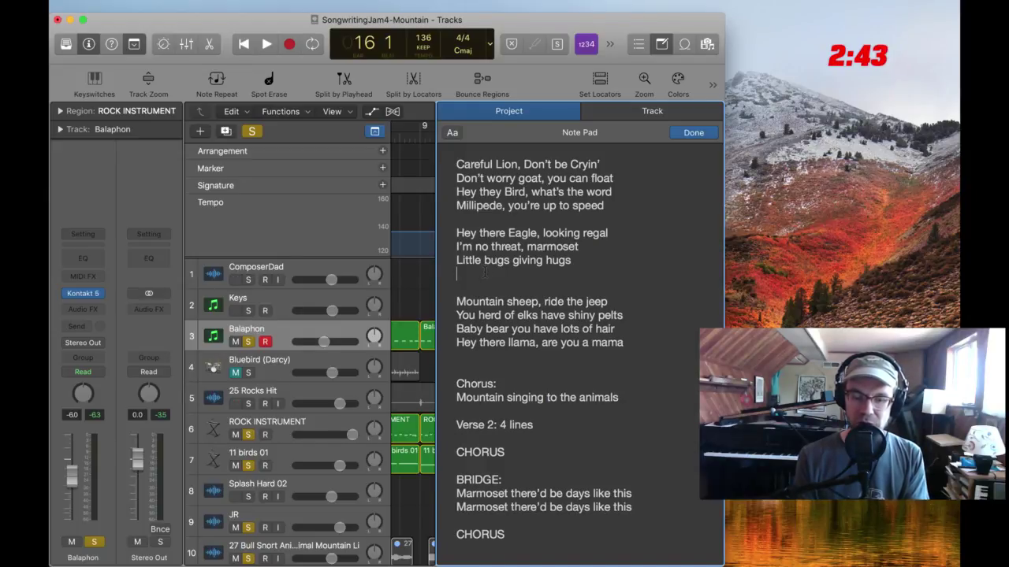
text(Do you want)
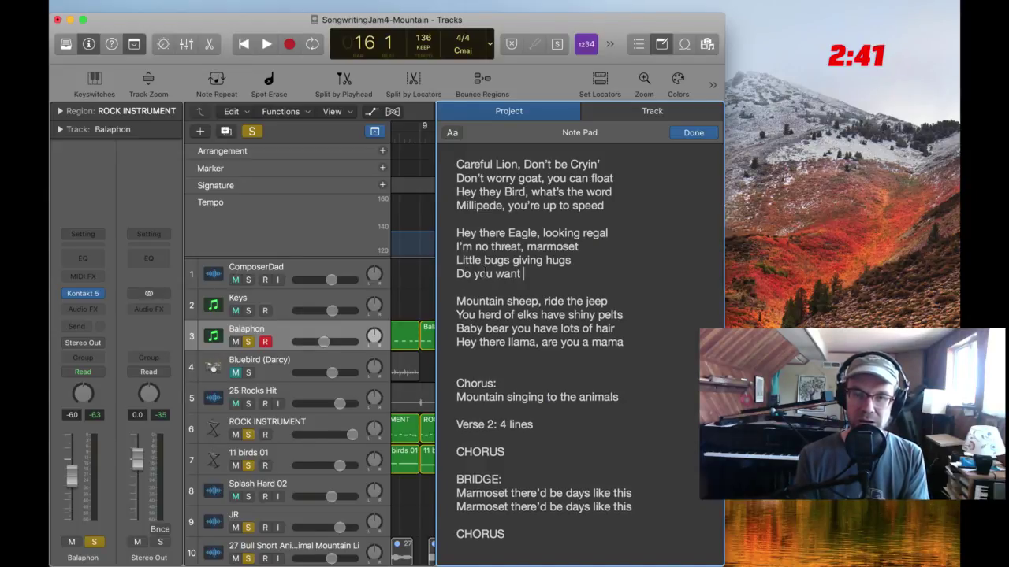
key(BackSpace)
key(BackSpace)
key(BackSpace)
key(BackSpace)
text(you)
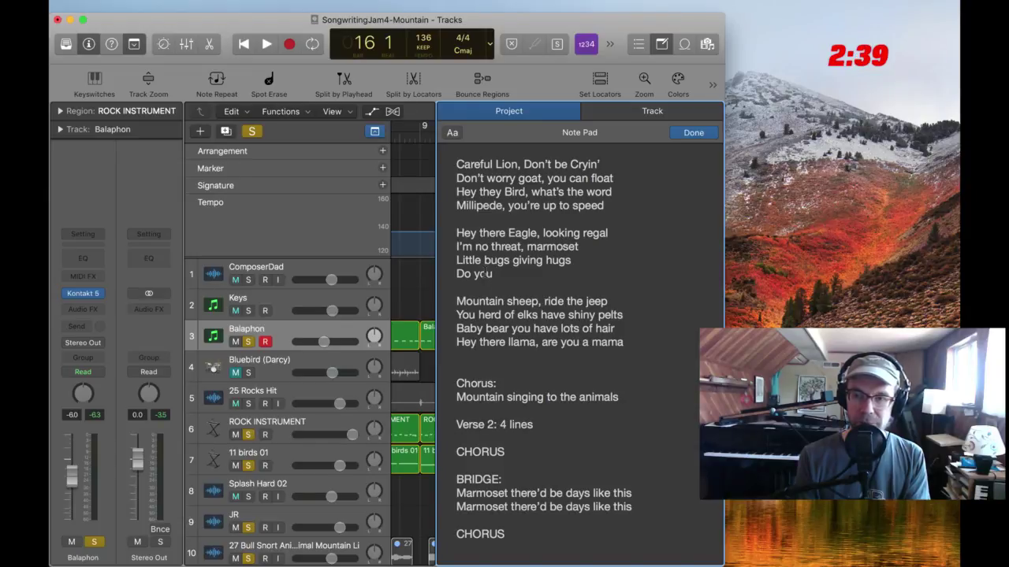
key(BackSpace)
key(BackSpace)
key(BackSpace)
Try "Little rabbit" and "Want" as openings for the second stanza's last line, clearing each attempt
text(Little )
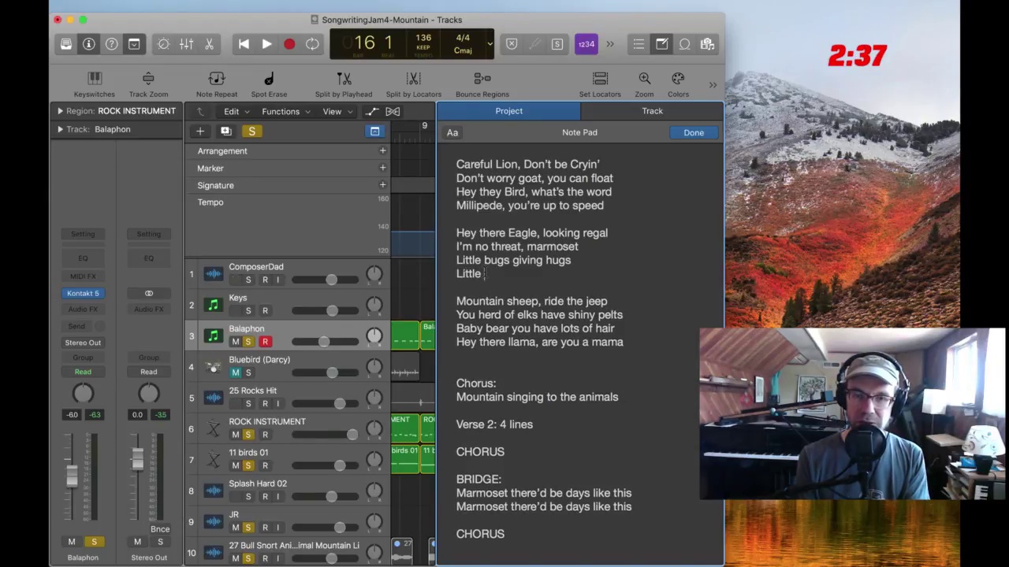
text(rabbit)
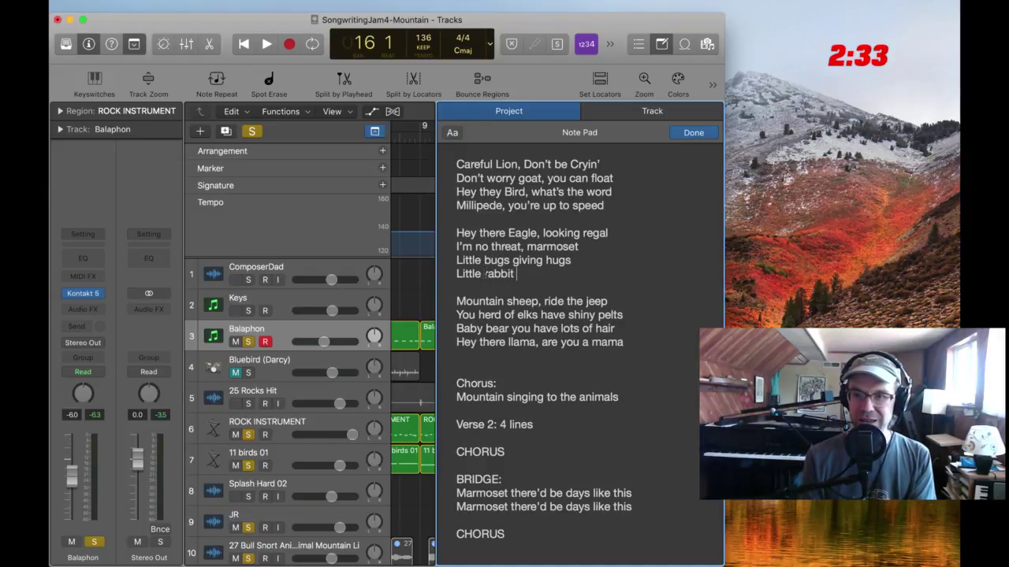
key(super+BackSpace)
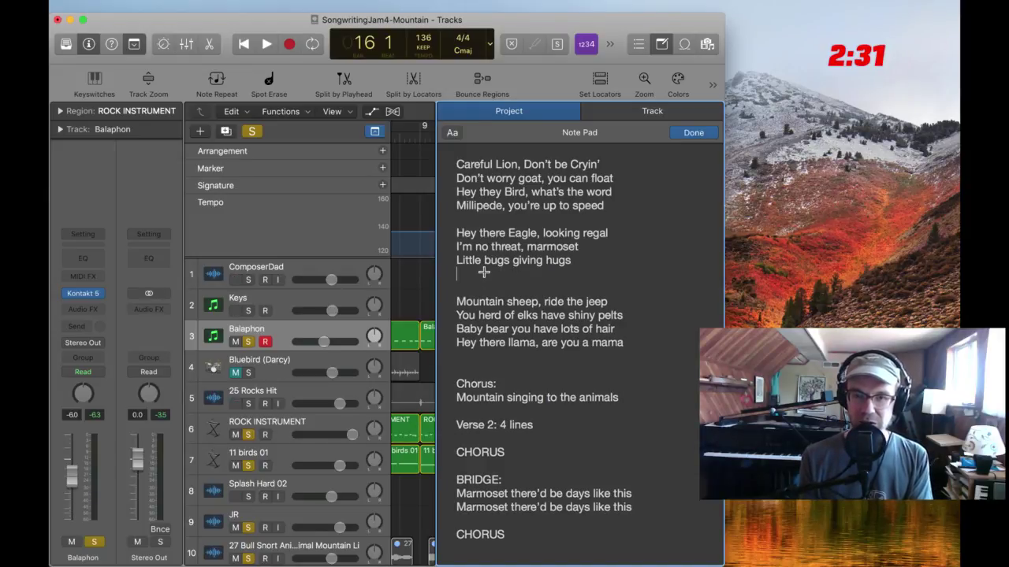
text(want)
key(super+BackSpace)
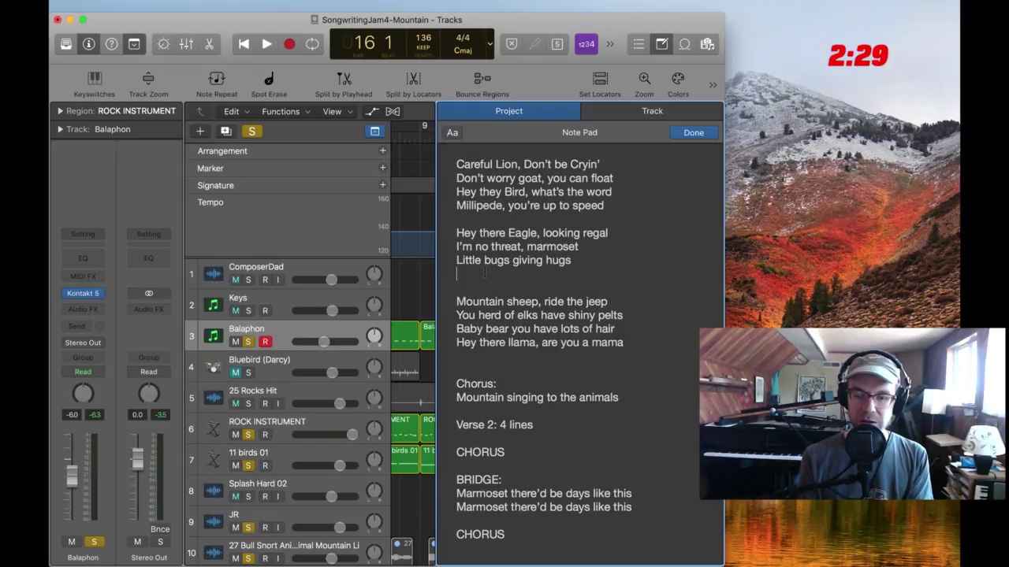
text(Want)
key(super+BackSpace)
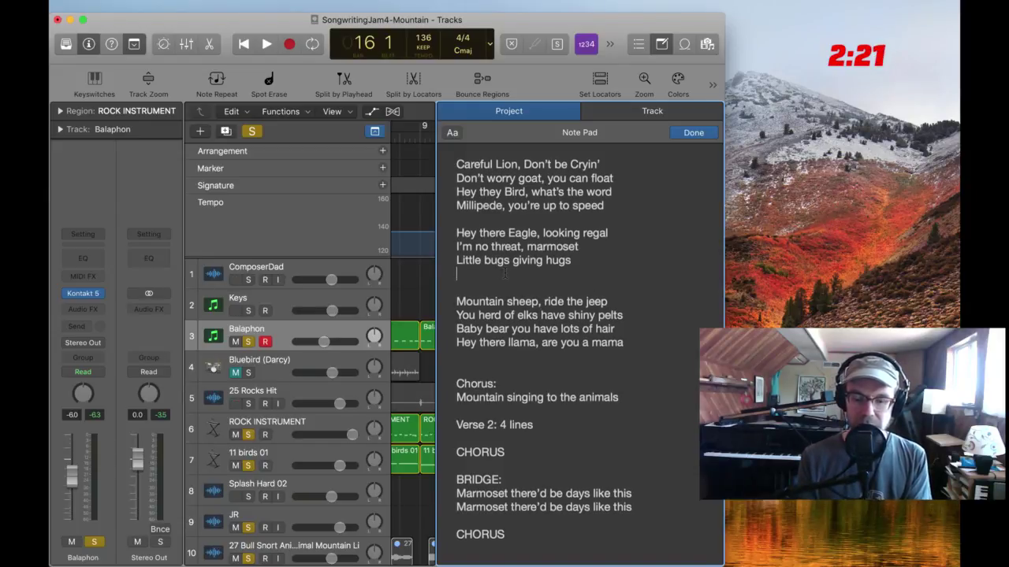
text(LIttle)
key(alt+BackSpace)
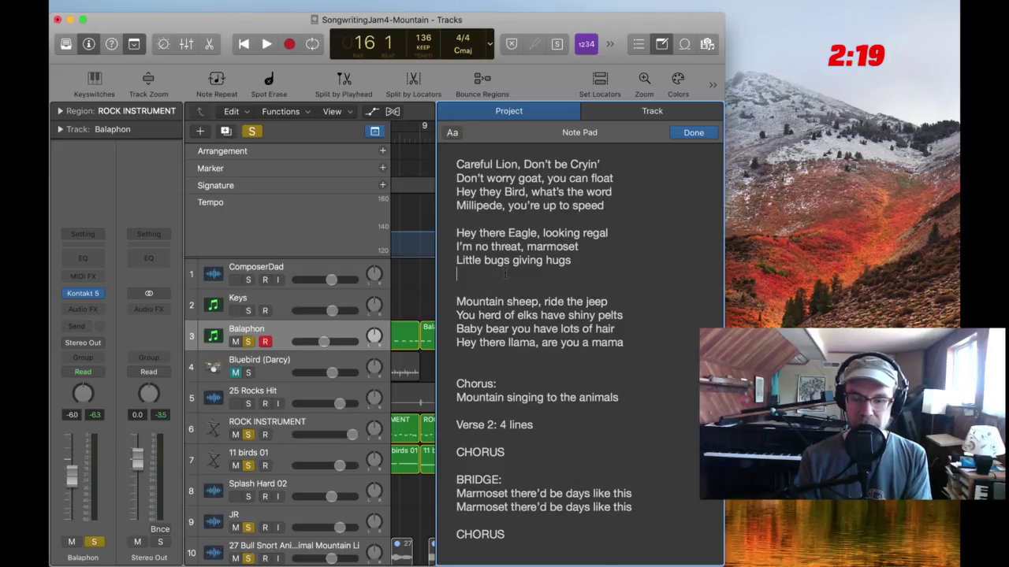
Complete the second stanza with the last line "Tiny hare, don't be scared"
text(Tiny)
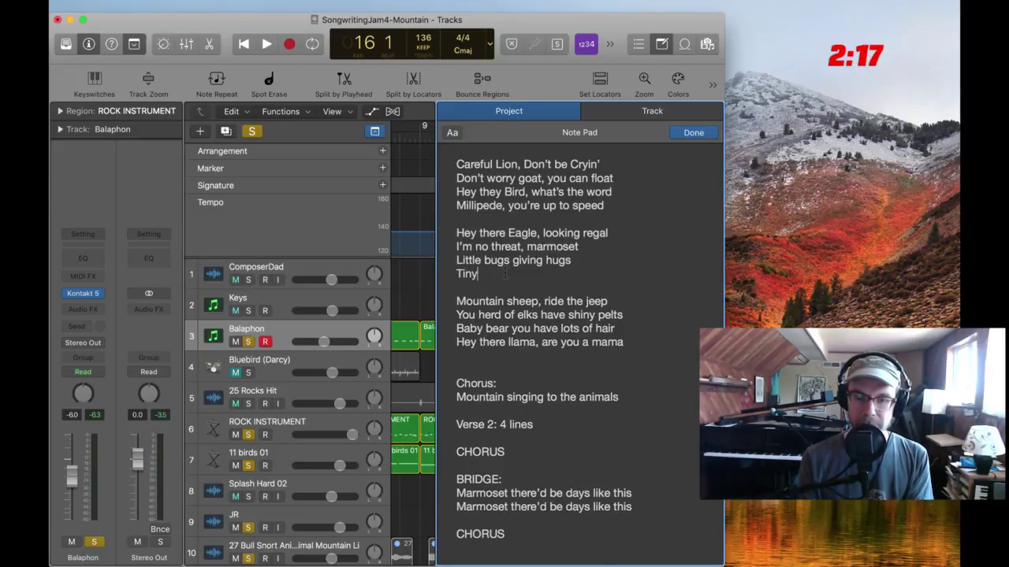
text( hare, don)
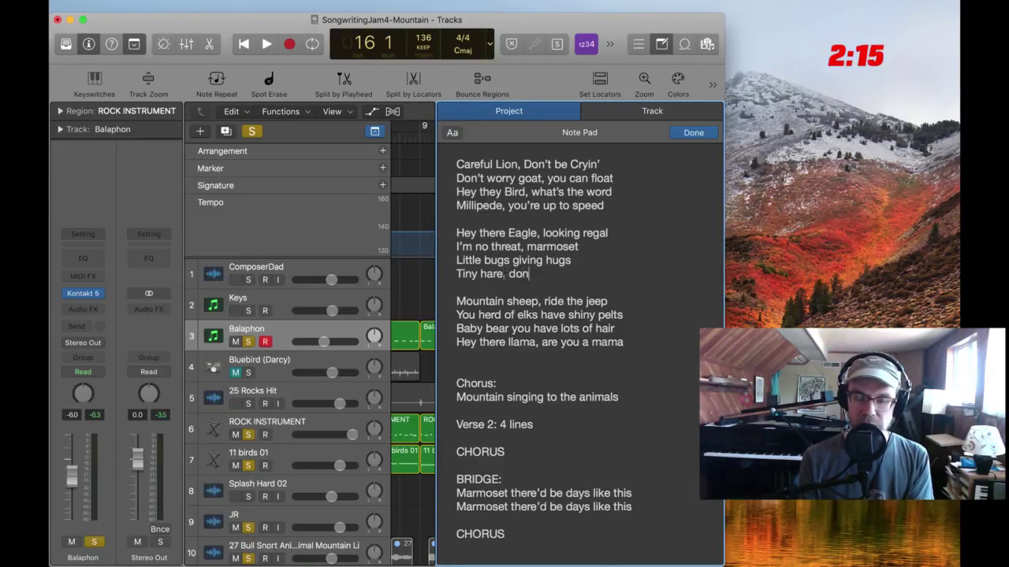
text('t be scared)
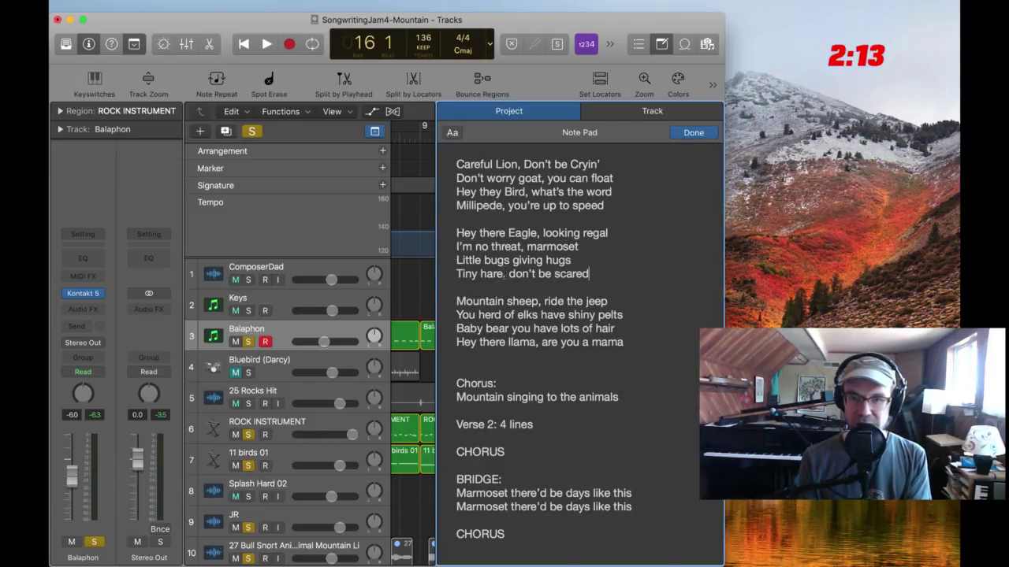
Move the chorus heading and its line "Mountain singing to the animals" between the tiny hare line and the mountain sheep stanza
key(Down)
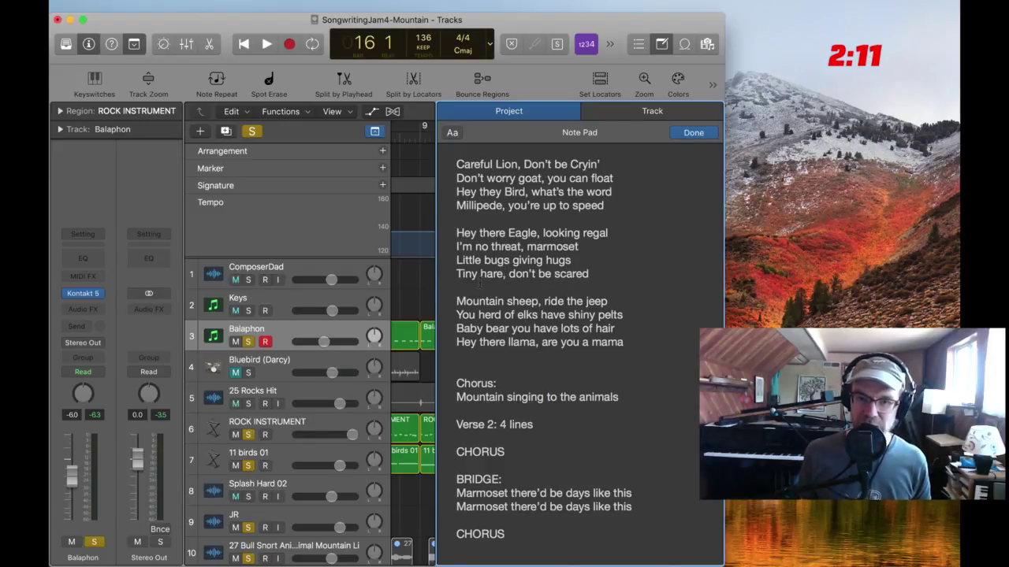
key(shift+Up)
key(shift+Up)
key(super+c)
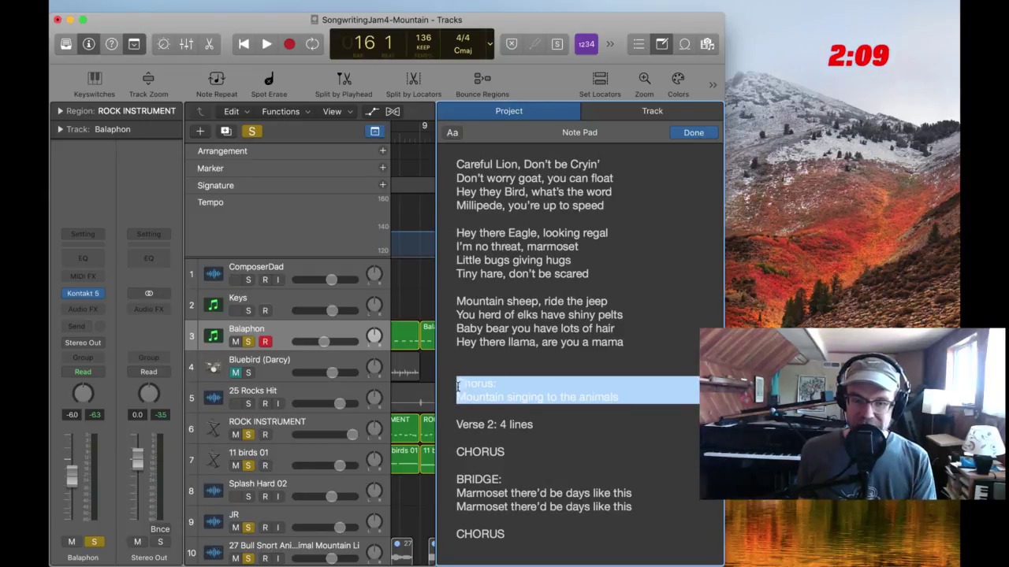
key(BackSpace)
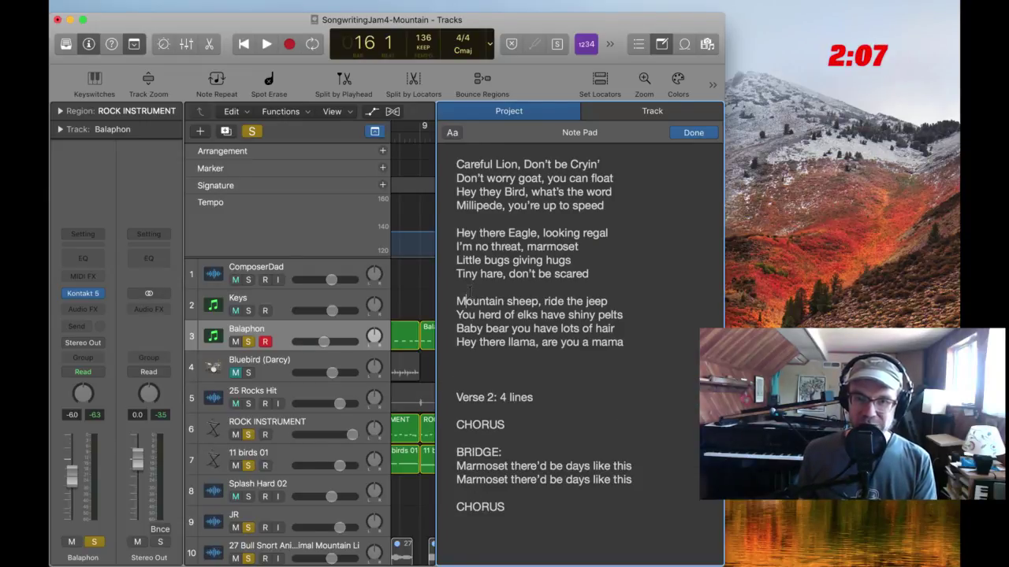
key(Return)
key(Return)
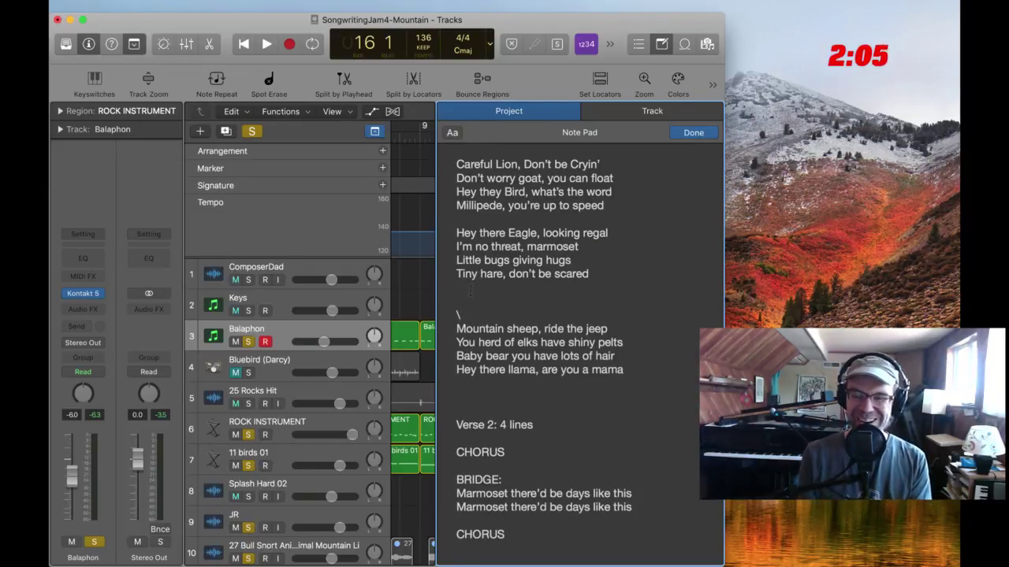
key(super+v)
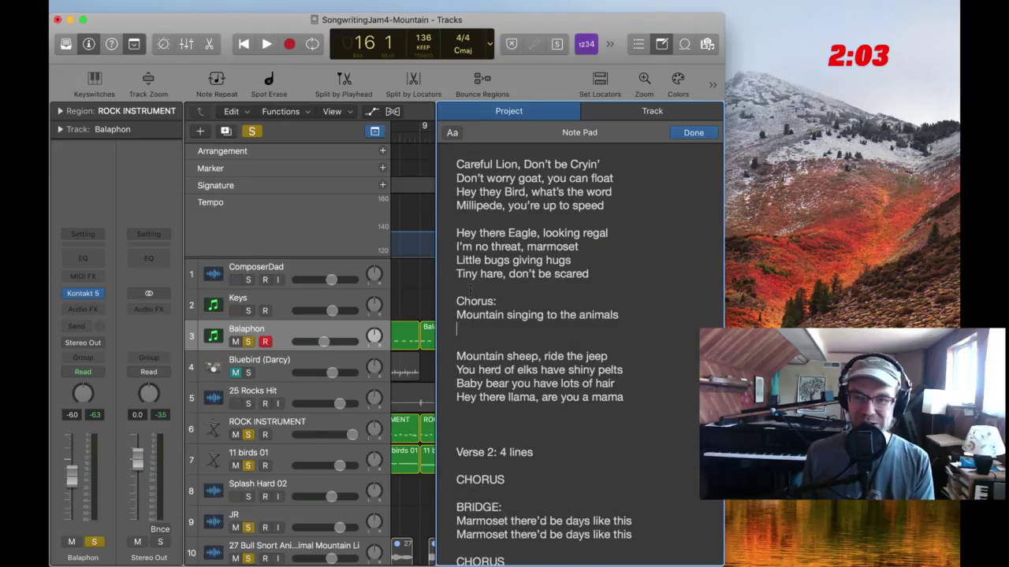
key(BackSpace)
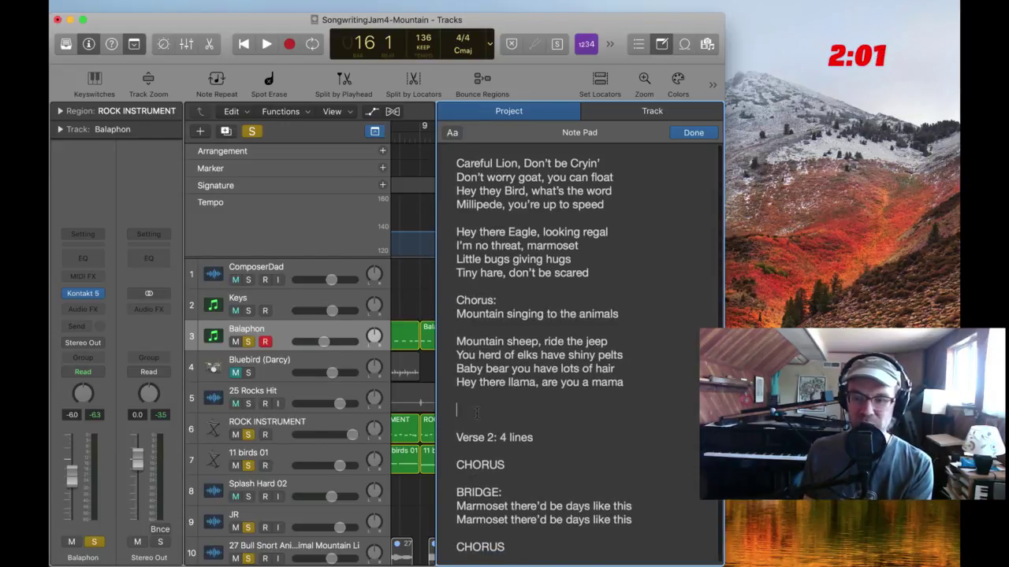
Remove the extra blank lines between the llama line and "Verse 2: 4 lines"
click(476, 407)
key(BackSpace)
key(BackSpace)
scroll(523, 479, up, 1)
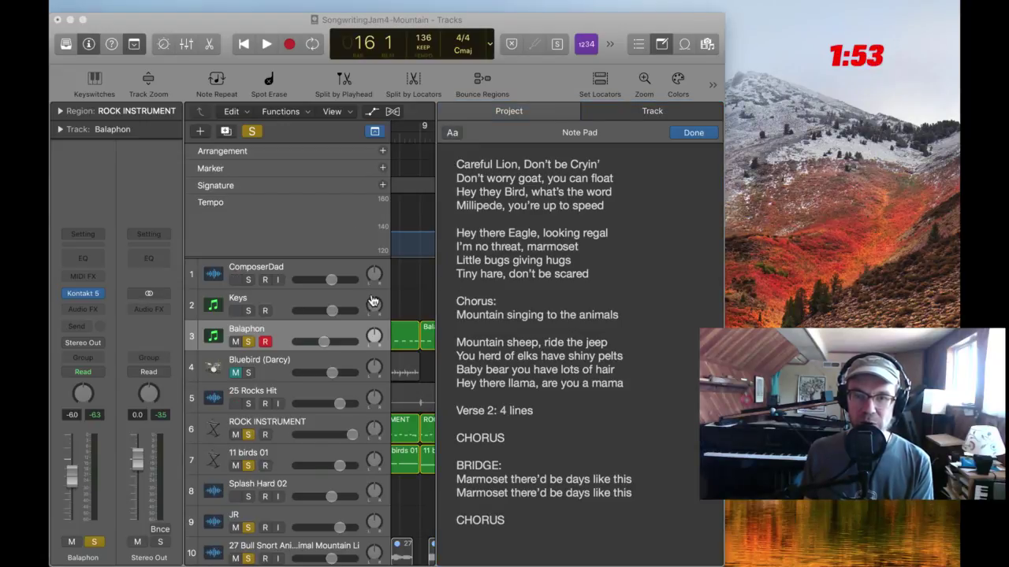
Widen the project window and bring the project notes back into view beside the tracks
click(401, 285)
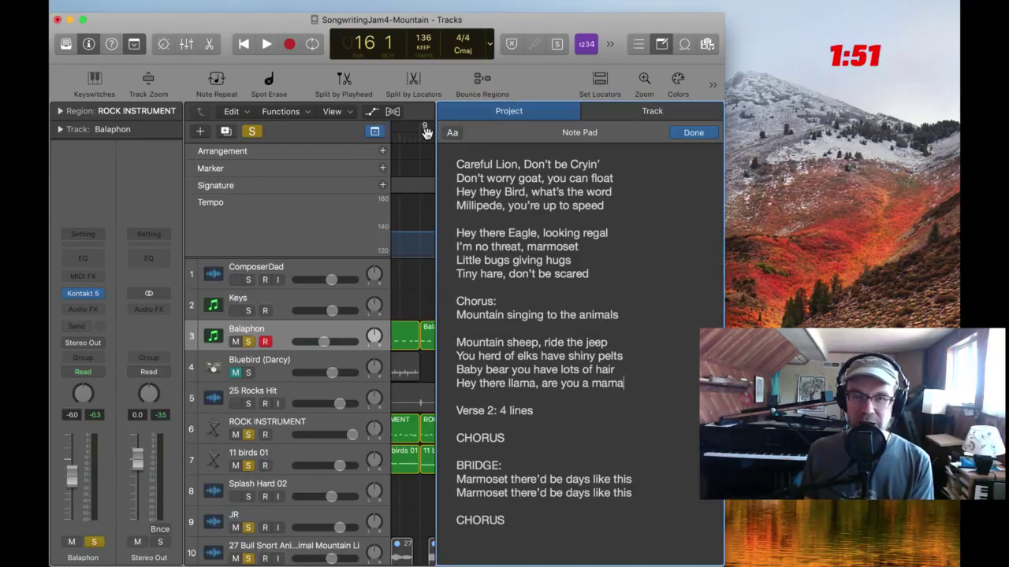
drag(435, 160, 770, 220)
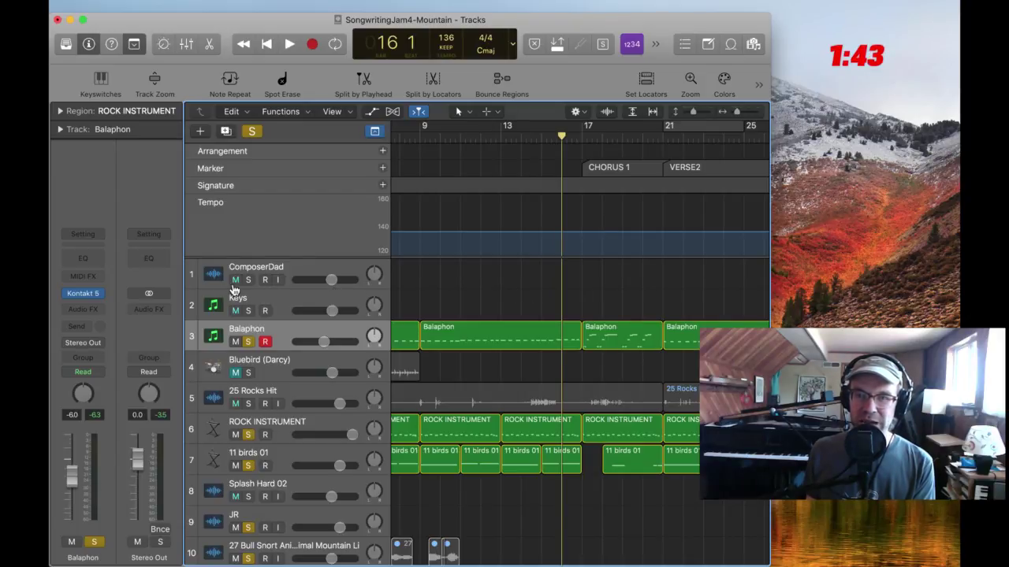
click(708, 45)
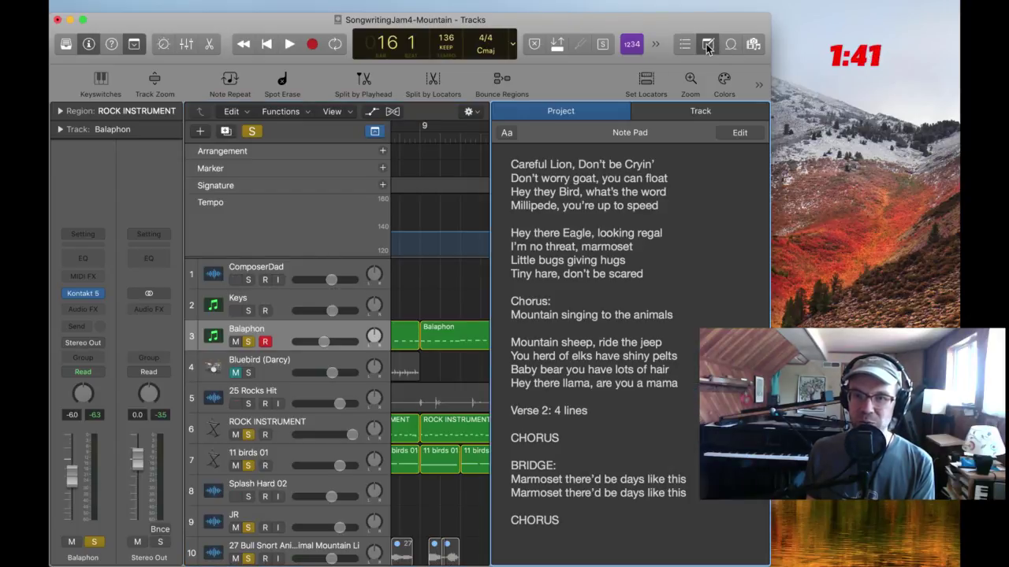
double_click(639, 276)
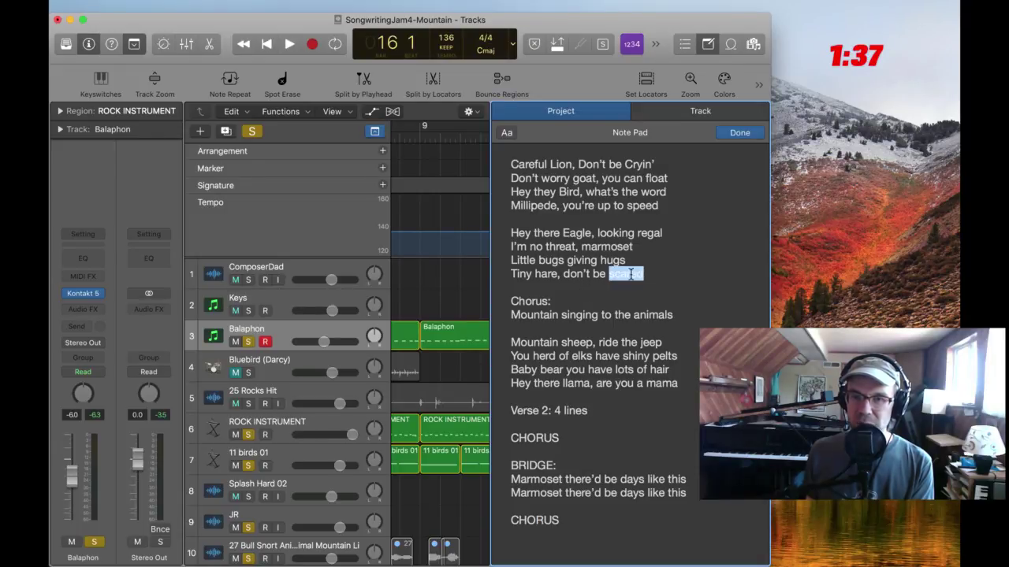
click(639, 275)
triple_click(639, 275)
click(640, 274)
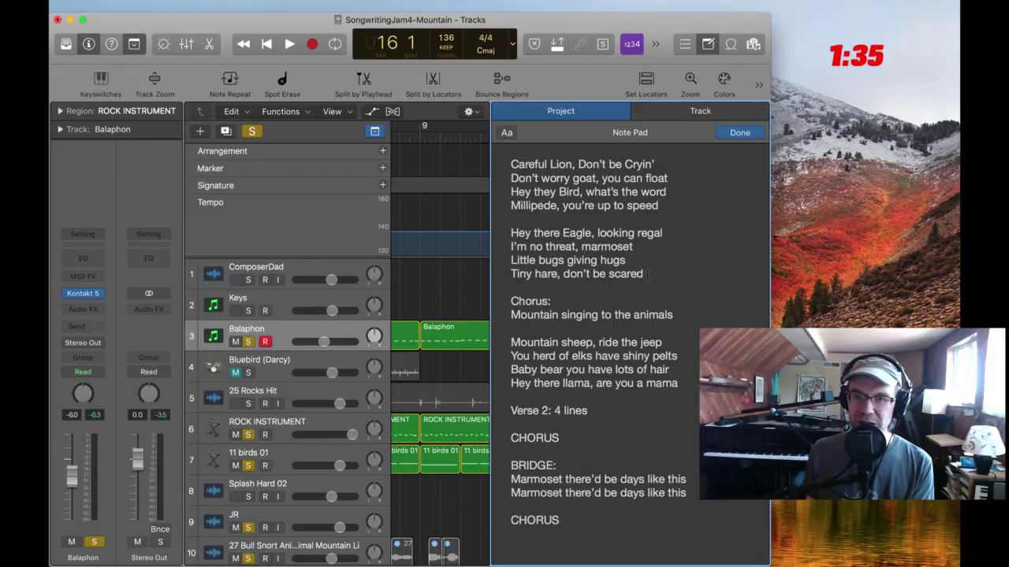
drag(643, 274, 509, 274)
click(571, 260)
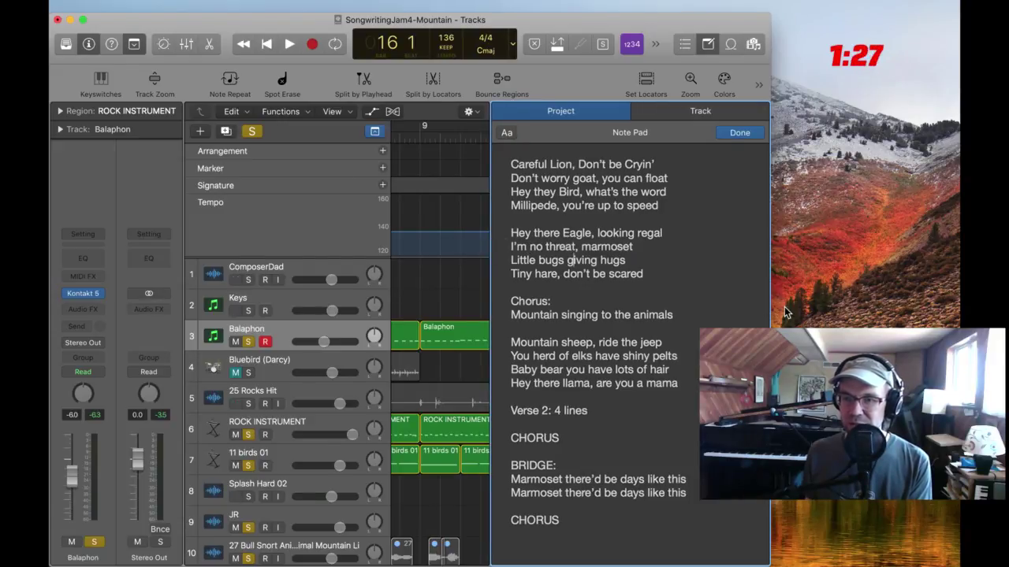
Hide the project notes, play back the arrangement around the start of Chorus 1, and return the playhead to the beginning
click(430, 365)
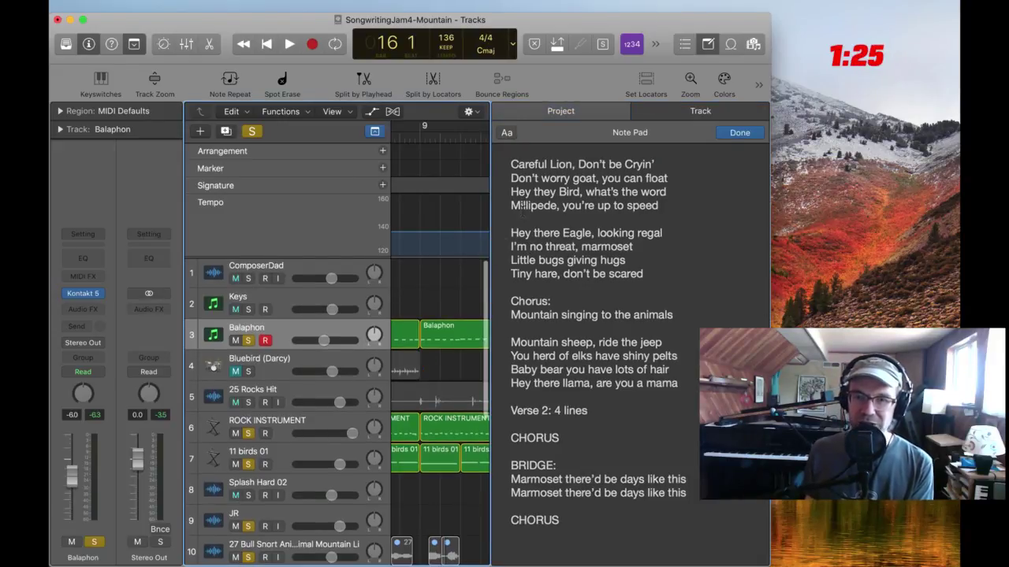
click(708, 45)
scroll(552, 193, left, 4)
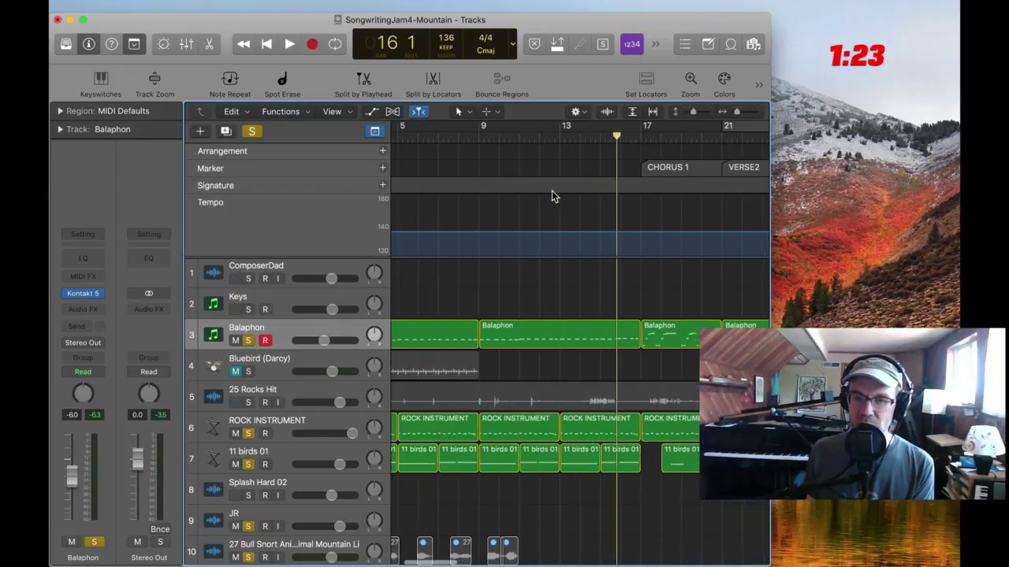
key(space)
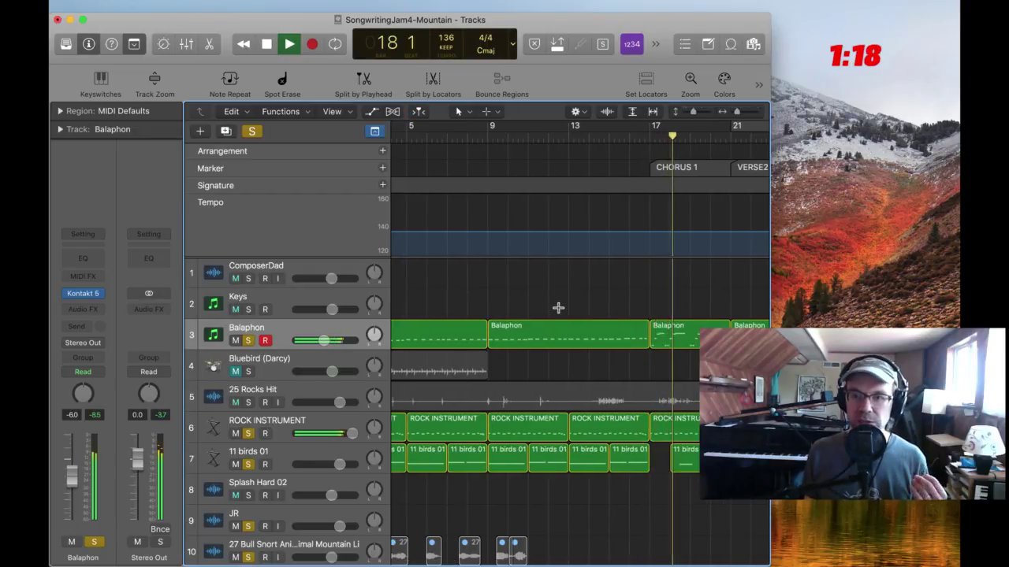
click(635, 138)
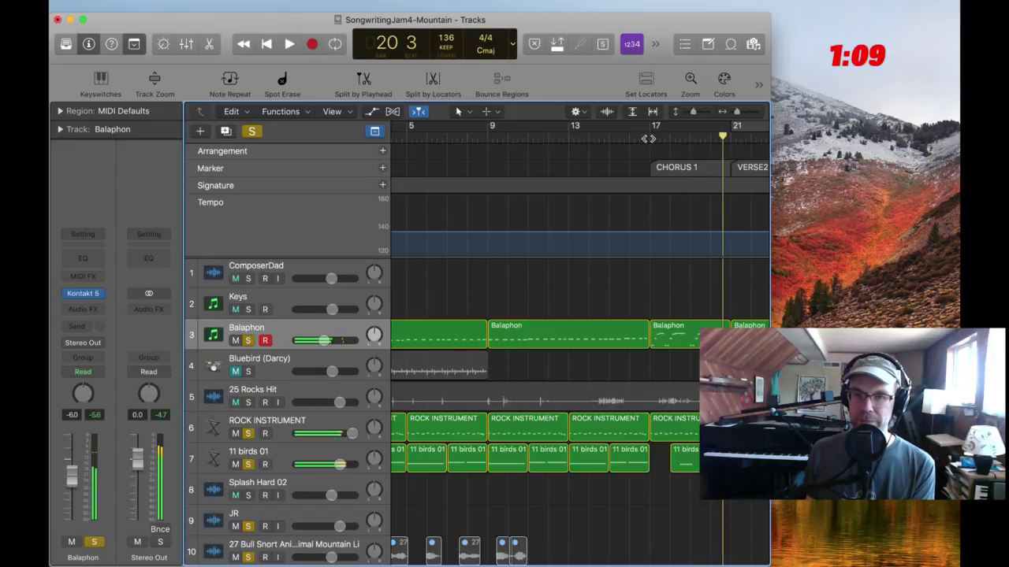
key(space)
click(650, 139)
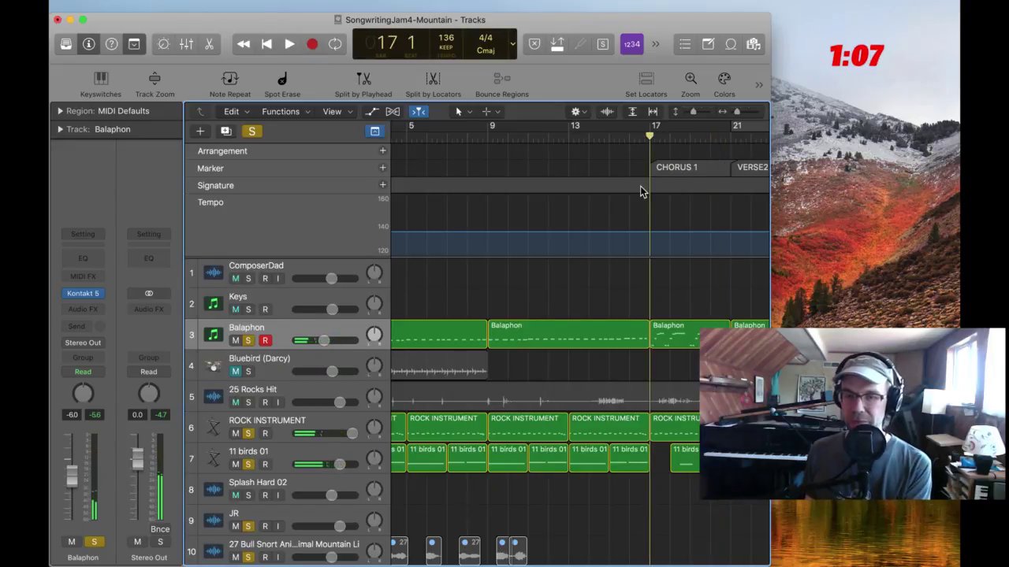
key(Return)
scroll(619, 254, down, 4)
scroll(619, 254, up, 3)
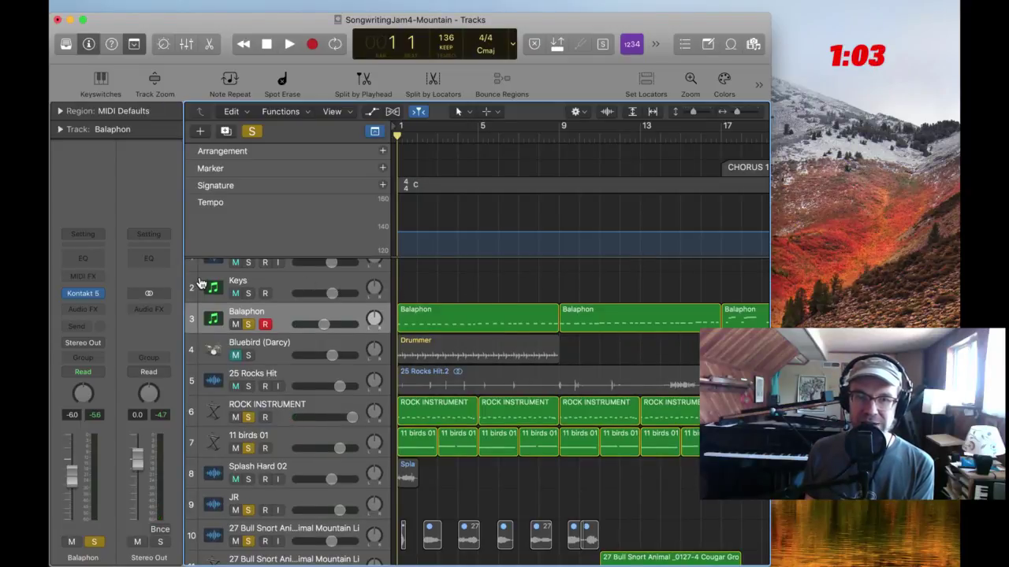
Reopen the project notes and replace the line under "Chorus:" with "Lots of animals on the mountain", leaving a blank line below it
click(700, 45)
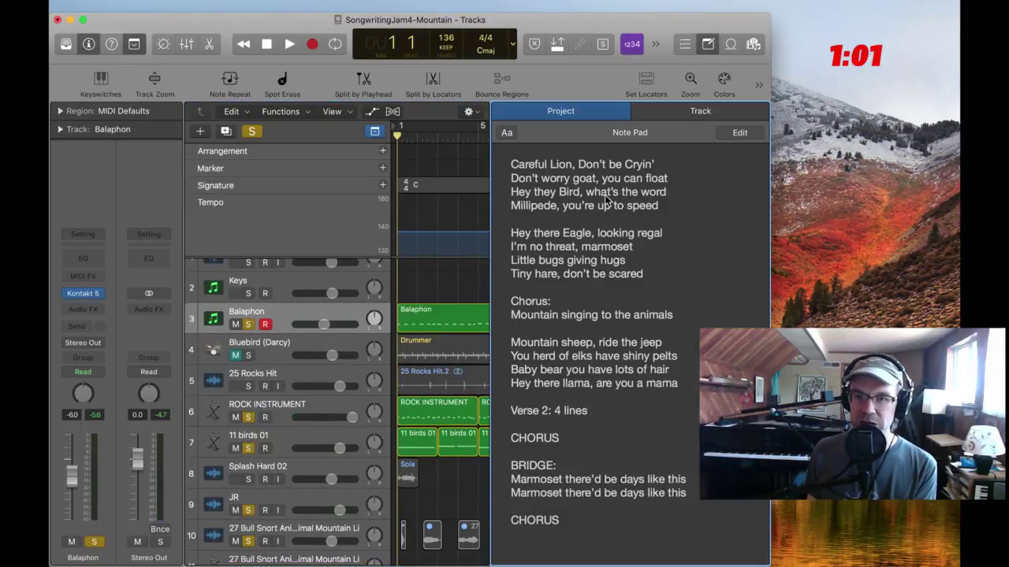
click(549, 303)
text(:)
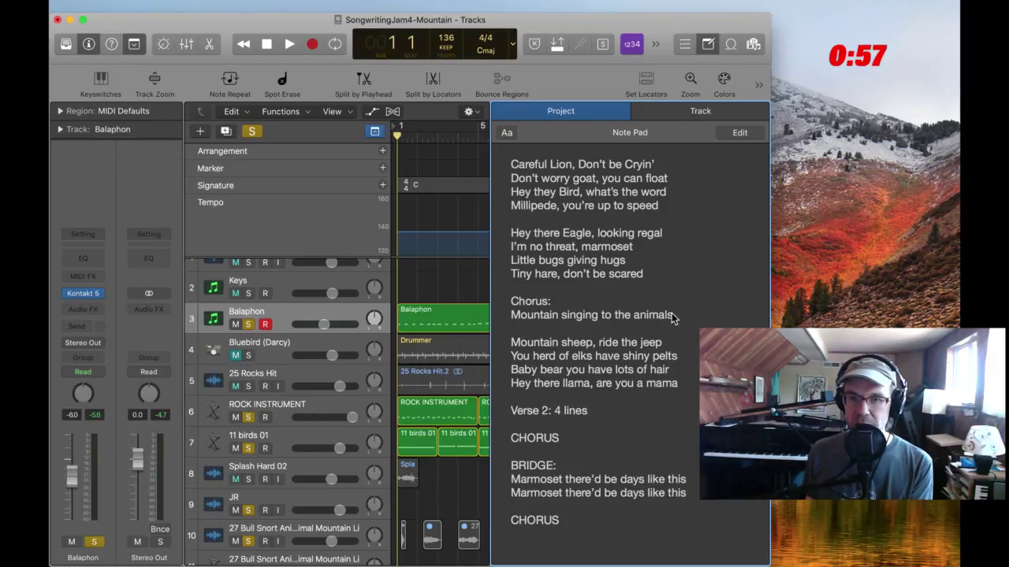
double_click(671, 315)
triple_click(542, 315)
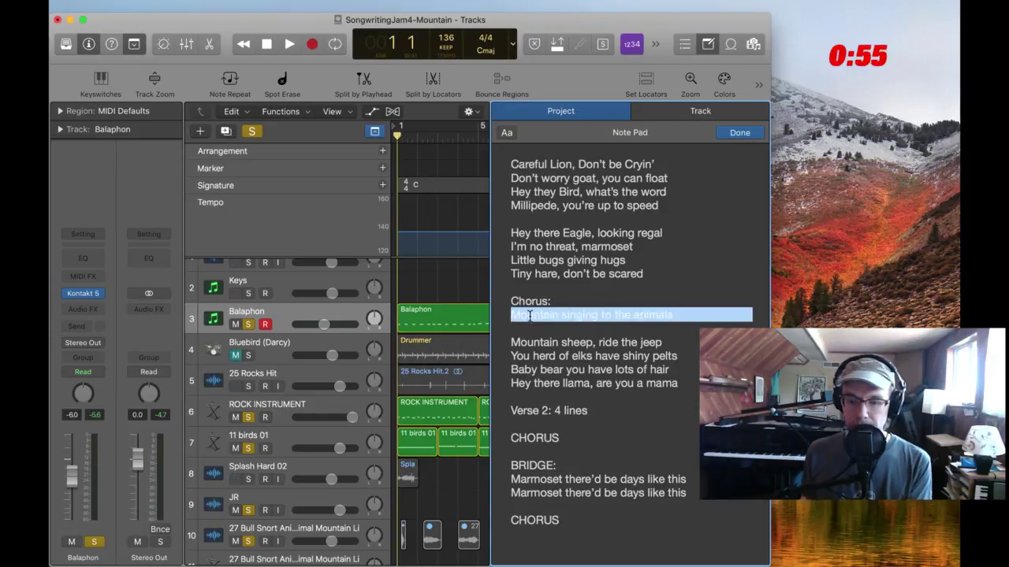
text(Lots of animal)
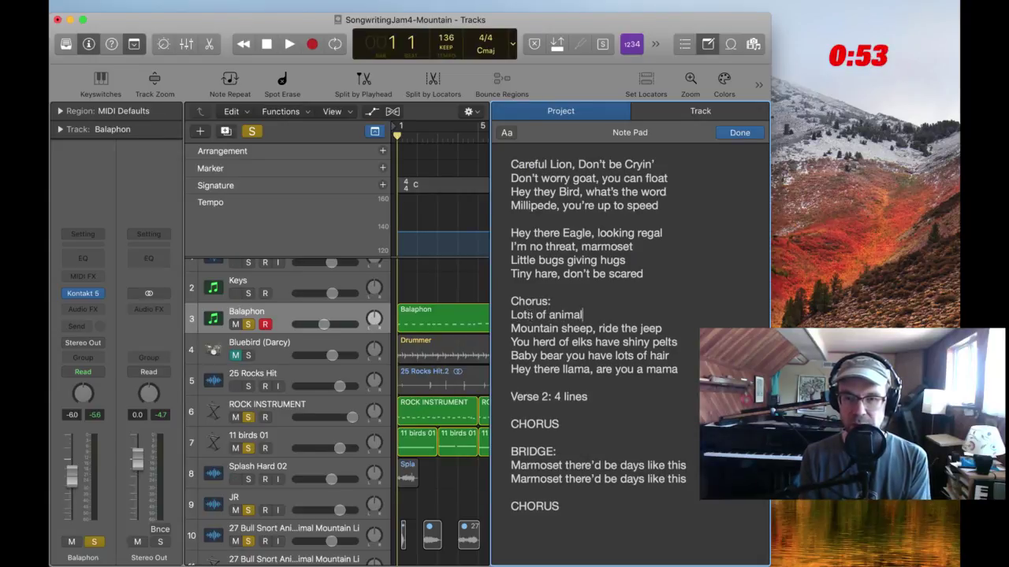
text(s on the mountain)
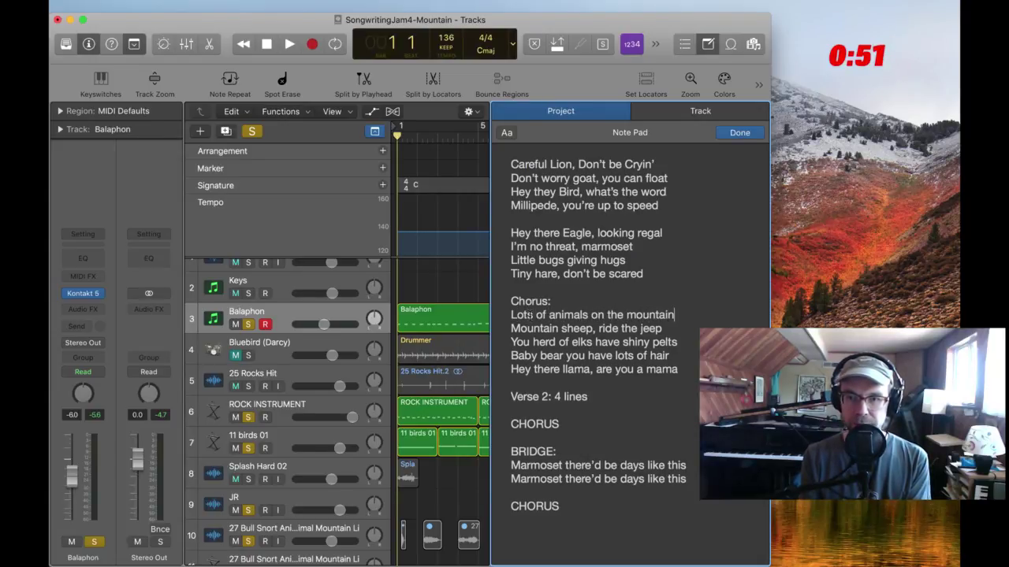
key(Return)
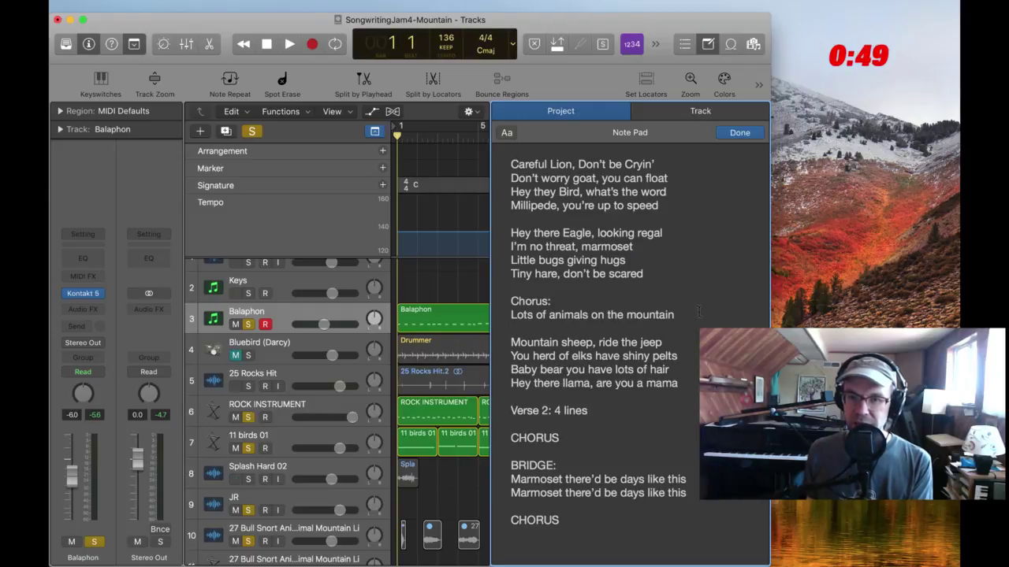
Change the opening words of the chorus line to "All the" so it reads "All the animals on the mountain"
drag(676, 315, 511, 315)
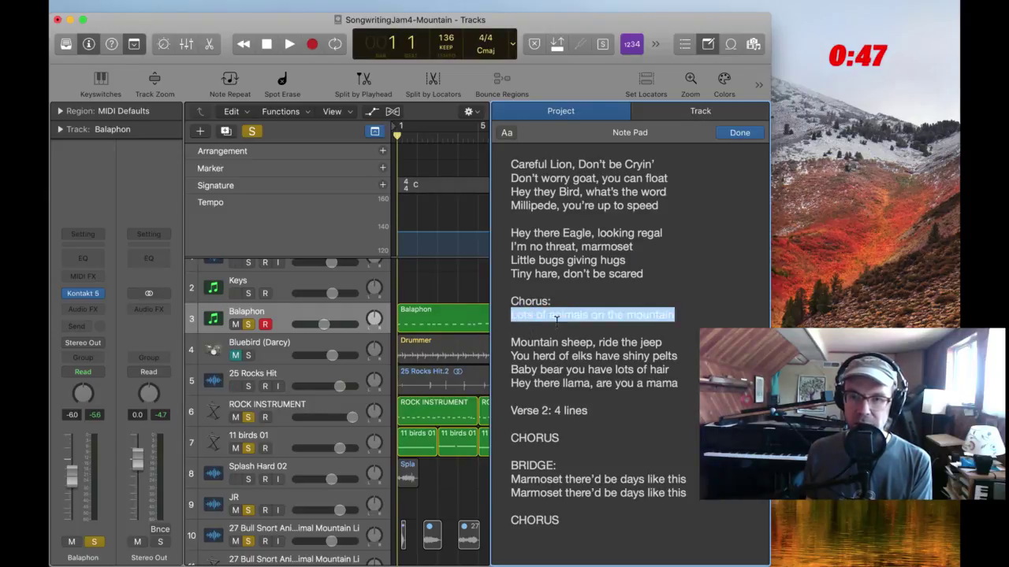
click(681, 314)
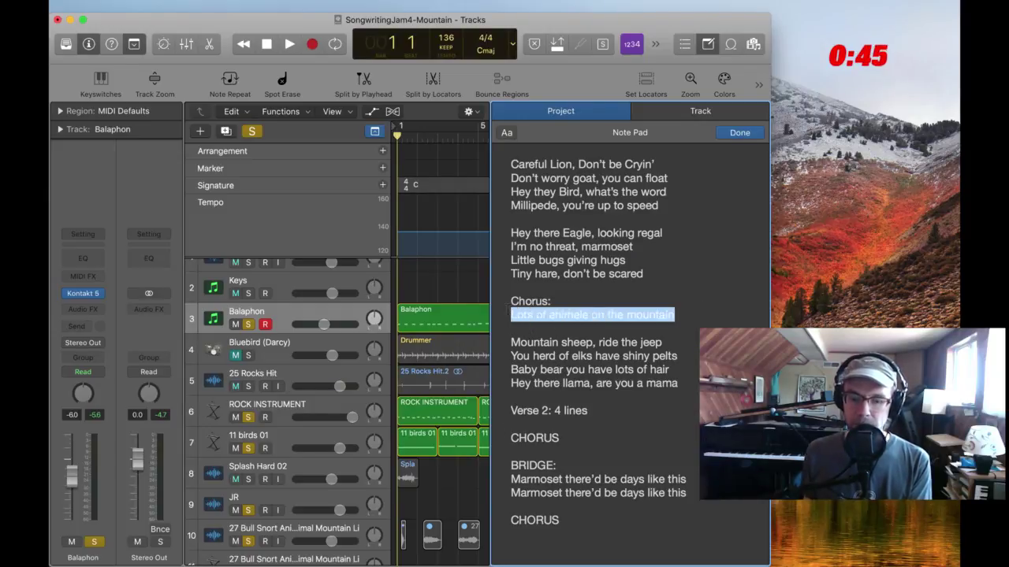
text(All the)
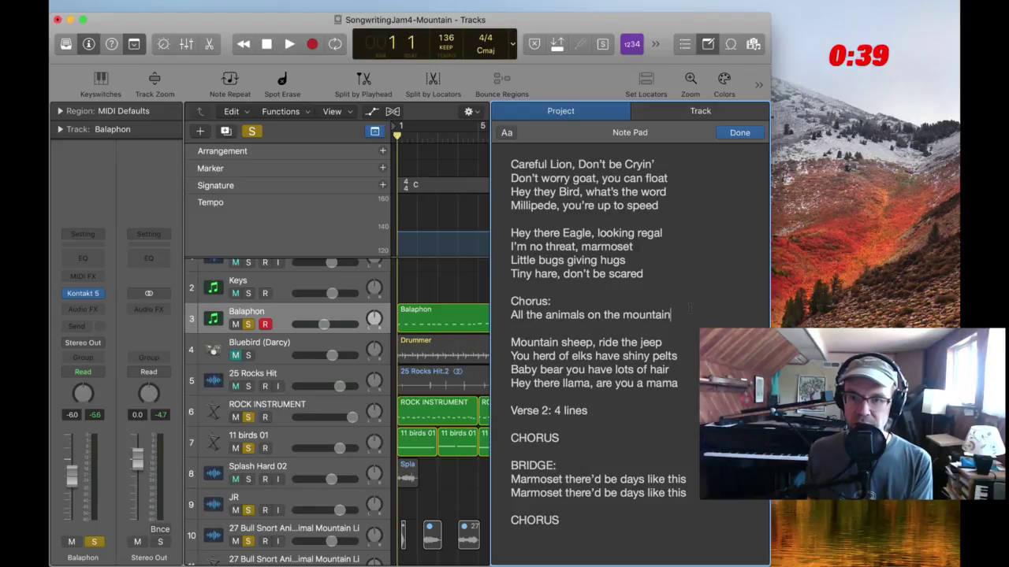
Repeat the line "All the animals on the mountain" under the CHORUS heading between Verse 2 and the bridge
drag(690, 309, 514, 314)
click(559, 452)
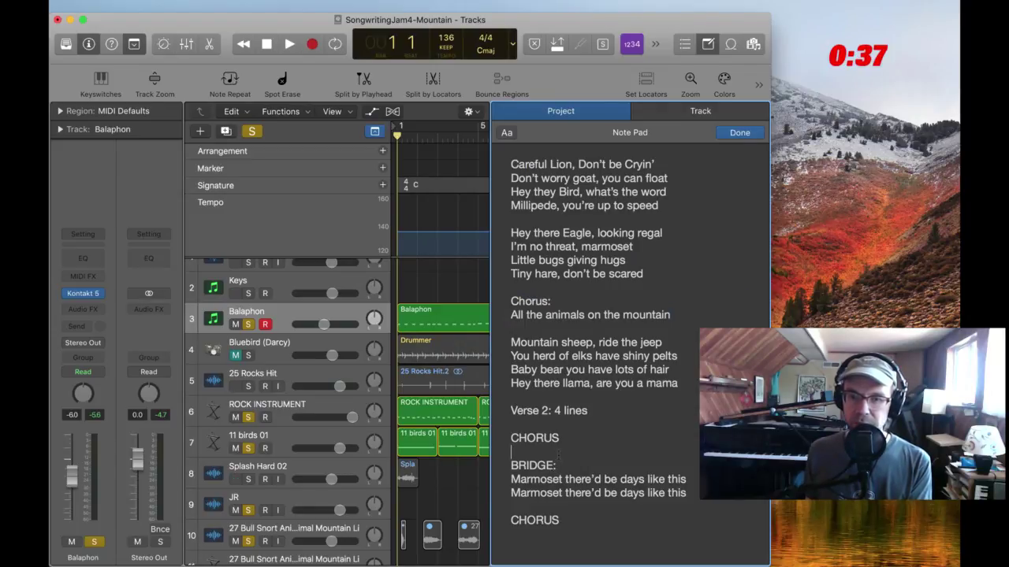
key(Return)
text(All the animals on the mountain)
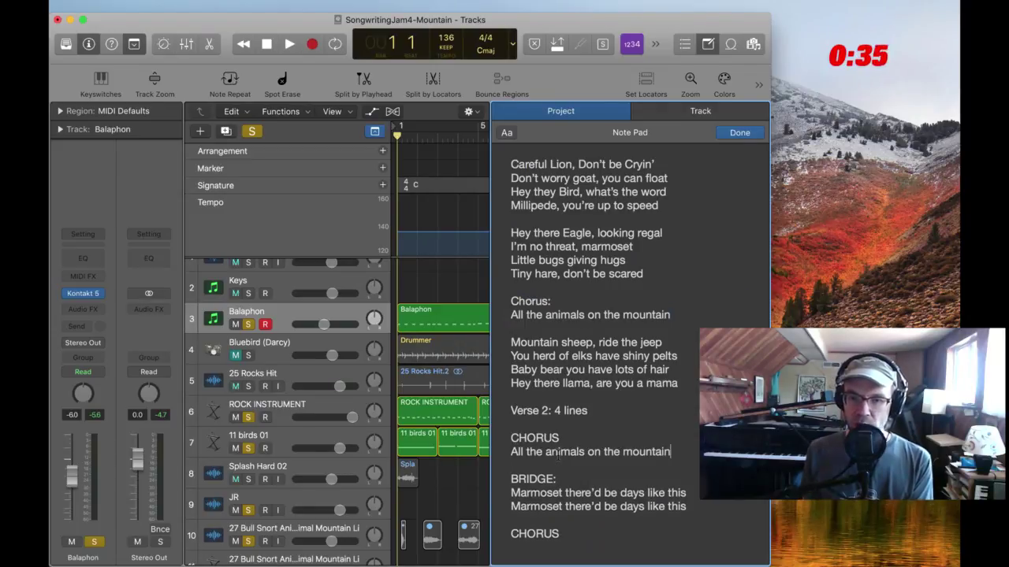
Hide the project notes and widen the project window to show more of the arrangement
click(436, 266)
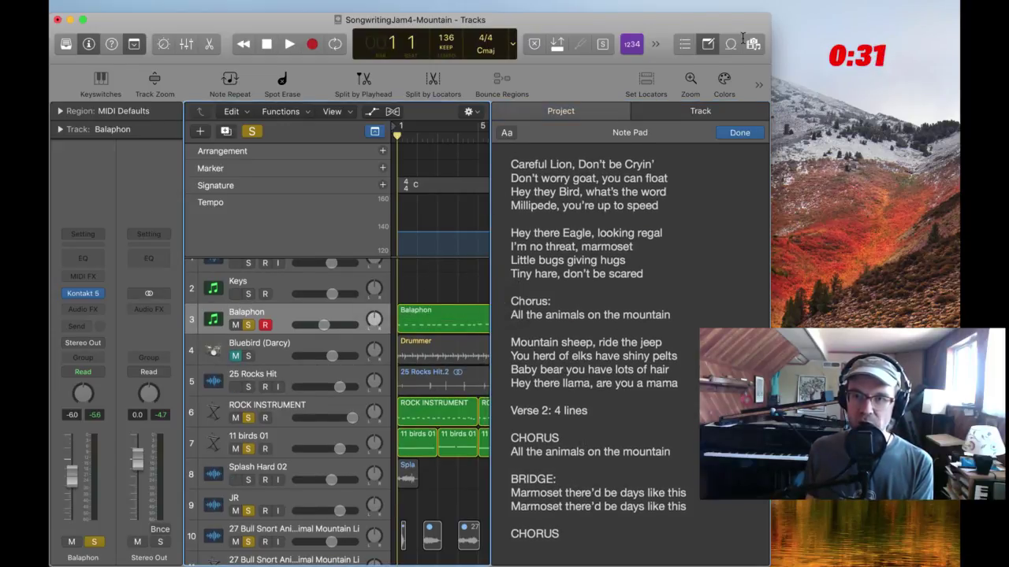
click(708, 46)
scroll(659, 310, down, 4)
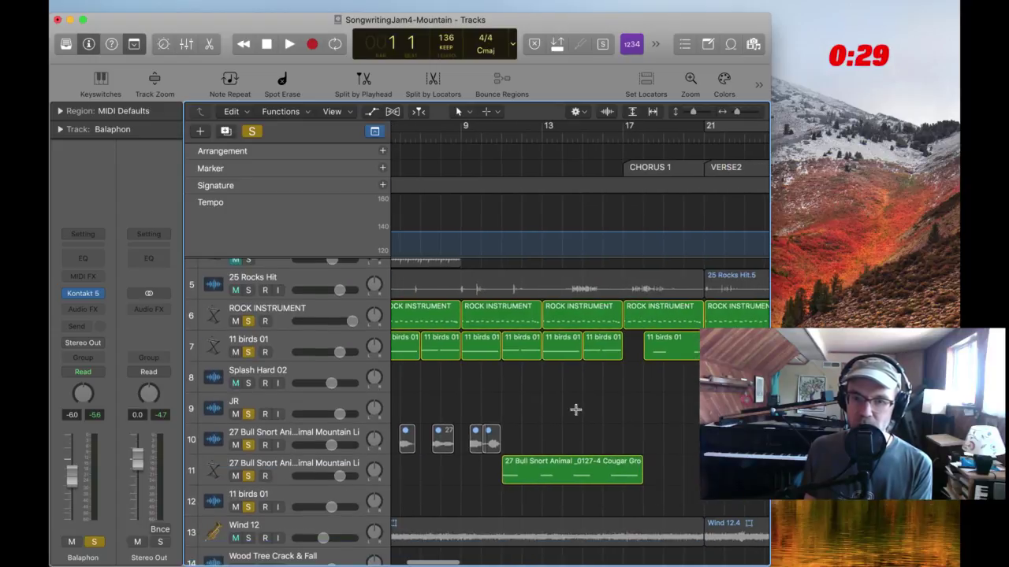
click(745, 26)
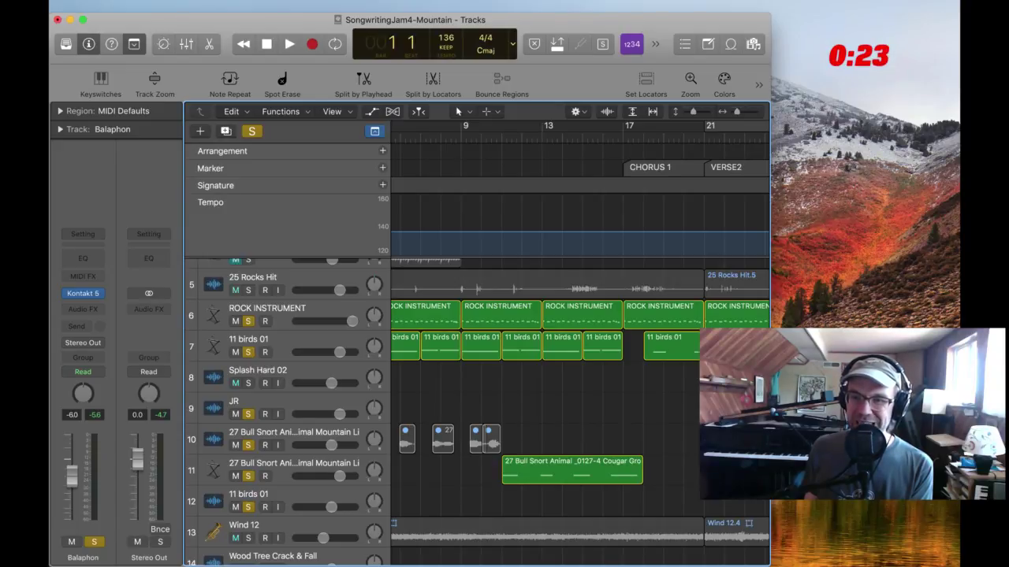
drag(771, 410, 951, 409)
Place the Bull Snort Animal cougar region on track 11 within the bridge, starting at about bar 39
scroll(906, 410, down, 4)
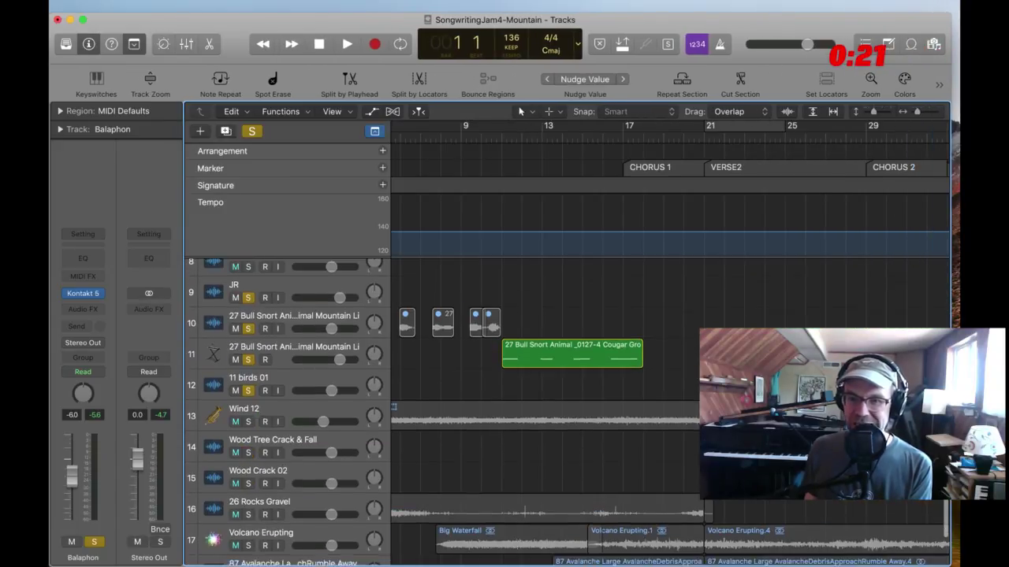
scroll(505, 404, up, 2)
scroll(504, 404, right, 3)
scroll(504, 403, left, 3)
click(505, 403)
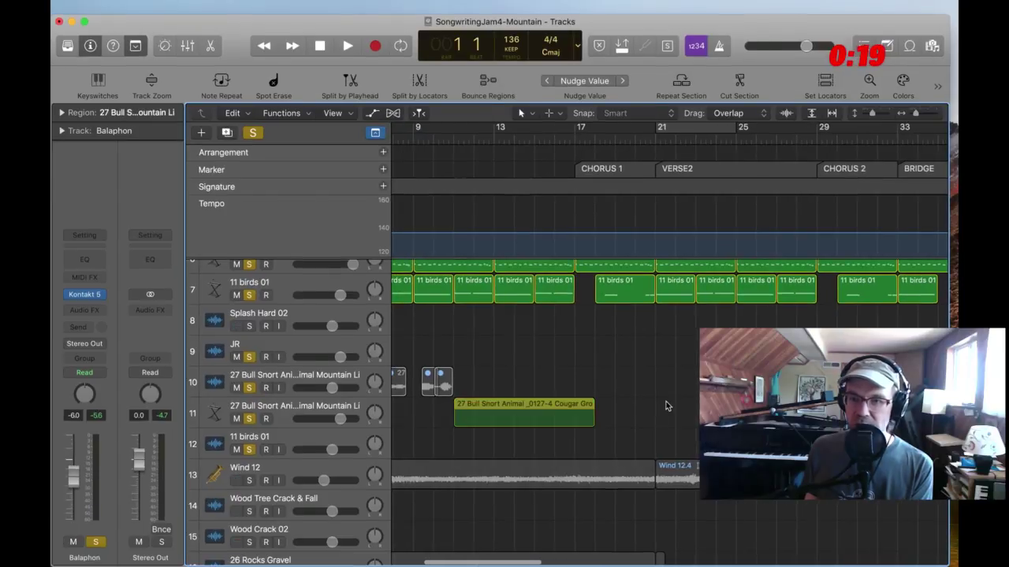
drag(505, 405, 686, 407)
Copy the two bridge ROCK INSTRUMENT regions directly after themselves, starting at bar 41
scroll(687, 408, up, 6)
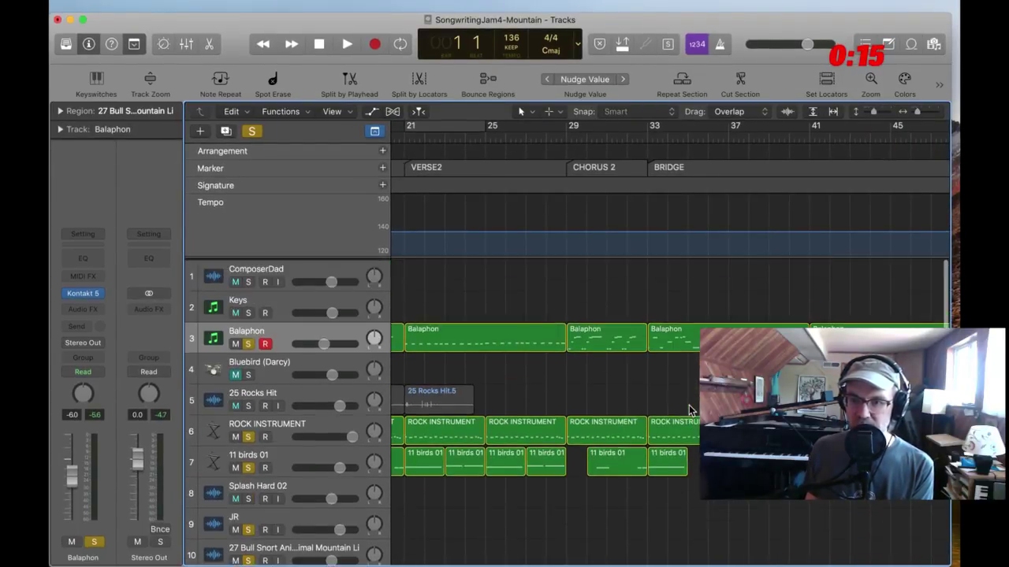
scroll(687, 407, right, 4)
scroll(685, 405, down, 3)
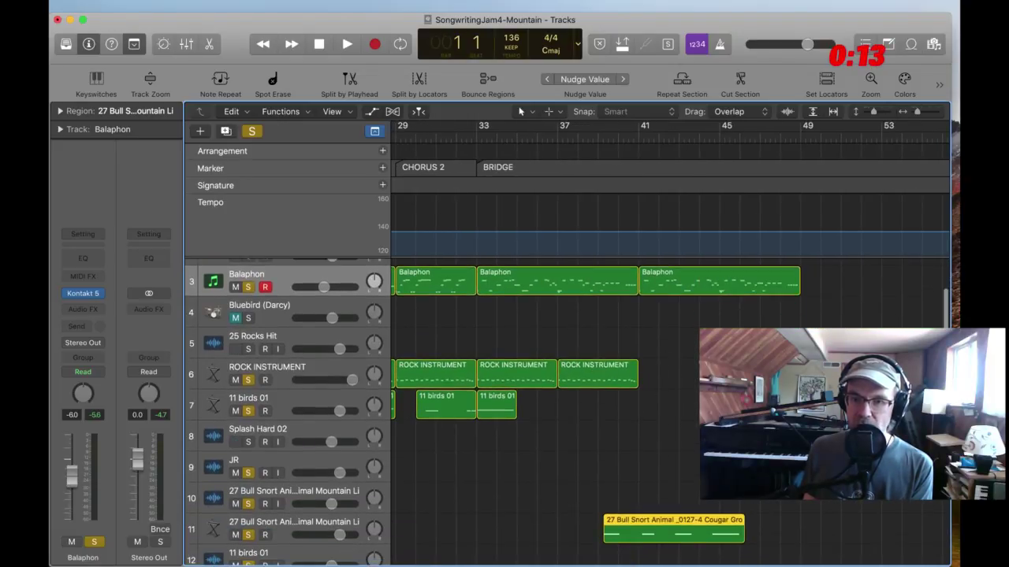
click(599, 366)
shift+click(504, 366)
drag(505, 367, 662, 371)
Play from bar 32 and place the bridge's 11 birds 01 region on track 7 at about bar 37
scroll(663, 372, left, 4)
click(542, 139)
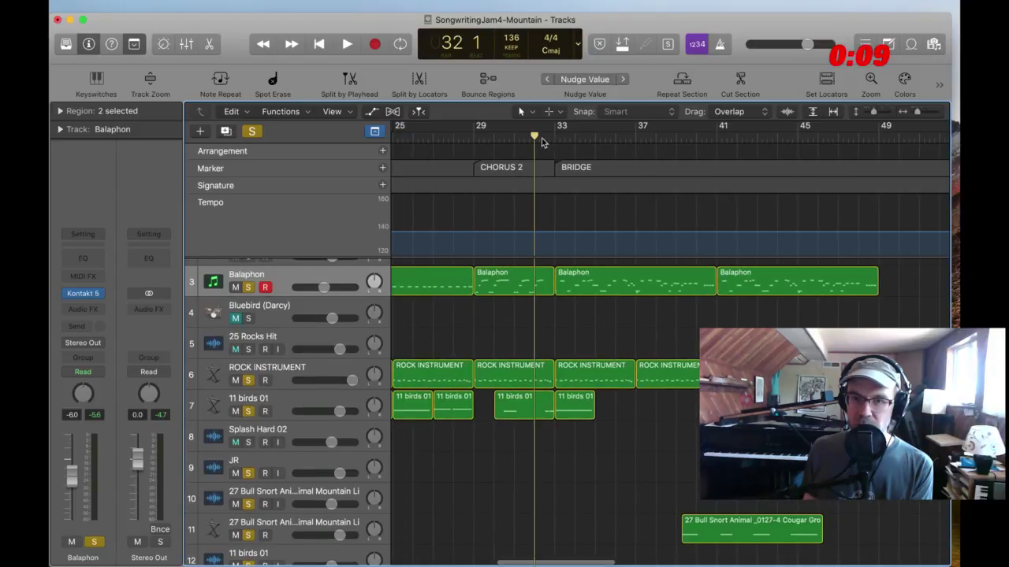
key(space)
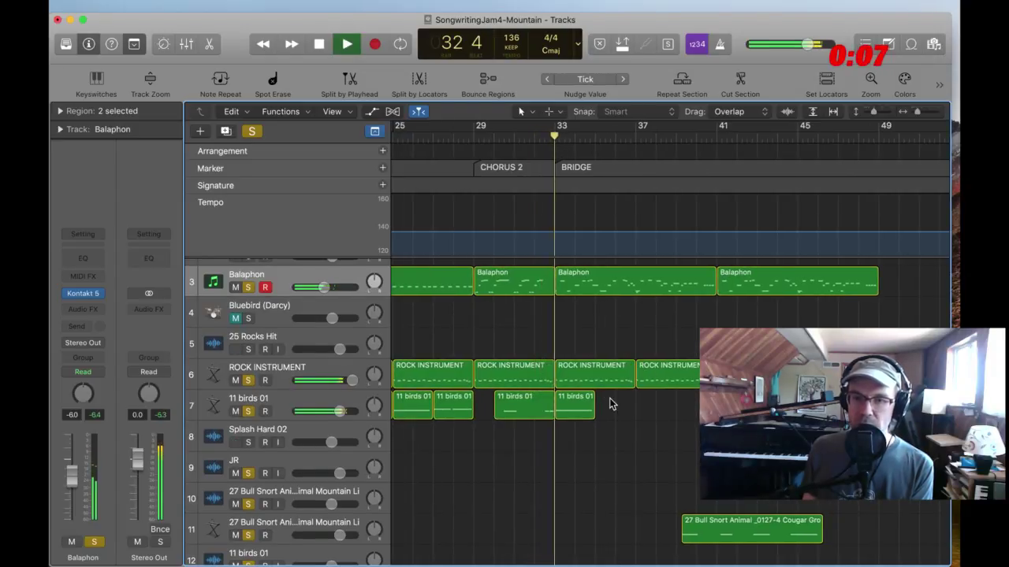
click(576, 402)
drag(576, 402, 655, 393)
Create a track for the Stereo Out channel strip at the end of the track list
scroll(671, 444, down, 5)
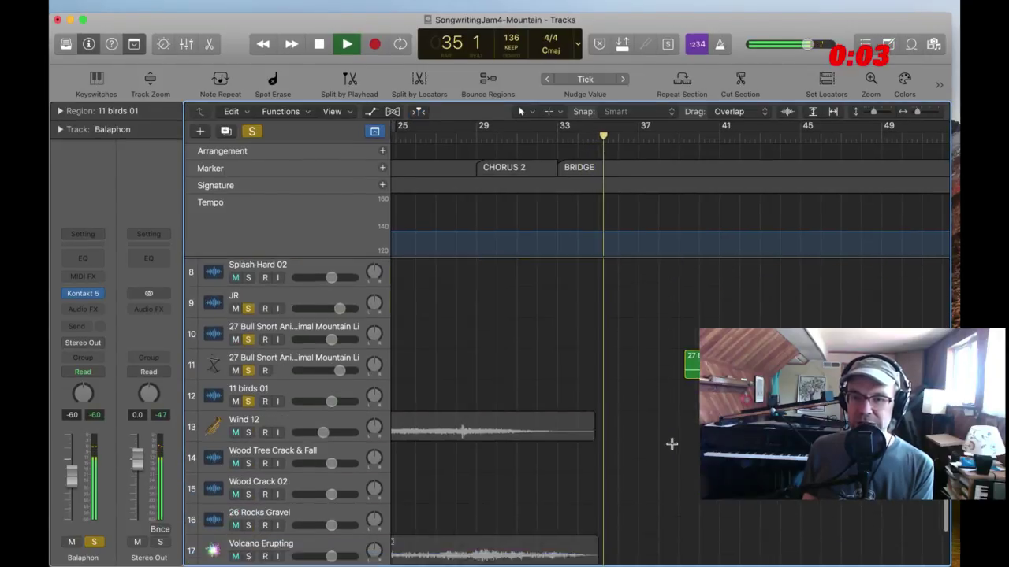
scroll(671, 444, down, 2)
right_click(152, 341)
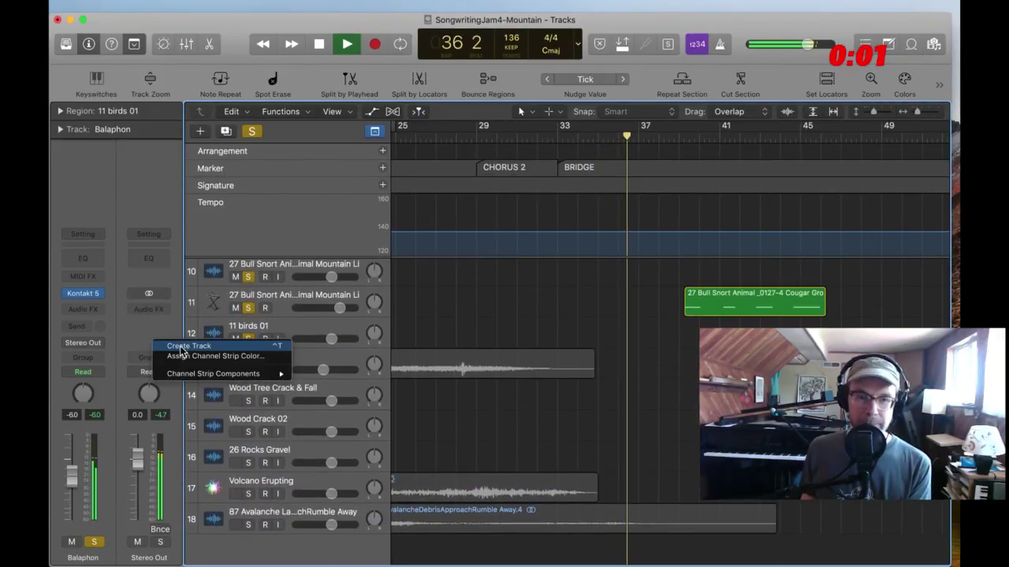
click(181, 348)
scroll(609, 391, down, 1)
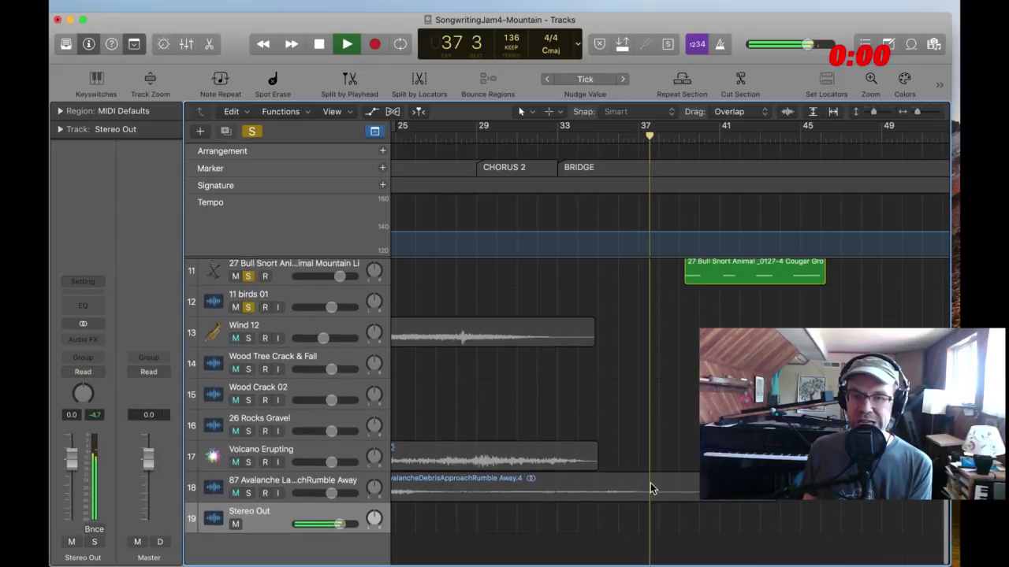
Show track automation and set the Stereo Out track's automation parameter to Volume
key(a)
scroll(669, 499, down, 2)
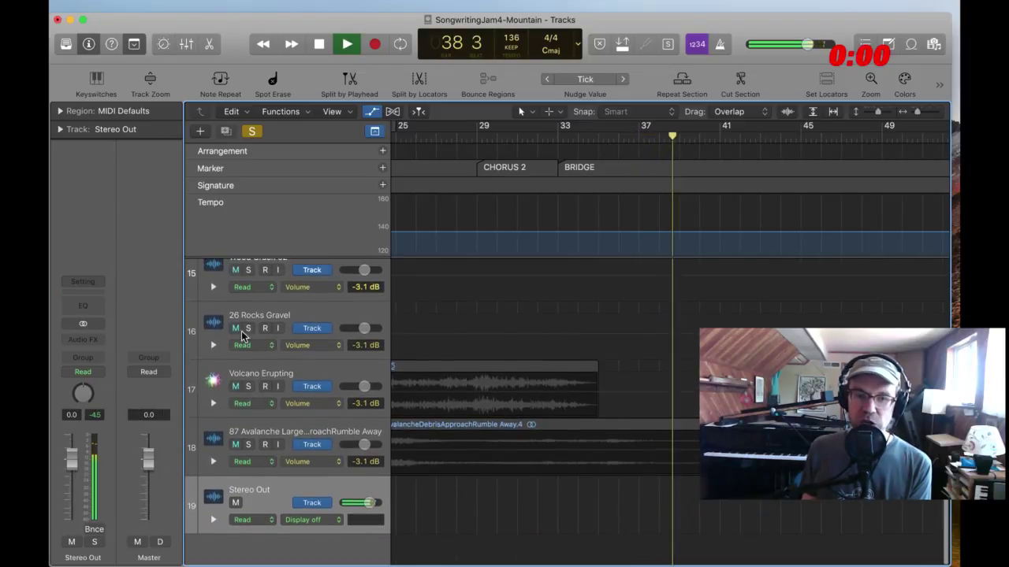
click(316, 514)
click(347, 541)
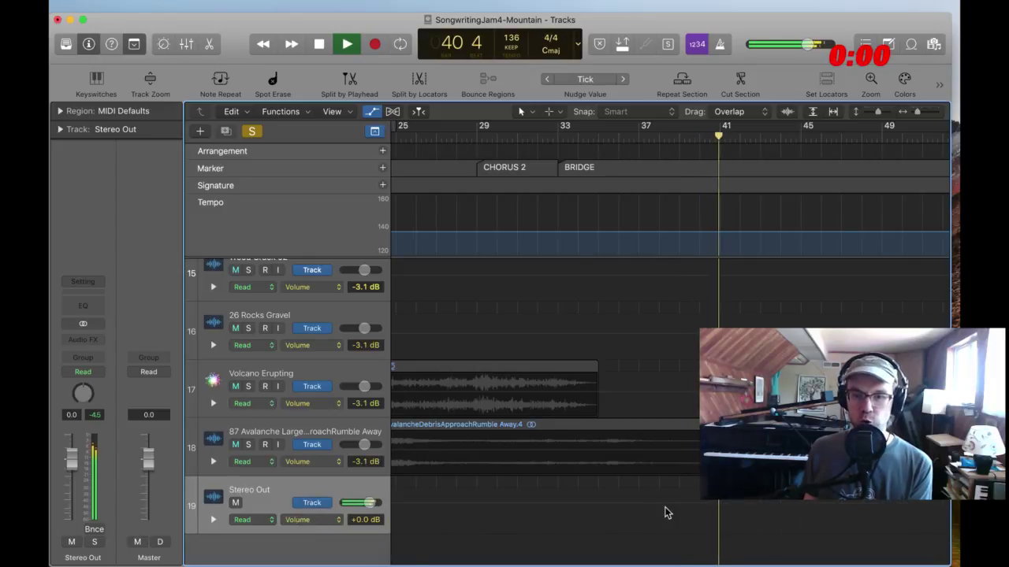
Draw a Stereo Out volume fade-out from +0.0 dB at about bar 44 down to -∞ dB at about bar 54
click(732, 504)
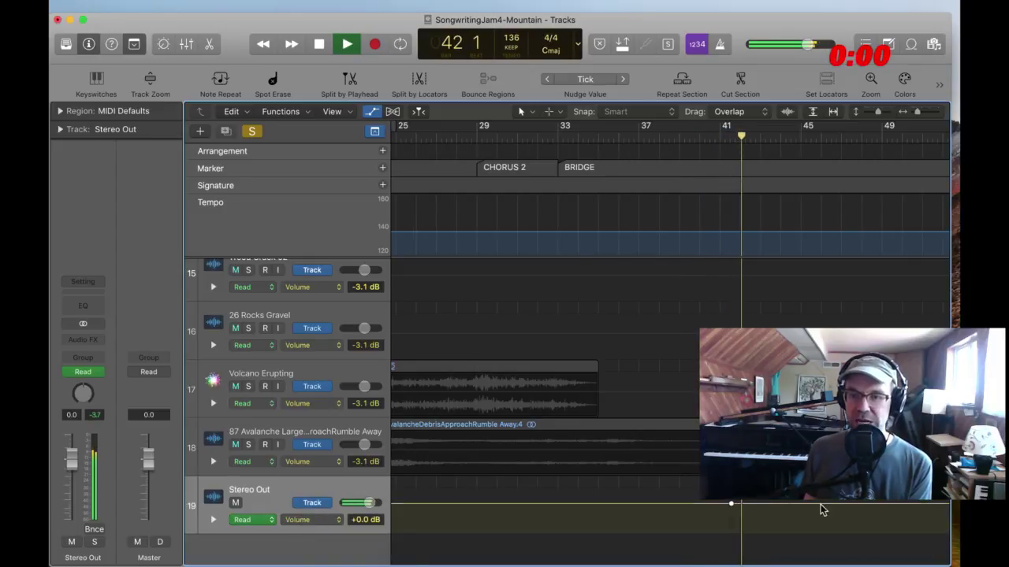
drag(824, 504, 896, 537)
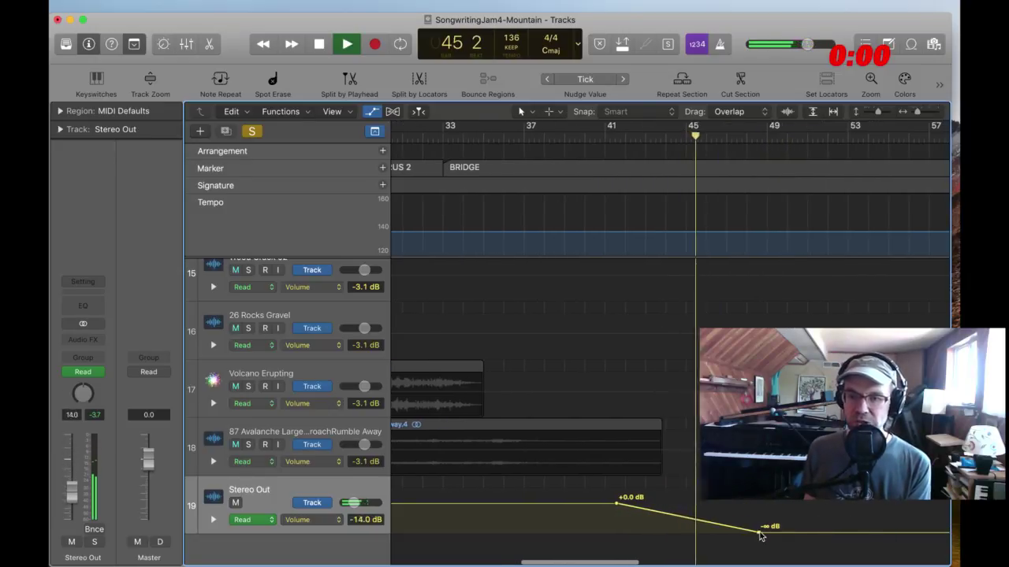
drag(759, 534, 817, 534)
drag(617, 503, 671, 504)
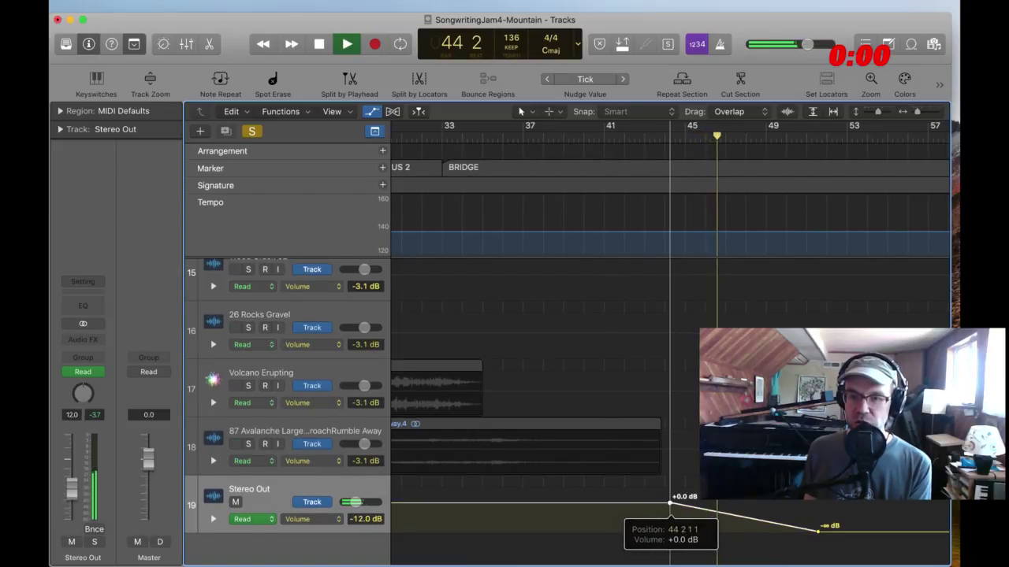
drag(780, 534, 829, 534)
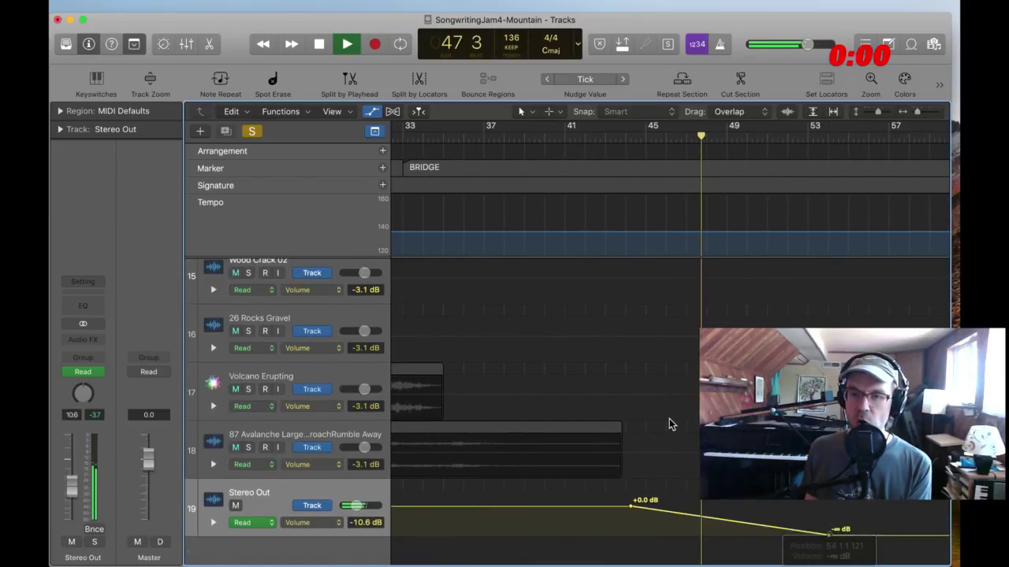
Stop playback and copy the last bridge Balaphon region and the two ROCK INSTRUMENT regions under it to bar 49
scroll(669, 418, up, 15)
scroll(669, 419, down, 3)
scroll(669, 419, up, 4)
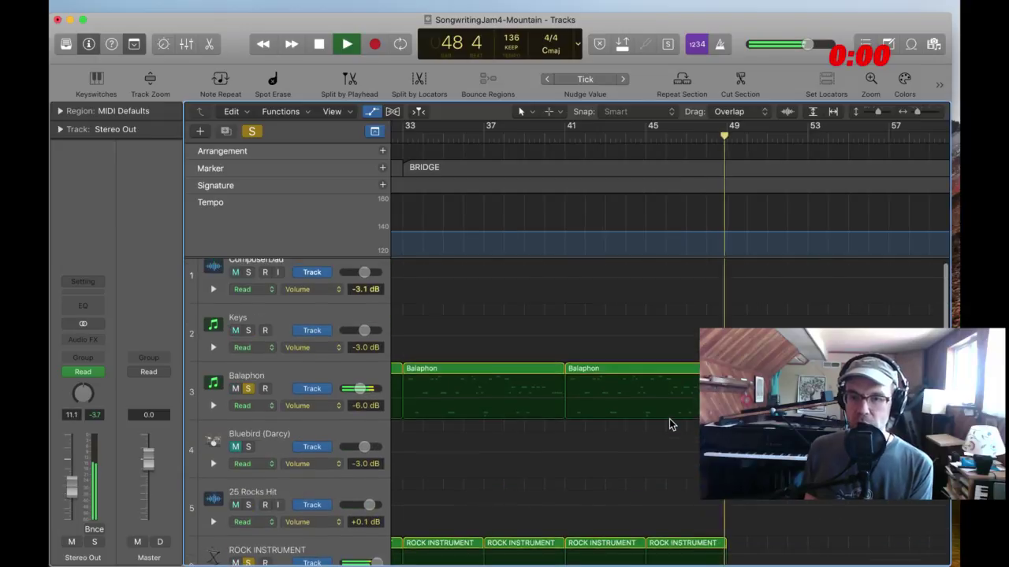
key(space)
click(631, 398)
shift+click(677, 543)
shift+click(603, 542)
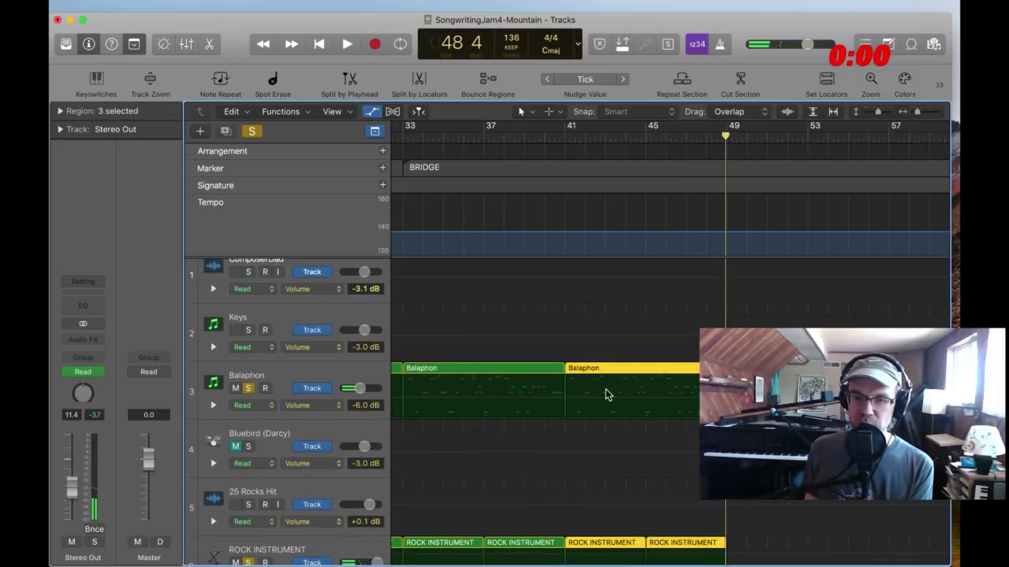
drag(606, 389, 686, 386)
Solo the Wind 12 track so it plays together with the other soloed tracks
scroll(642, 423, down, 5)
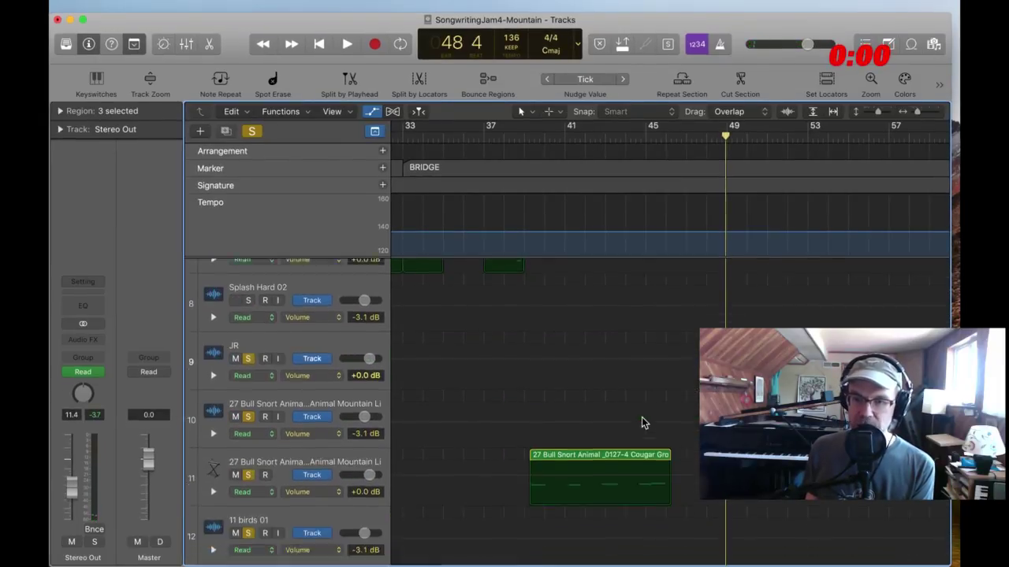
scroll(641, 420, down, 3)
scroll(641, 420, left, 10)
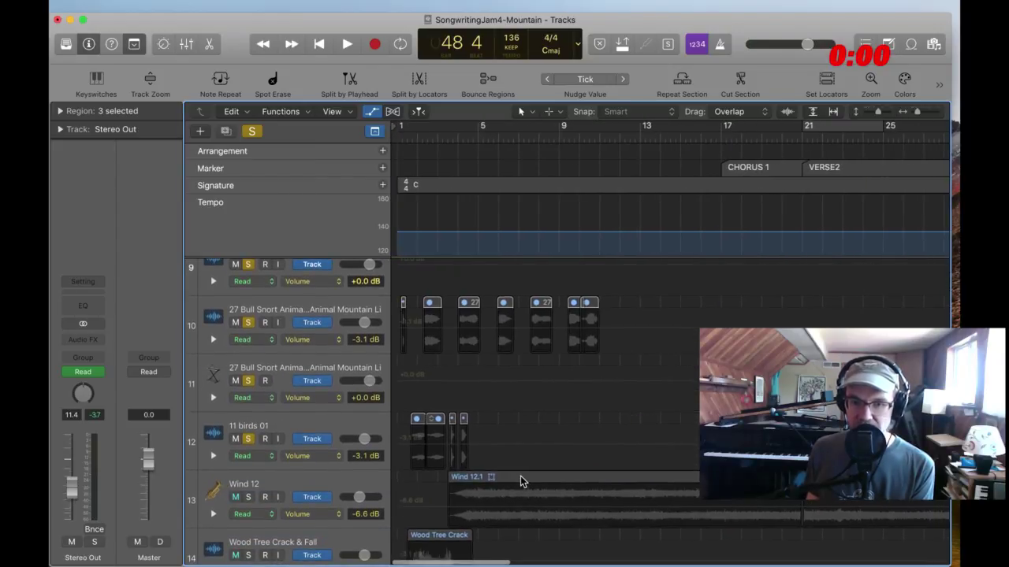
scroll(519, 465, down, 2)
click(307, 407)
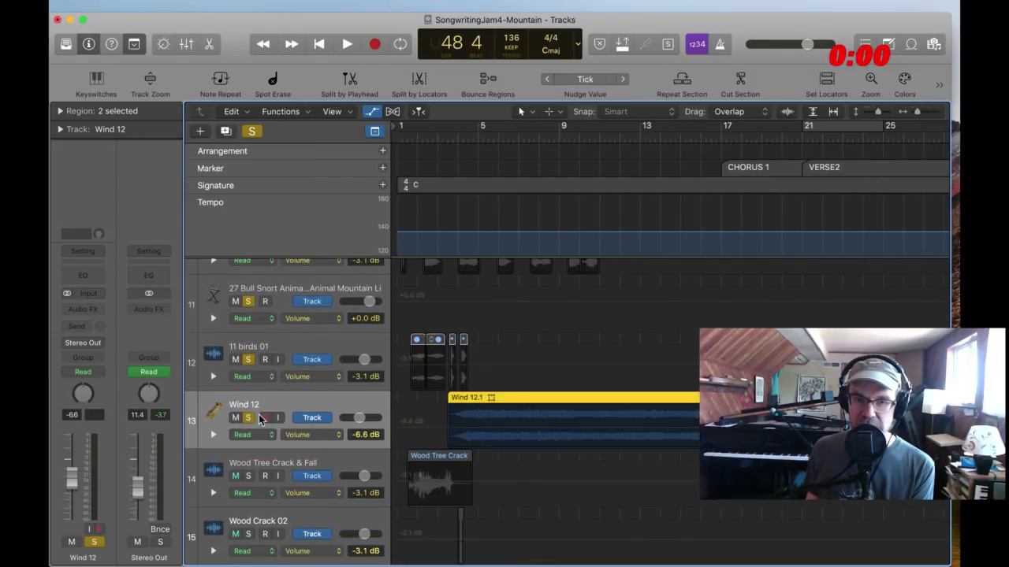
Move the Wind 12.4 region from verse 2 into the bridge at about bar 42.5 and hide track automation
click(438, 403)
scroll(488, 402, right, 4)
scroll(489, 403, right, 1)
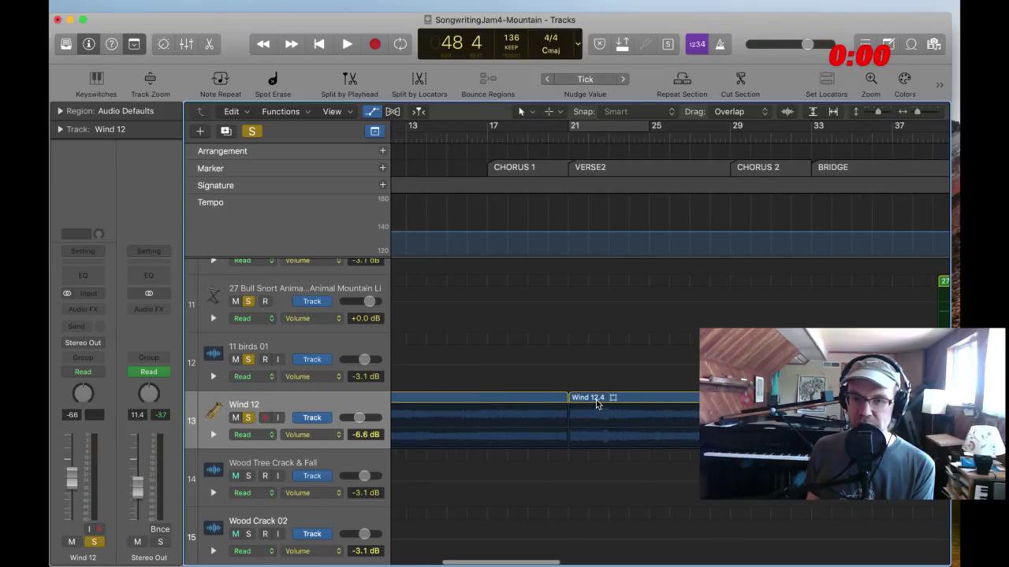
drag(597, 403, 788, 403)
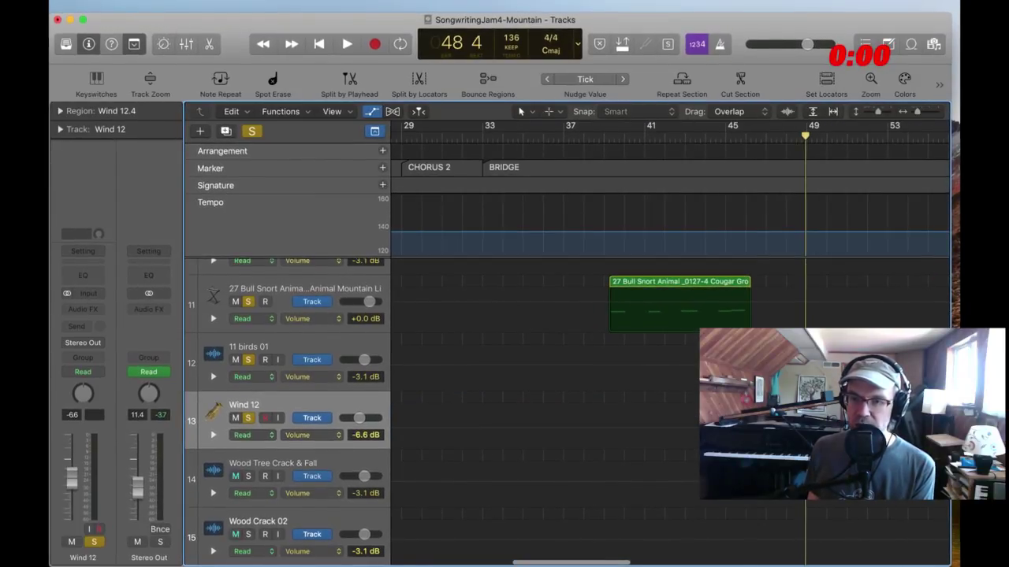
key(a)
drag(787, 404, 671, 402)
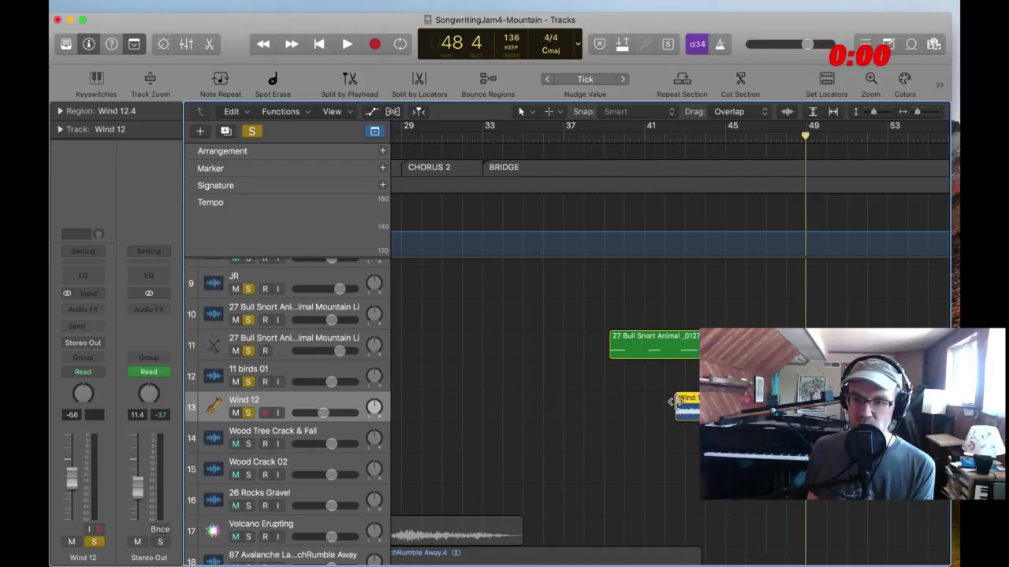
Play the song's ending and lower the Wind 12 track volume to about -12.6 dB
scroll(670, 355, right, 5)
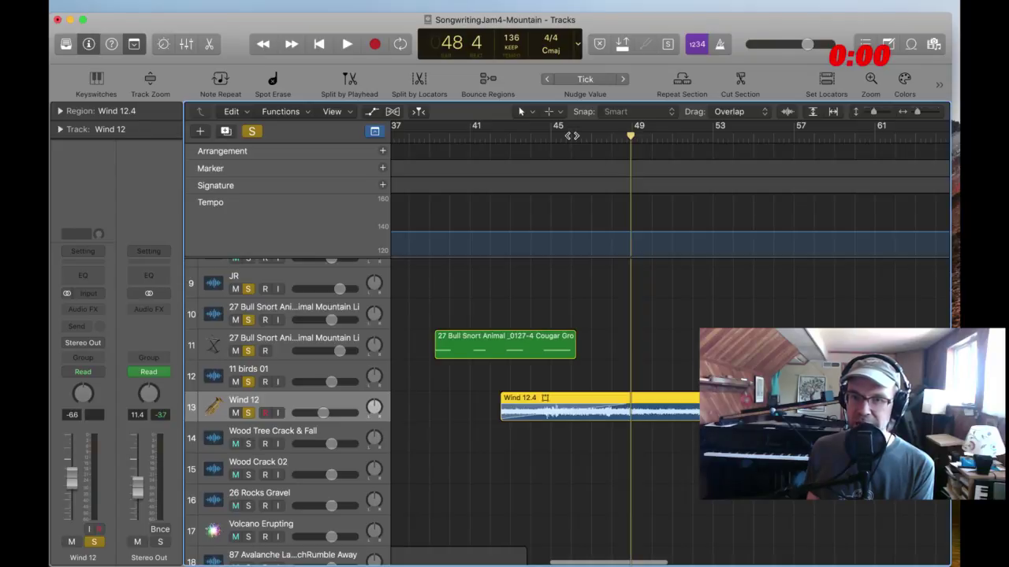
key(space)
drag(323, 413, 316, 413)
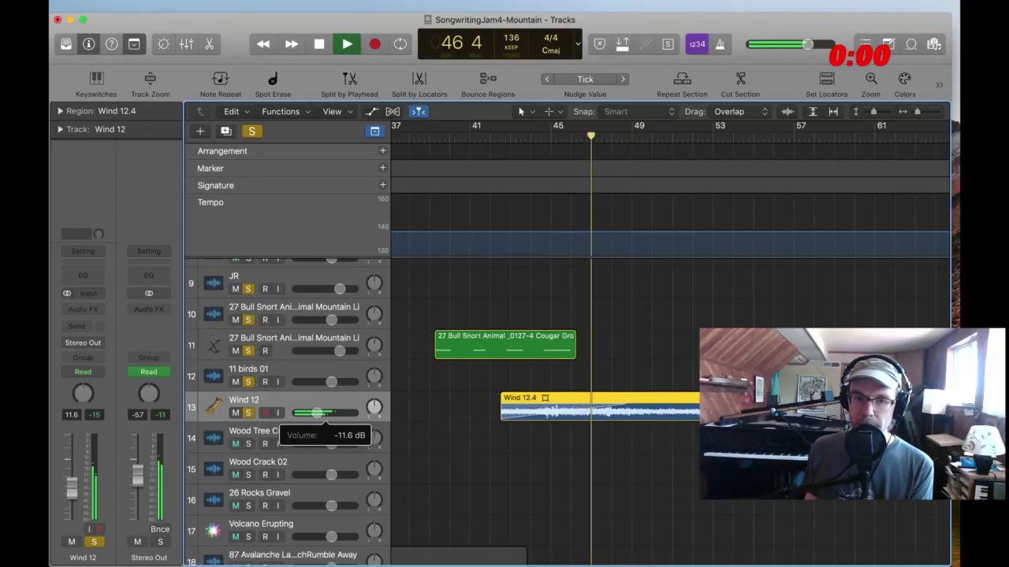
Shift the bridge's Wind 12.4 region earlier so it starts at about bar 42
scroll(531, 415, down, 3)
scroll(531, 408, up, 5)
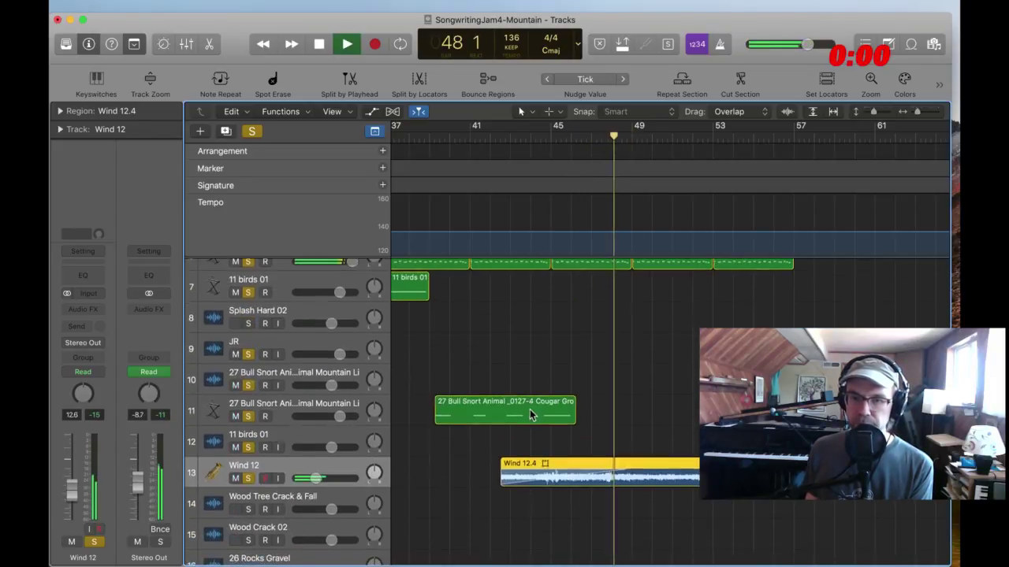
scroll(529, 412, up, 2)
scroll(528, 410, down, 4)
scroll(529, 410, right, 2)
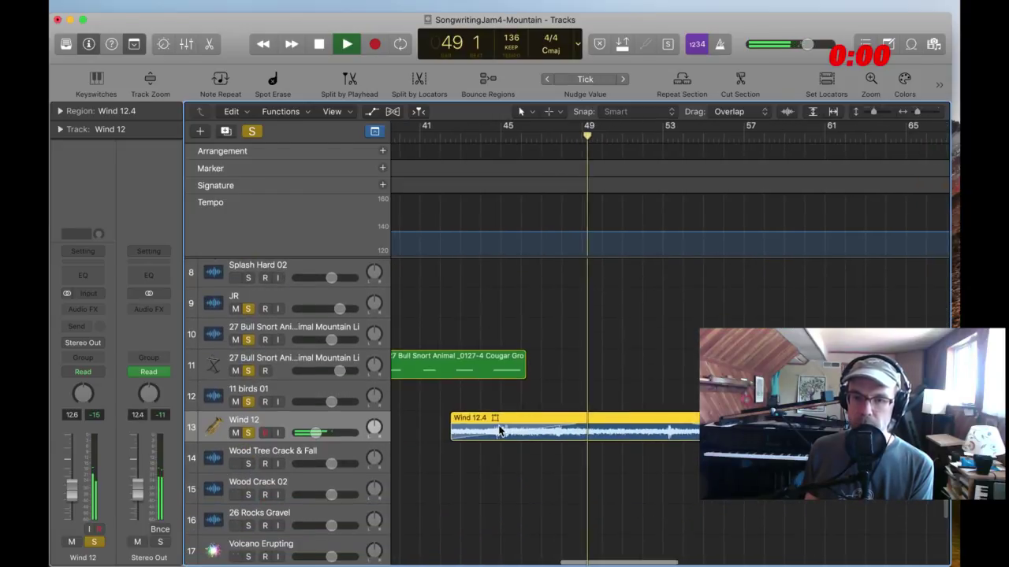
mouse_move(608, 421)
mouse_down()
mouse_move(675, 416)
mouse_move(591, 420)
mouse_up()
scroll(482, 410, down, 3)
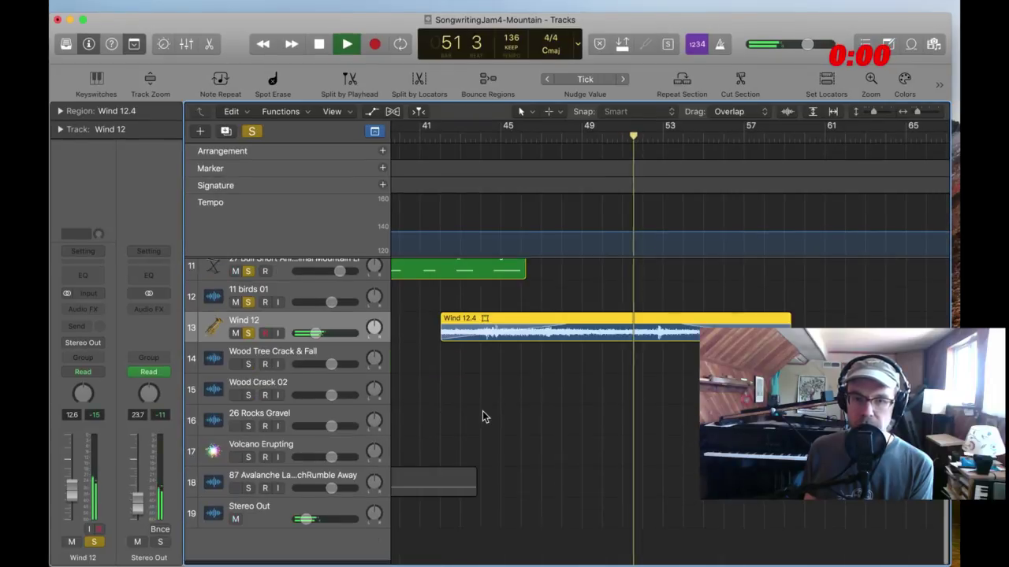
Play from about bar 28 through chorus 2 into the bridge, and set the playhead to bar 29
scroll(487, 409, up, 10)
scroll(487, 409, left, 10)
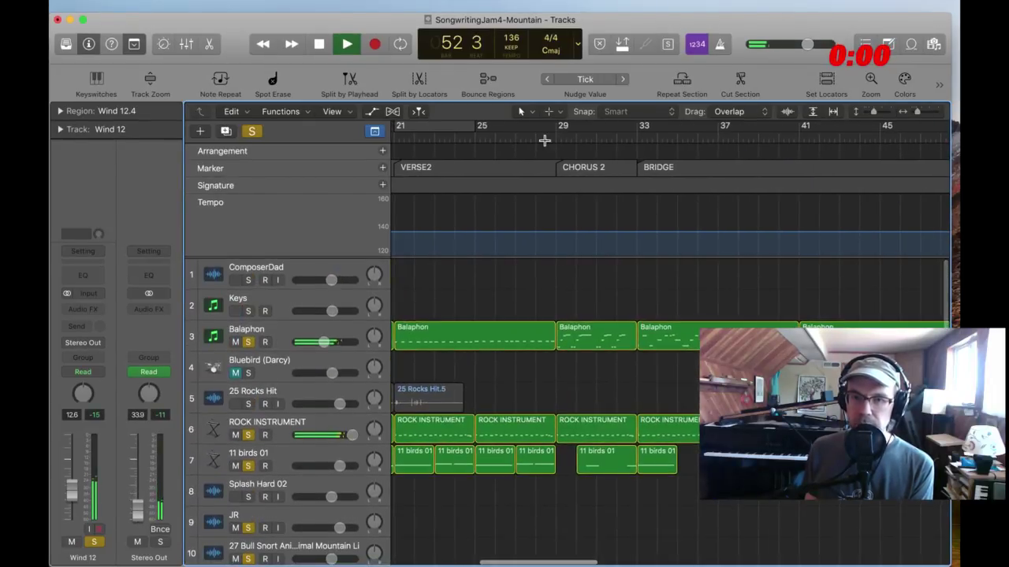
click(545, 138)
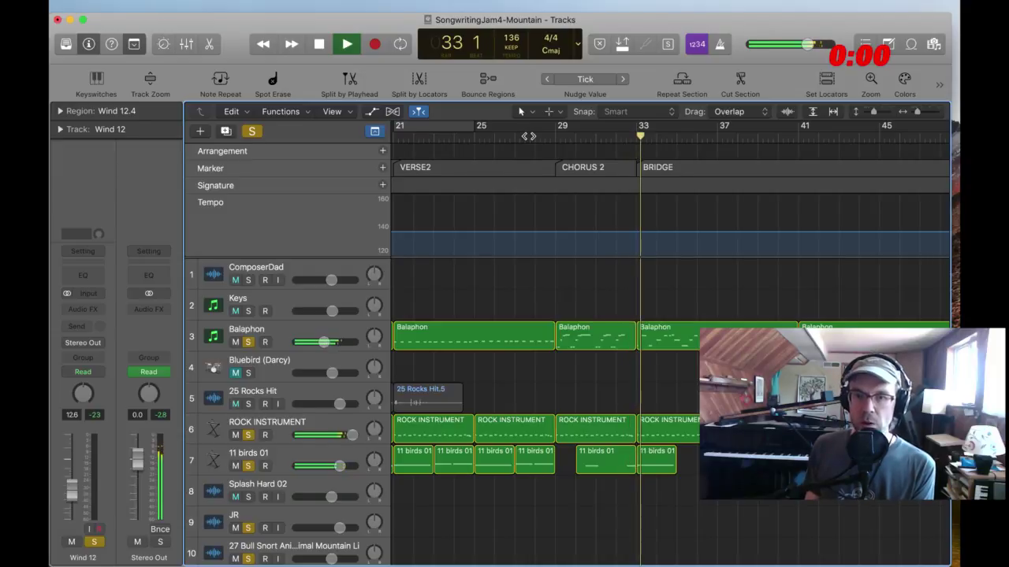
click(527, 136)
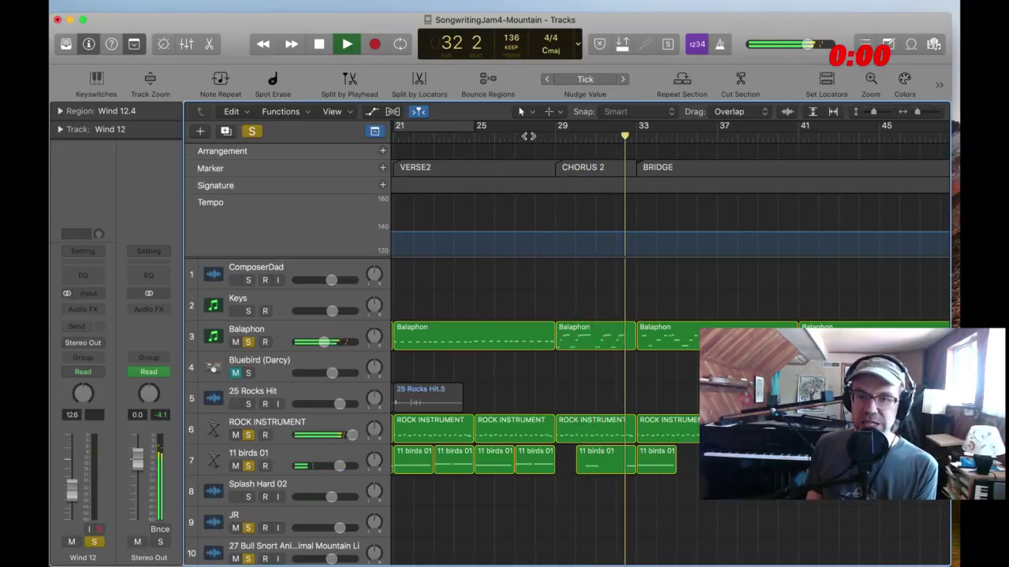
scroll(530, 145, right, 5)
key(space)
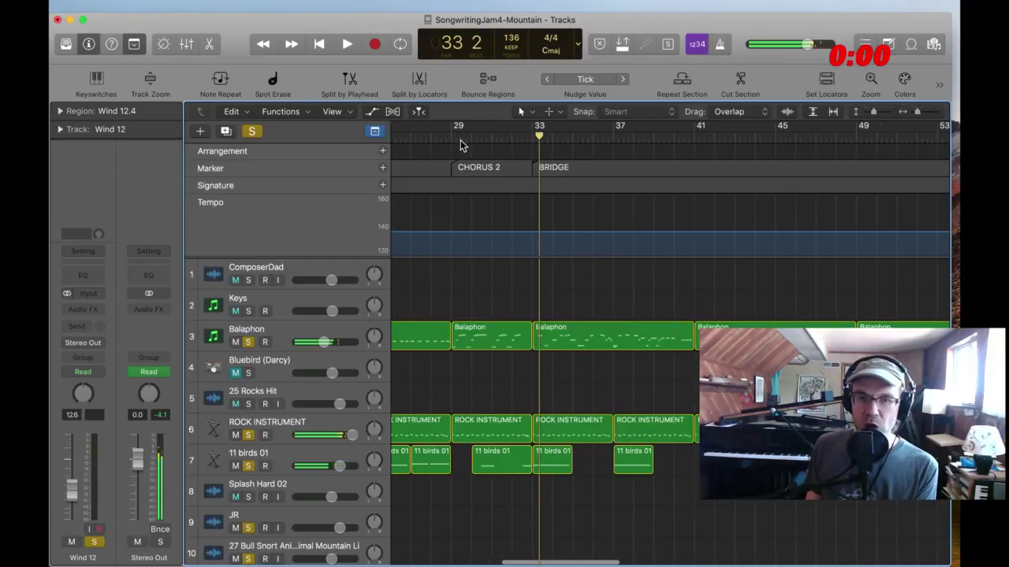
click(461, 144)
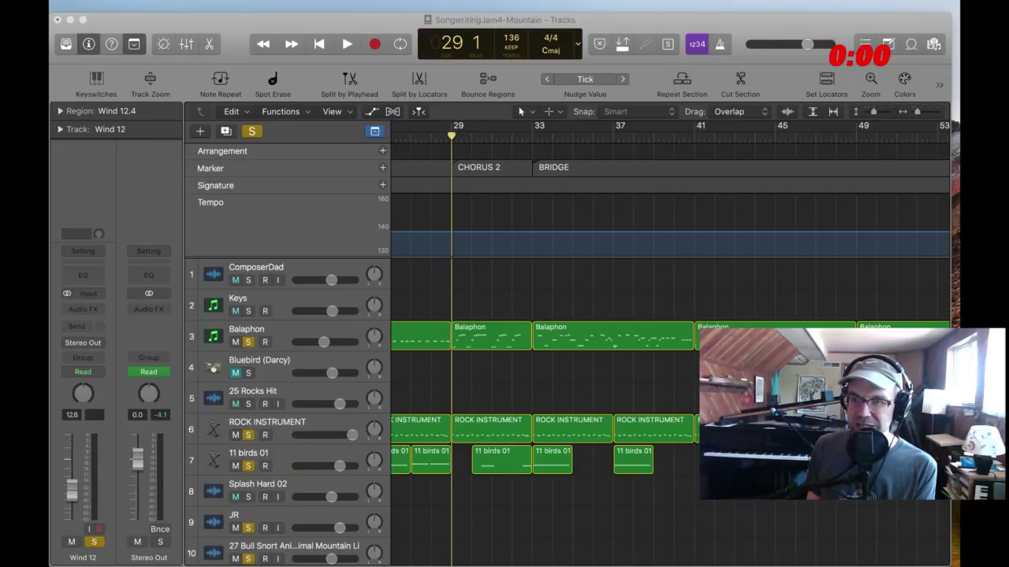
click(395, 272)
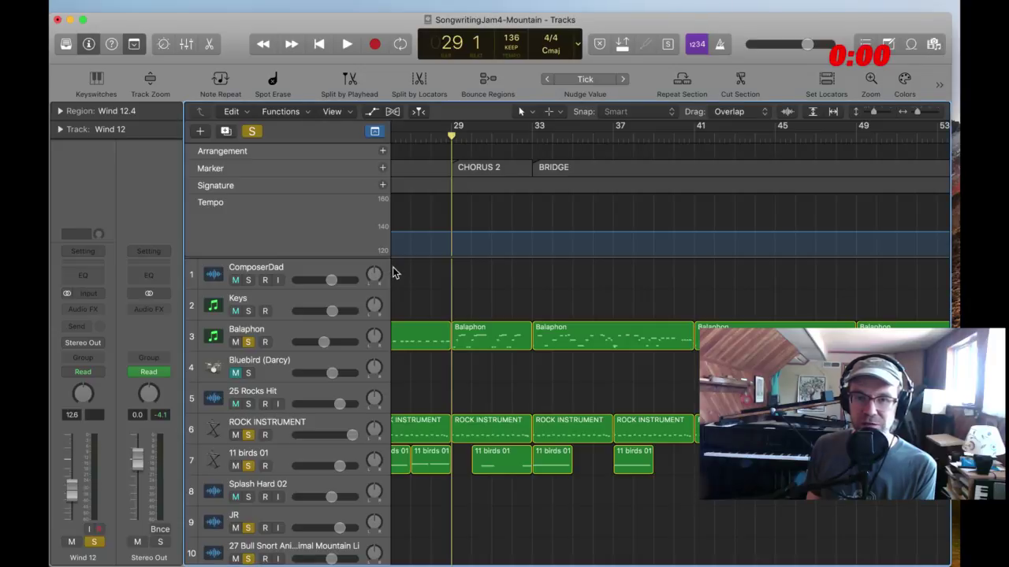
Open the project notes and delete the lyric line "I'm no threat, marmoset"
click(888, 45)
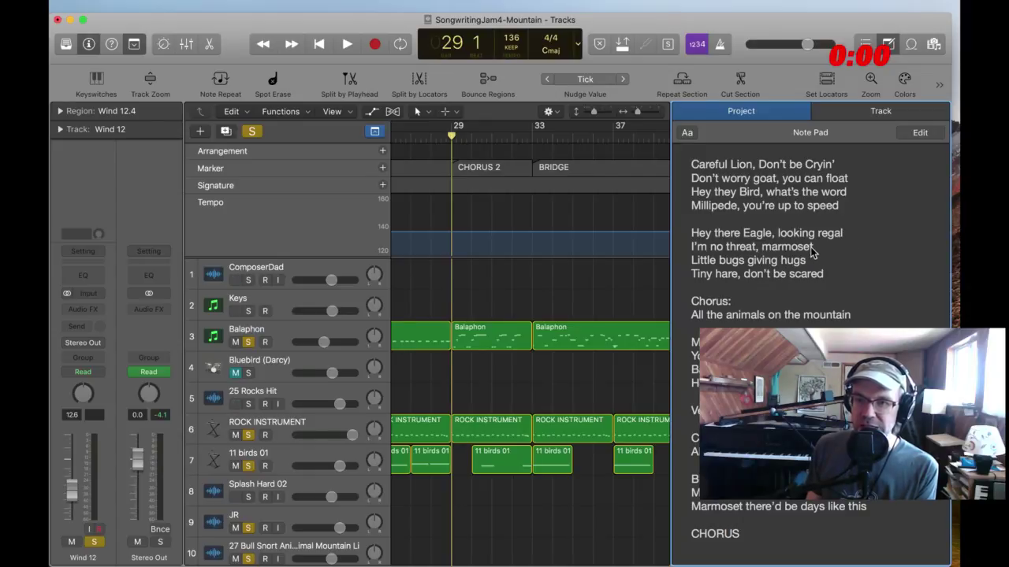
double_click(788, 248)
click(813, 251)
key(super+shift+Left)
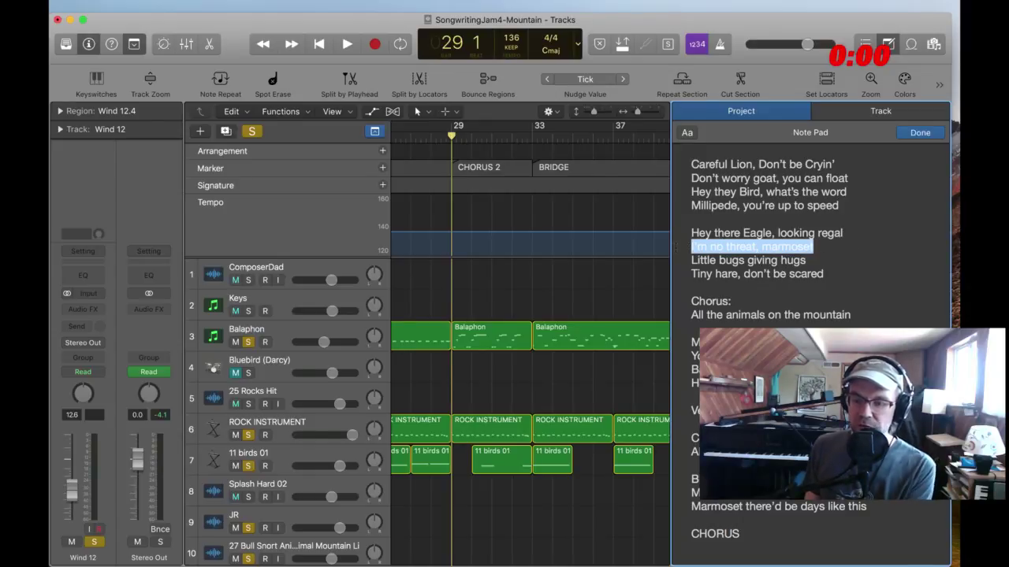
key(BackSpace)
key(BackSpace)
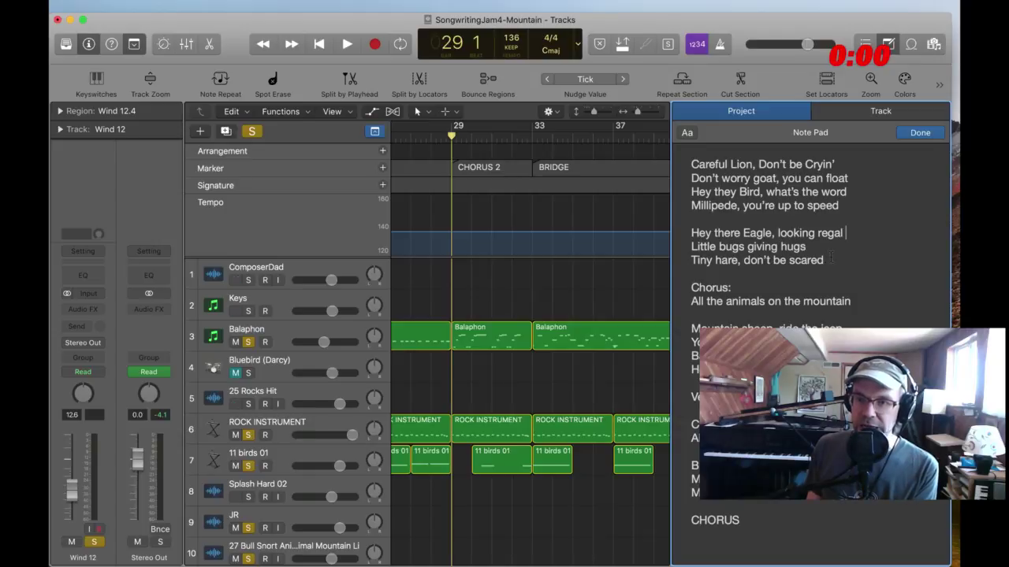
Replace the lyric line "Tiny hare, don't be scared" with "Little bunny found a carrot...but he knows he gotta share it", leaving an extra blank line before the chorus
drag(824, 260, 668, 260)
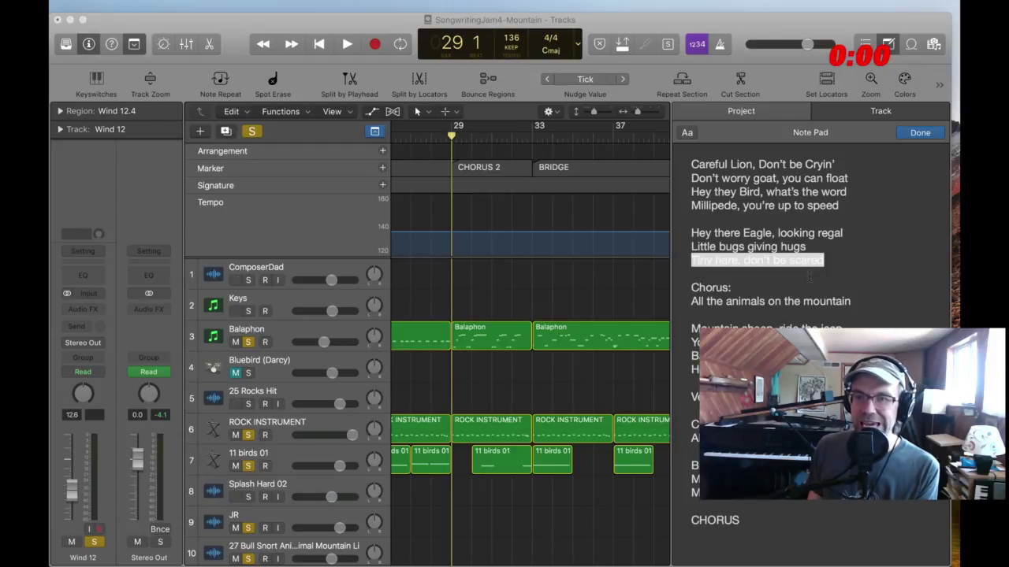
key(super+Tab)
key(Right)
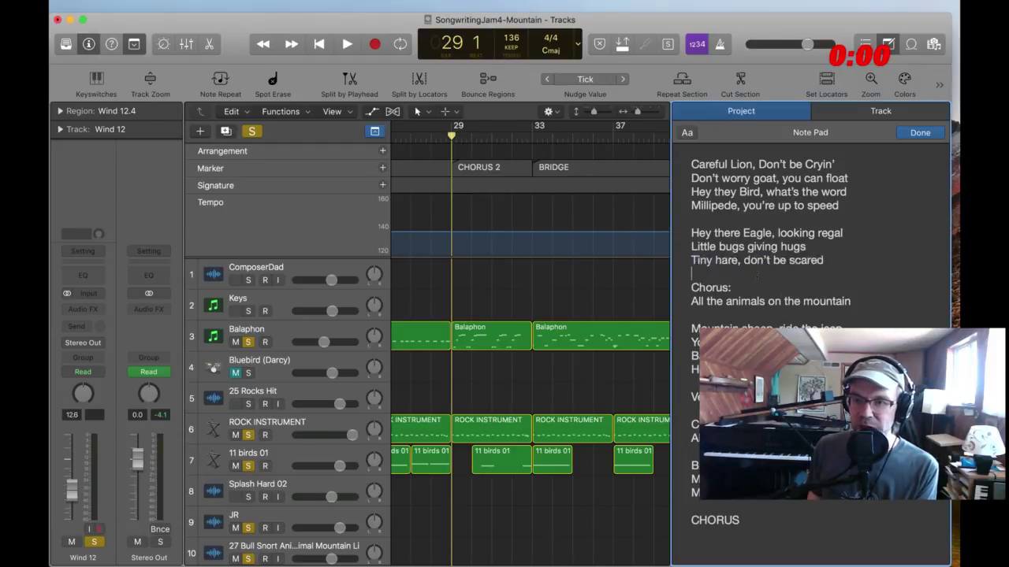
key(Return)
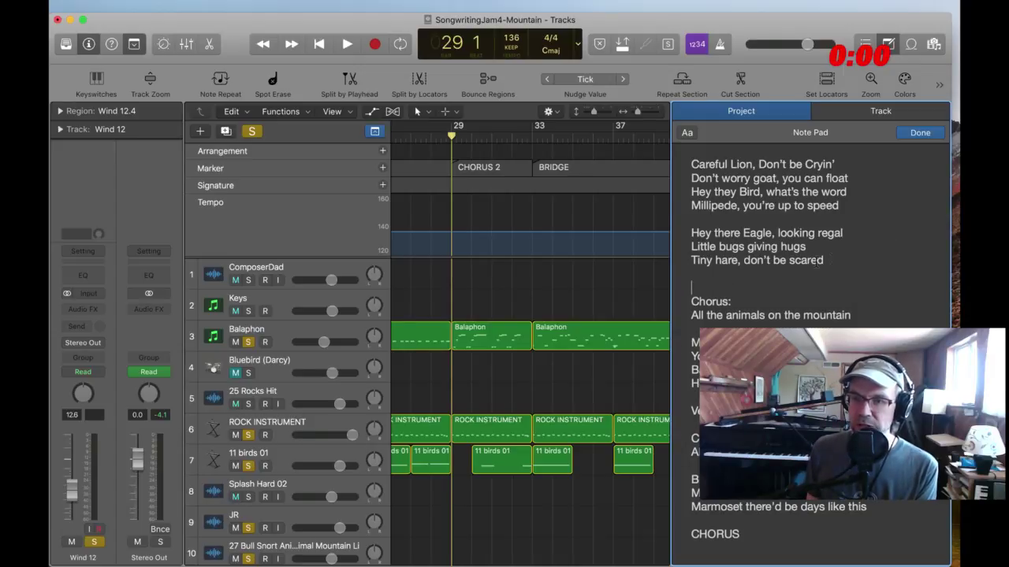
drag(824, 260, 706, 261)
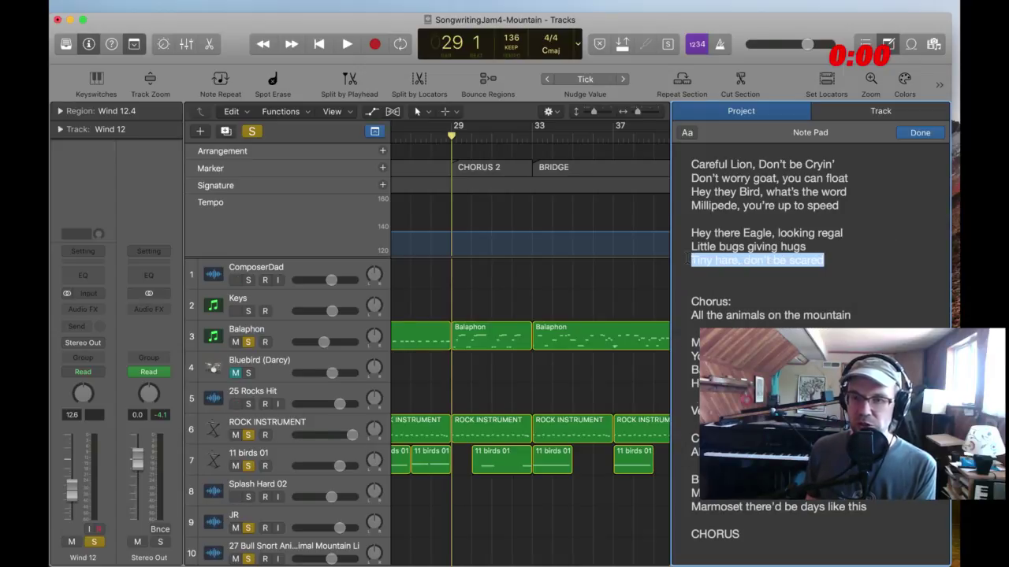
text(Little bunny found a carrot...but he knows he gotta share it)
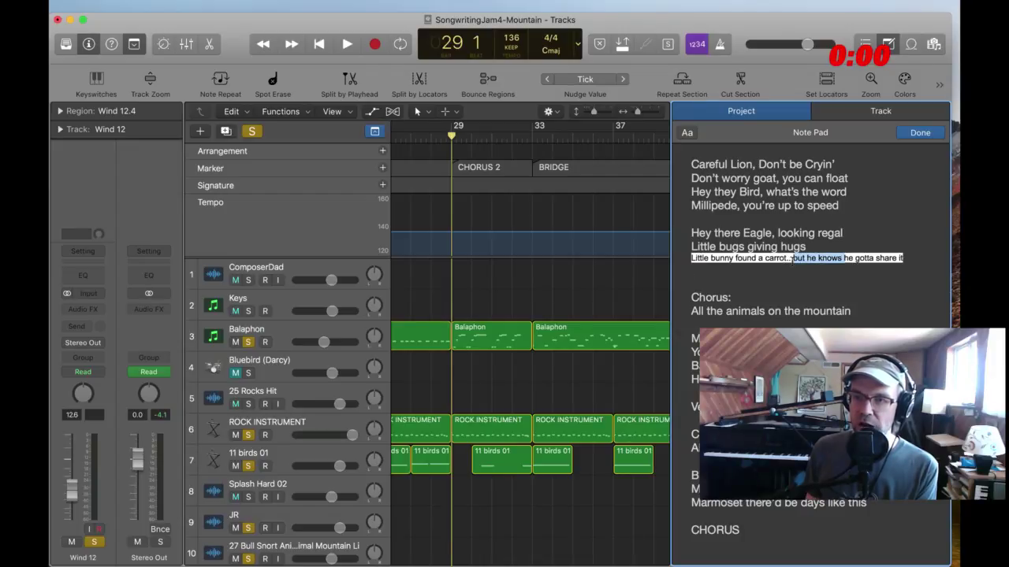
Reword the bunny lyric's ending as "Do you know how to share it" on its own line and close the notes
text(Do yo)
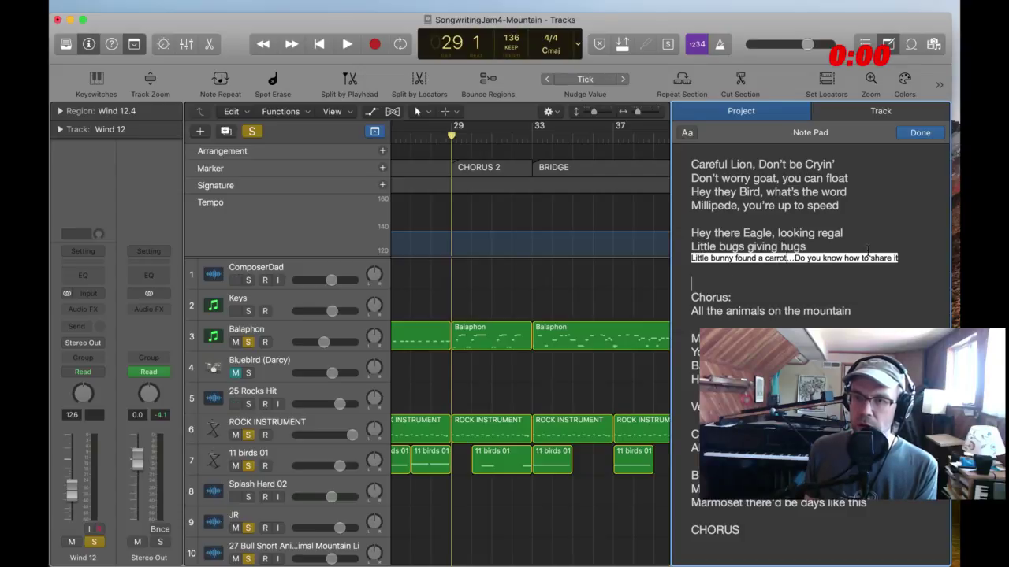
key(Return)
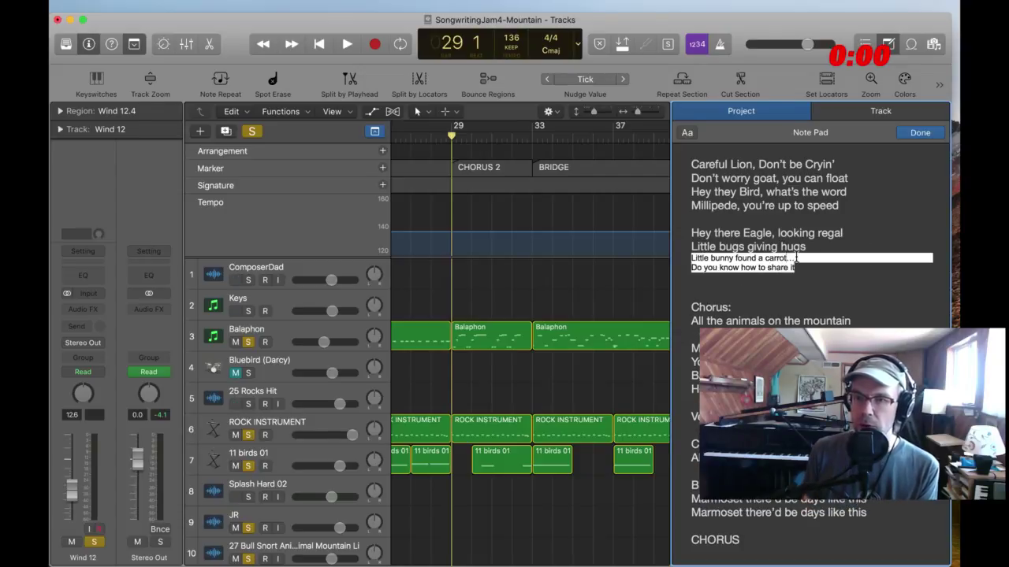
click(570, 271)
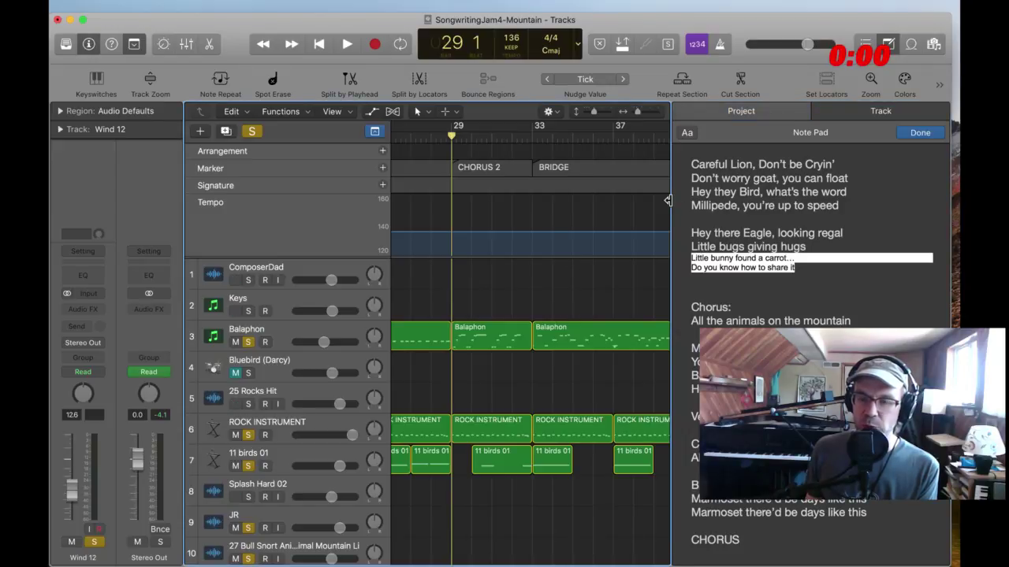
key(alt+super+p)
Move the Big Waterfall region on the Volcano Erupting track from before chorus 1 to the song's ending
scroll(690, 361, down, 5)
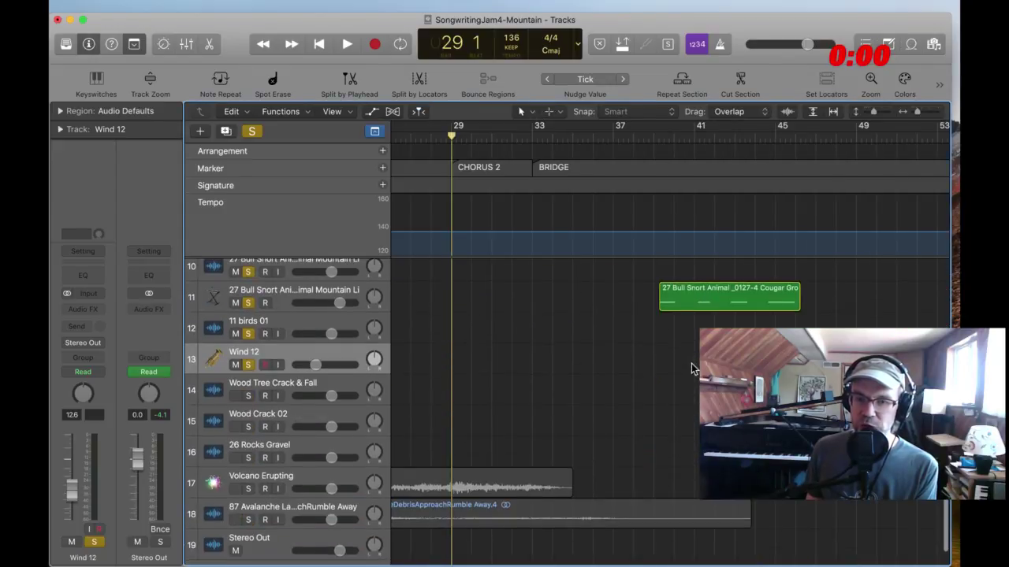
scroll(689, 365, left, 5)
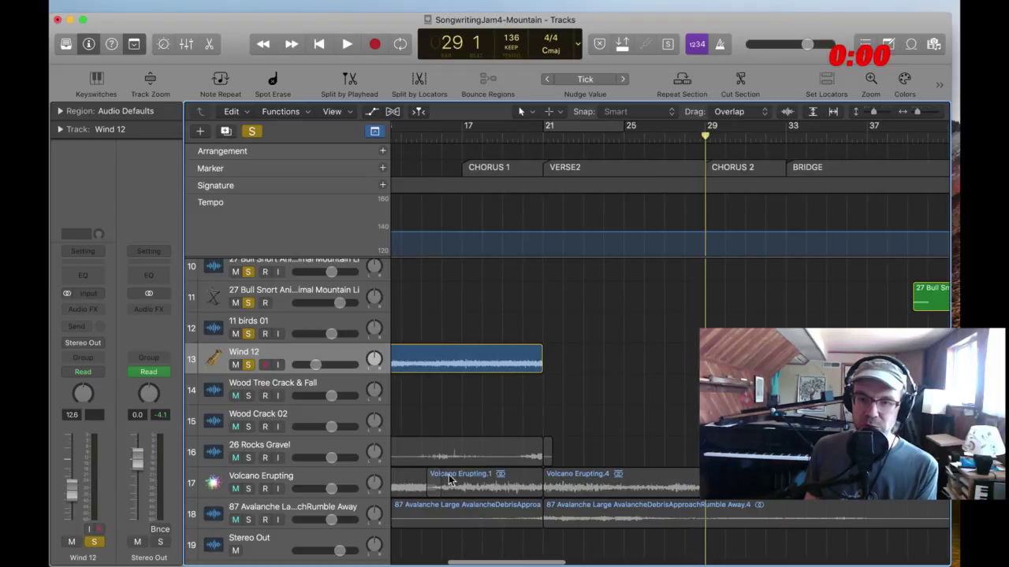
click(912, 115)
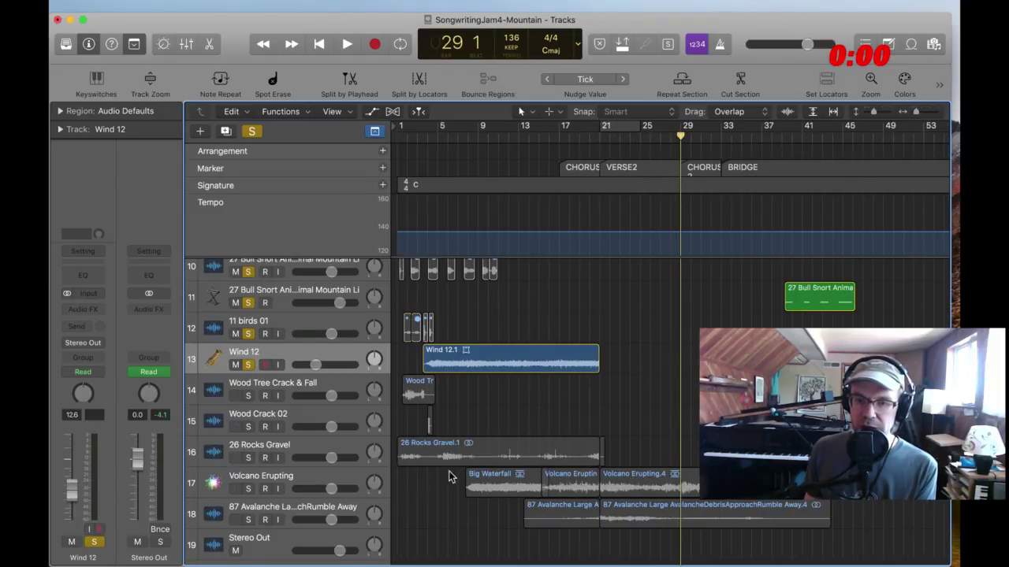
drag(486, 478, 713, 485)
scroll(713, 485, right, 5)
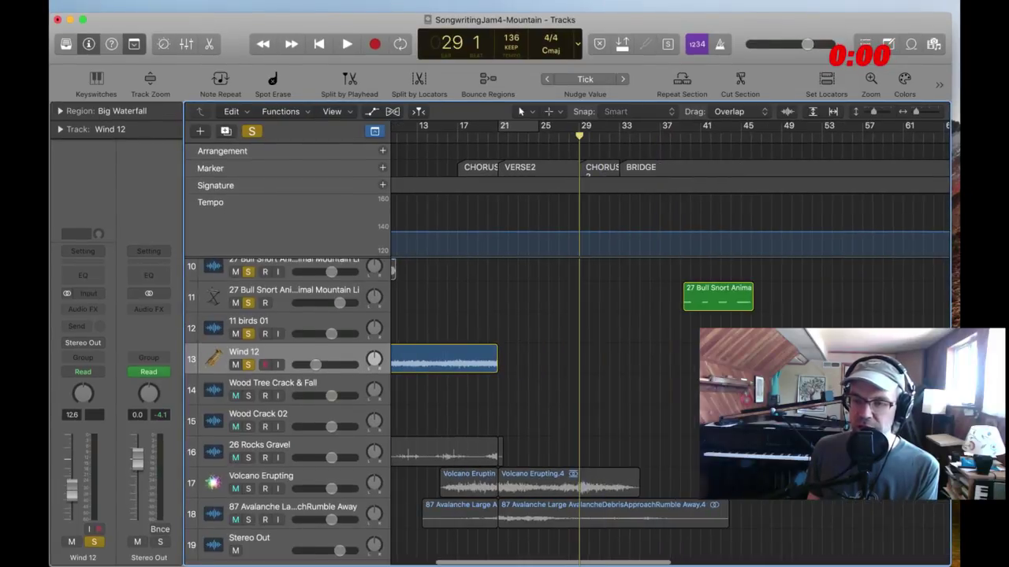
drag(827, 489, 837, 488)
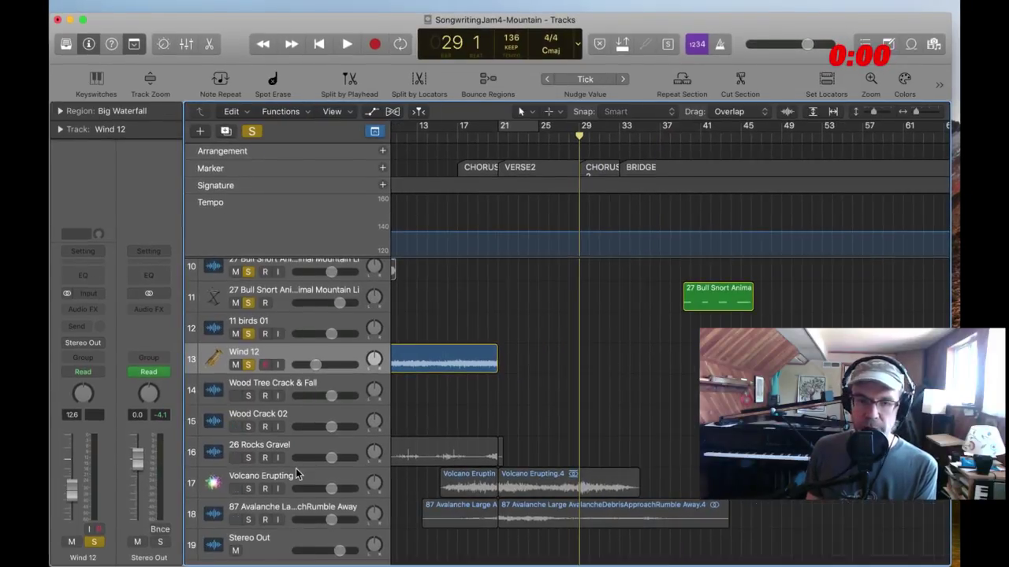
Solo the Volcano Erupting track and move its two eruption regions from around chorus 1 to the song's ending, starting near bar 46
click(294, 469)
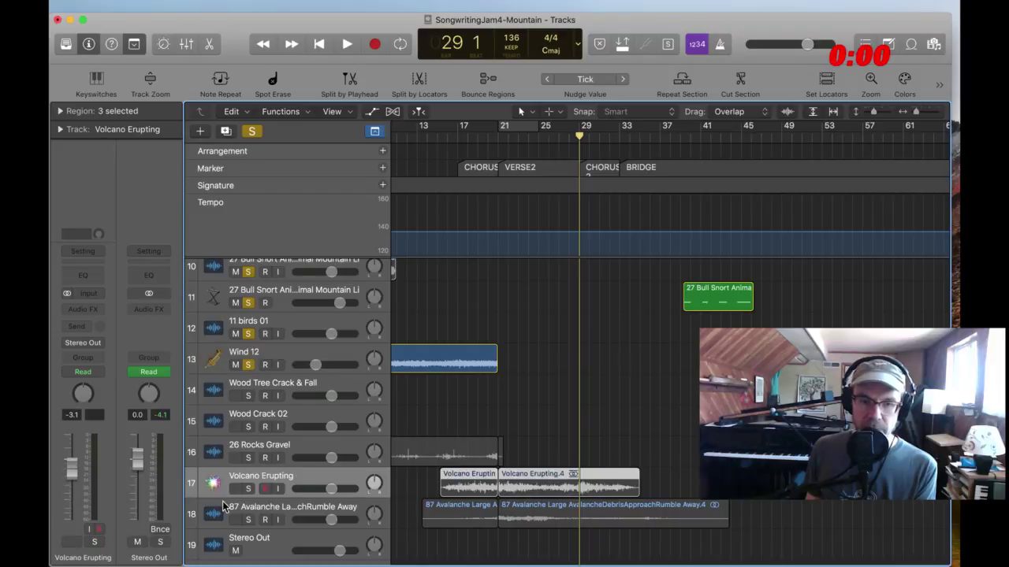
click(247, 490)
click(819, 138)
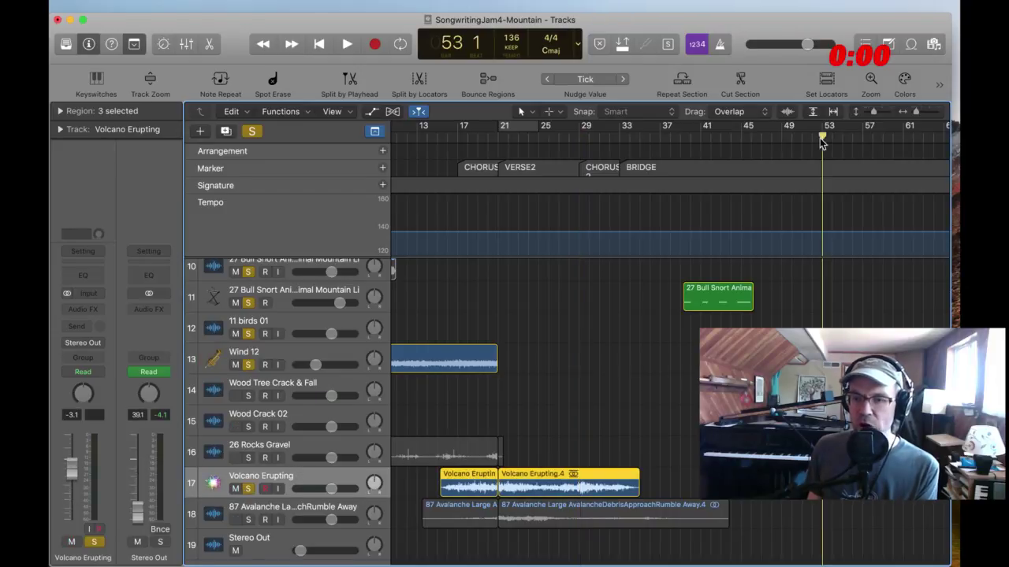
drag(675, 472, 441, 474)
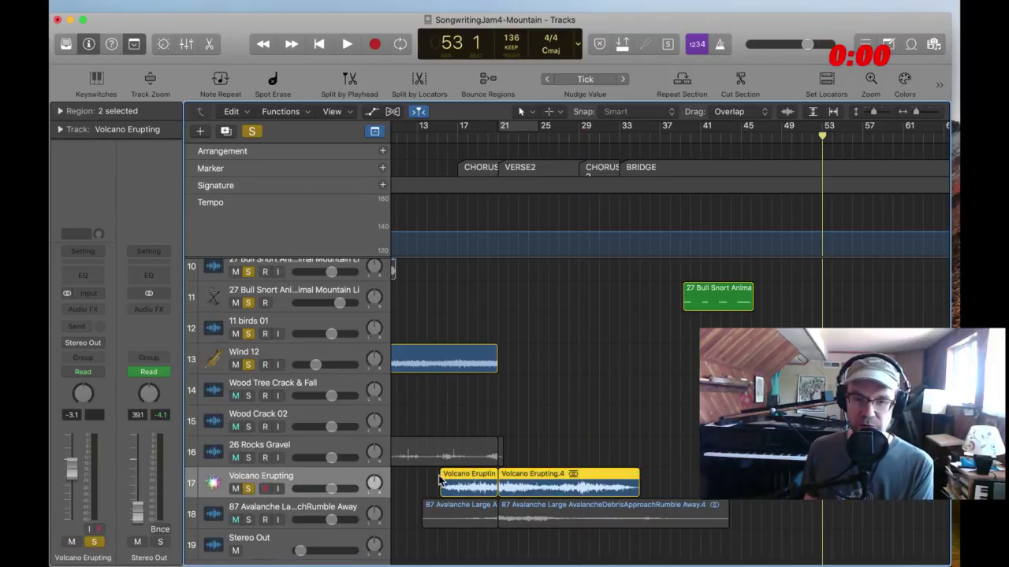
click(416, 482)
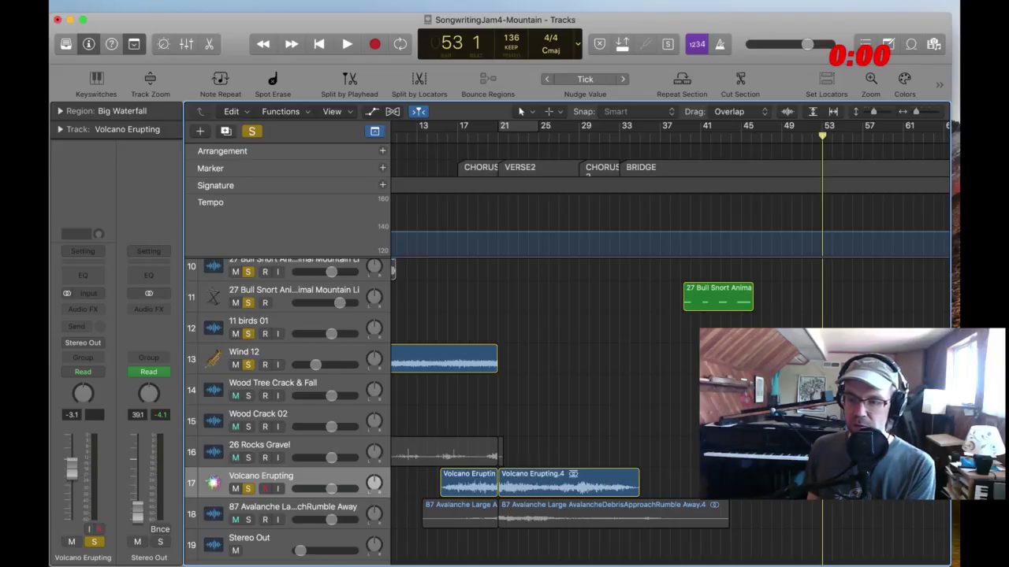
drag(428, 473, 749, 510)
Display track automation, play the ending from bar 49, and slope the Volcano Erupting volume downward after its −13.1 dB point
key(a)
click(701, 499)
scroll(749, 515, right, 2)
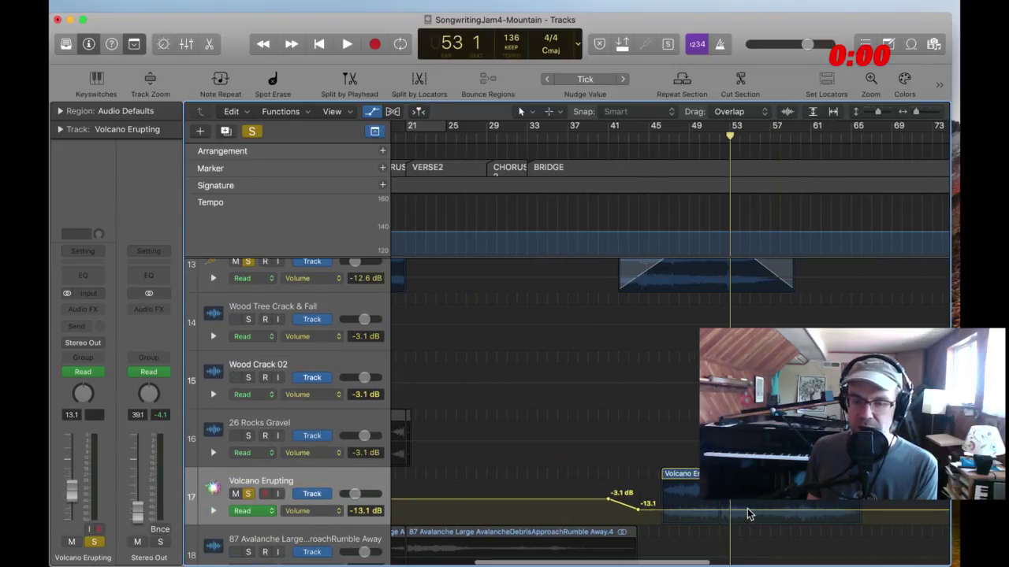
click(691, 138)
key(space)
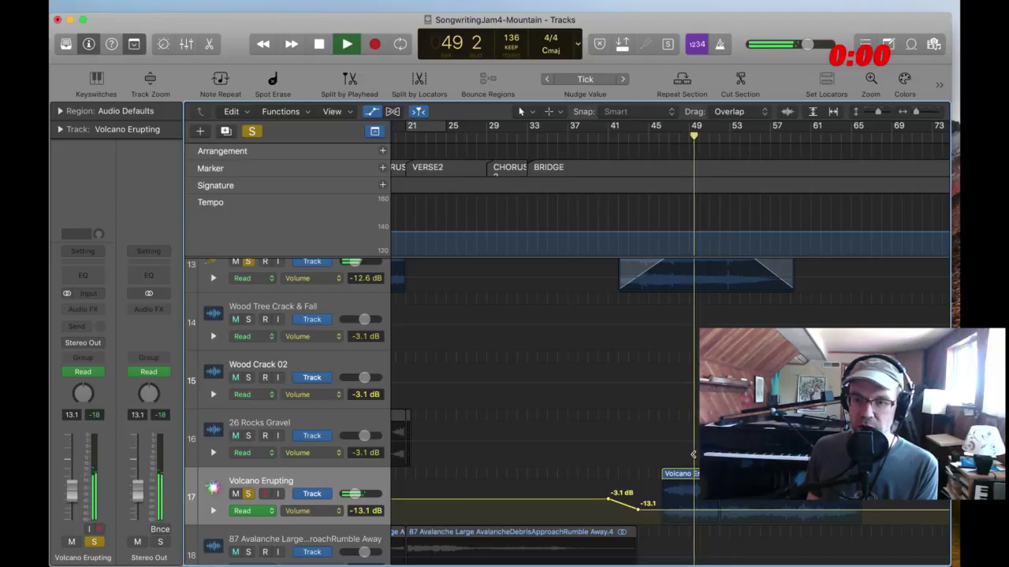
scroll(649, 457, down, 2)
scroll(646, 453, down, 2)
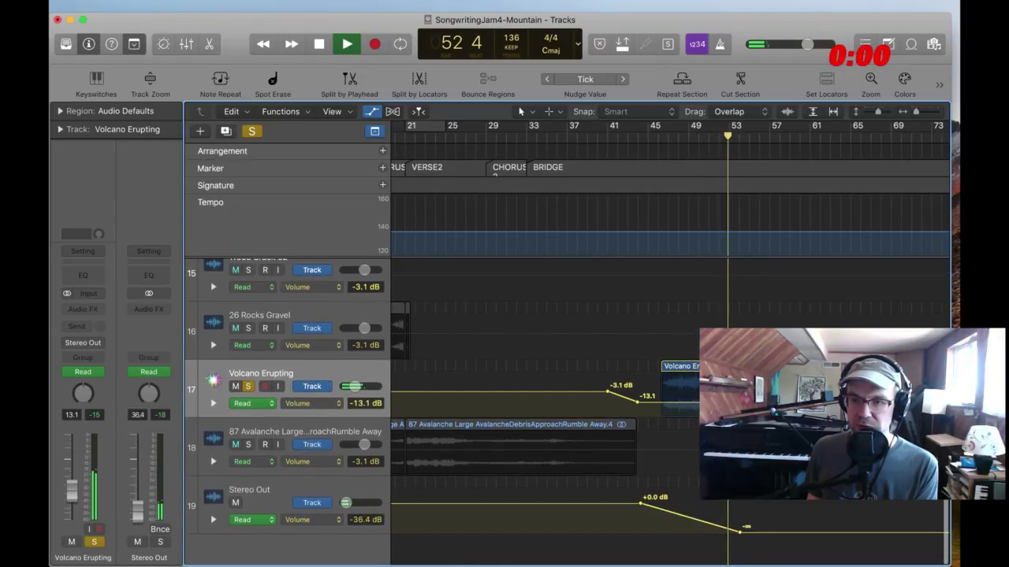
click(664, 368)
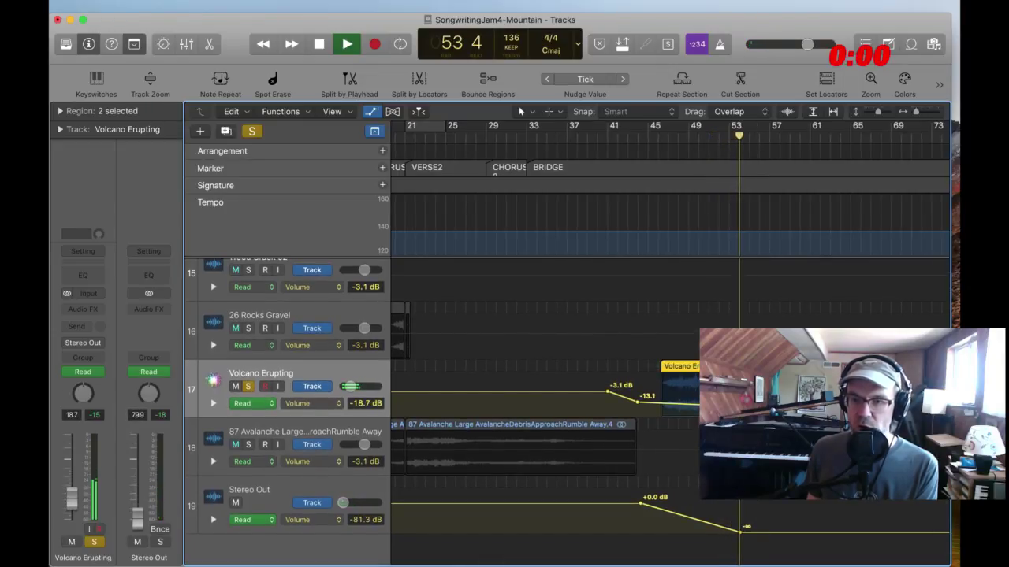
scroll(509, 318, left, 5)
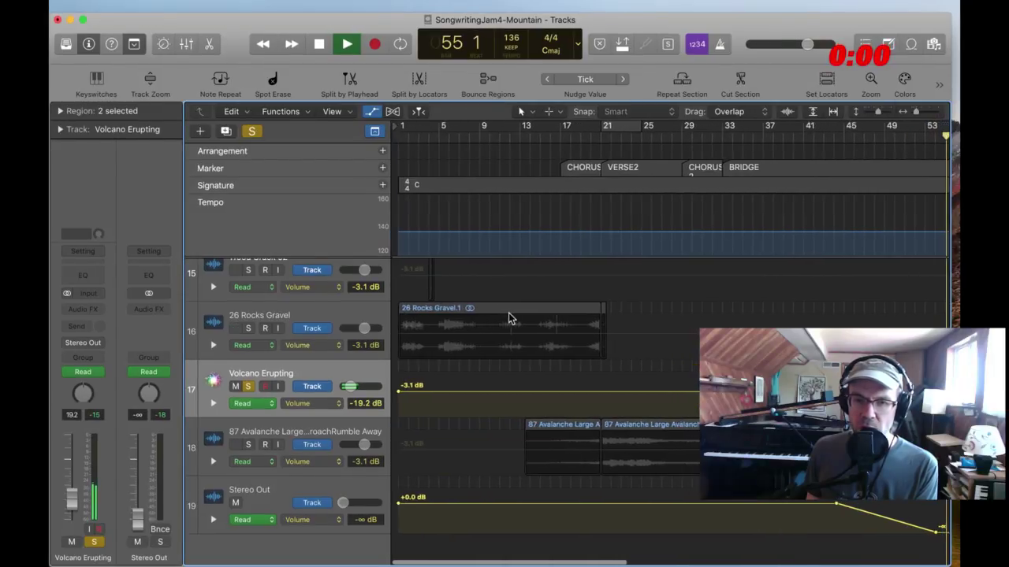
key(space)
Solo the 26 Rocks Gravel track and move its regions from the song's beginning to bar 30 in chorus 2
click(320, 321)
click(249, 329)
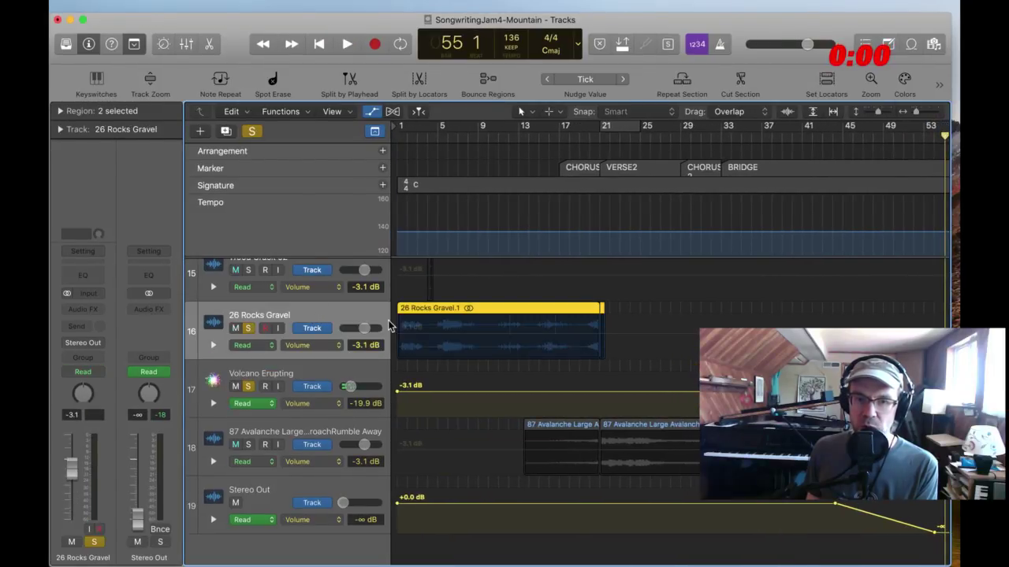
drag(430, 311, 723, 310)
scroll(722, 323, right, 3)
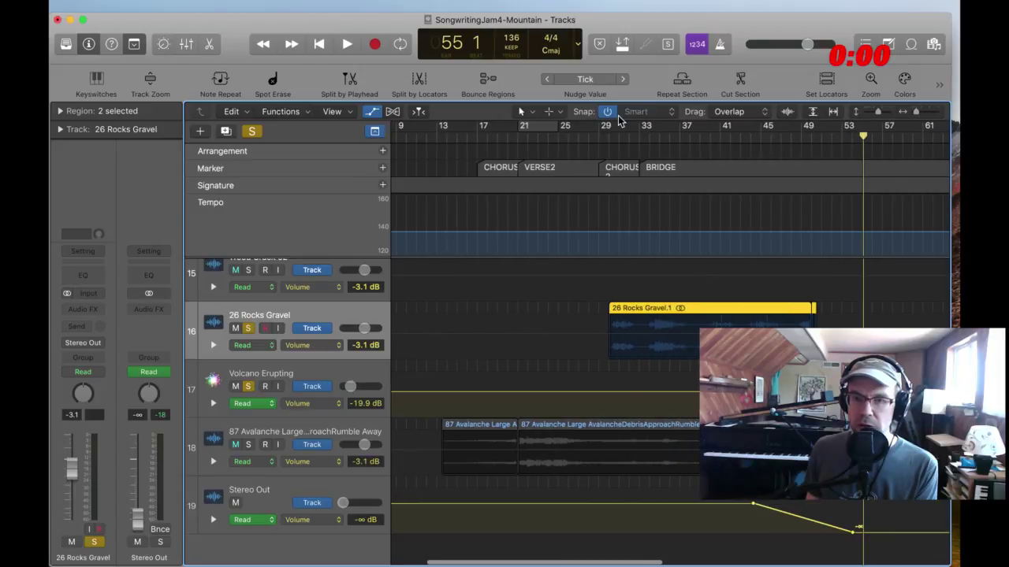
Play the gravel sound from chorus 2 and lower the 26 Rocks Gravel track's volume to −13.0 dB
double_click(615, 139)
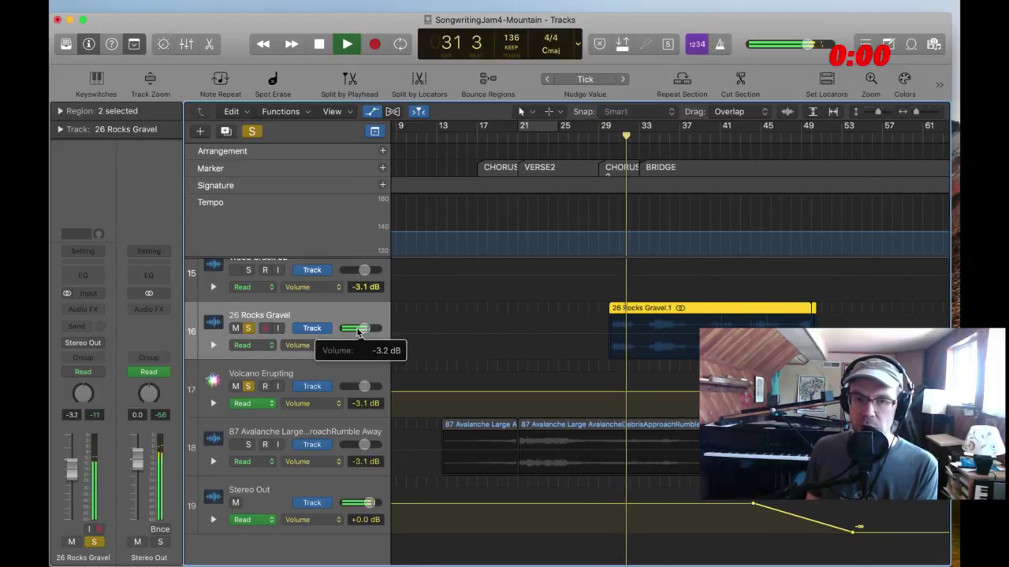
drag(332, 332, 321, 334)
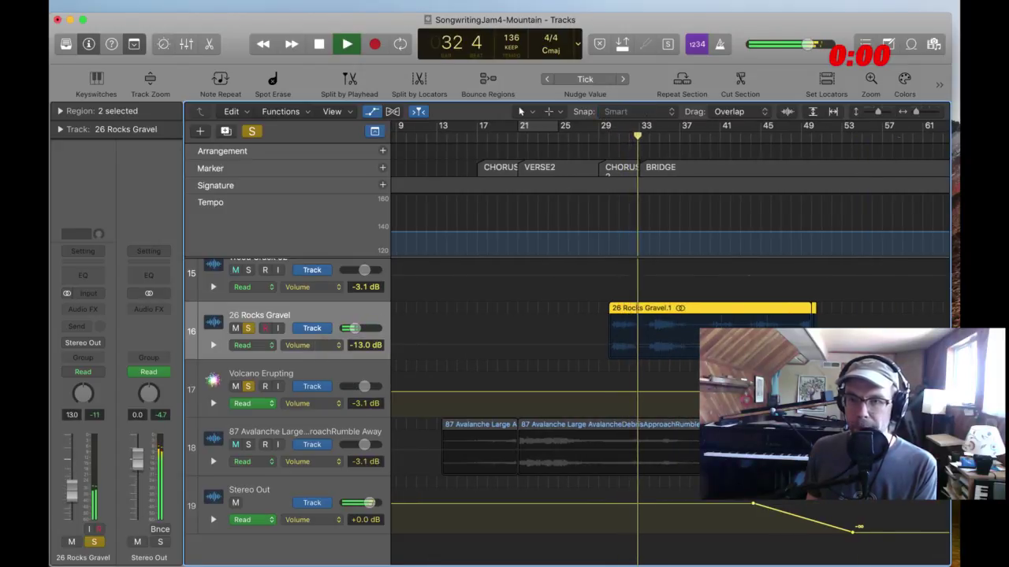
key(super+Right)
key(super+Right)
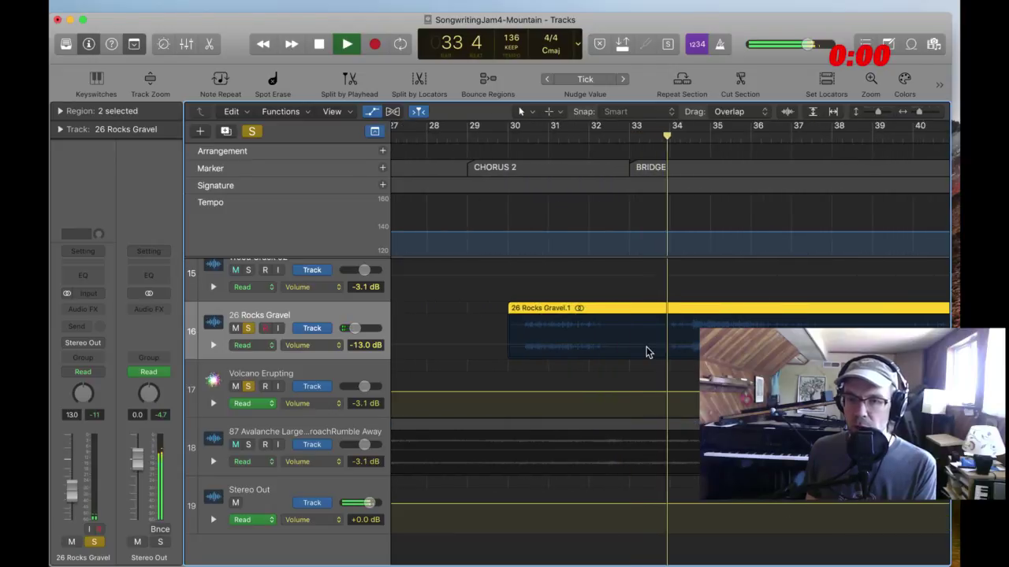
key(space)
Hide the automation, delete the gravel audio after bar 33, and shift the remaining region earlier toward the start of chorus 2
key(super+Up)
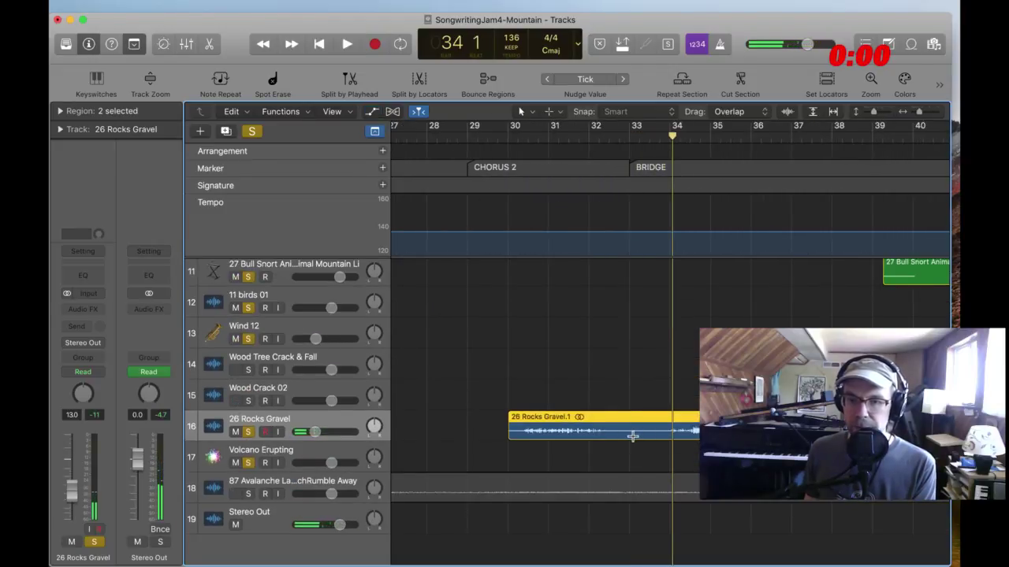
click(638, 433)
key(Delete)
scroll(659, 421, left, 4)
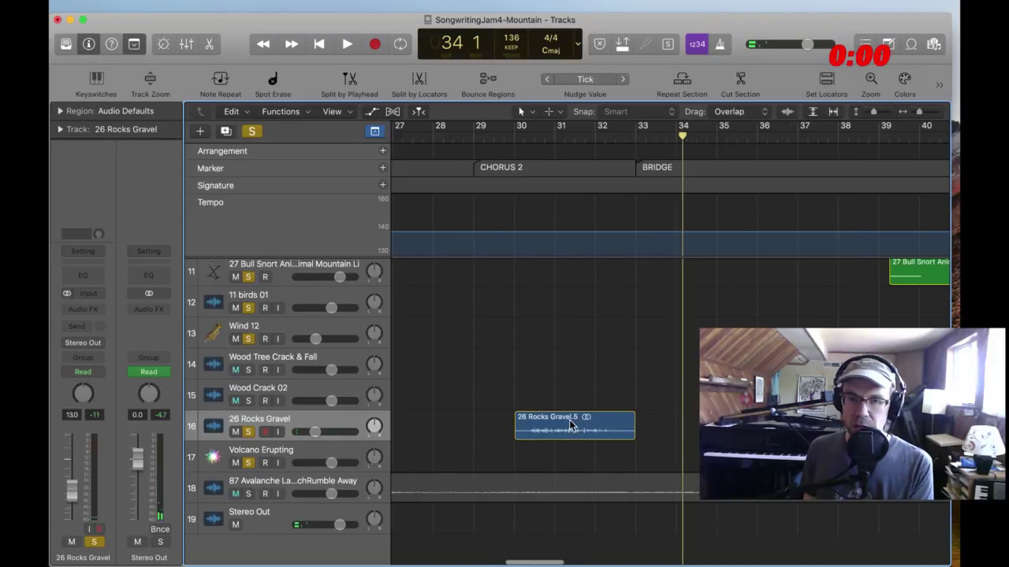
drag(662, 418, 613, 418)
Lower the 26 Rocks Gravel volume to −16.4 dB and copy its short region to just before chorus 1
drag(315, 432, 311, 431)
scroll(600, 375, left, 8)
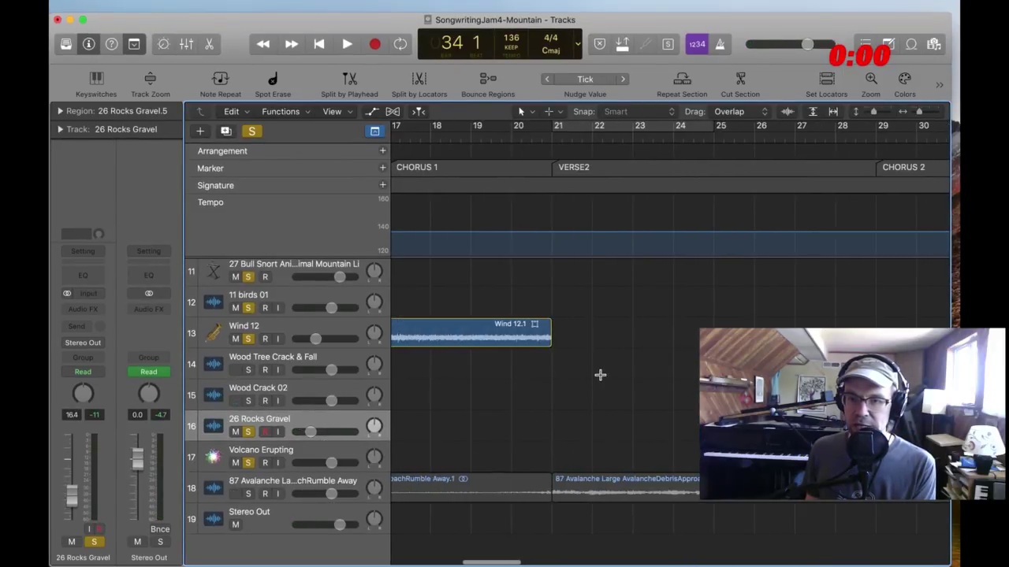
drag(898, 425, 598, 425)
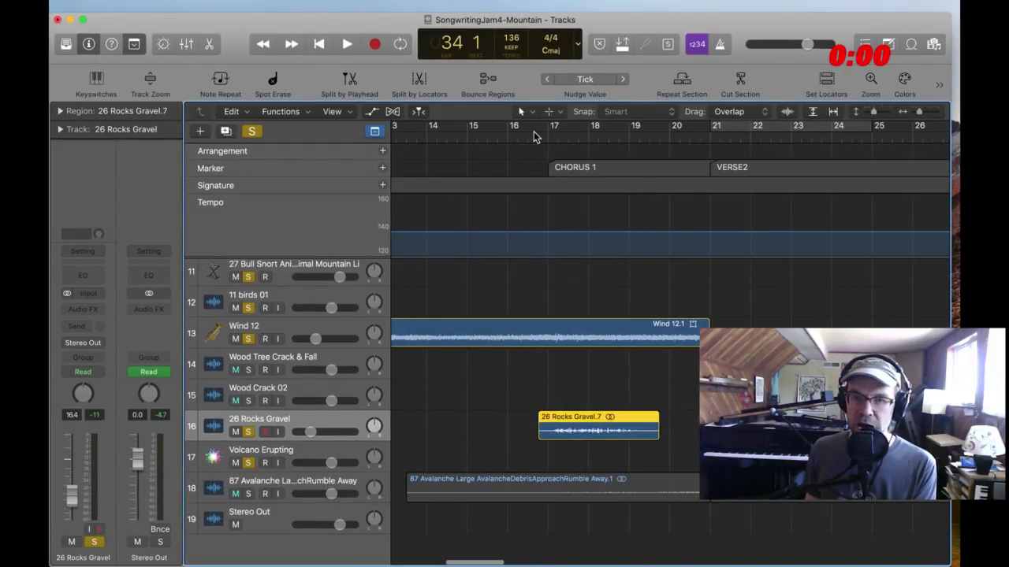
Play the gravel sound from just before chorus 1 and set the 26 Rocks Gravel volume to −16.0 dB
click(533, 136)
key(space)
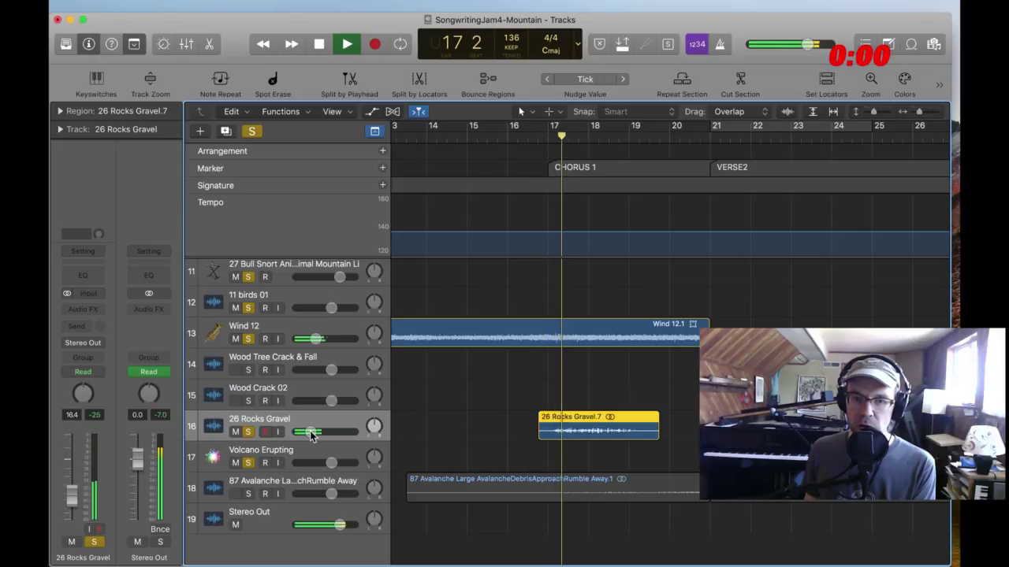
drag(311, 432, 313, 432)
scroll(496, 453, down, 1)
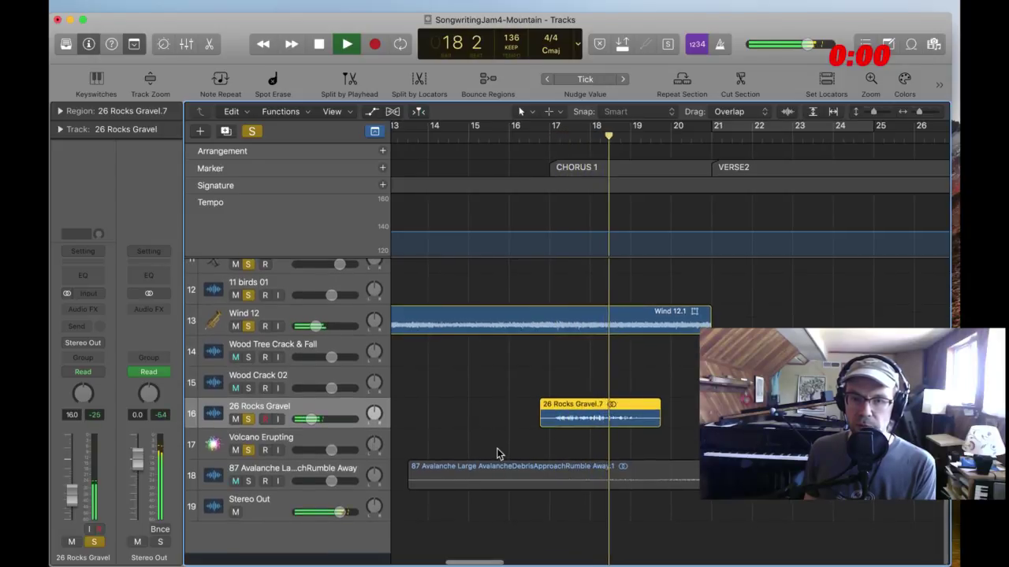
scroll(592, 331, up, 1)
Review the arrangement by playing through verse 2 and chorus 2 into the bridge, checking the regions on the tracks
scroll(592, 331, left, 10)
click(587, 331)
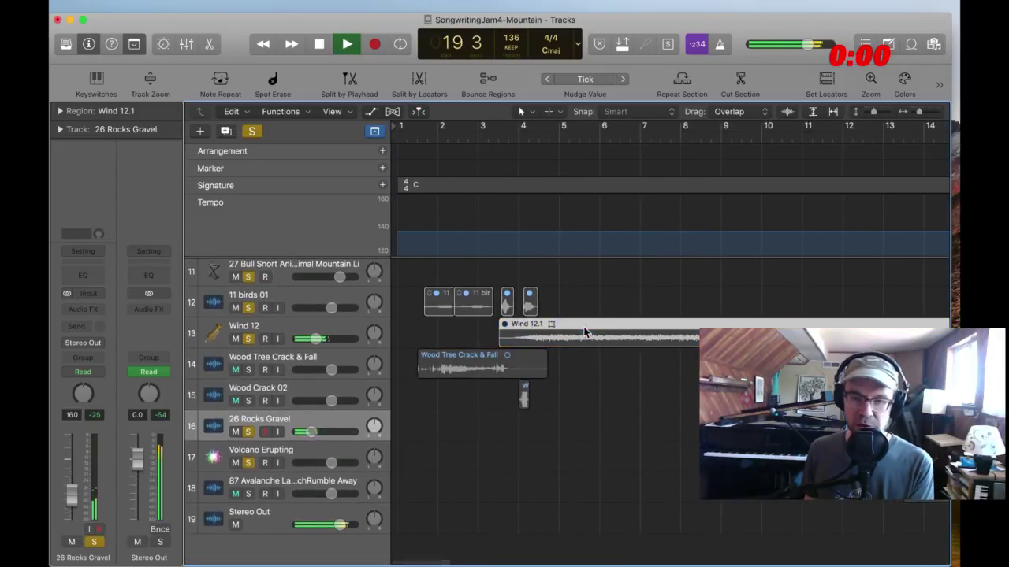
scroll(623, 308, up, 8)
scroll(642, 311, right, 10)
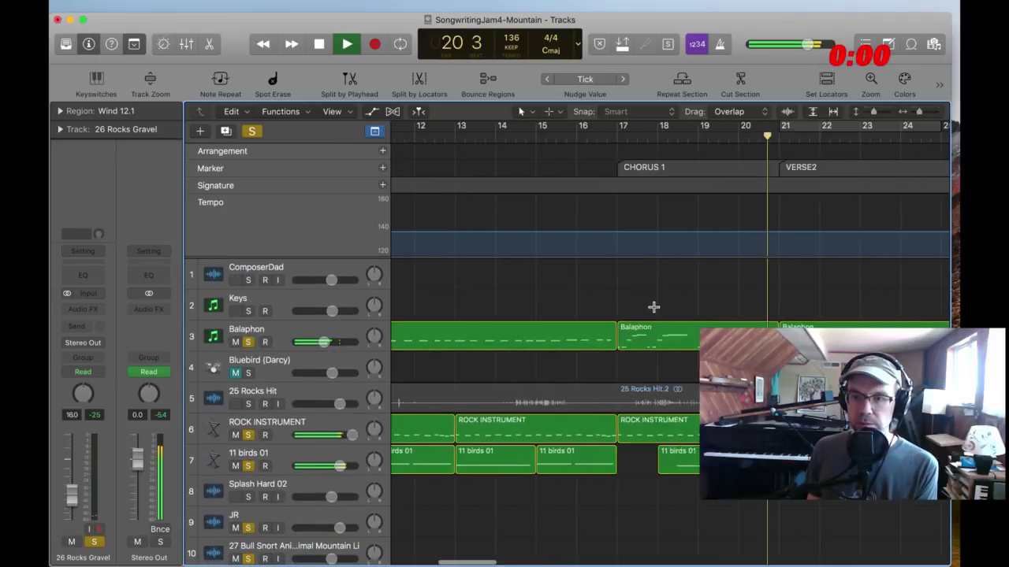
scroll(654, 307, right, 4)
scroll(653, 307, right, 4)
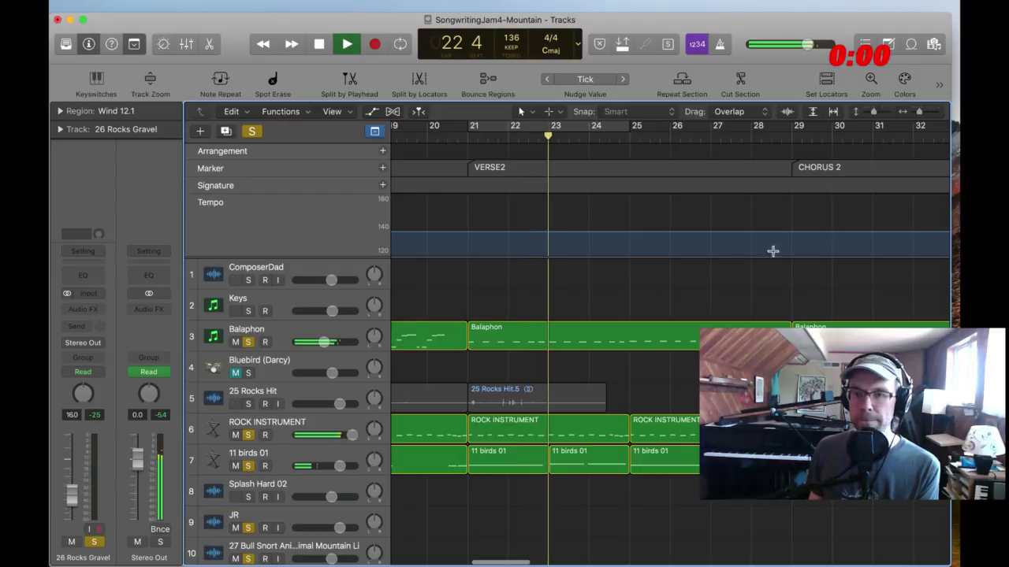
click(774, 138)
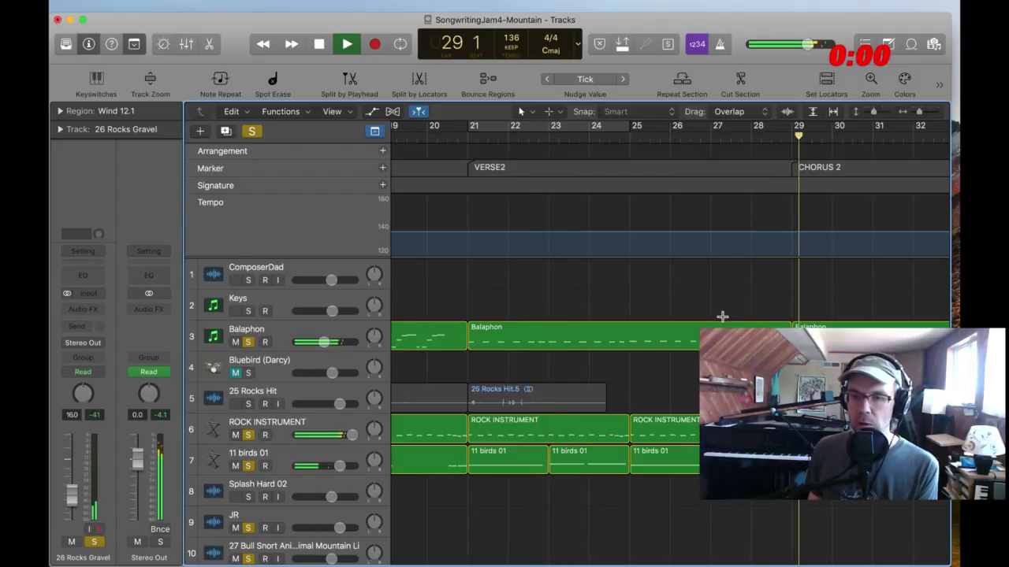
scroll(722, 316, right, 6)
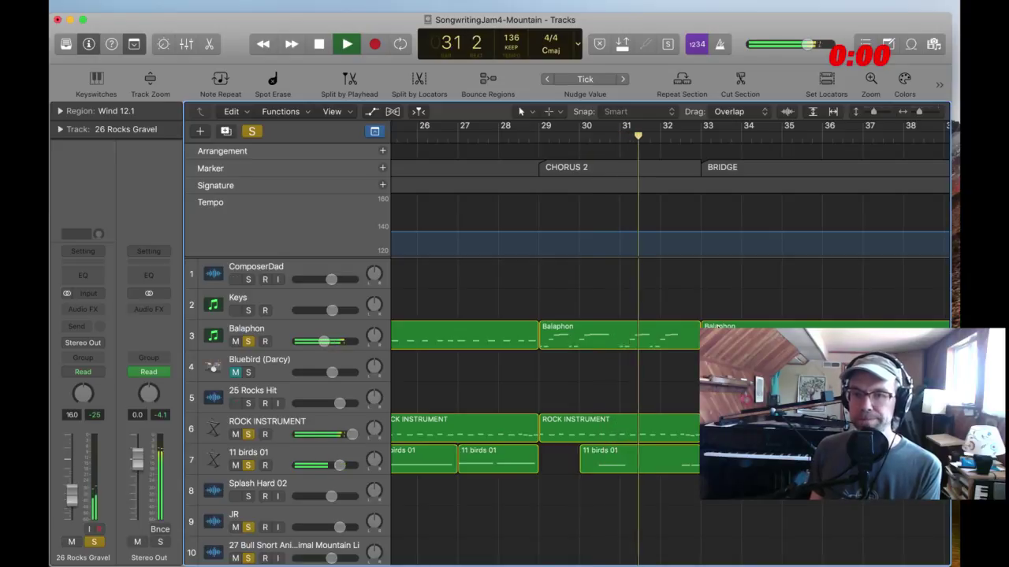
scroll(554, 287, right, 2)
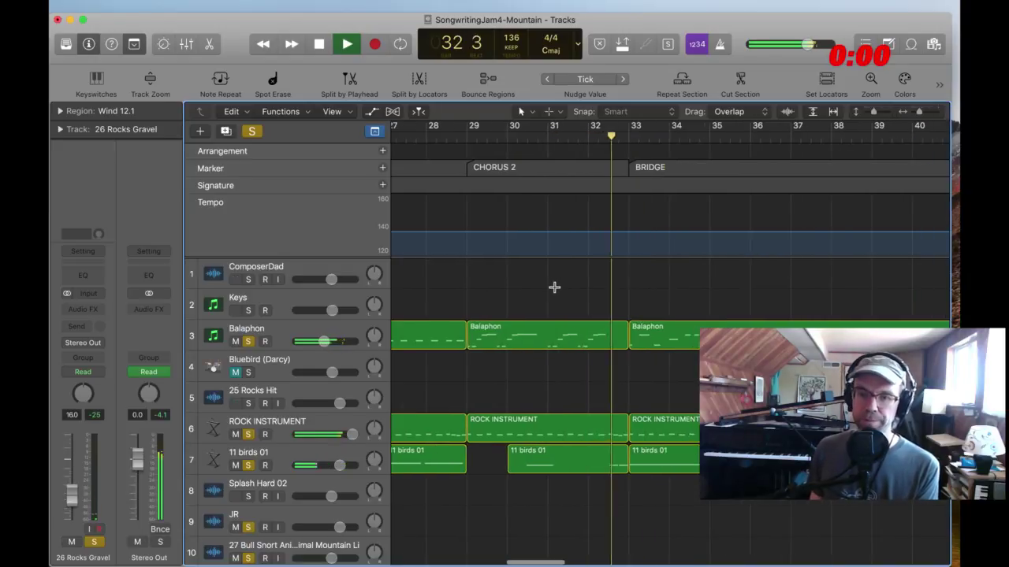
scroll(590, 365, down, 2)
scroll(592, 366, up, 3)
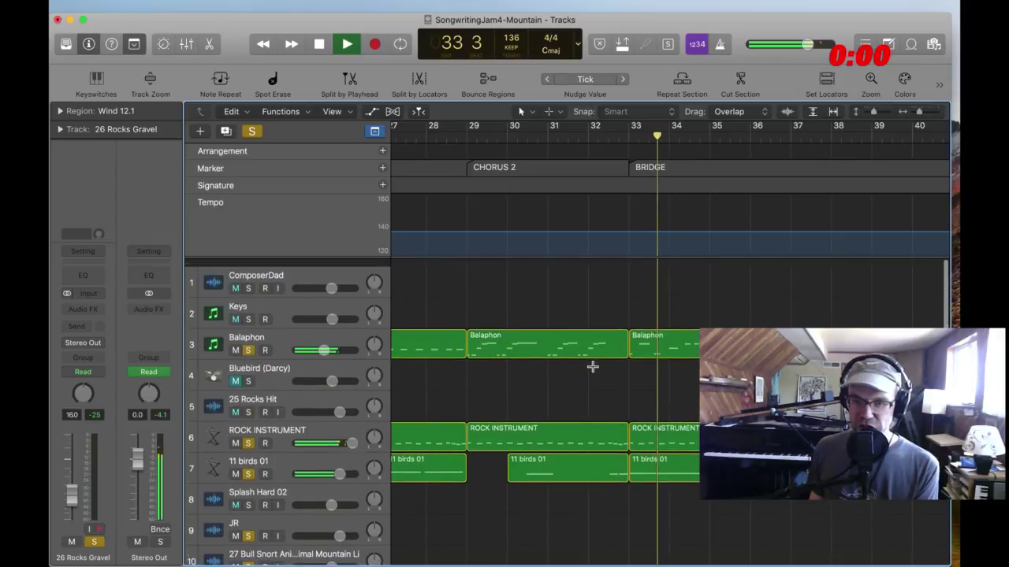
click(597, 364)
key(space)
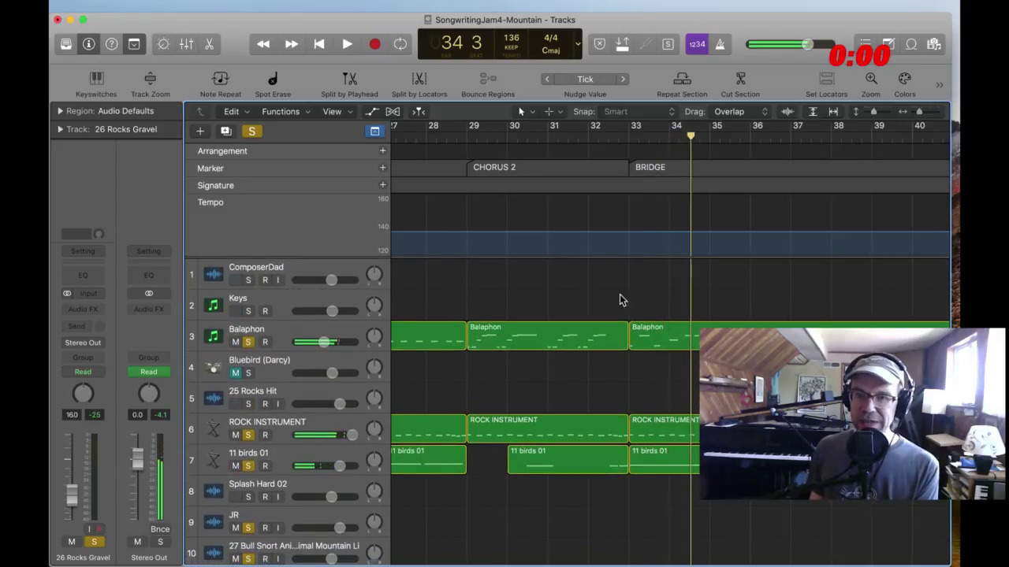
Return to the song's start, open the project notes and add the line "with me" below "Do you know how to share it"
key(Return)
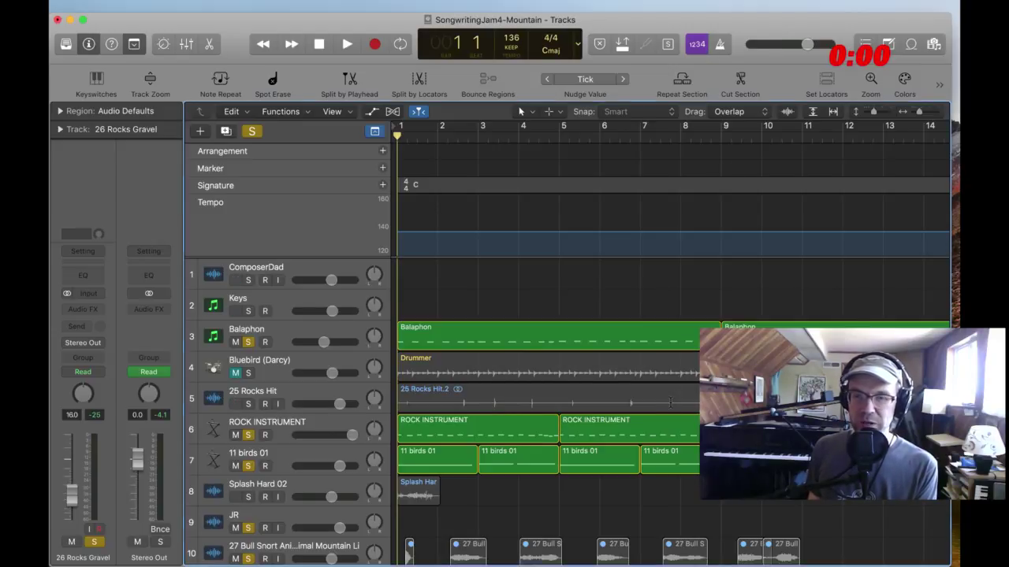
click(890, 45)
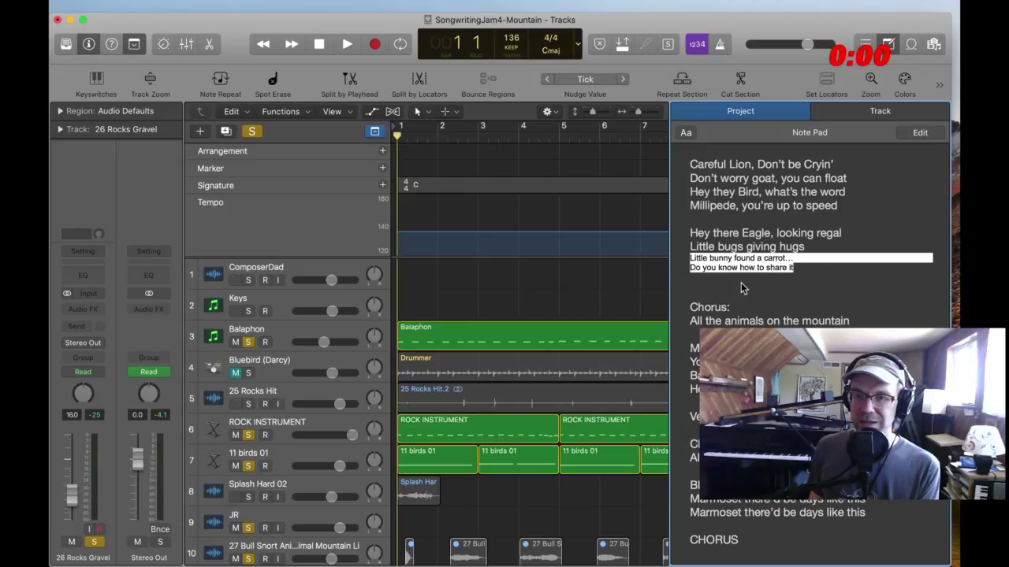
click(780, 268)
key(Return)
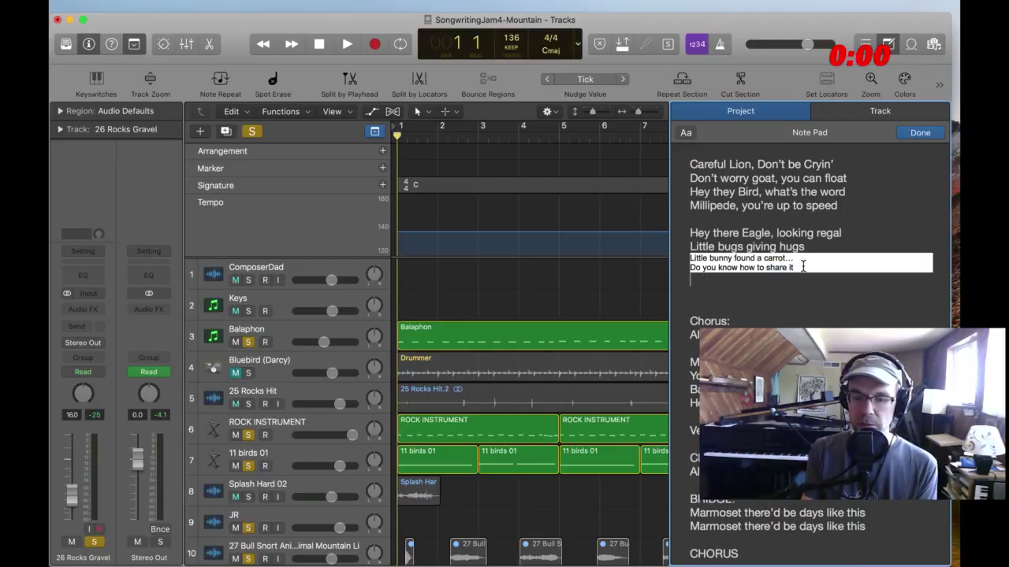
text(with)
key(BackSpace)
key(BackSpace)
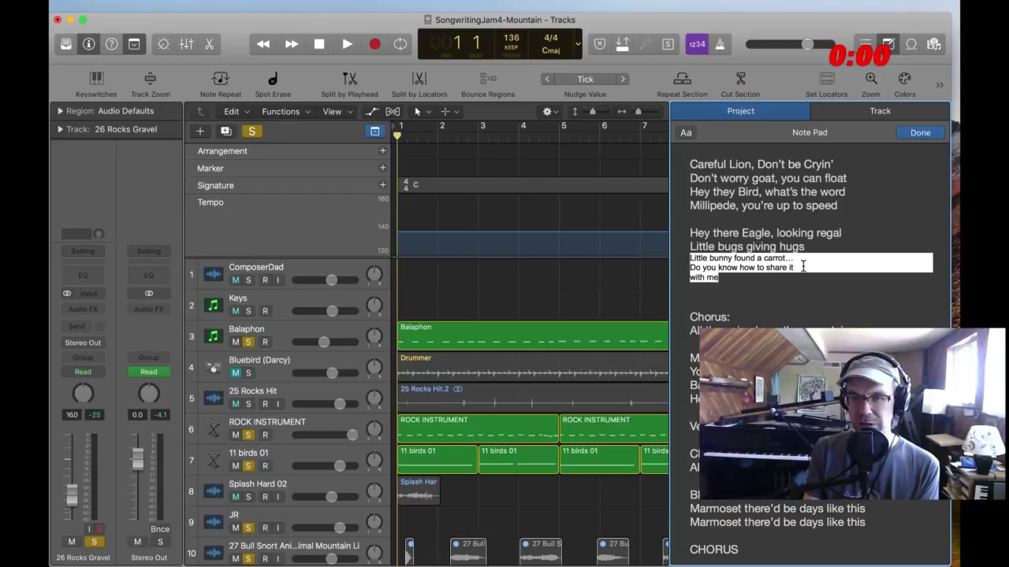
key(Return)
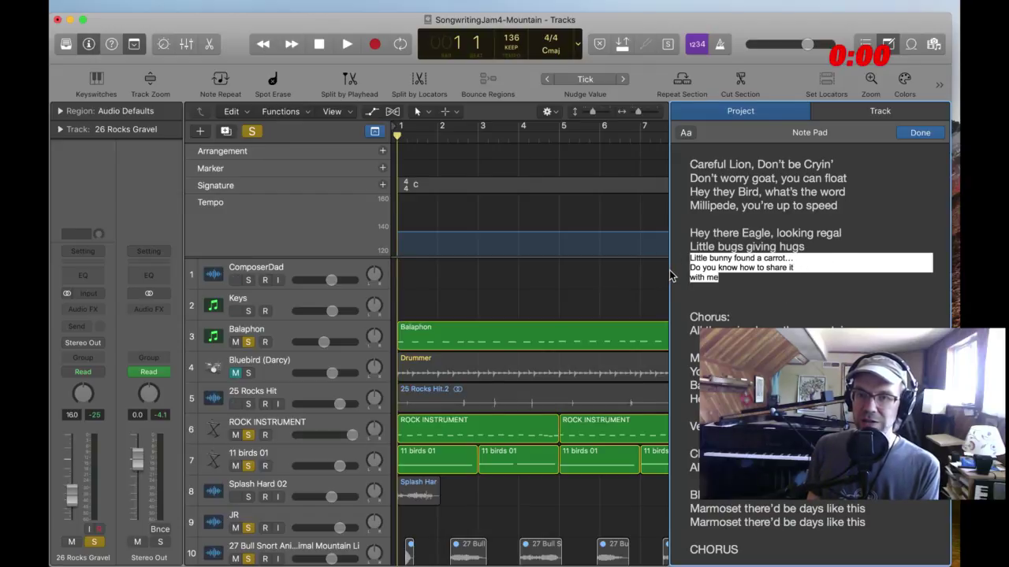
drag(669, 272, 667, 272)
scroll(443, 350, down, 10)
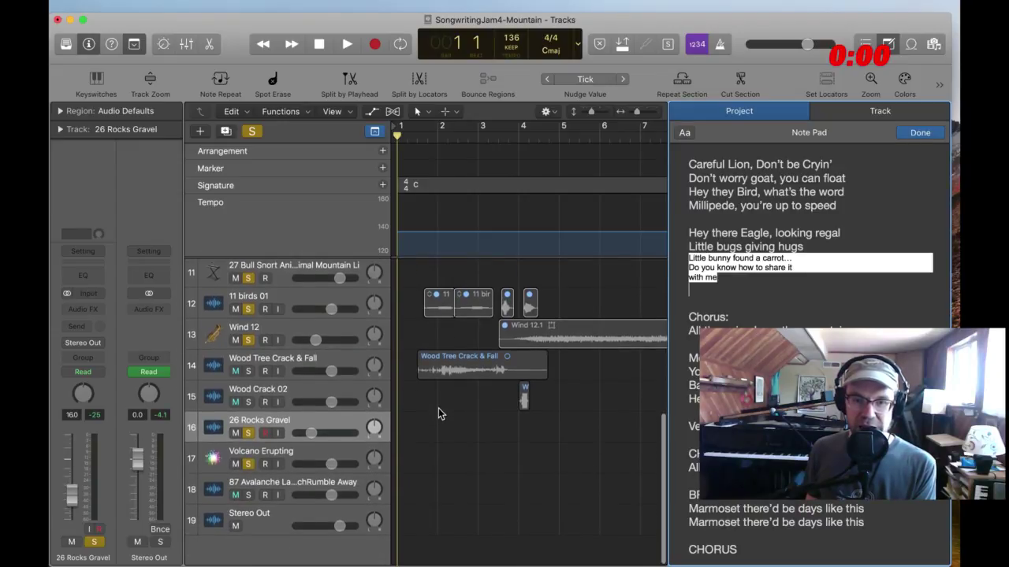
scroll(415, 421, down, 1)
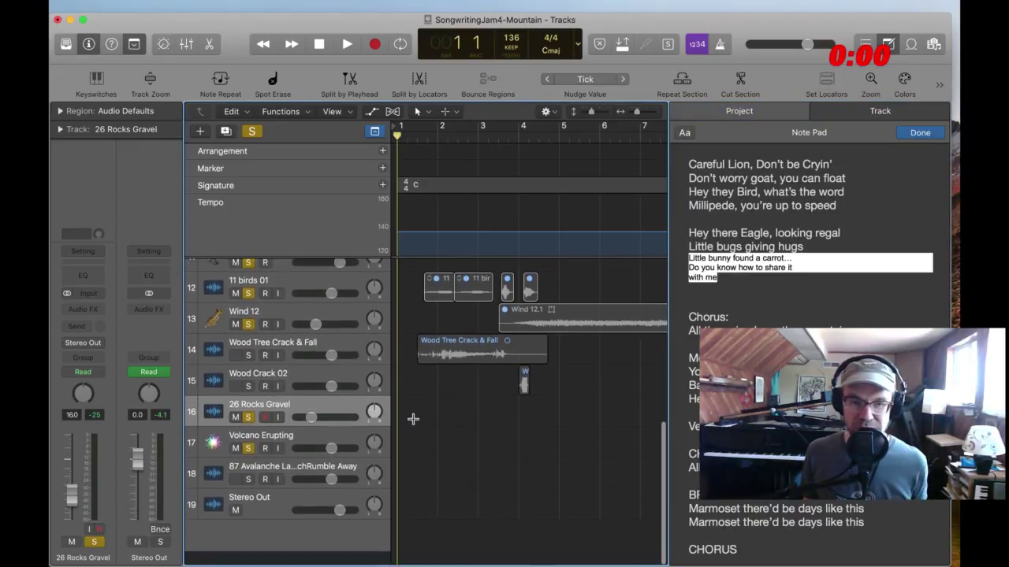
Select the JR vocal track and arm it for recording
scroll(414, 420, up, 8)
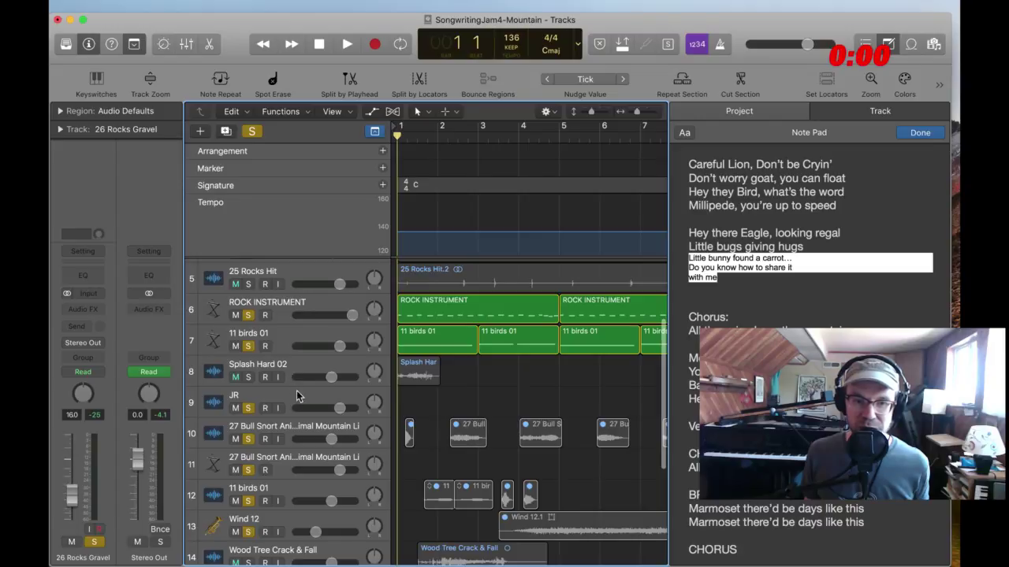
click(297, 397)
click(264, 408)
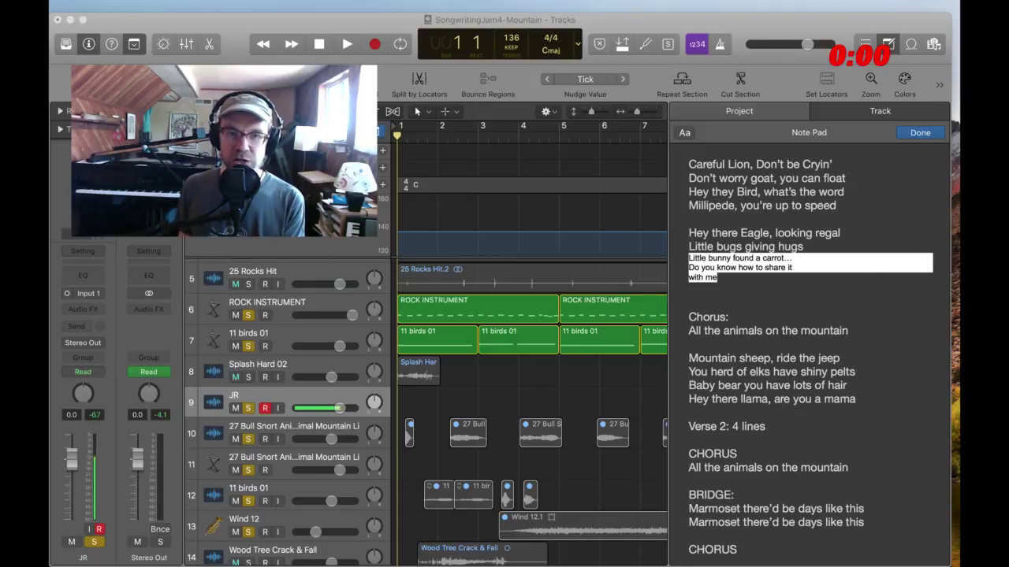
click(265, 408)
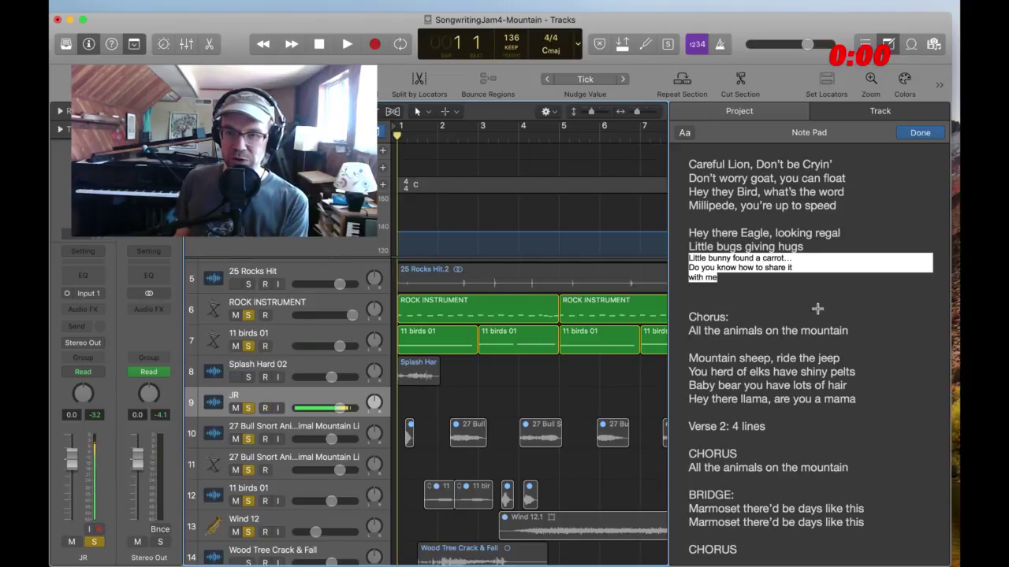
Tidy the lyrics by deleting the "Verse 2: 4 lines" line and the surplus blank lines above "Chorus:" and the second "CHORUS"
click(761, 297)
key(BackSpace)
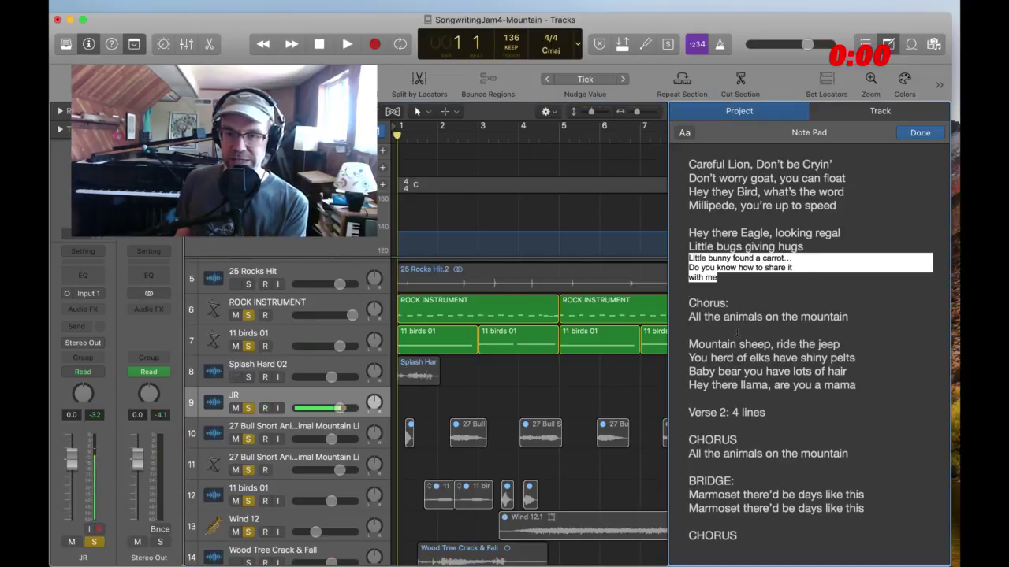
triple_click(778, 413)
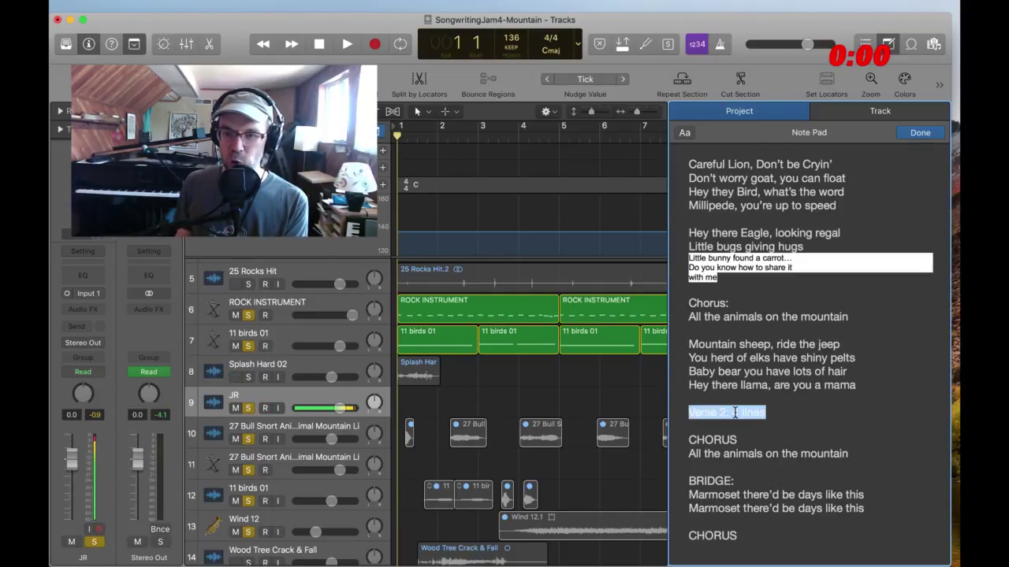
key(BackSpace)
key(BackSpace)
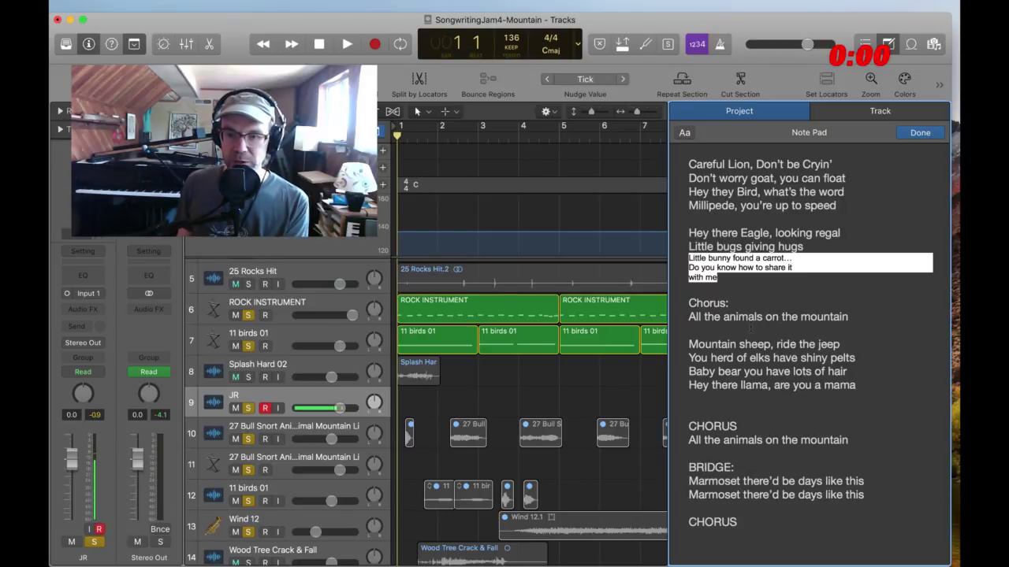
click(470, 401)
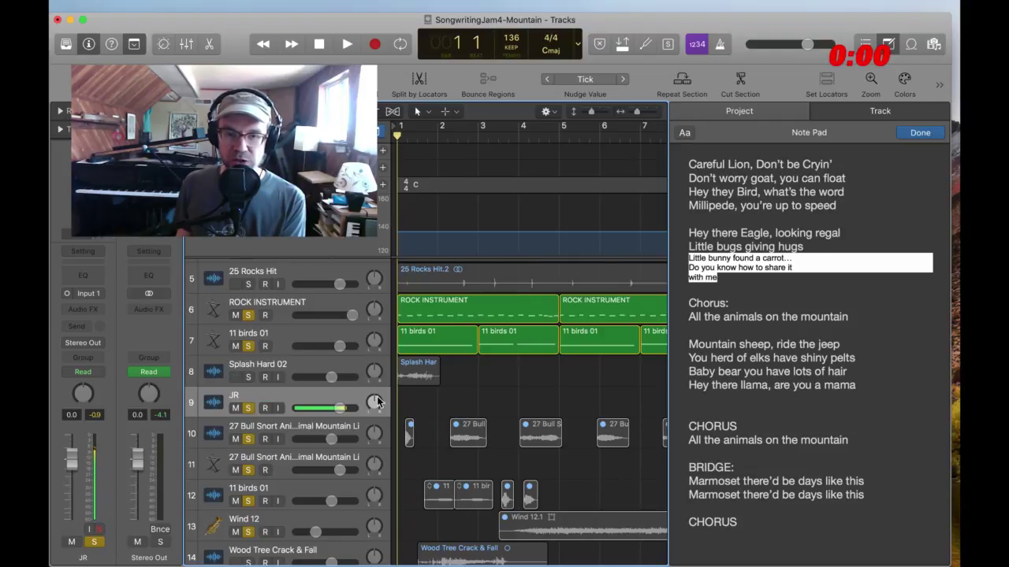
scroll(450, 386, down, 1)
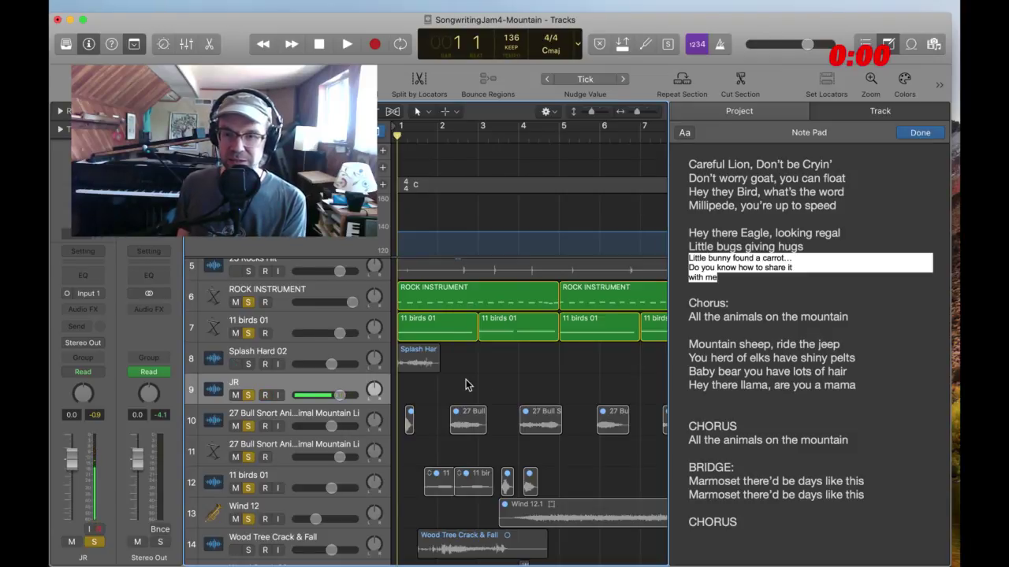
click(707, 400)
key(BackSpace)
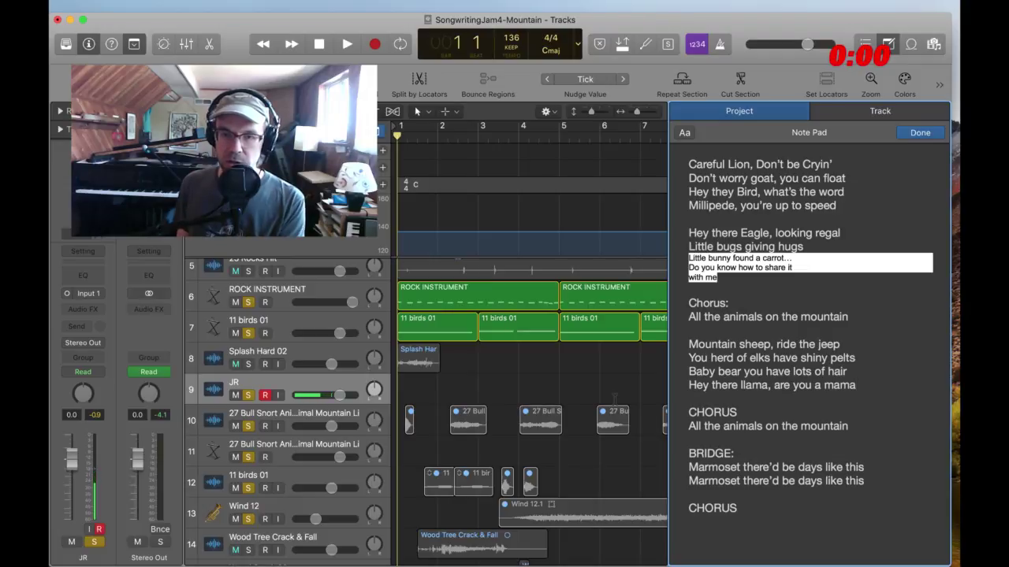
Play the song's opening to check levels, return to the start and set the JR track's volume to −2.3 dB
click(511, 383)
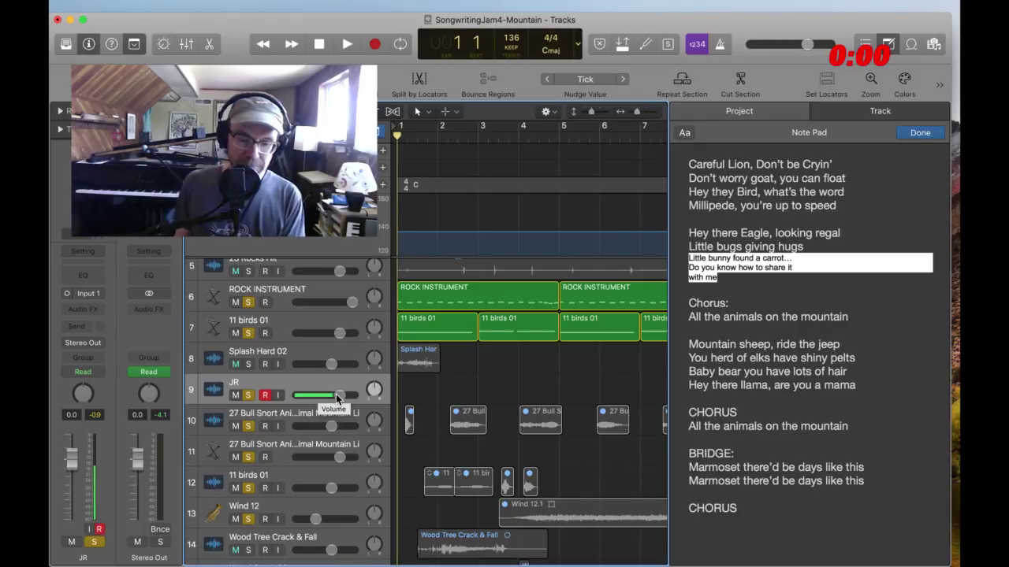
key(space)
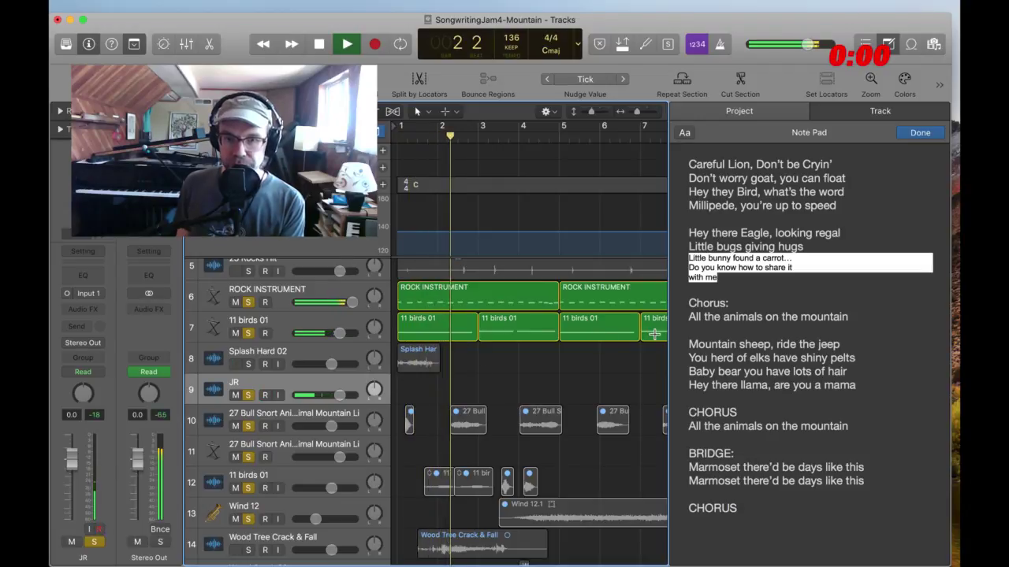
key(Return)
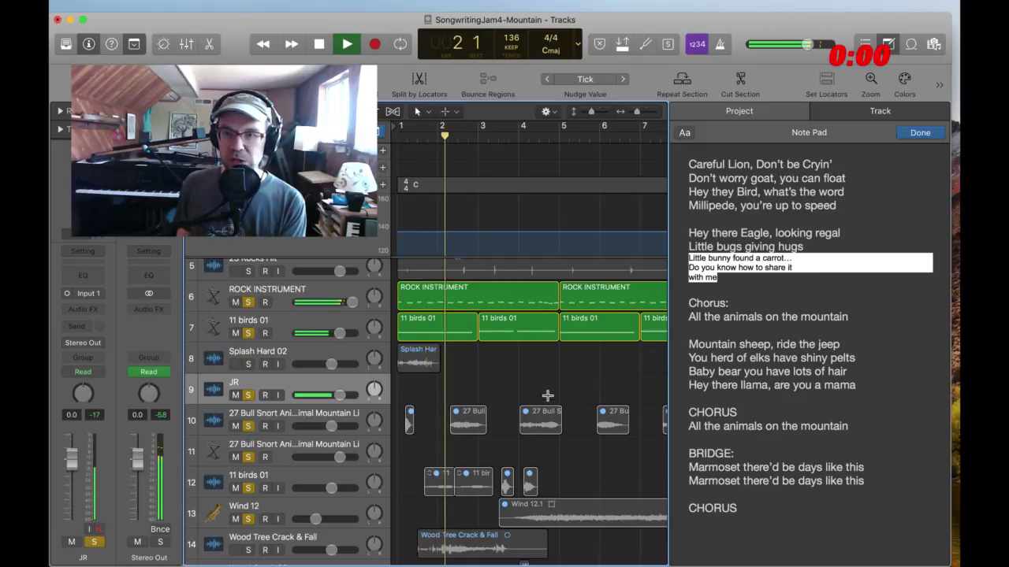
key(space)
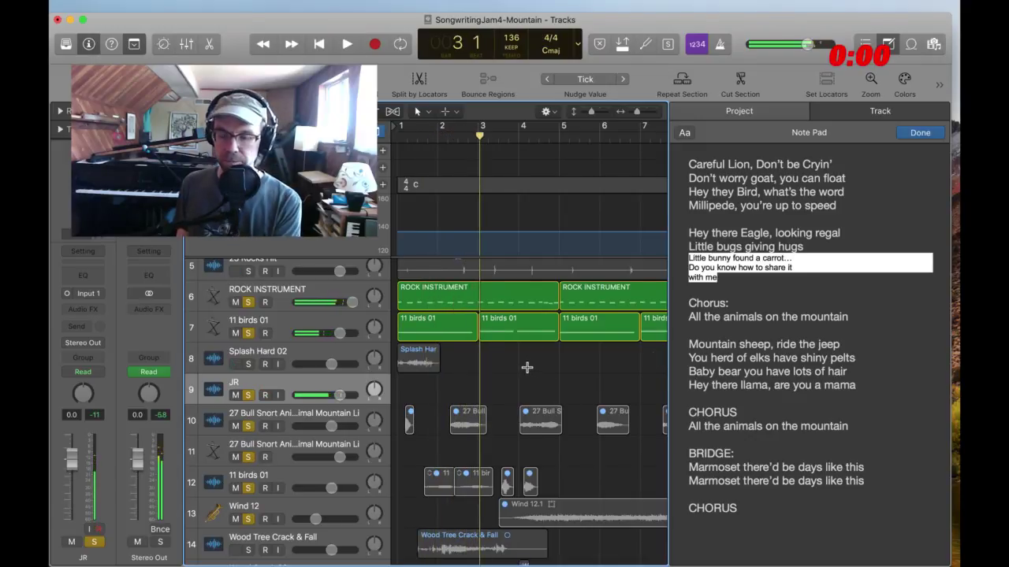
key(Return)
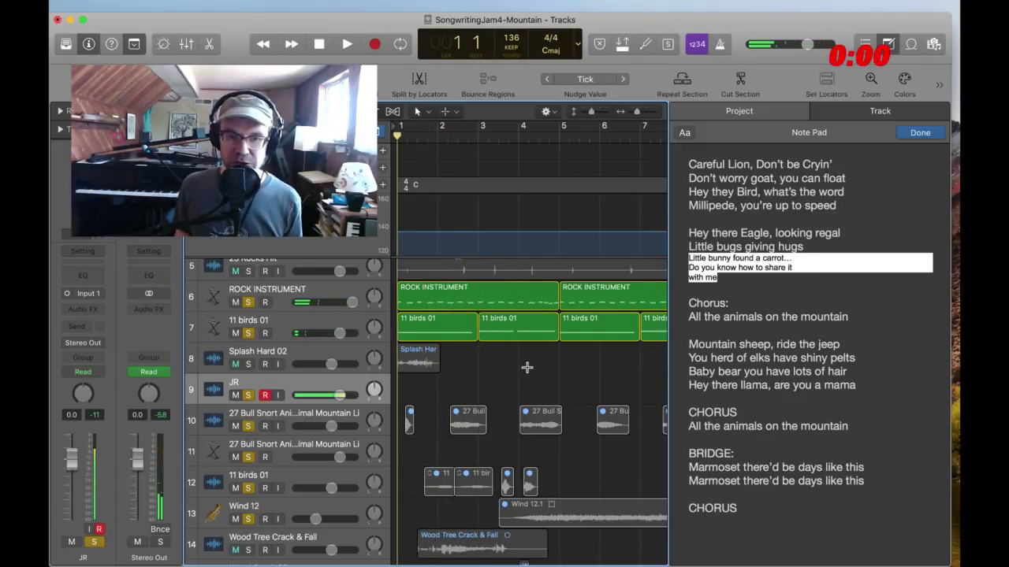
drag(339, 395, 331, 395)
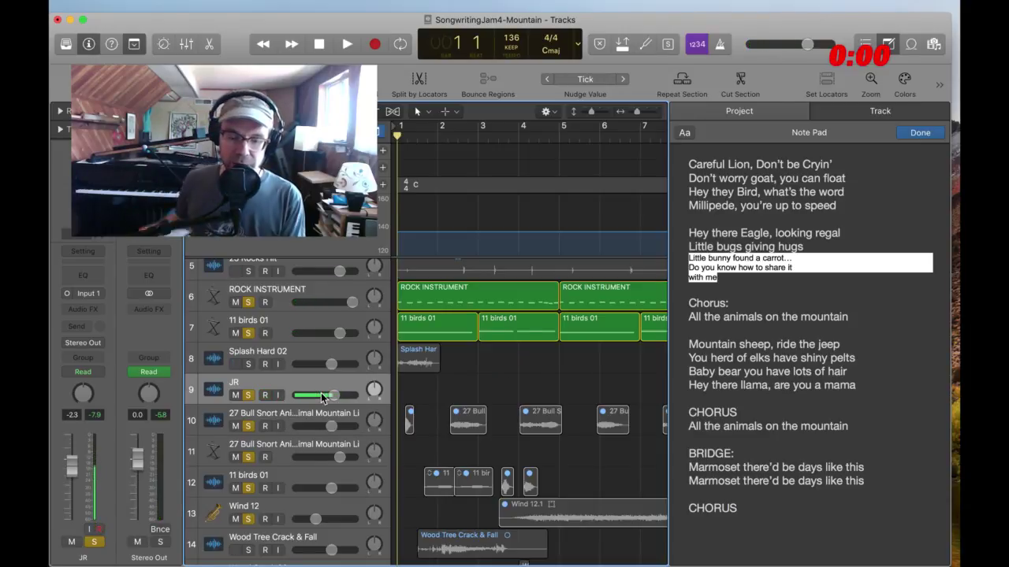
Record a JR vocal take from the song's start to bar 15 and trim its end back to about bar 13
key(ctrl+r)
click(807, 305)
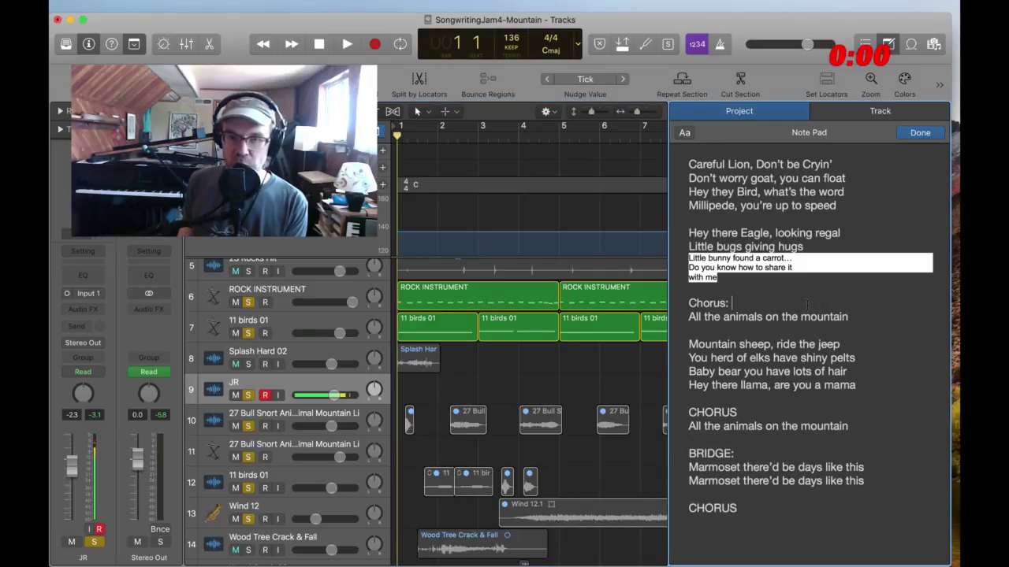
click(604, 364)
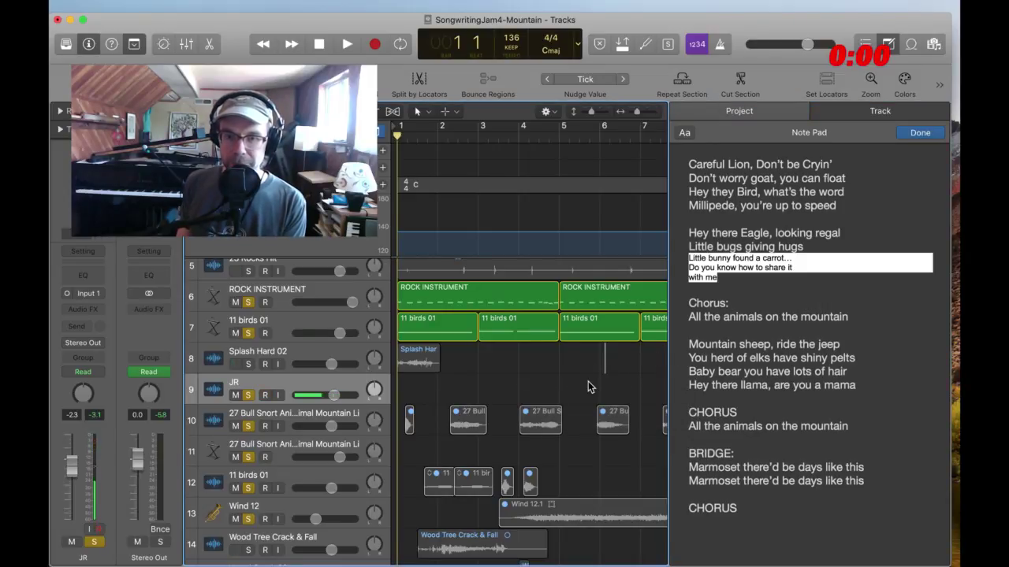
key(r)
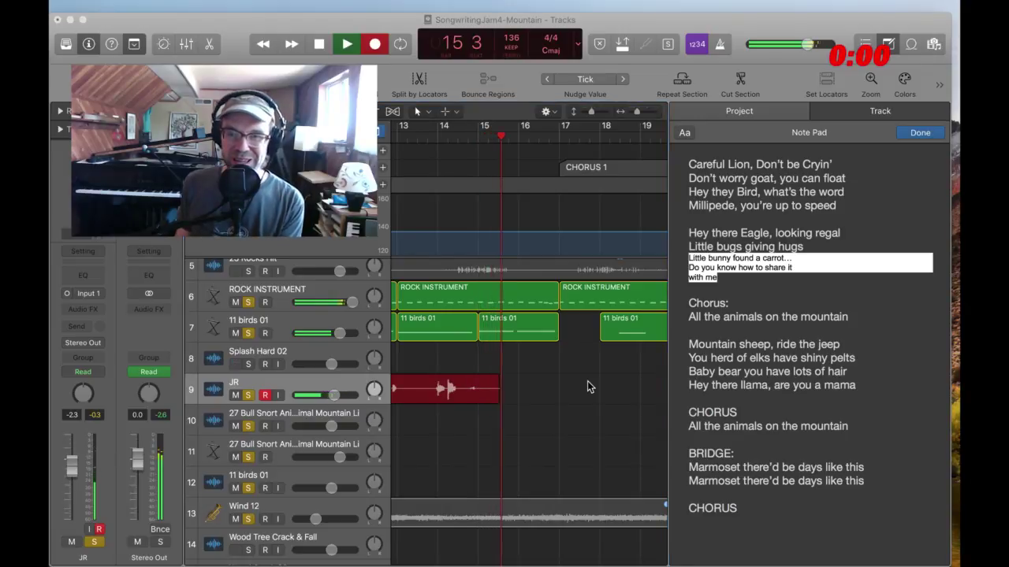
key(space)
scroll(562, 389, left, 3)
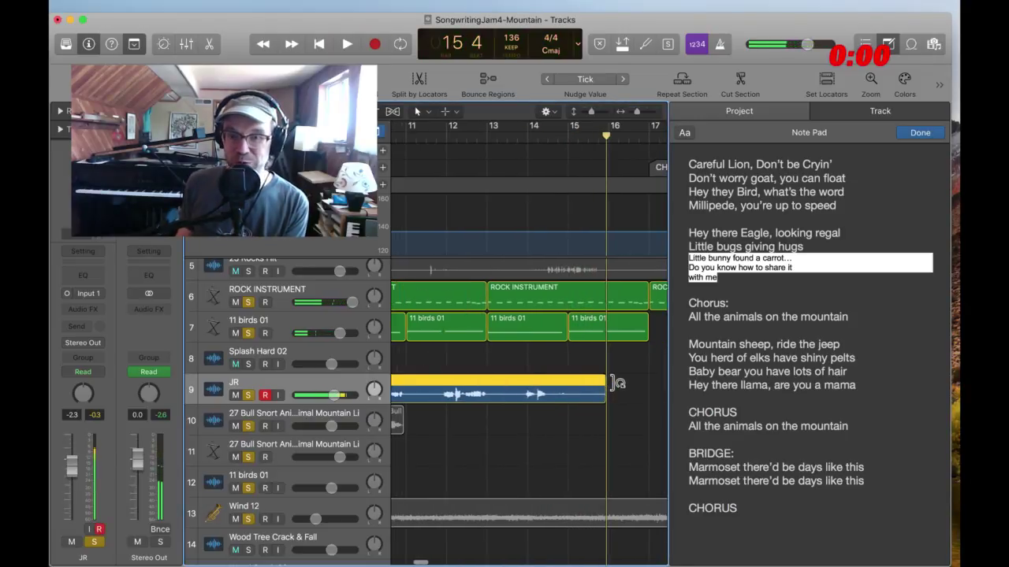
drag(613, 383, 514, 386)
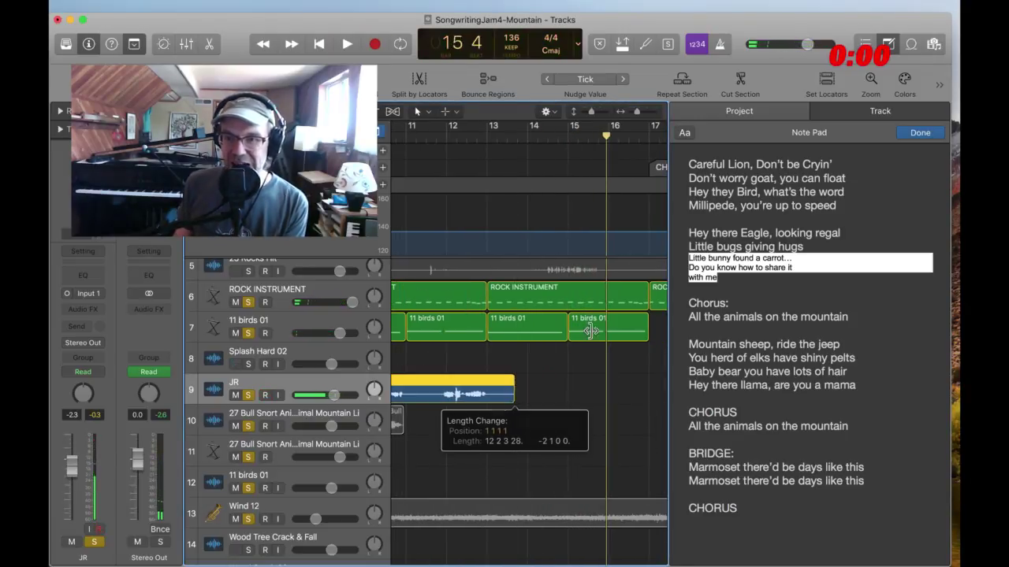
Replace "Little" with "TIny" in the lyric line "Little bugs giving hugs"
click(698, 260)
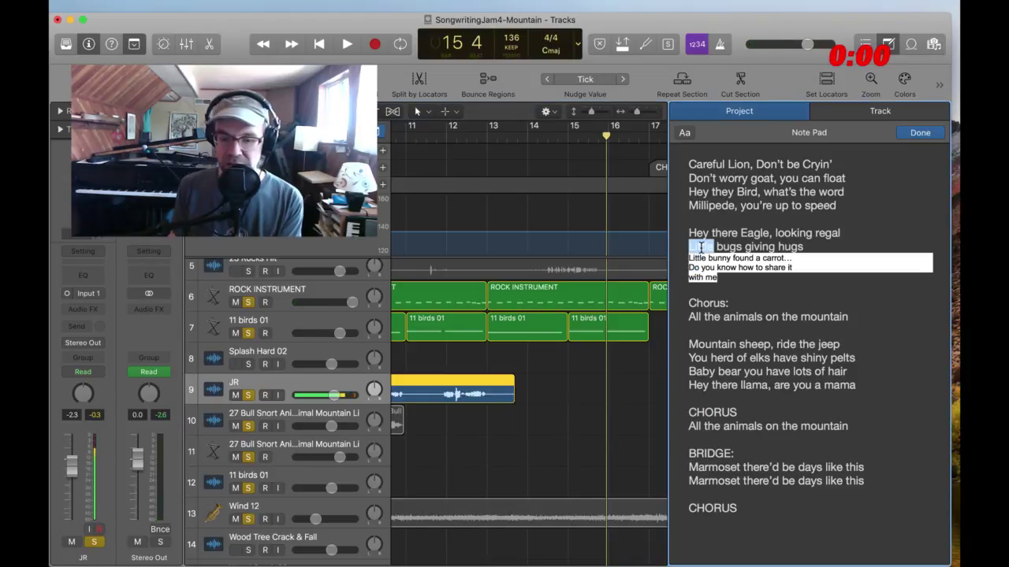
click(596, 374)
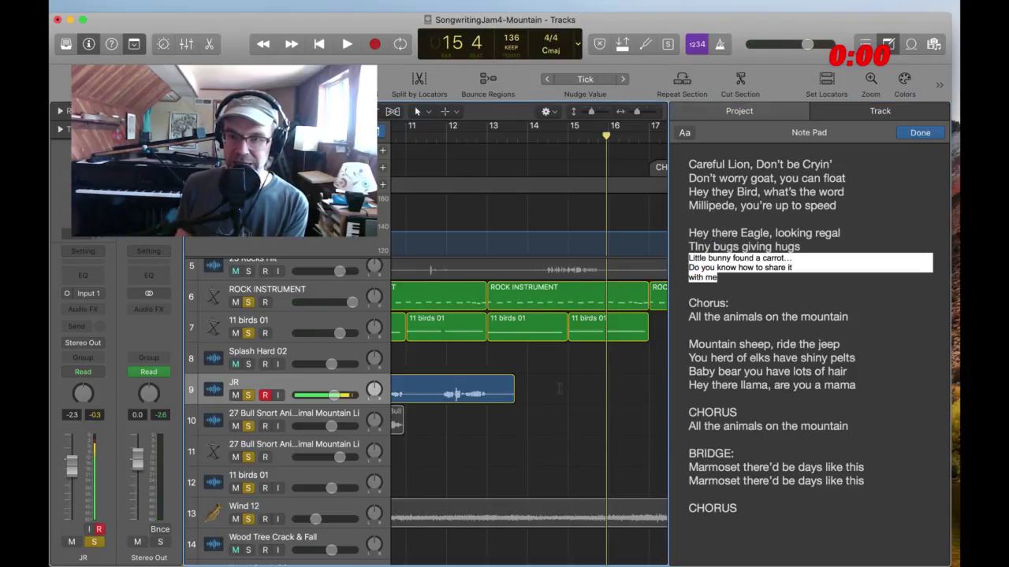
Shorten the JR vocal region to end at about bar 11 and play the passage around its new end
scroll(587, 386, left, 5)
click(548, 137)
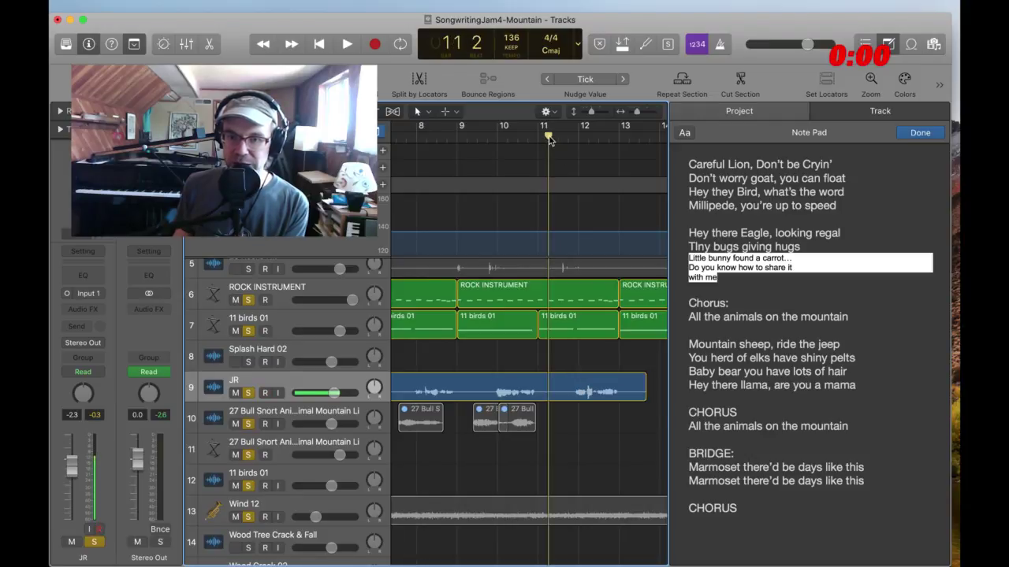
click(642, 389)
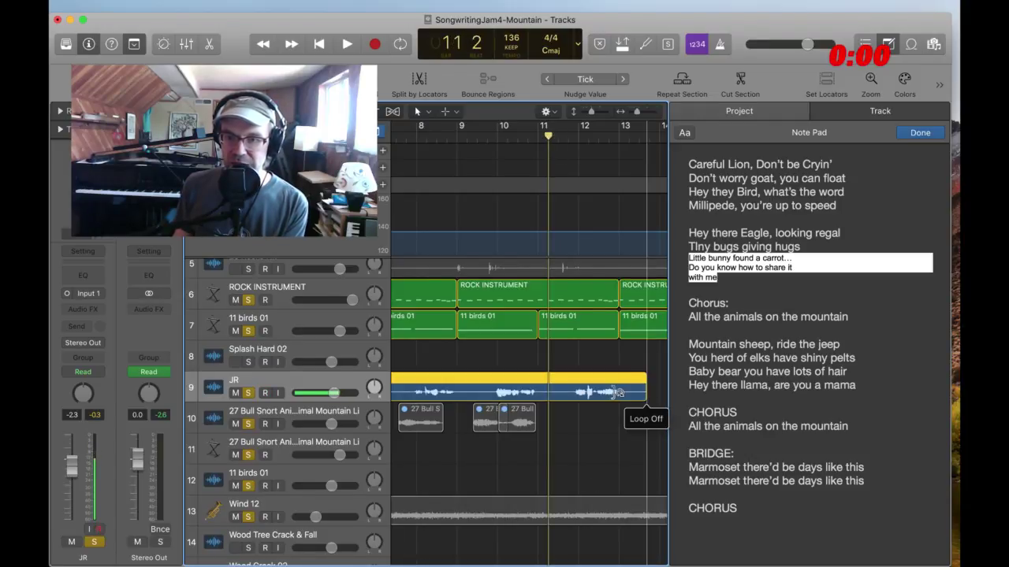
drag(642, 394, 559, 394)
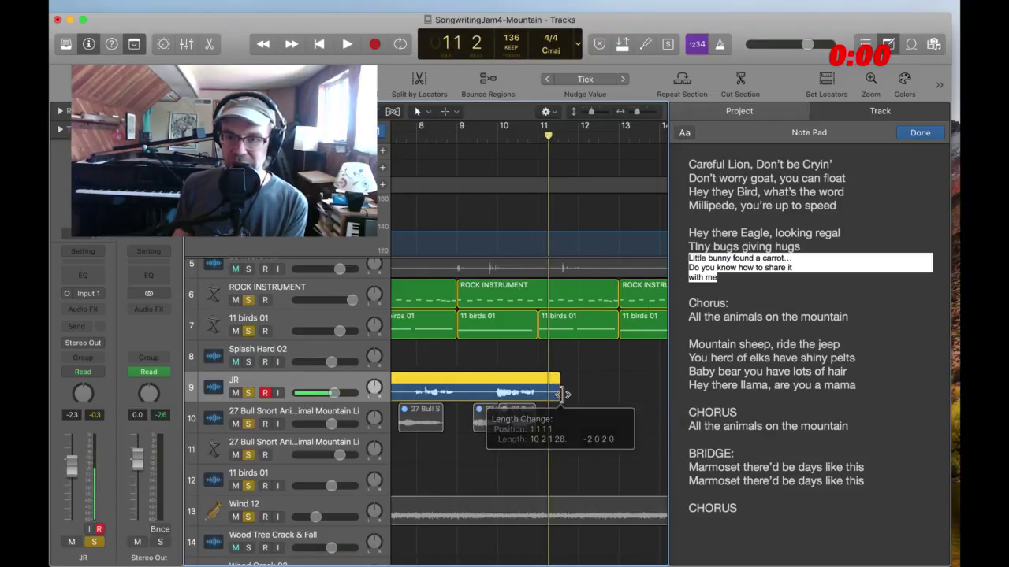
drag(518, 138, 488, 138)
key(space)
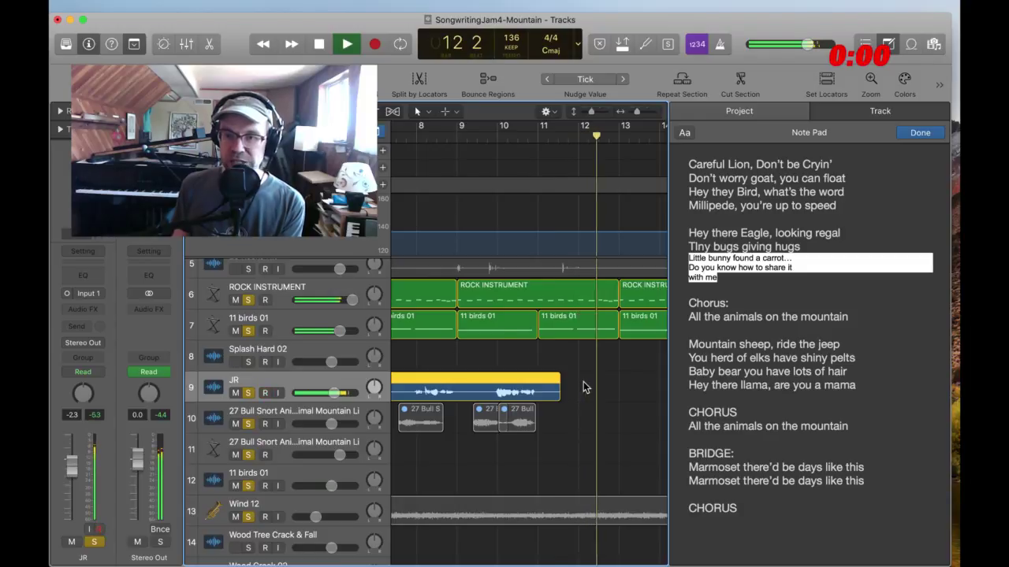
key(space)
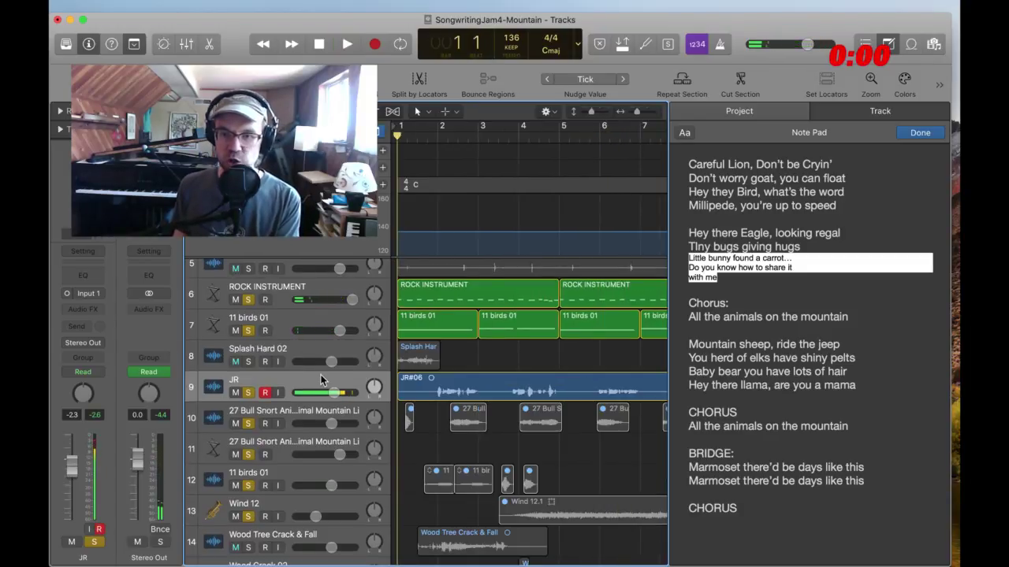
Record a new JR vocal take from the song's start, then continue recording from bar 7 into the beginning of chorus 1
key(r)
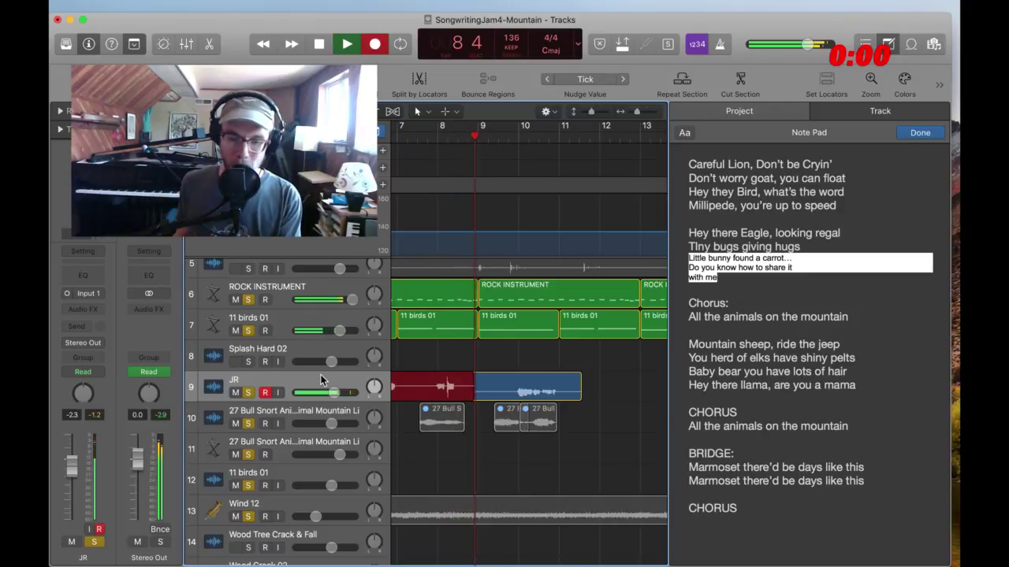
key(space)
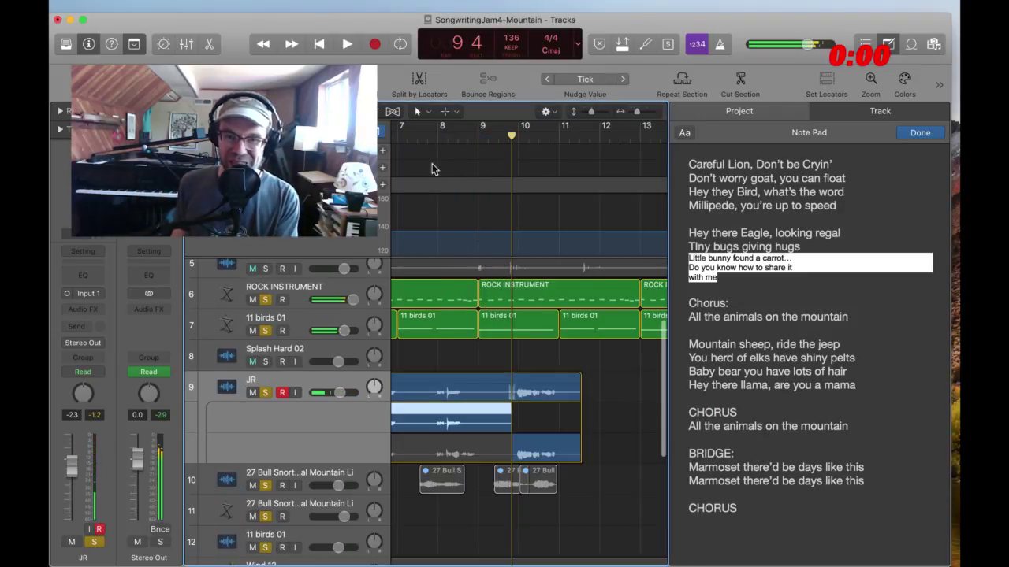
click(428, 138)
key(r)
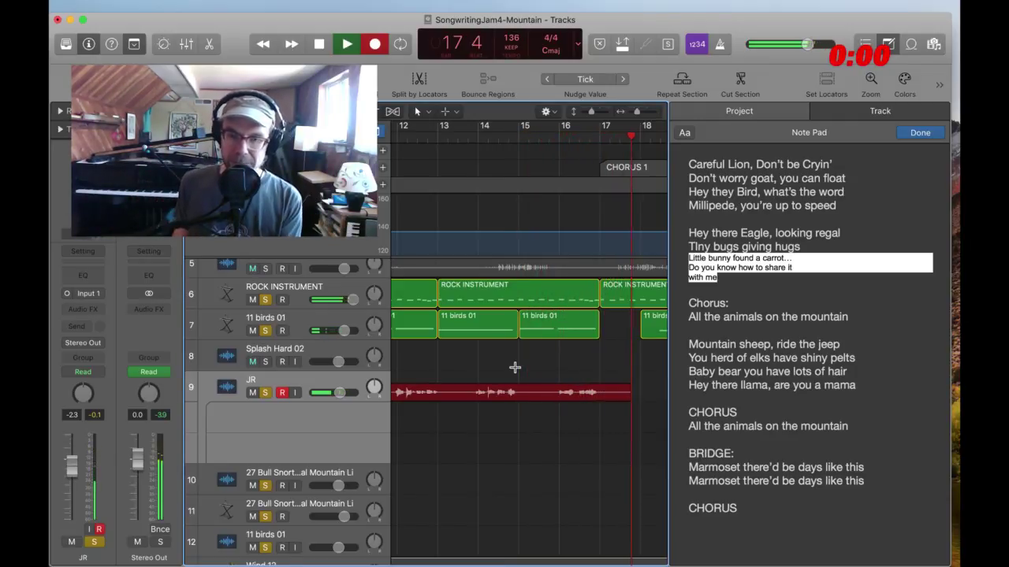
key(space)
Record the JR vocal from bar 17 through to chorus 2 and trim the recording's end back to just past bar 27
mouse_move(616, 137)
mouse_down()
mouse_move(500, 133)
mouse_move(600, 126)
mouse_up()
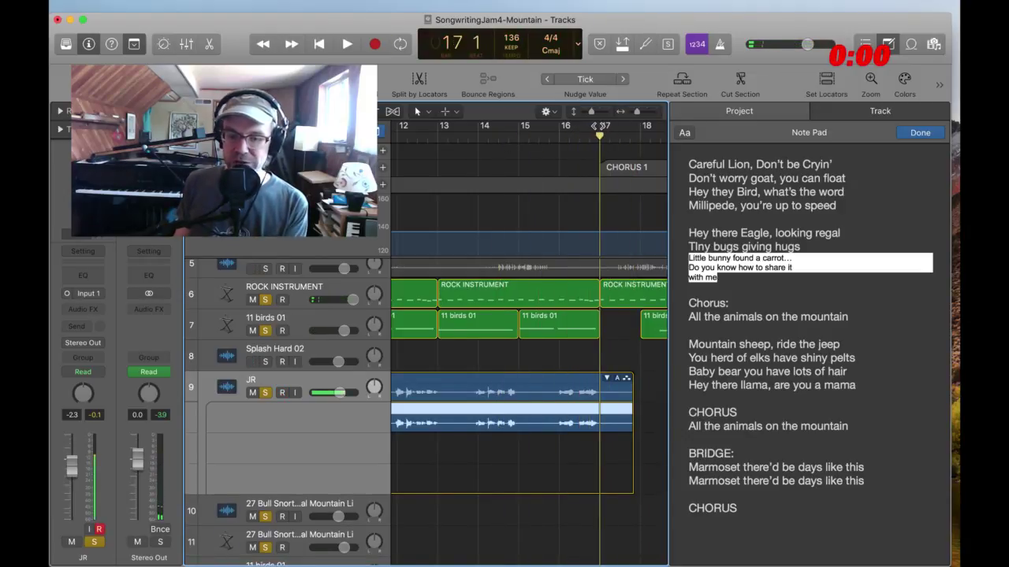
key(r)
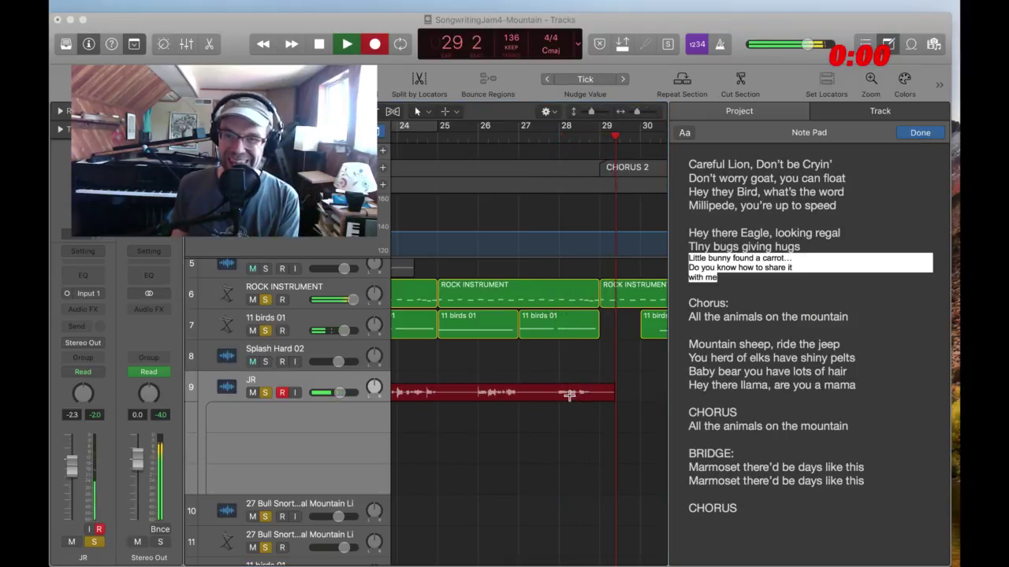
key(space)
drag(619, 394, 533, 394)
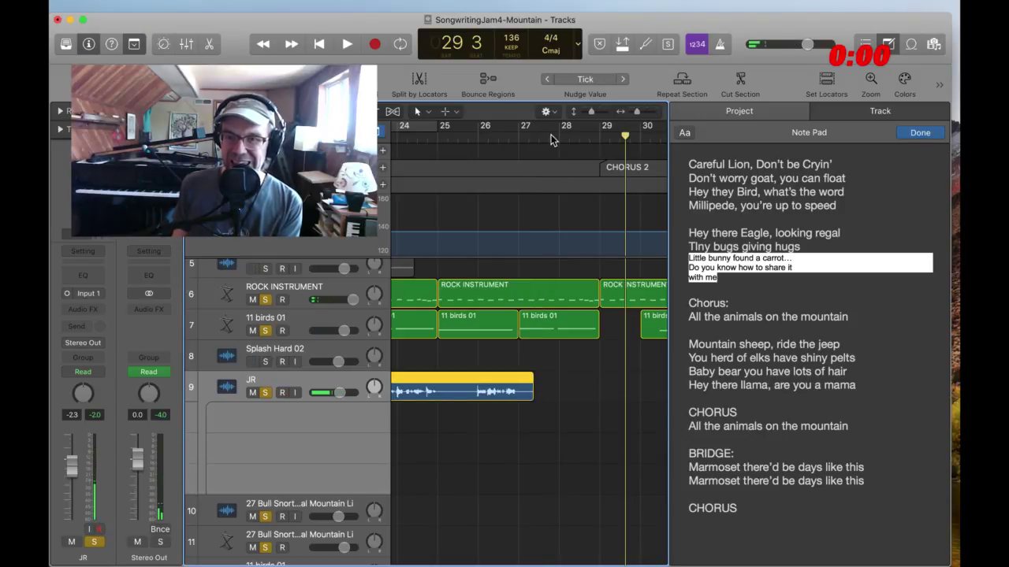
drag(625, 135, 540, 136)
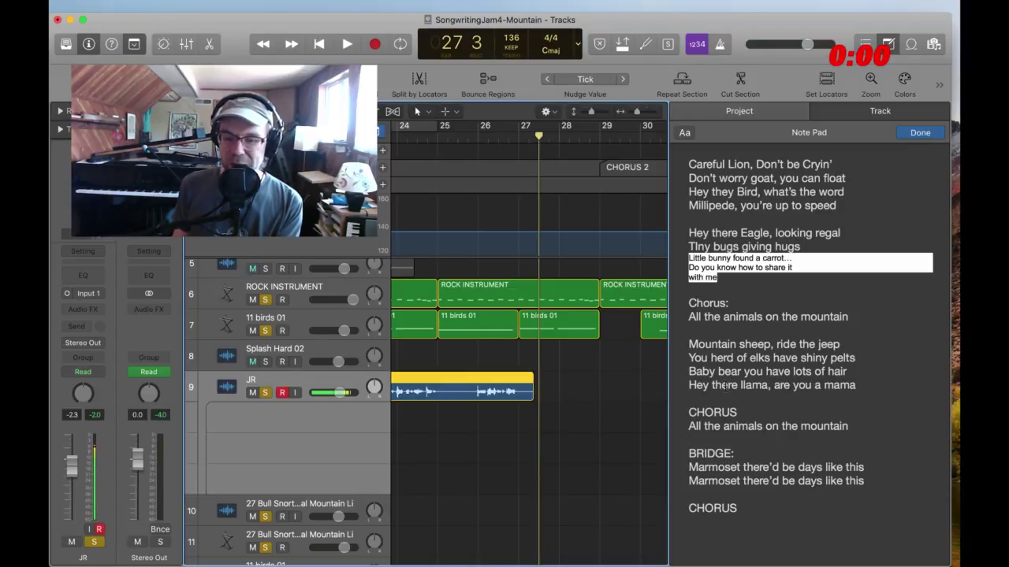
key(space)
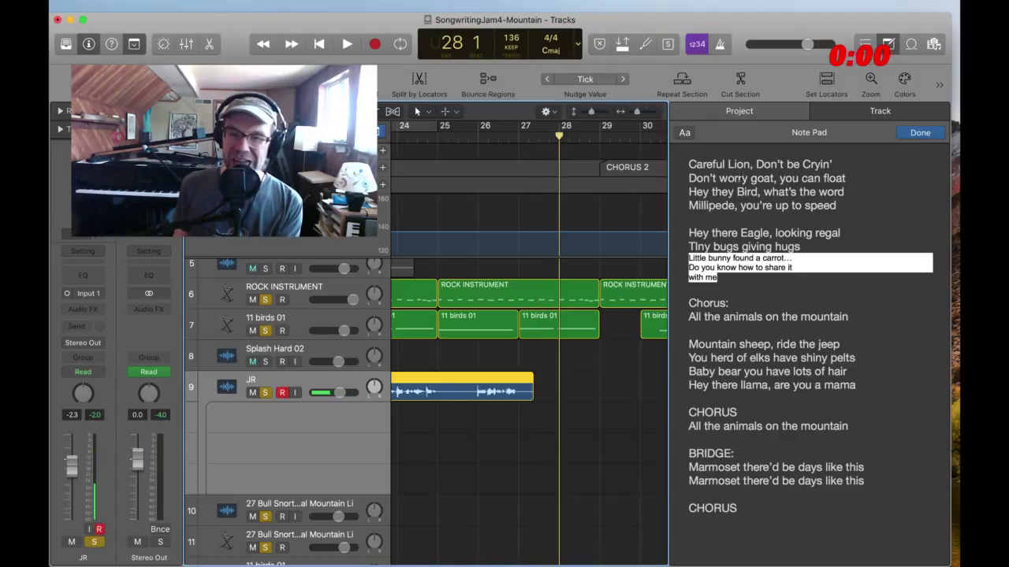
key(space)
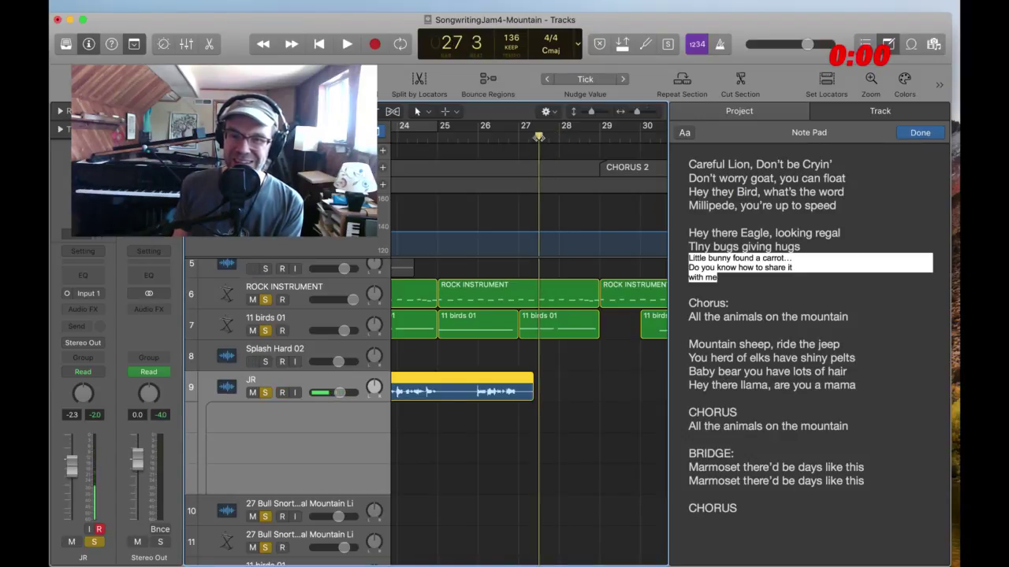
key(space)
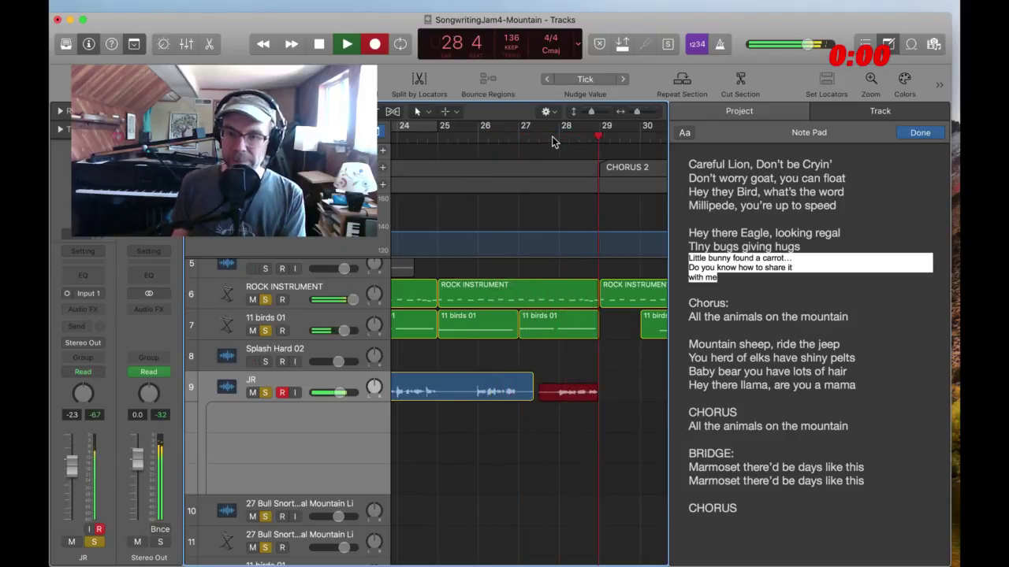
key(space)
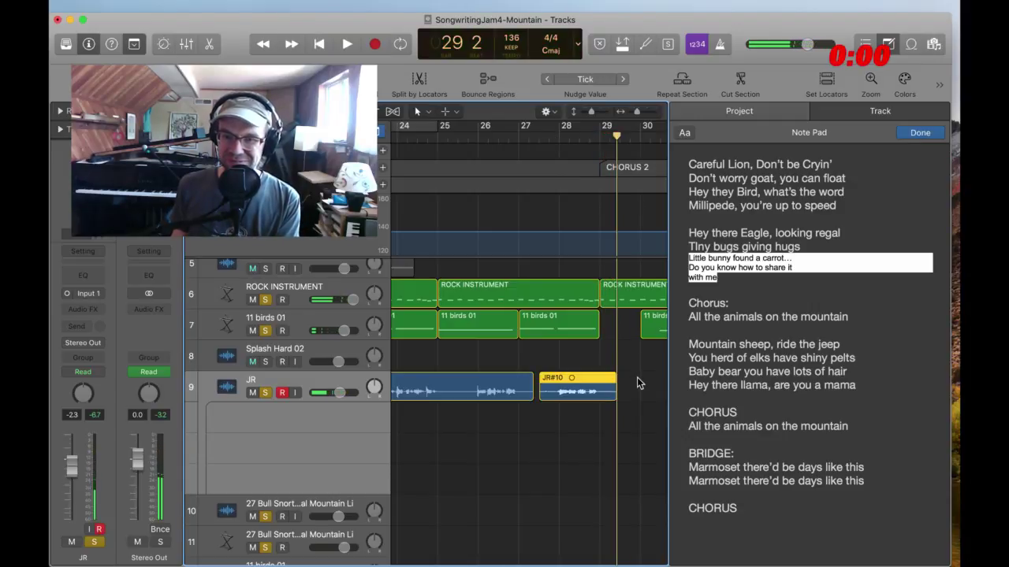
key(super+z)
Record the JR vocal from about bar 27 through chorus 2 and the bridge, stopping at about bar 56
drag(542, 137, 529, 137)
key(r)
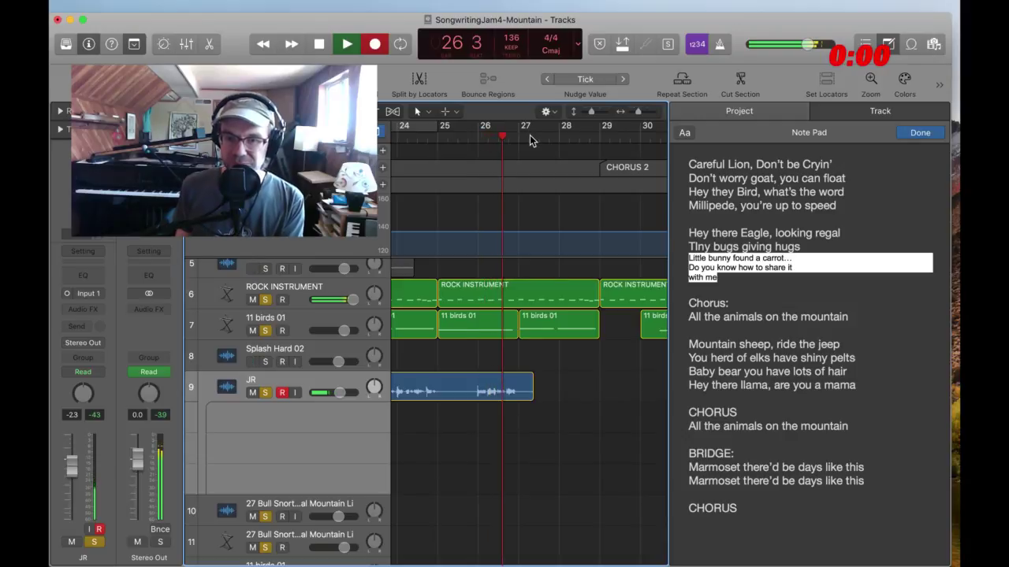
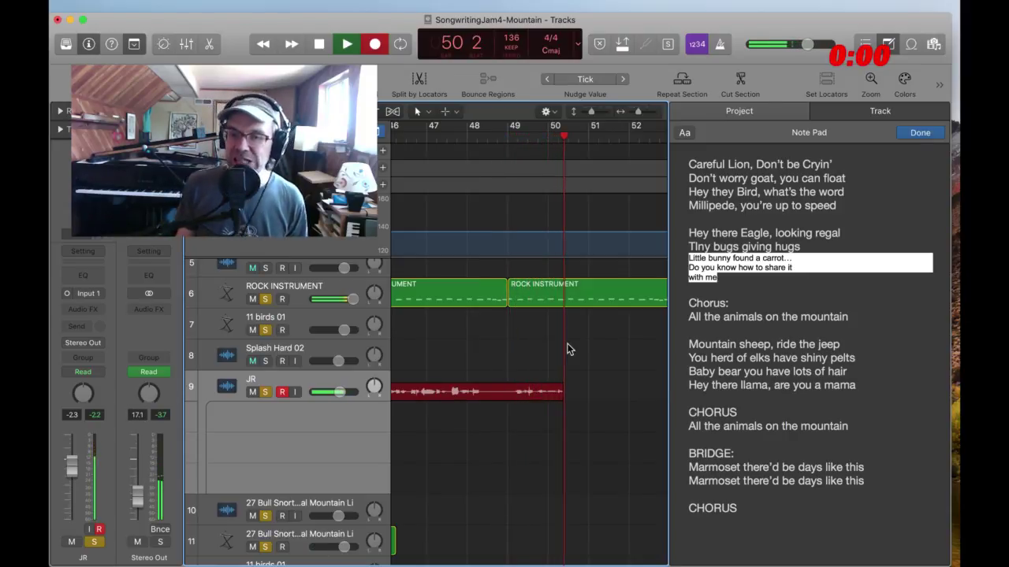
scroll(569, 350, down, 5)
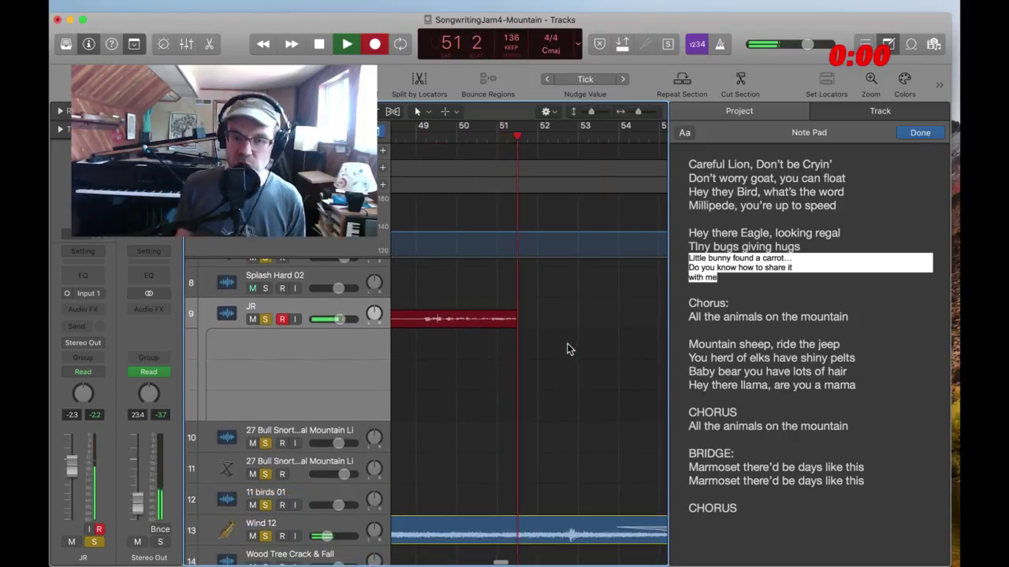
scroll(569, 349, down, 4)
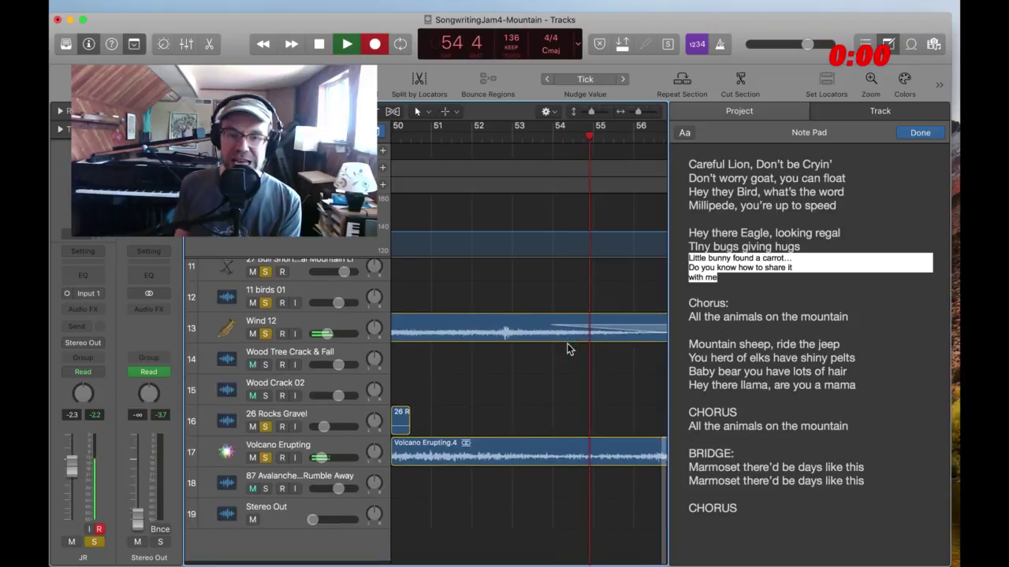
scroll(548, 391, up, 1)
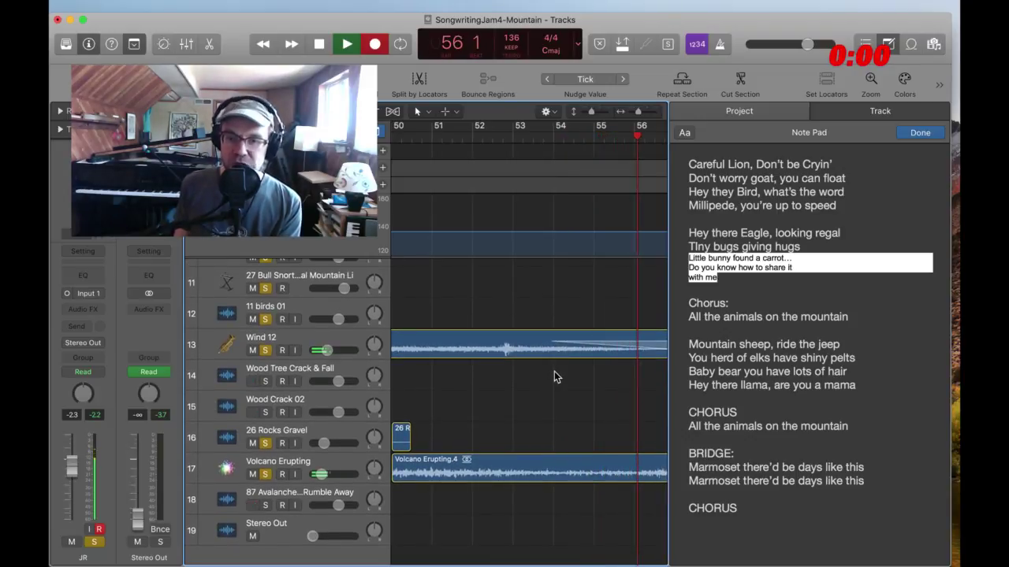
key(space)
Play back the new JR recording from the start of the bridge and from around bar 27, just before chorus 2
scroll(554, 377, down, 5)
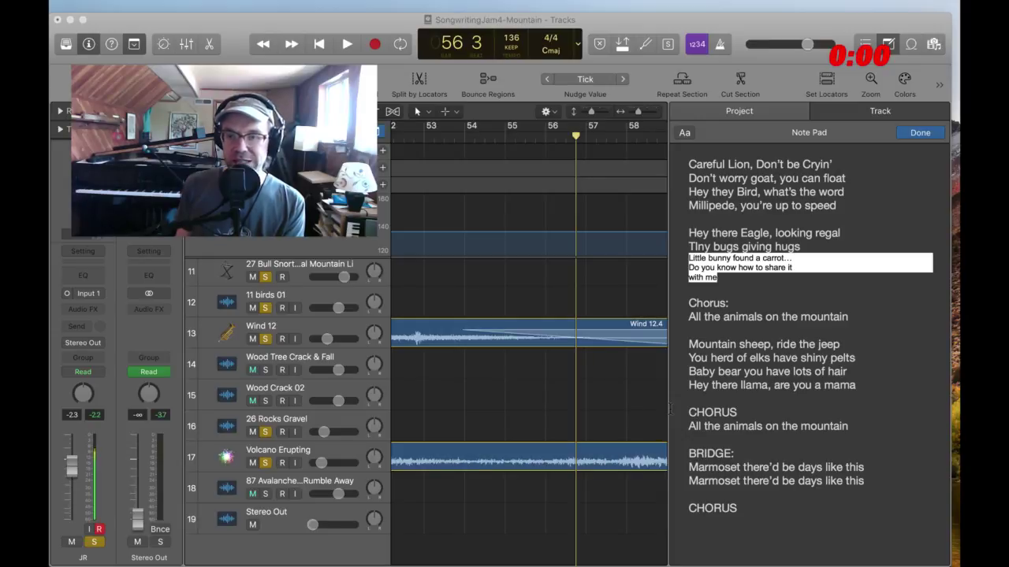
scroll(473, 252, left, 15)
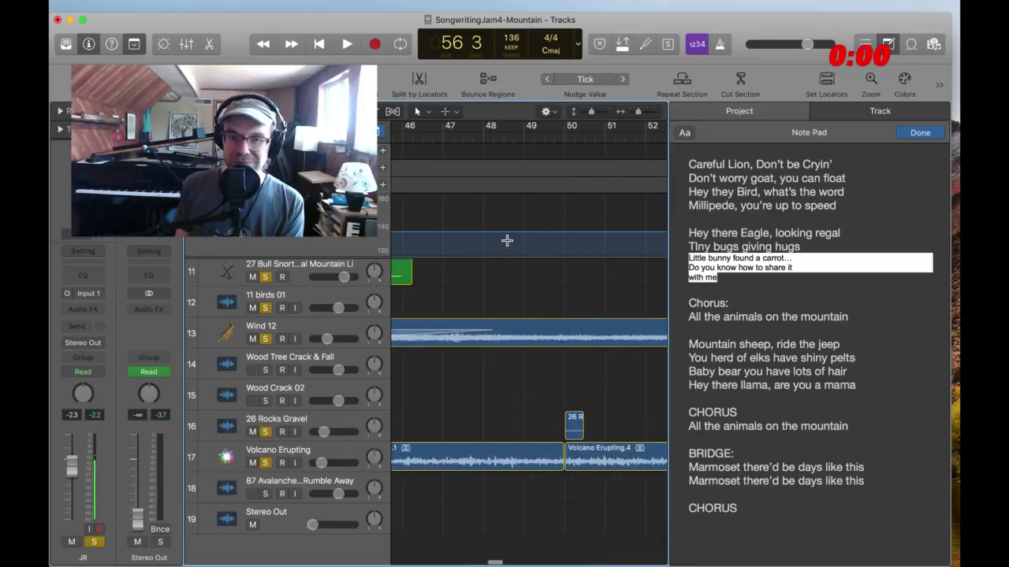
drag(637, 114, 634, 114)
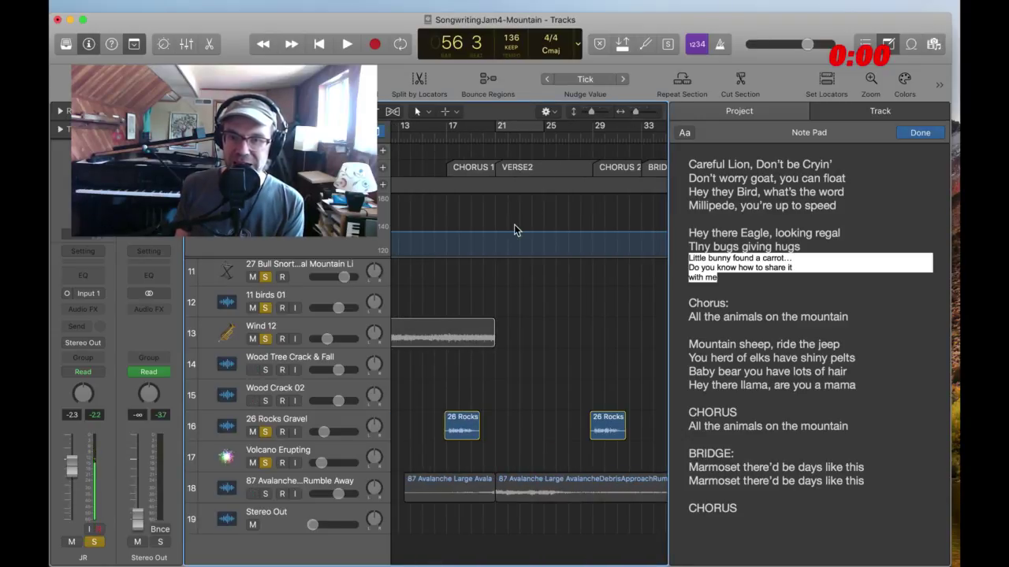
scroll(514, 224, up, 10)
scroll(514, 223, right, 5)
scroll(516, 230, down, 3)
scroll(516, 230, left, 3)
click(540, 126)
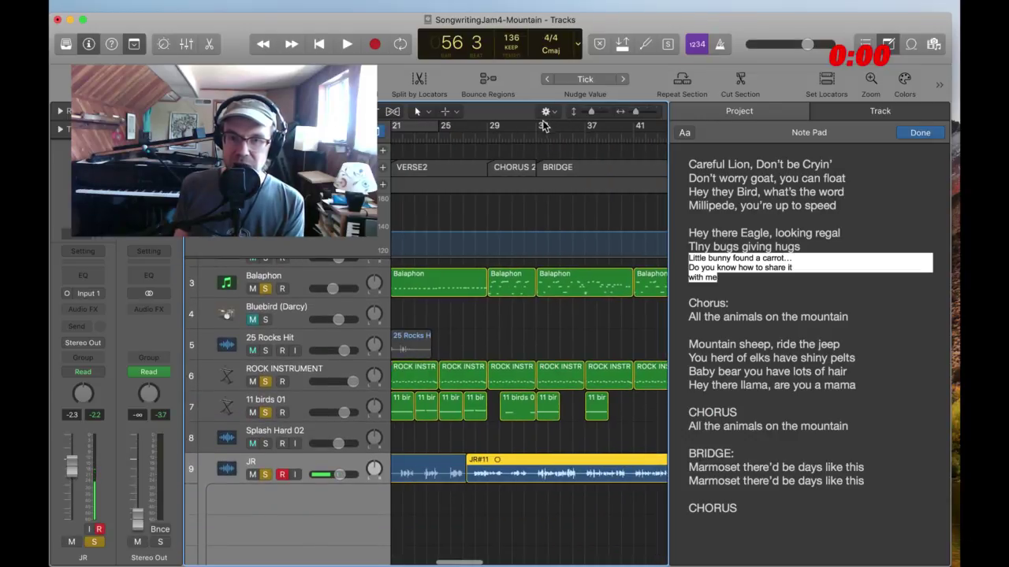
key(space)
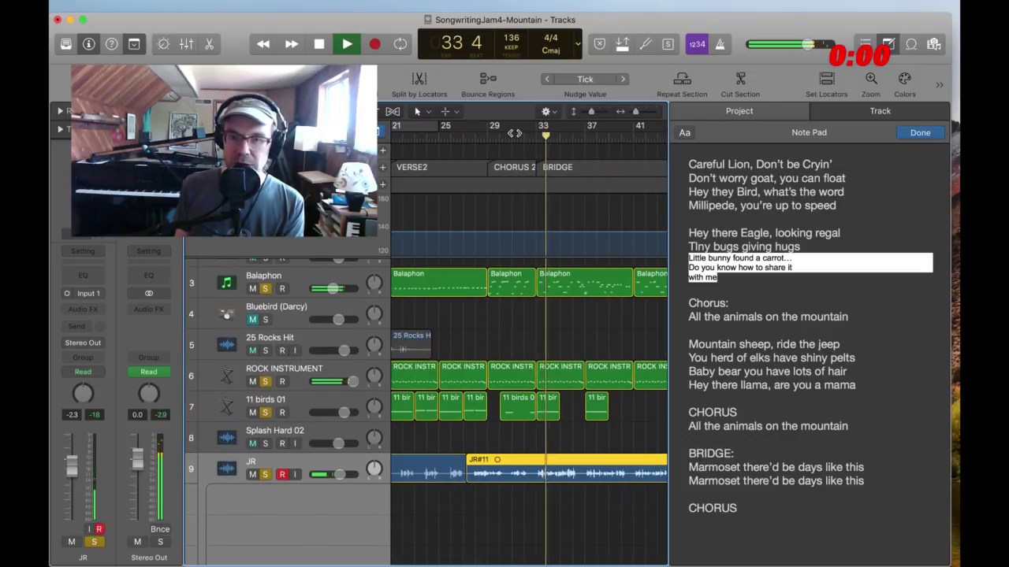
click(476, 129)
scroll(528, 331, left, 2)
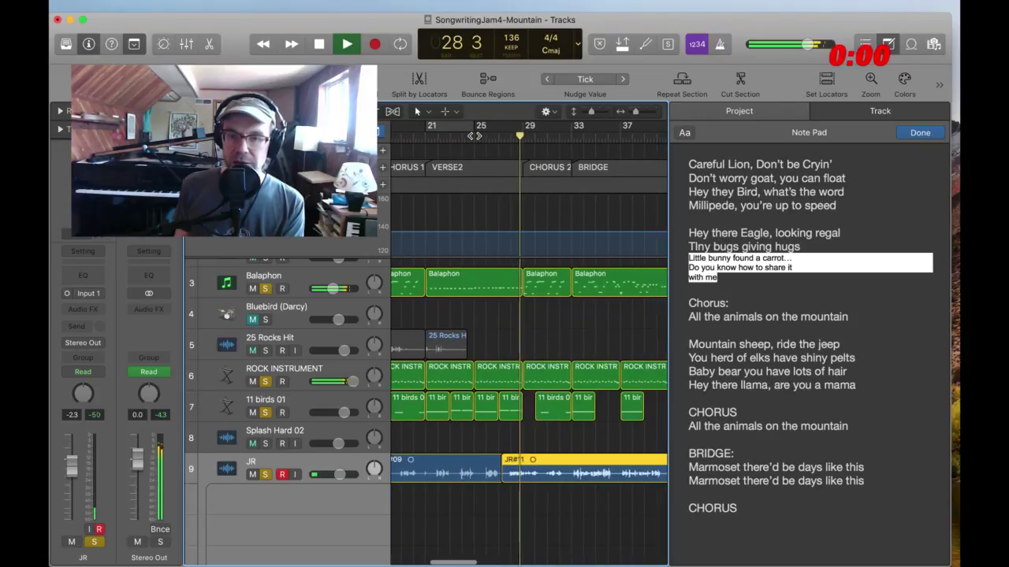
key(space)
Record a replacement JR vocal take from bar 27 beat 3 to just past bar 29, and collapse its take folder
drag(513, 138, 505, 137)
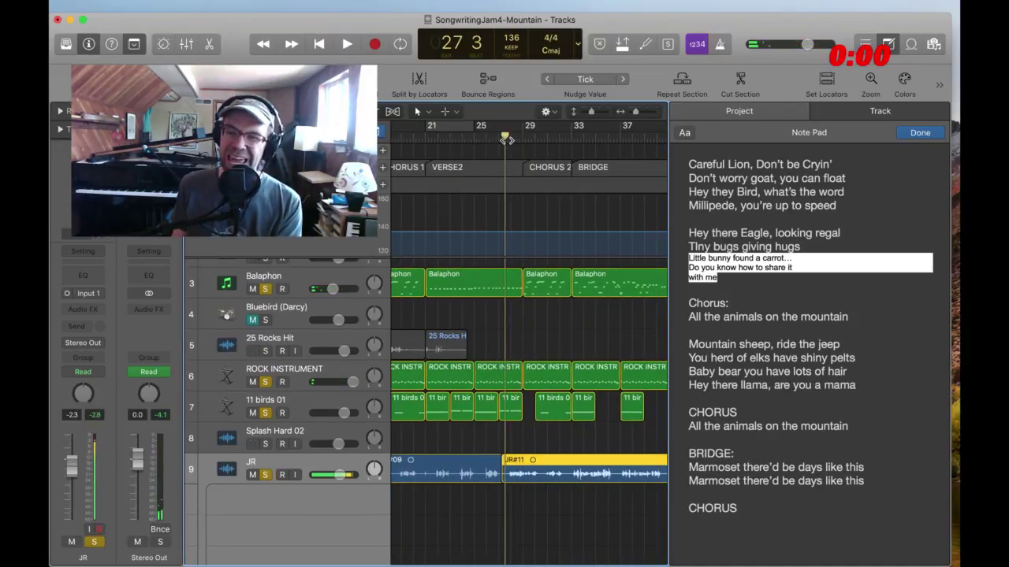
key(alt+r)
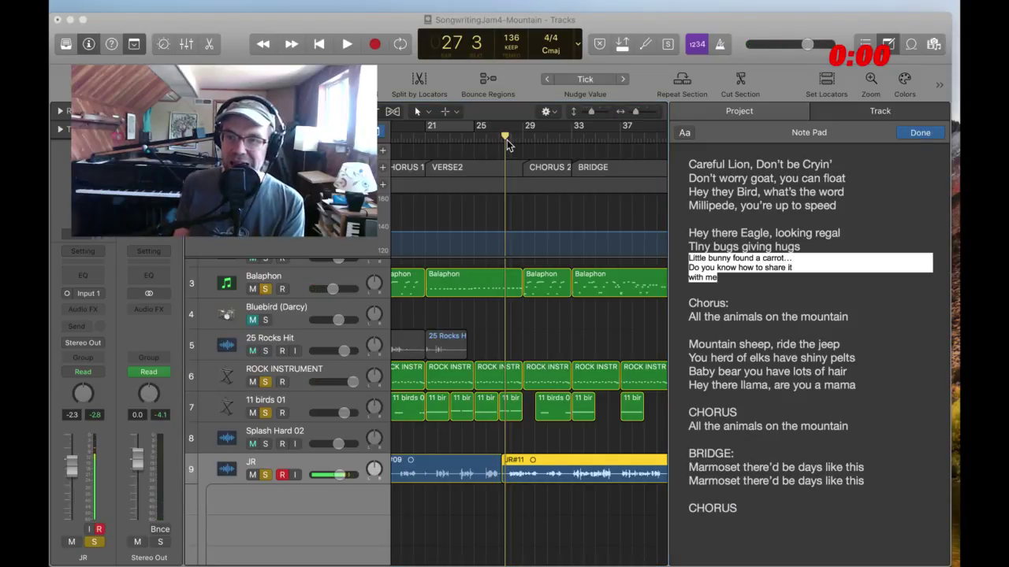
key(r)
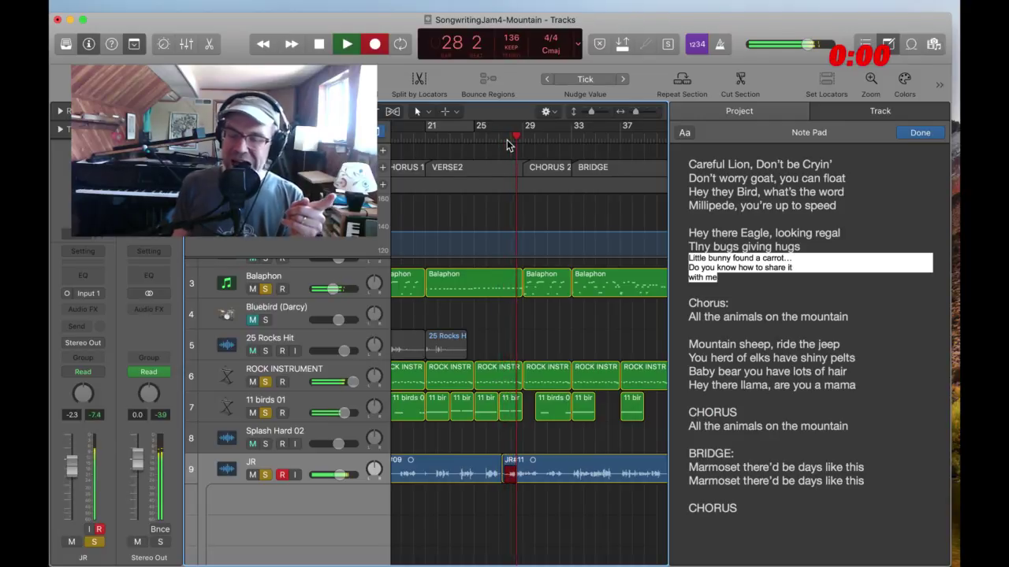
key(space)
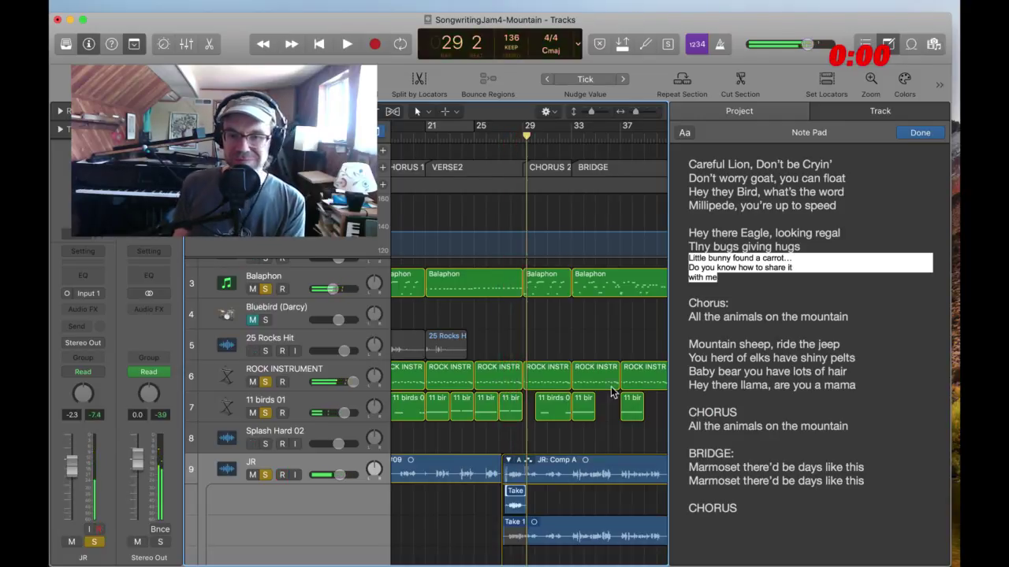
click(508, 461)
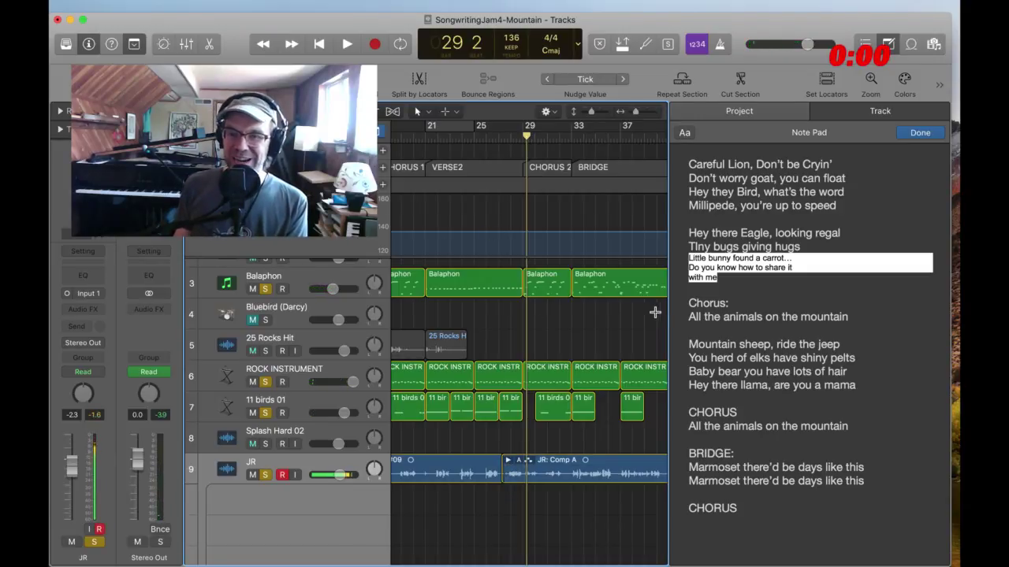
Close the note pad, return to the song's start and collapse the first JR take folder
key(alt+super+p)
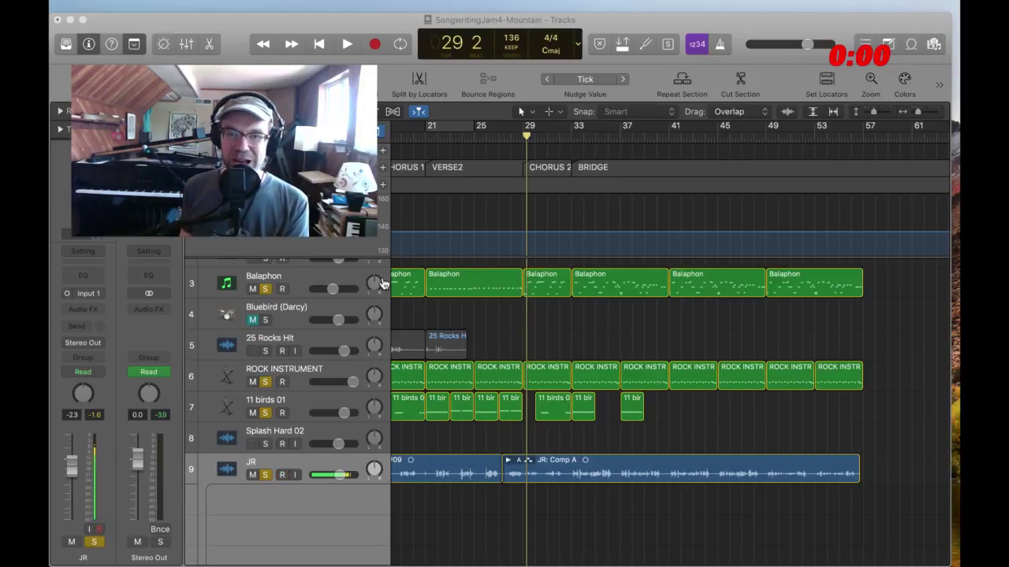
click(319, 284)
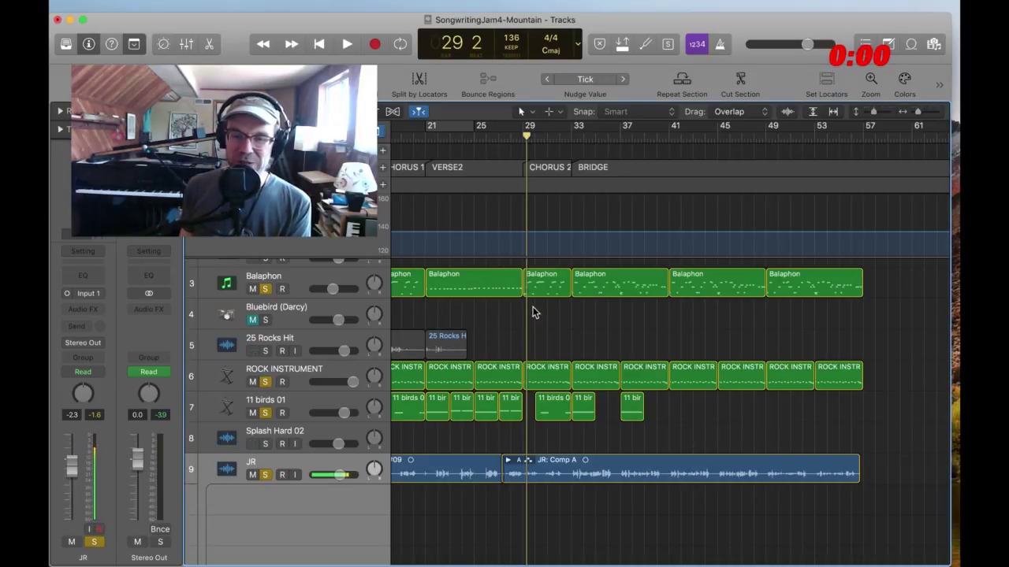
key(r)
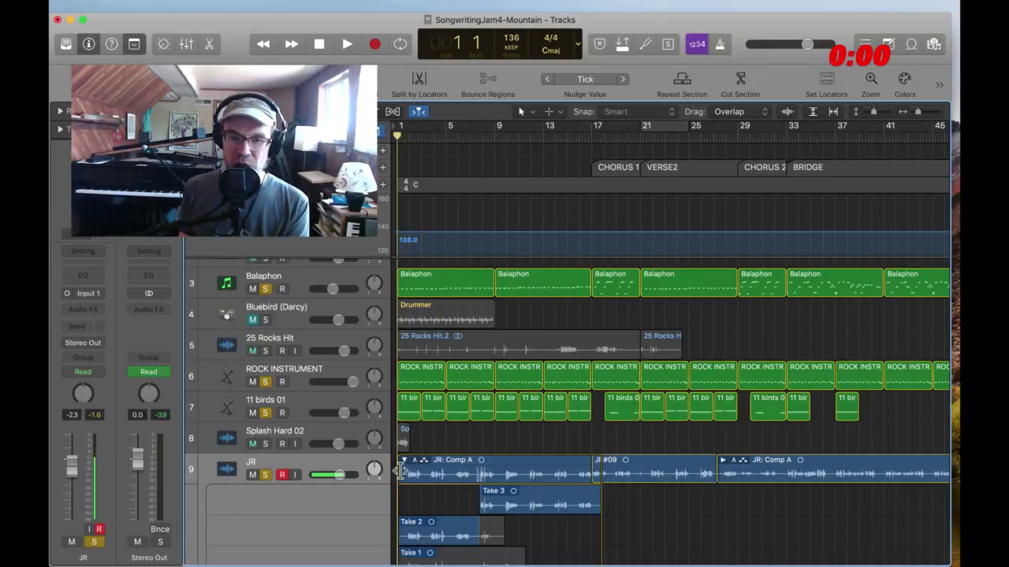
click(404, 462)
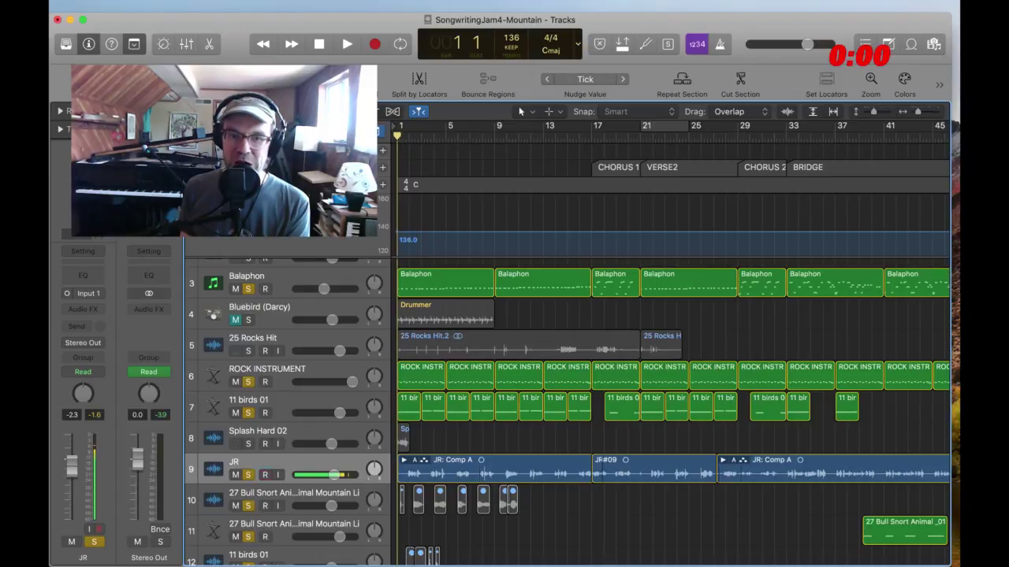
Play the song and add a Channel EQ to the JR track with a 210 Hz low cut and a +2.0 dB boost at 4050 Hz, Q 0.51
key(space)
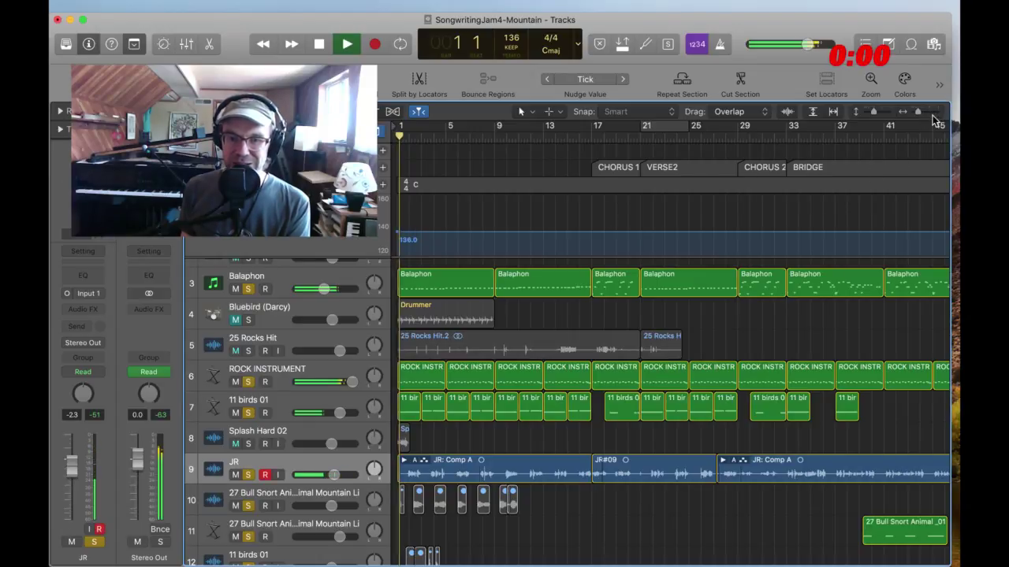
click(85, 277)
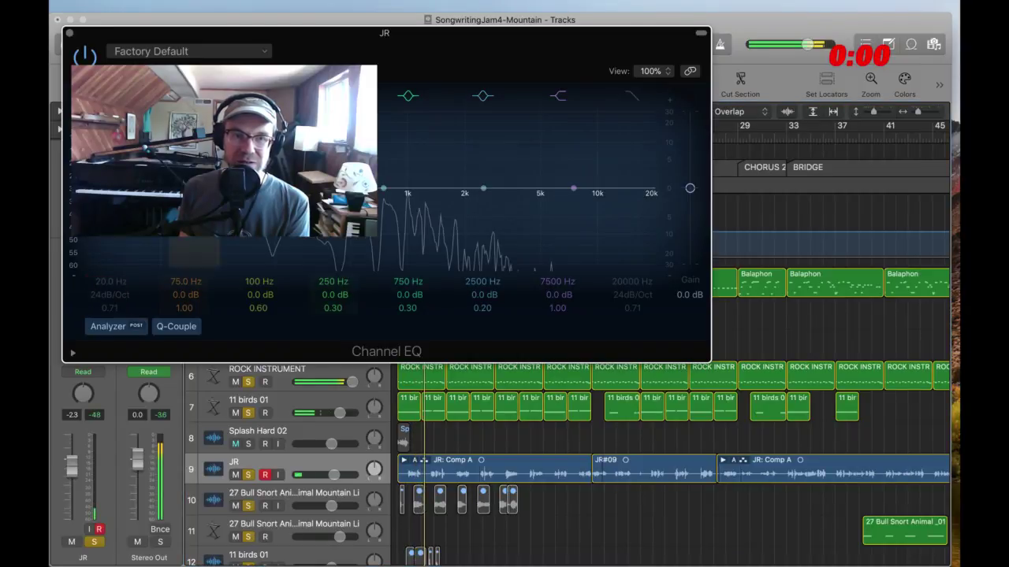
drag(473, 231, 526, 221)
drag(450, 162, 456, 160)
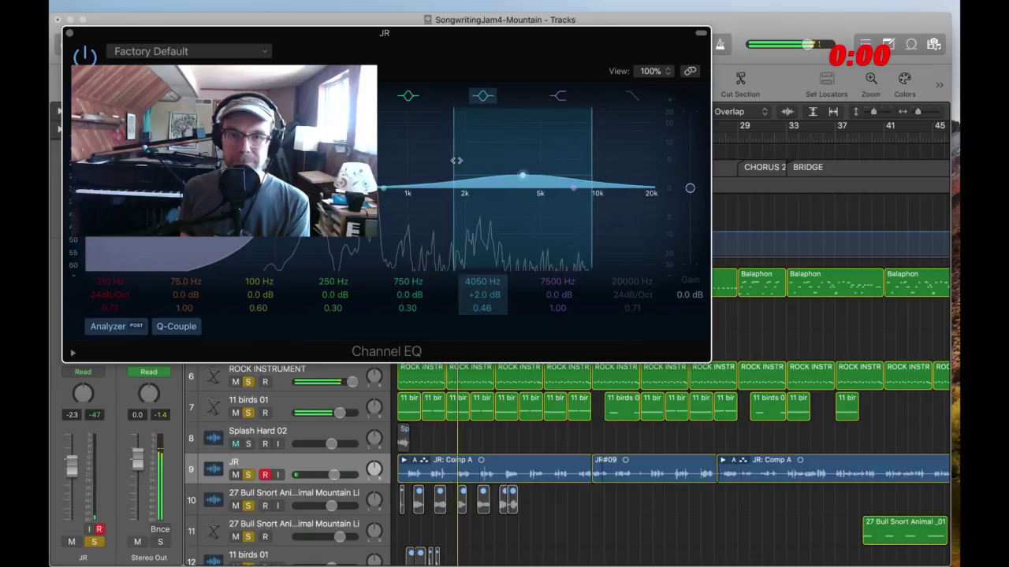
click(69, 33)
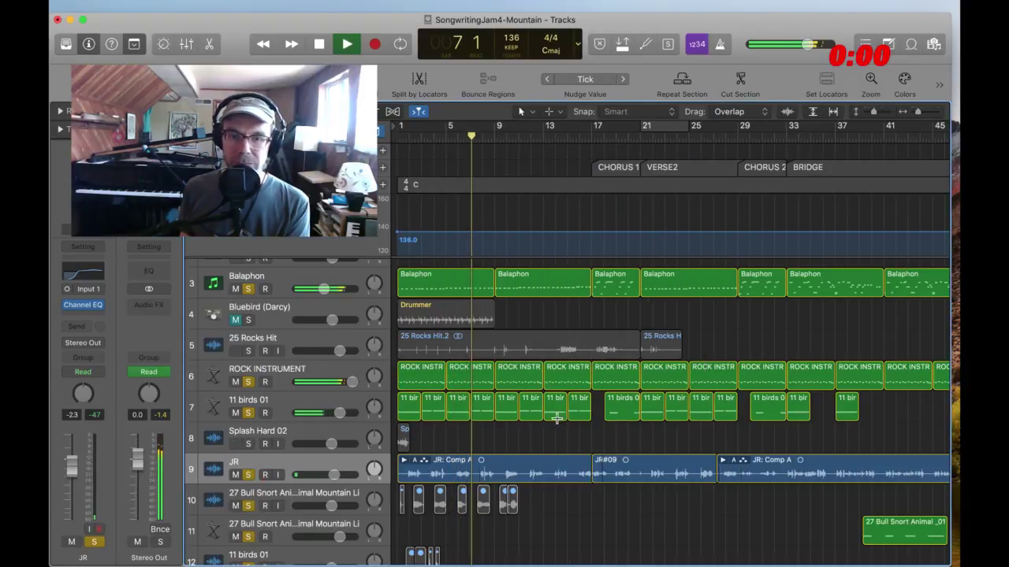
click(83, 308)
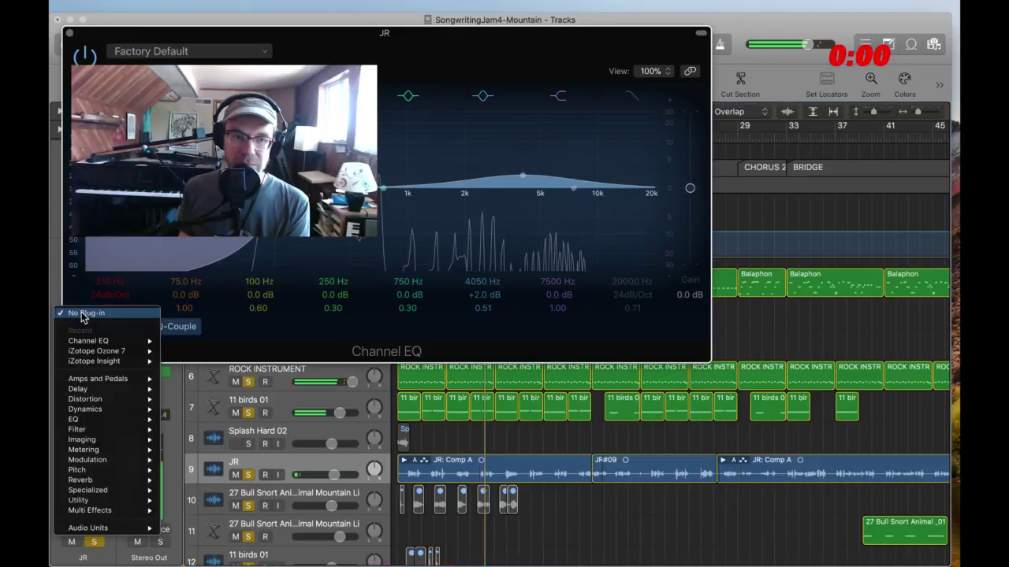
click(70, 36)
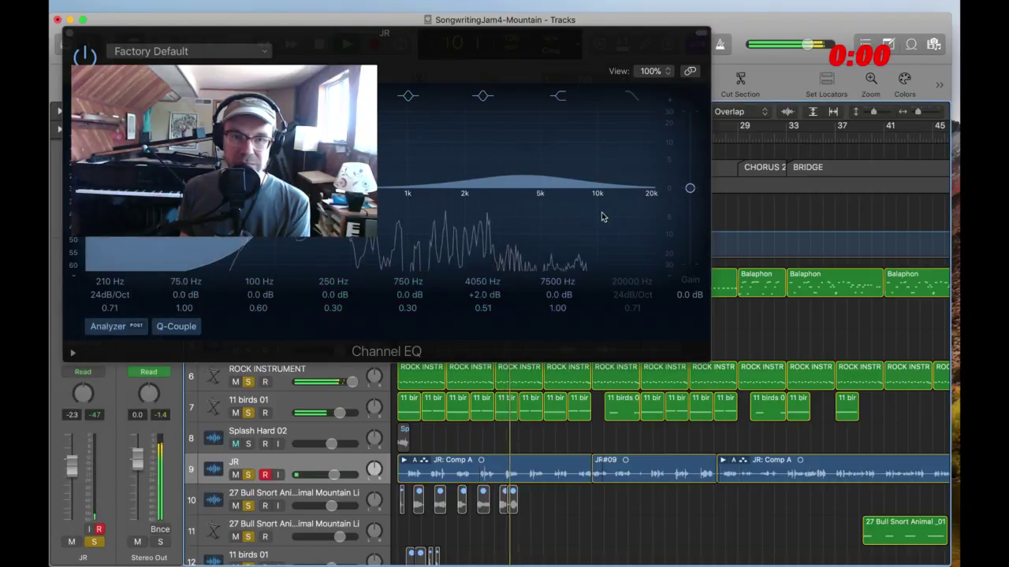
click(69, 35)
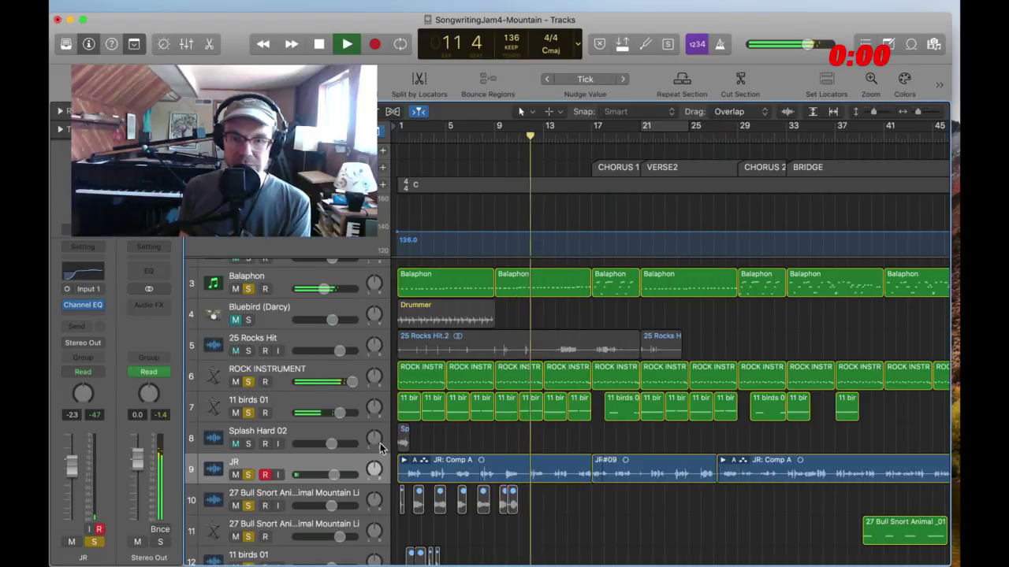
Insert a mono Compressor after the Channel EQ on the JR track
click(75, 315)
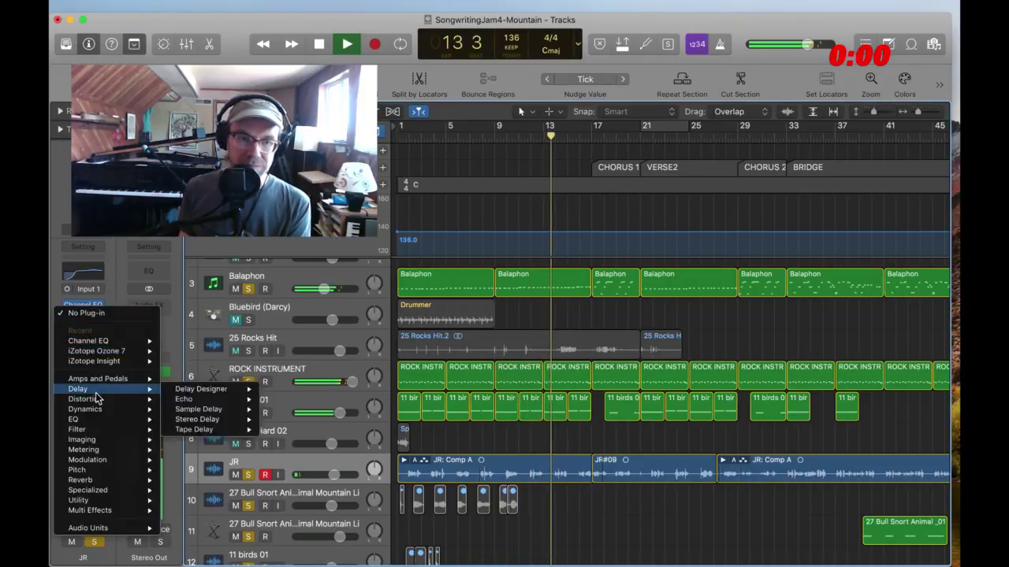
mouse_move(93, 411)
mouse_move(228, 419)
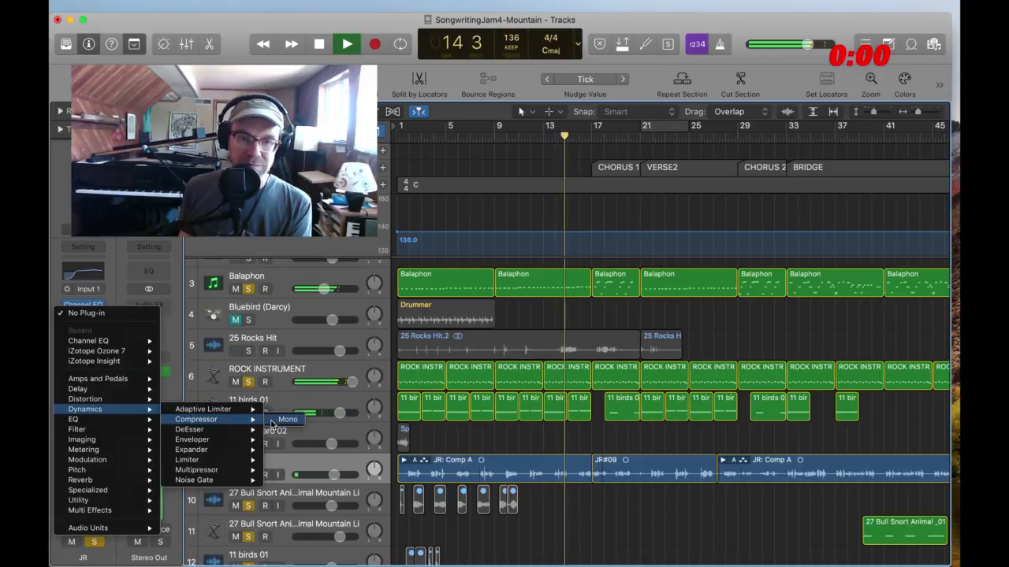
click(270, 426)
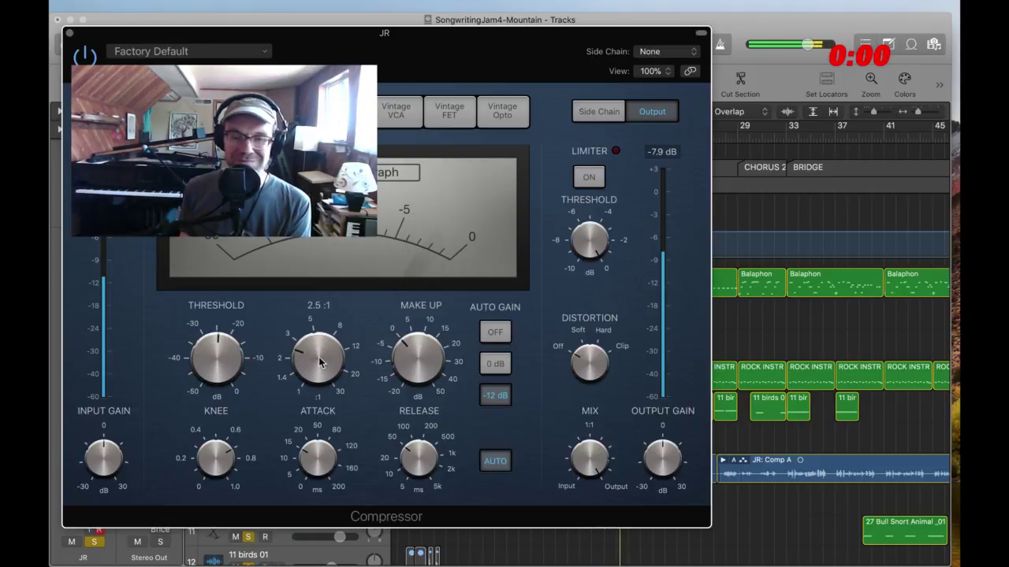
Close the JR compressor and remove the vocal gap from late bar 20 to mid-bar 21, adding fades at the cut edges
click(69, 34)
scroll(580, 435, right, 3)
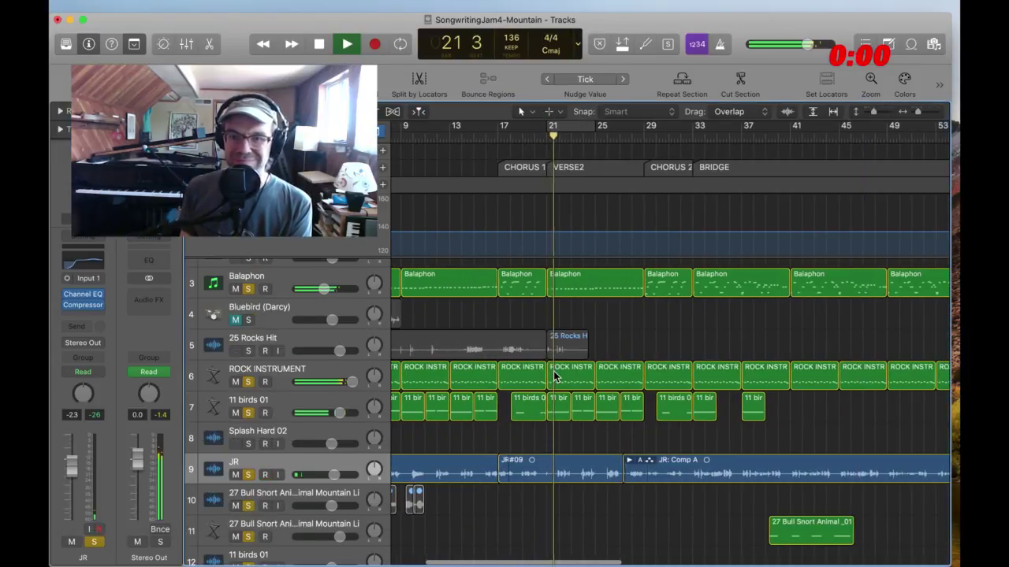
click(922, 112)
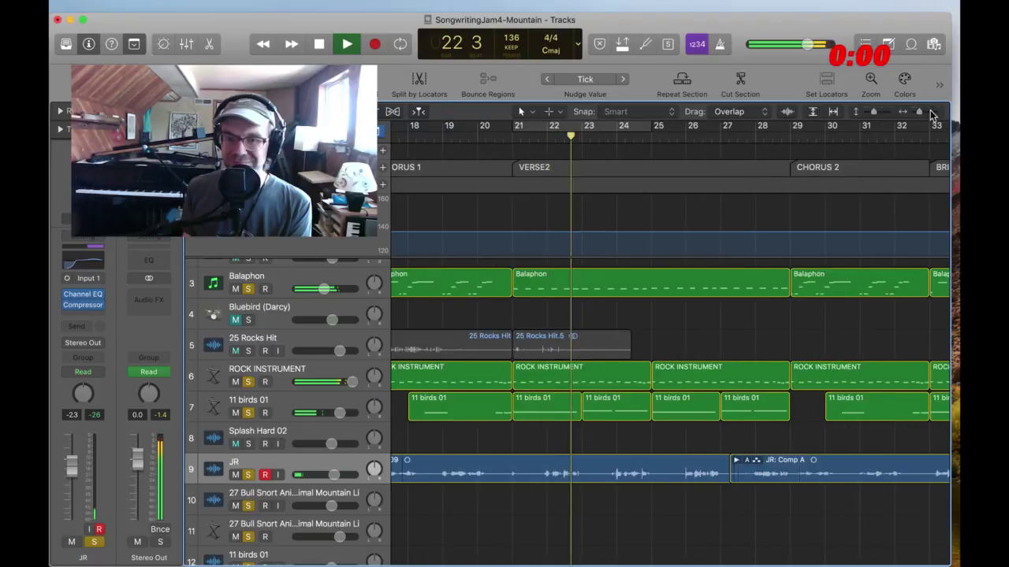
click(528, 477)
drag(526, 477, 497, 484)
key(option+r)
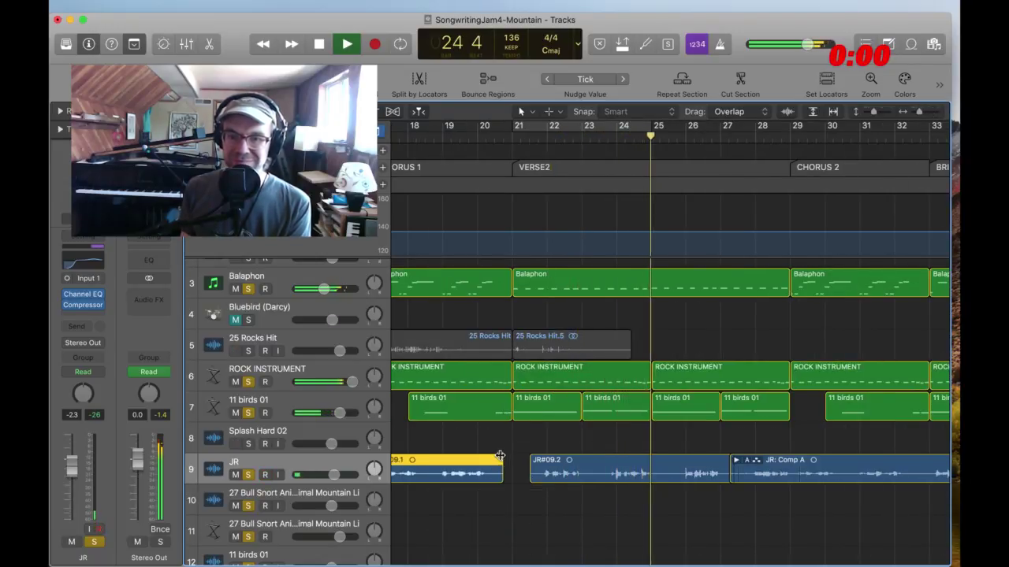
click(532, 465)
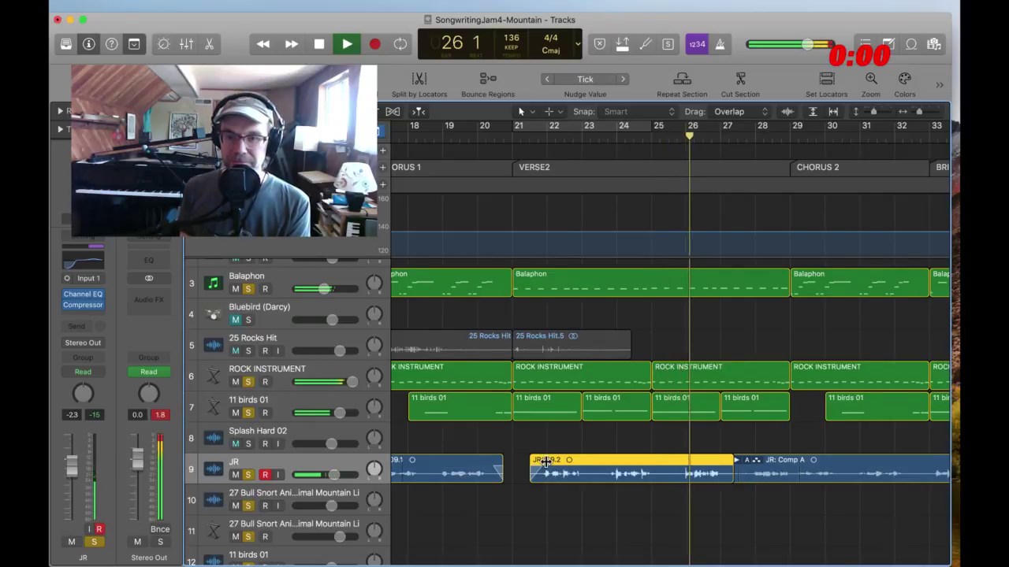
scroll(651, 504, right, 3)
click(652, 505)
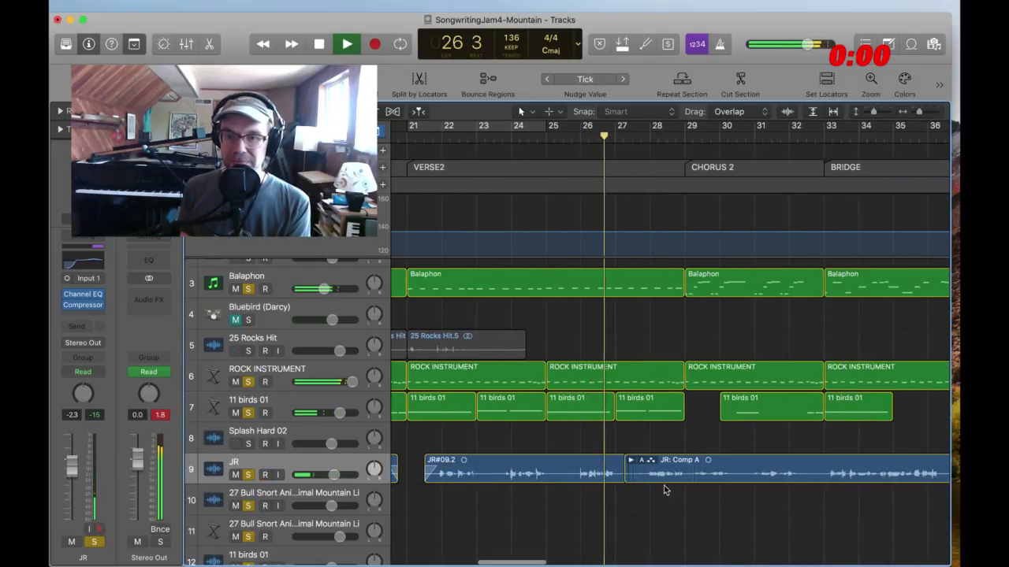
Expand the JR Comp A take folder and start its Take 1 selection slightly earlier, around bar 29
click(631, 460)
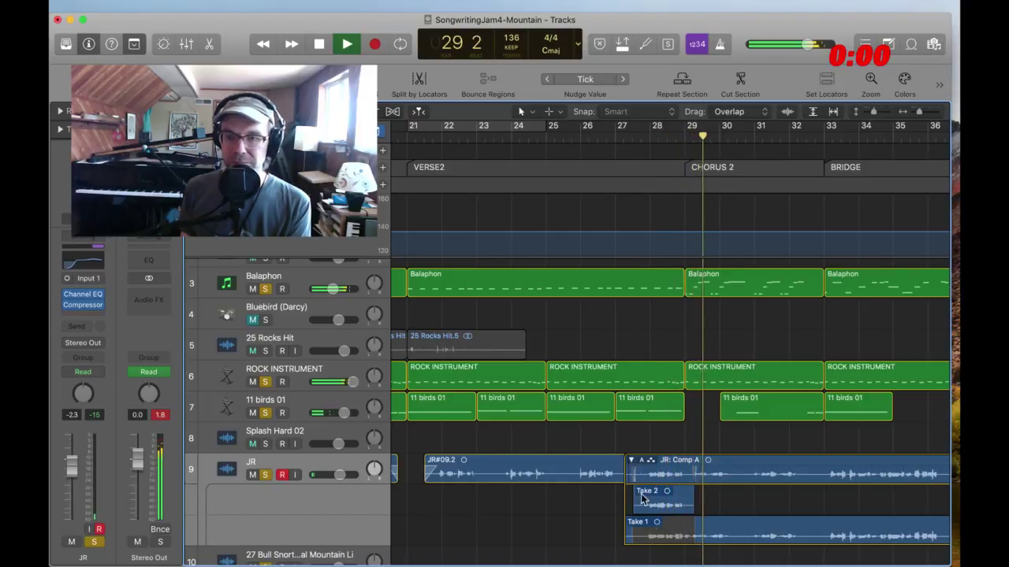
click(688, 528)
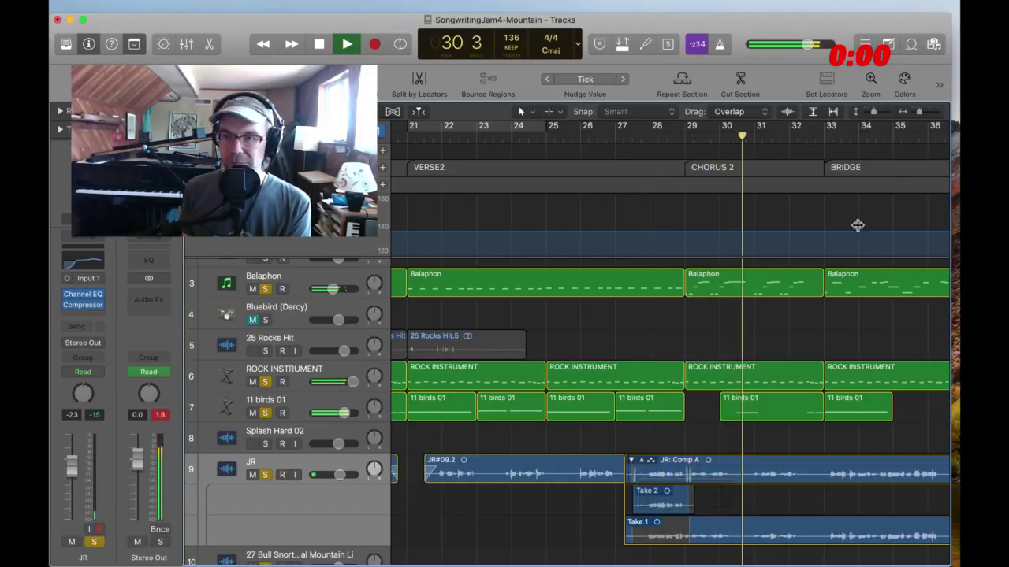
drag(919, 111, 930, 114)
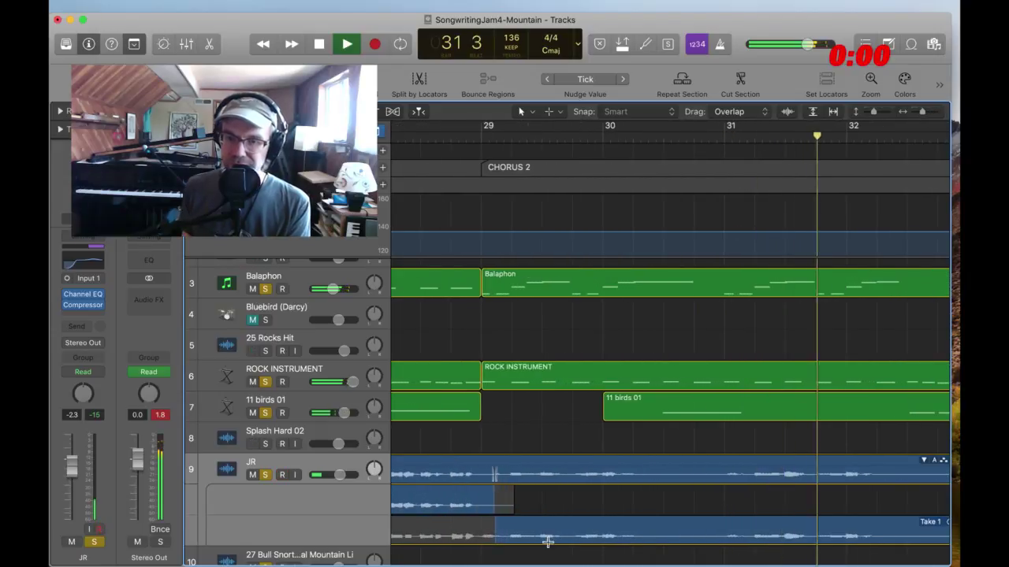
drag(486, 523, 476, 523)
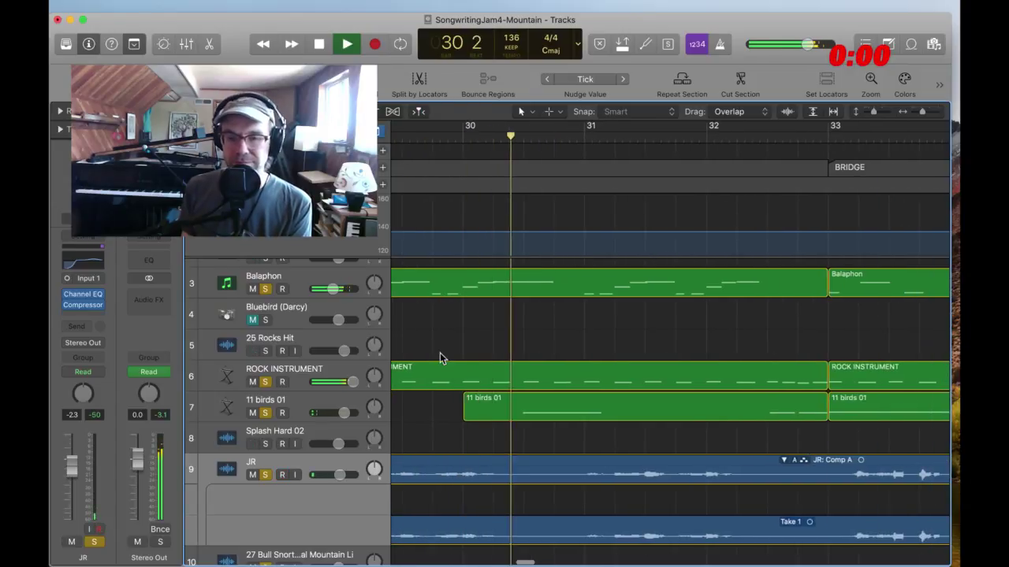
Move the Bull Snort/Cougar Growl region on track 11 to start at bar 40 and replay from about bar 39
scroll(441, 358, down, 3)
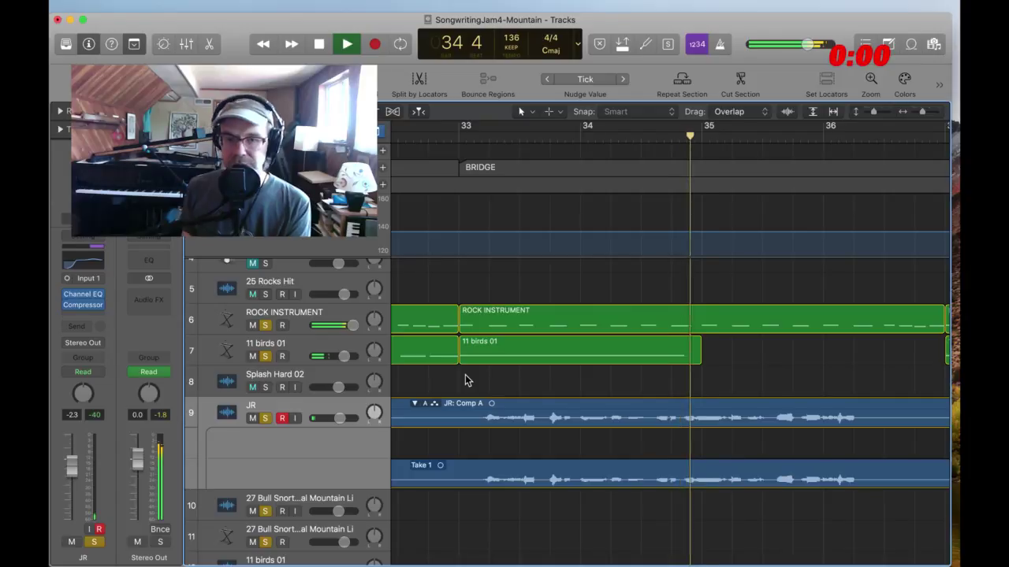
scroll(465, 378, down, 10)
scroll(464, 374, up, 8)
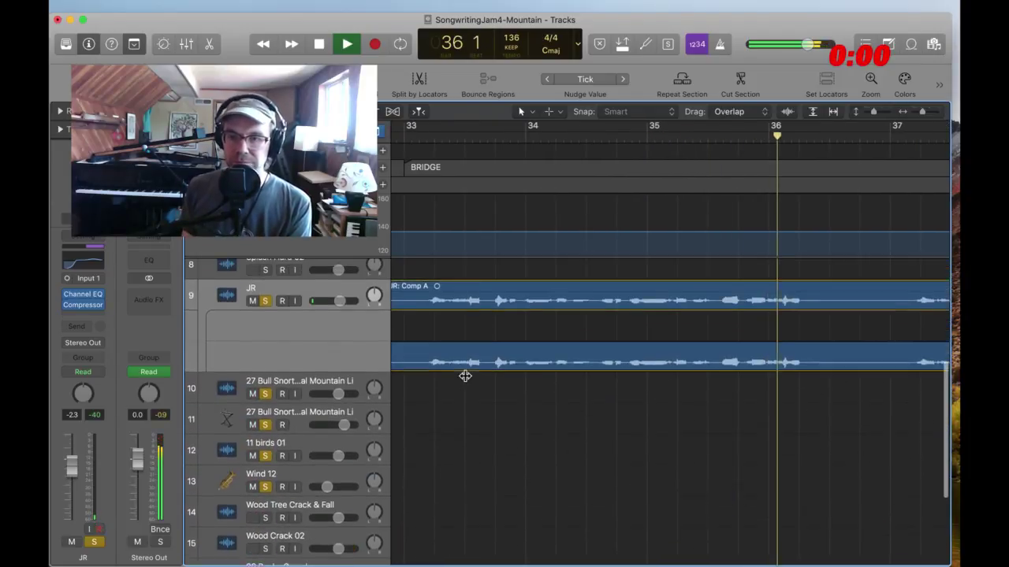
drag(928, 113, 919, 113)
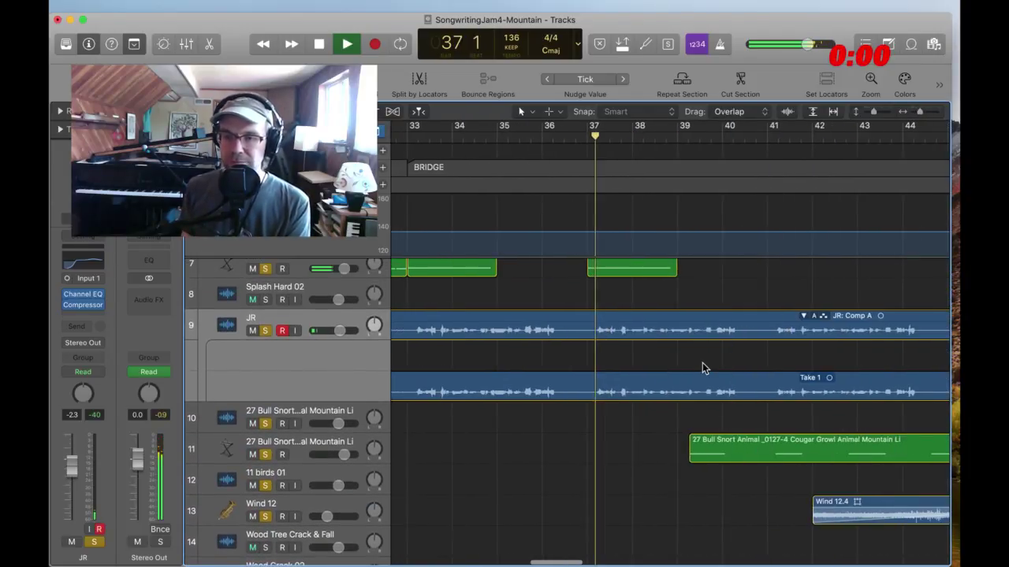
scroll(643, 465, up, 3)
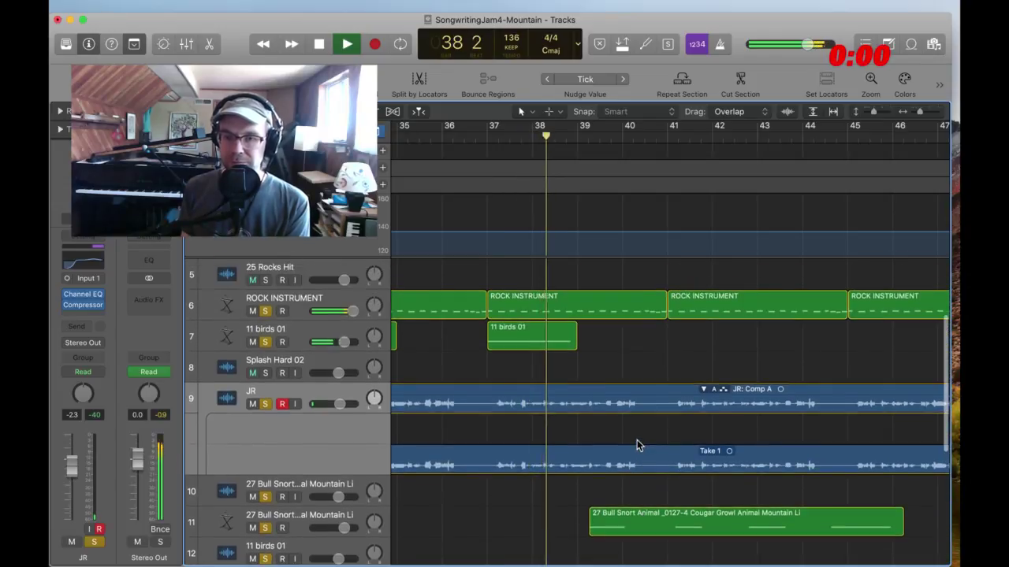
scroll(643, 487, down, 1)
drag(644, 444, 678, 444)
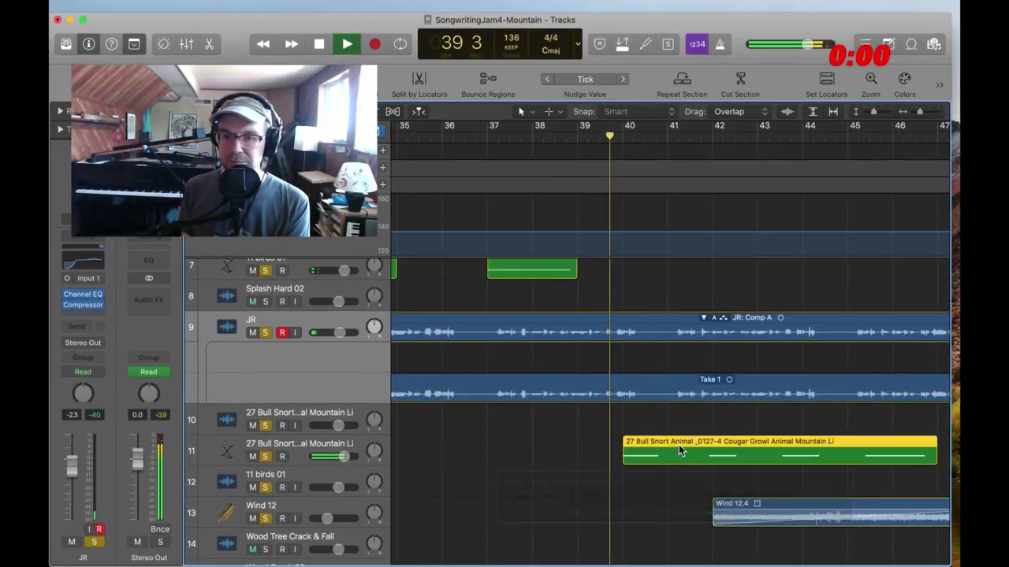
click(601, 140)
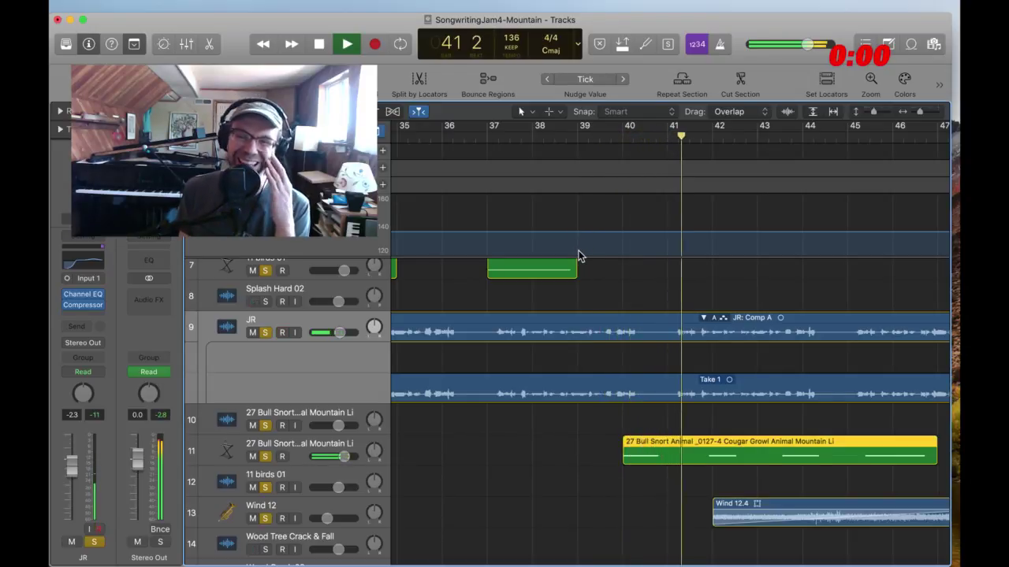
Split the growl region just before bar 42, trim the second piece's opening growl and shift its remainder to about bar 43.75
scroll(594, 271, right, 3)
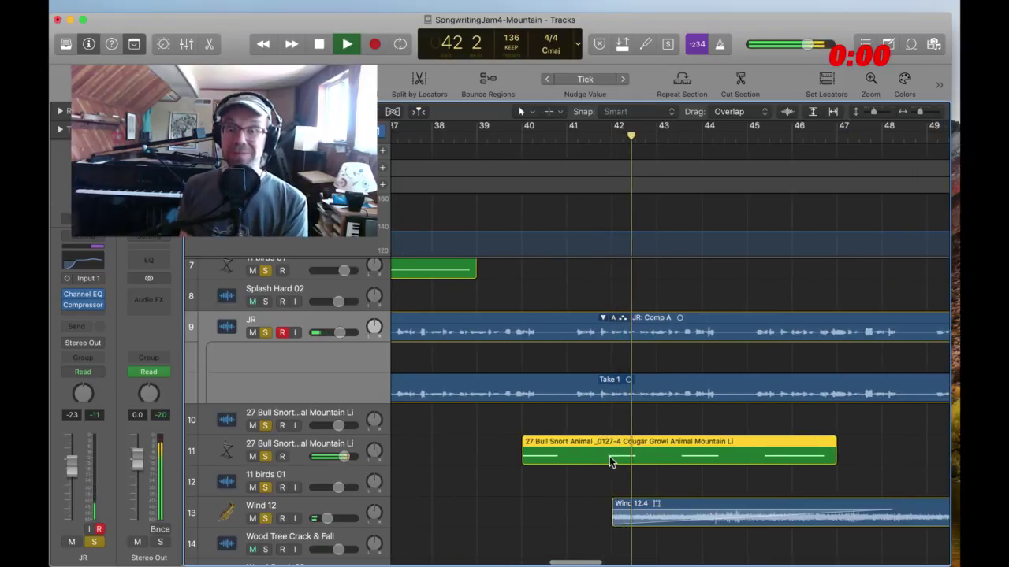
click(600, 463)
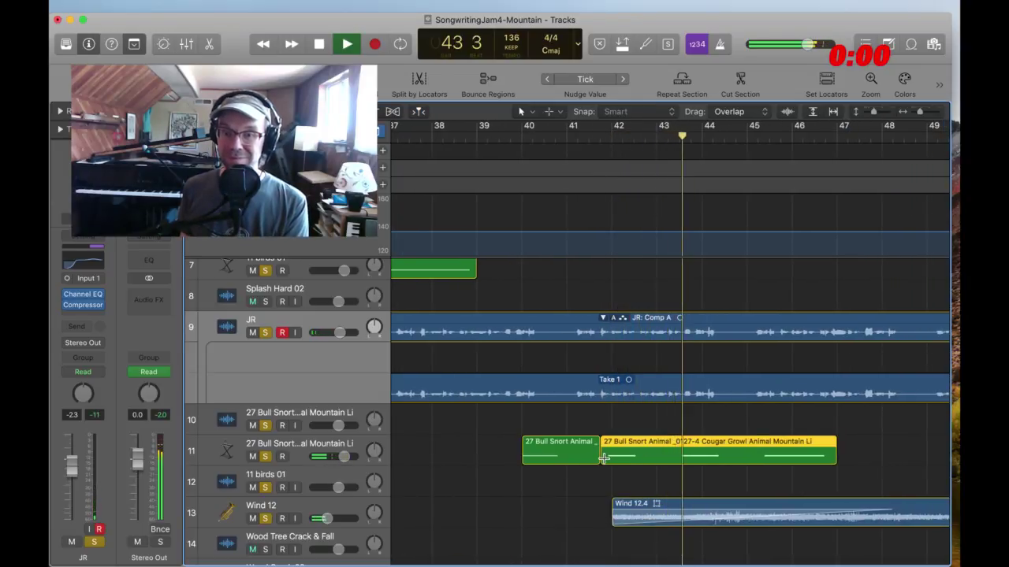
drag(603, 459, 716, 448)
scroll(709, 446, right, 3)
scroll(701, 444, right, 4)
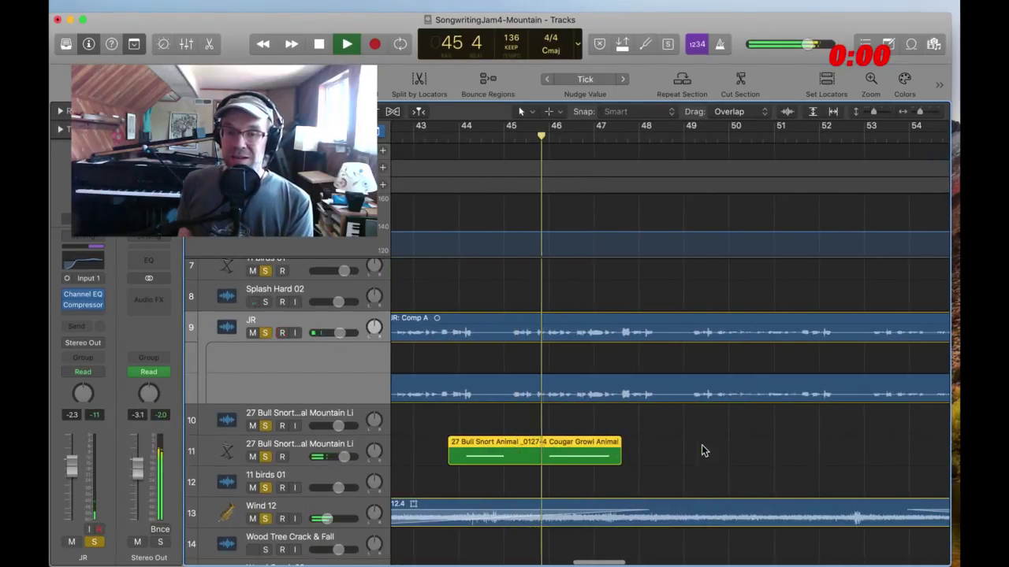
Show track automation and ramp the track 11 growl volume down to -5.5 dB between about bars 45.5 and 47
scroll(541, 465, up, 2)
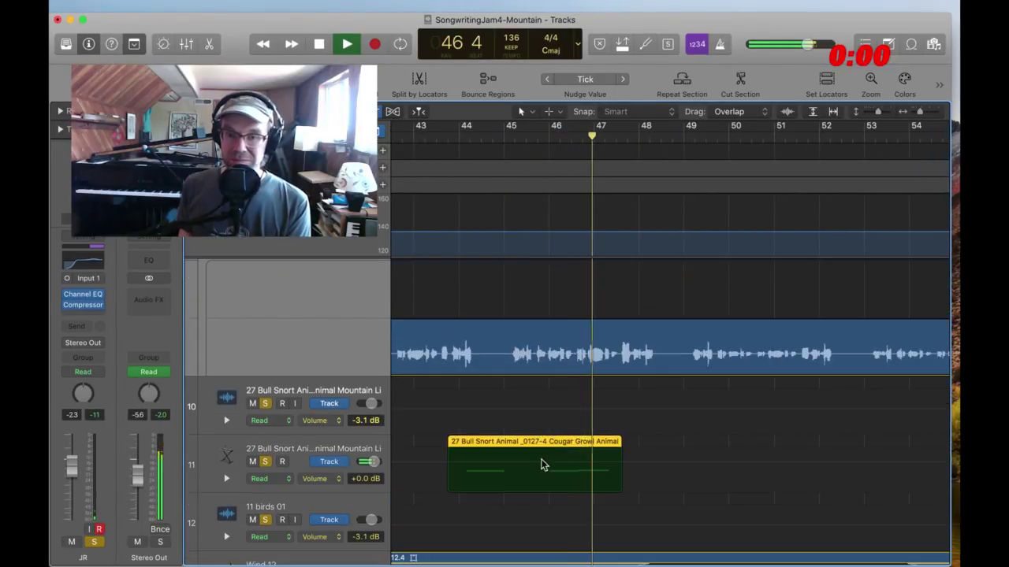
key(a)
click(528, 462)
click(587, 462)
drag(587, 462, 606, 475)
scroll(606, 476, right, 3)
scroll(607, 475, down, 5)
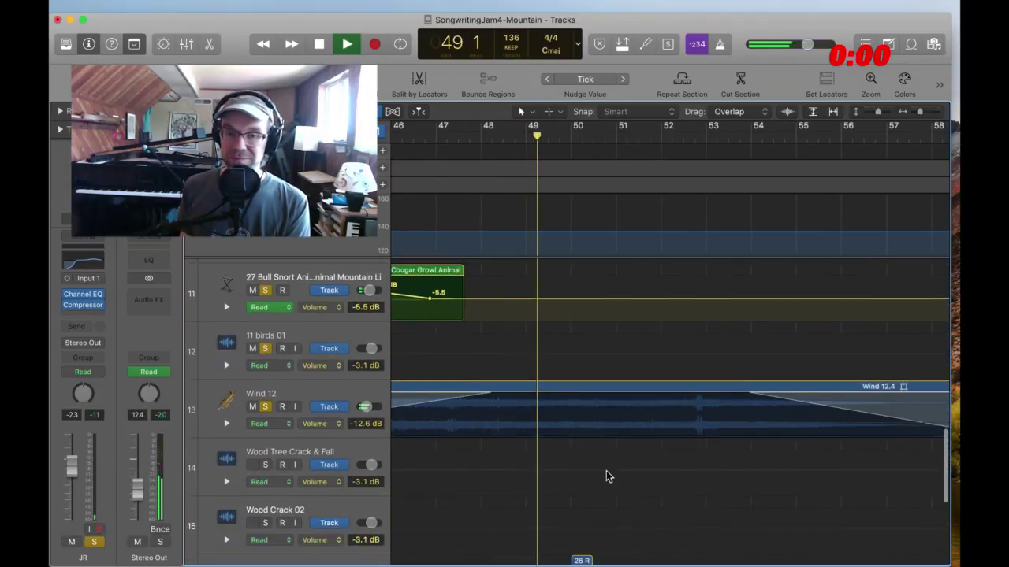
scroll(606, 476, down, 5)
scroll(606, 476, up, 4)
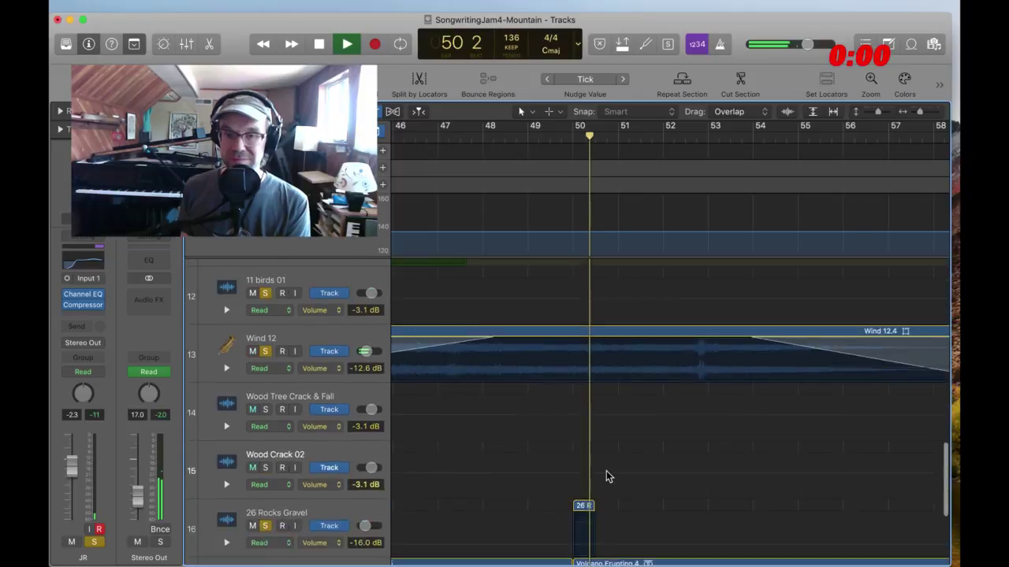
scroll(606, 476, up, 1)
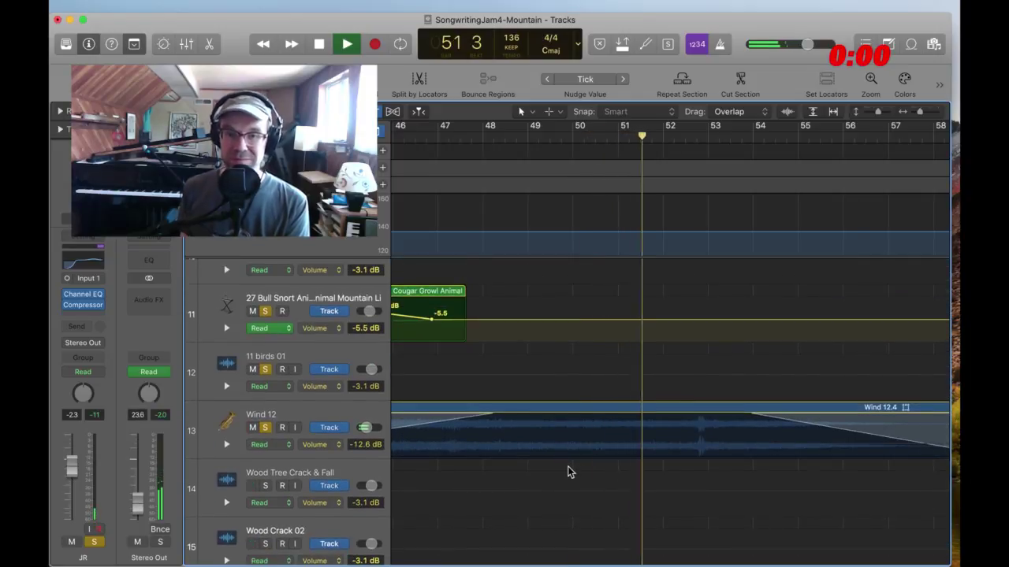